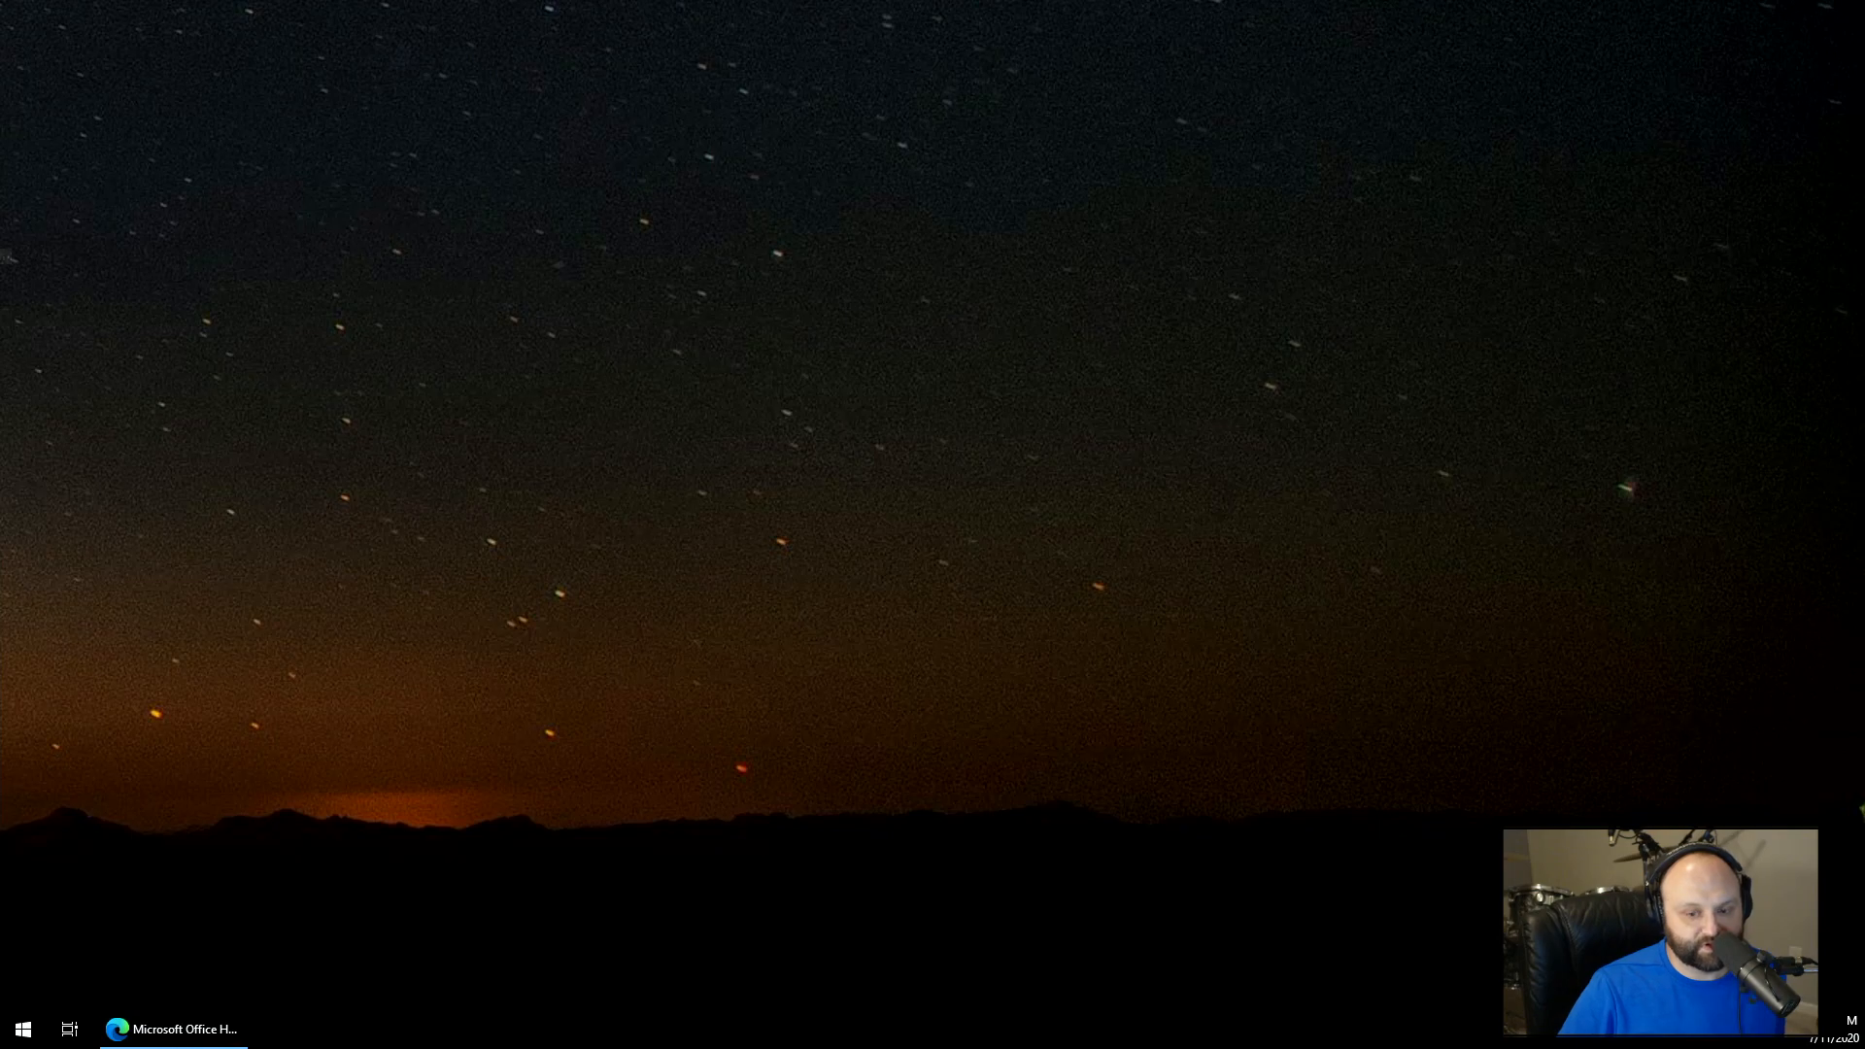
# - Open SharePoint from the Office home page and go to the followed Manly Hanley Podcast communication site
pyautogui.click(184, 1026)
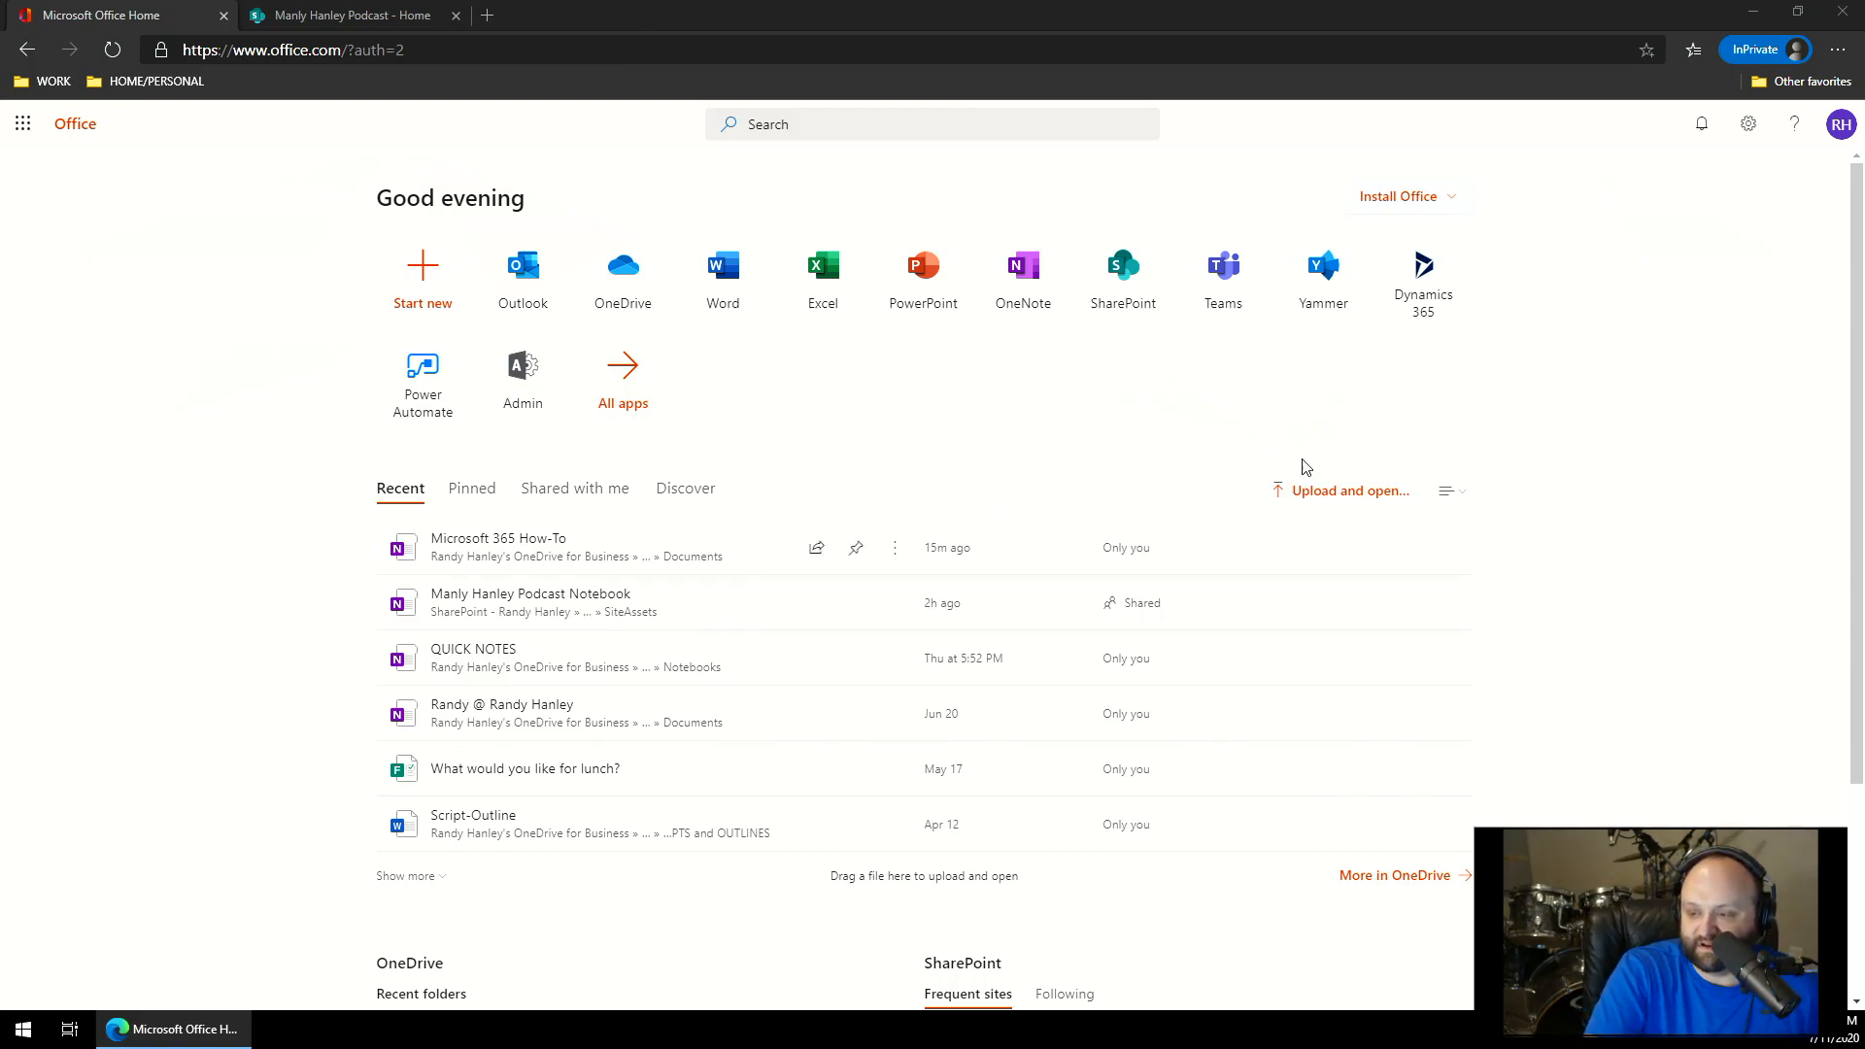
pyautogui.click(1122, 274)
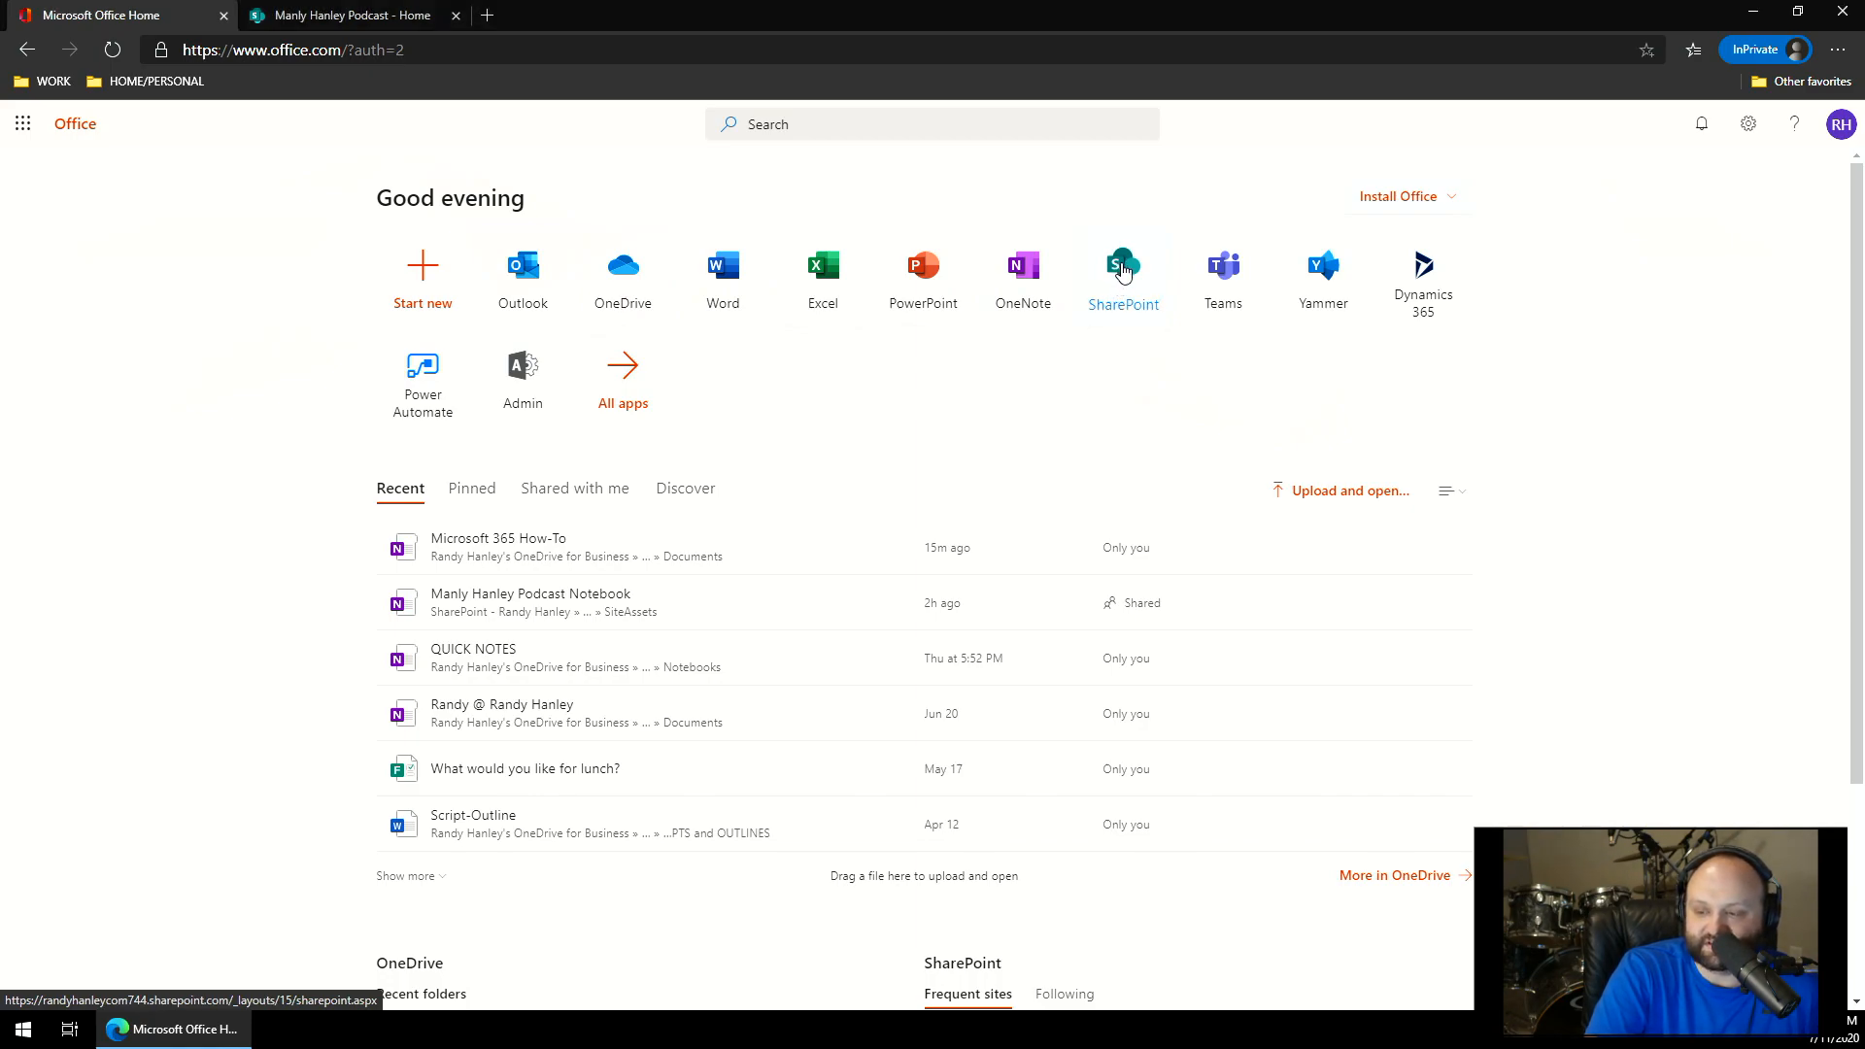
pyautogui.click(1123, 269)
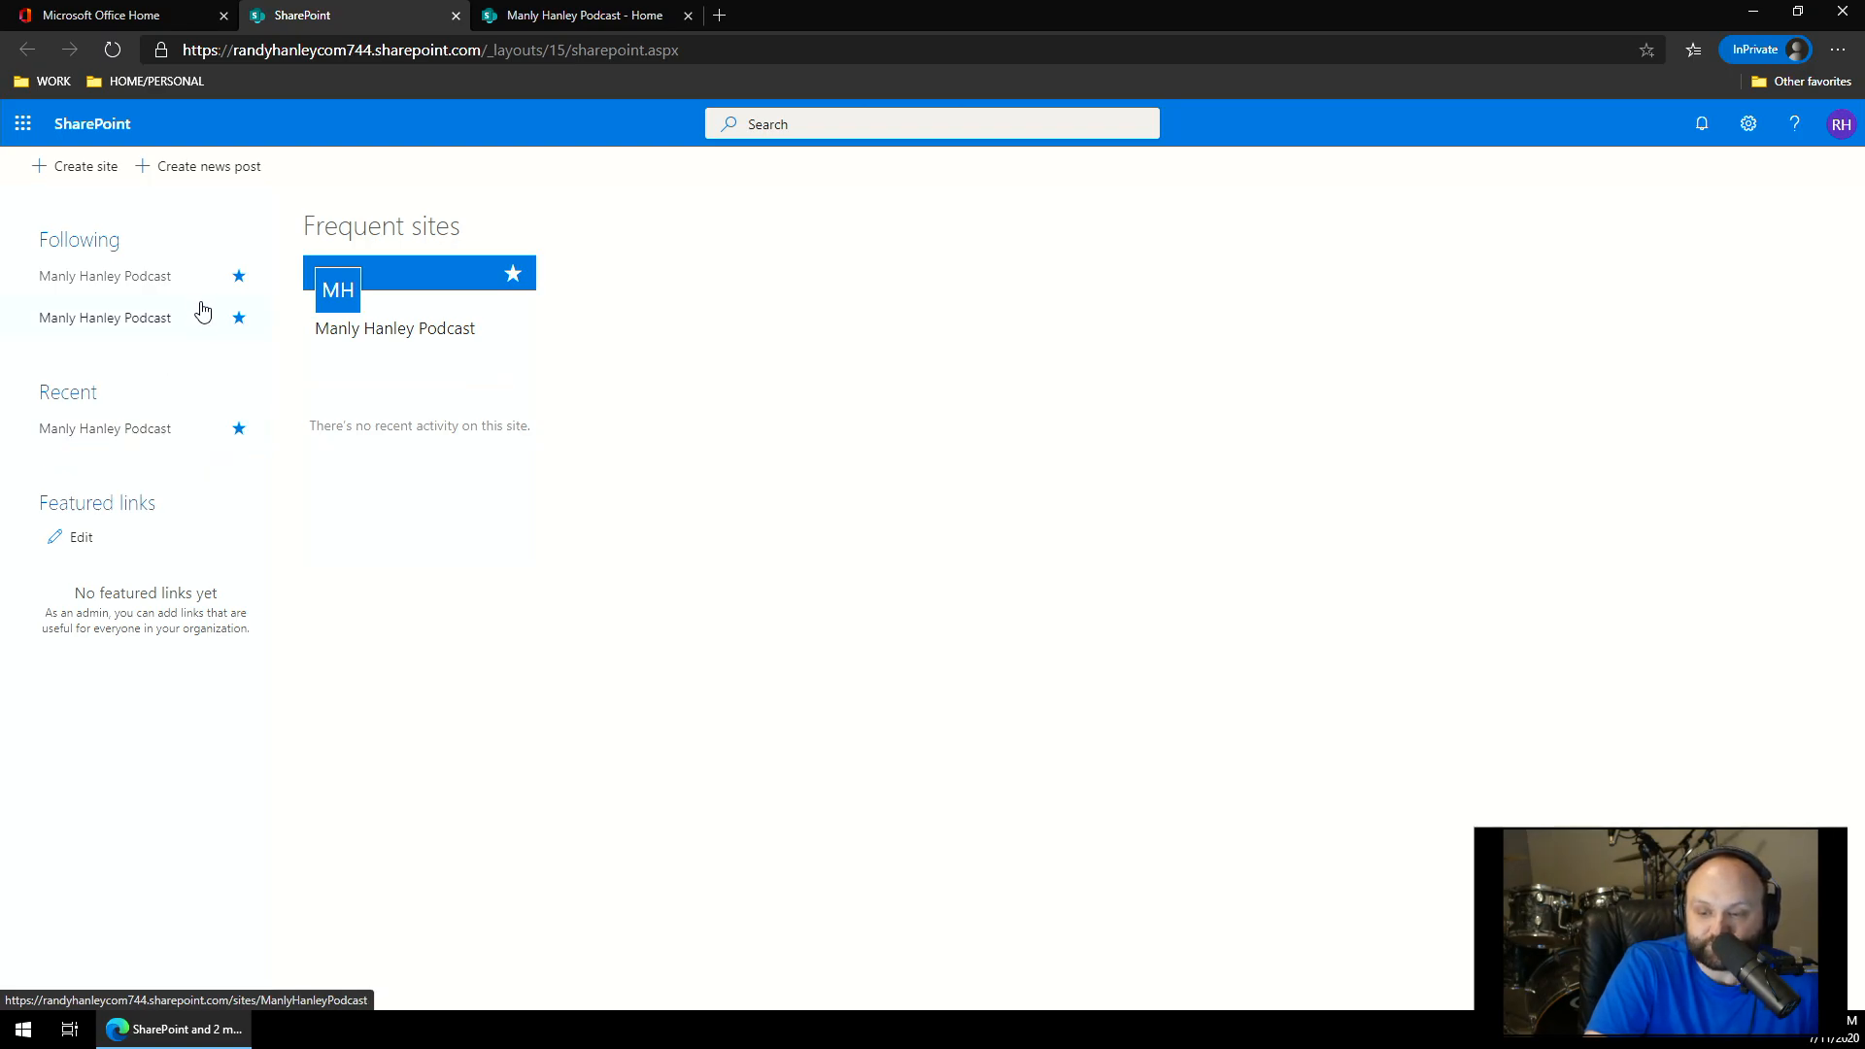
pyautogui.click(106, 278)
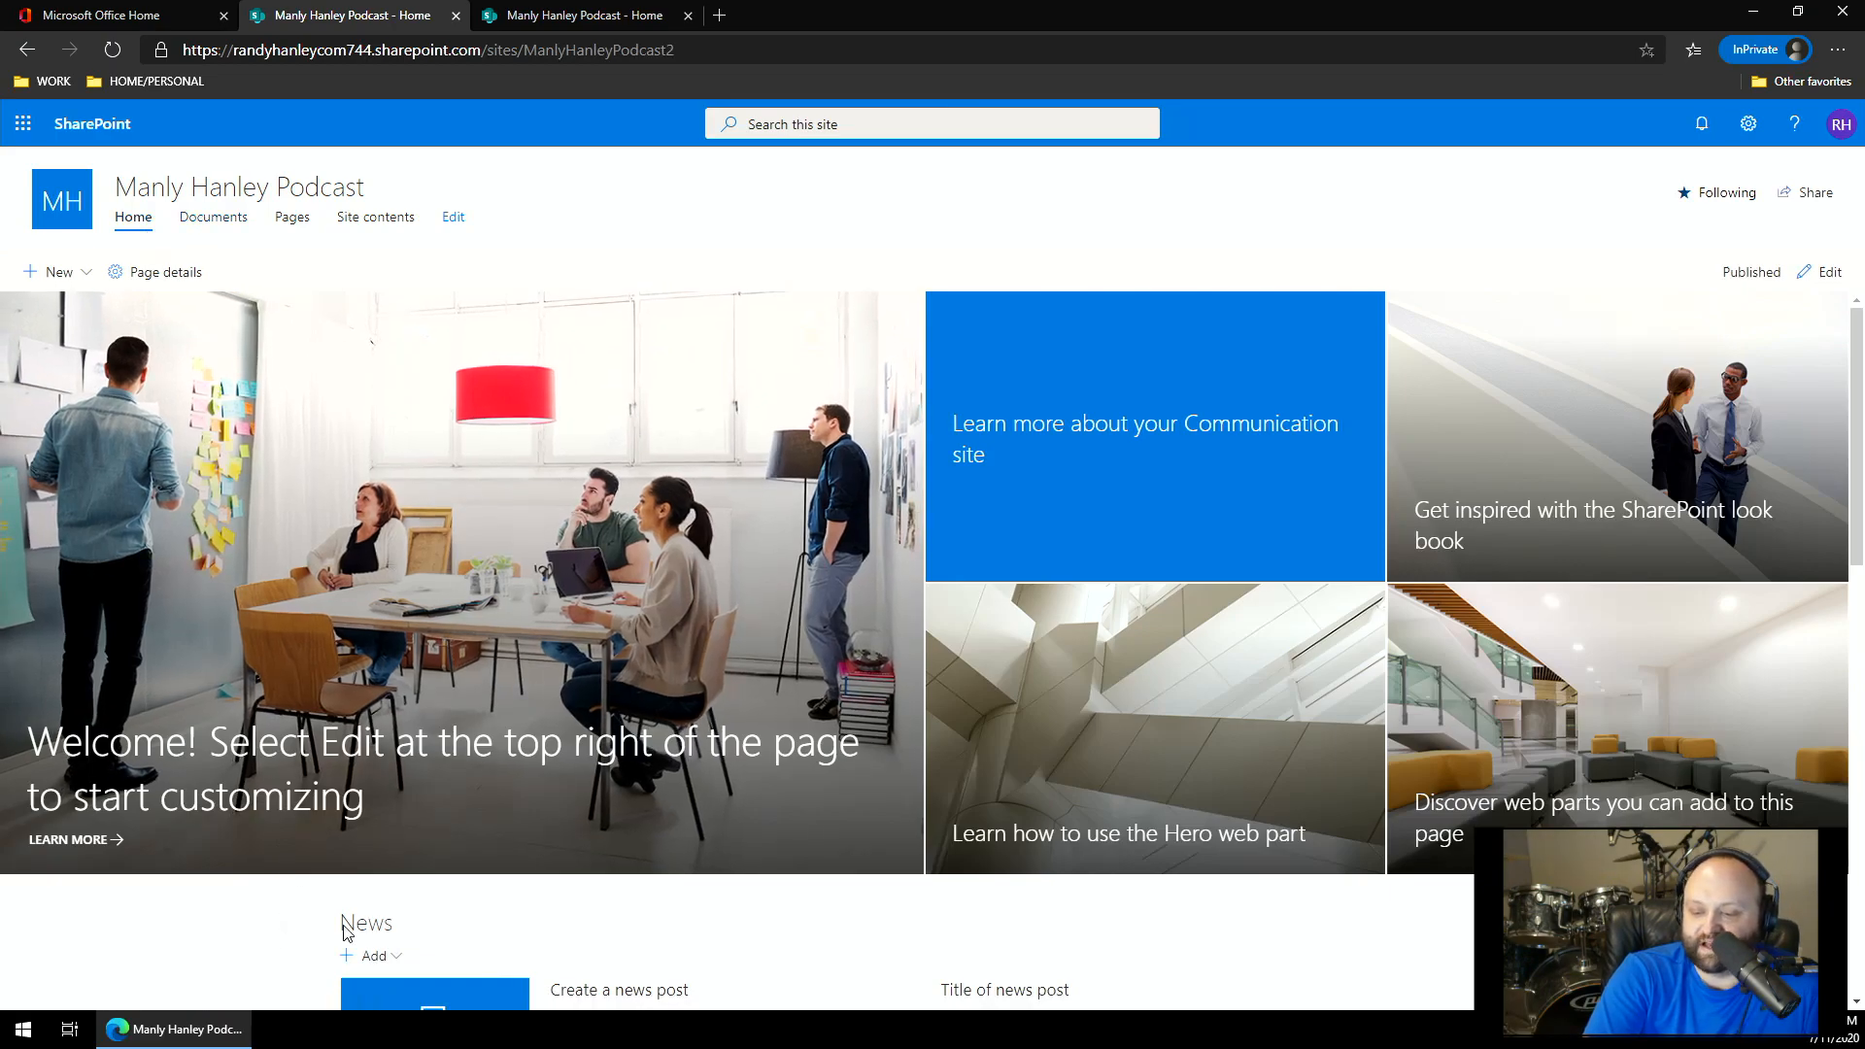
# - Look over the site's home page, then open its Documents library
pyautogui.scroll(-8, 825, 837)
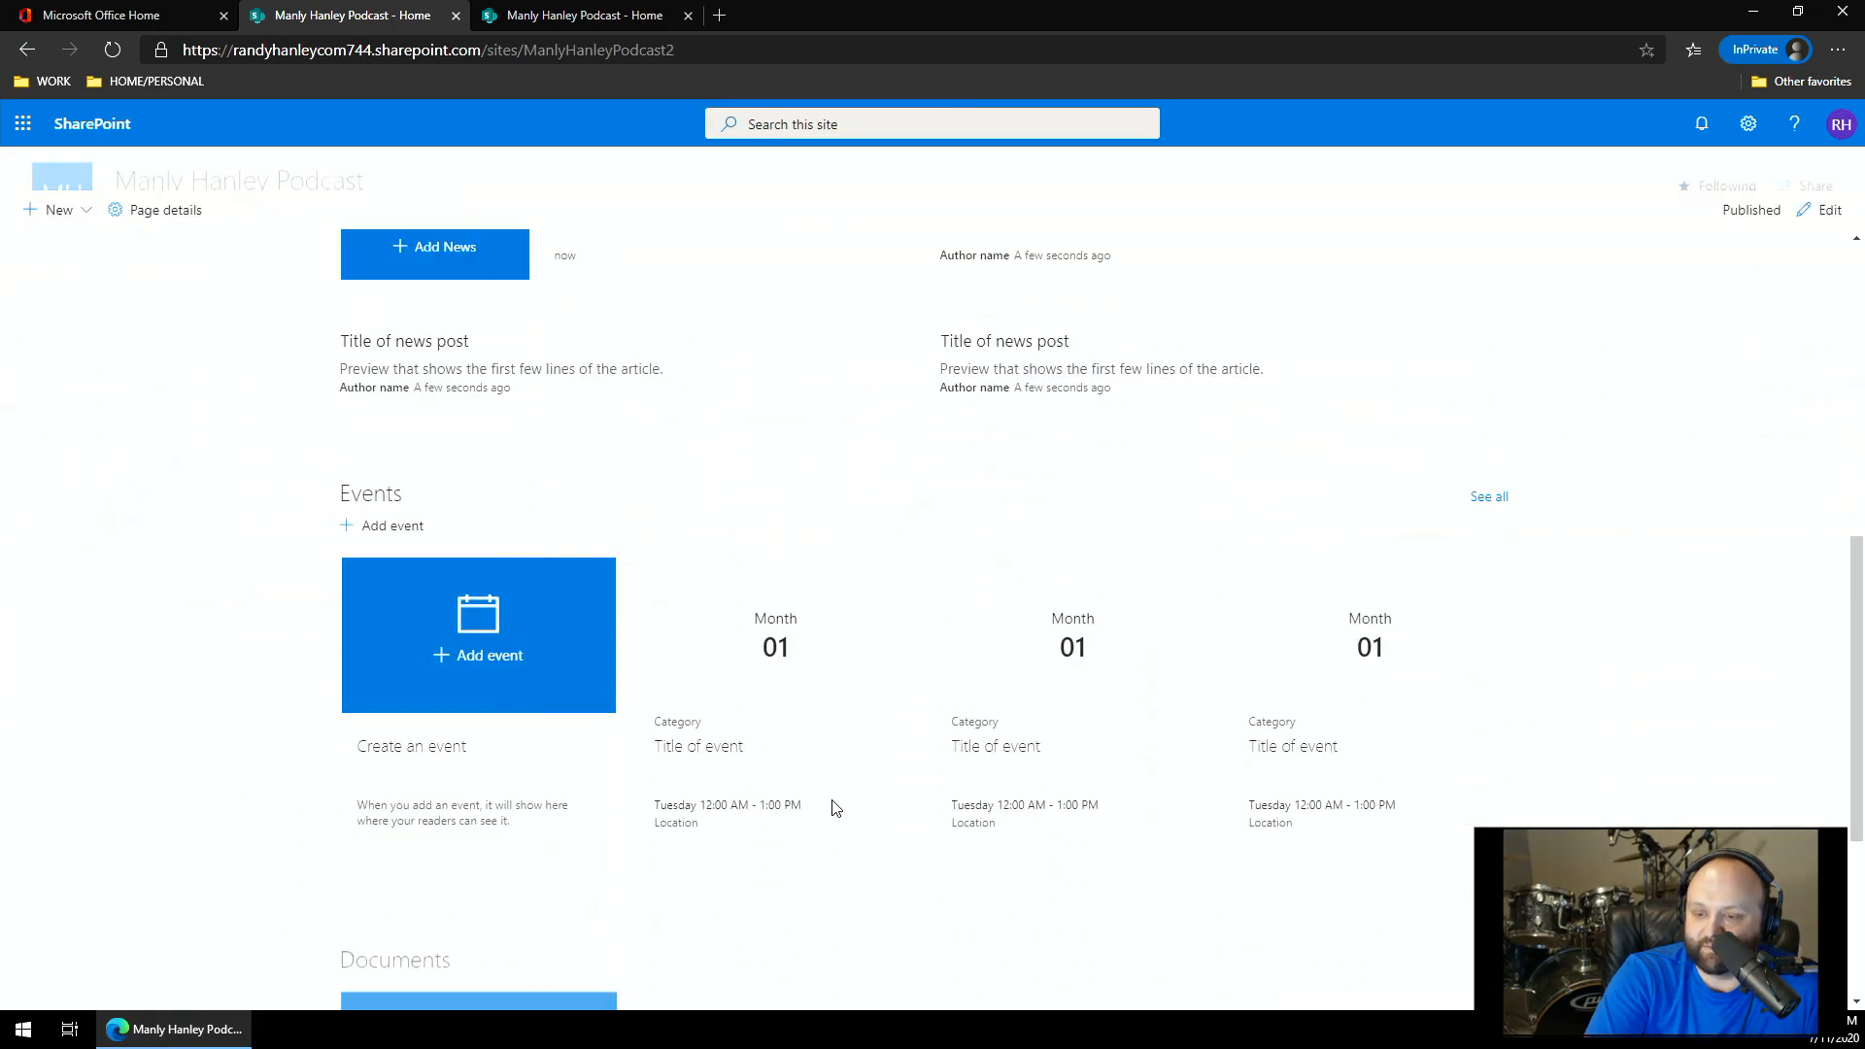
pyautogui.scroll(10, 834, 808)
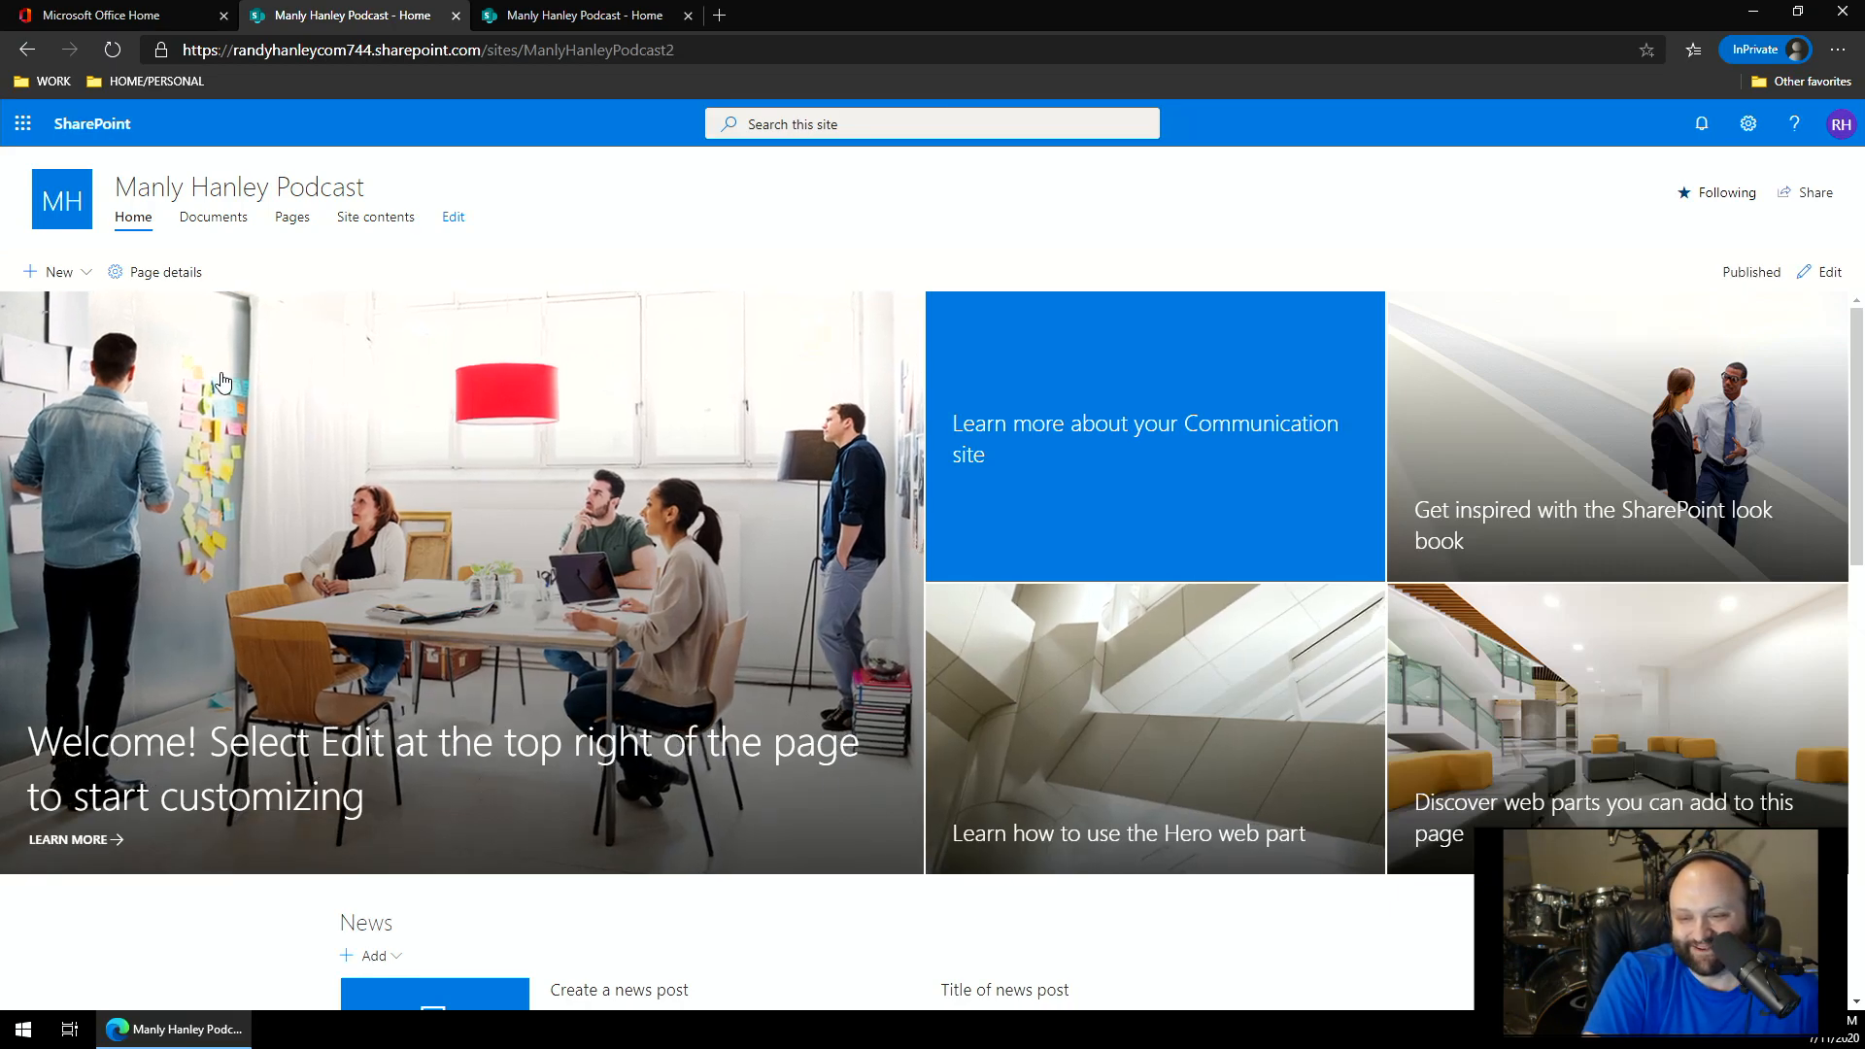
pyautogui.click(211, 227)
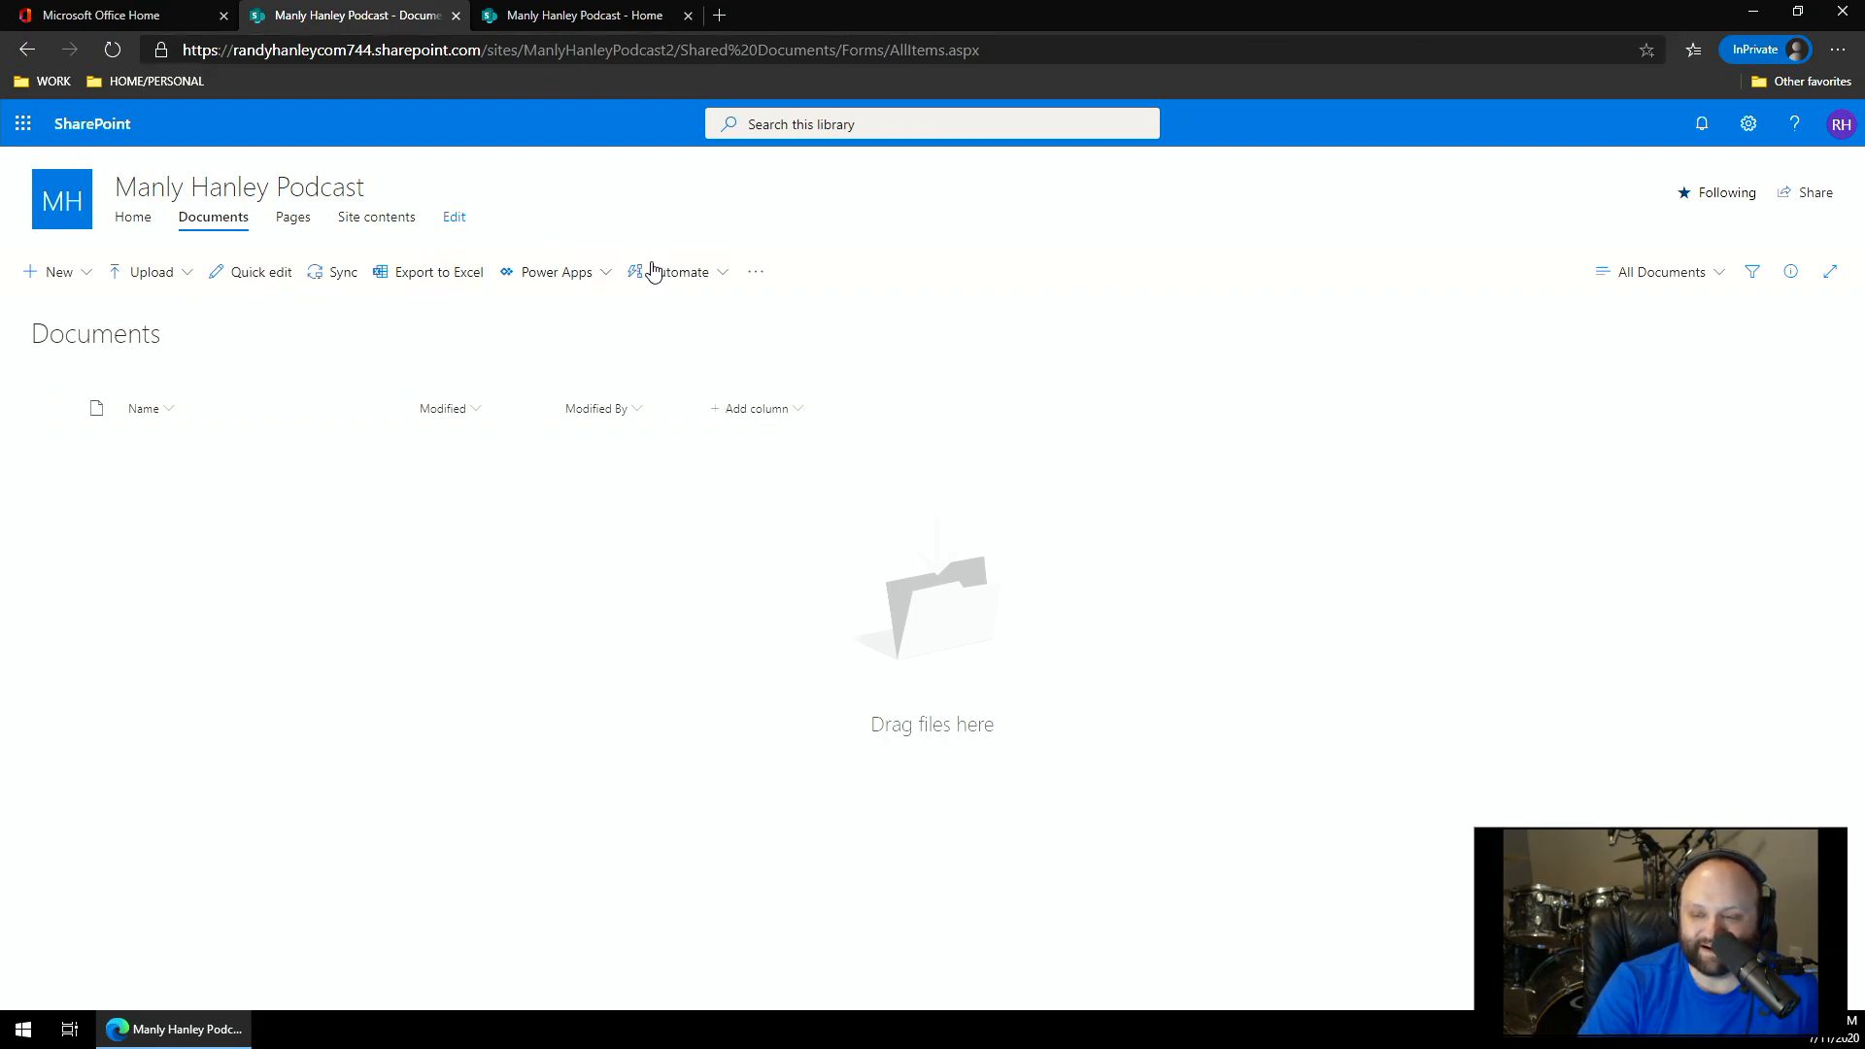
pyautogui.click(1687, 282)
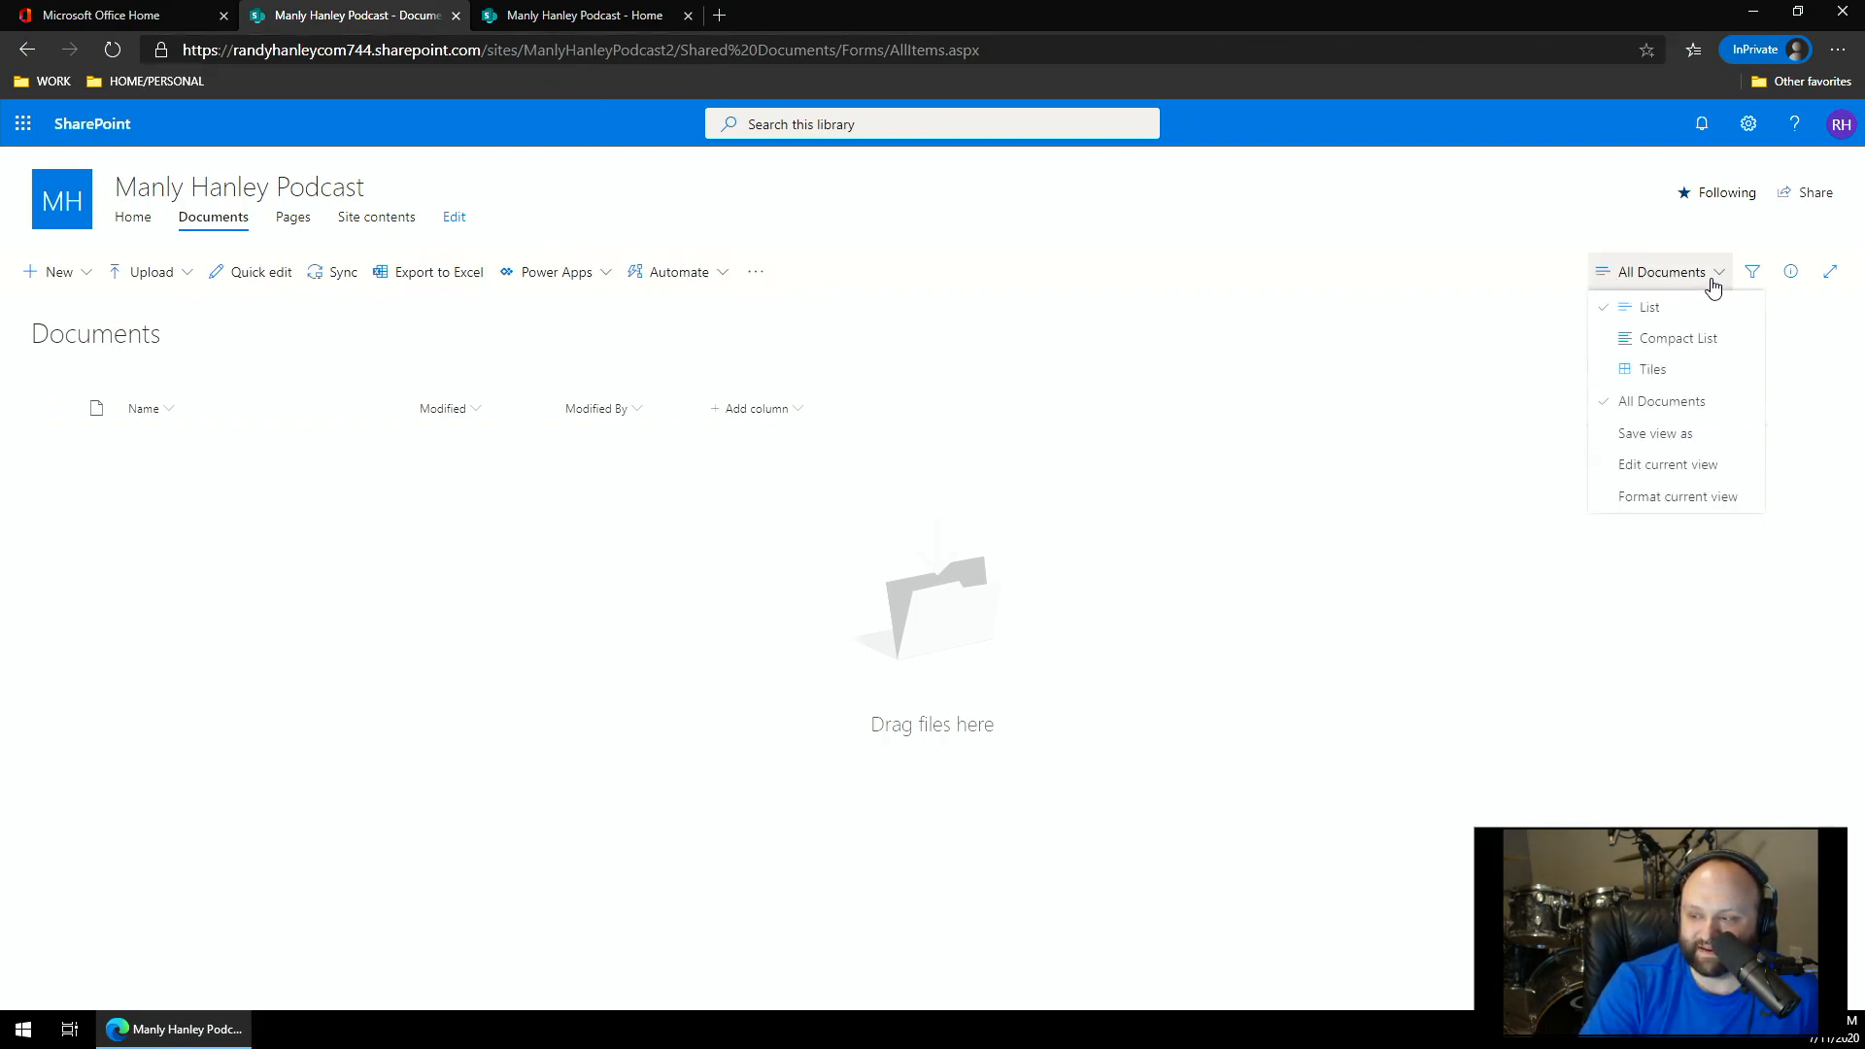
pyautogui.click(1228, 292)
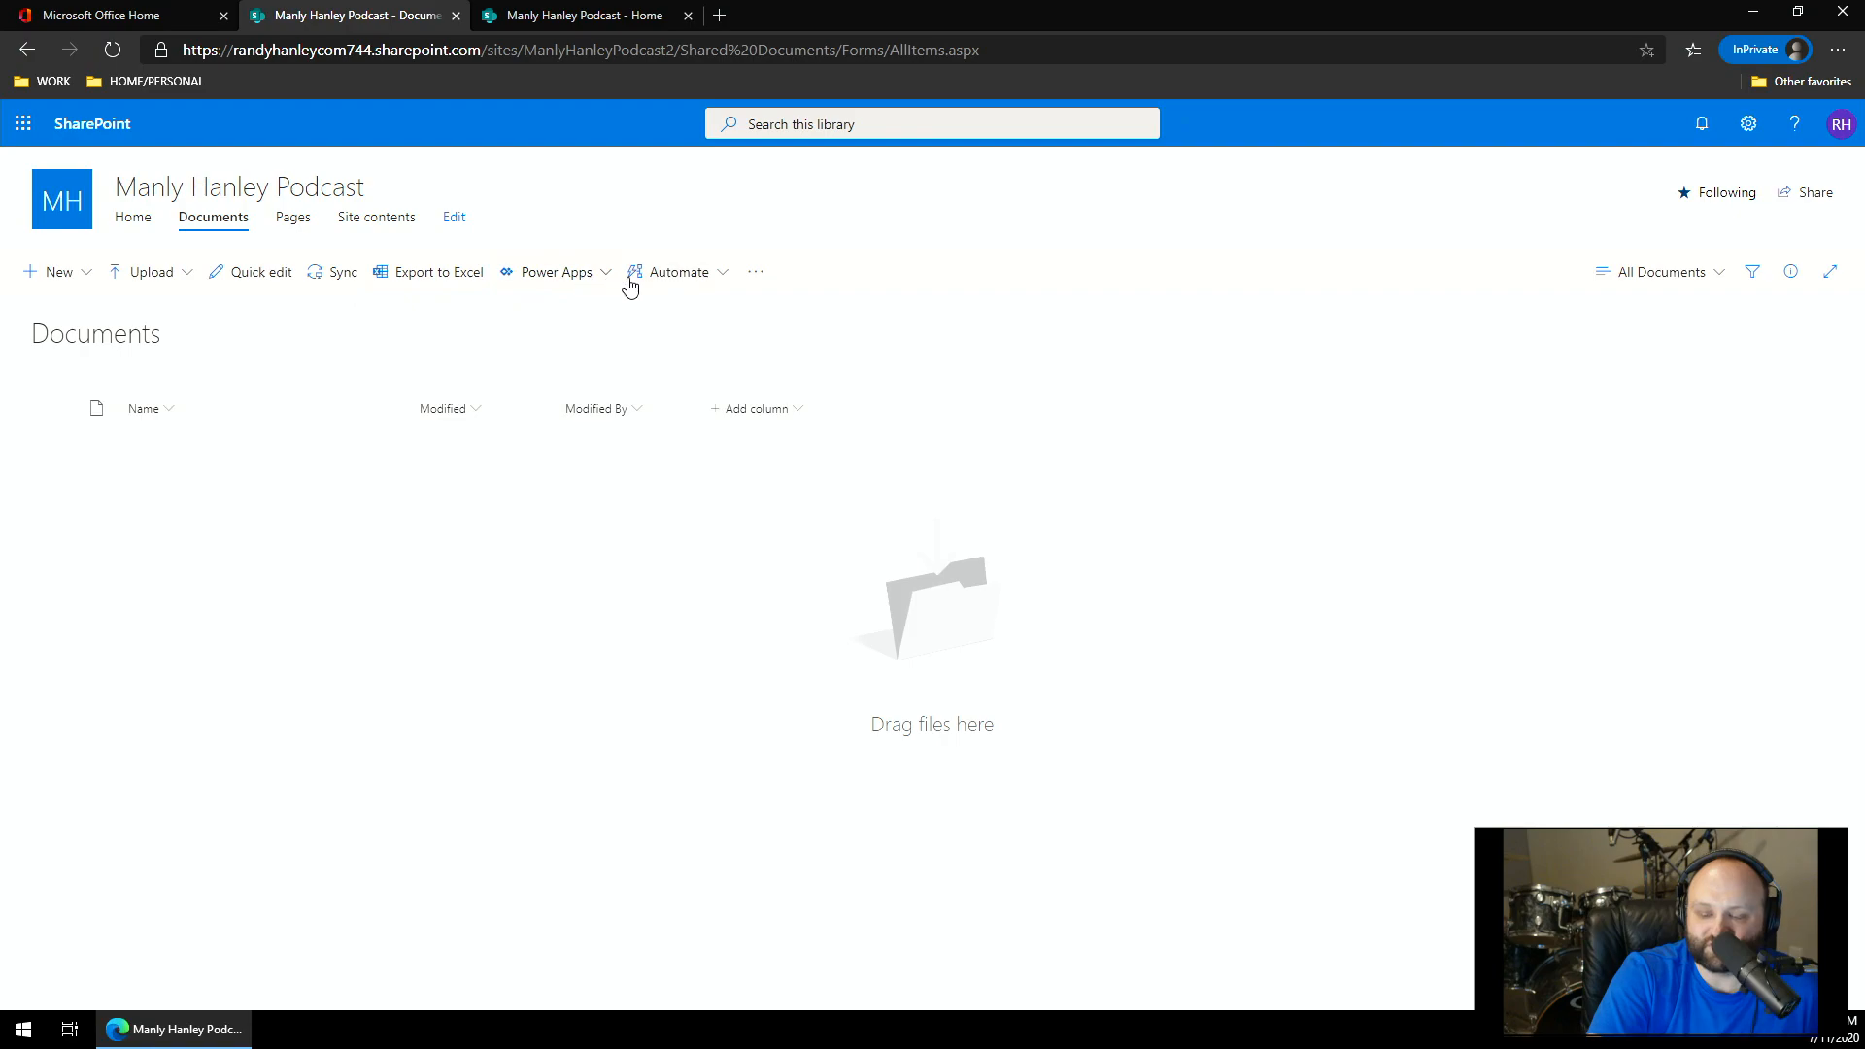
pyautogui.click(756, 274)
pyautogui.click(855, 279)
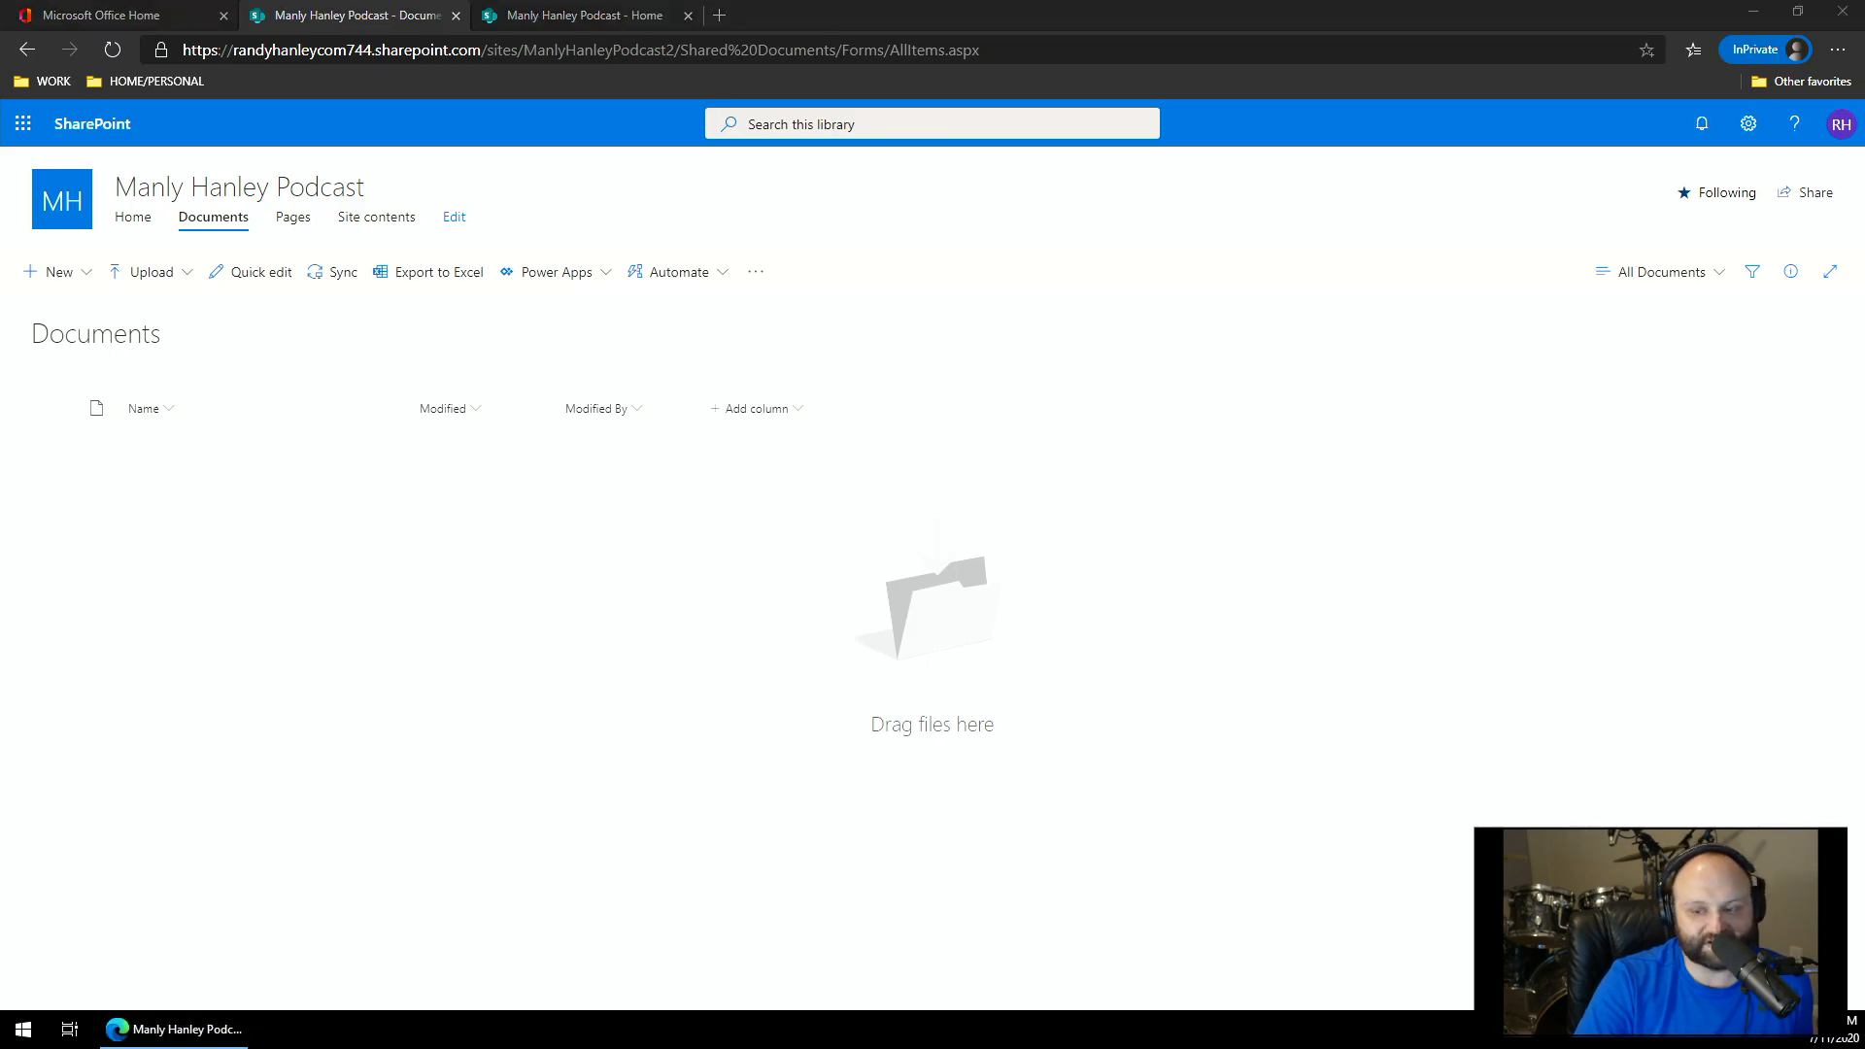
pyautogui.moveTo(1095, 487); pyautogui.dragTo(1130, 332)
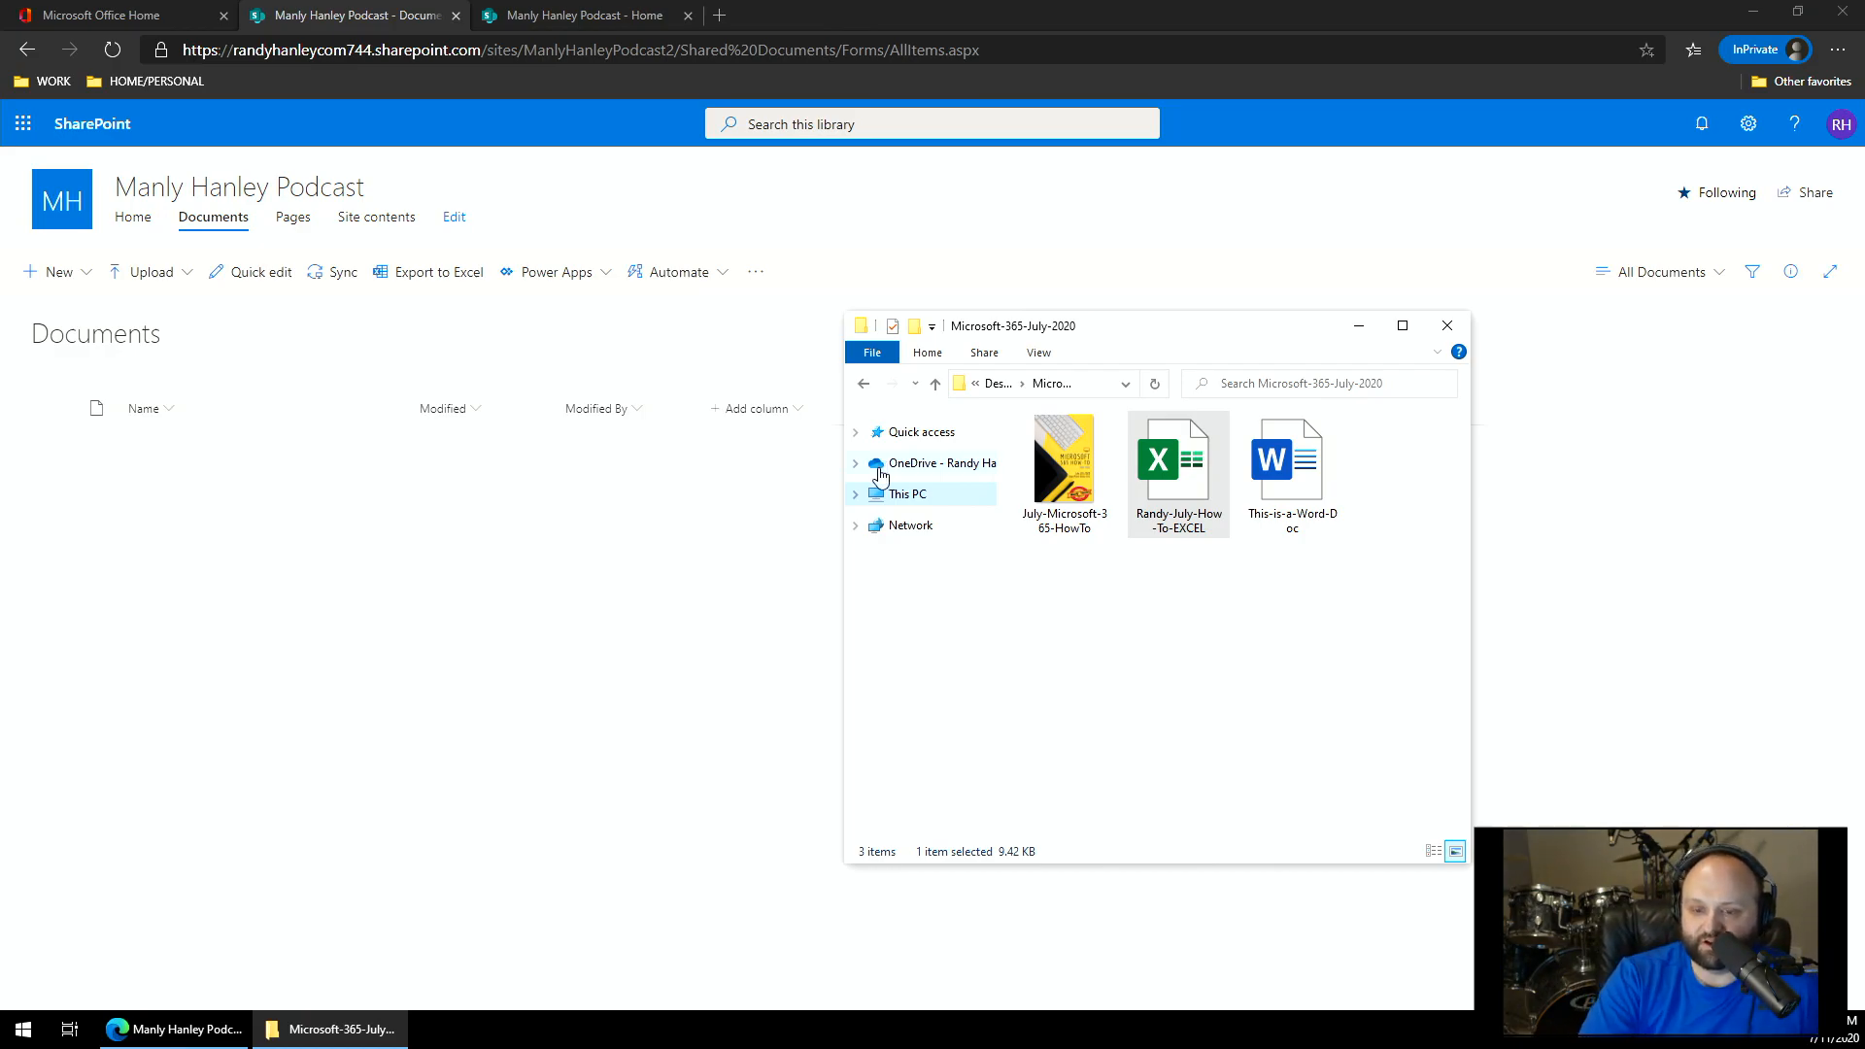
pyautogui.moveTo(1179, 465)
pyautogui.mouseDown()
pyautogui.moveTo(392, 489)
pyautogui.moveTo(1165, 465)
pyautogui.mouseUp()
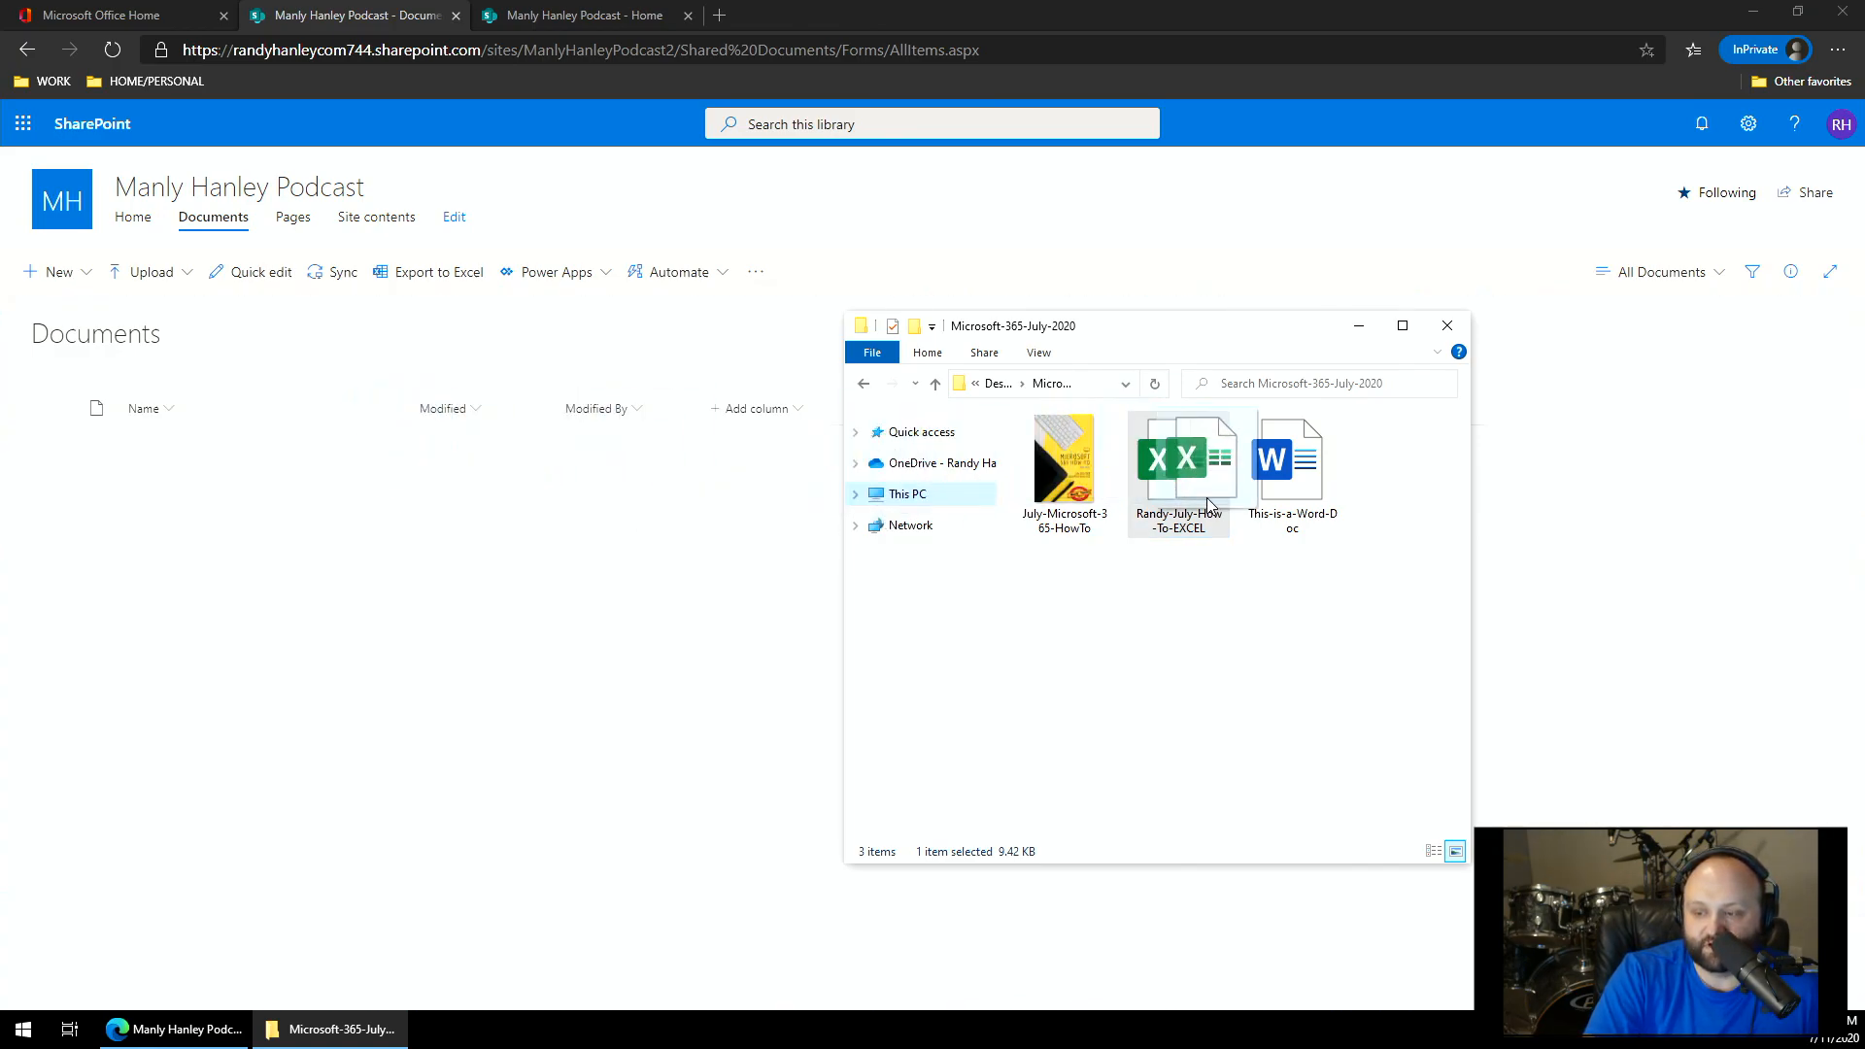
pyautogui.click(139, 274)
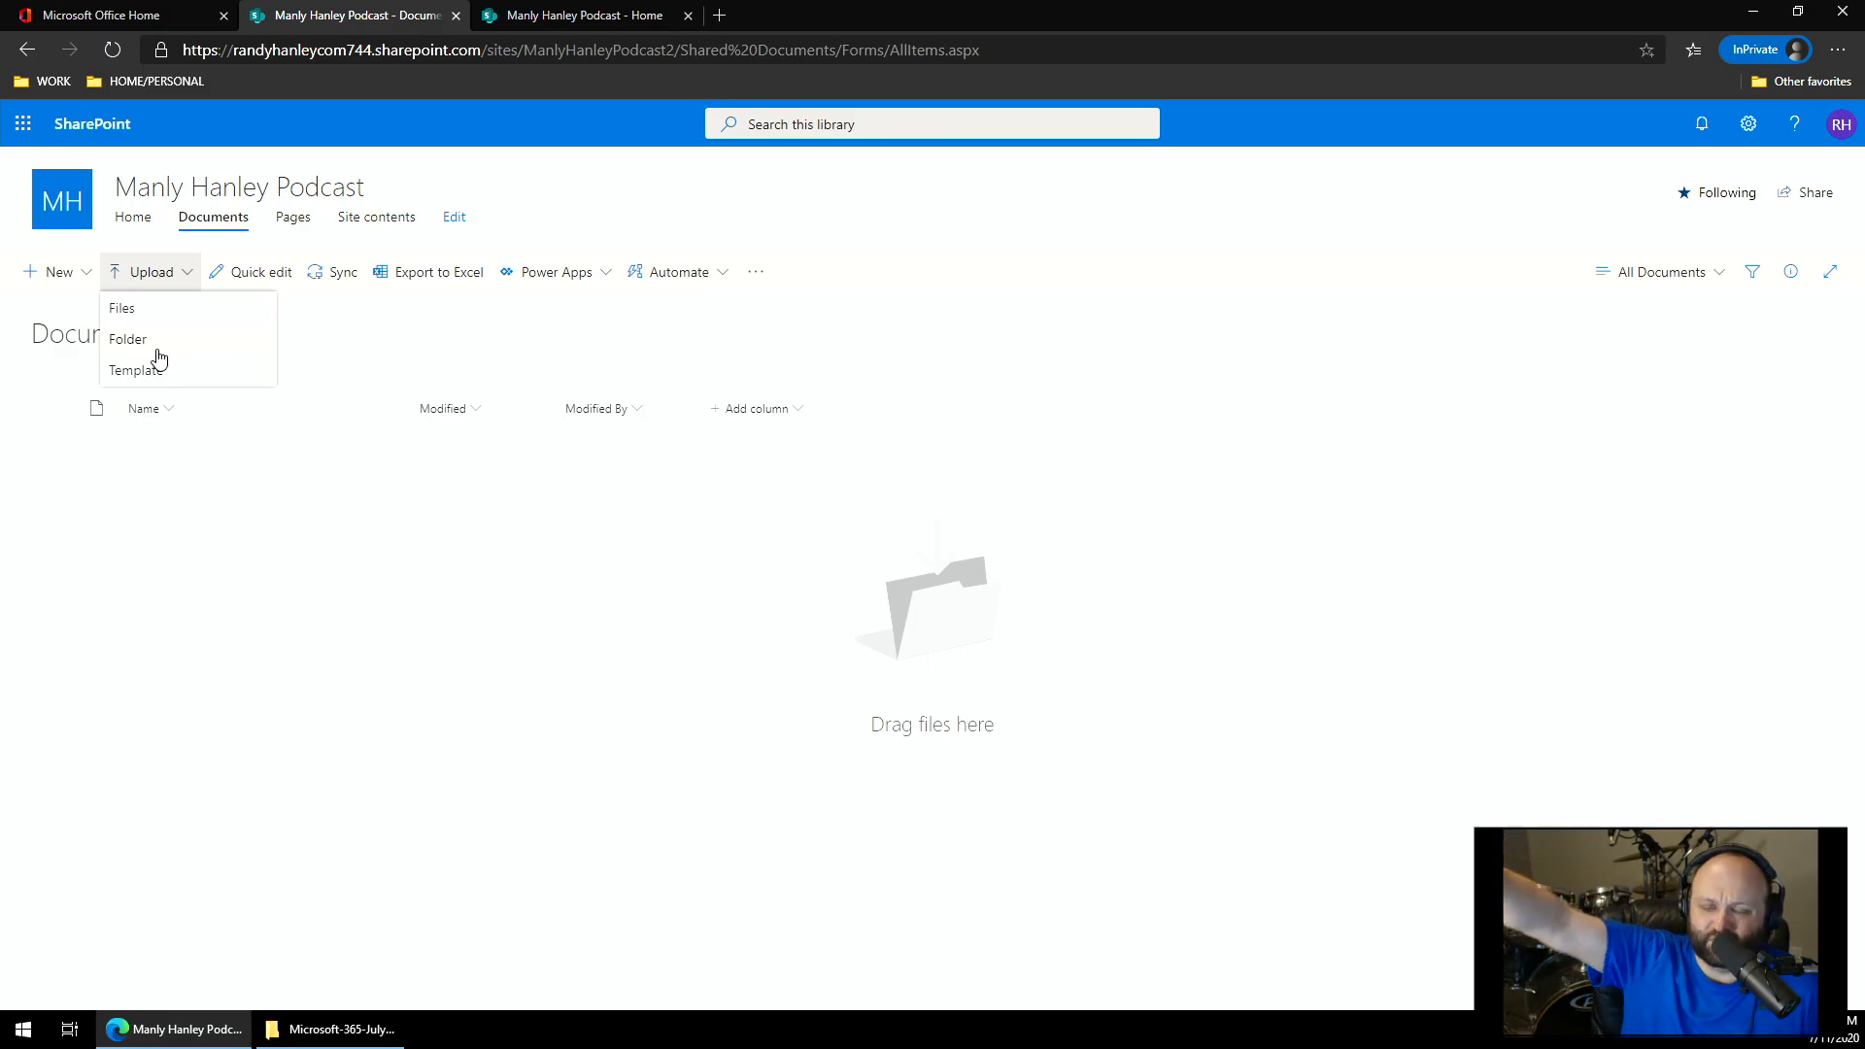
pyautogui.click(287, 515)
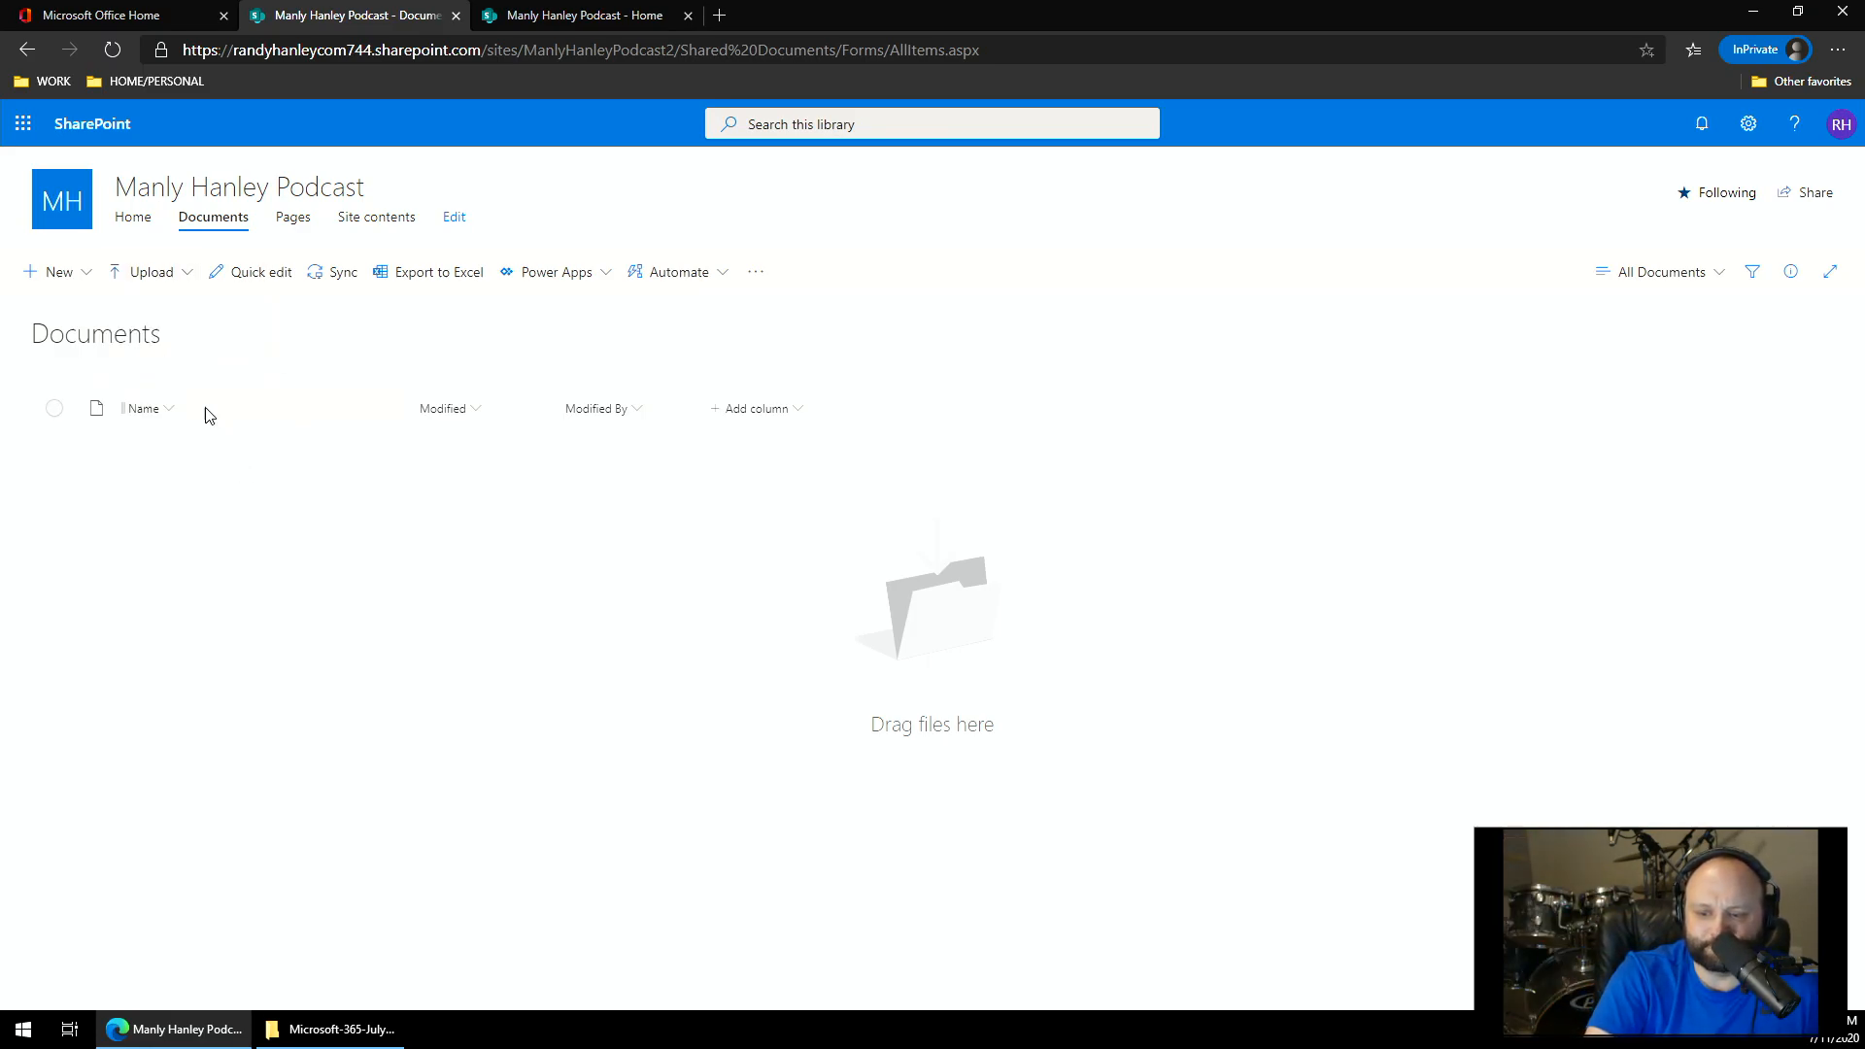
# - Upload the PNG image, Excel workbook and Word document from the Microsoft-365-July-2020 folder to the Documents library
pyautogui.click(344, 1029)
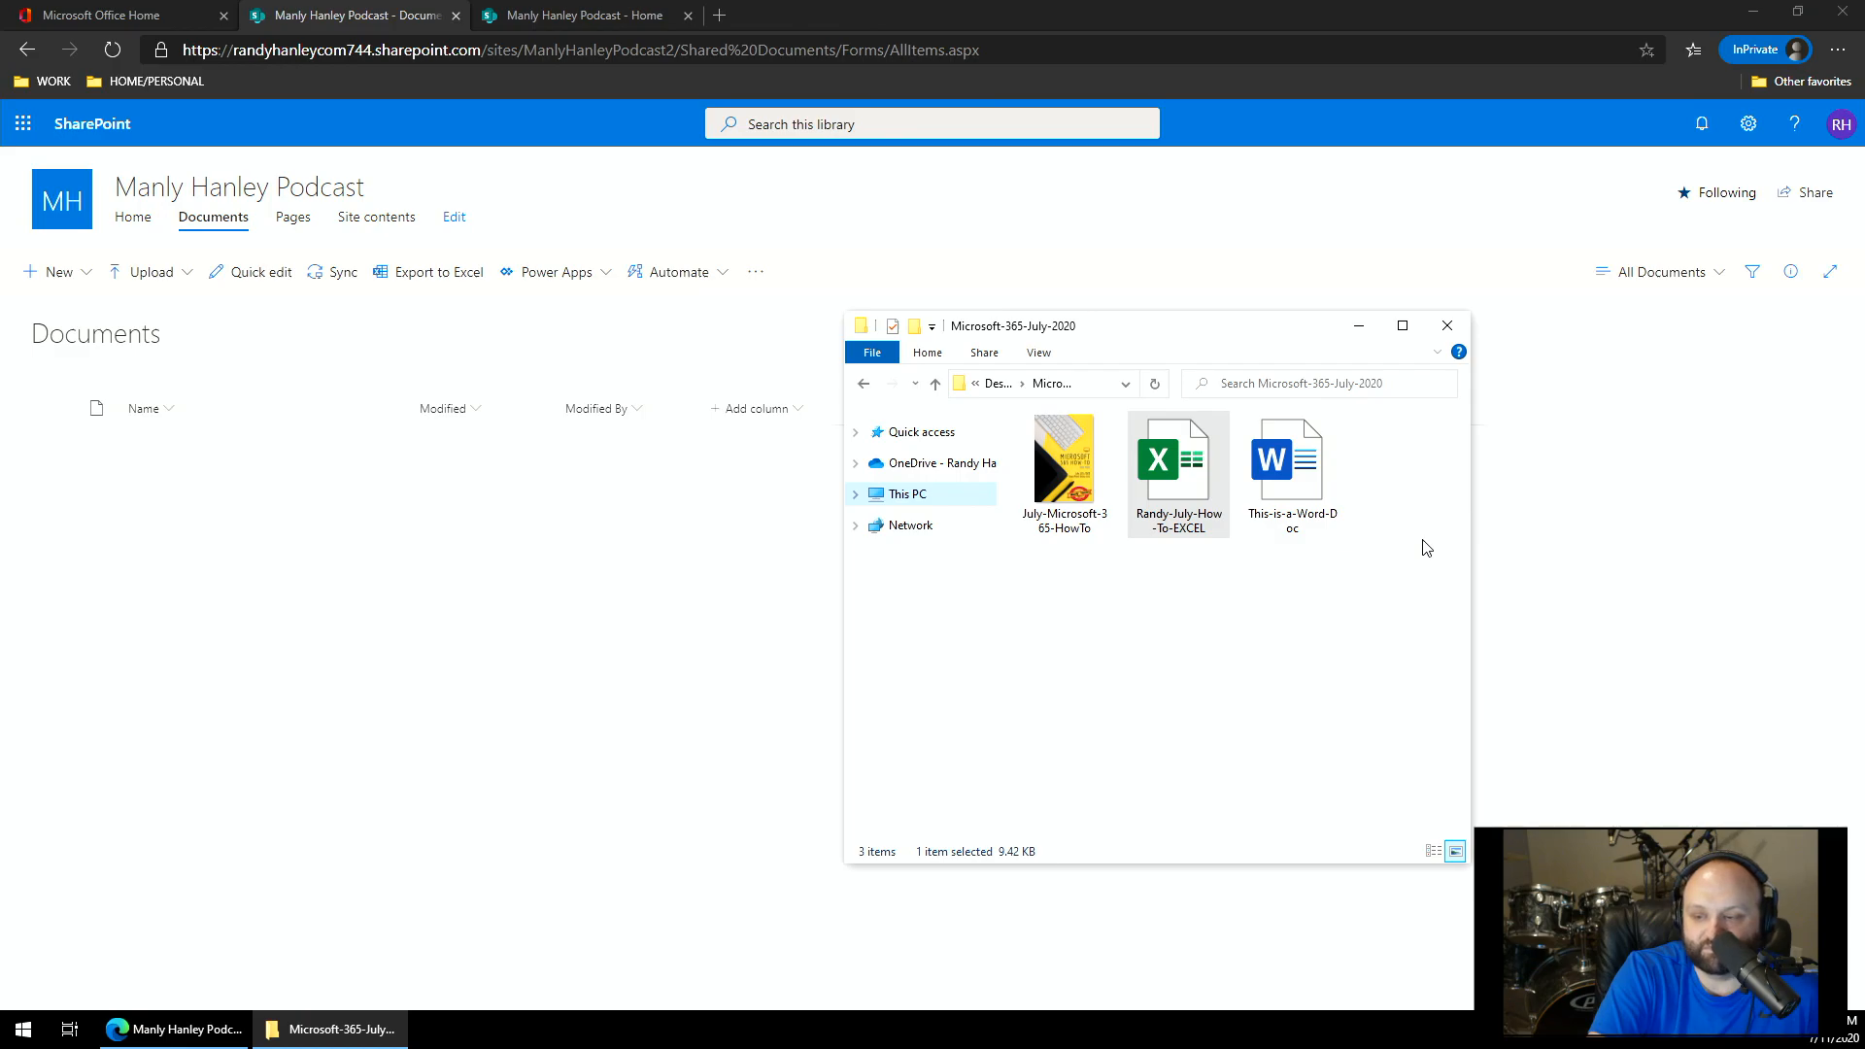
pyautogui.moveTo(1342, 607); pyautogui.dragTo(1016, 455)
pyautogui.moveTo(1210, 496); pyautogui.dragTo(301, 680)
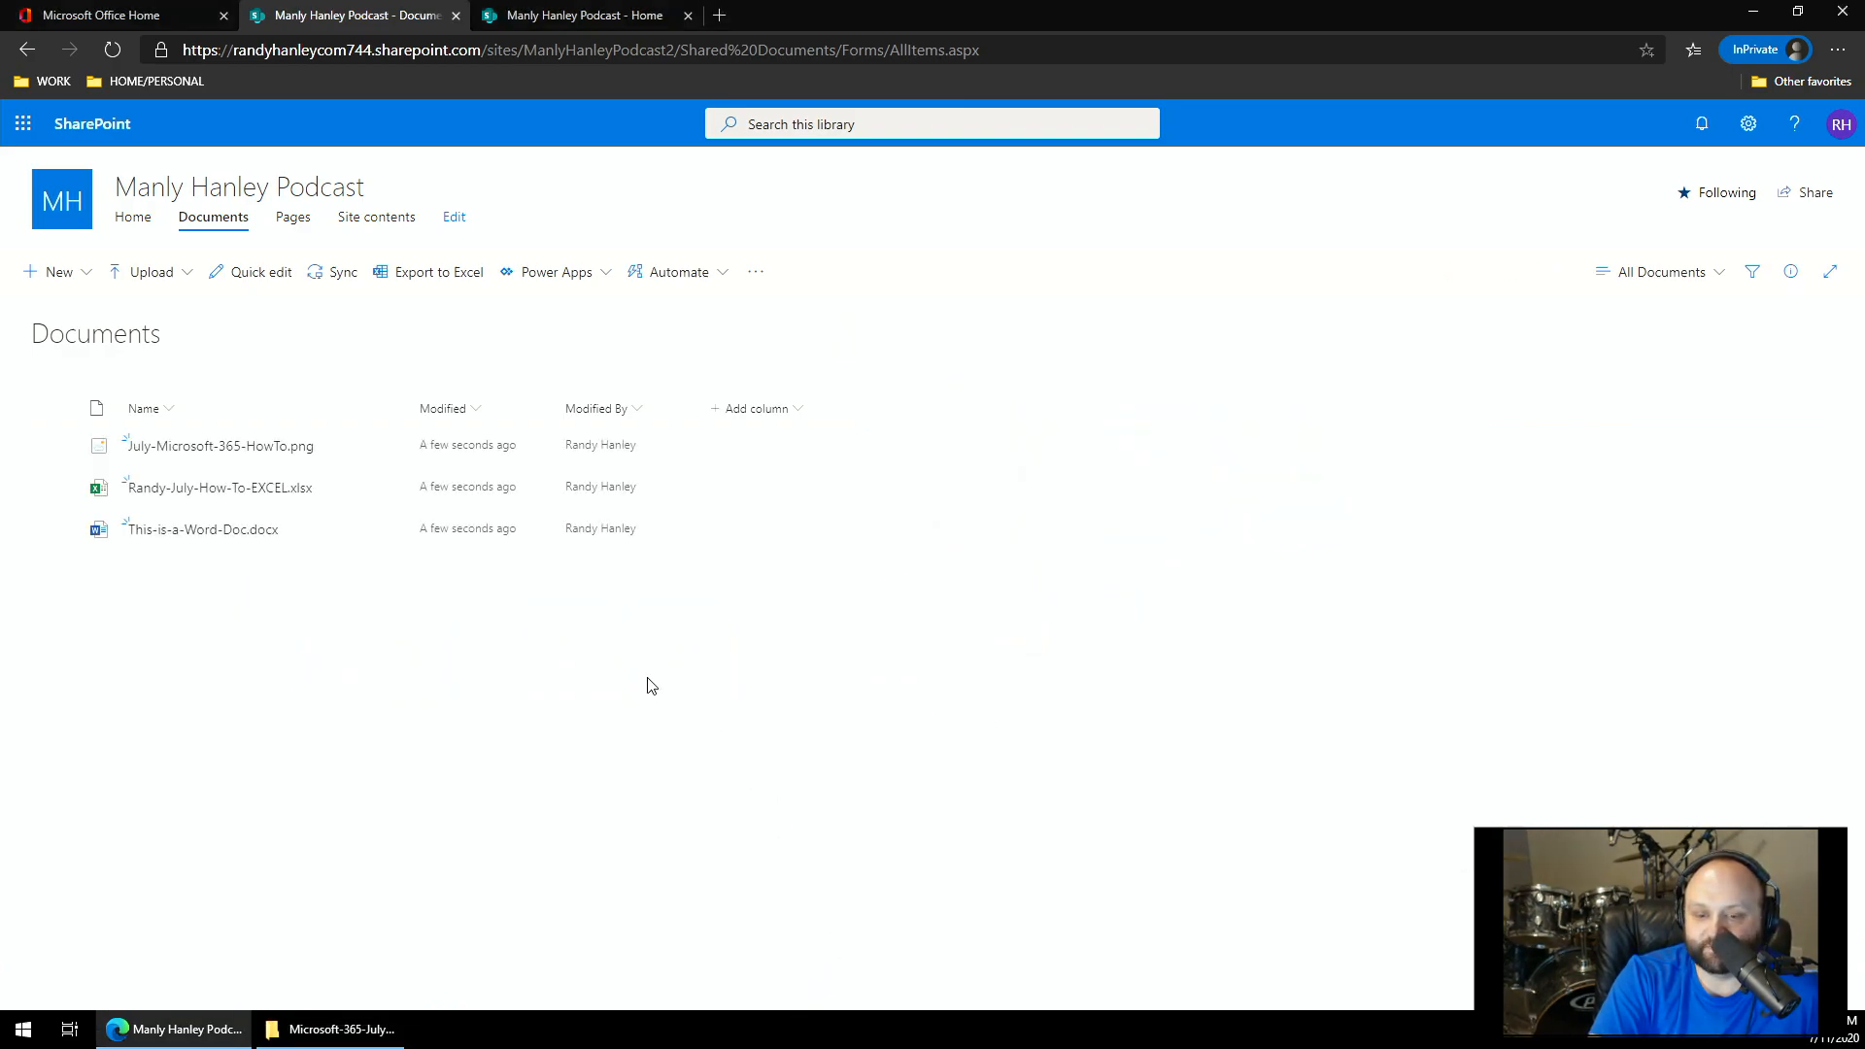
# - Close the File Explorer window showing the Microsoft-365-July-2020 folder
pyautogui.click(367, 1028)
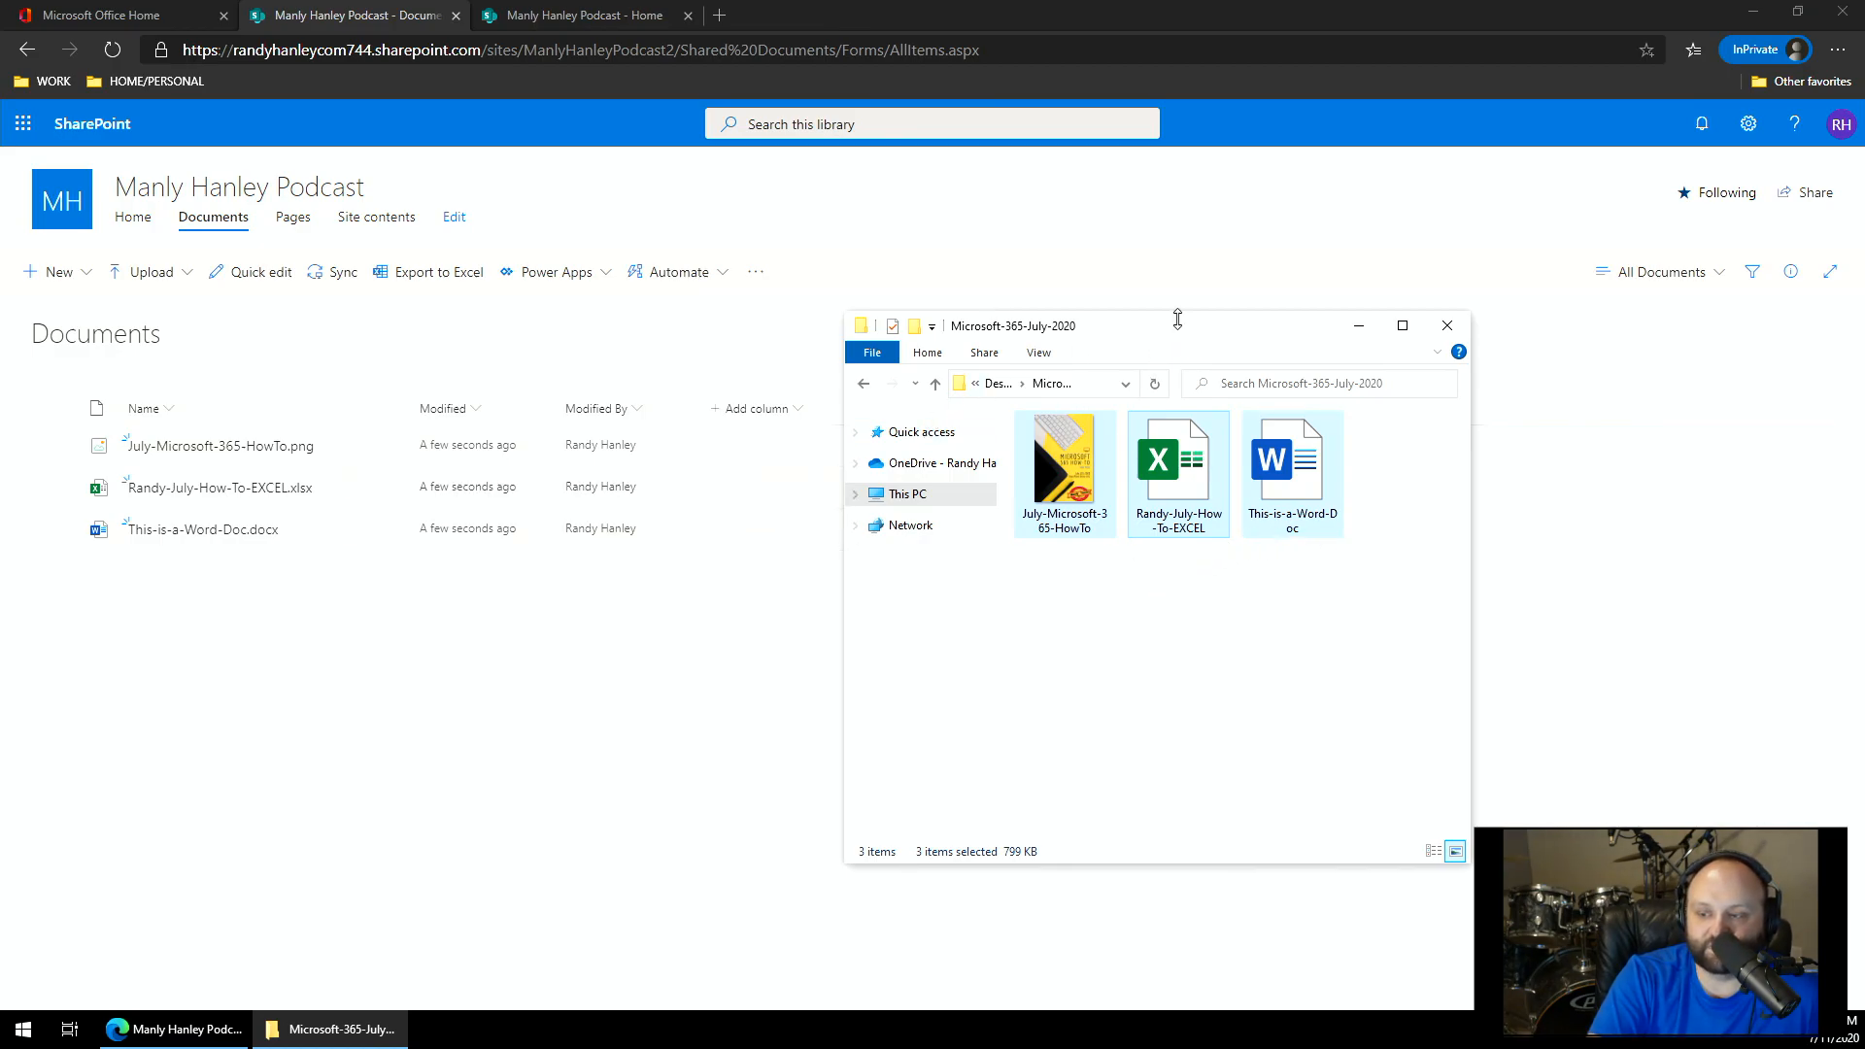
pyautogui.moveTo(1053, 338); pyautogui.dragTo(287, 347)
pyautogui.hotkey('alt', 'F4')
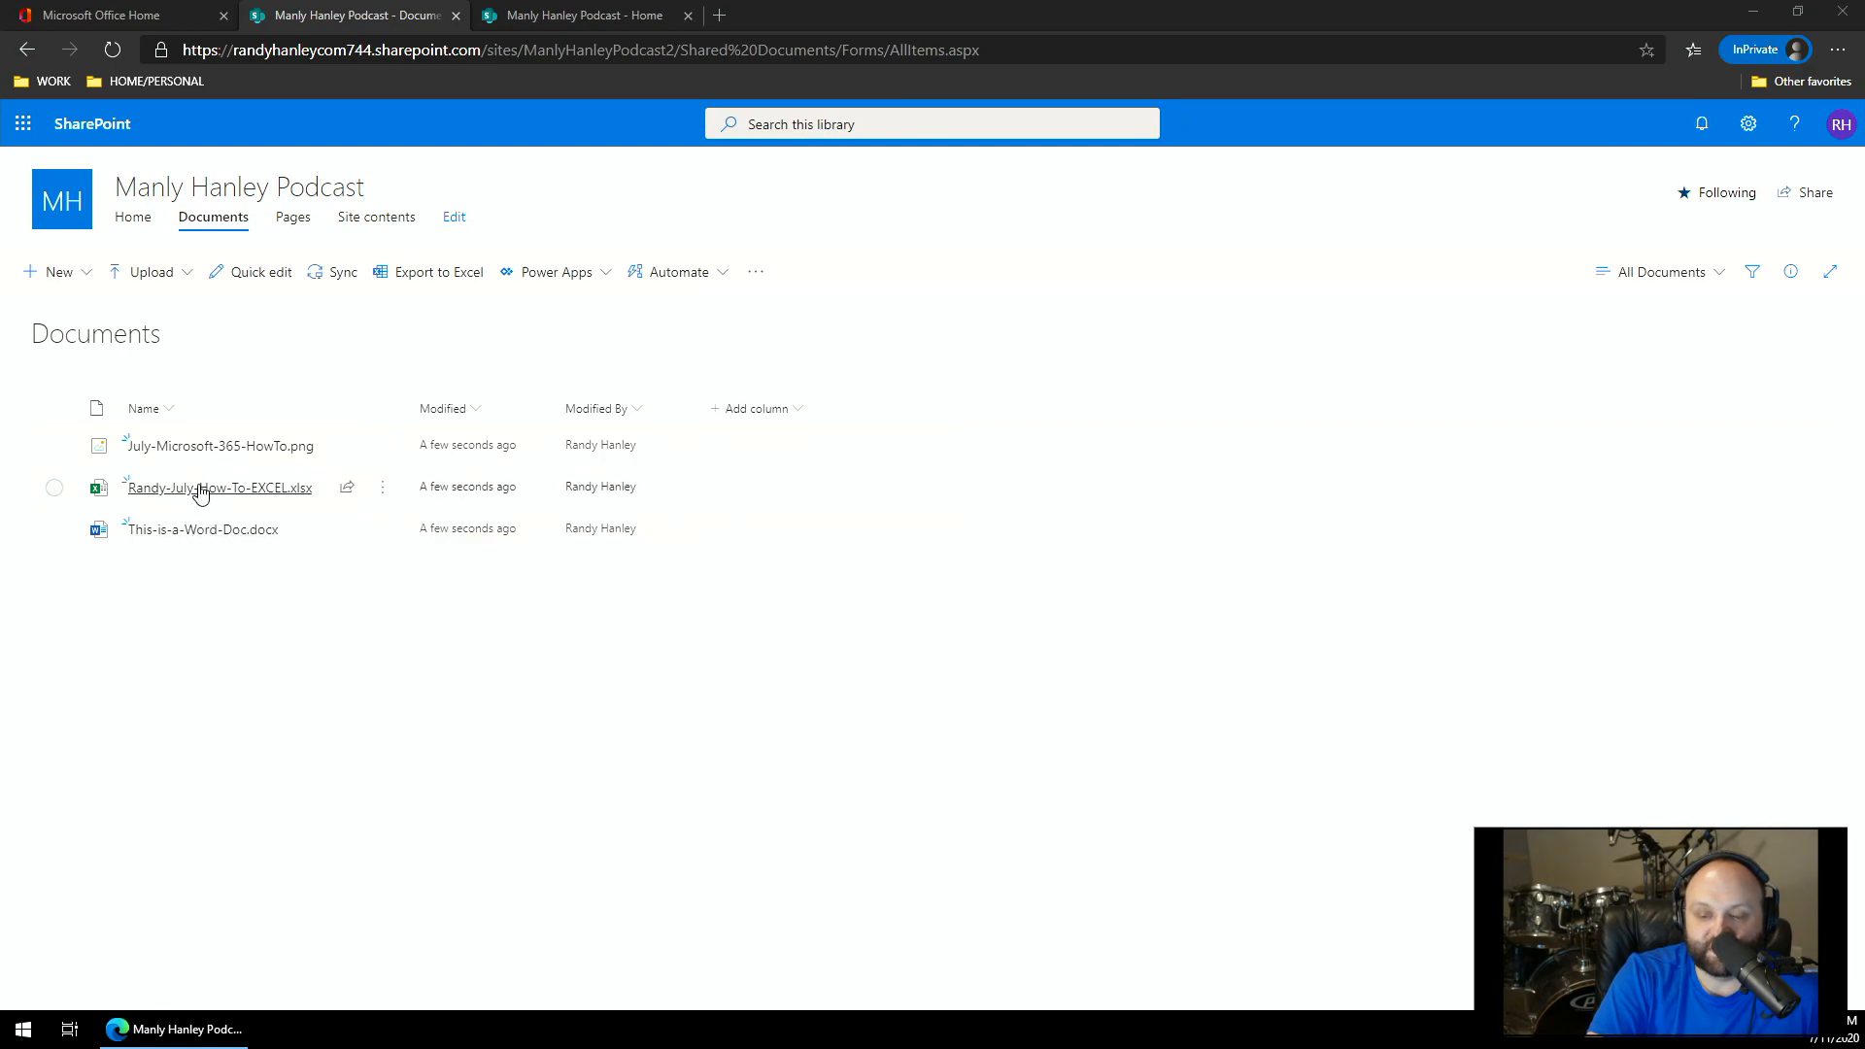
# - Open This-is-a-Word-Doc.docx from the library in the browser and continue it in the desktop Word app
pyautogui.moveTo(203, 490)
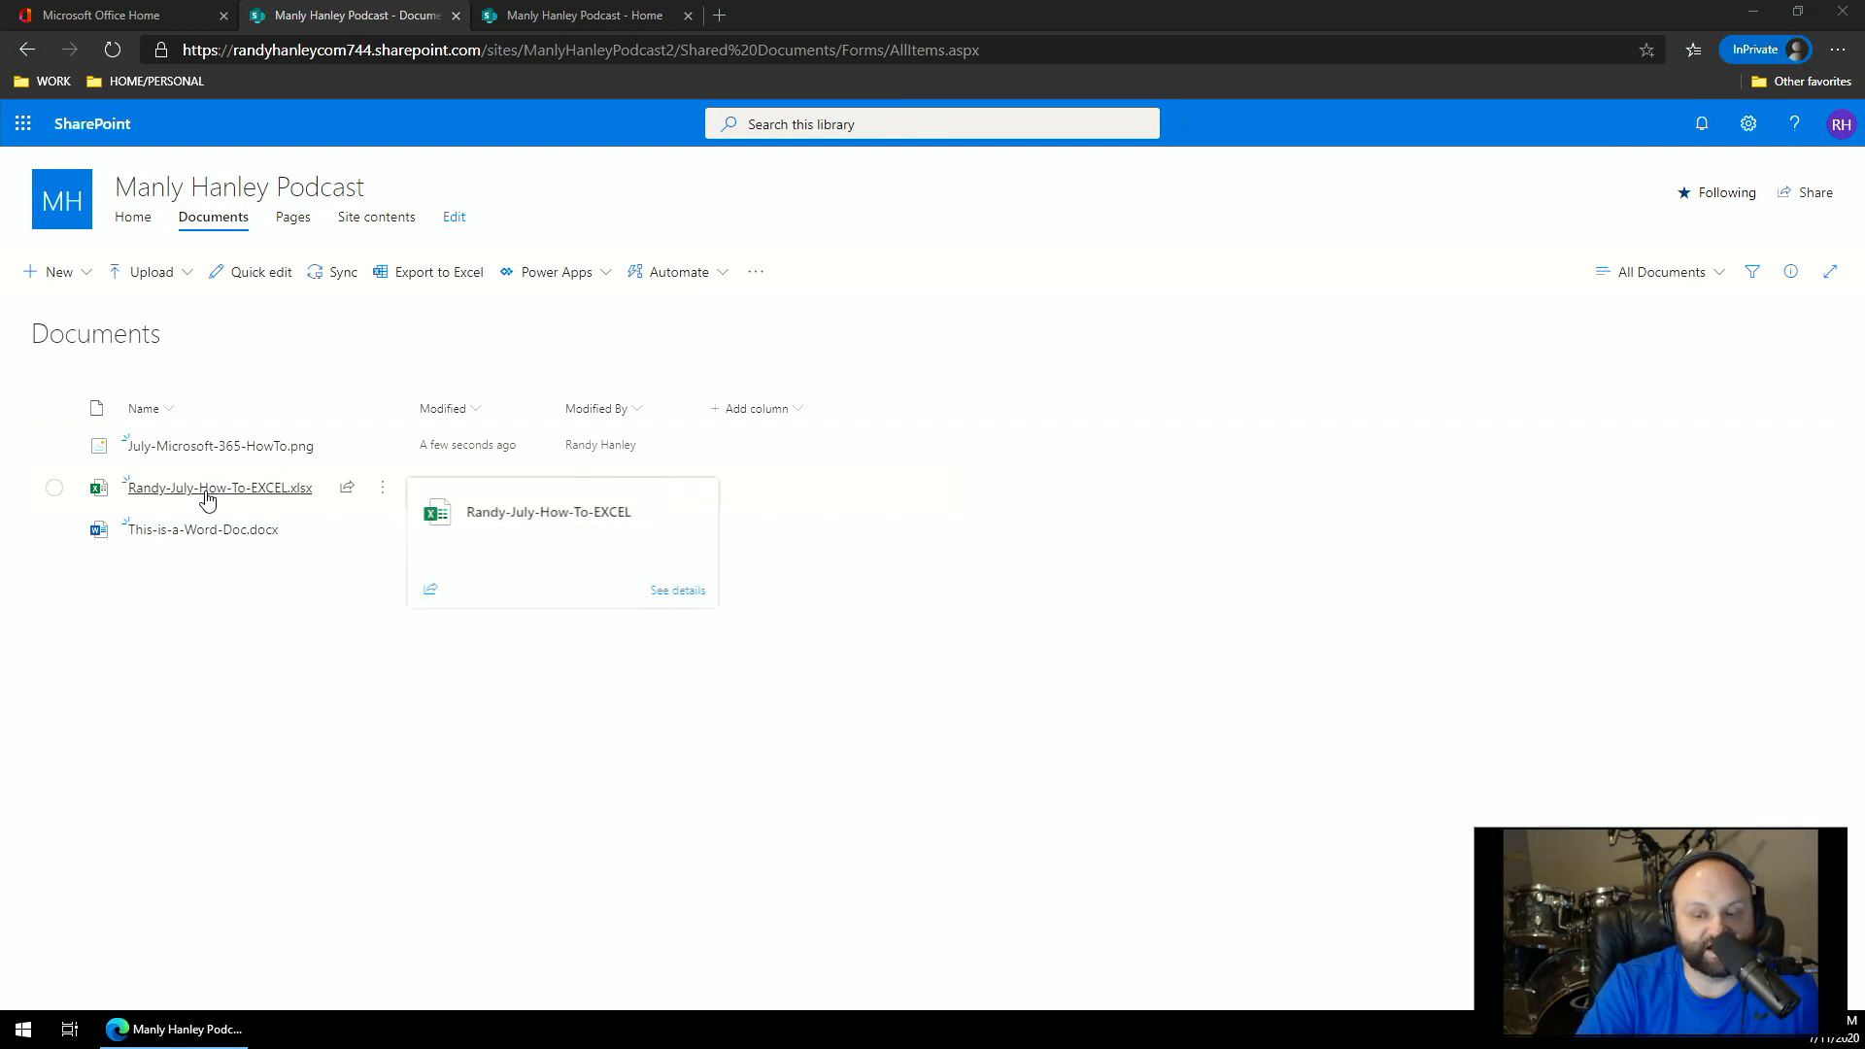
pyautogui.click(192, 531)
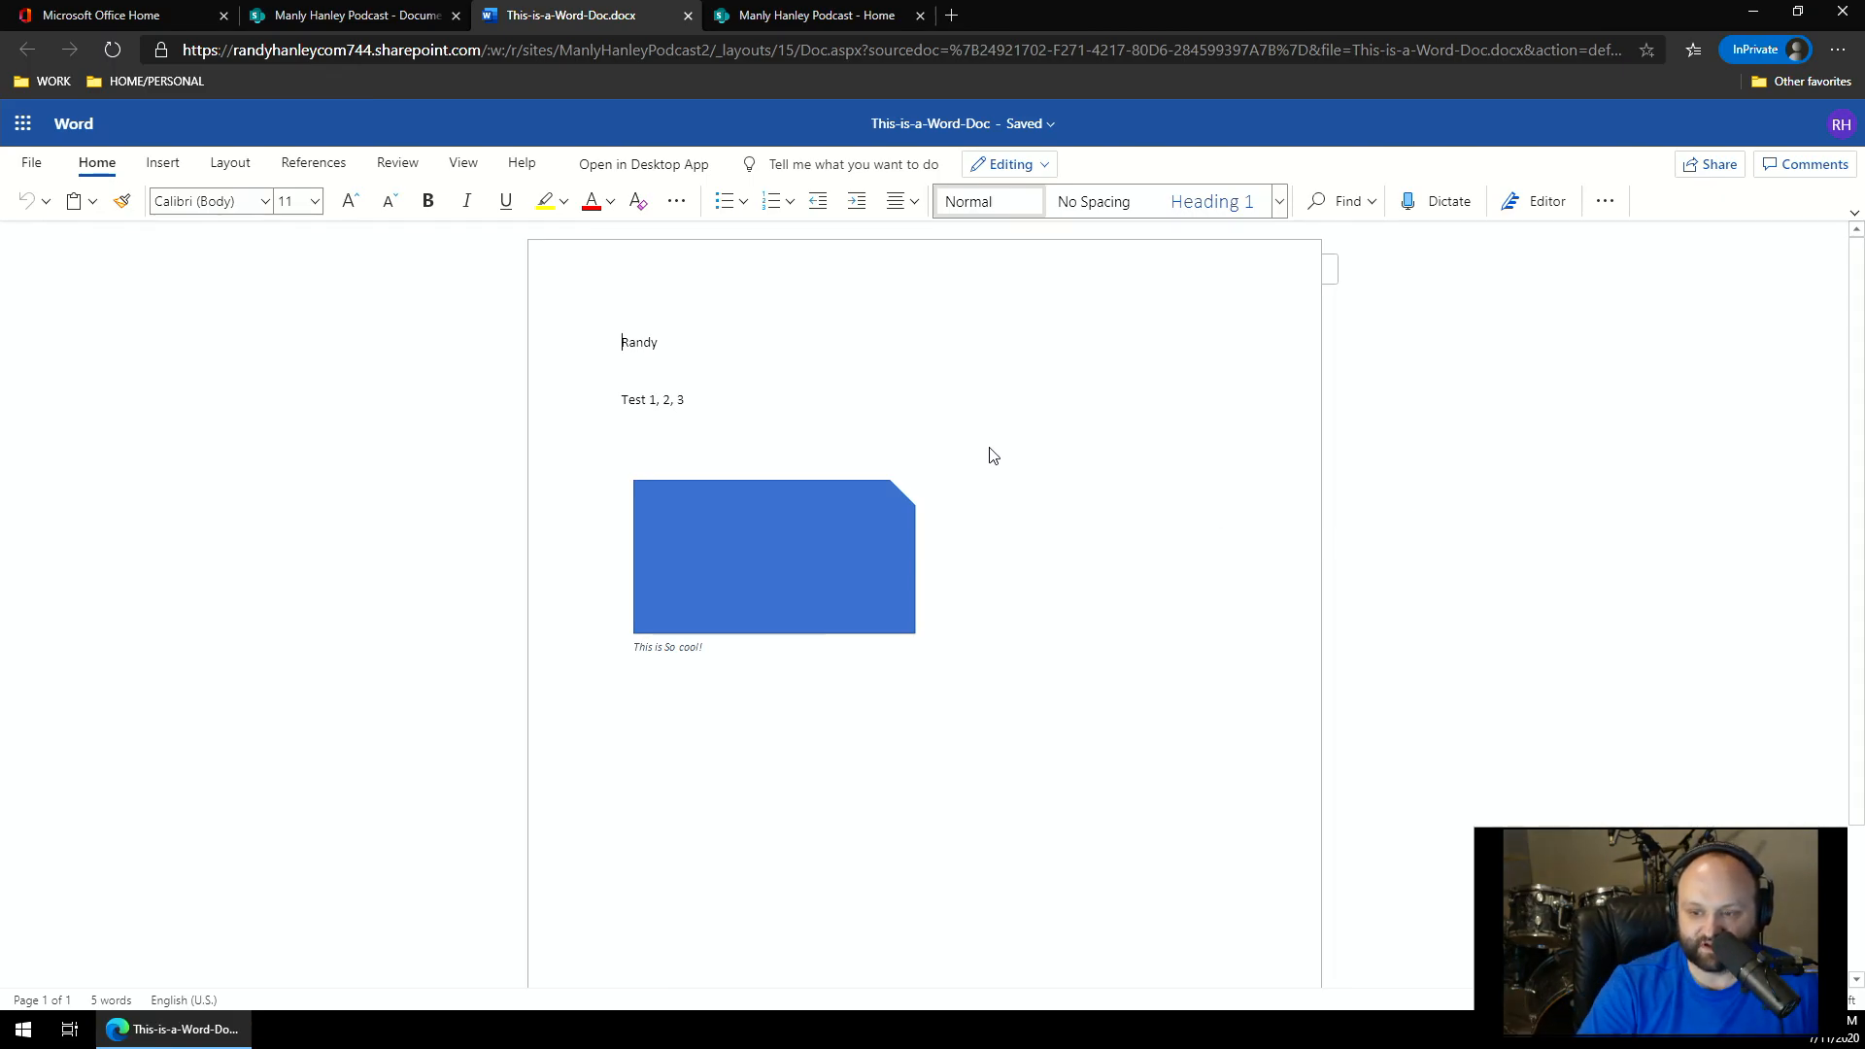
pyautogui.click(632, 170)
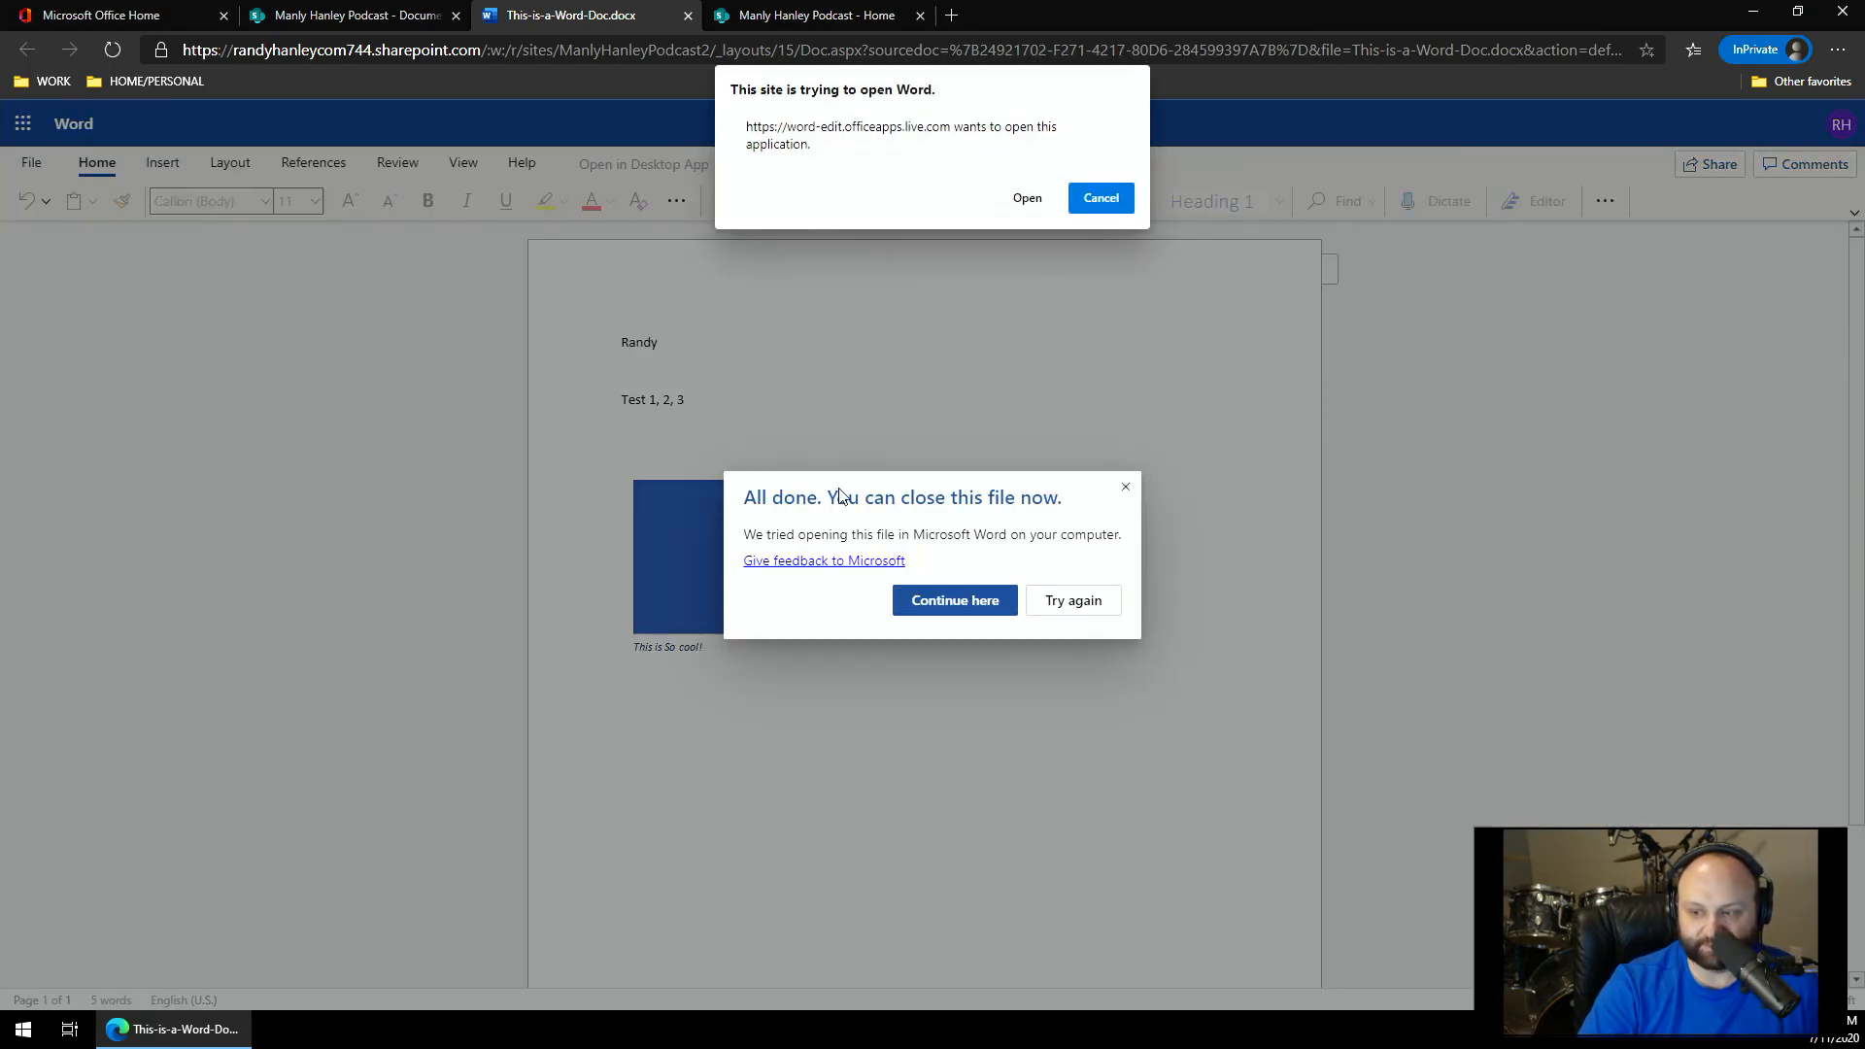
pyautogui.click(1022, 202)
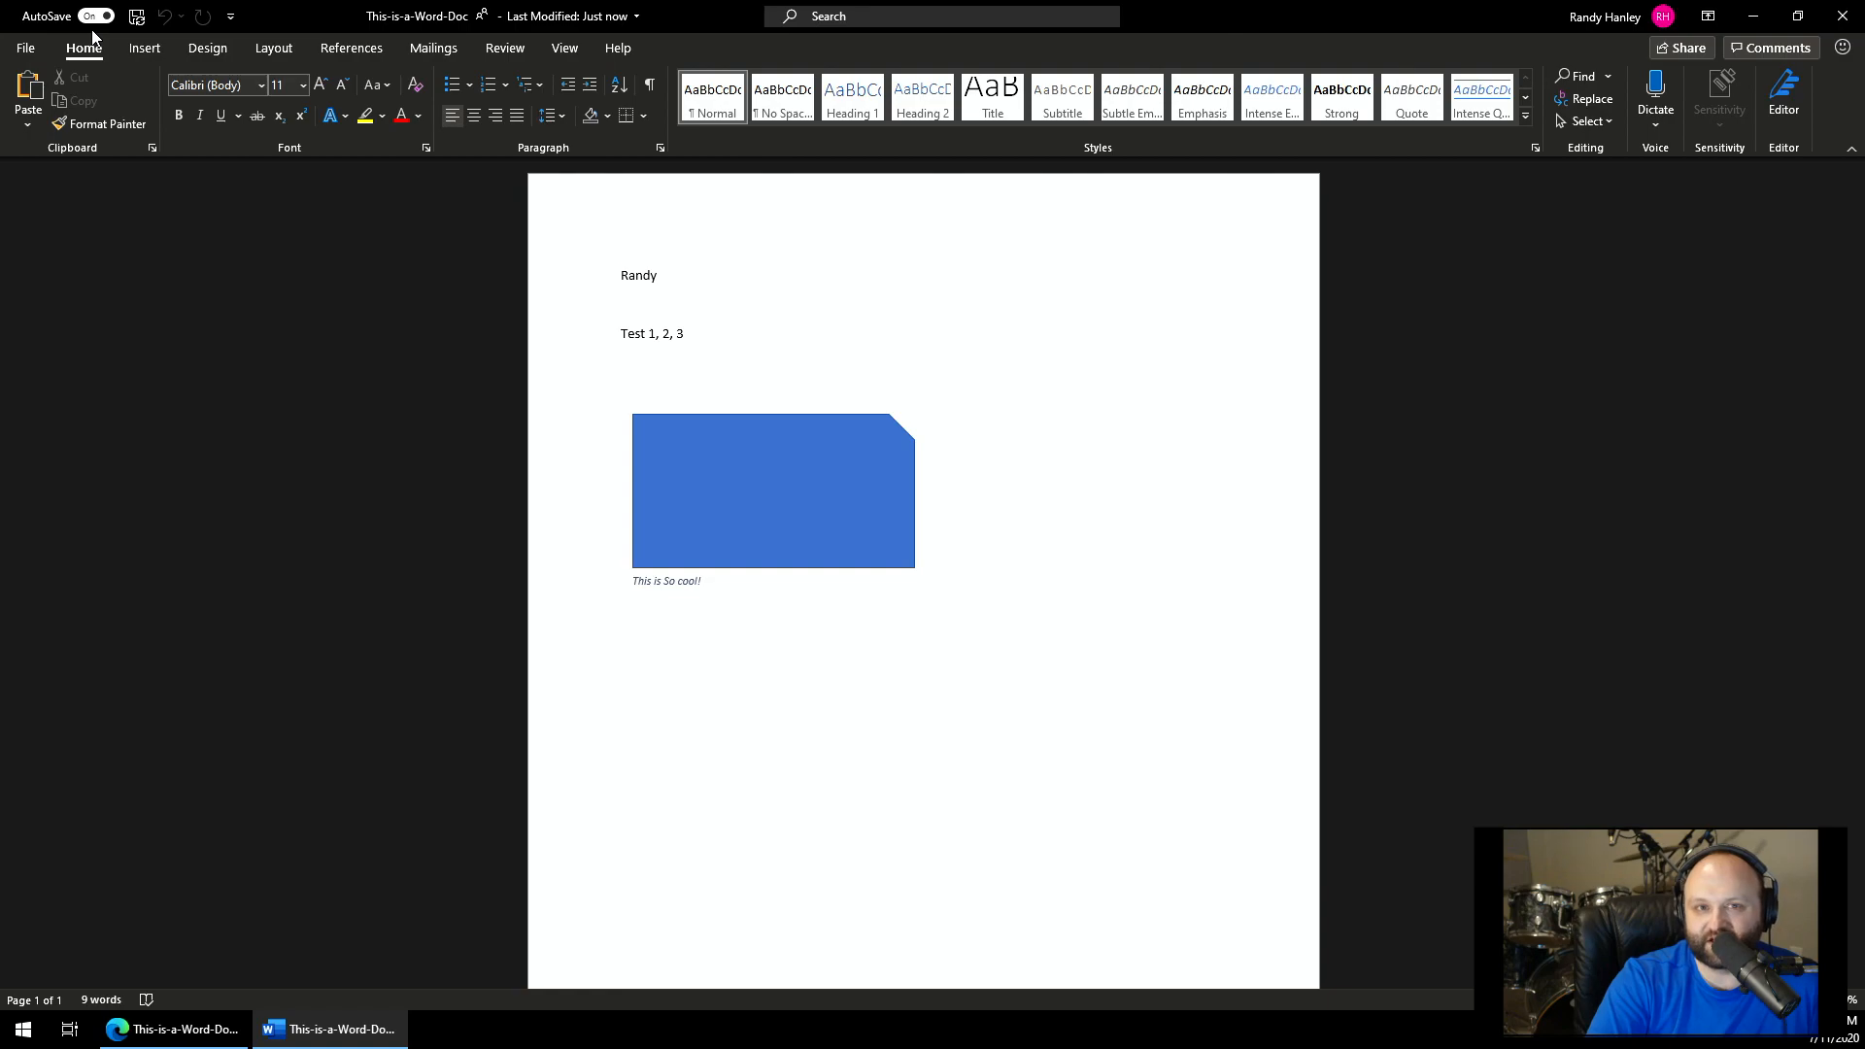
# - Append "akfj;ajfdl;fjadf" to "Test 1, 2, 3" and add the lines Adf, A, Af, Asdf, Asdf, Df, Asdf, Asdf, Asdf below
pyautogui.moveTo(0, 366); pyautogui.dragTo(0, 359)
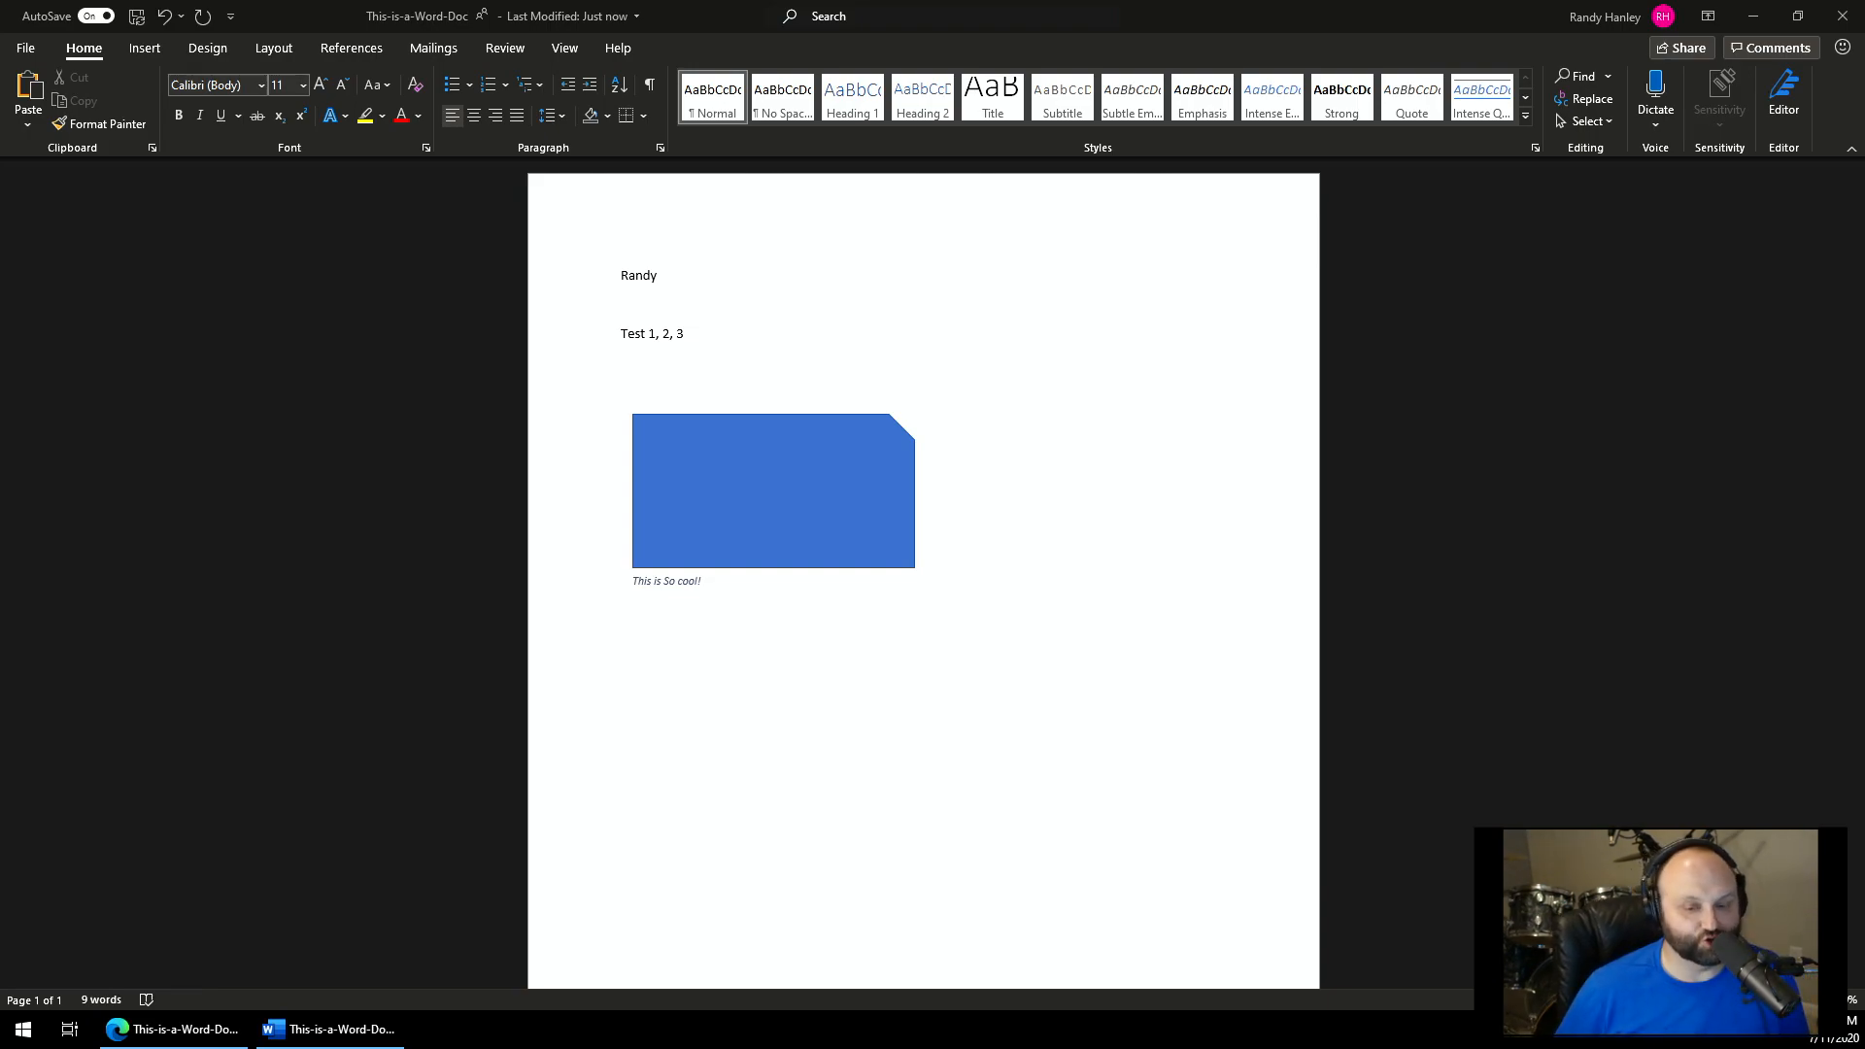
pyautogui.click(668, 369)
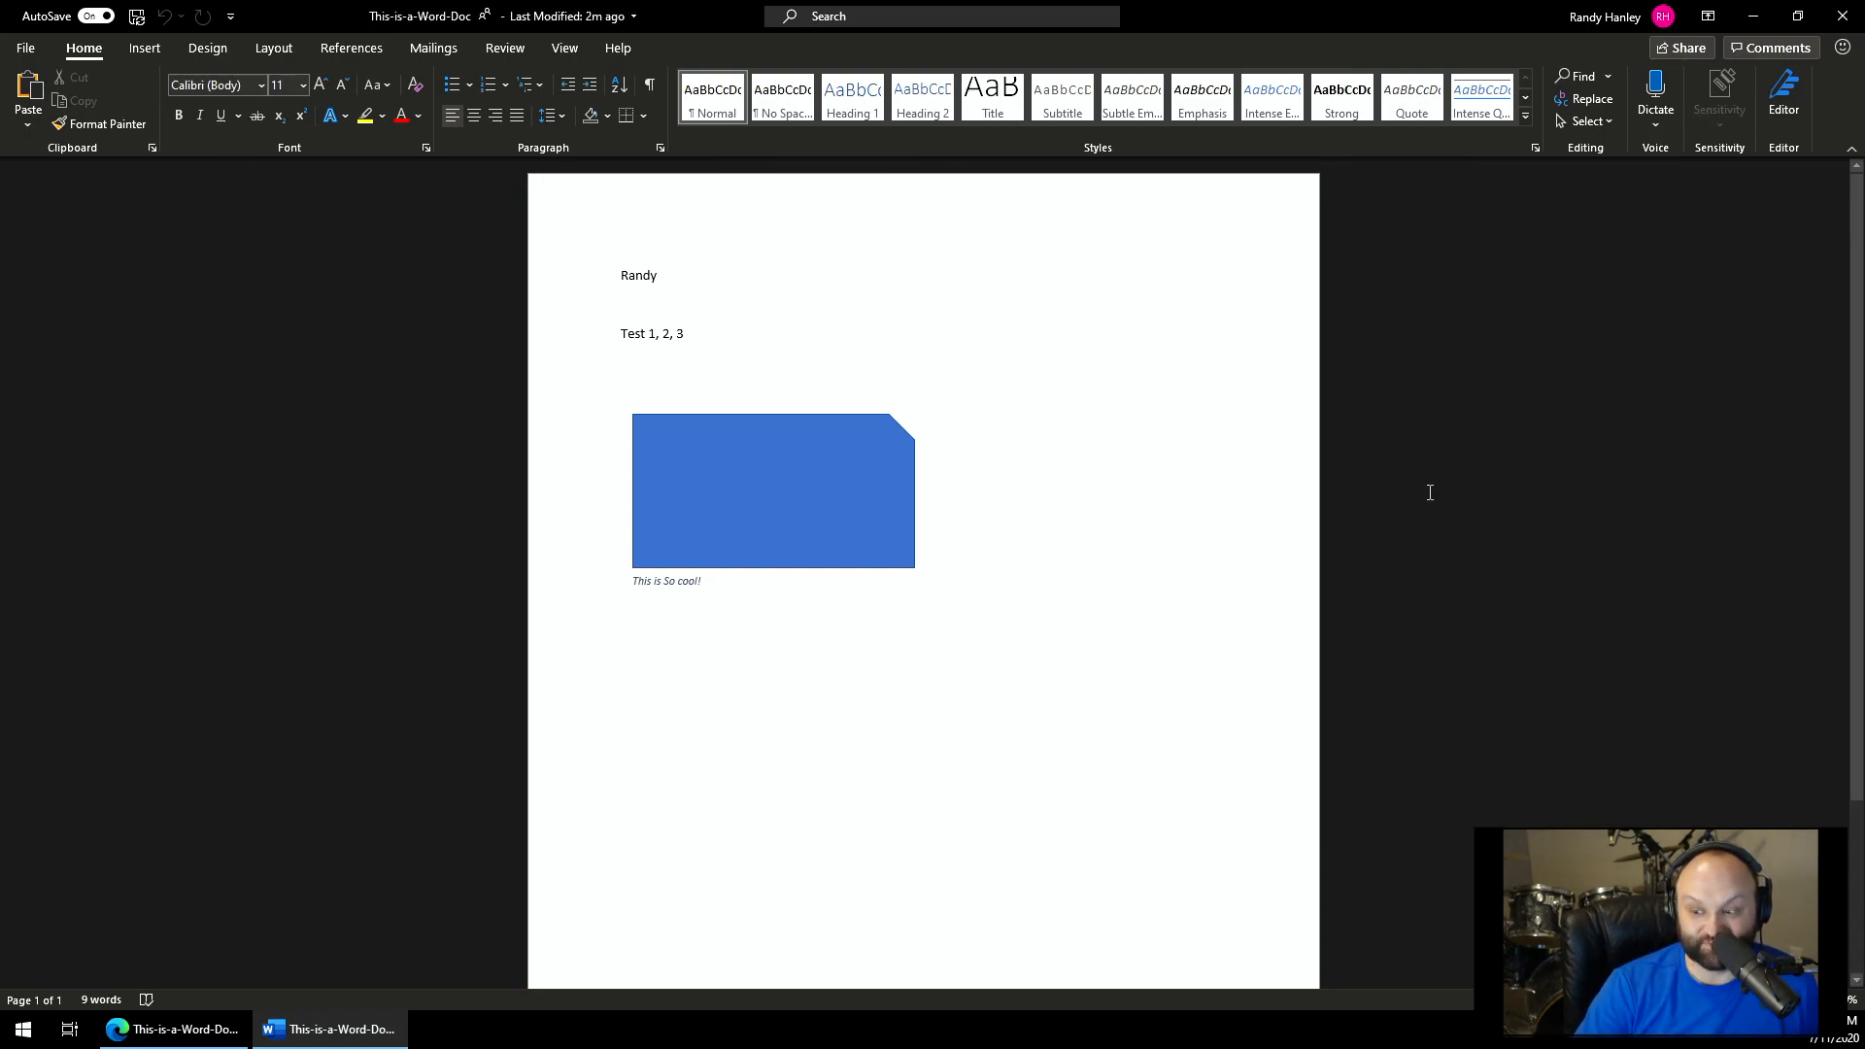
pyautogui.click(780, 340)
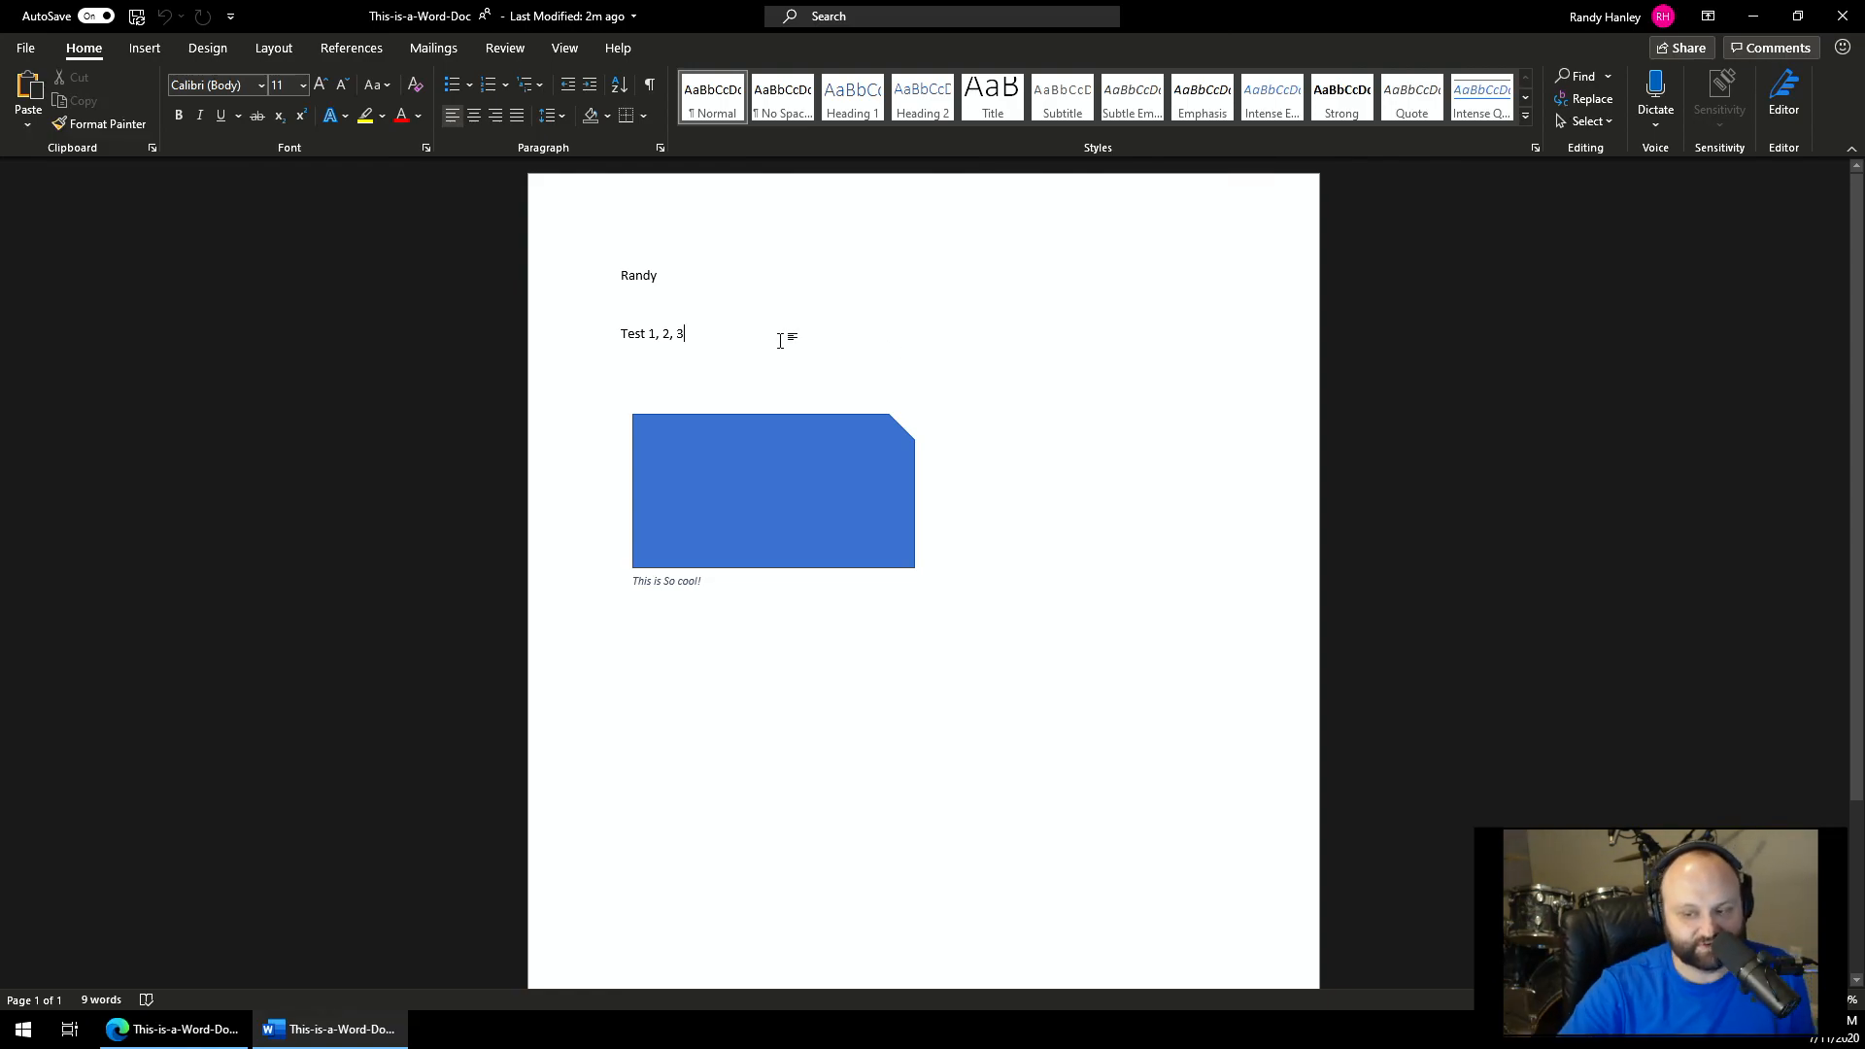
pyautogui.write('akfj;ajfdl;fjadf')
pyautogui.press('Return')
pyautogui.write('Adf')
pyautogui.press('Return')
pyautogui.write('A')
pyautogui.press('Return')
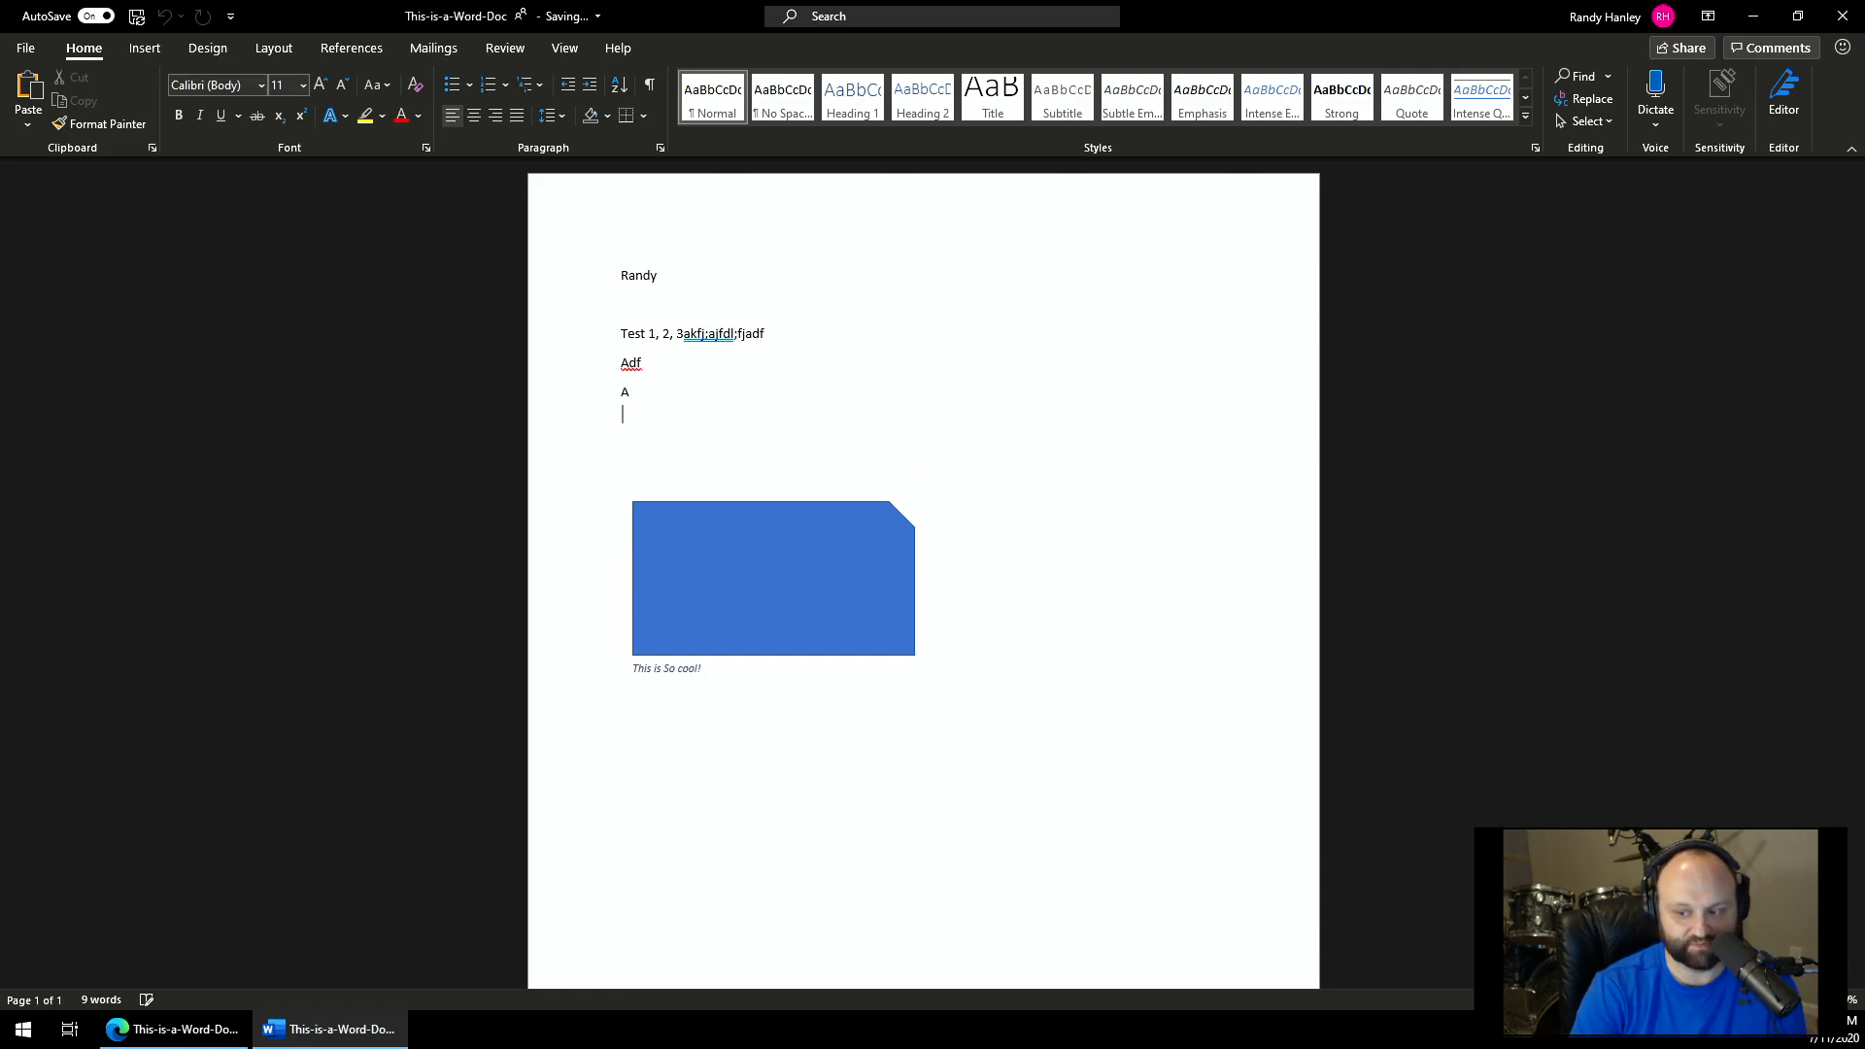
pyautogui.write('Af Asdf Asdf Df Asdf Asdf Asdf')
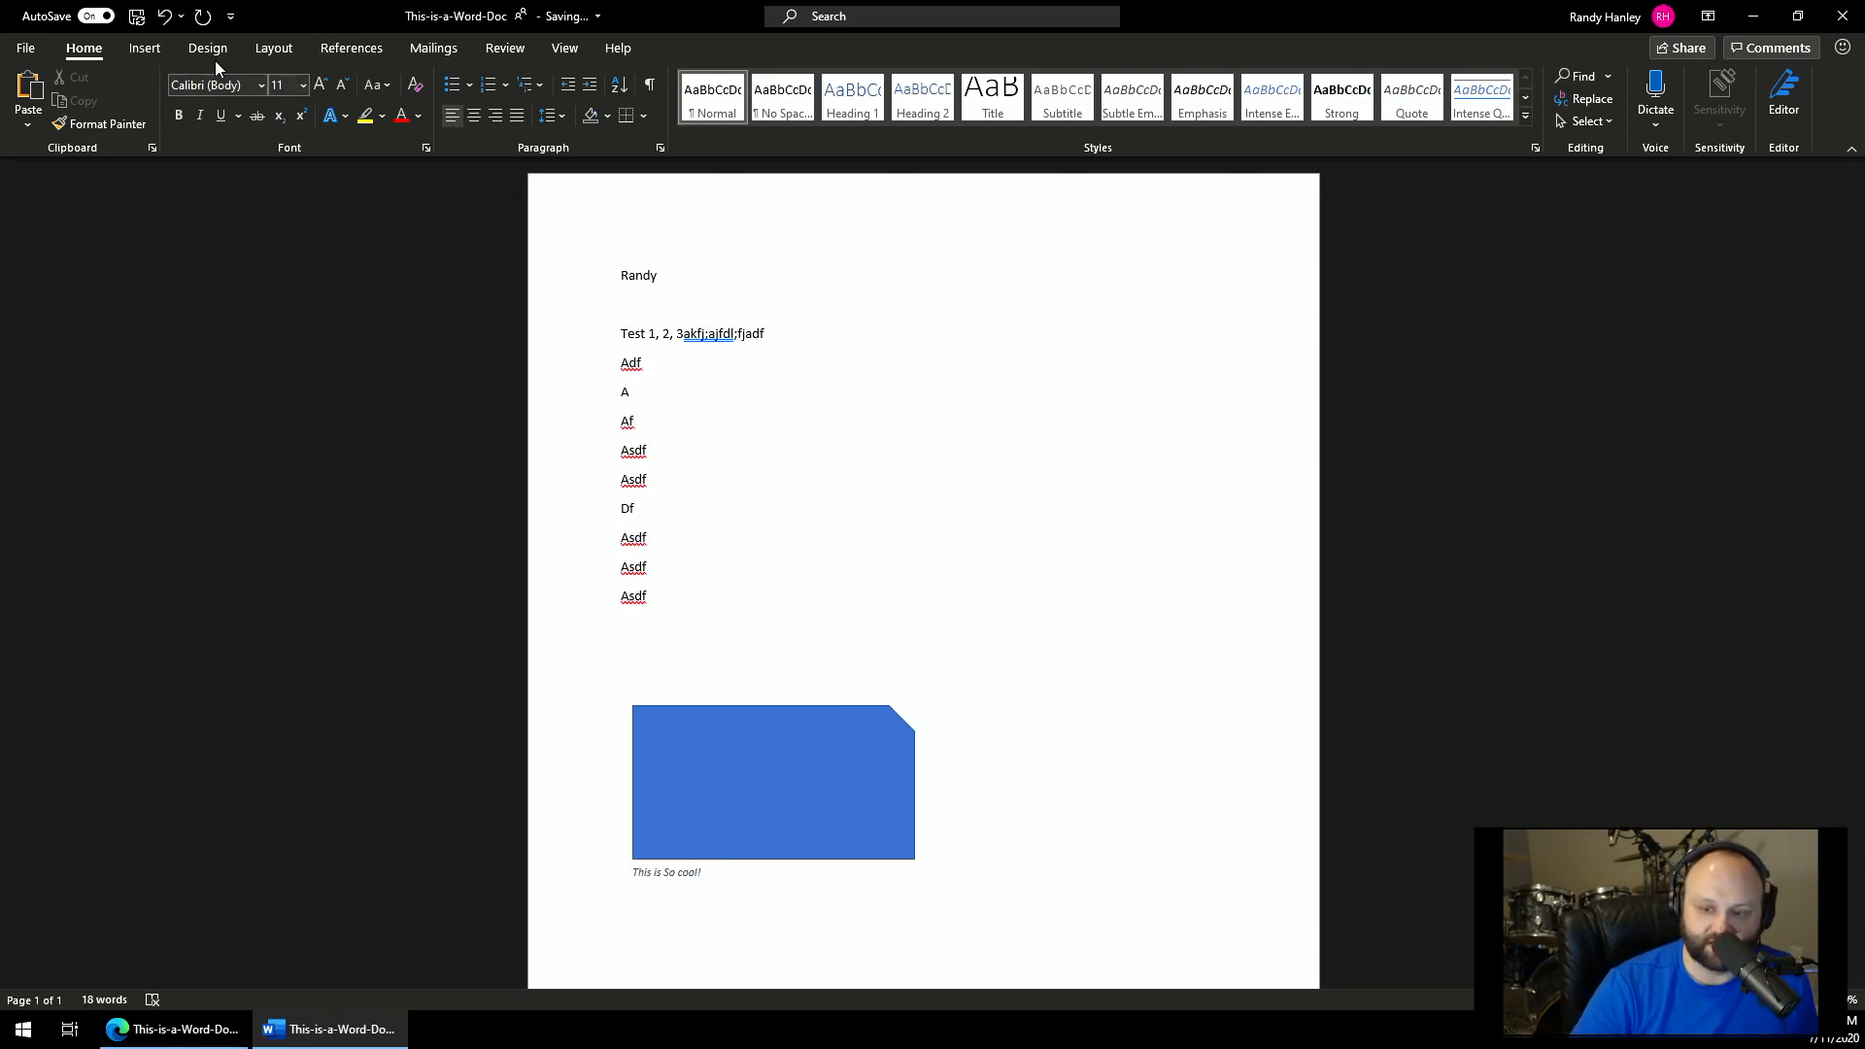
# - Save the Word document manually and dismiss the automatic saving tip
pyautogui.click(136, 16)
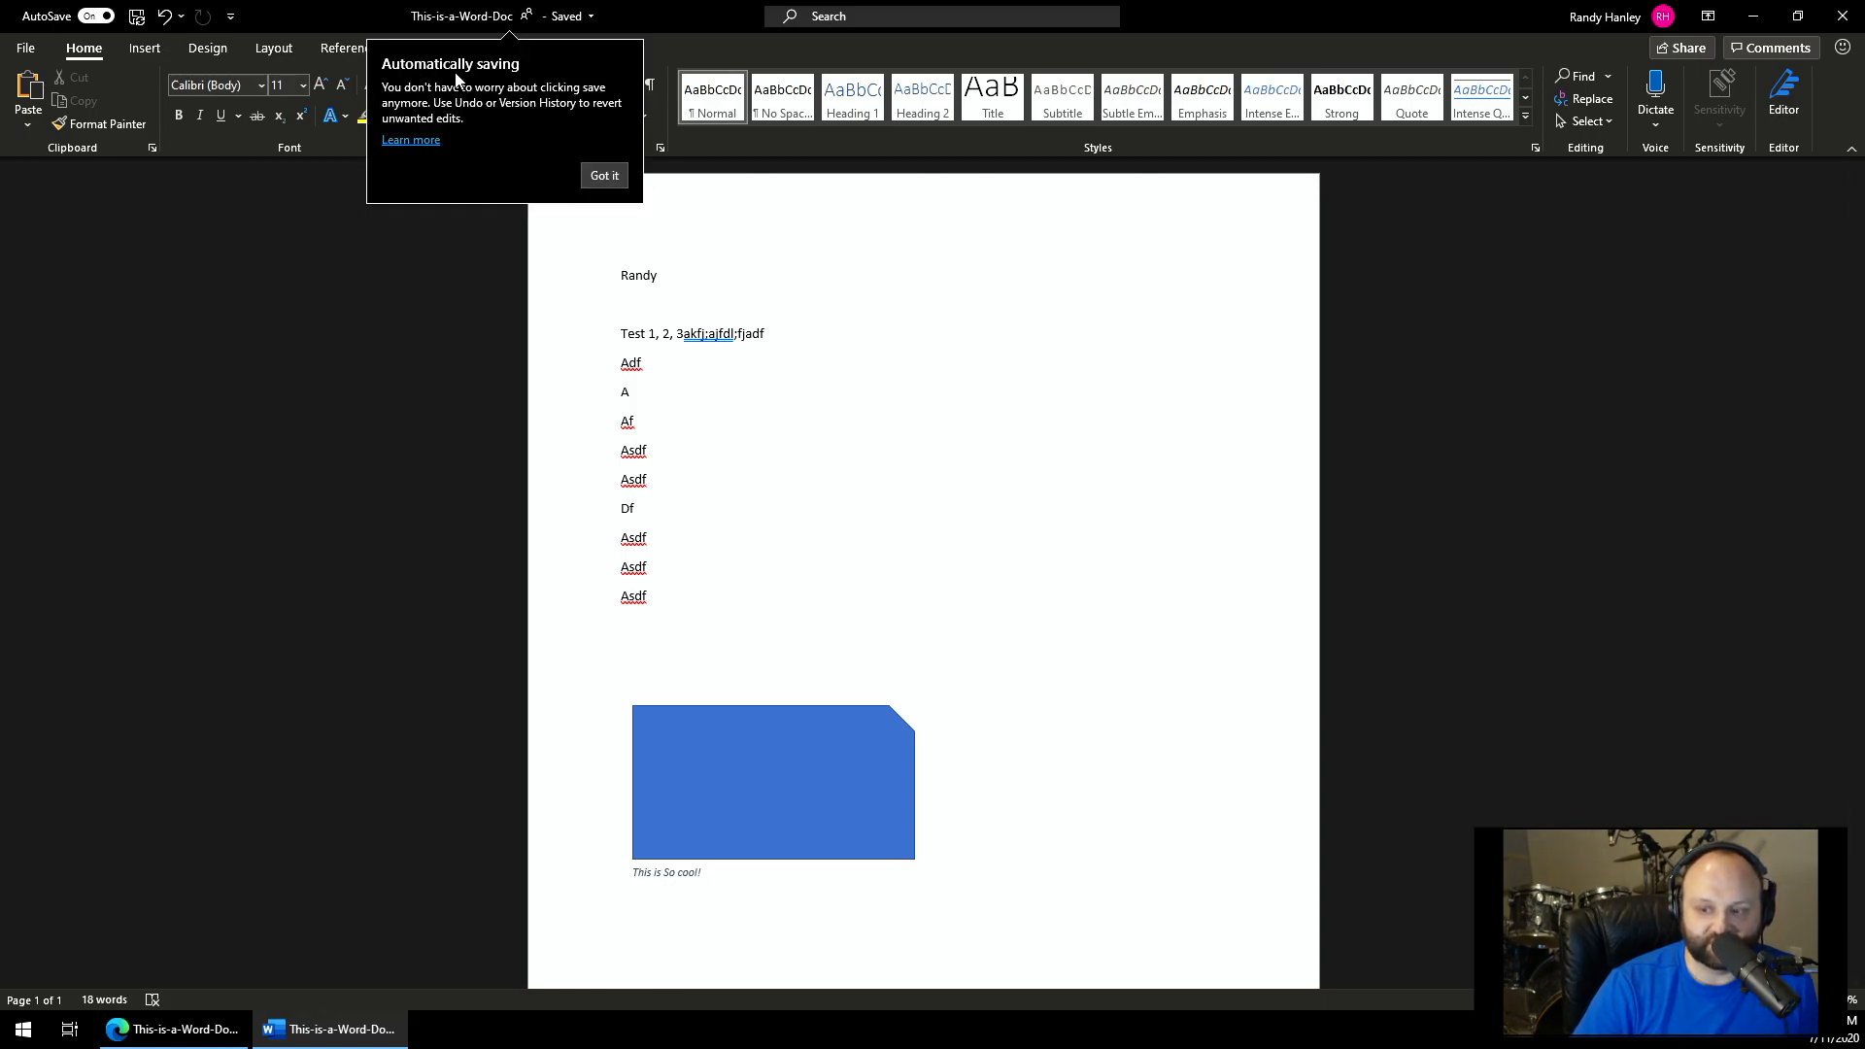
pyautogui.click(605, 174)
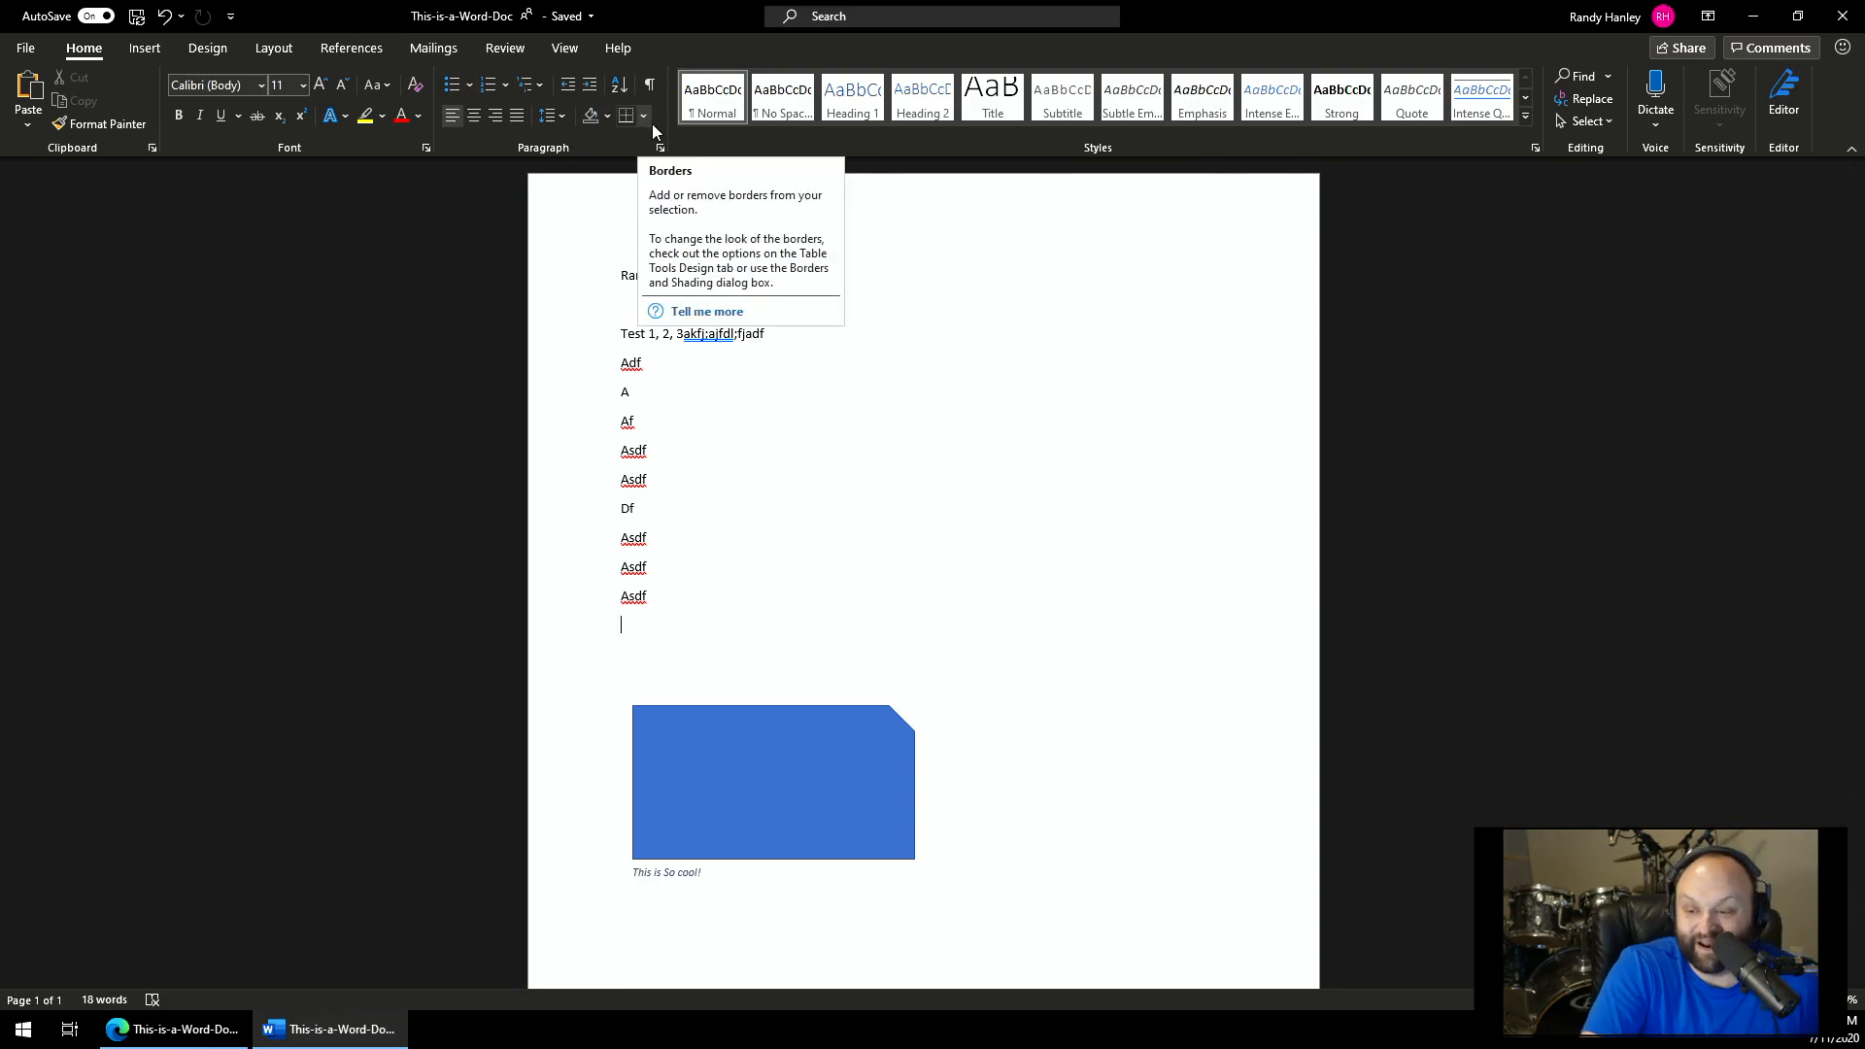
pyautogui.click(999, 375)
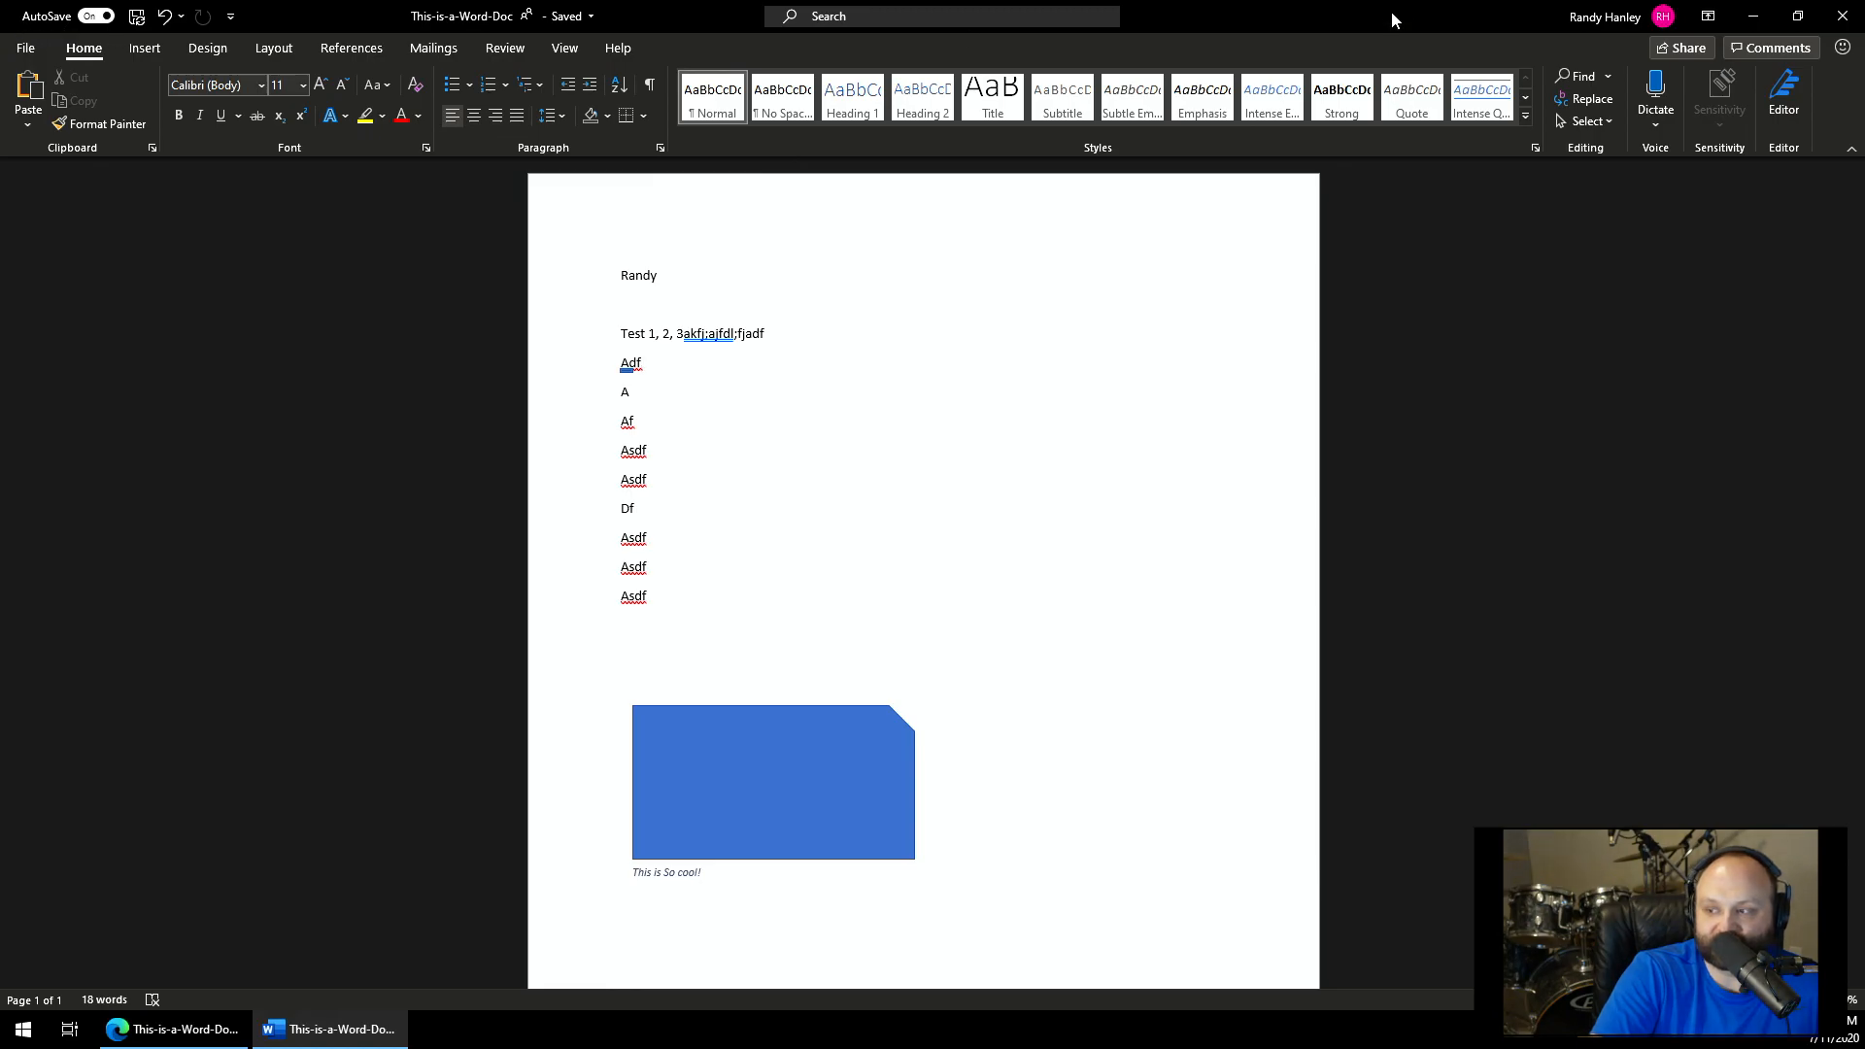
# - Close the document in desktop Word and continue with it in the browser version
pyautogui.click(1839, 20)
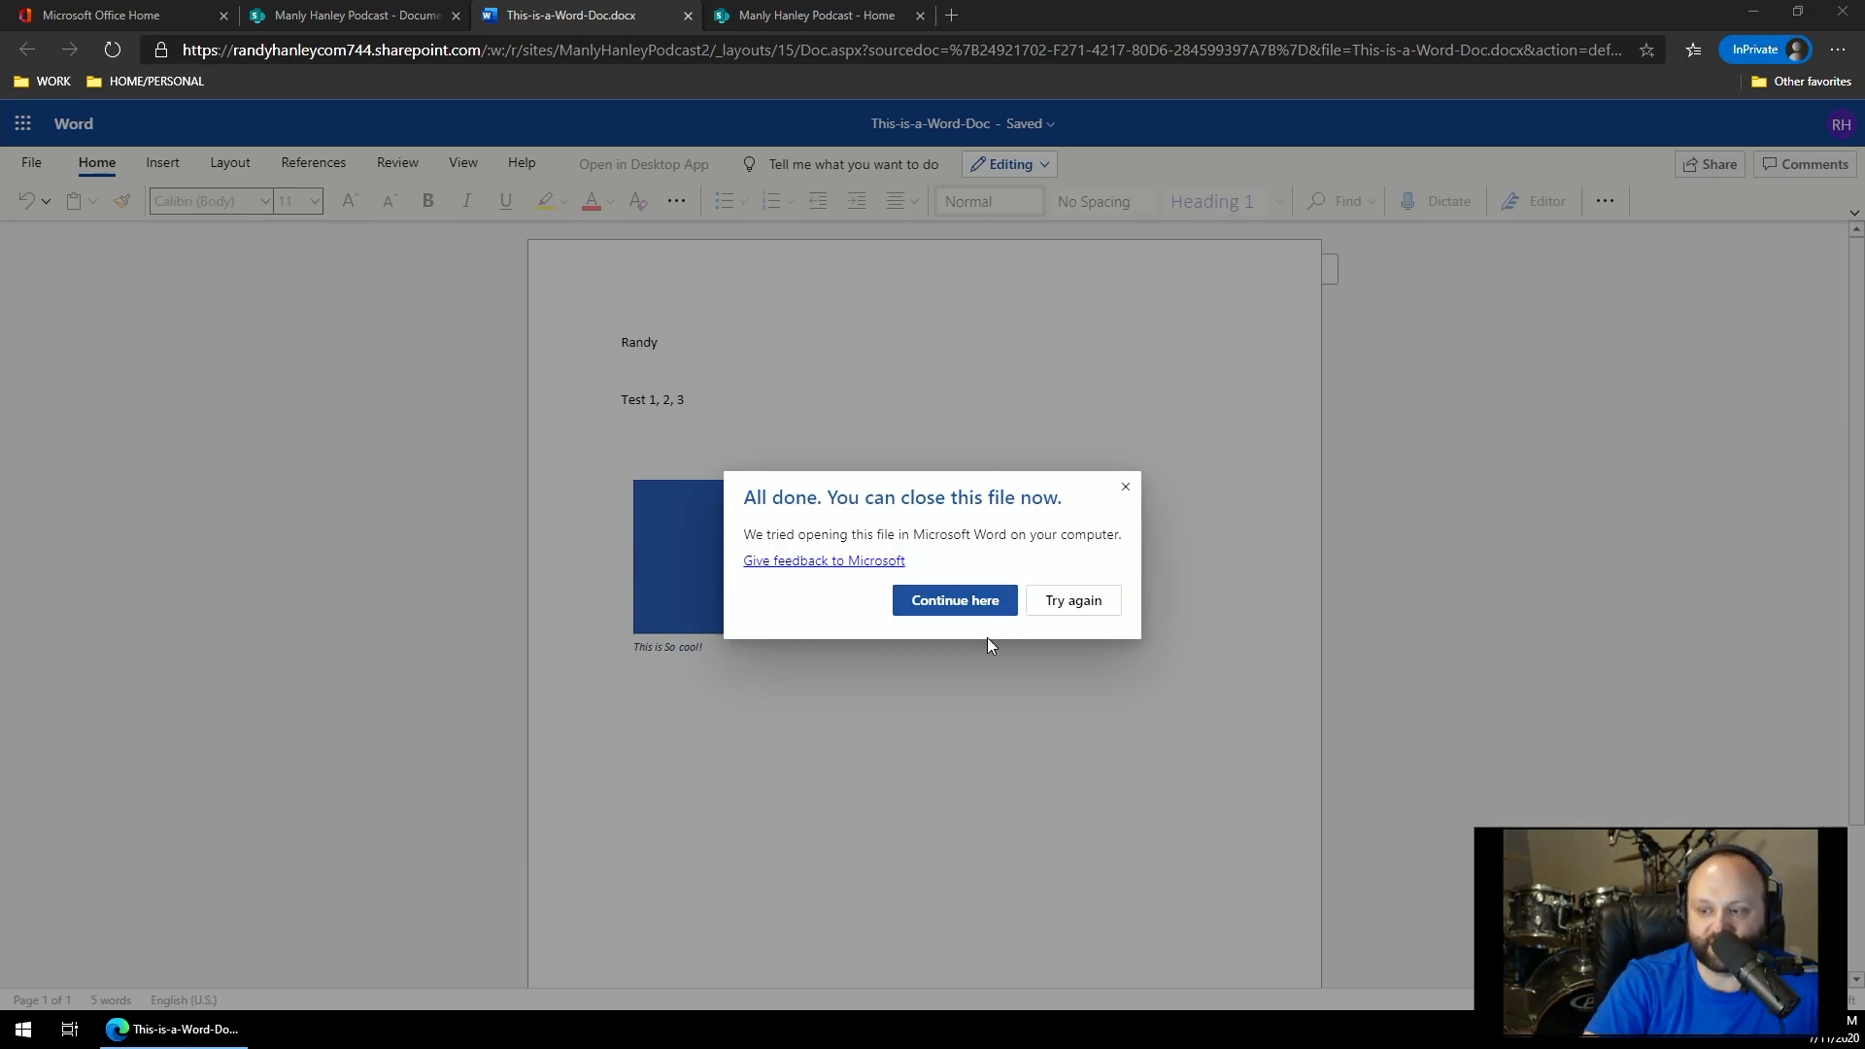
pyautogui.click(958, 608)
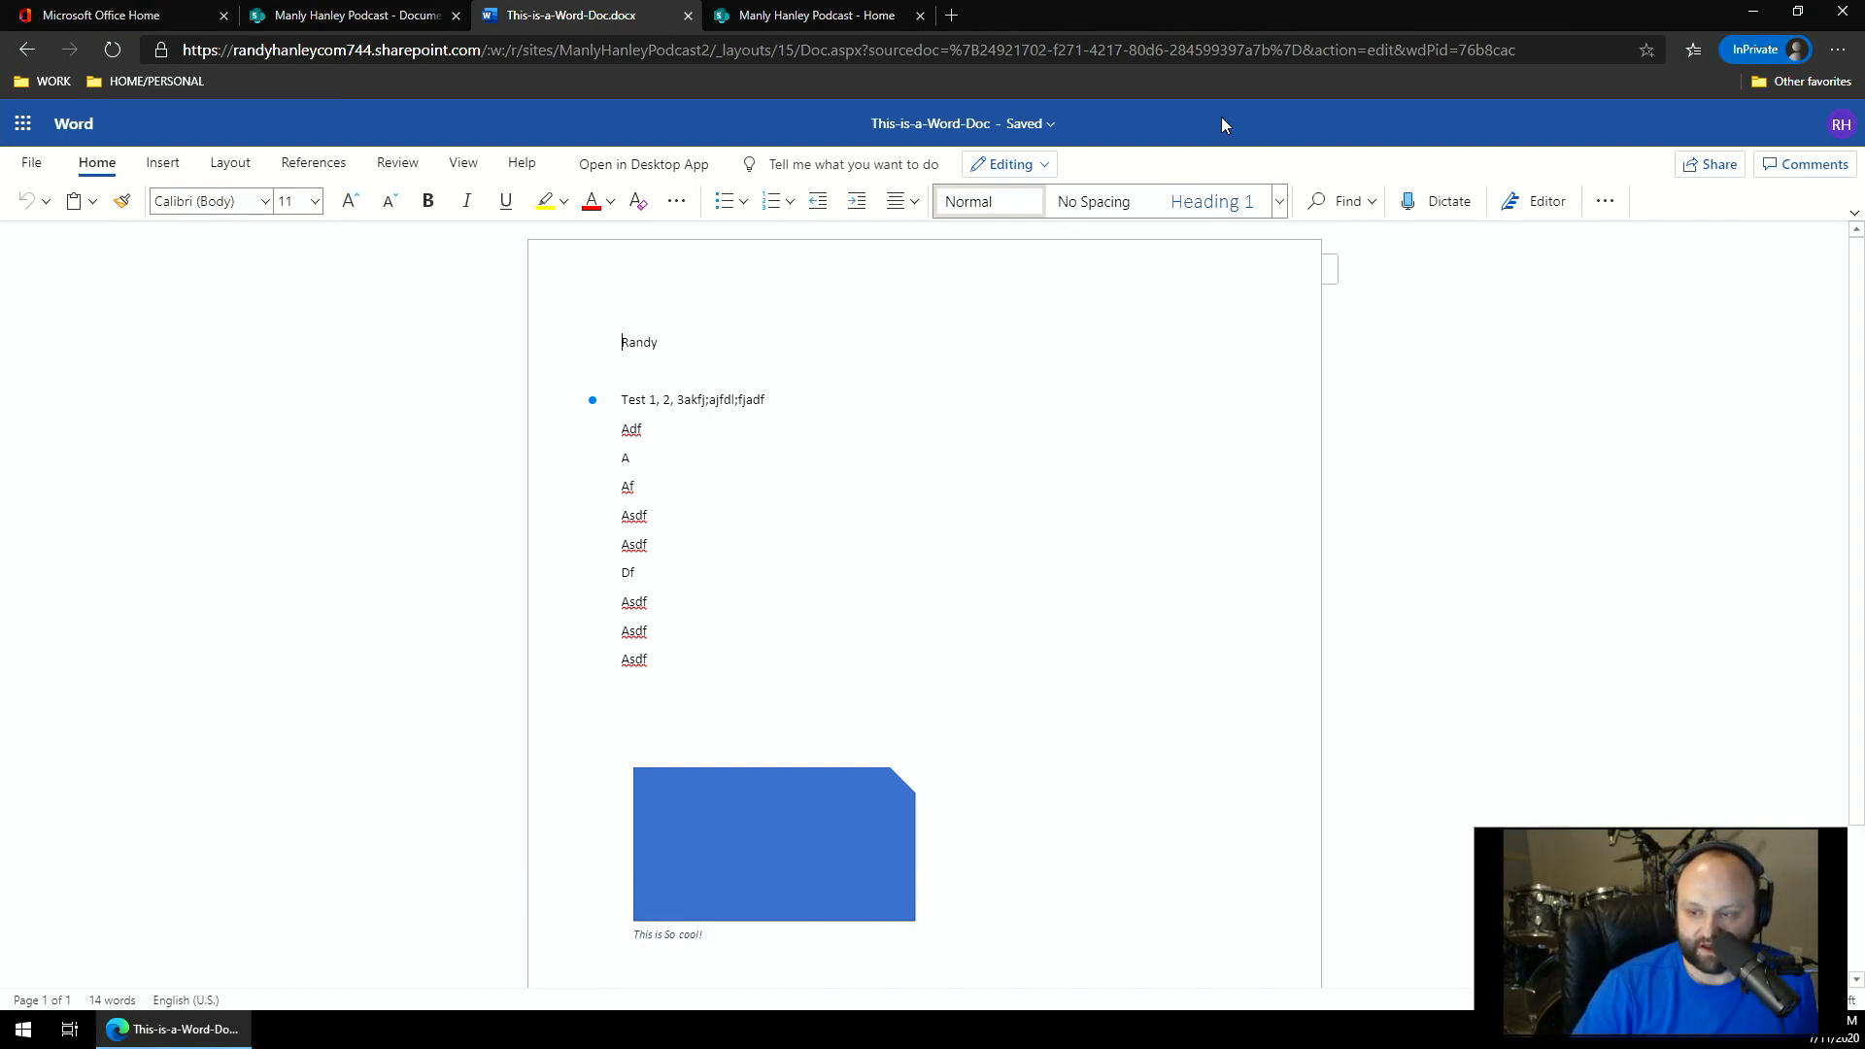
# - Reopen the edited document in the desktop Word app from the browser
pyautogui.click(650, 163)
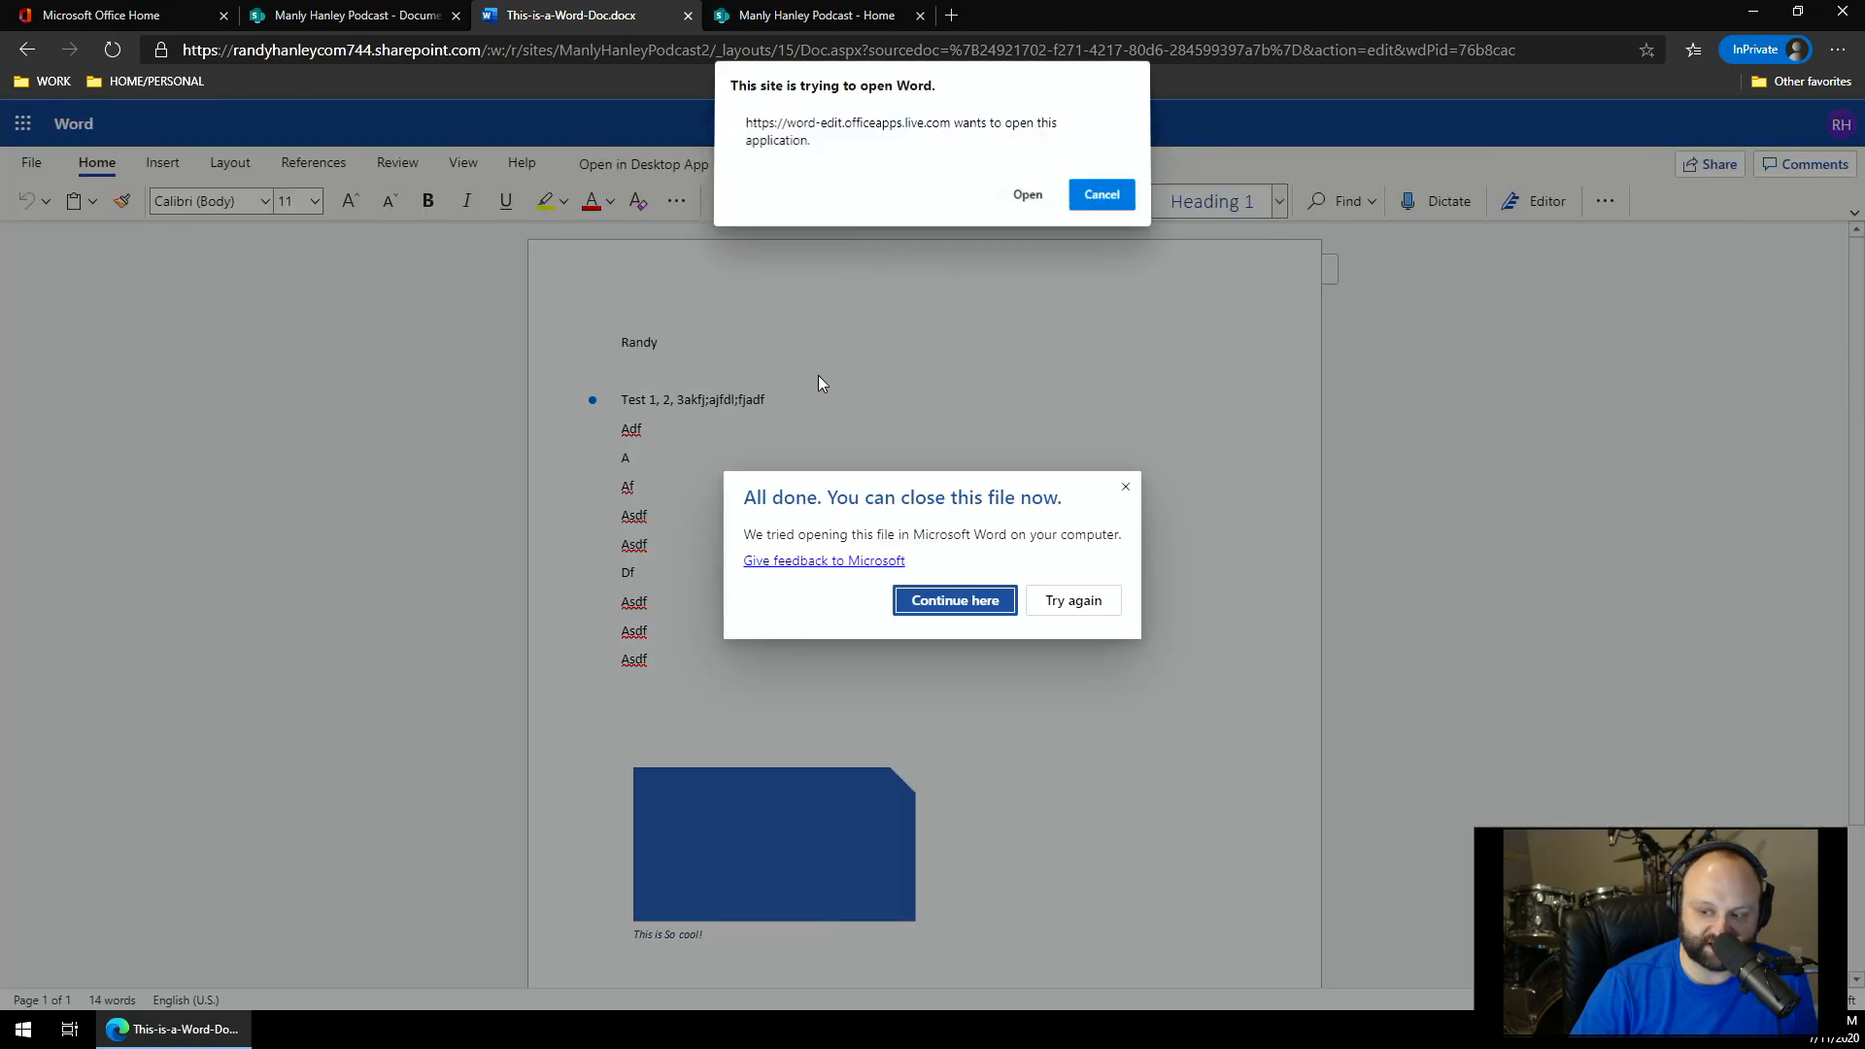
pyautogui.click(1022, 198)
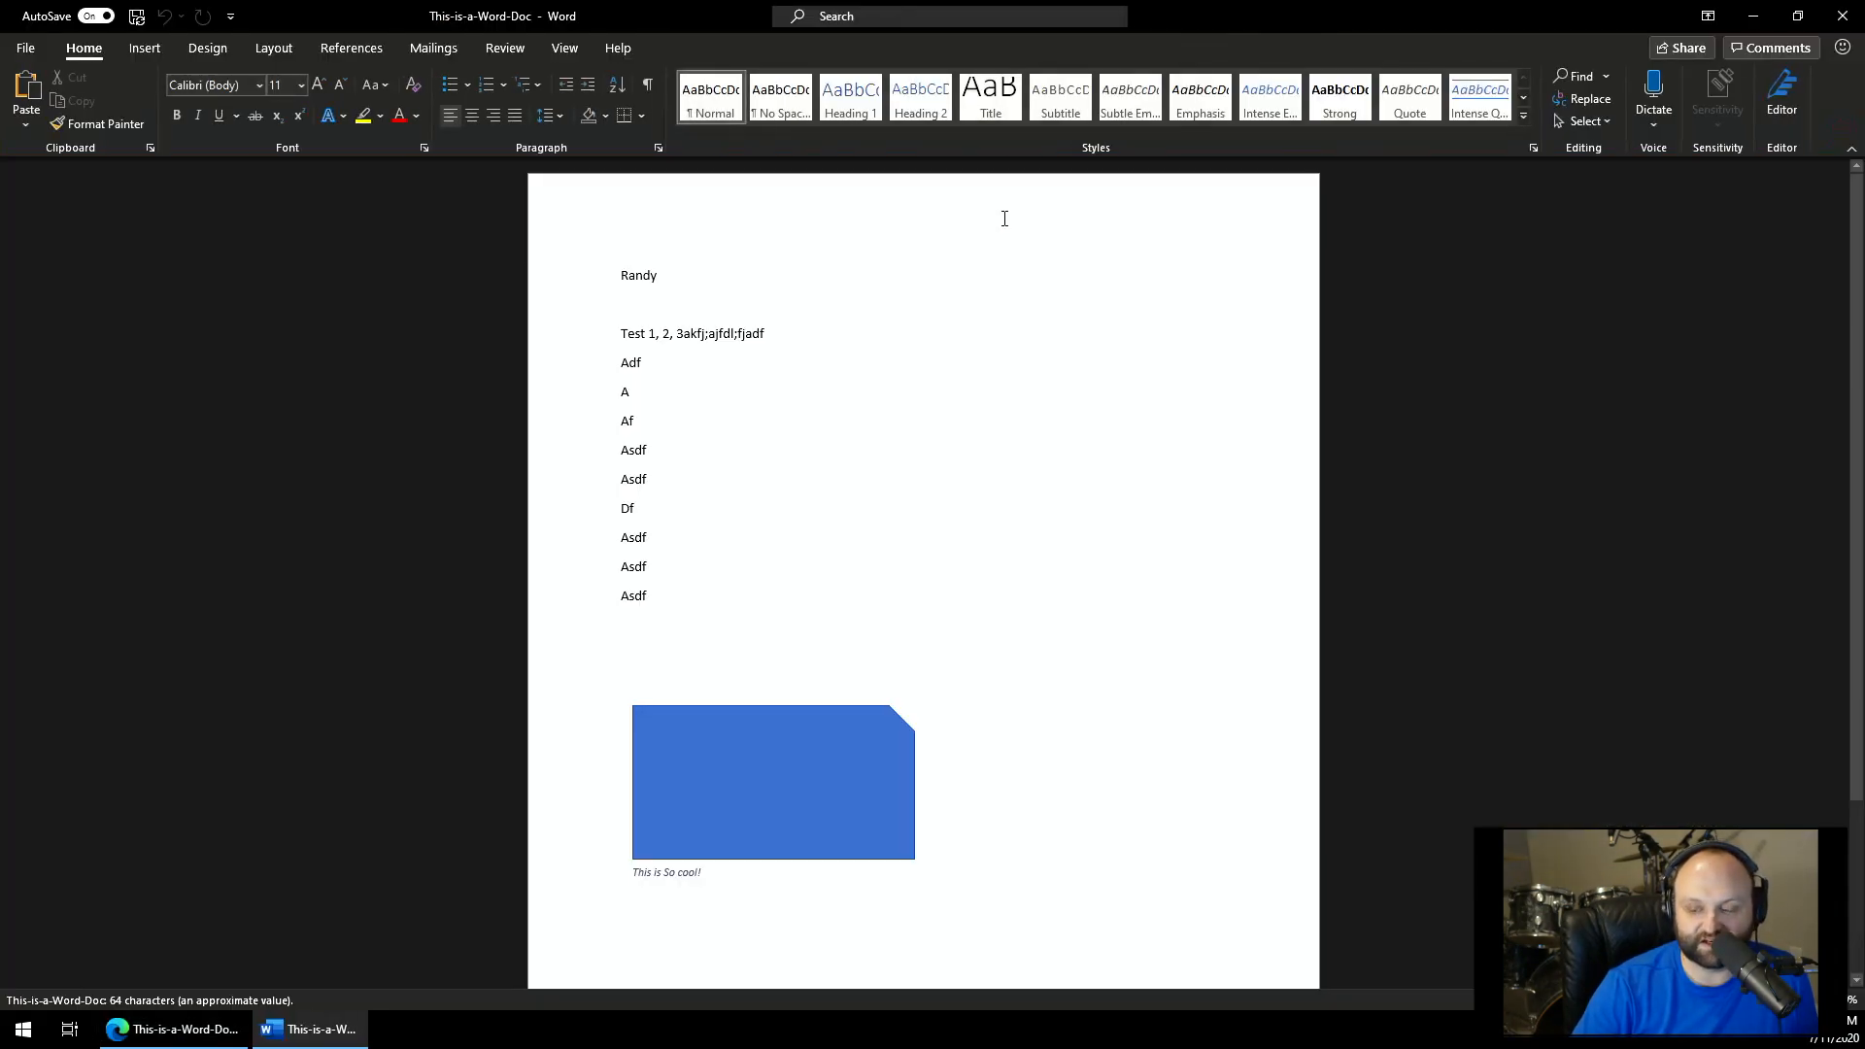
pyautogui.click(237, 138)
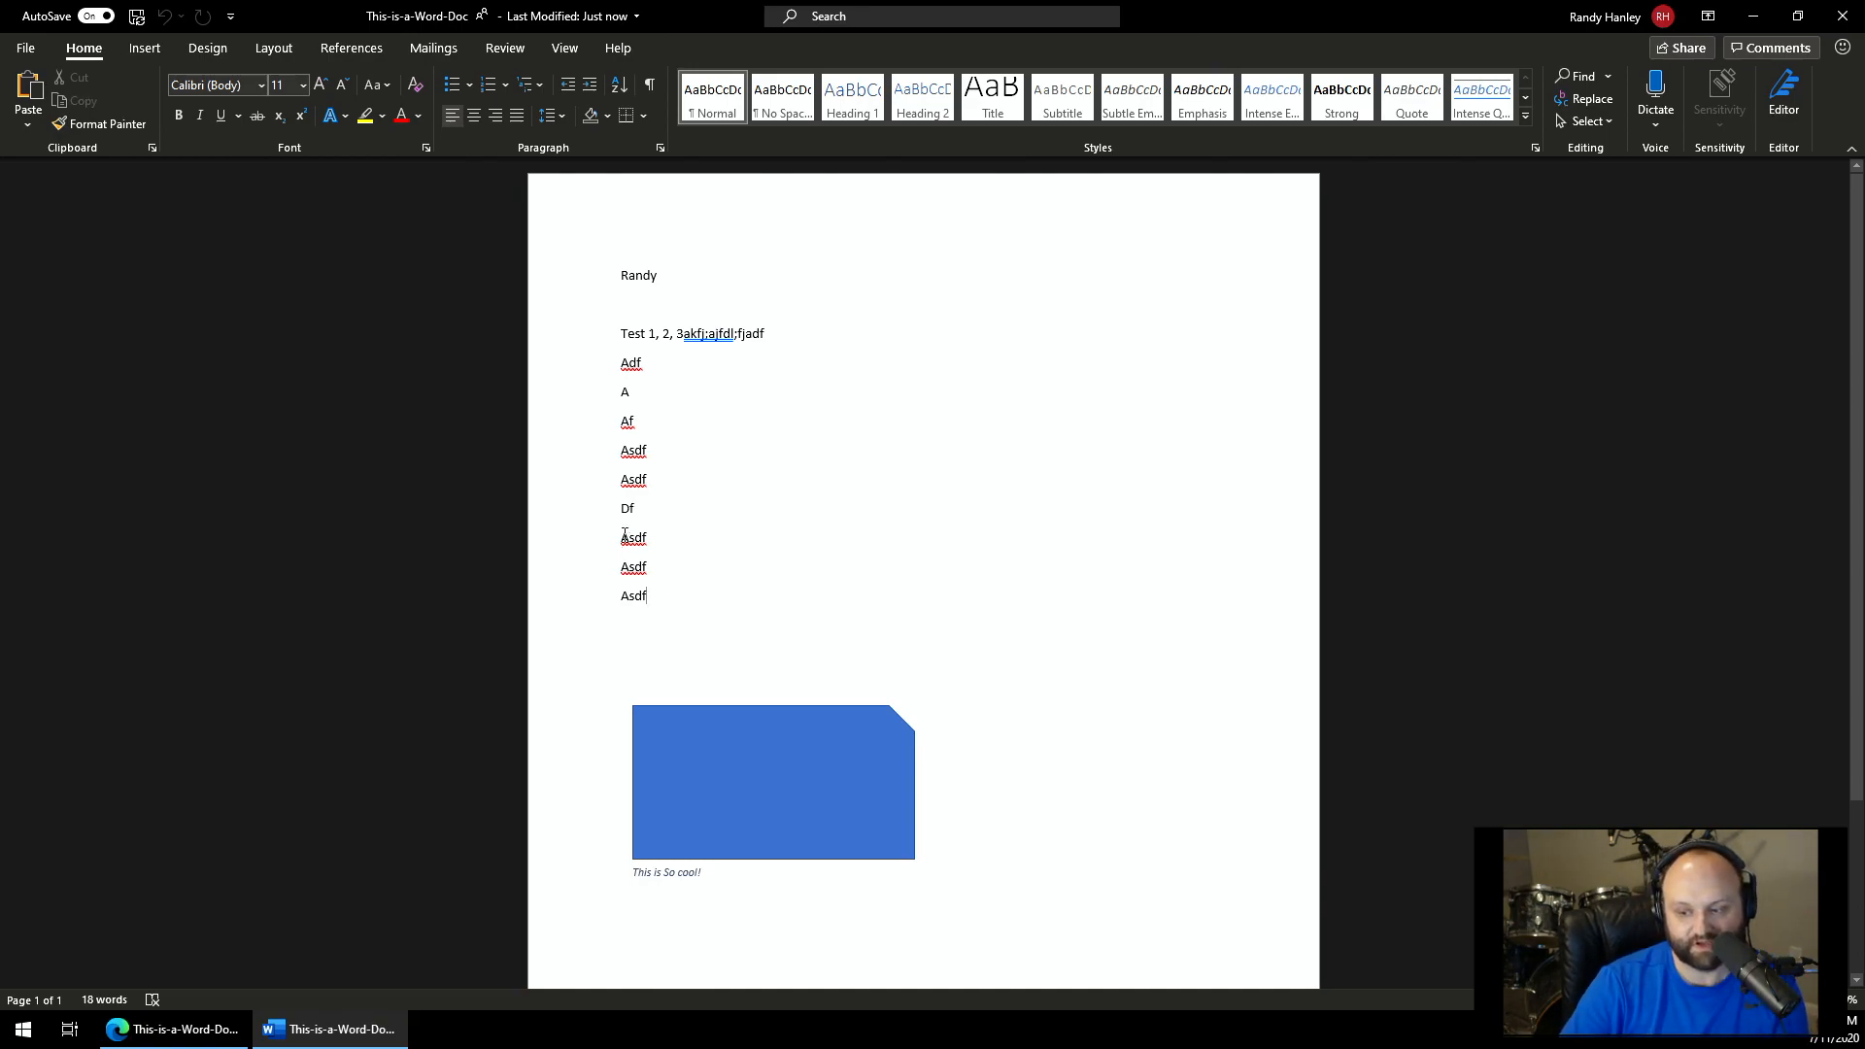
# - Replace the last five lines of filler text, from the second Asdf down, with "I am not happy." and start a new line
pyautogui.moveTo(677, 590); pyautogui.dragTo(622, 478)
pyautogui.write('I am not happy.')
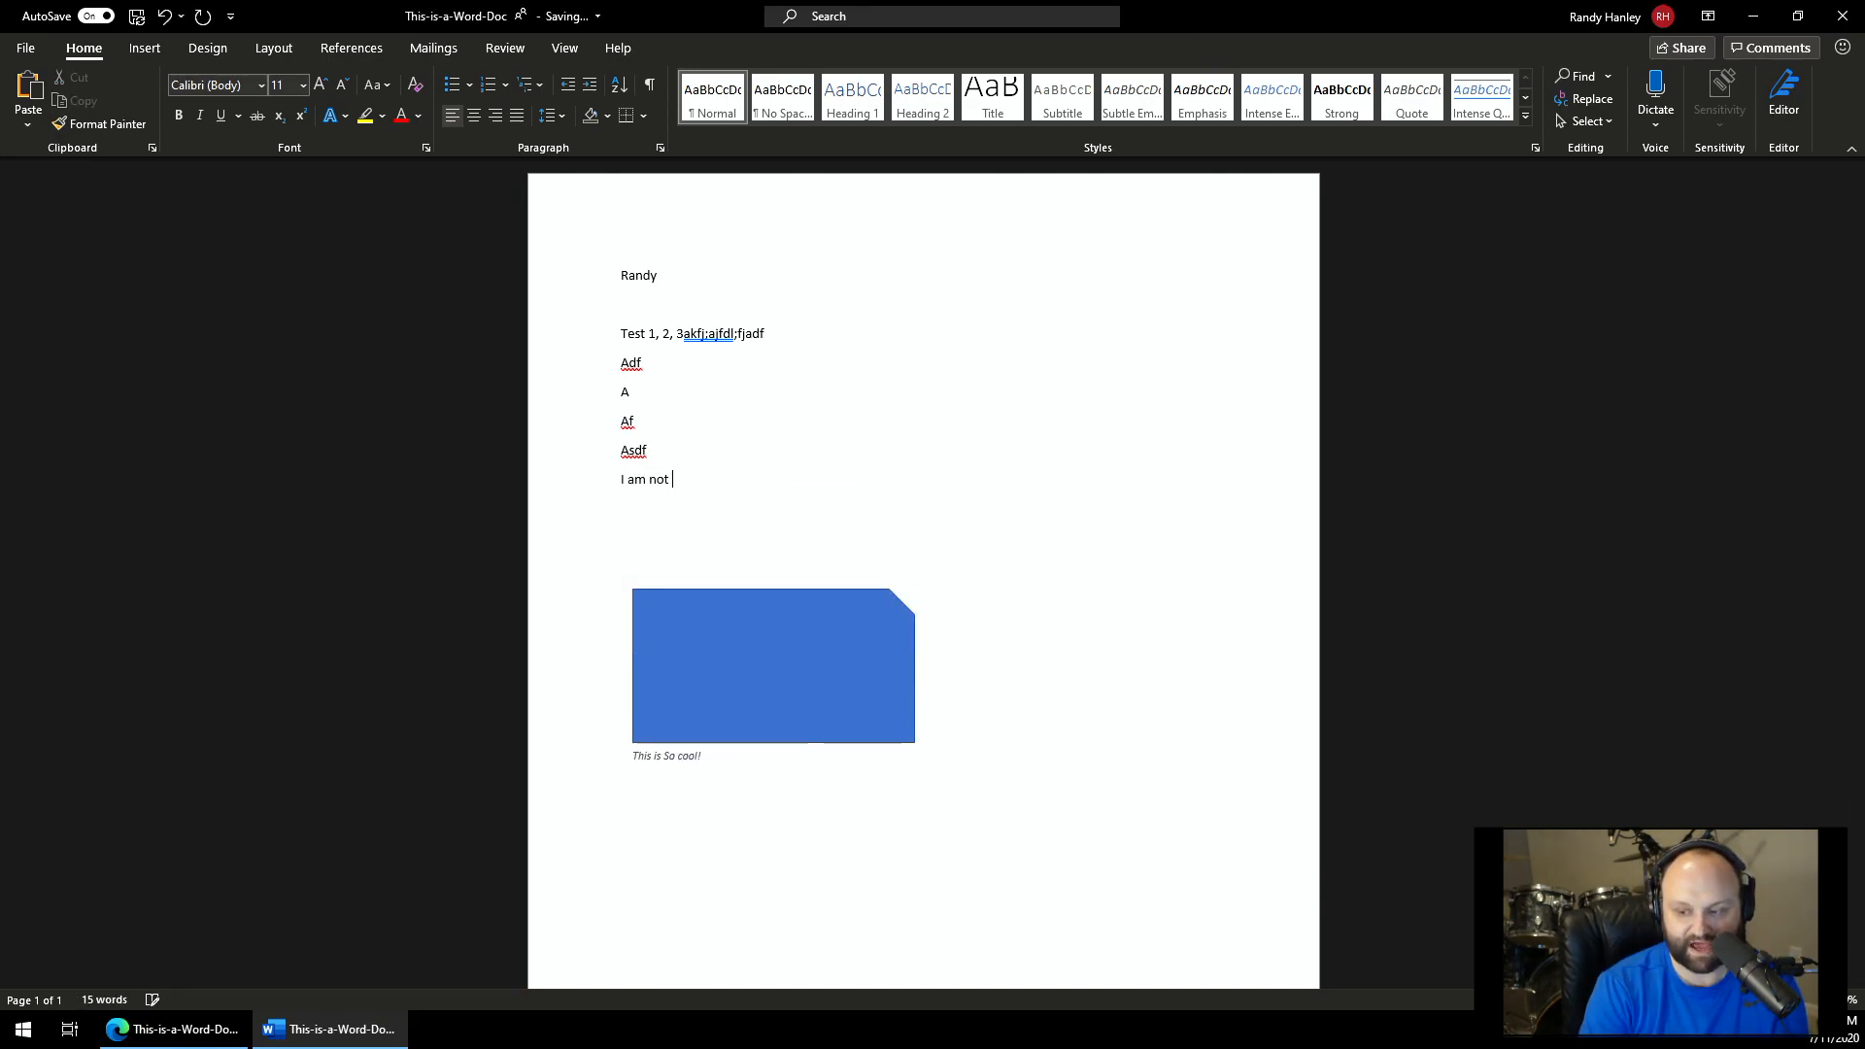
pyautogui.press('Return')
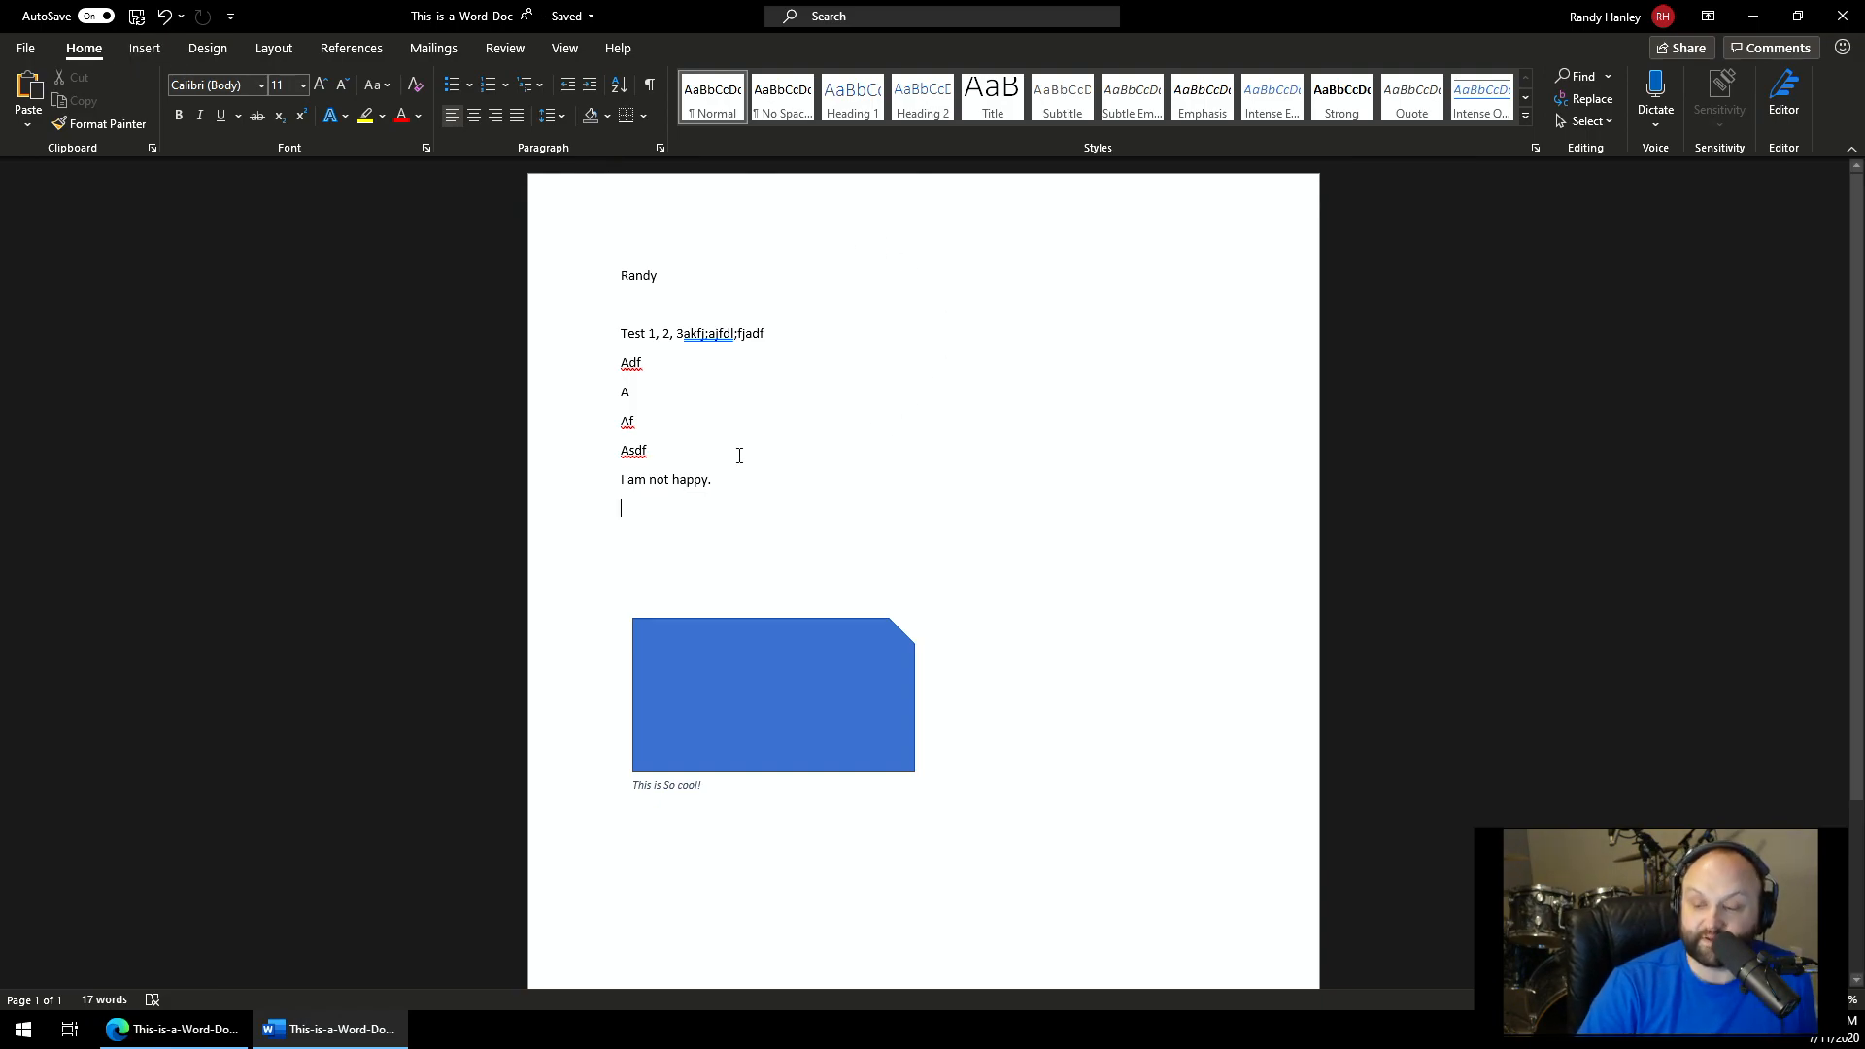
# - Delete the blue shape and clear its "This is So cool!" caption text
pyautogui.click(698, 707)
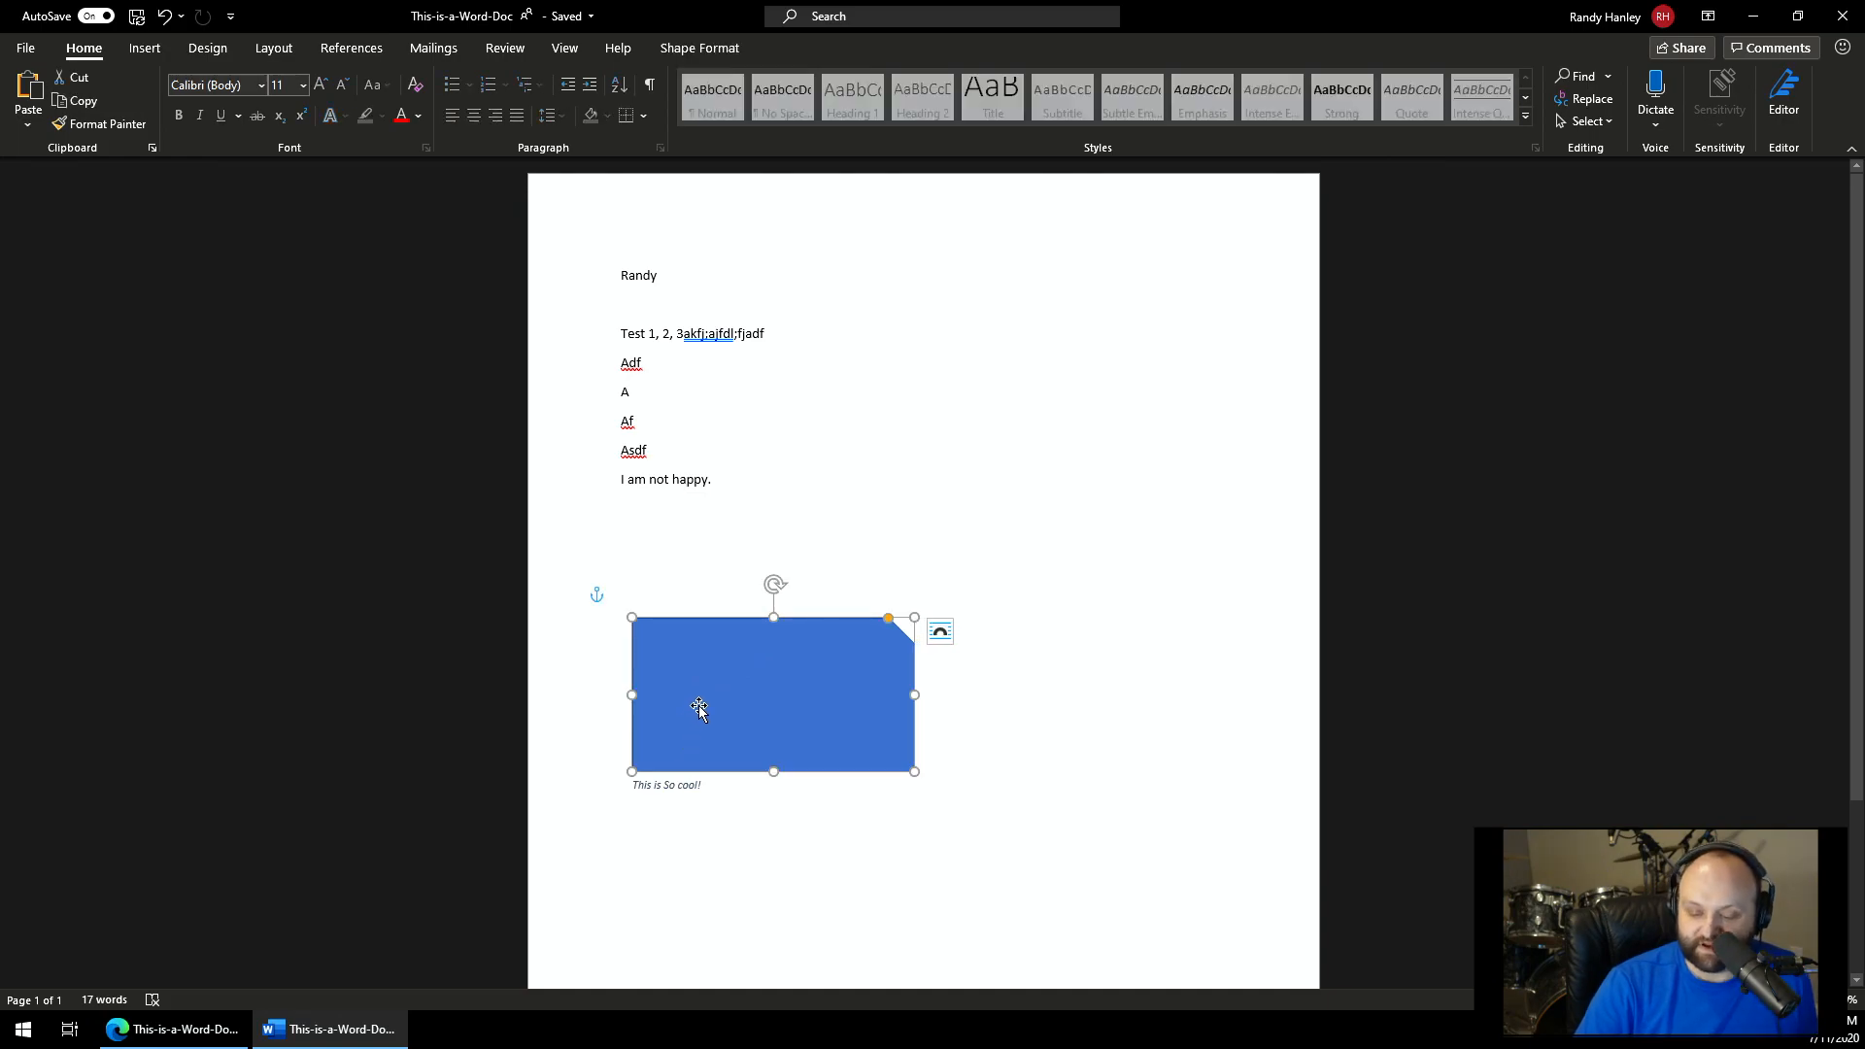
pyautogui.press('Delete')
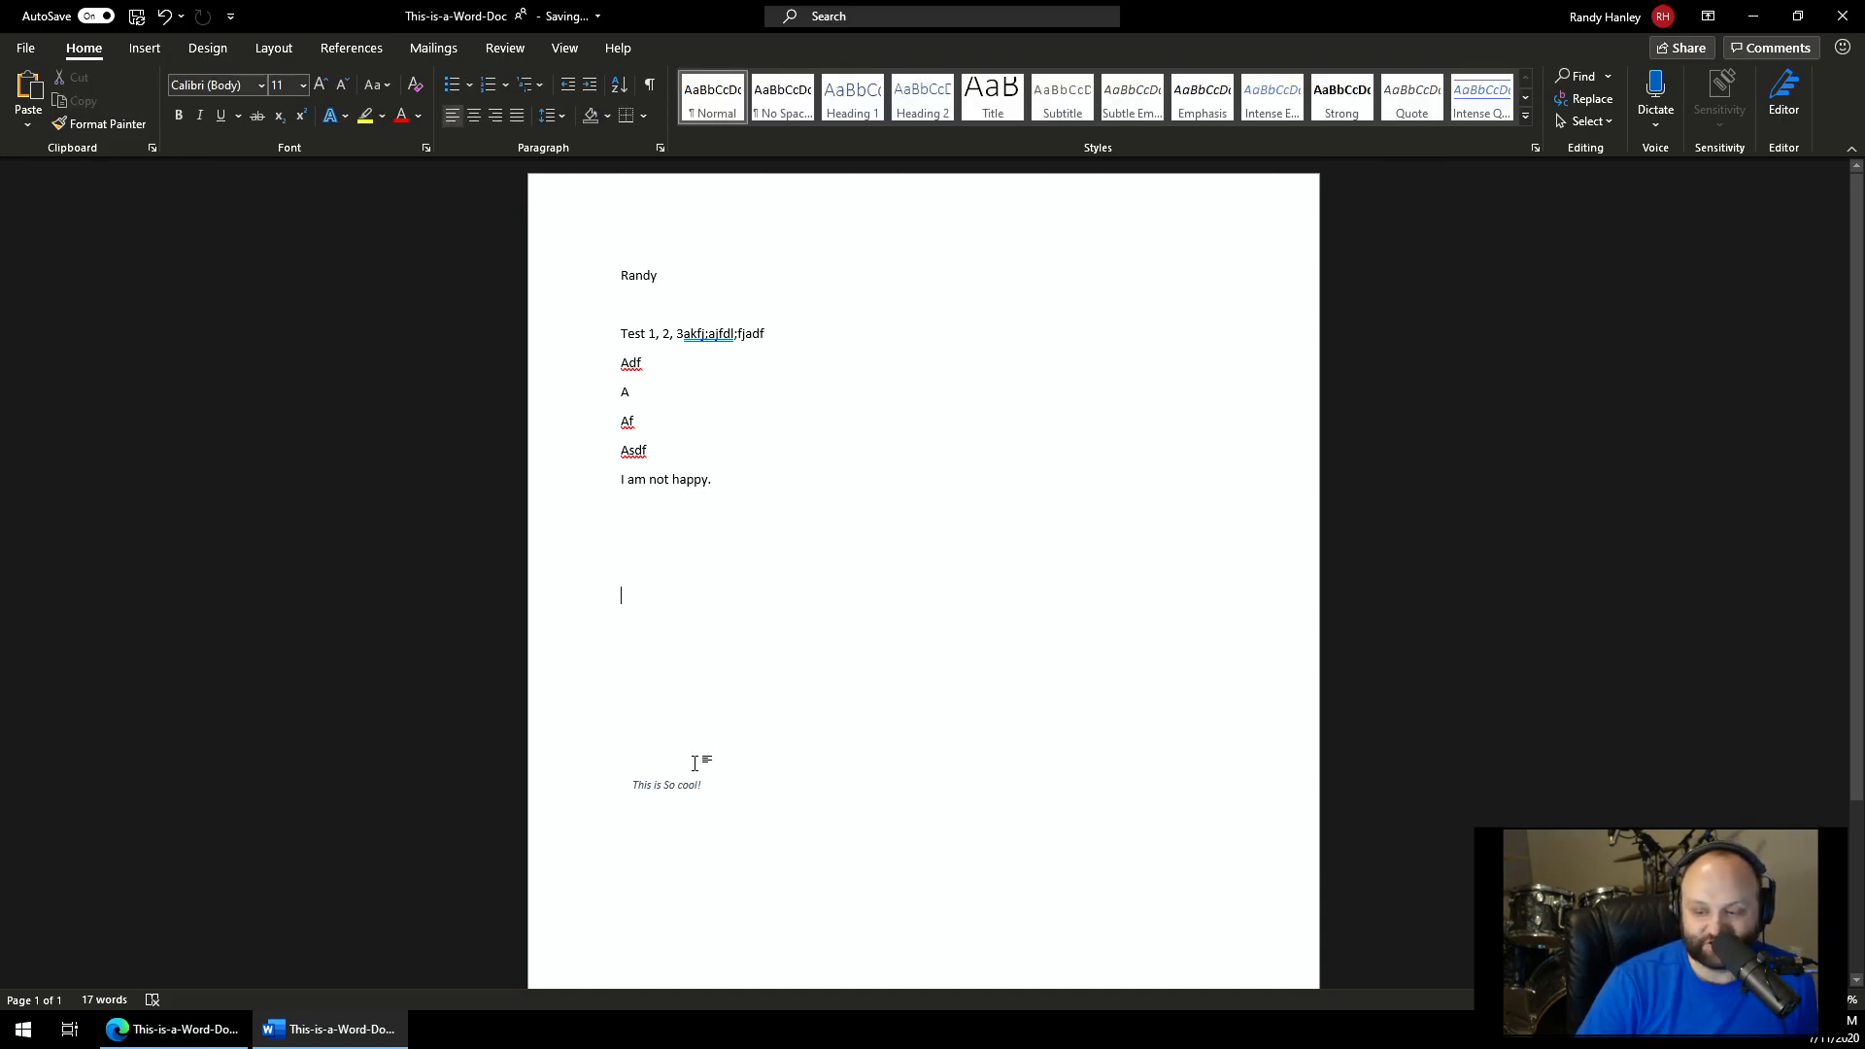
pyautogui.click(692, 786)
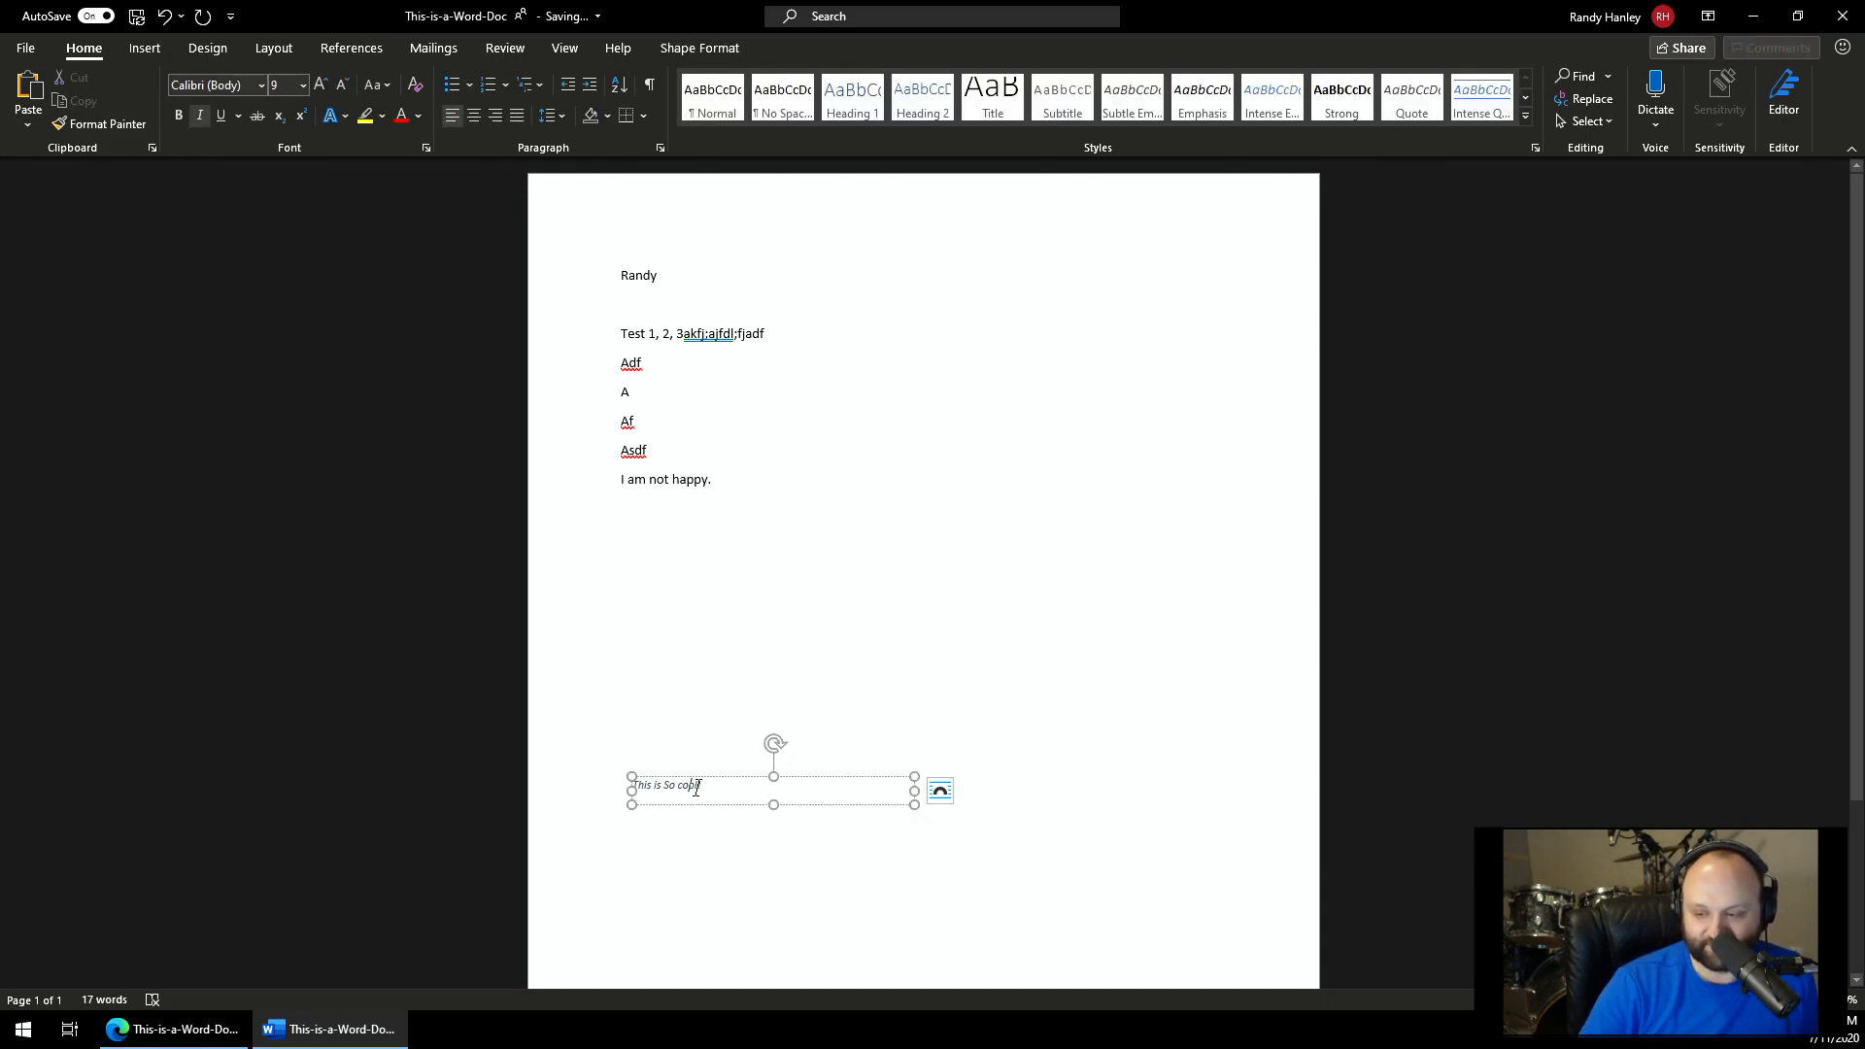
pyautogui.moveTo(630, 777); pyautogui.dragTo(707, 783)
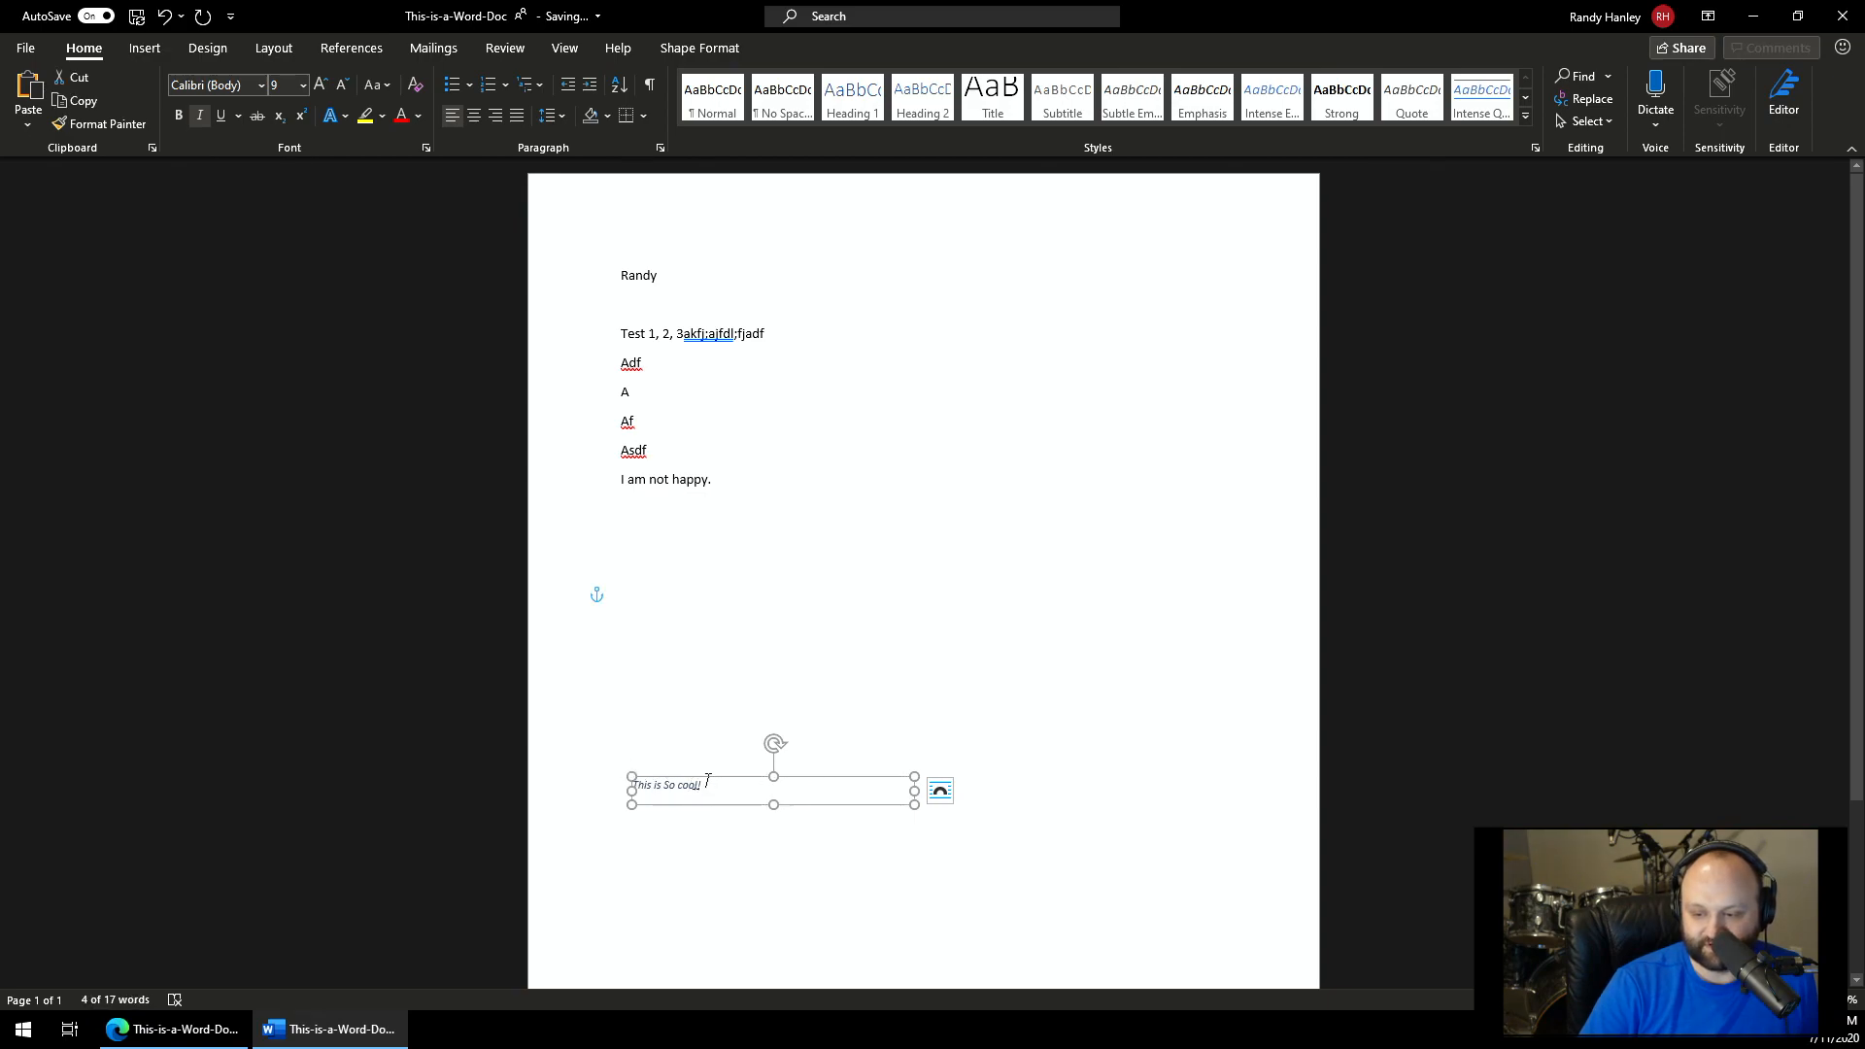
pyautogui.press('Delete')
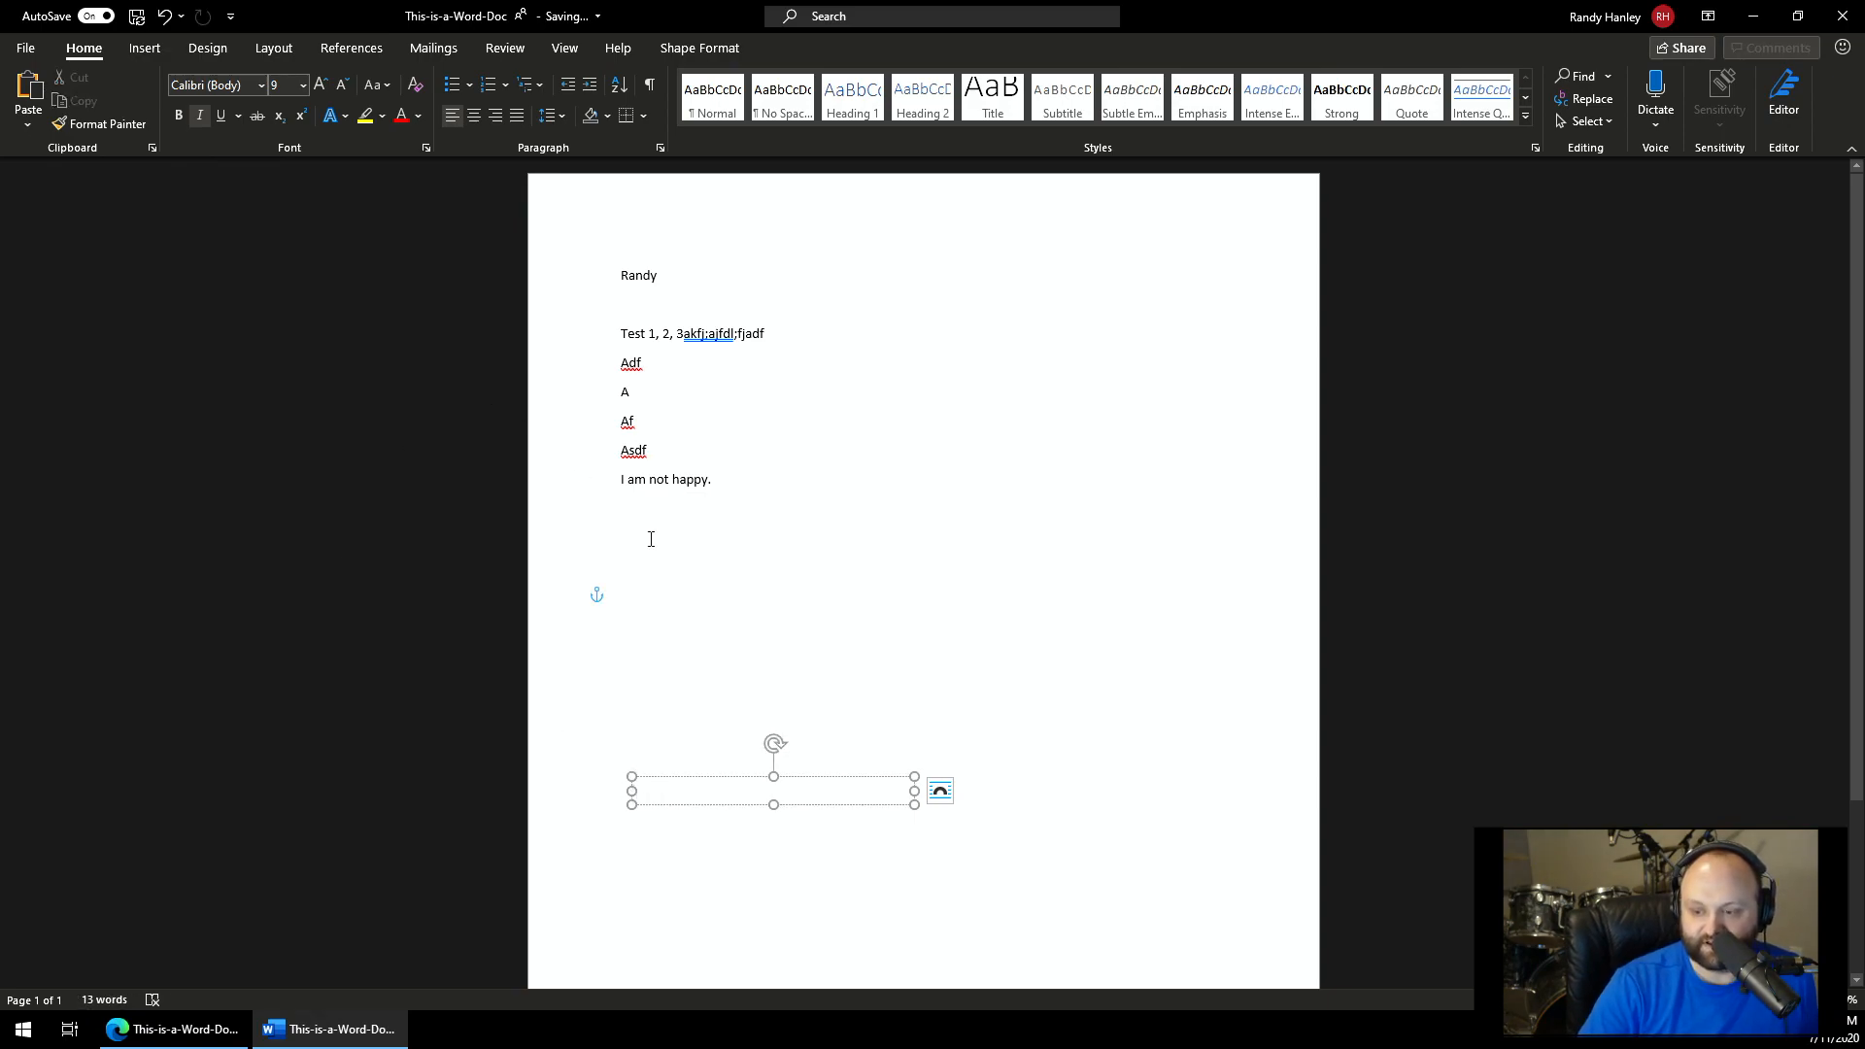
pyautogui.click(651, 539)
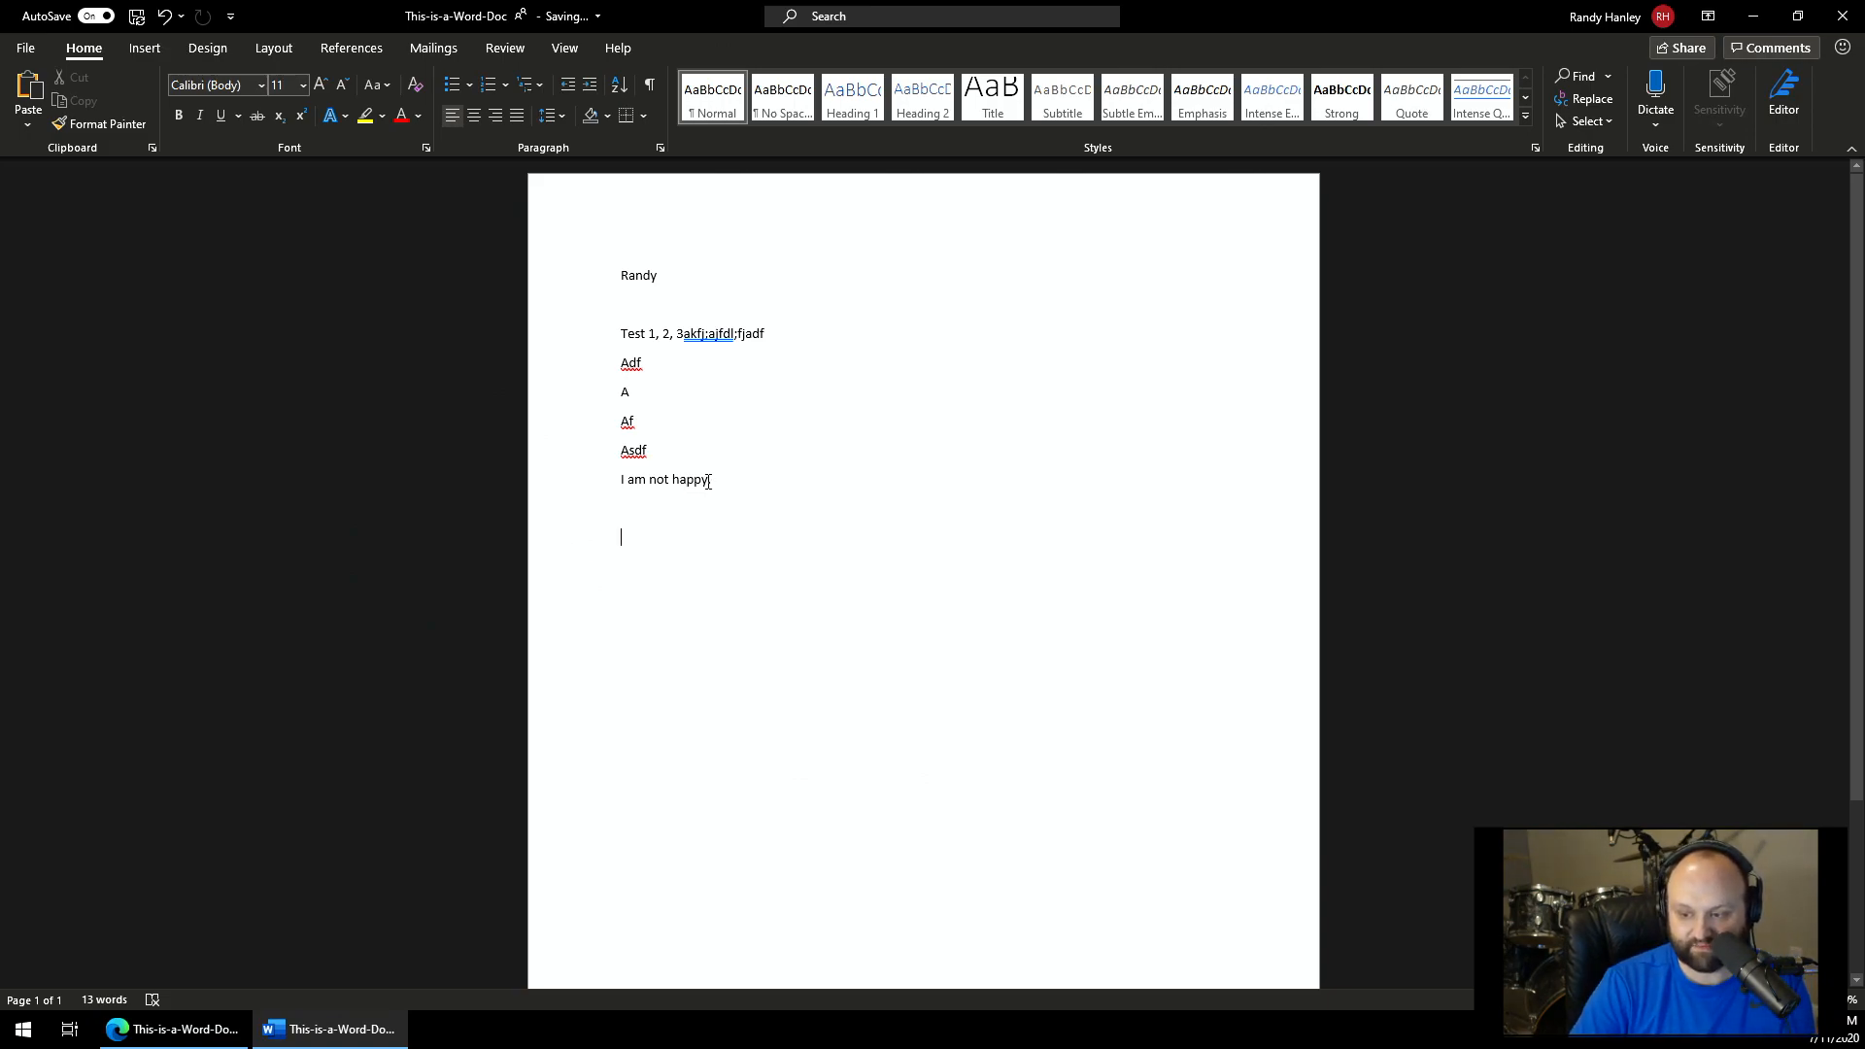
# - Rewrite the "I am not happy." line as "I AM NOT HAPPY." and make it bold
pyautogui.click(602, 483)
pyautogui.write('I AM')
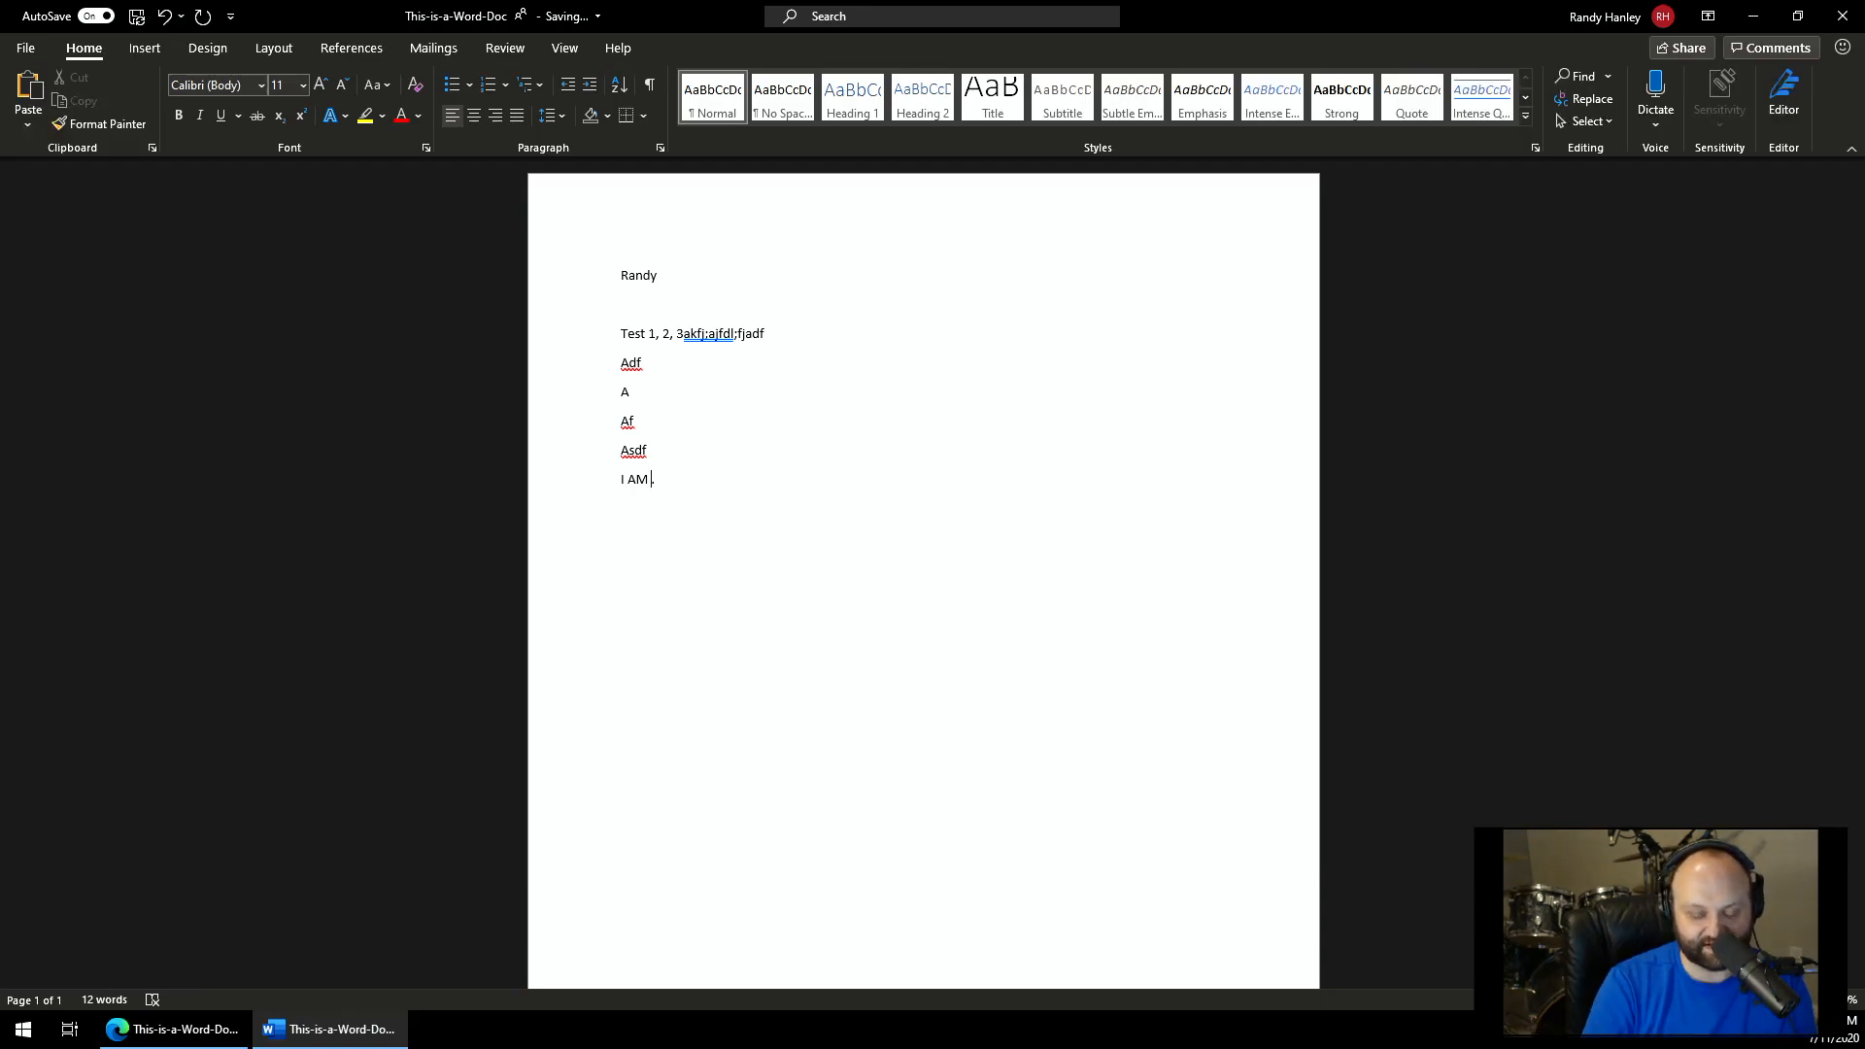
pyautogui.write('NOT HAPPY')
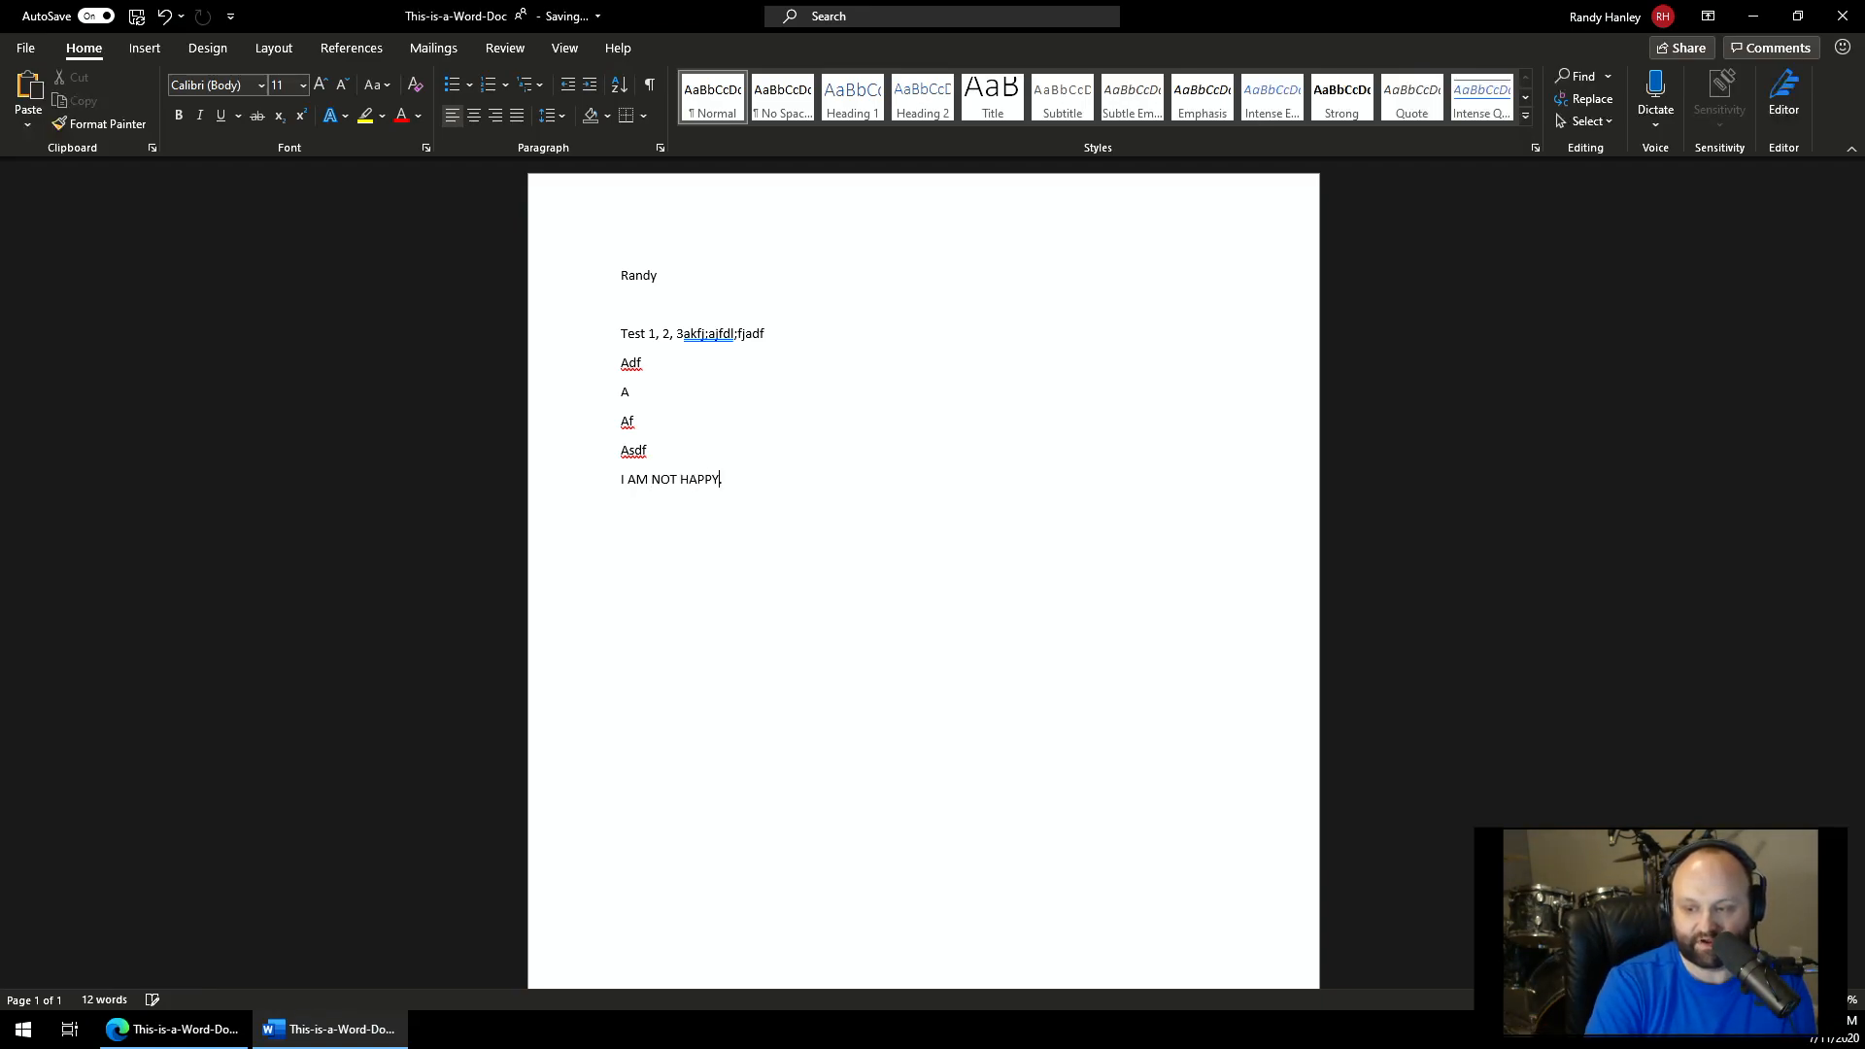
pyautogui.click(571, 492)
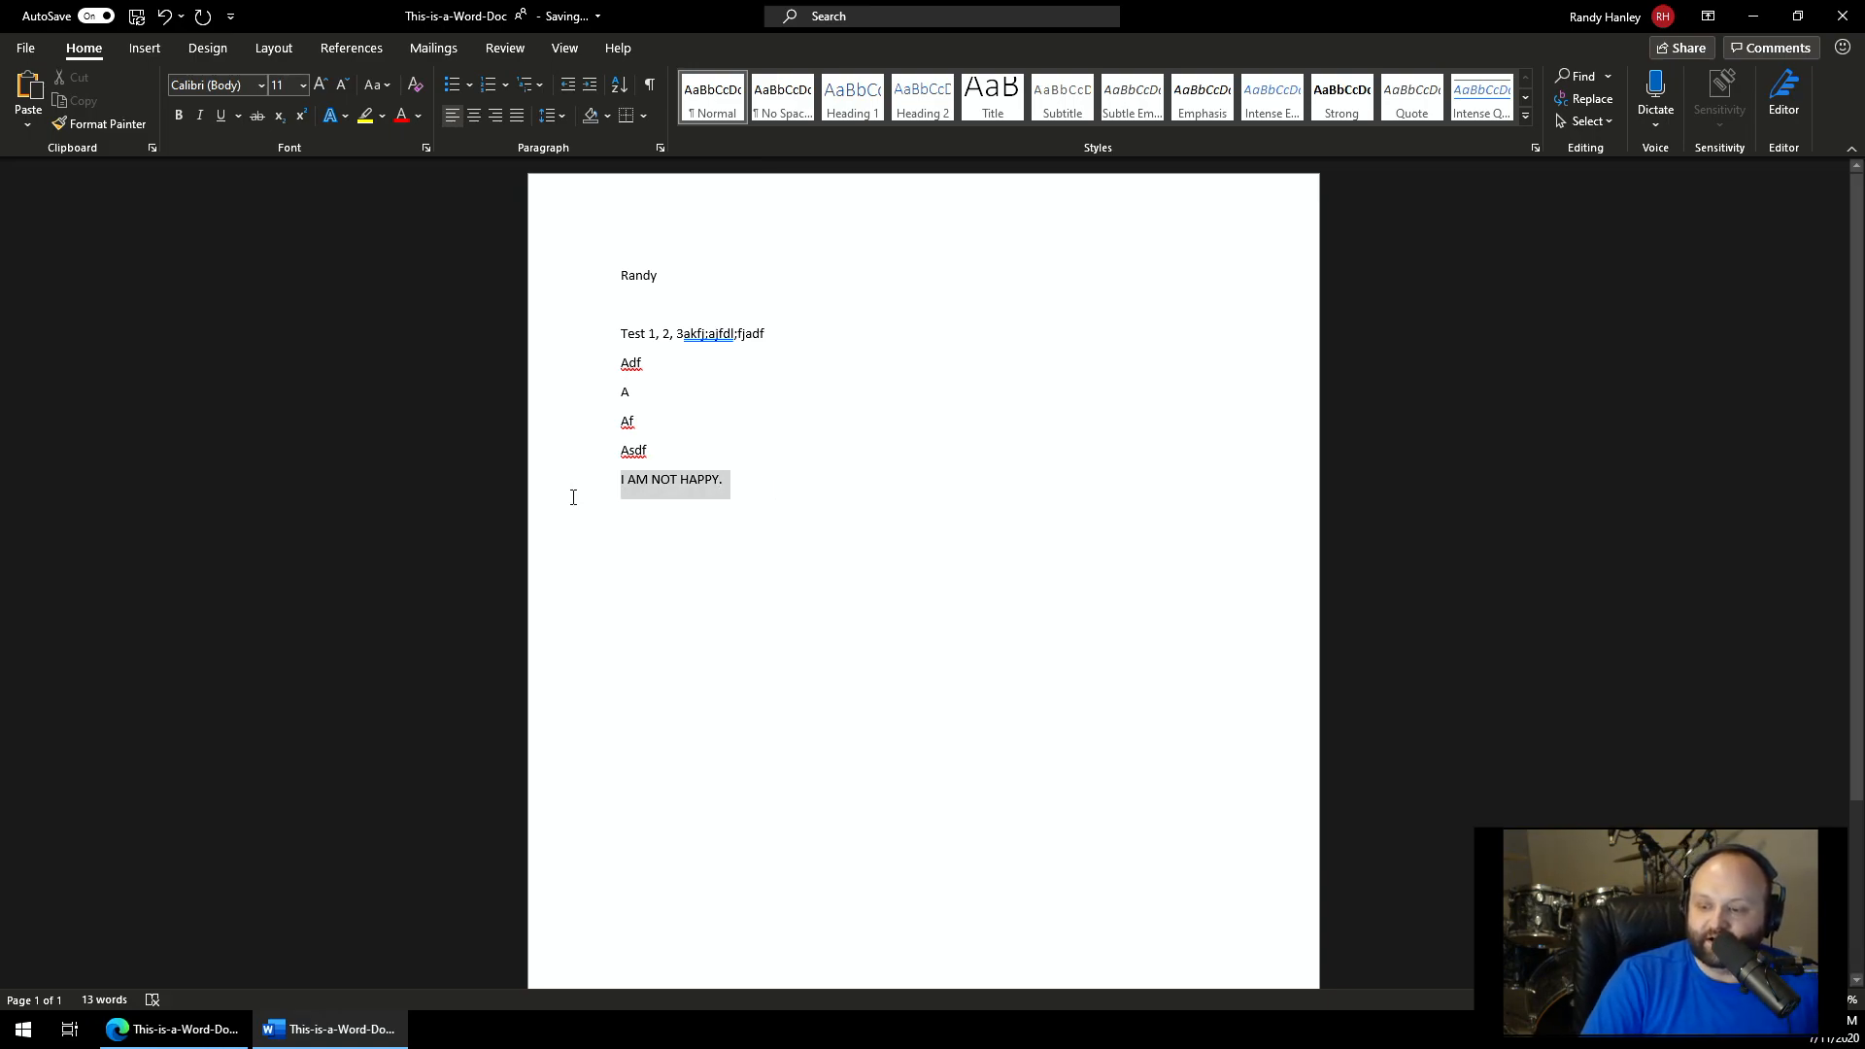
pyautogui.hotkey('ctrl', 'b')
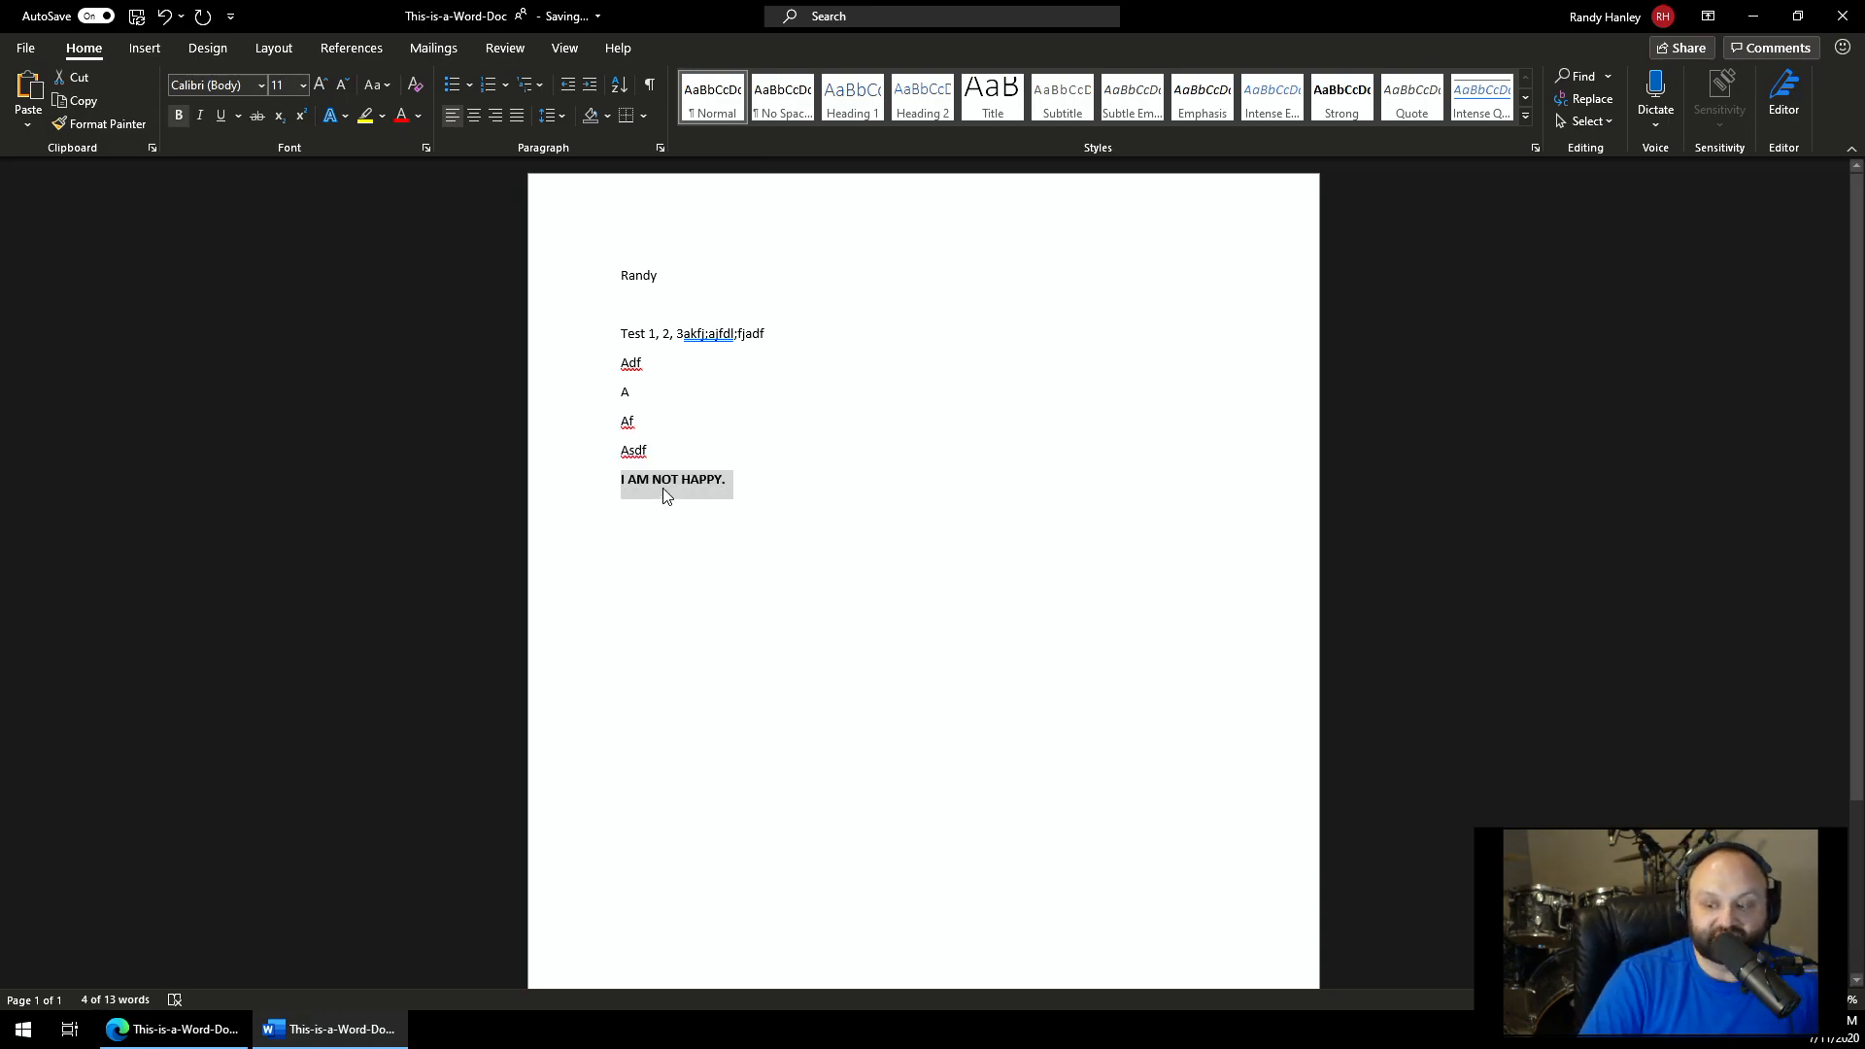
pyautogui.click(757, 498)
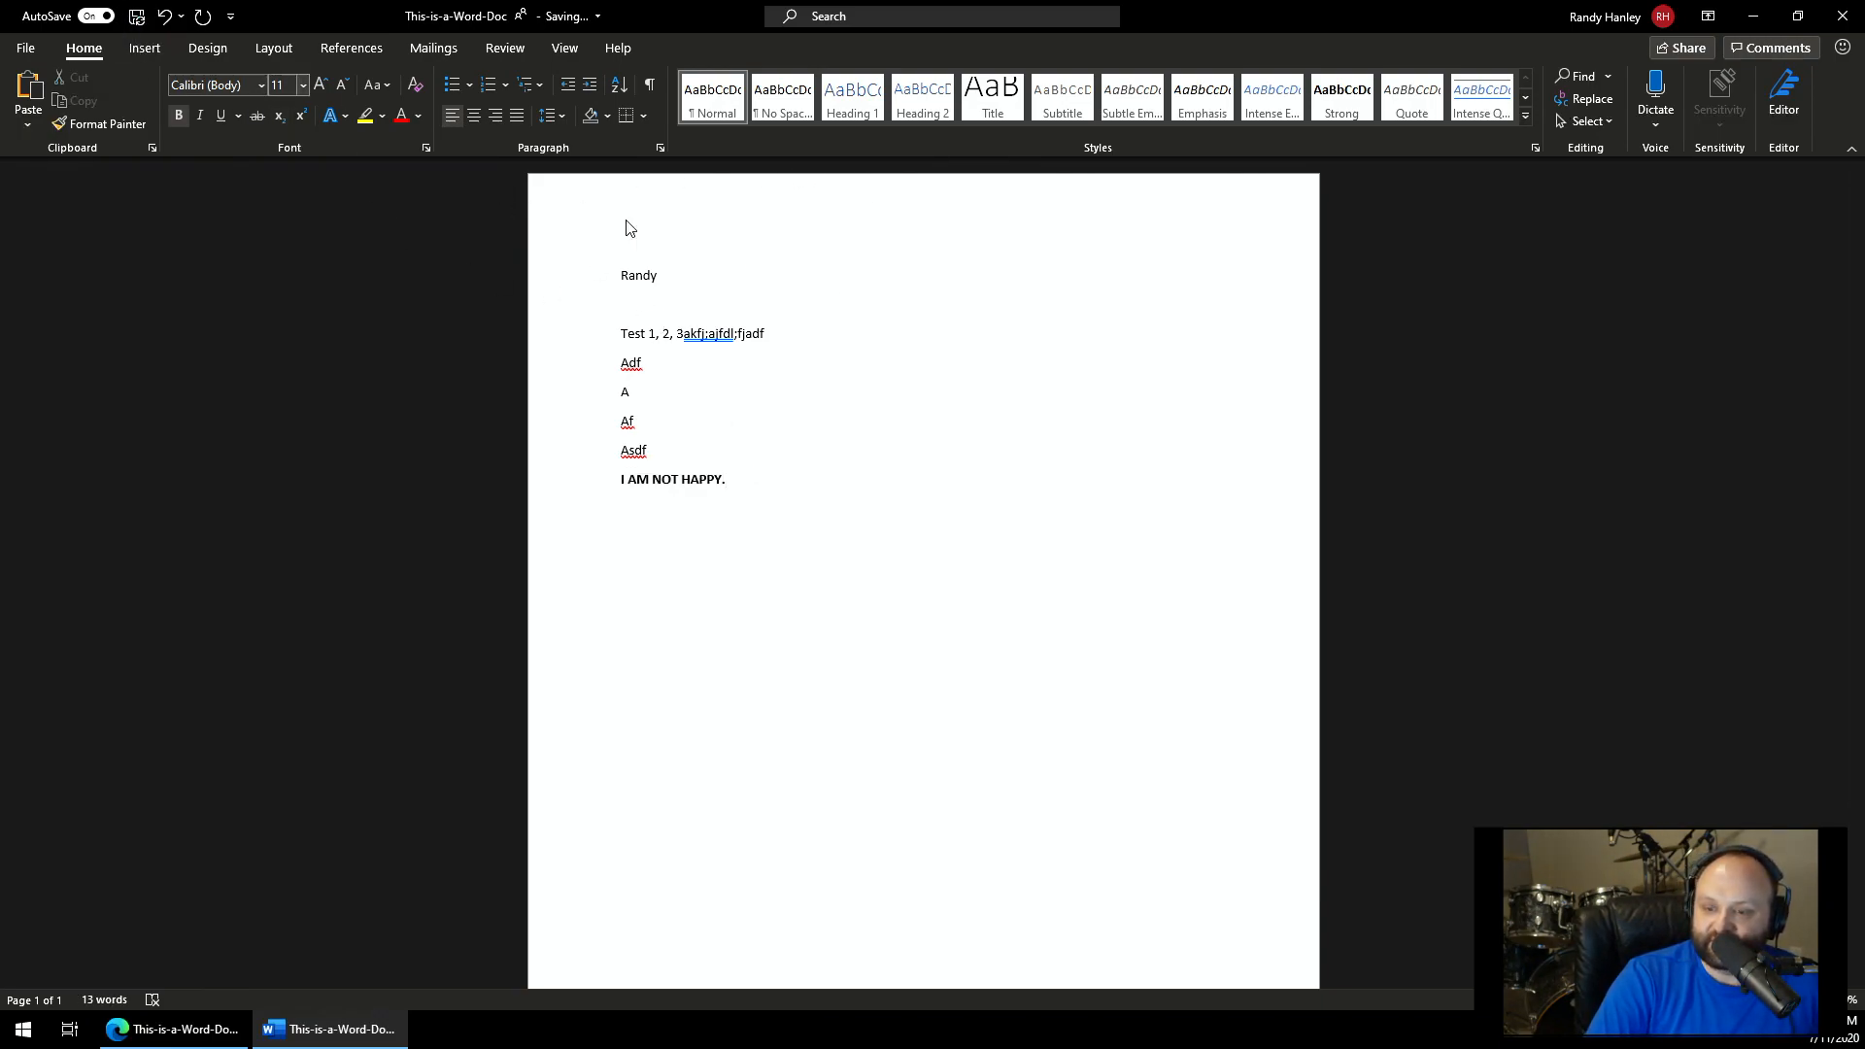
# - Close desktop Word, return to the SharePoint document library in the browser, and close the Word document and site home pages
pyautogui.click(1841, 16)
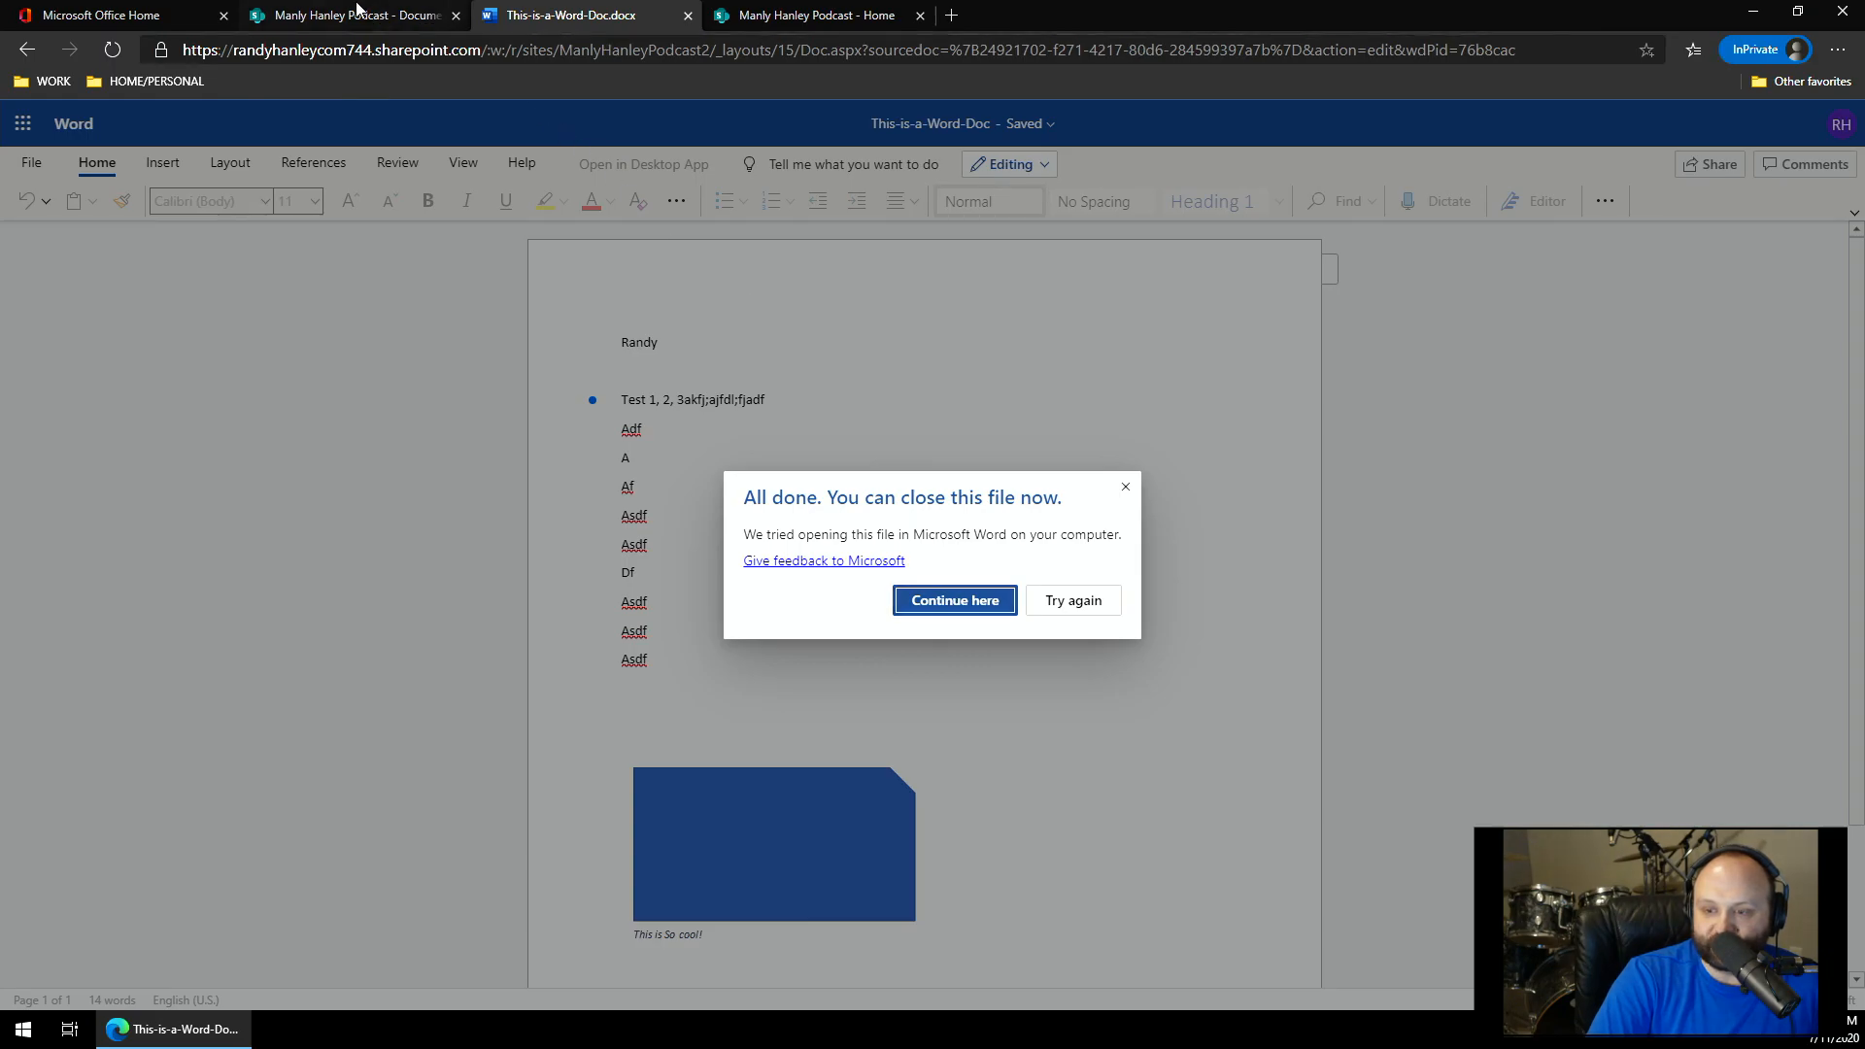
pyautogui.click(357, 17)
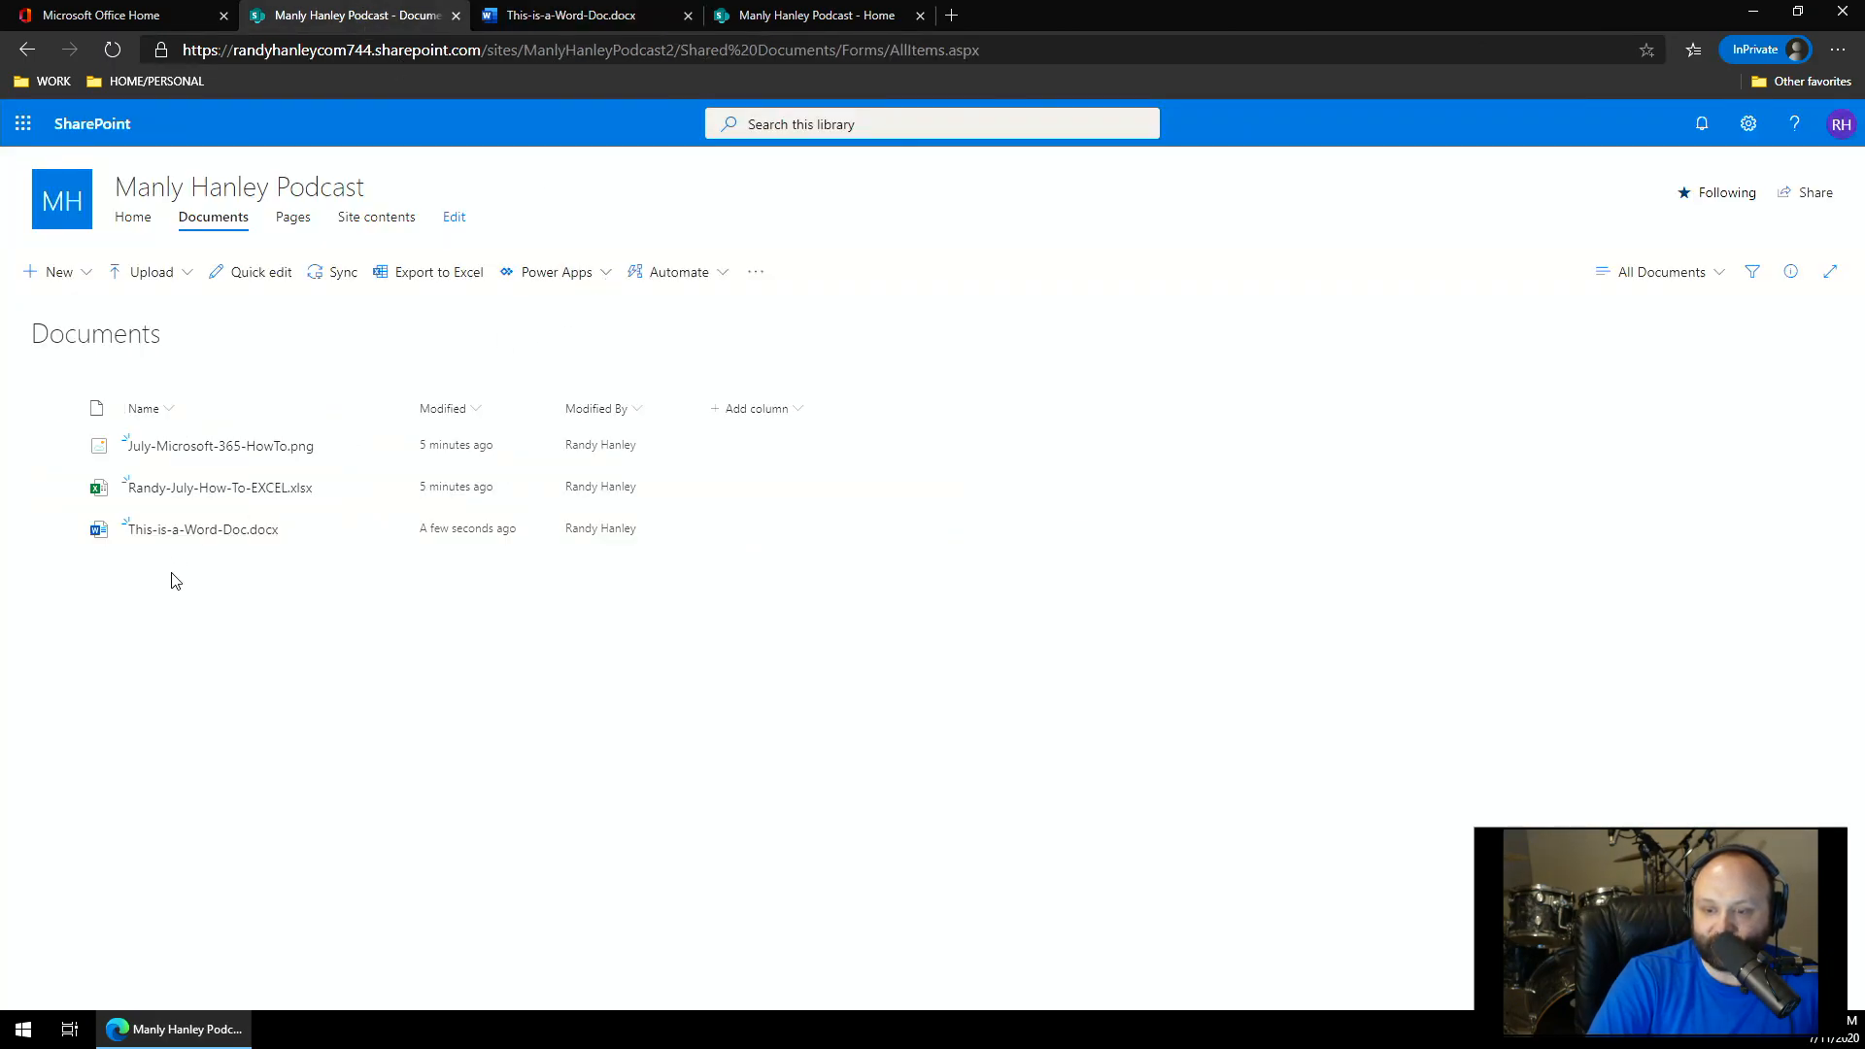
pyautogui.middleClick(547, 11)
pyautogui.middleClick(545, 15)
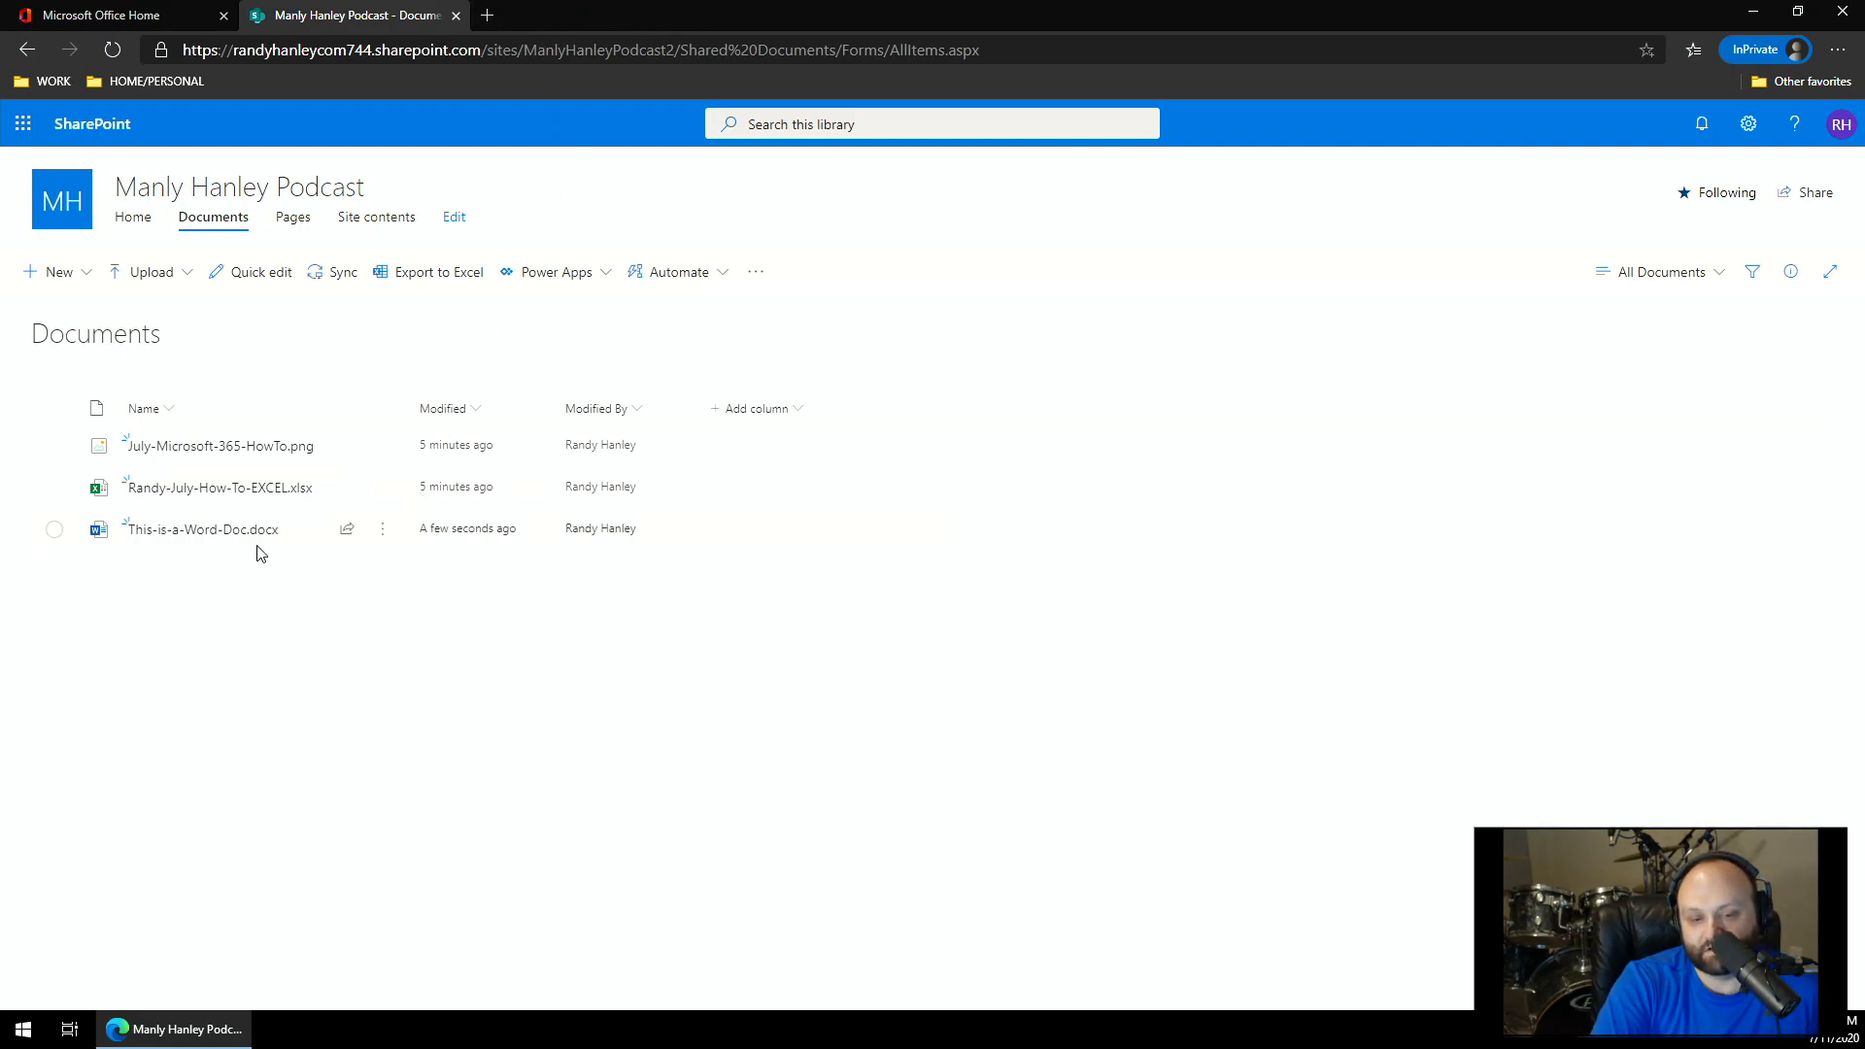
# - Open This-is-a-Word-Doc.docx from the library in the browser and dismiss the notice about recent changes
pyautogui.moveTo(184, 534)
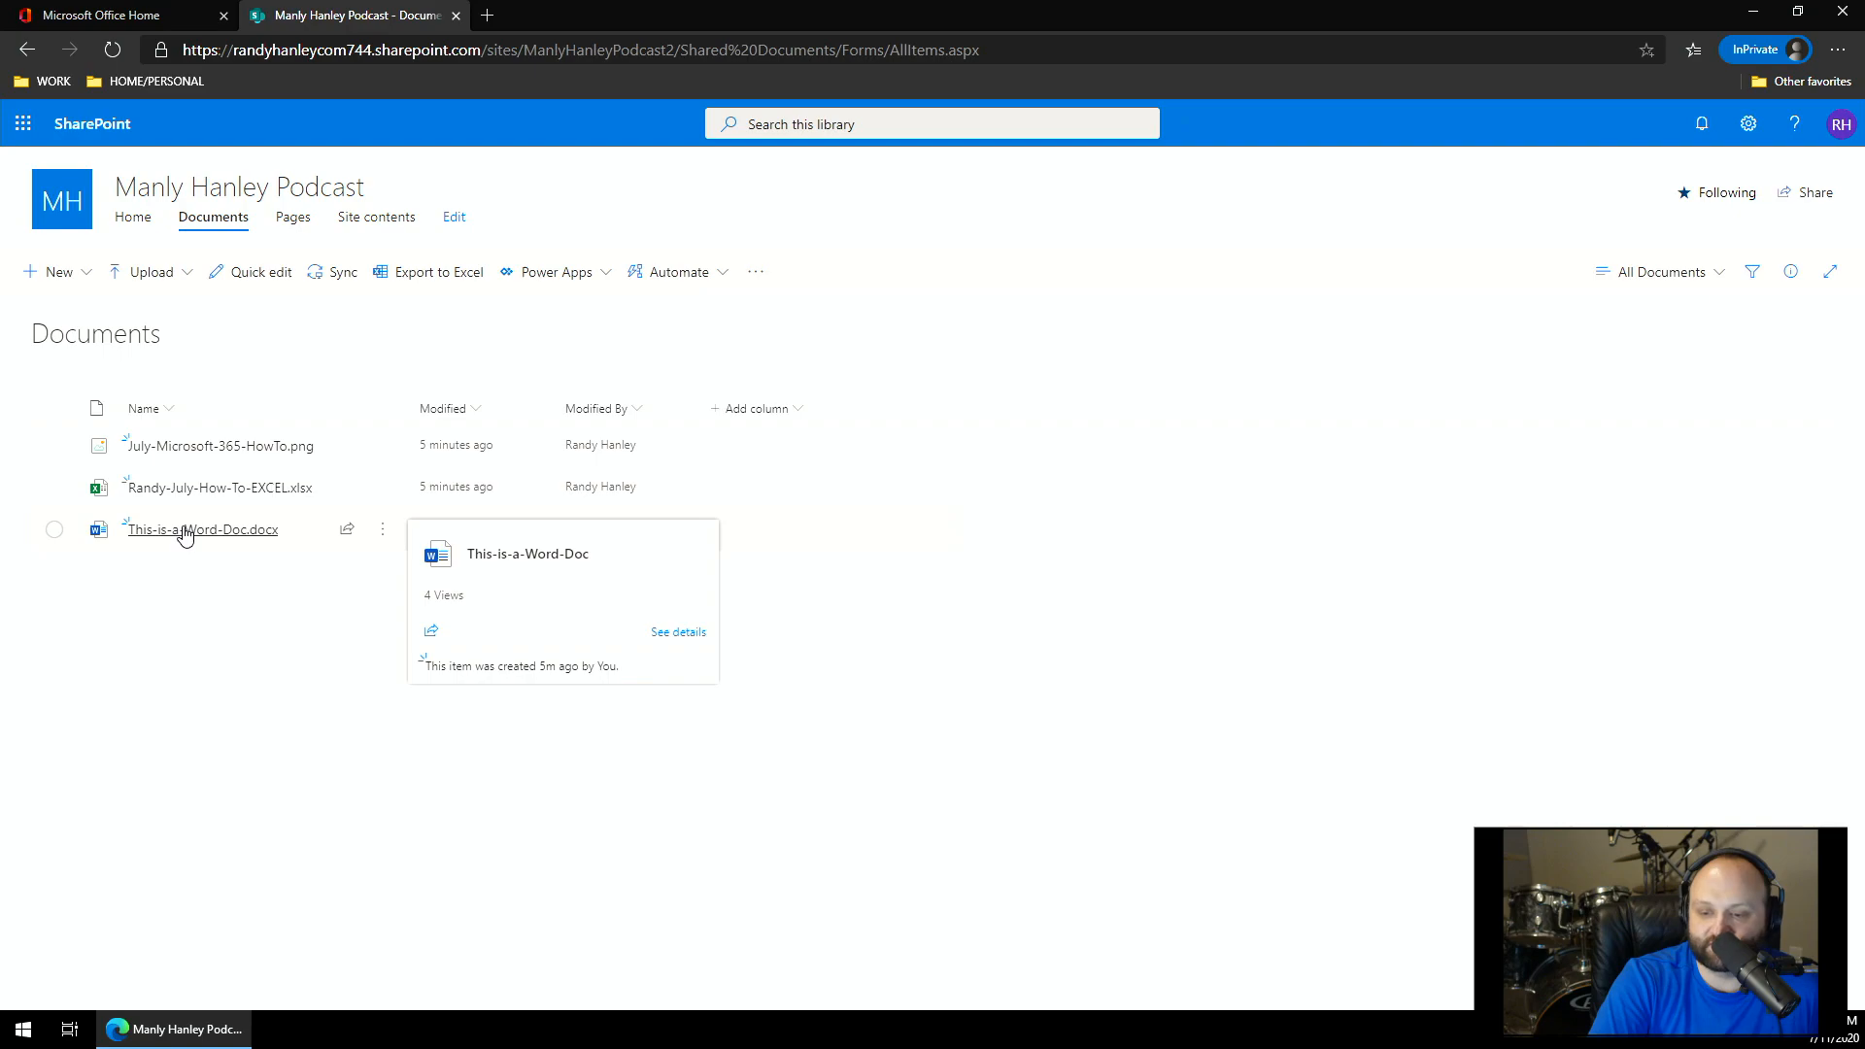
pyautogui.click(184, 532)
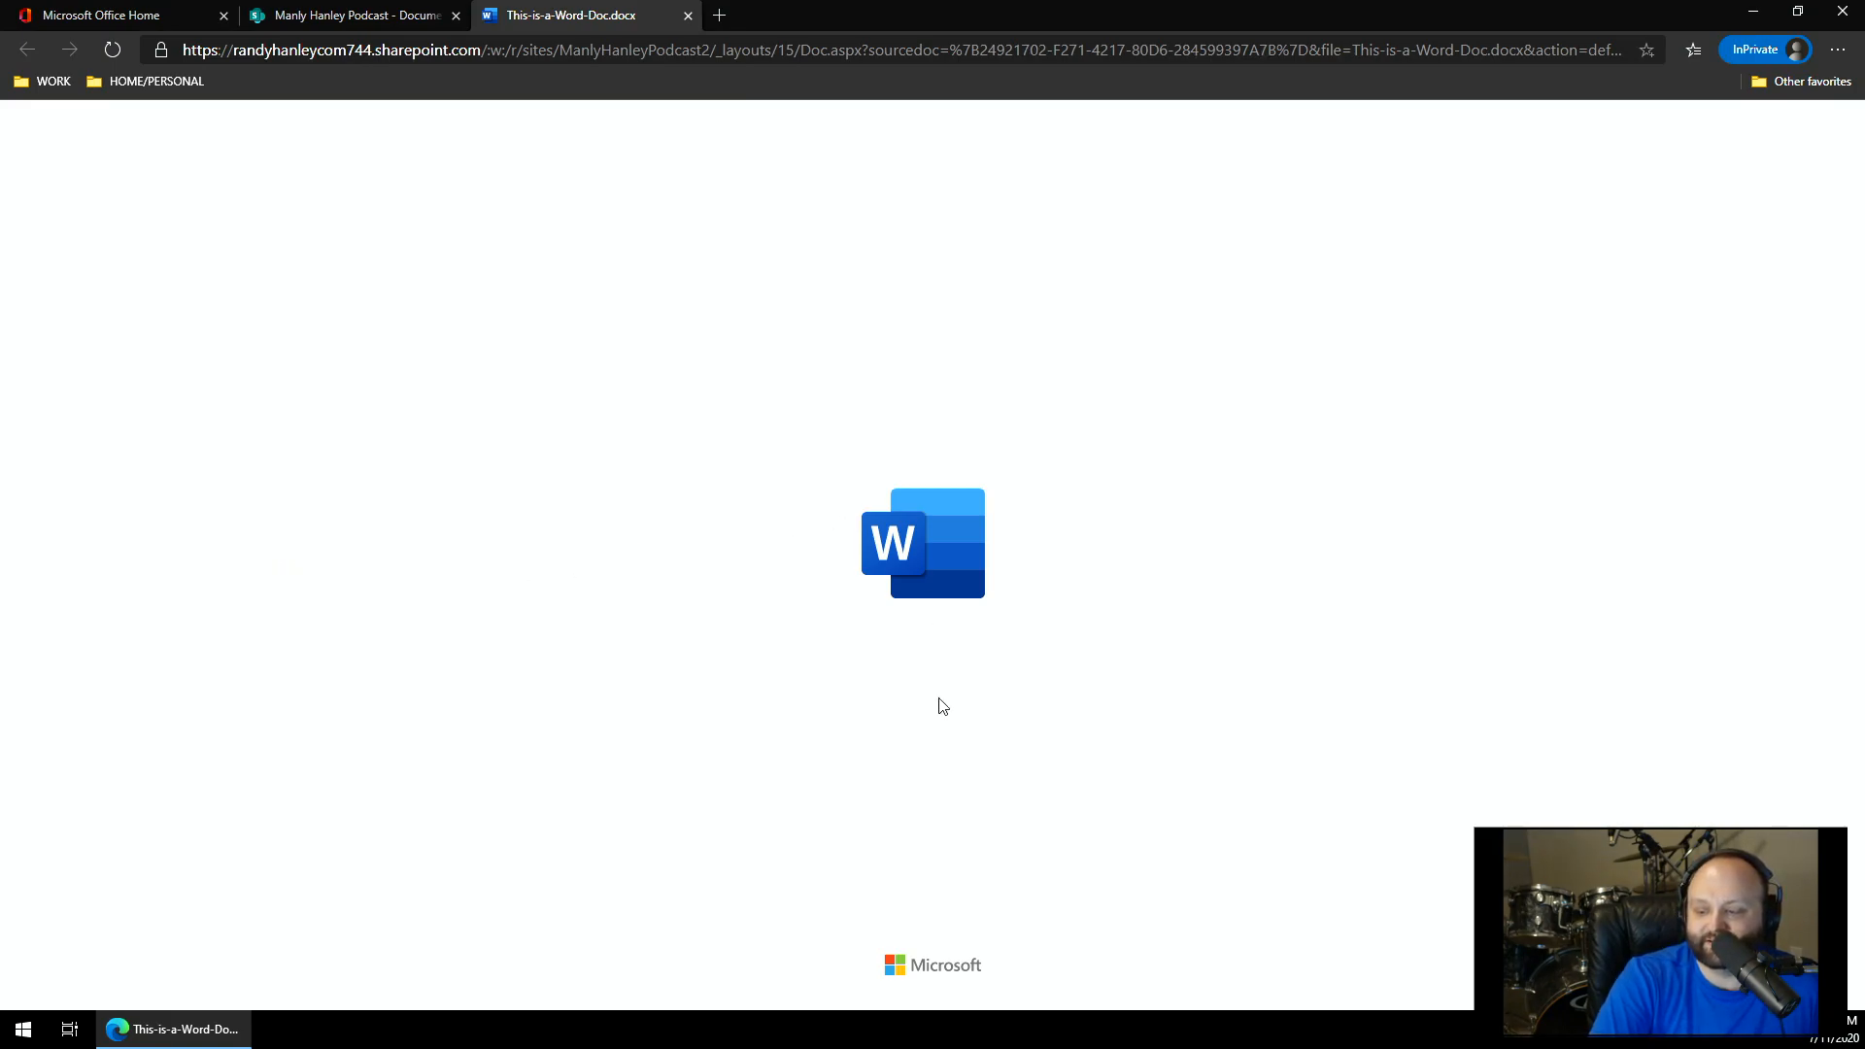
pyautogui.middleClick(610, 22)
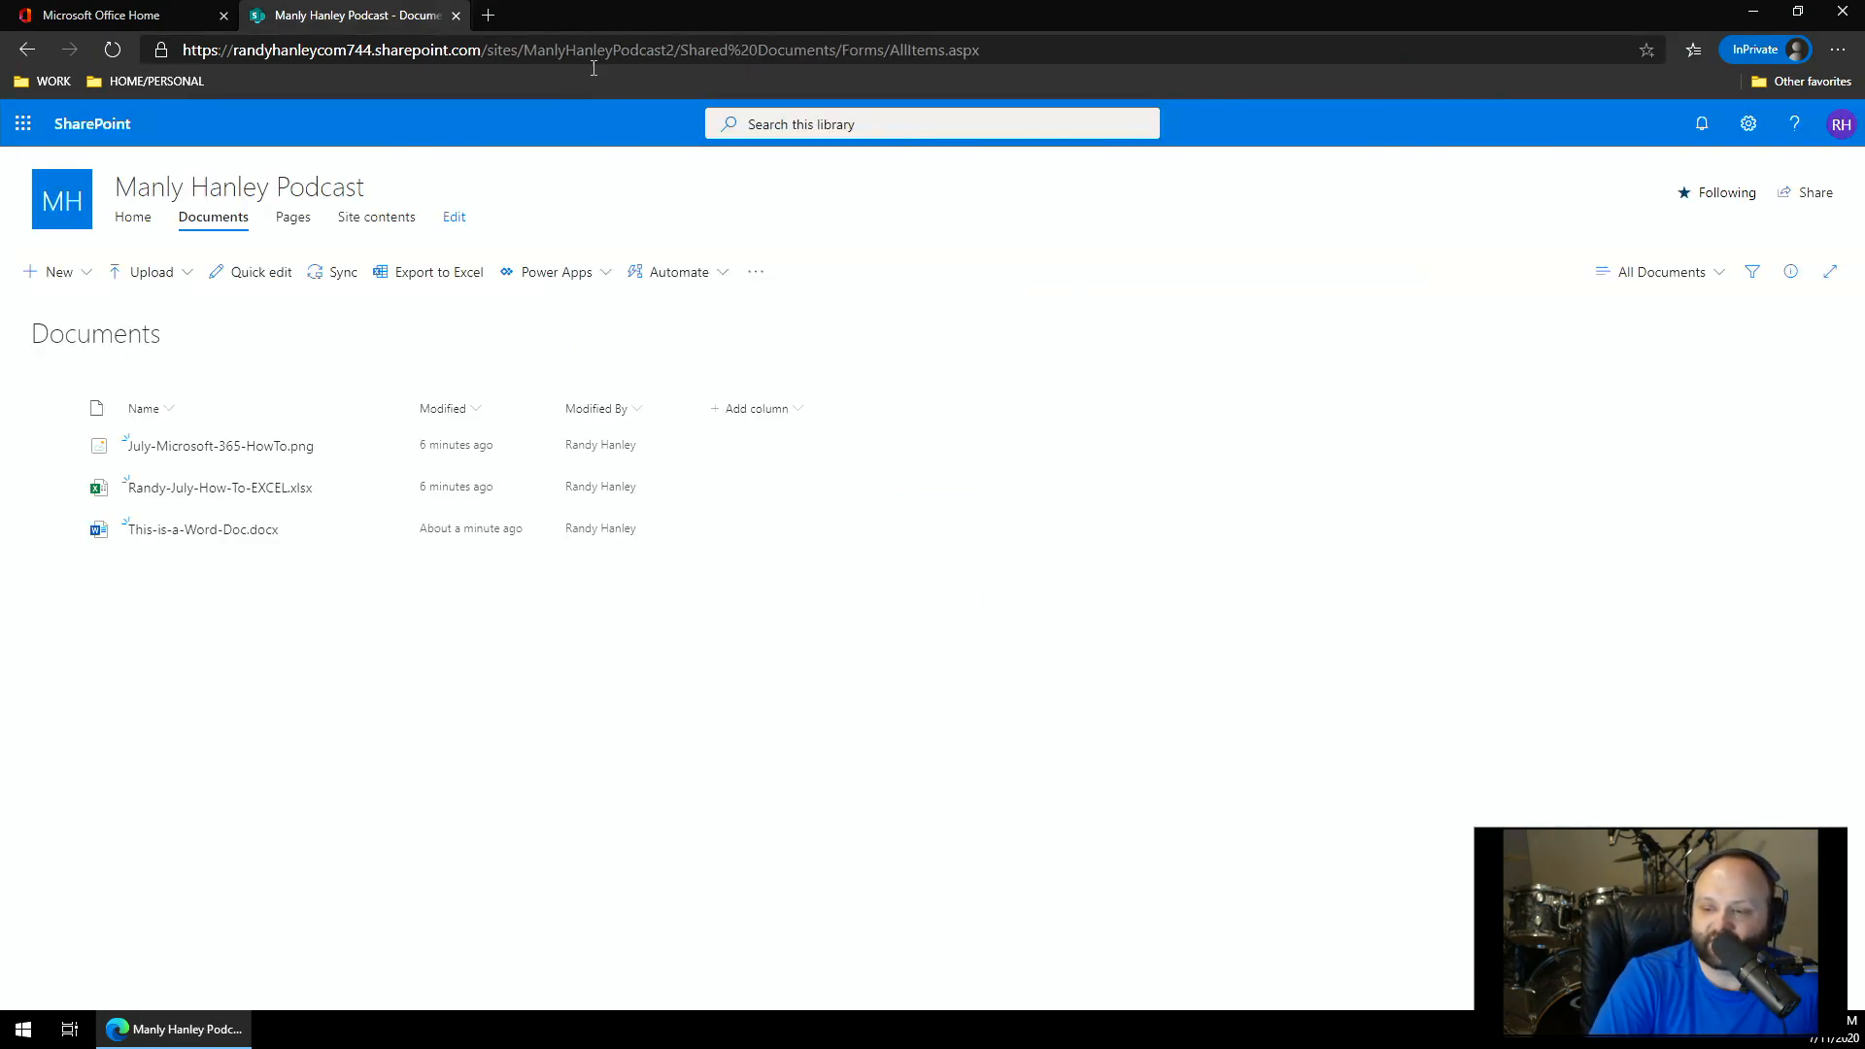
pyautogui.moveTo(203, 542)
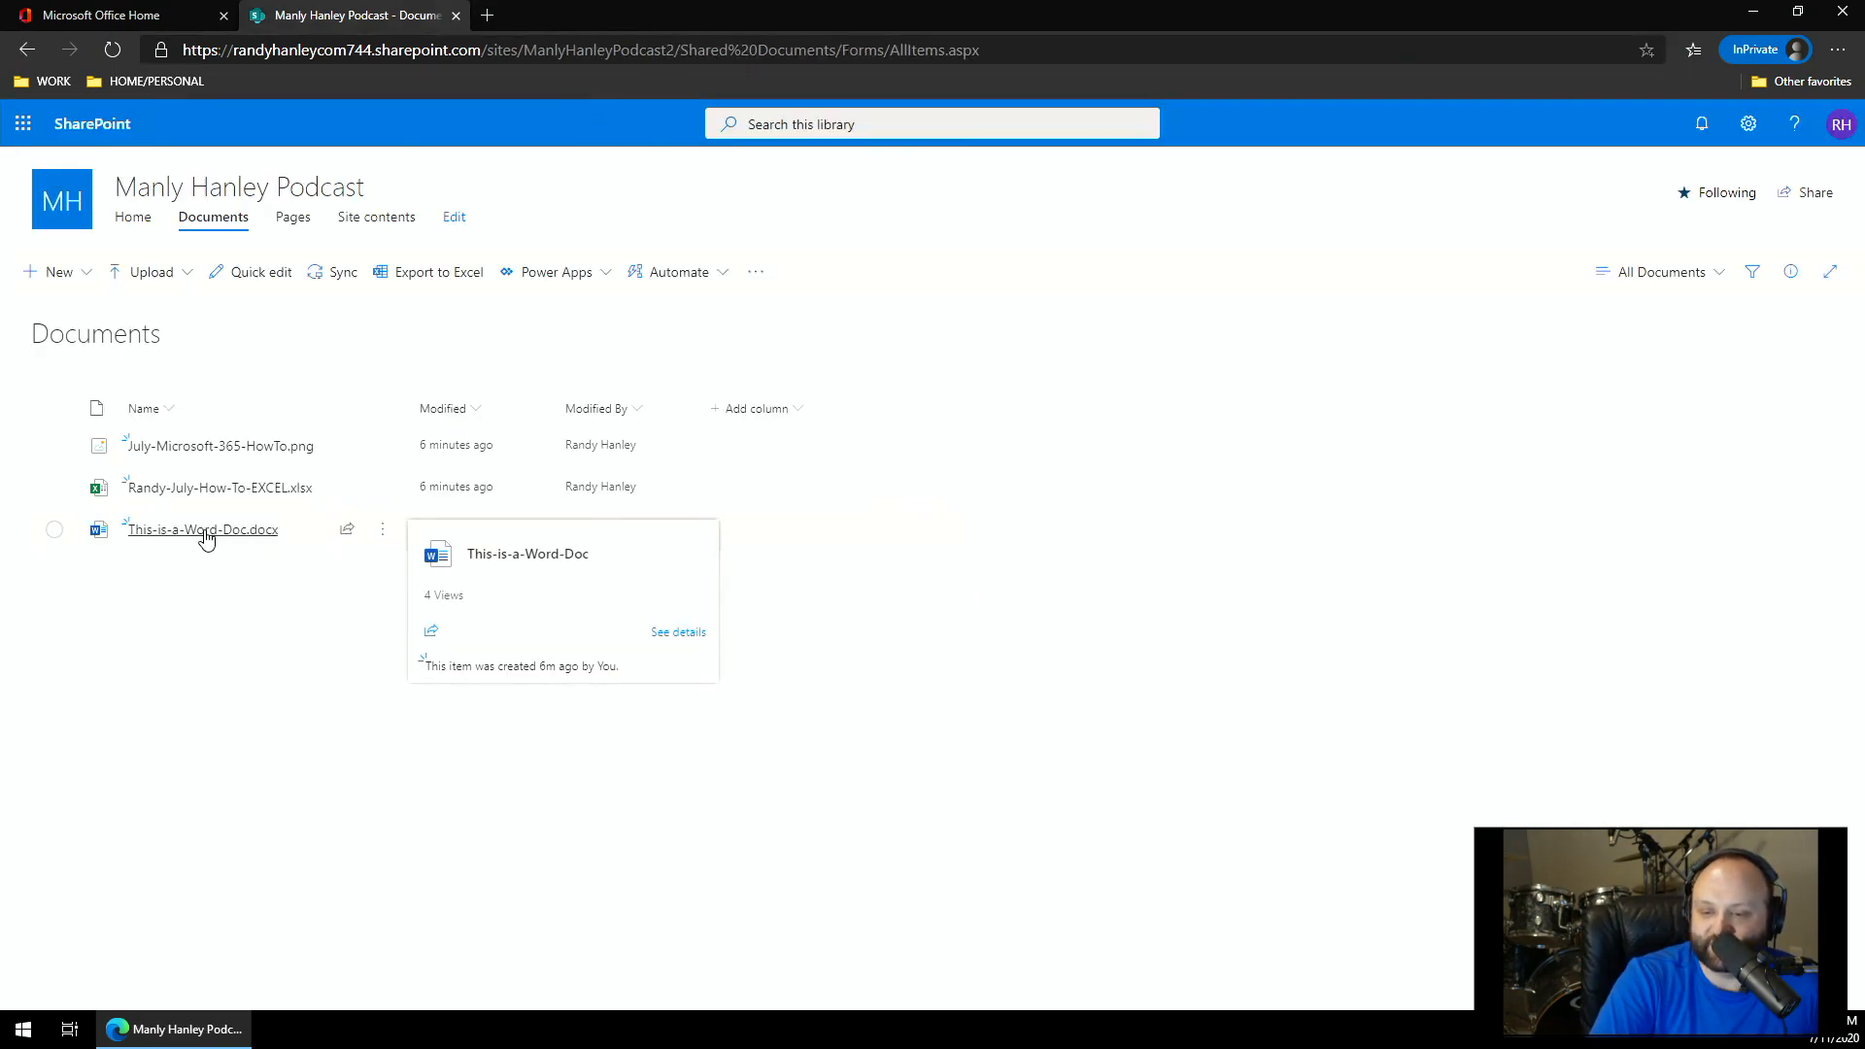
pyautogui.click(204, 530)
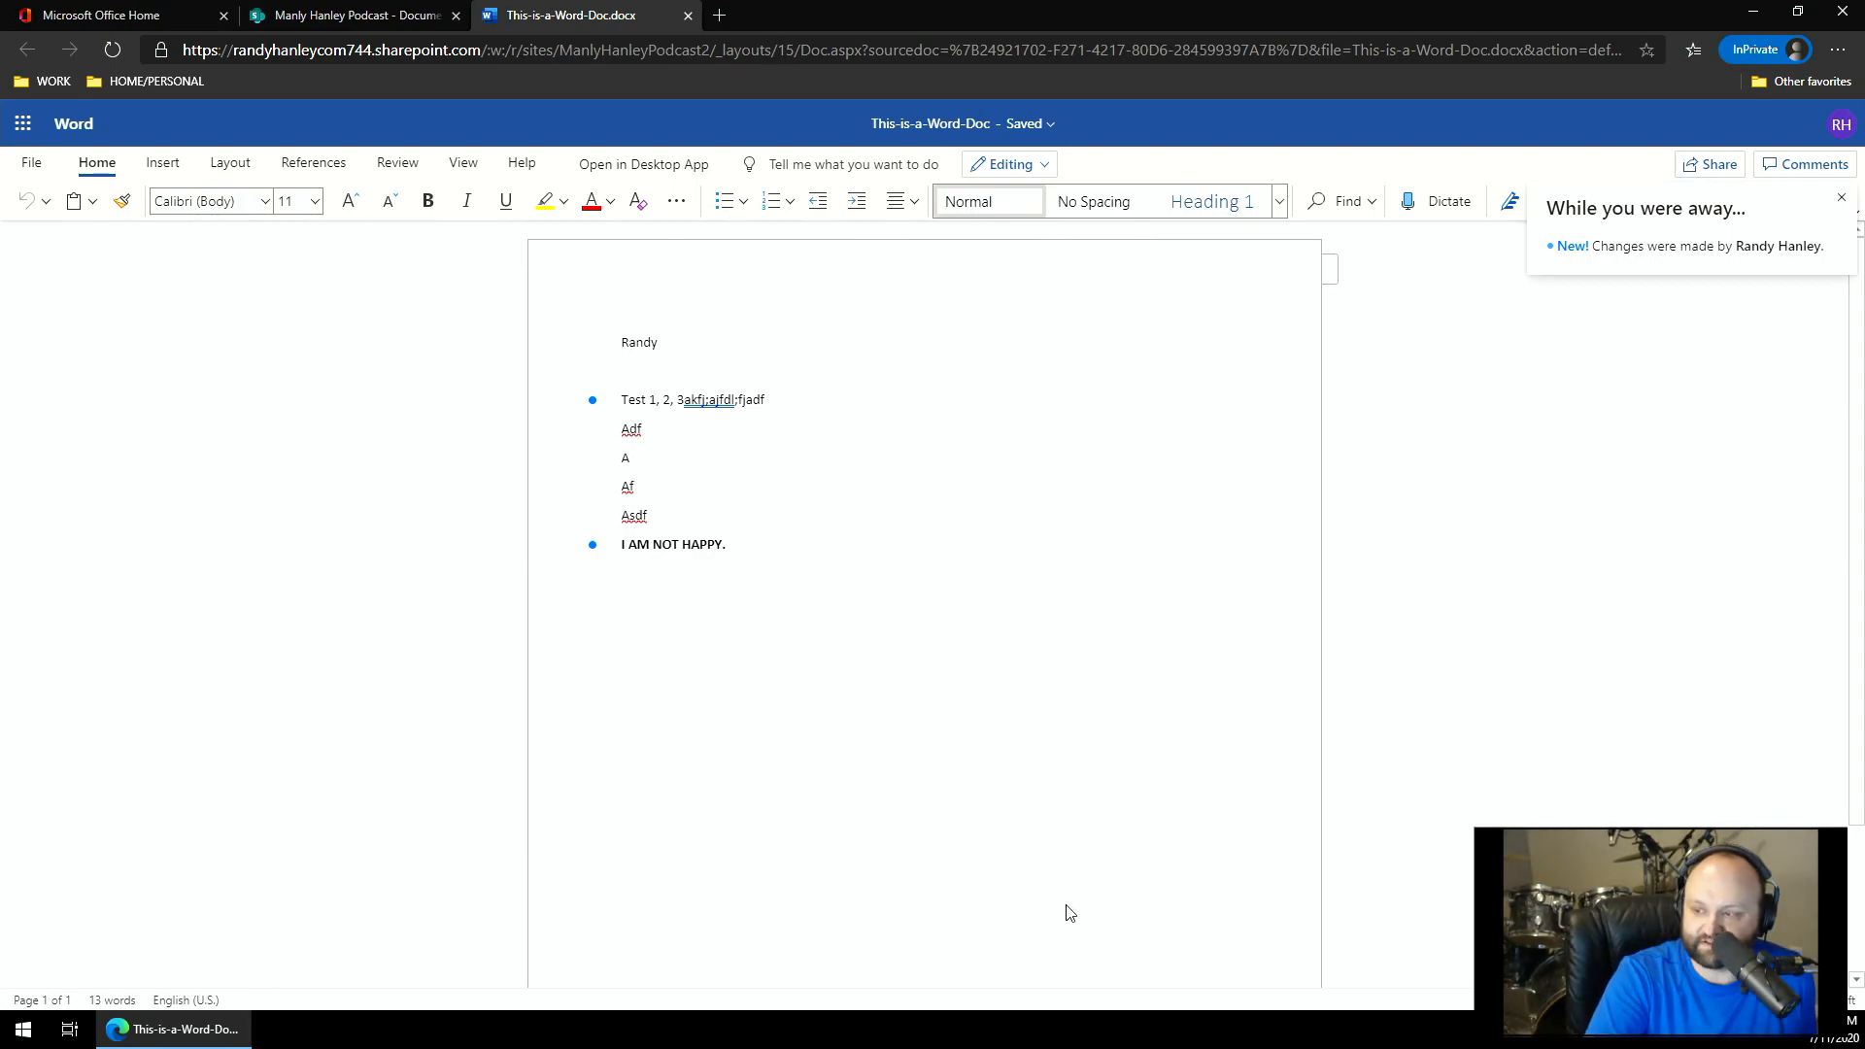
pyautogui.click(1840, 199)
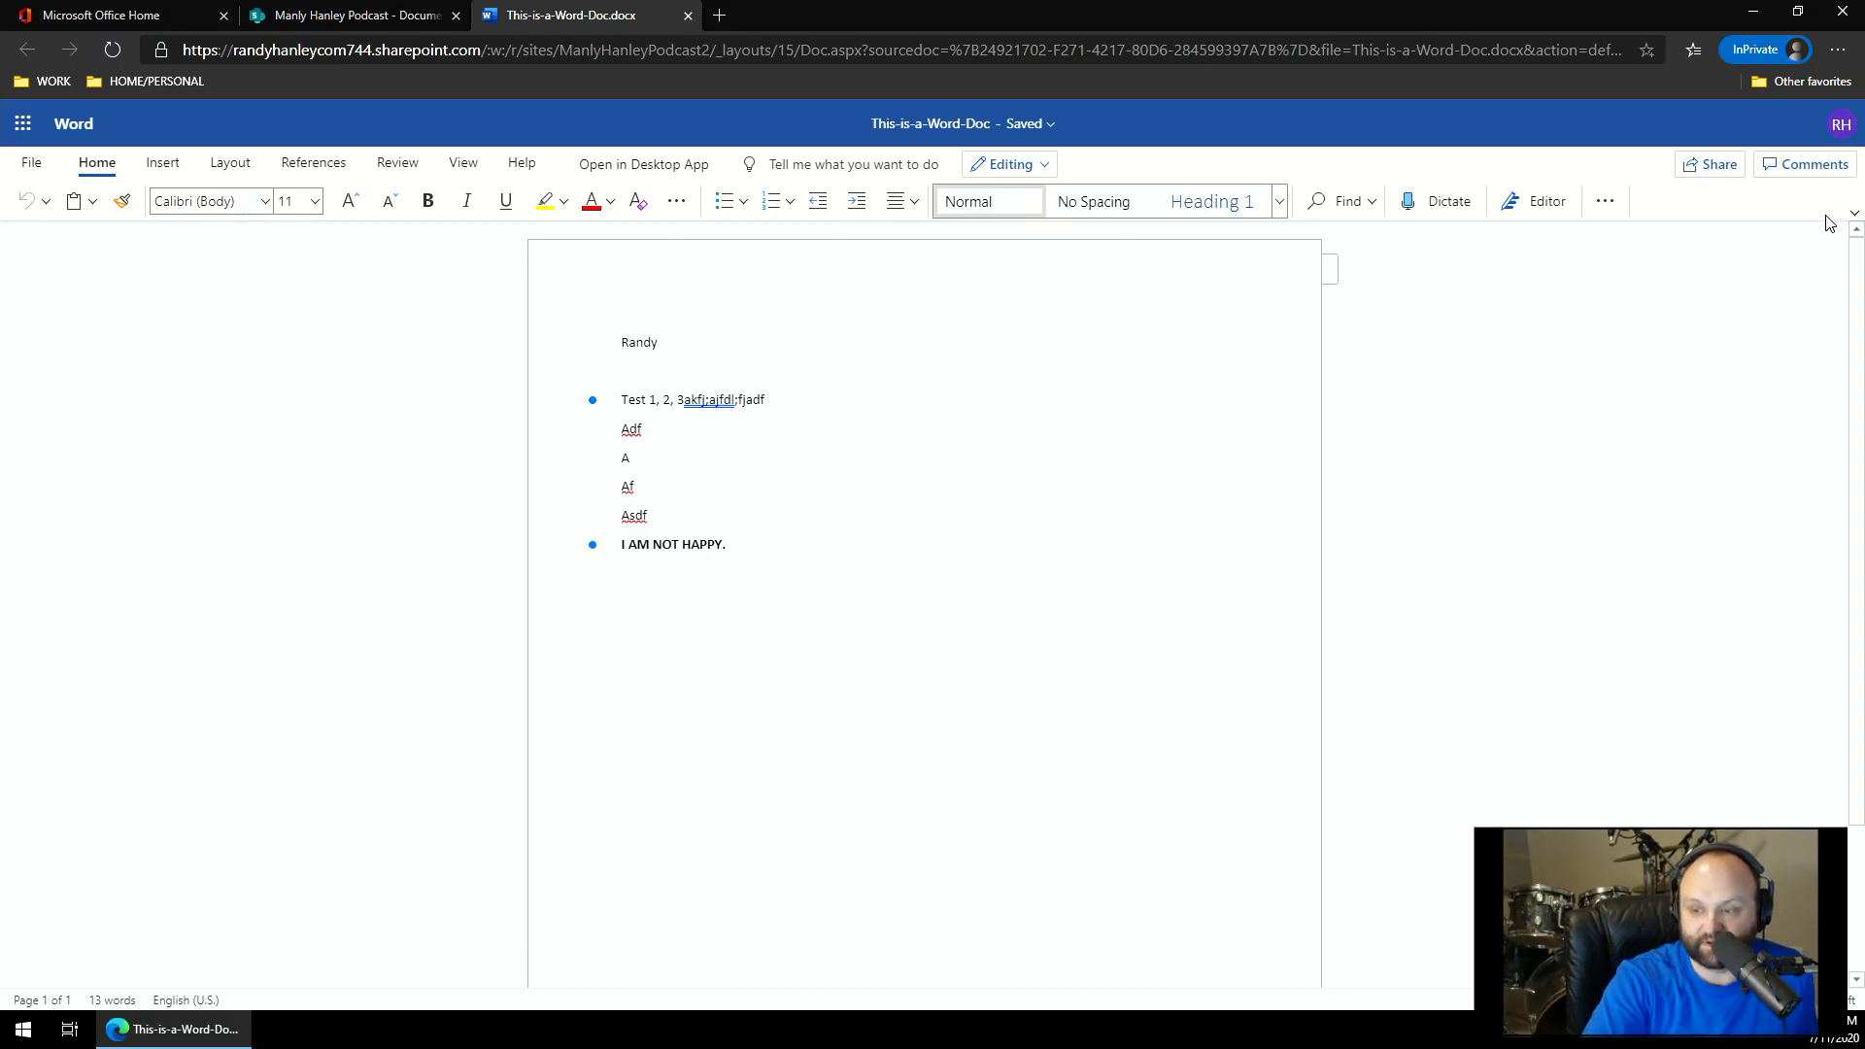
# - Return to the SharePoint document library and show the version history of This-is-a-Word-Doc.docx
pyautogui.click(312, 17)
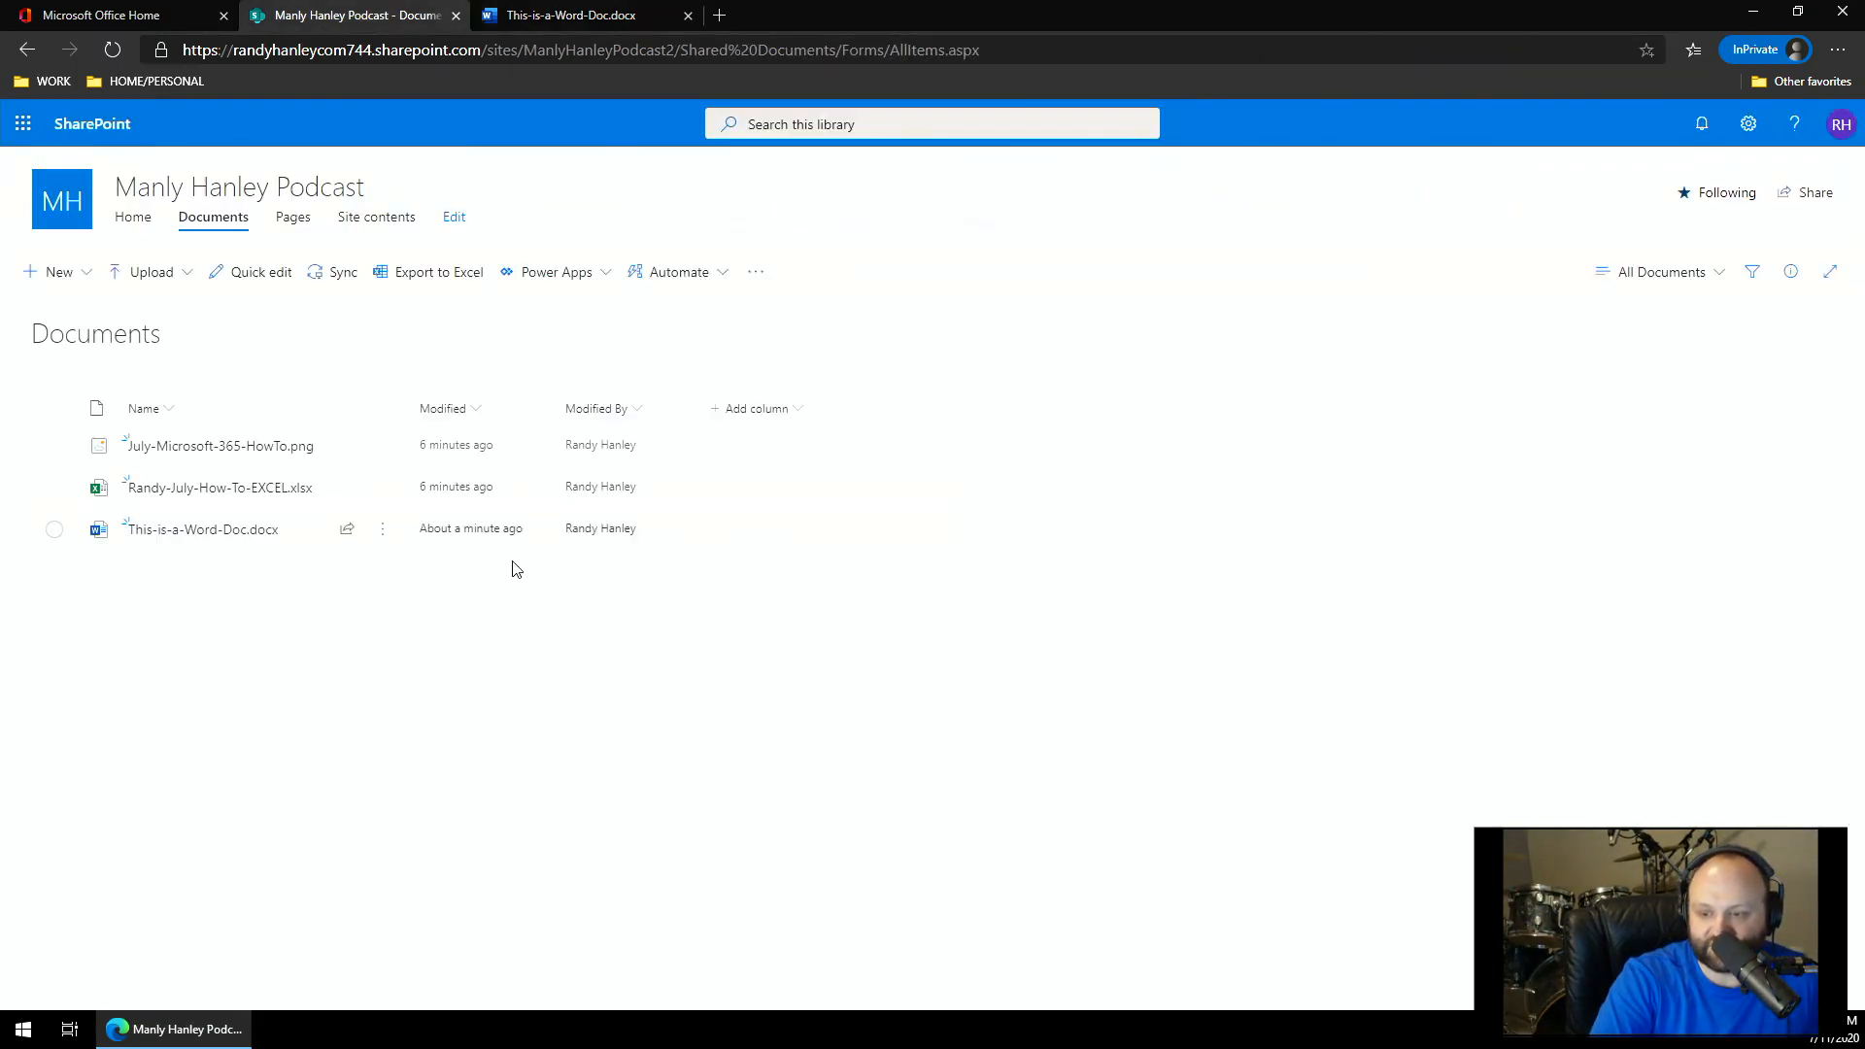
pyautogui.click(640, 409)
pyautogui.click(639, 378)
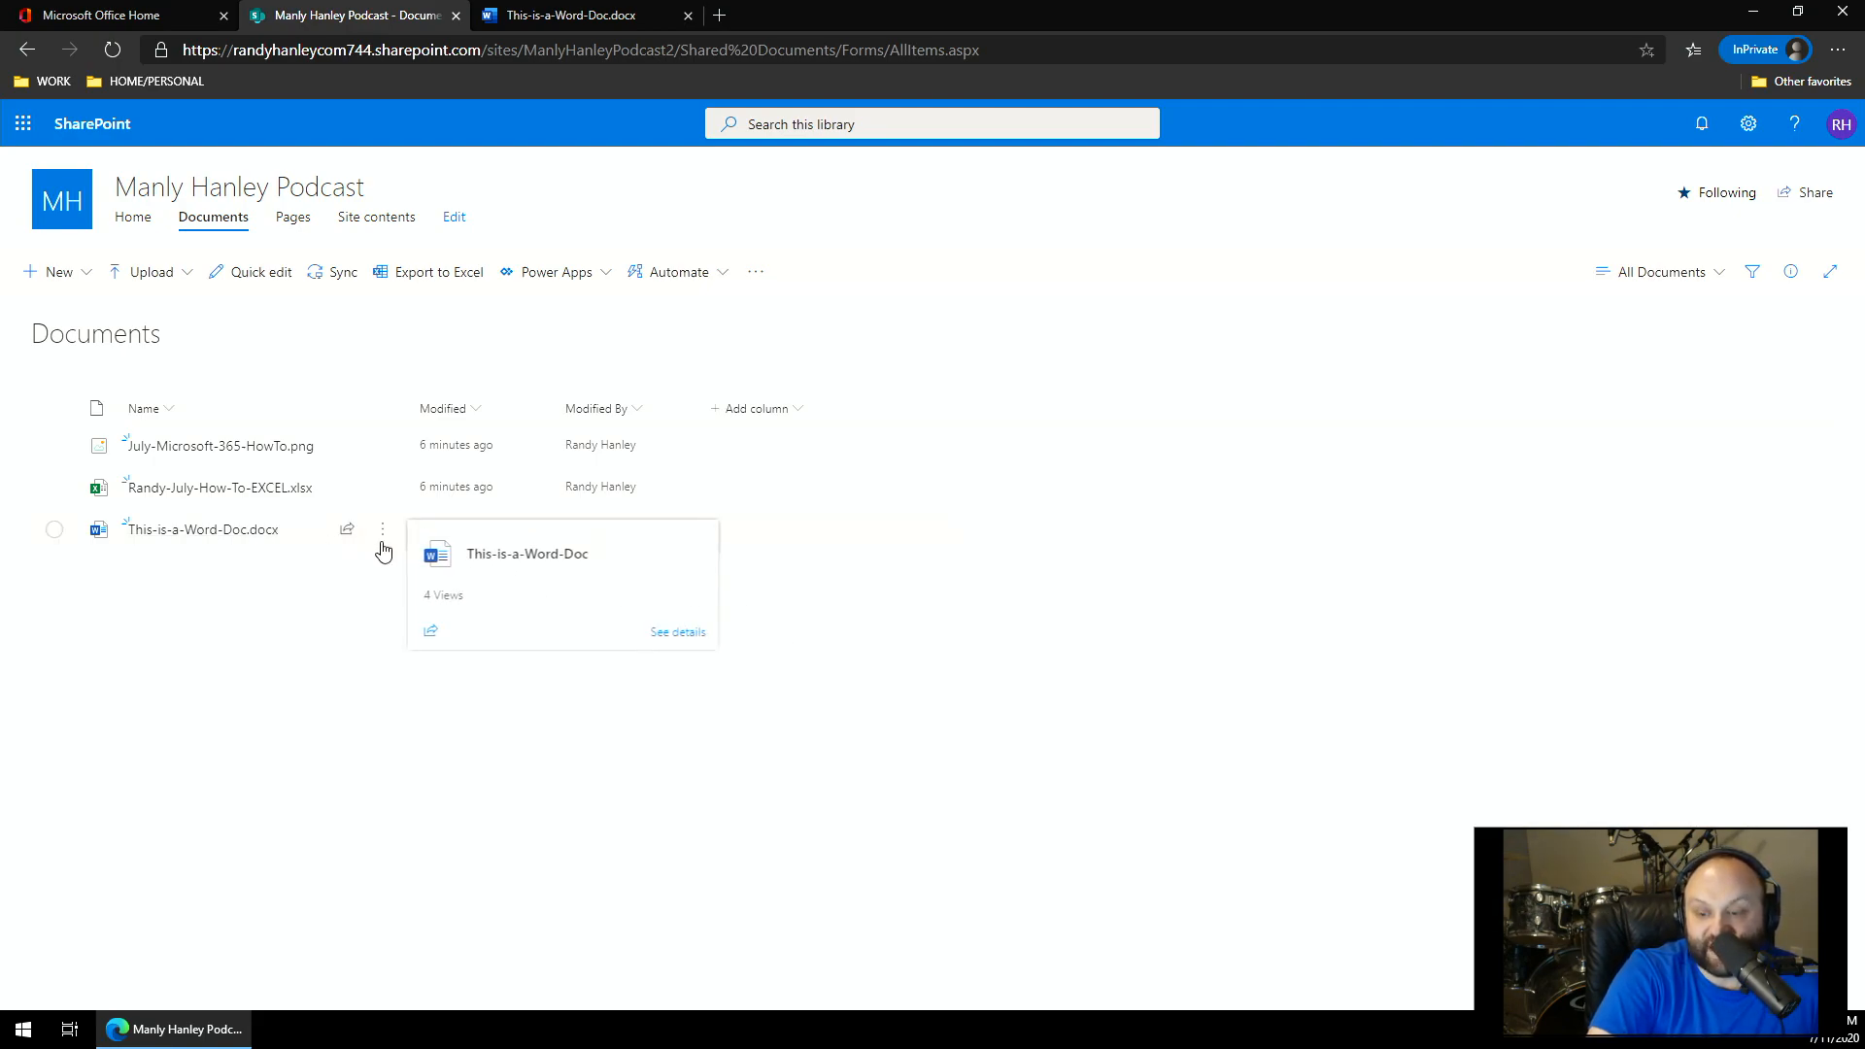
pyautogui.click(384, 540)
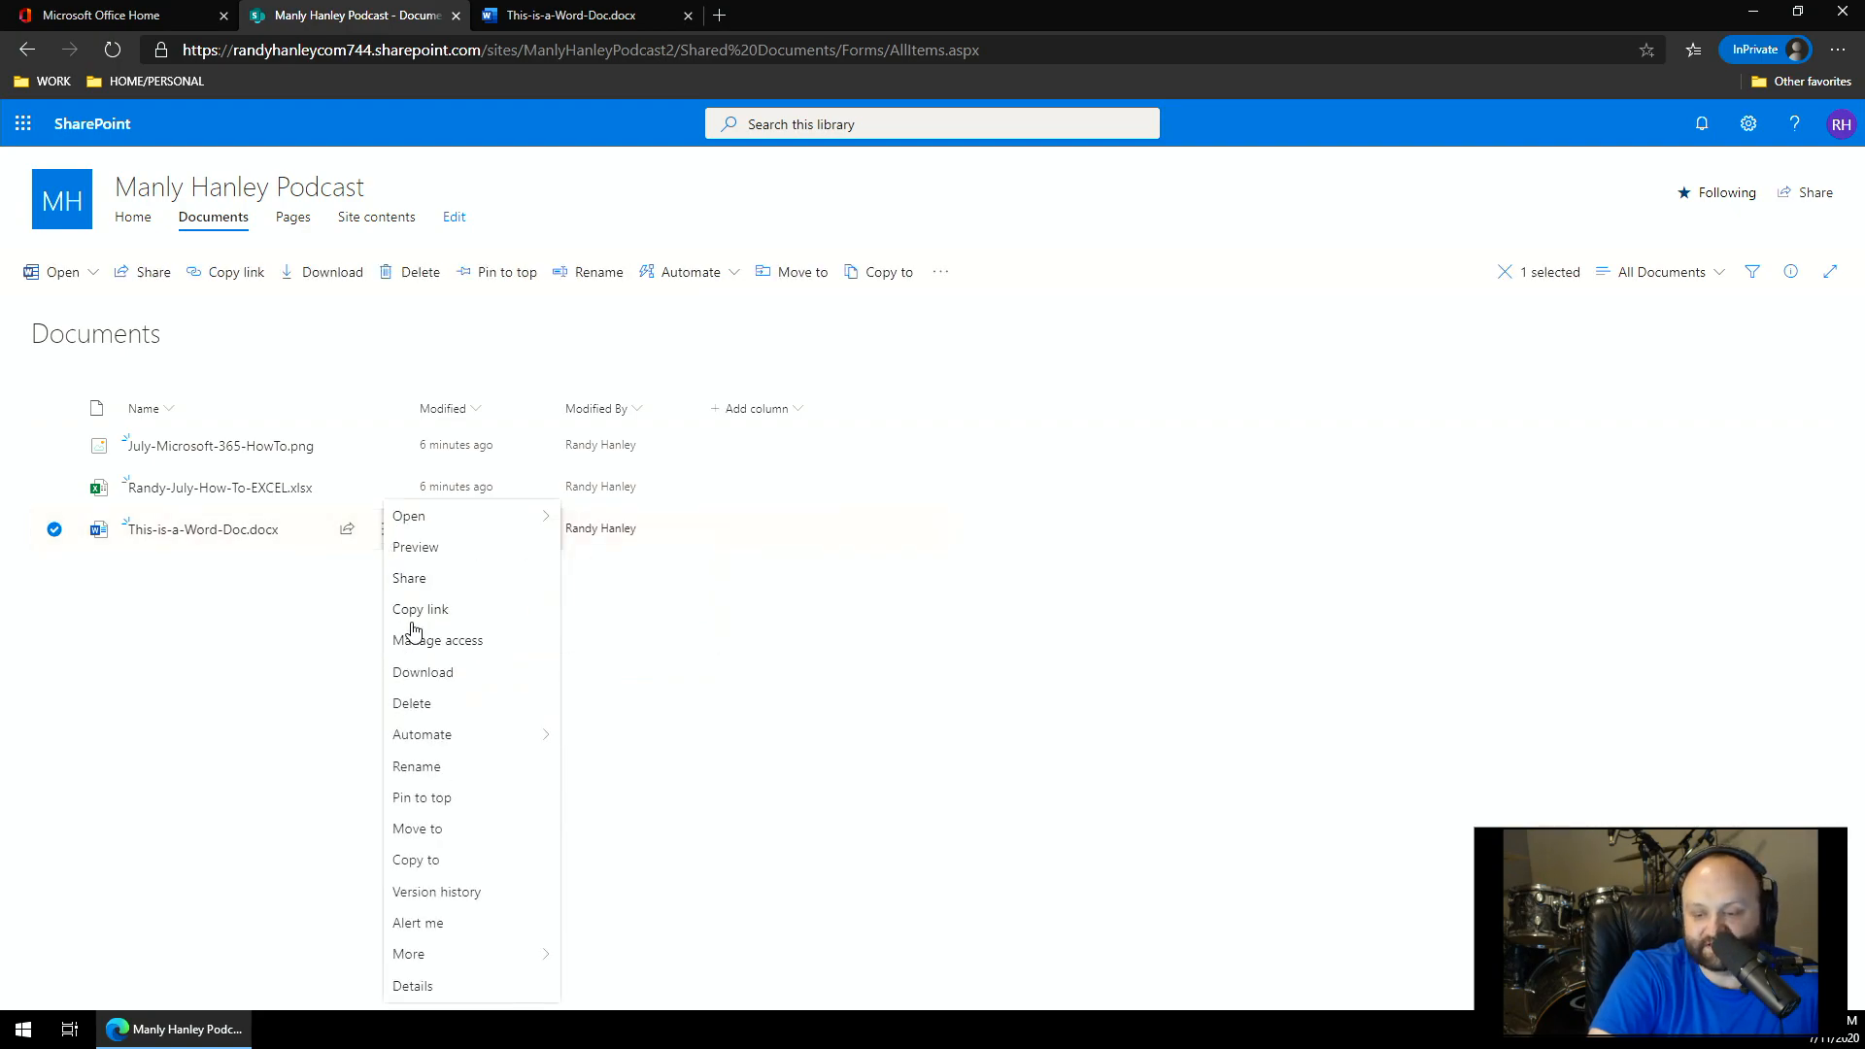
pyautogui.click(437, 892)
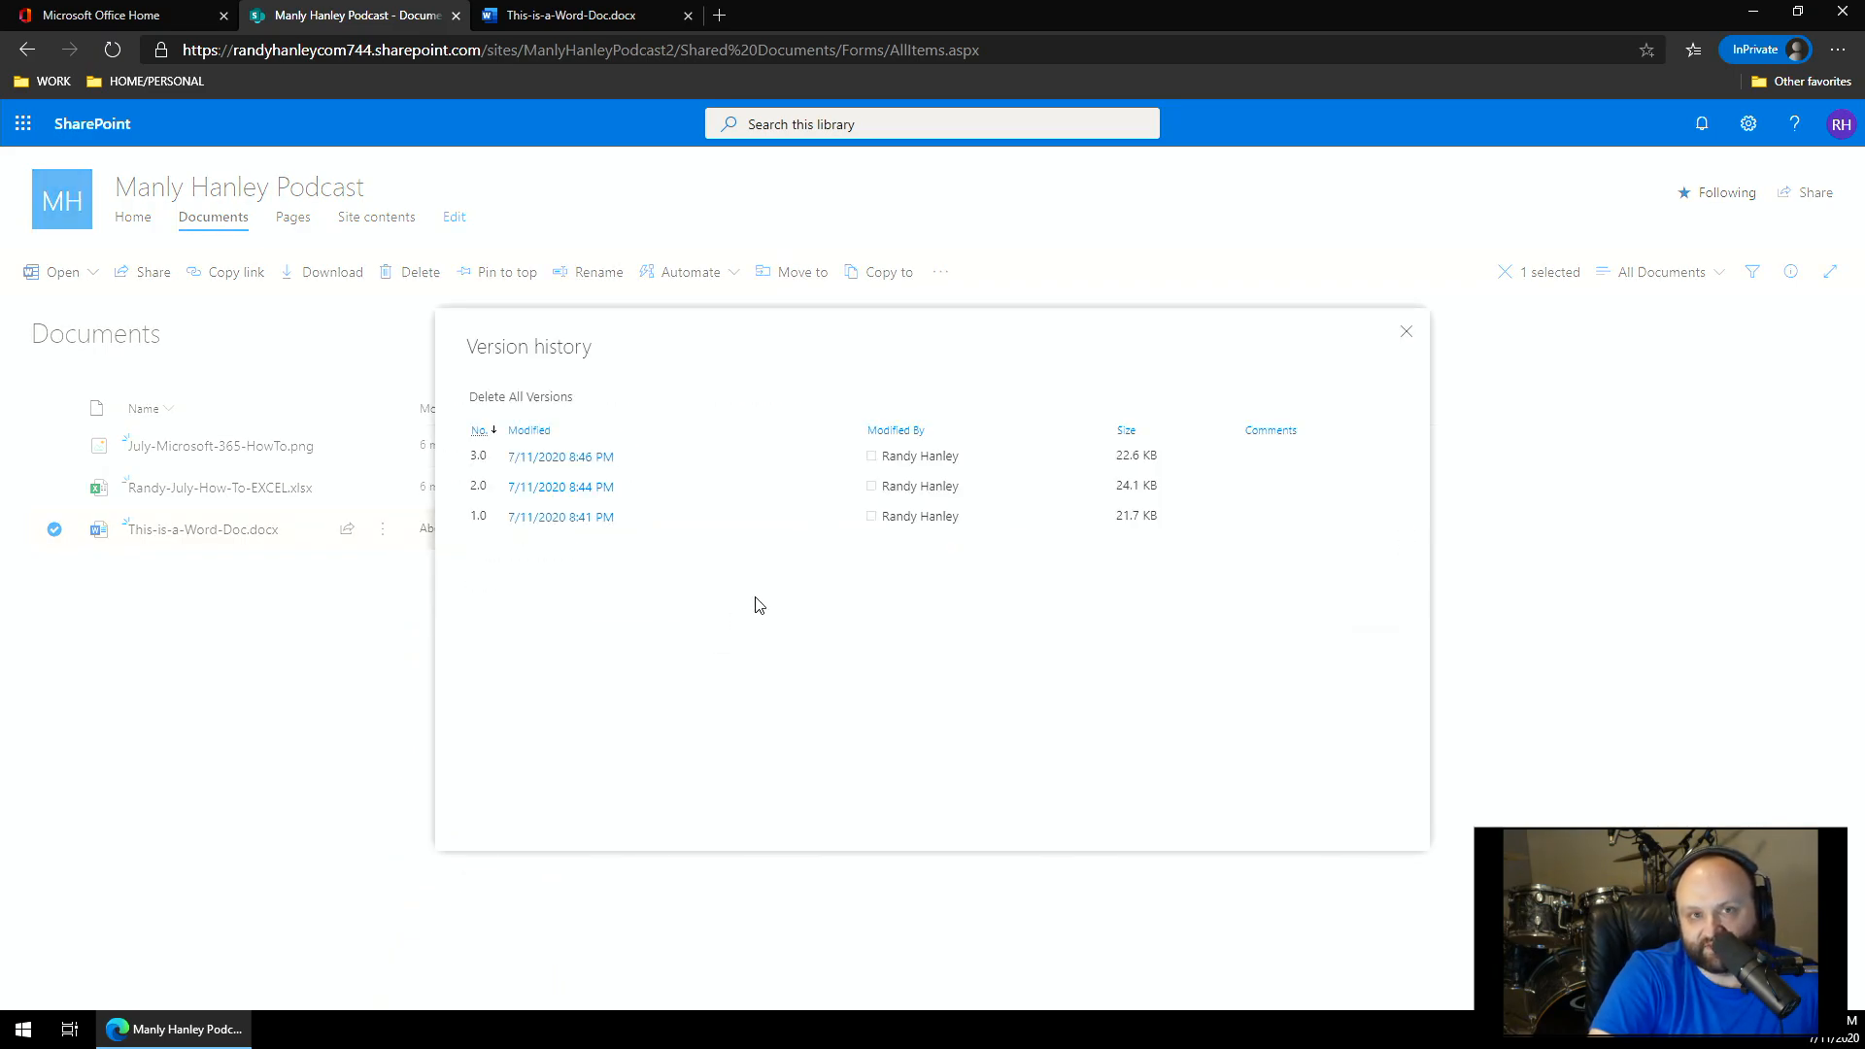
# - Try to restore version 2.0 of the Word document from its version history, then close the version history
pyautogui.moveTo(509, 482)
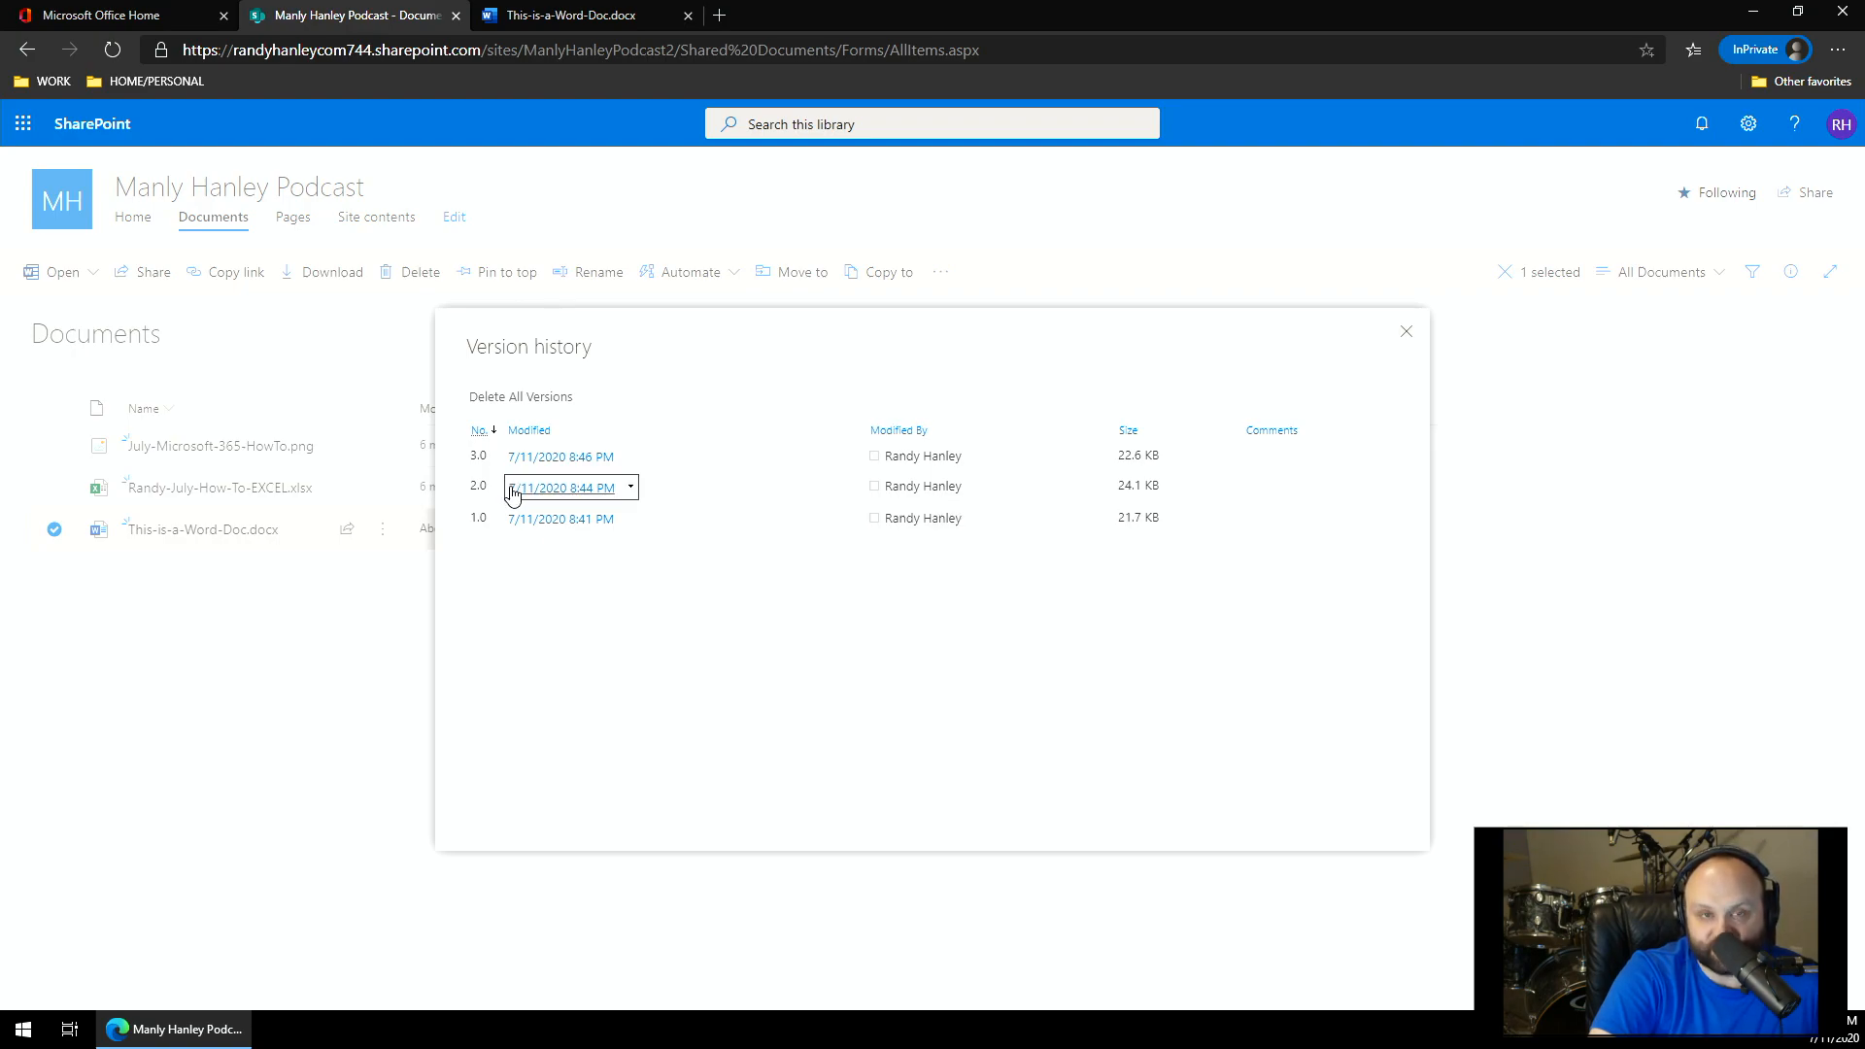
pyautogui.moveTo(537, 516)
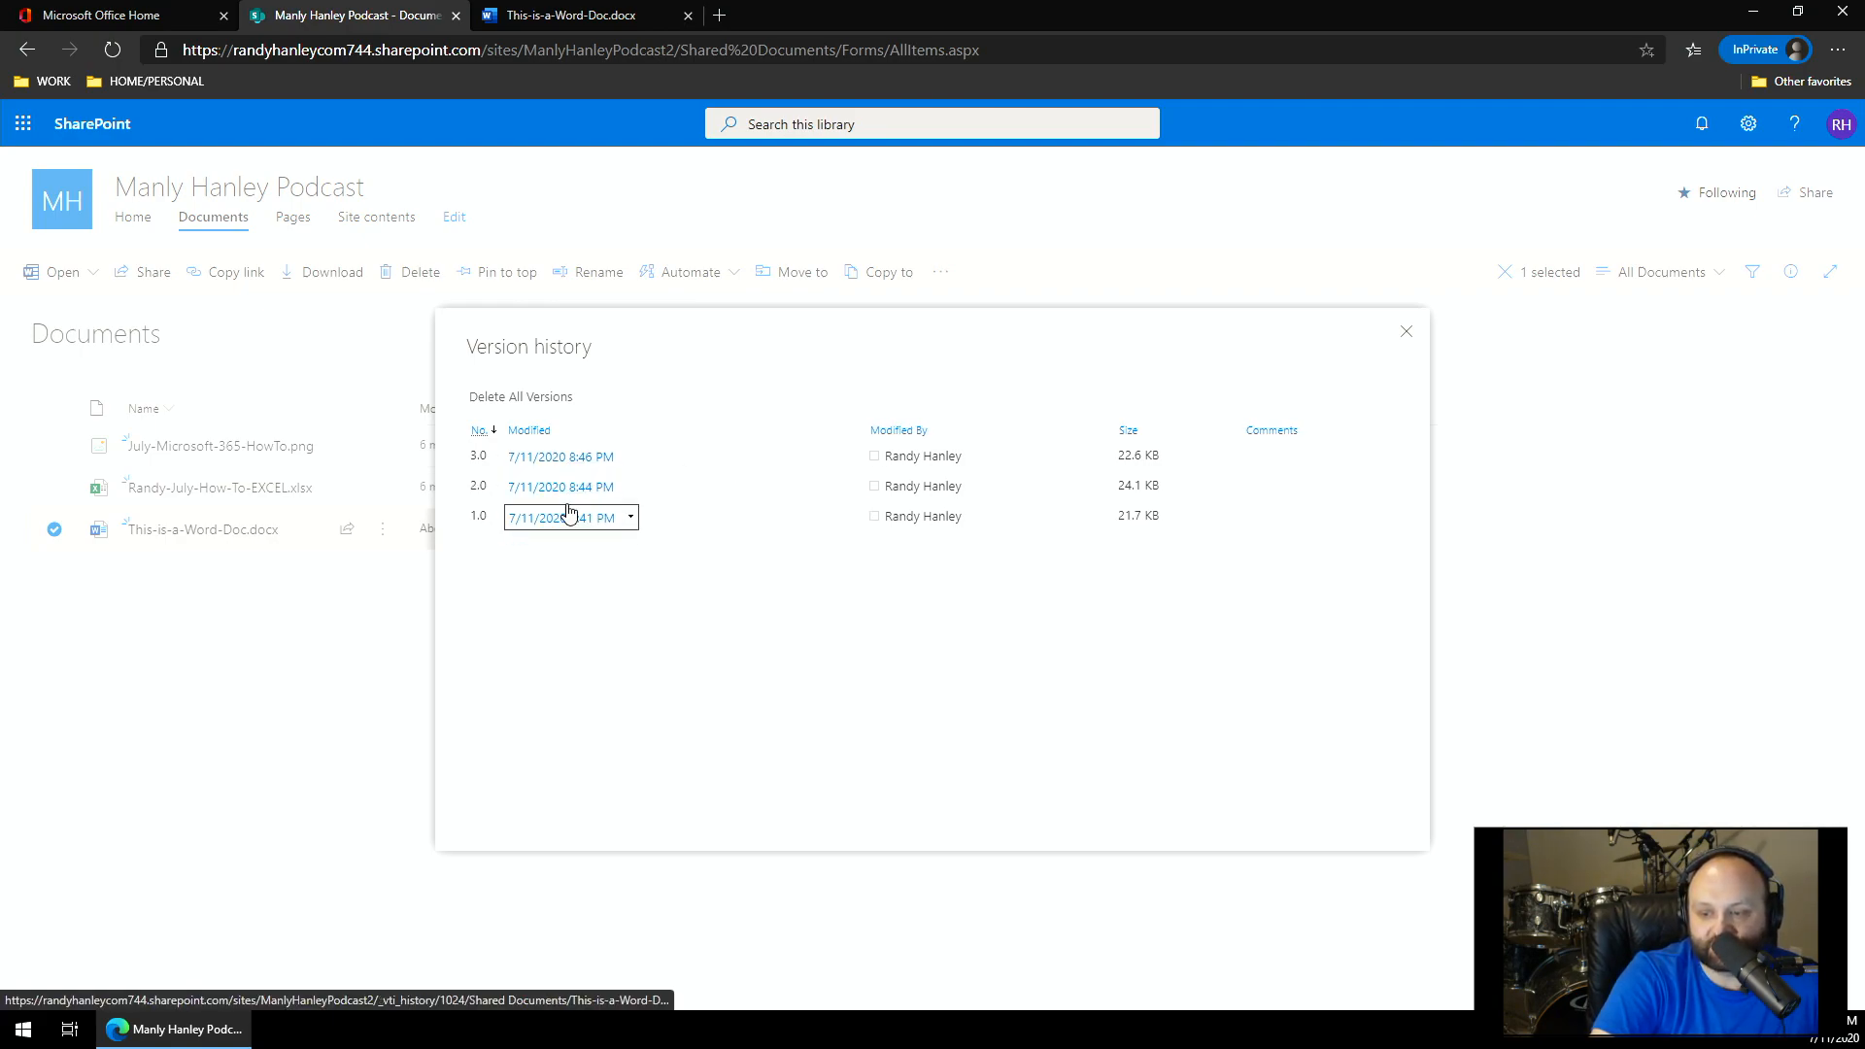
pyautogui.click(630, 456)
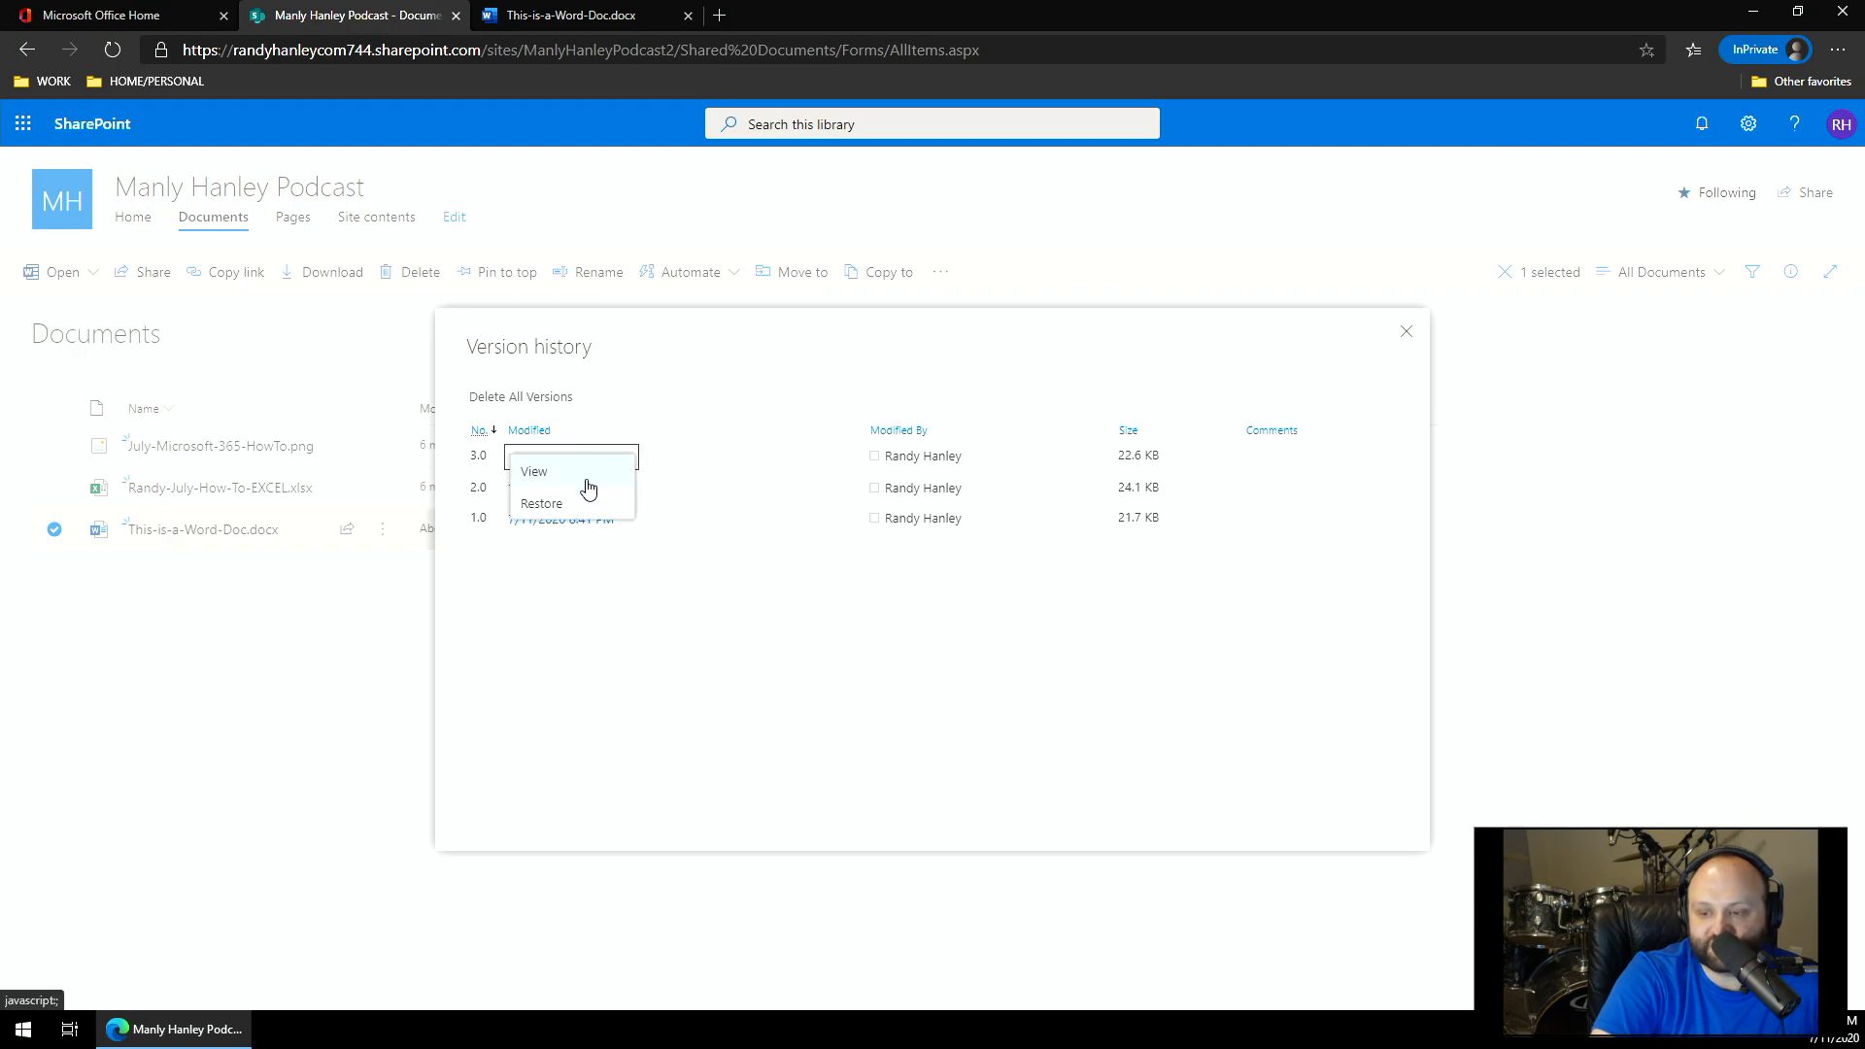
pyautogui.click(637, 629)
pyautogui.click(628, 492)
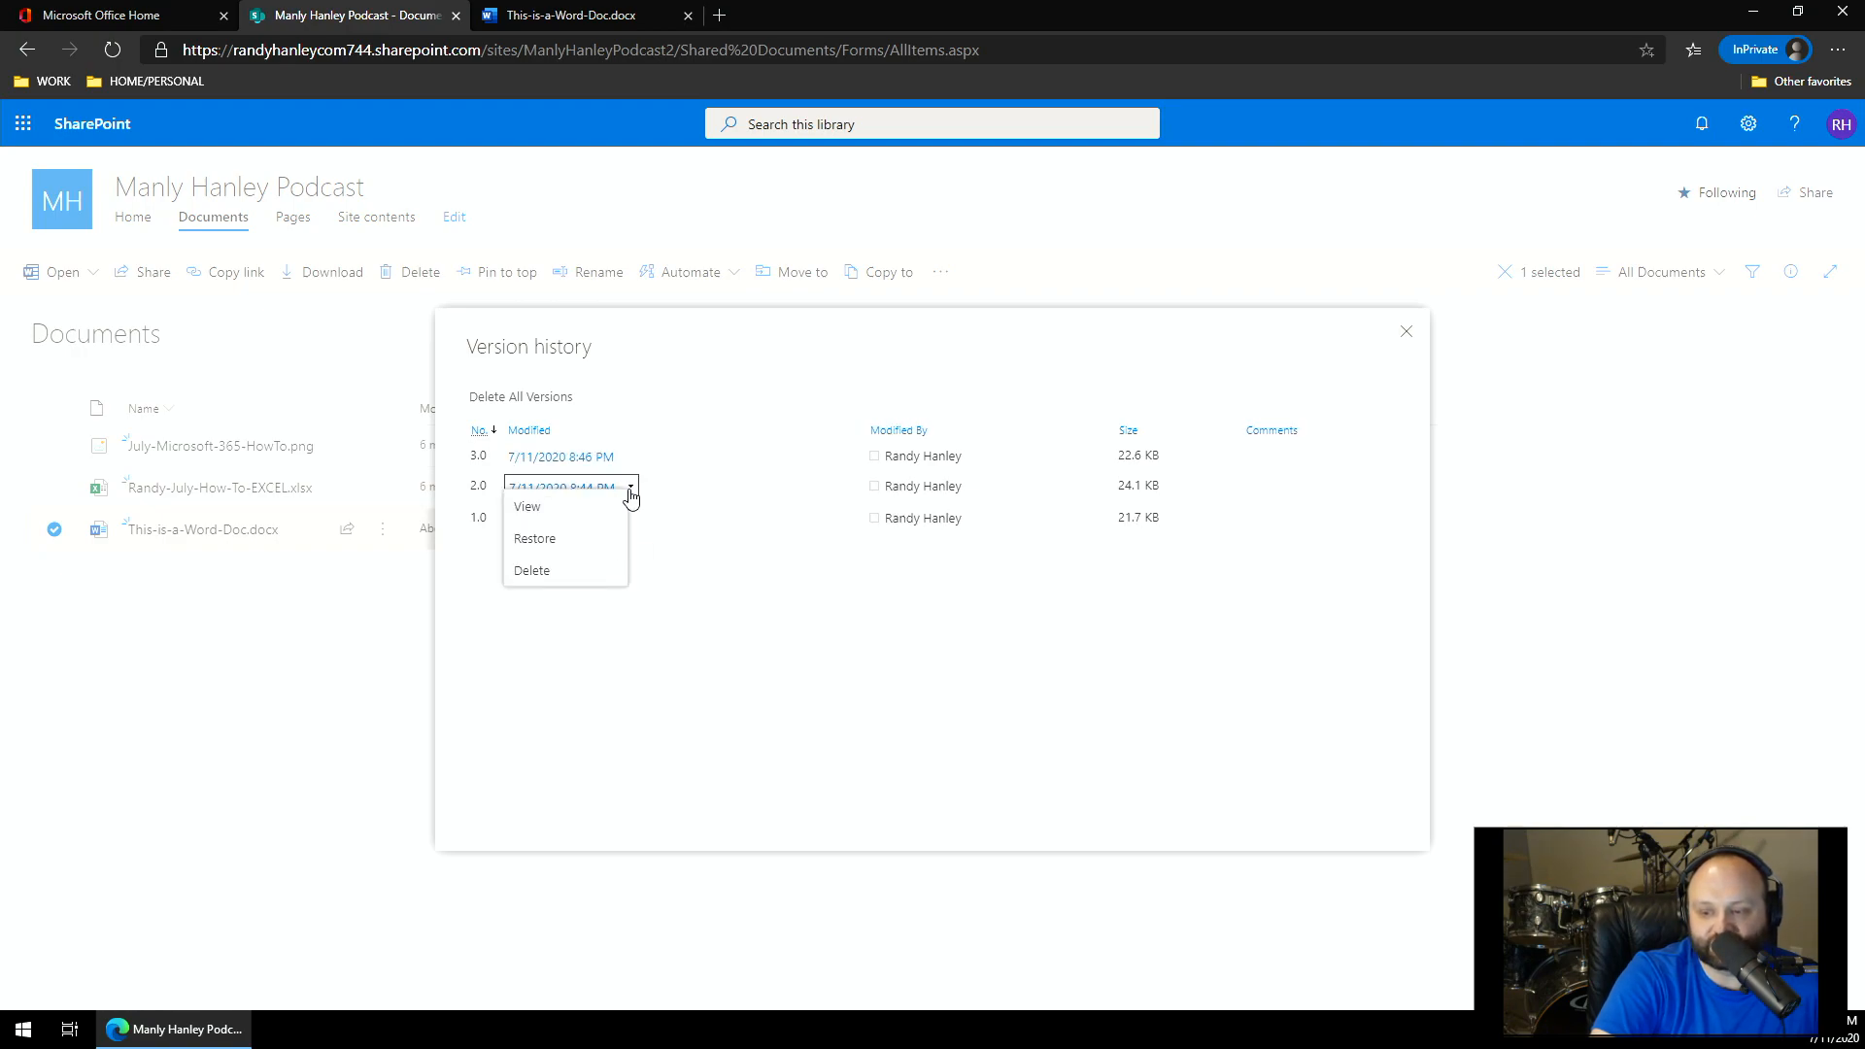
pyautogui.click(552, 539)
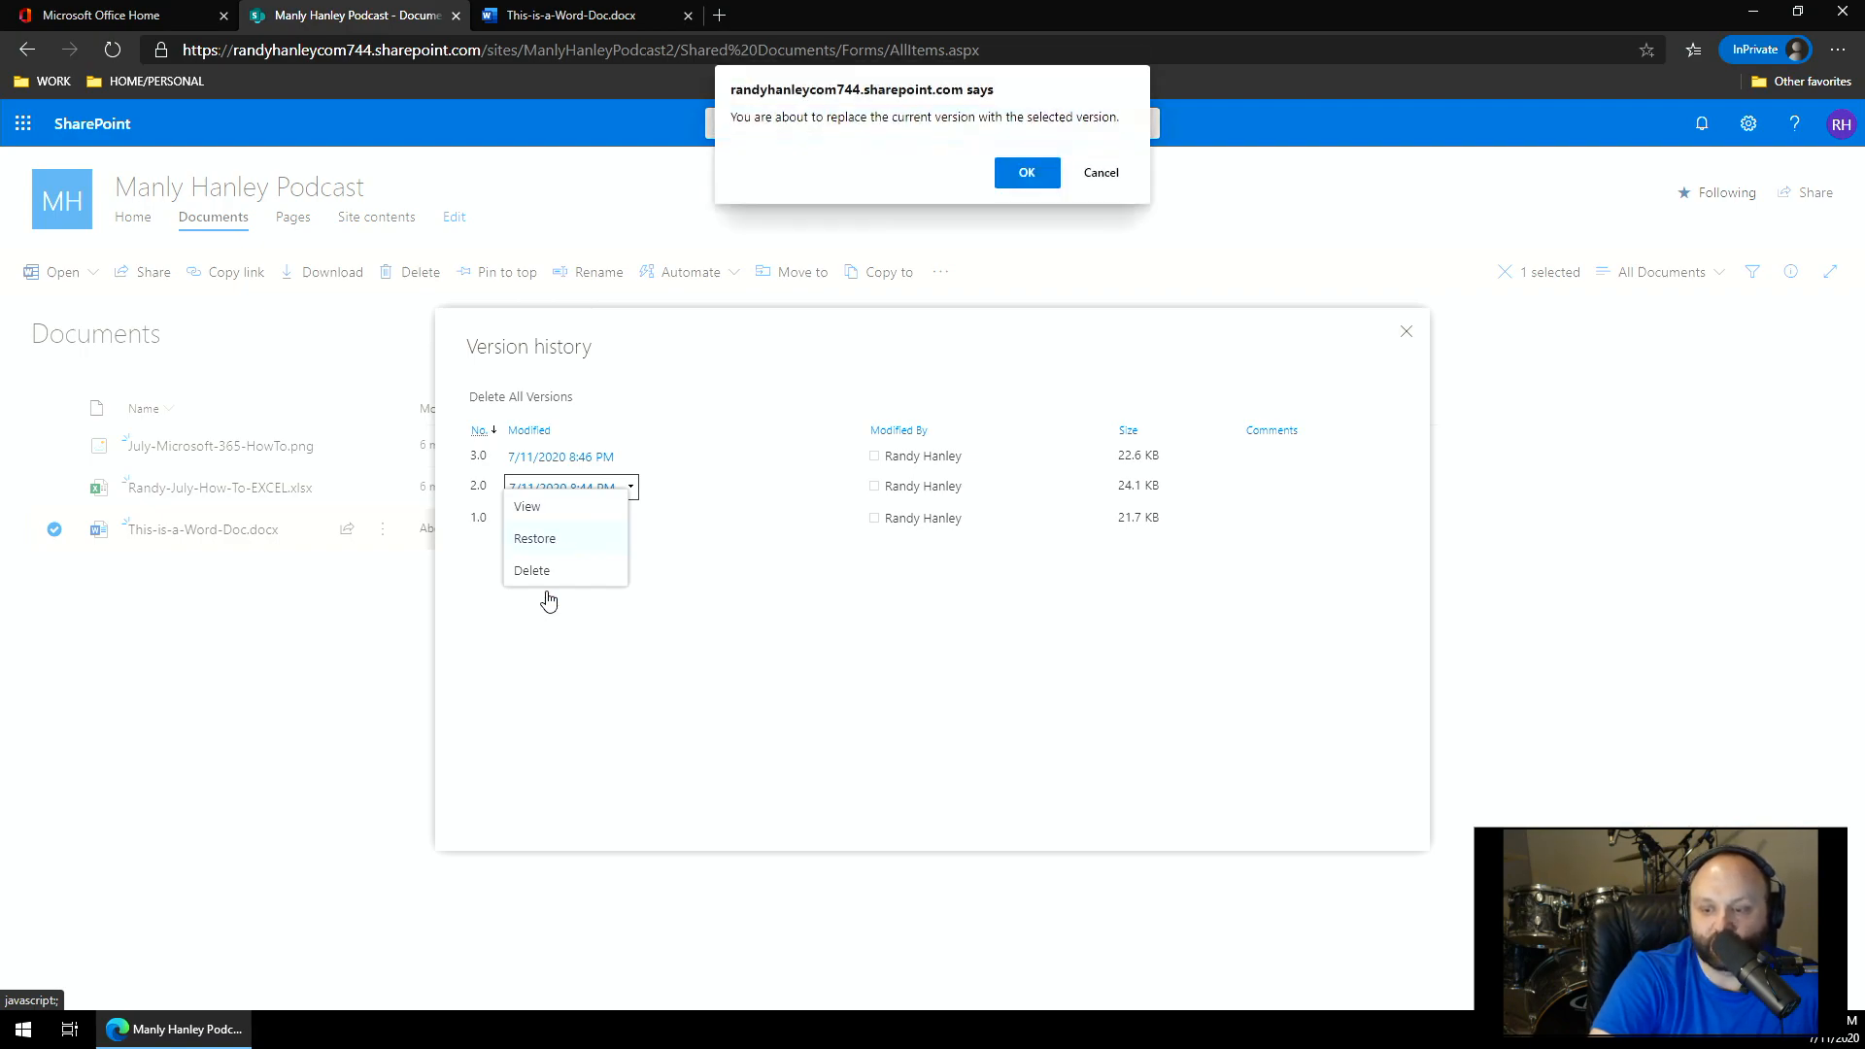
pyautogui.click(1013, 191)
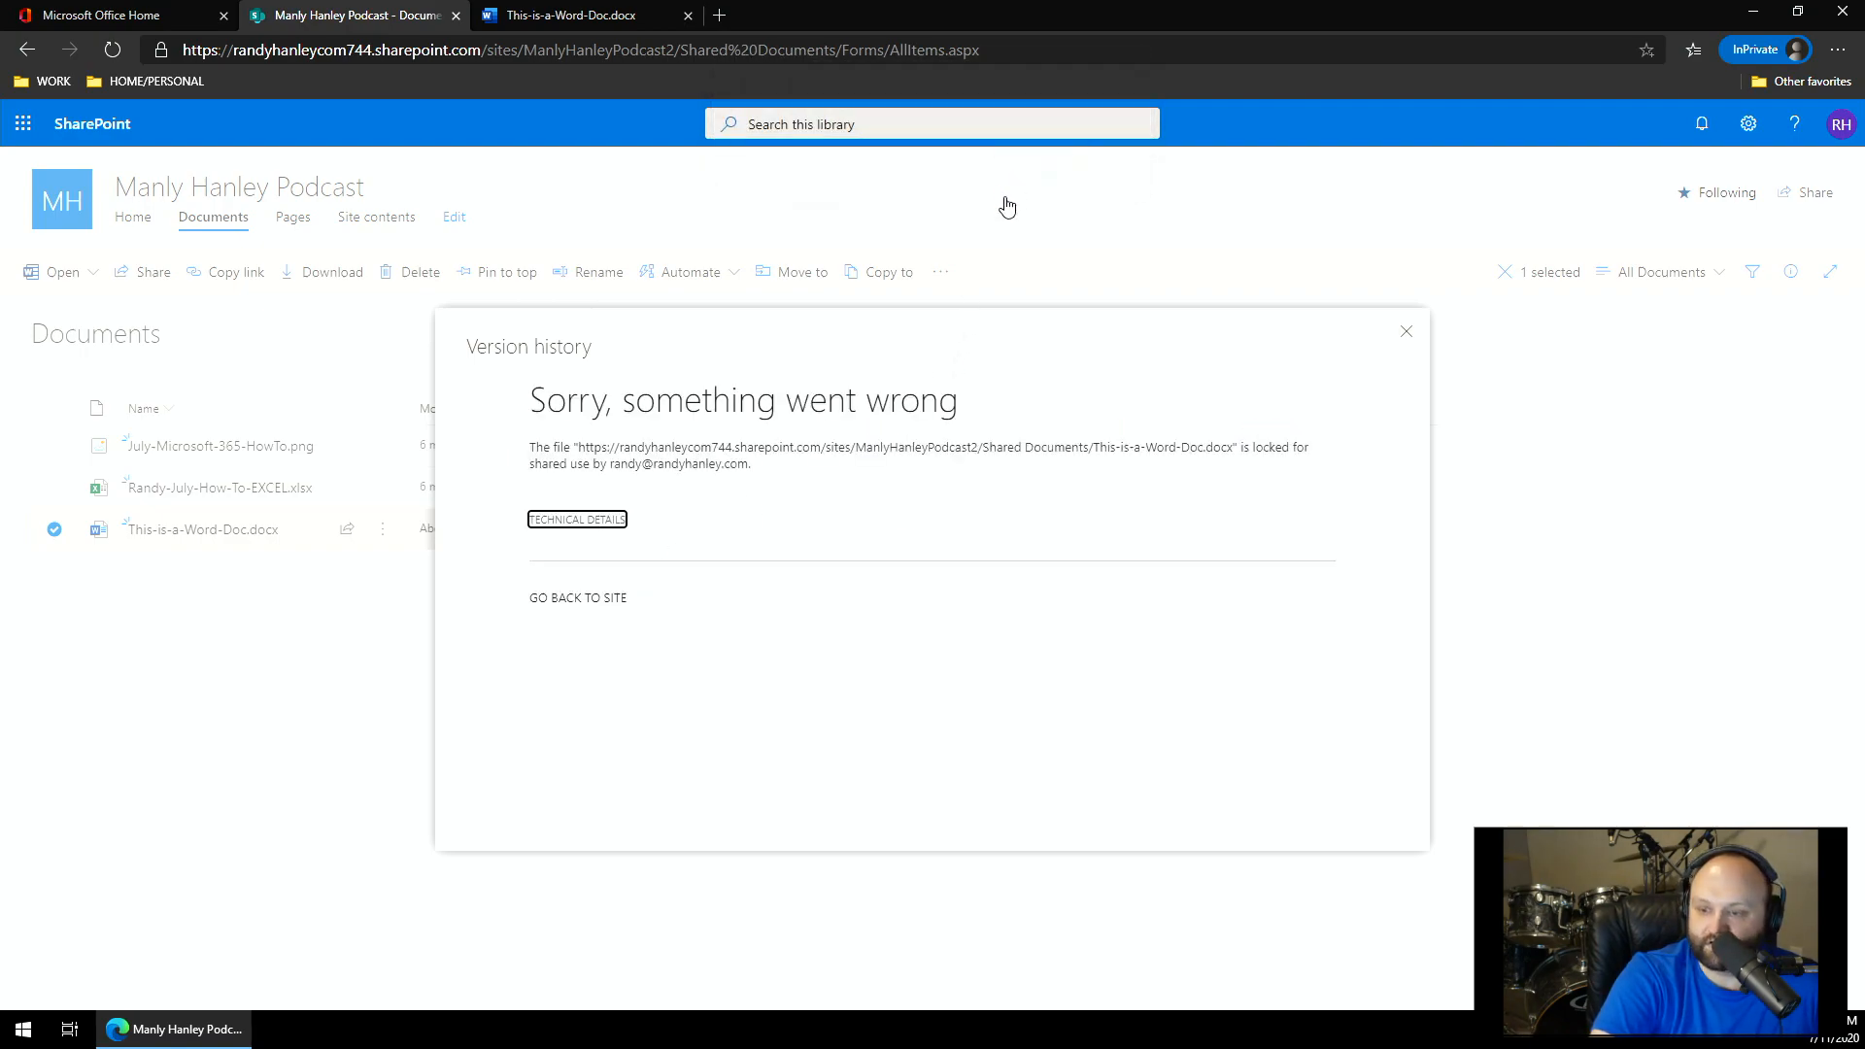
pyautogui.click(1405, 332)
# - Reopen the version history of This-is-a-Word-Doc.docx and open version 2.0 in the desktop Word app
pyautogui.click(382, 529)
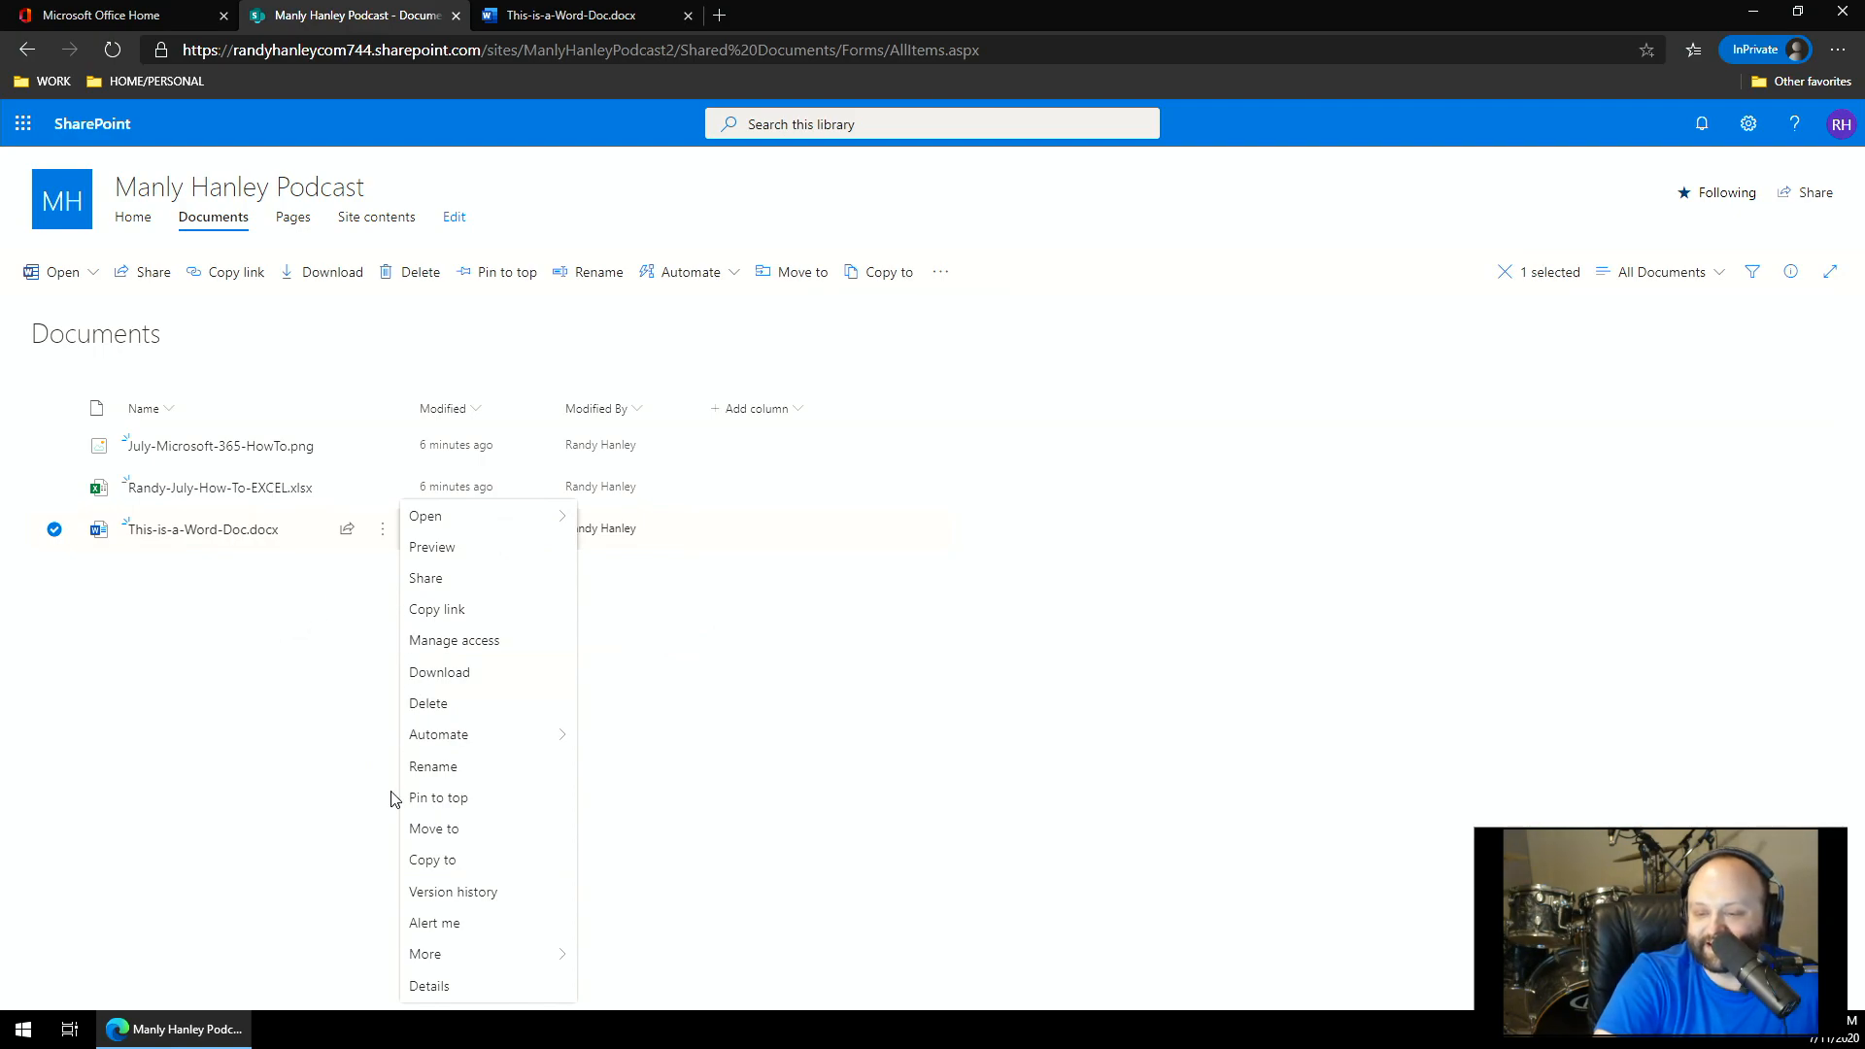
pyautogui.click(448, 902)
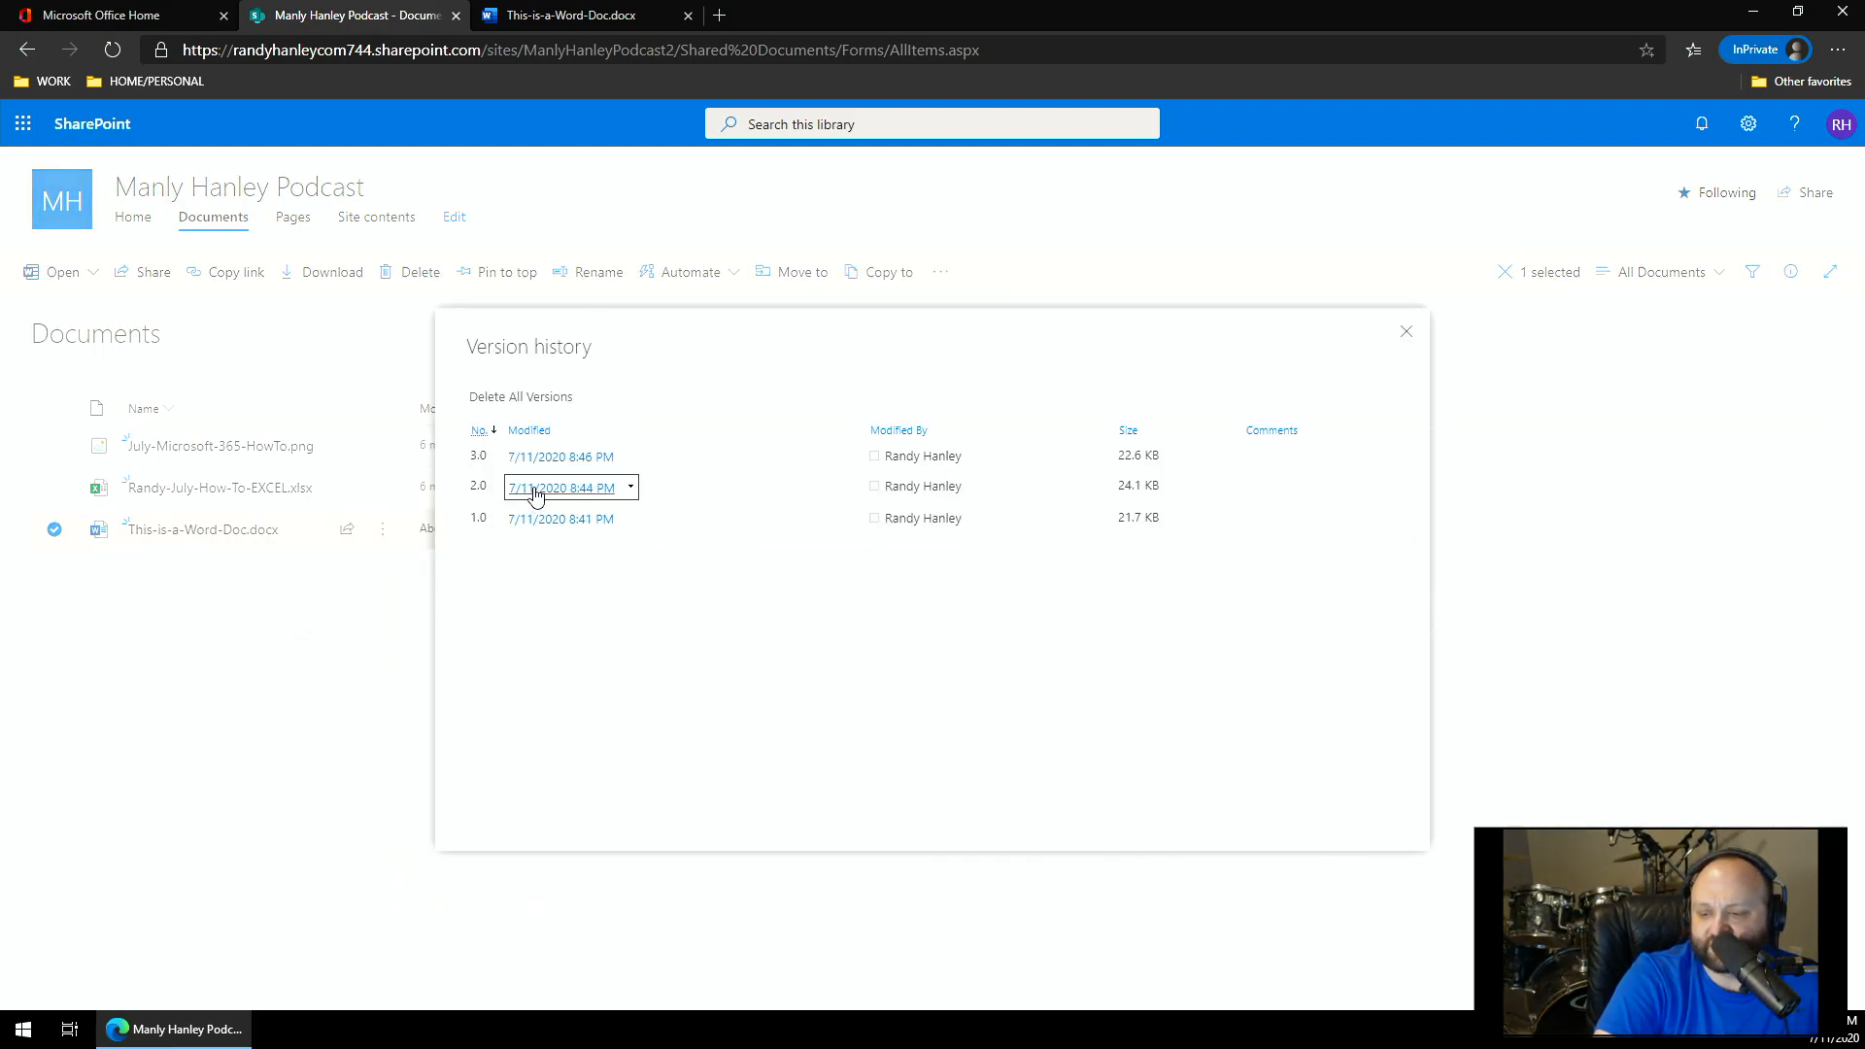
pyautogui.click(535, 494)
pyautogui.click(1027, 201)
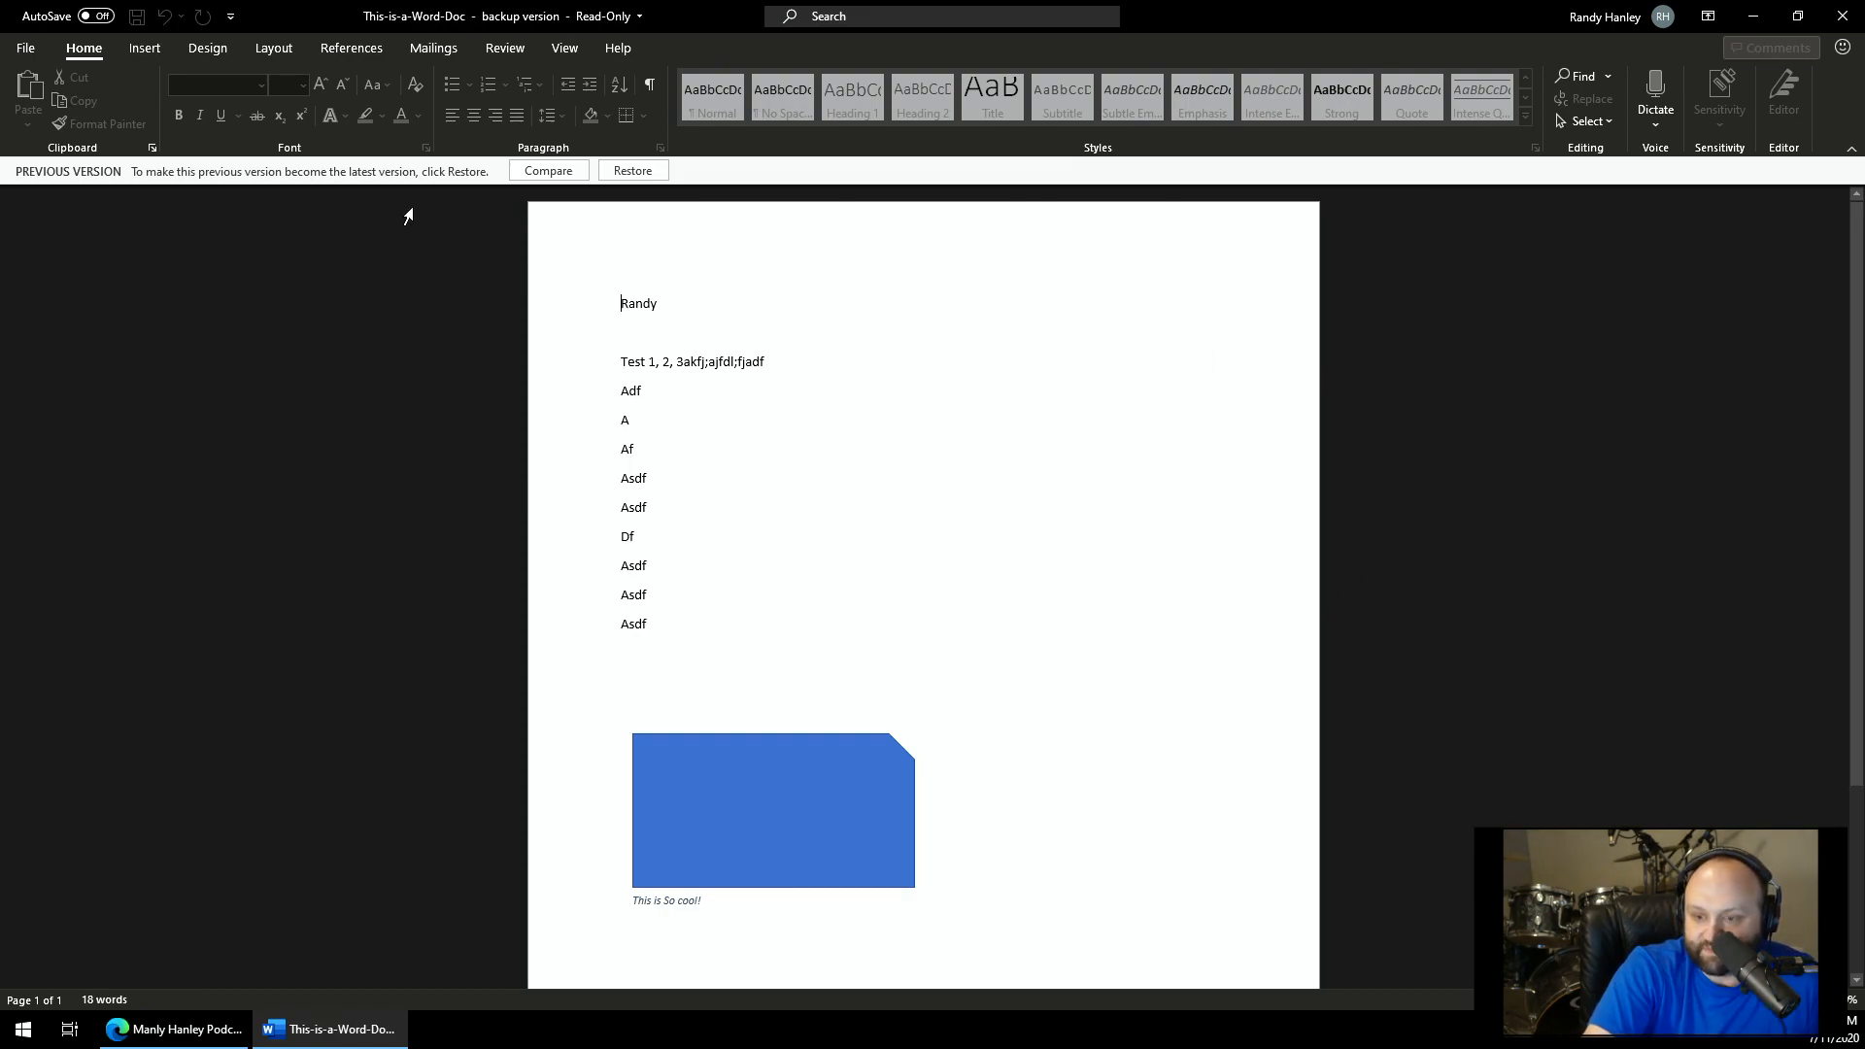
# - Compare version 2.0 of the Word document with its latest version and examine the listed revisions
pyautogui.click(549, 171)
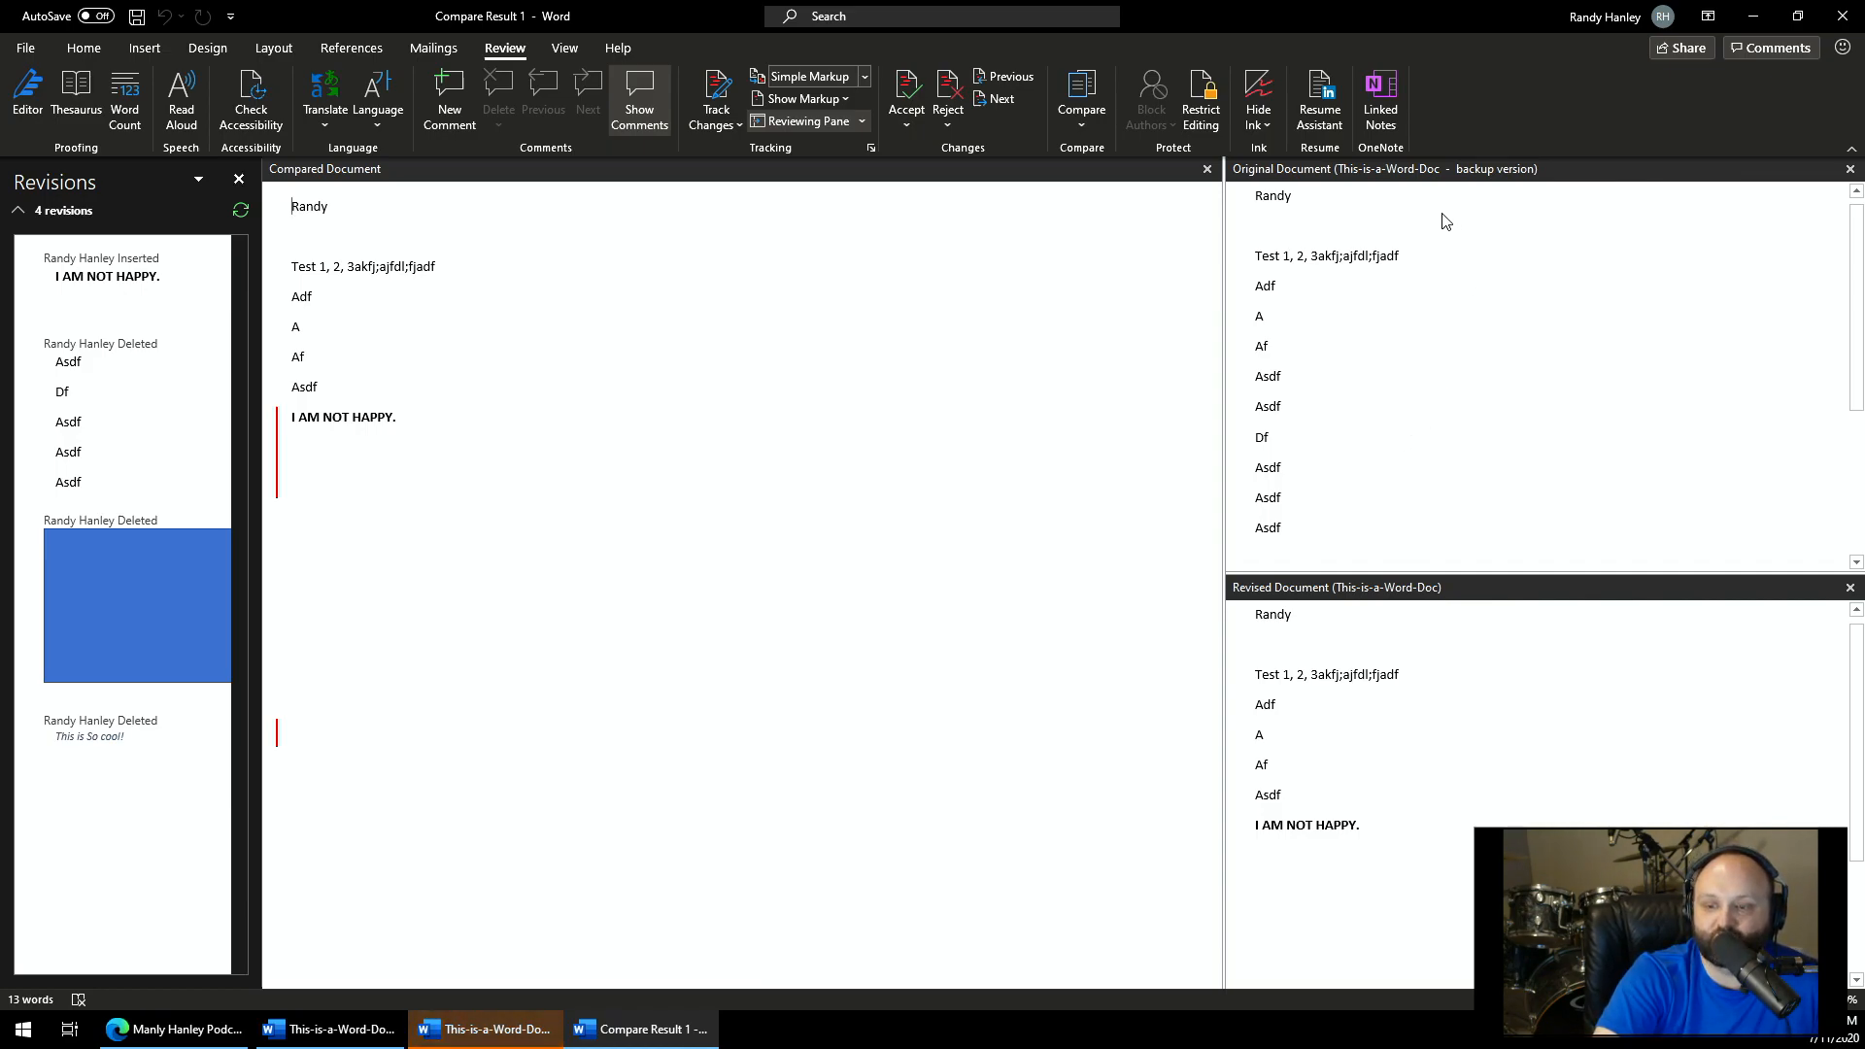
pyautogui.click(1423, 316)
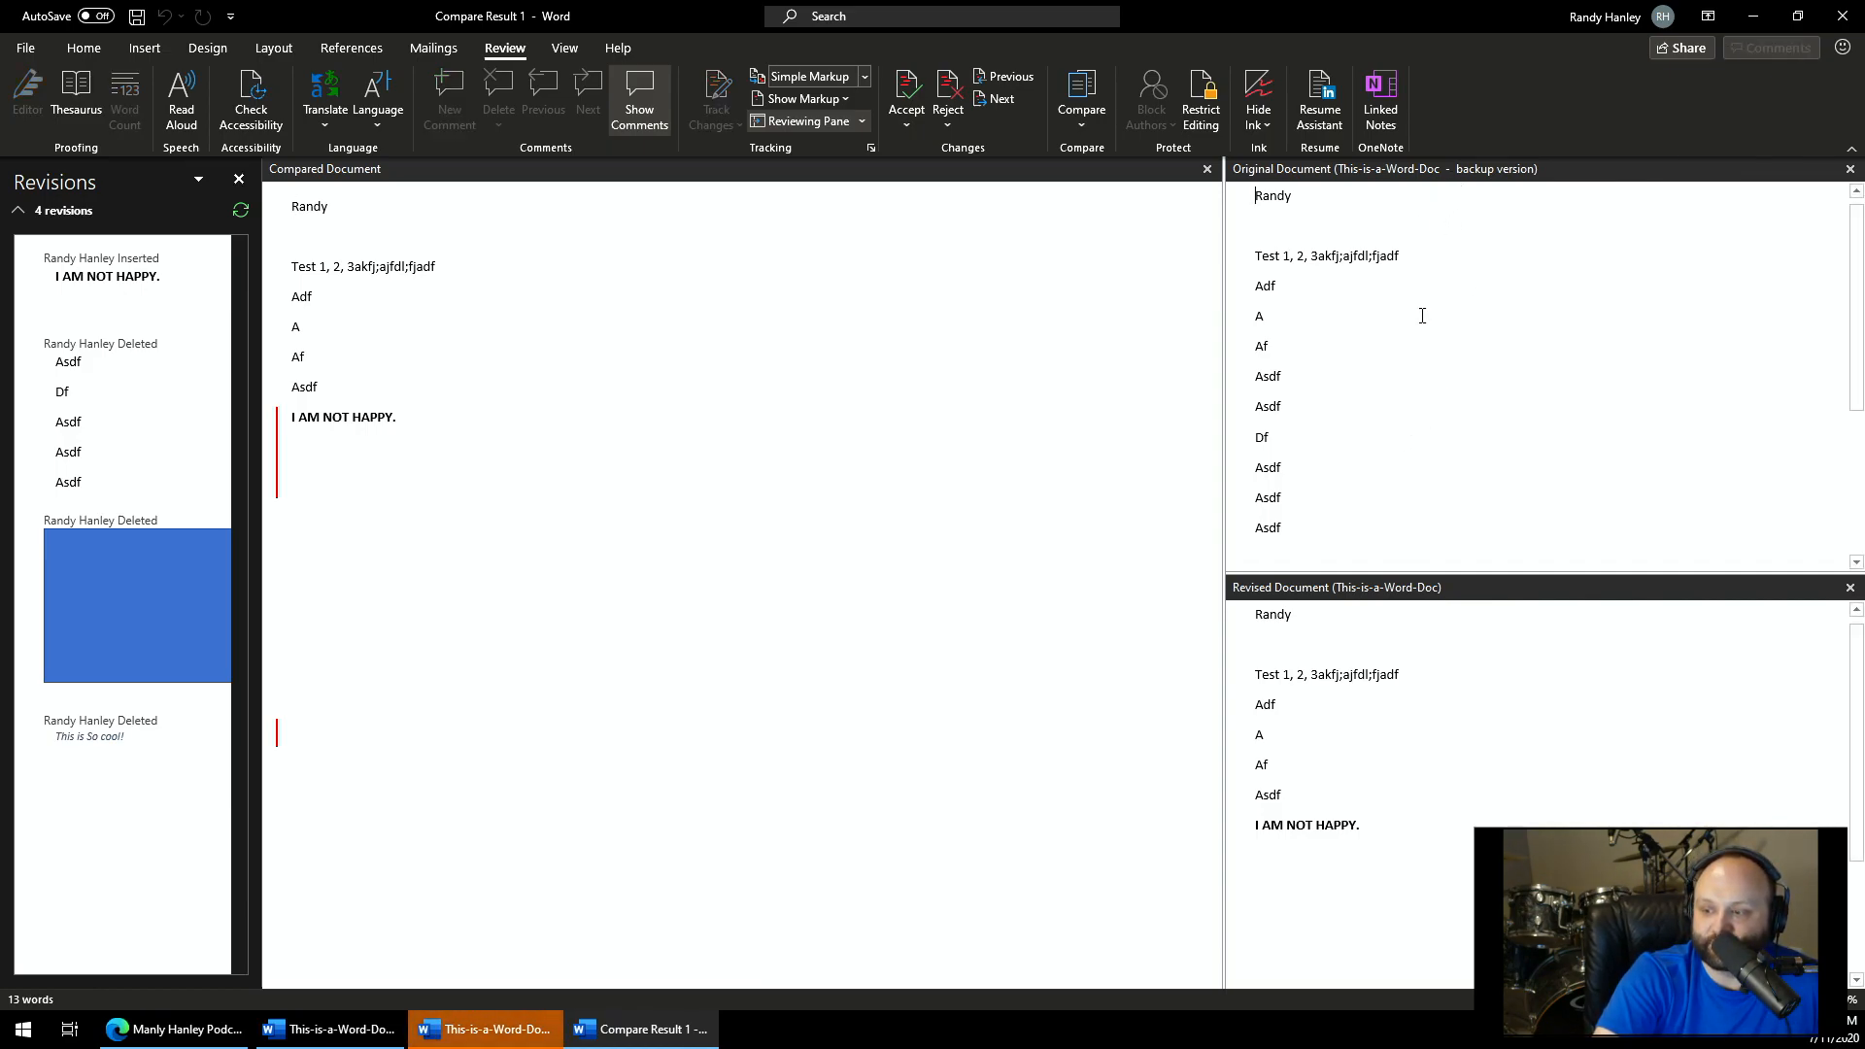
pyautogui.click(201, 180)
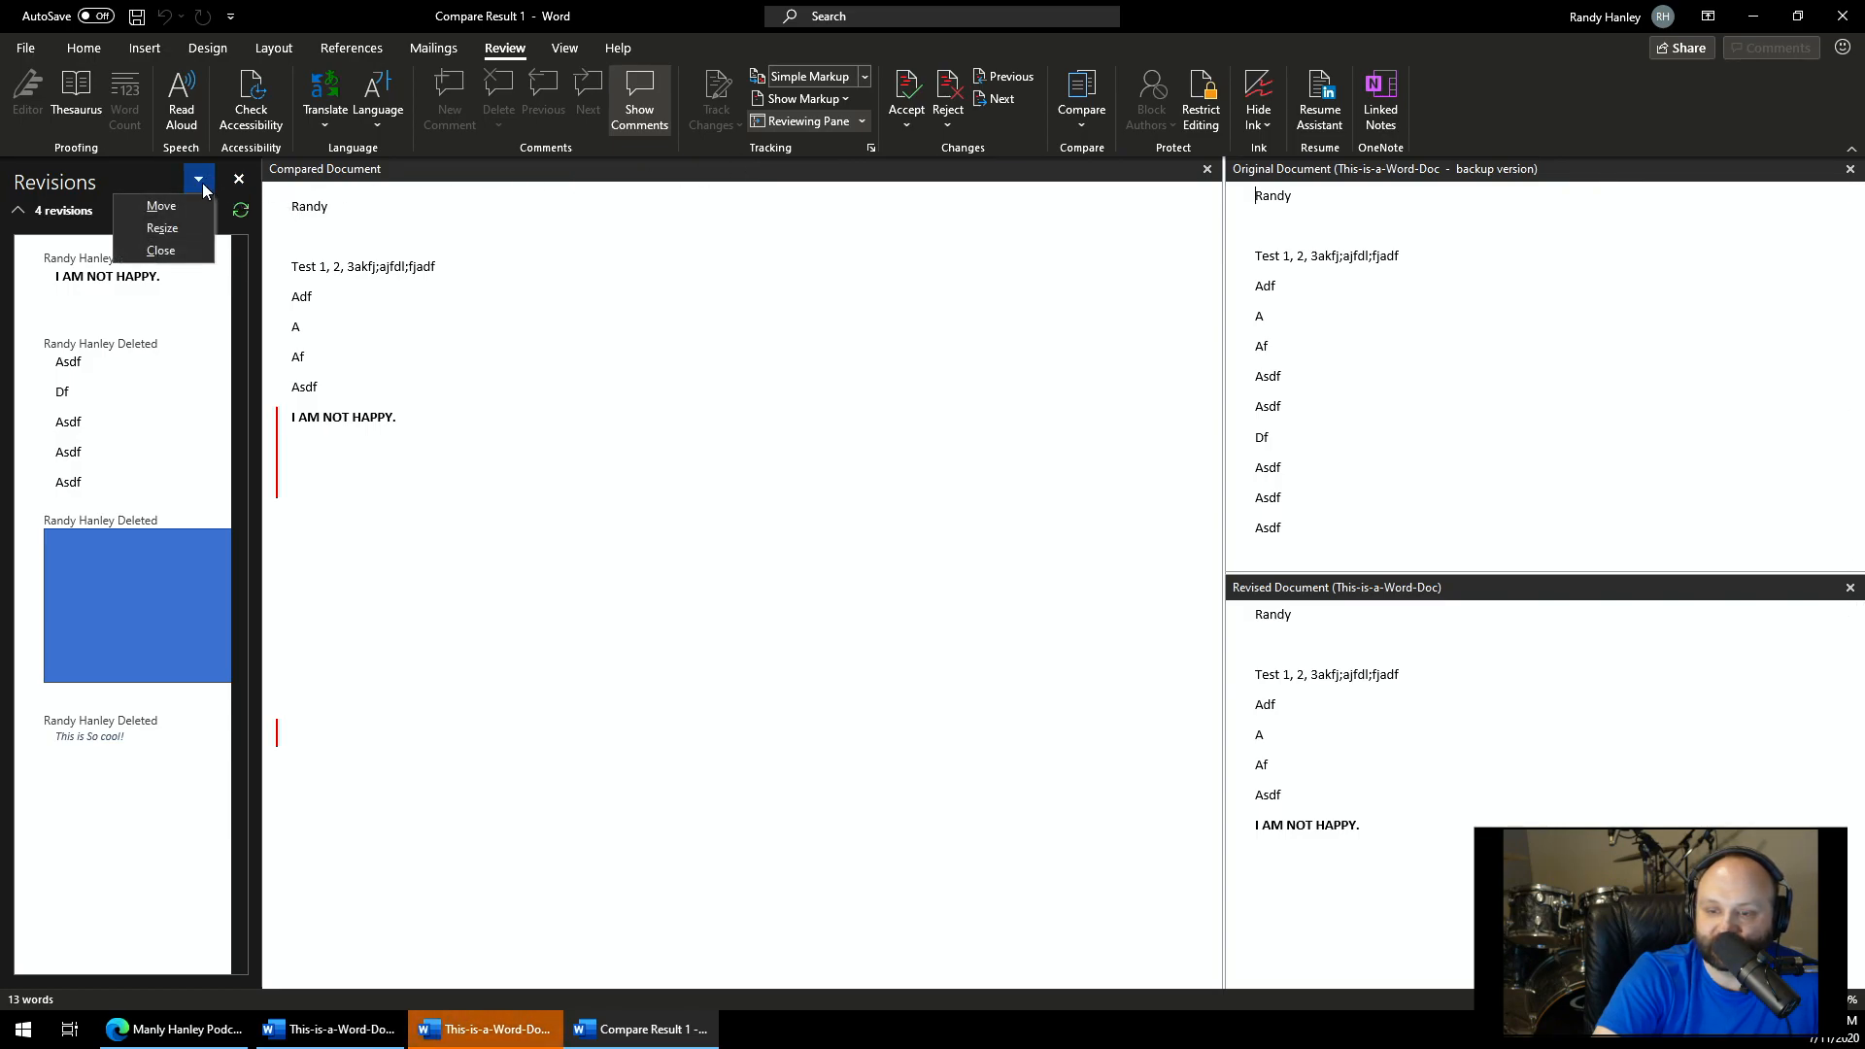
pyautogui.click(139, 345)
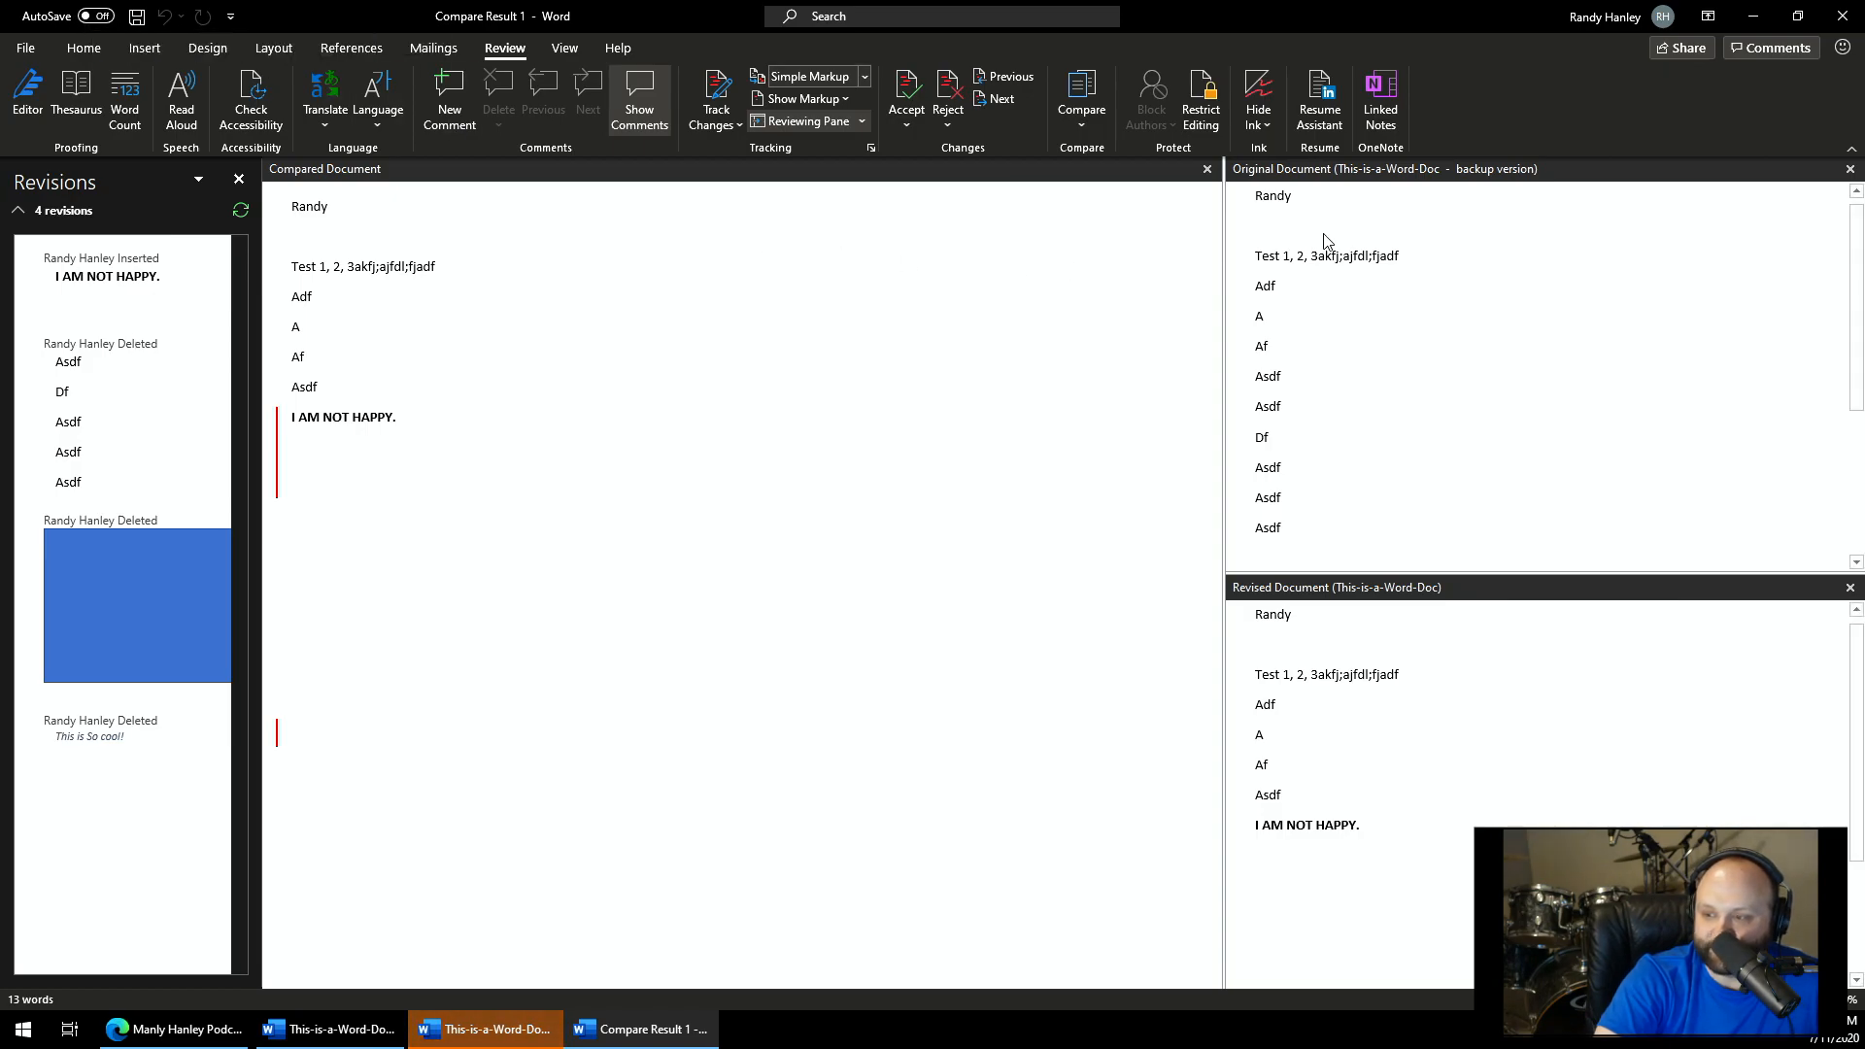
# - Close the original, revised and revision-list views, then close the comparison result without saving it
pyautogui.click(1851, 170)
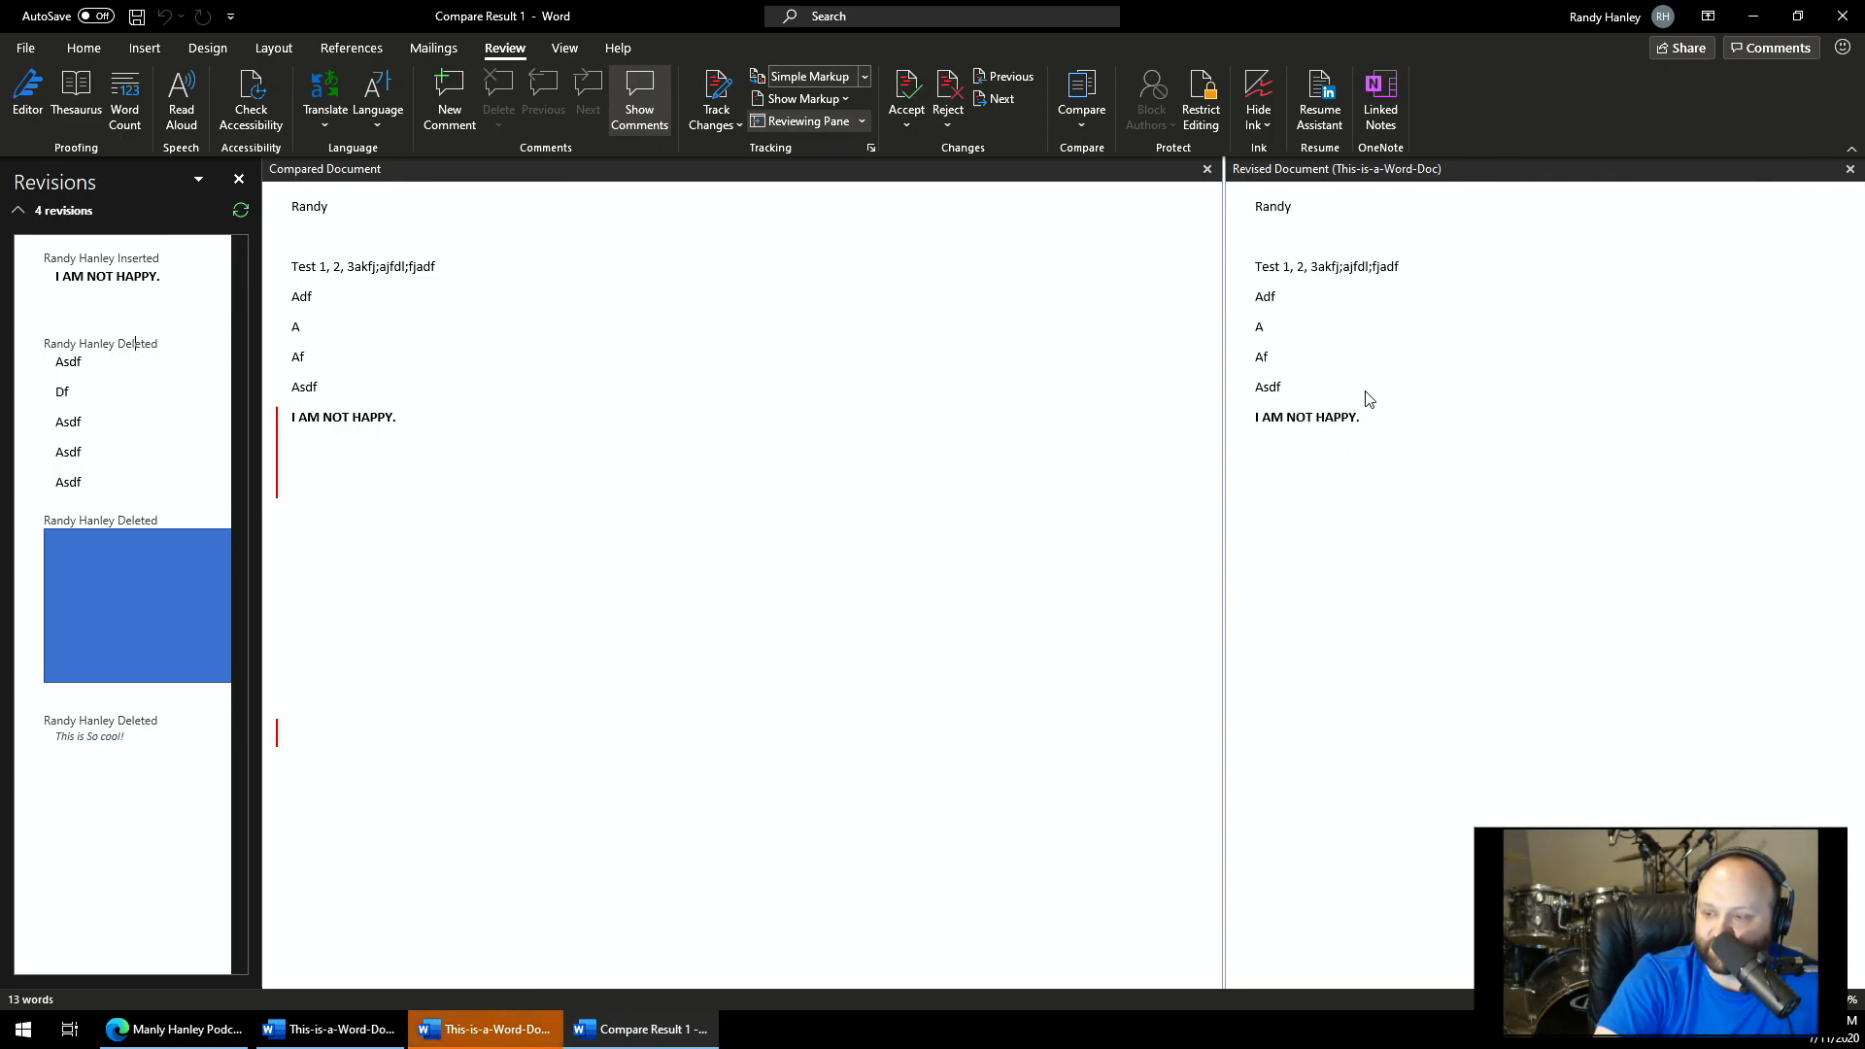
pyautogui.click(1851, 169)
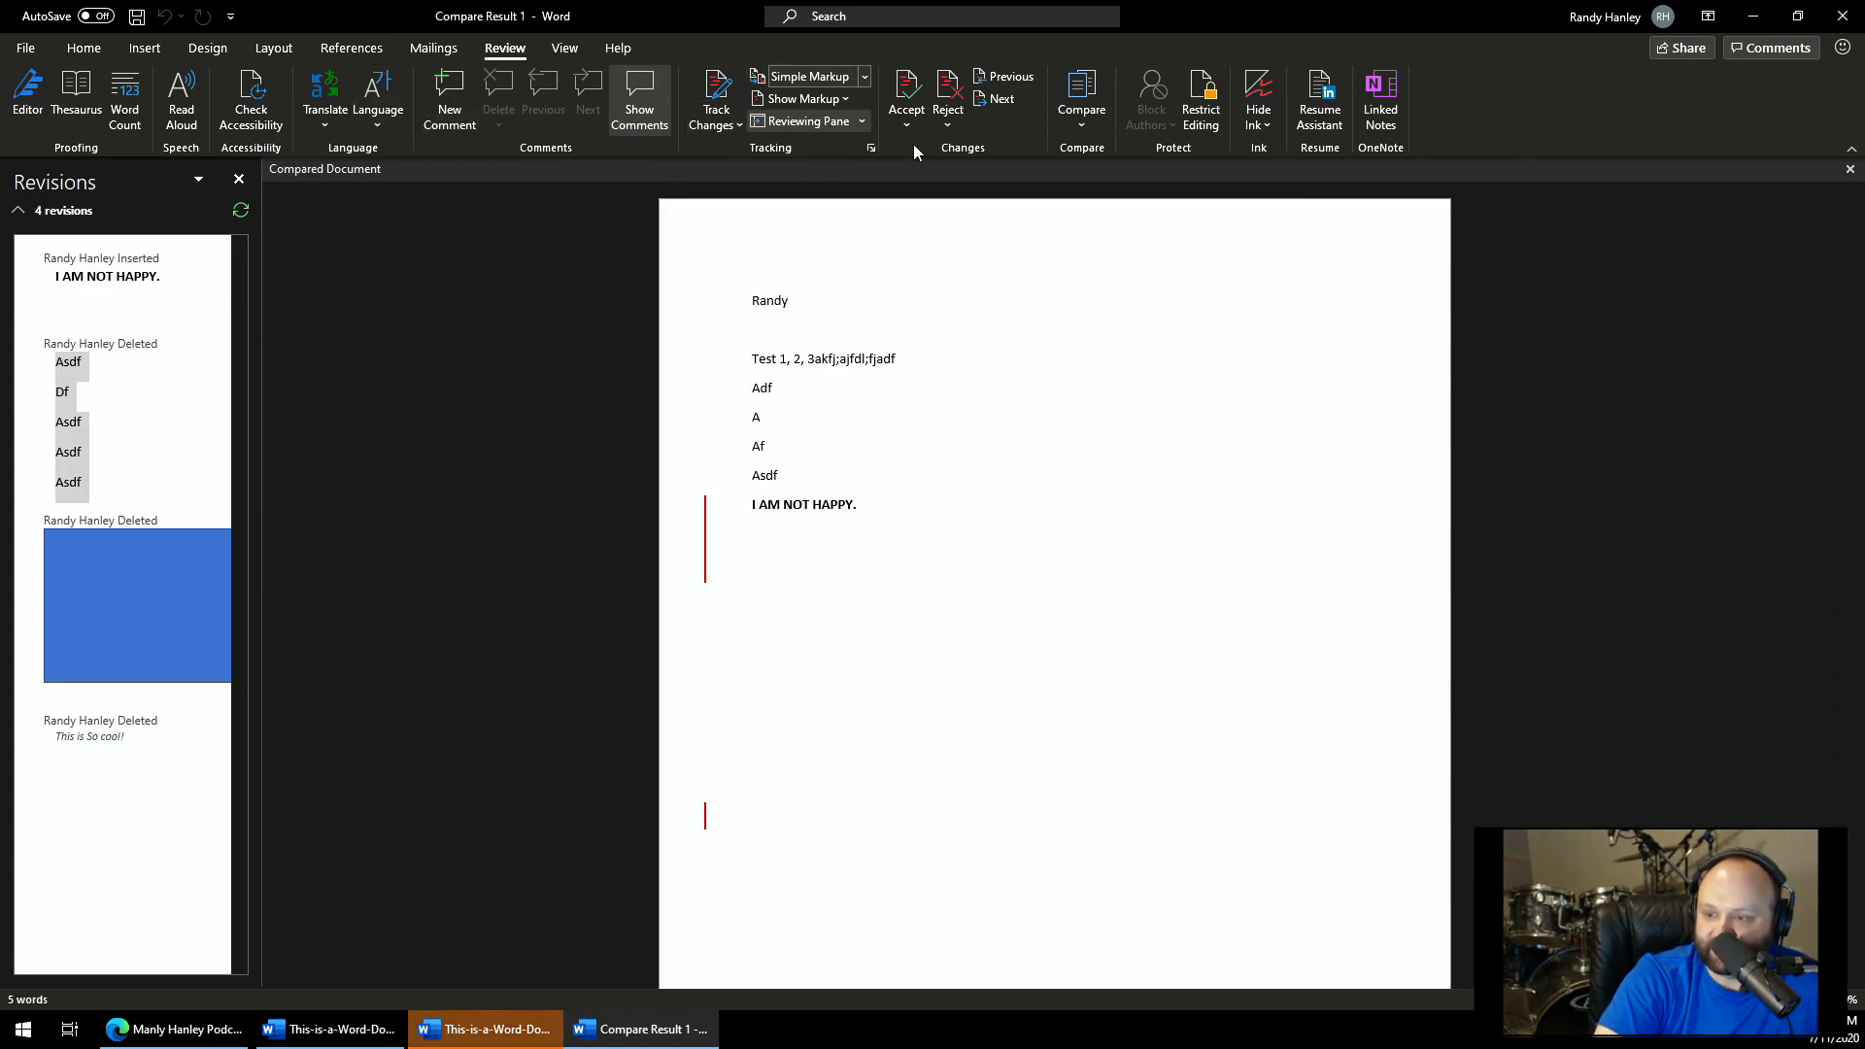
pyautogui.click(238, 180)
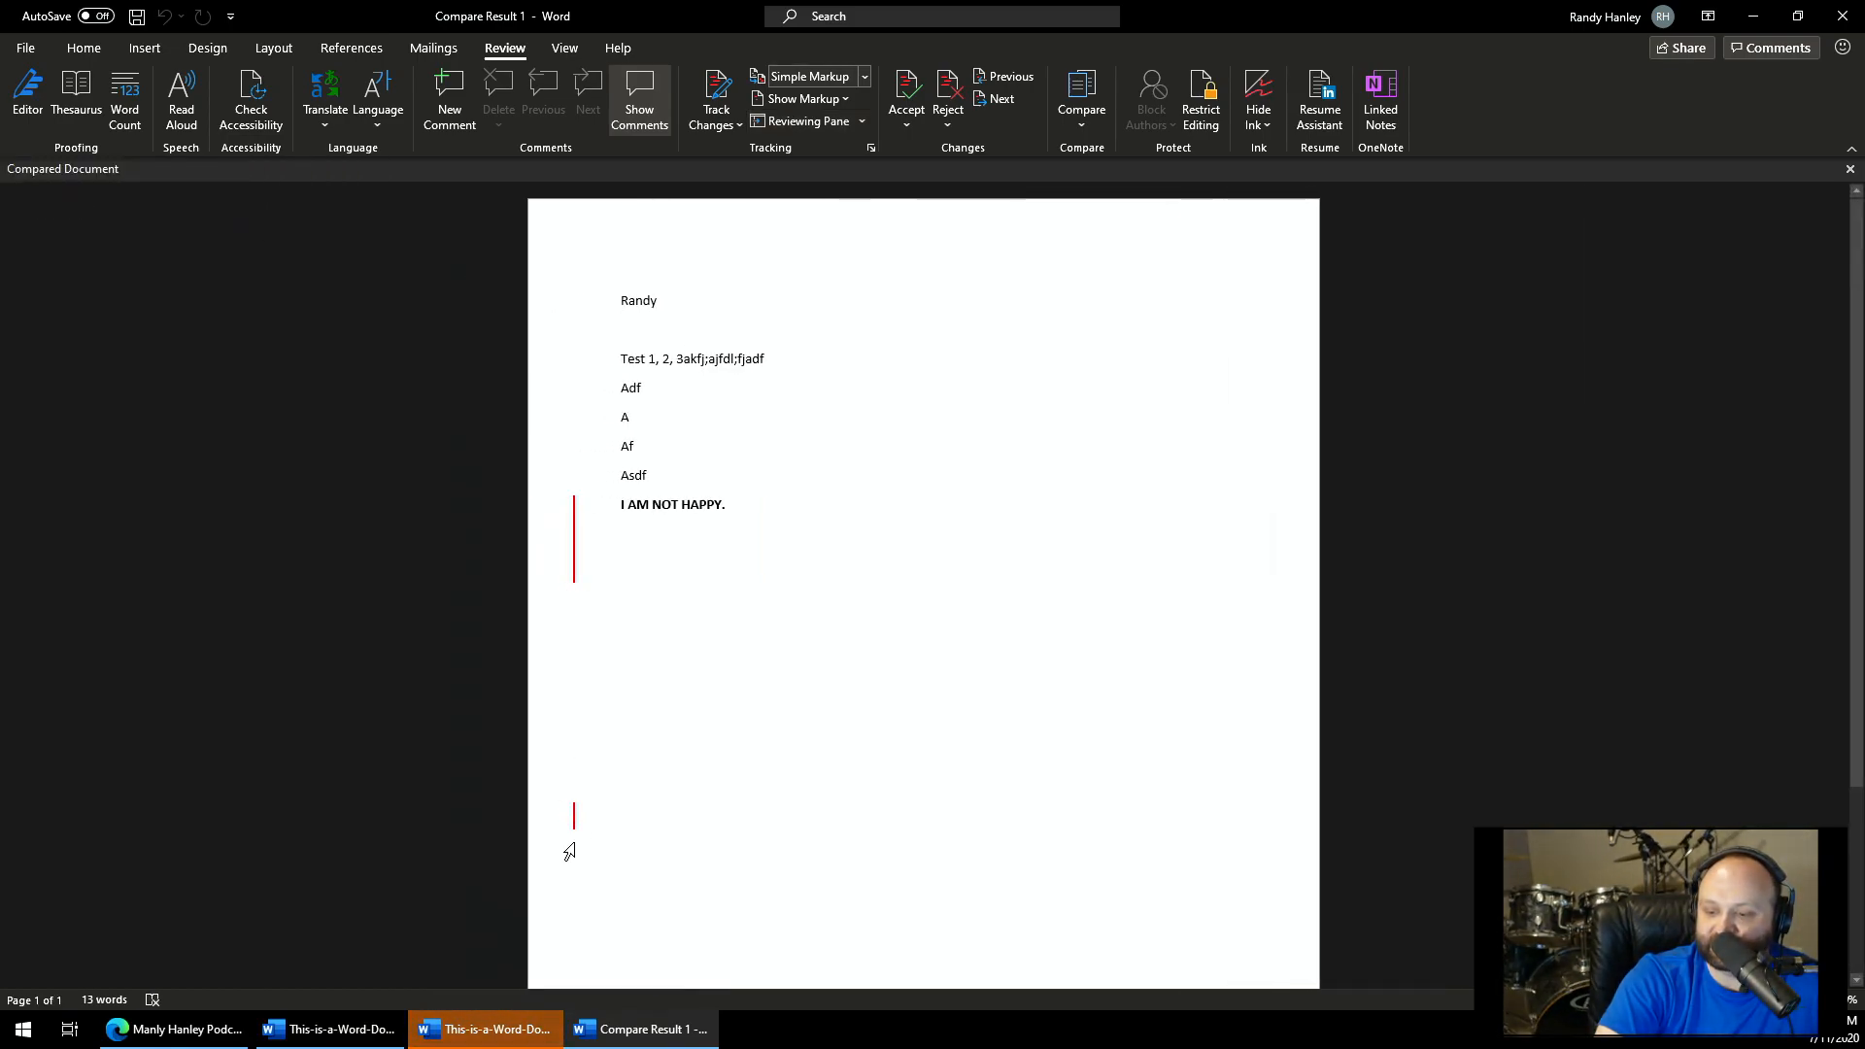
pyautogui.click(1843, 16)
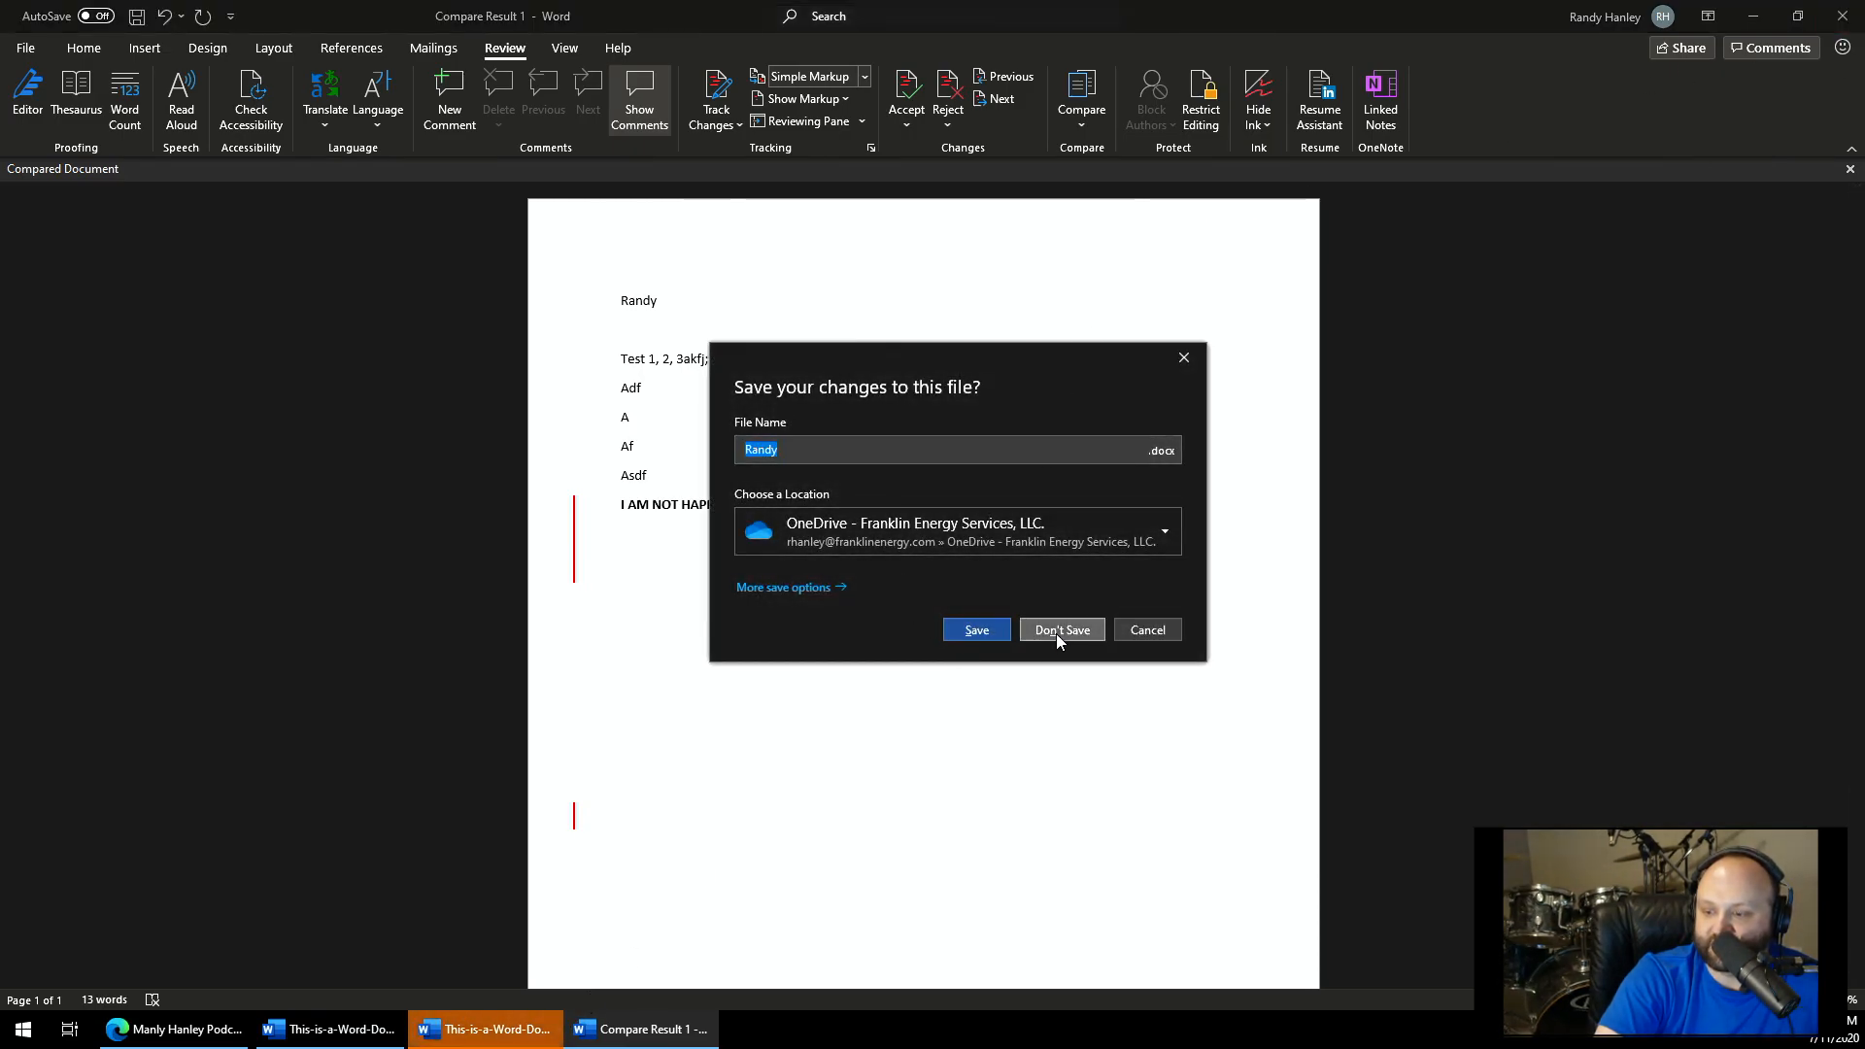
pyautogui.click(1057, 633)
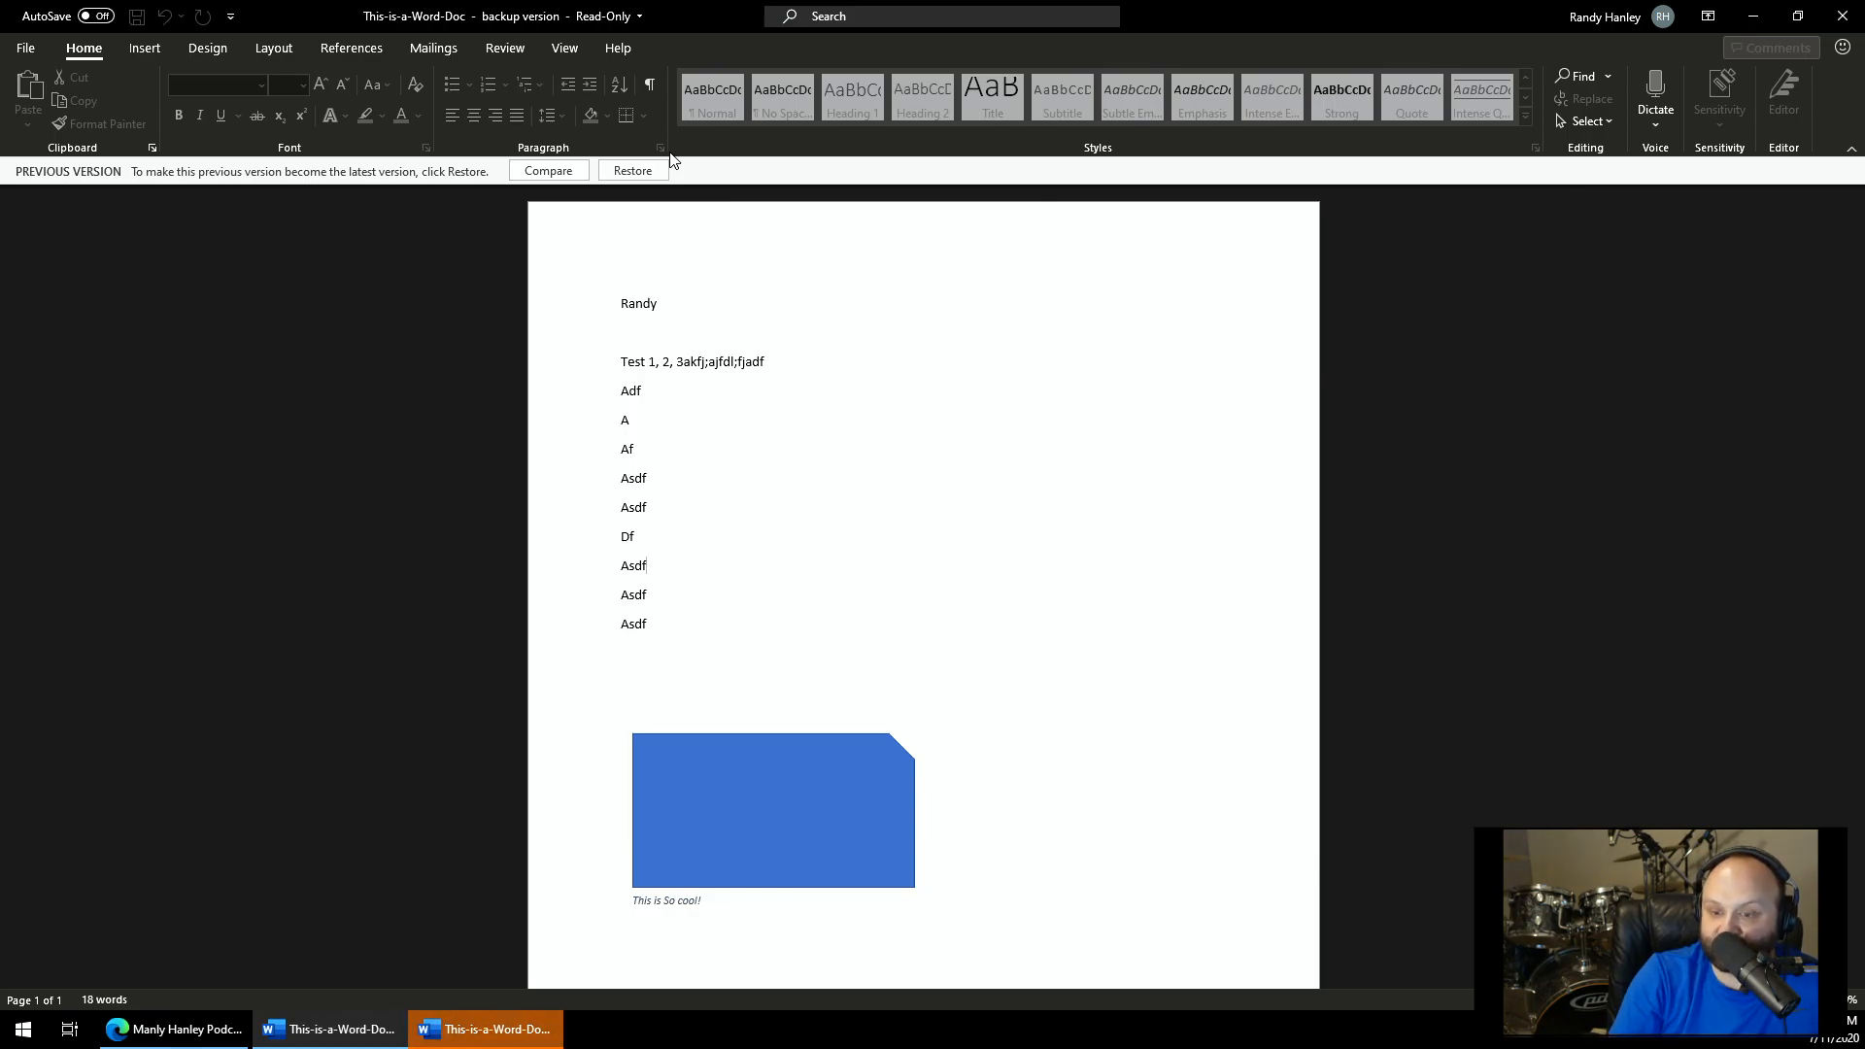
# - Switch to the window with the current version of This-is-a-Word-Doc and close it, leaving version 2.0 open
pyautogui.click(556, 1040)
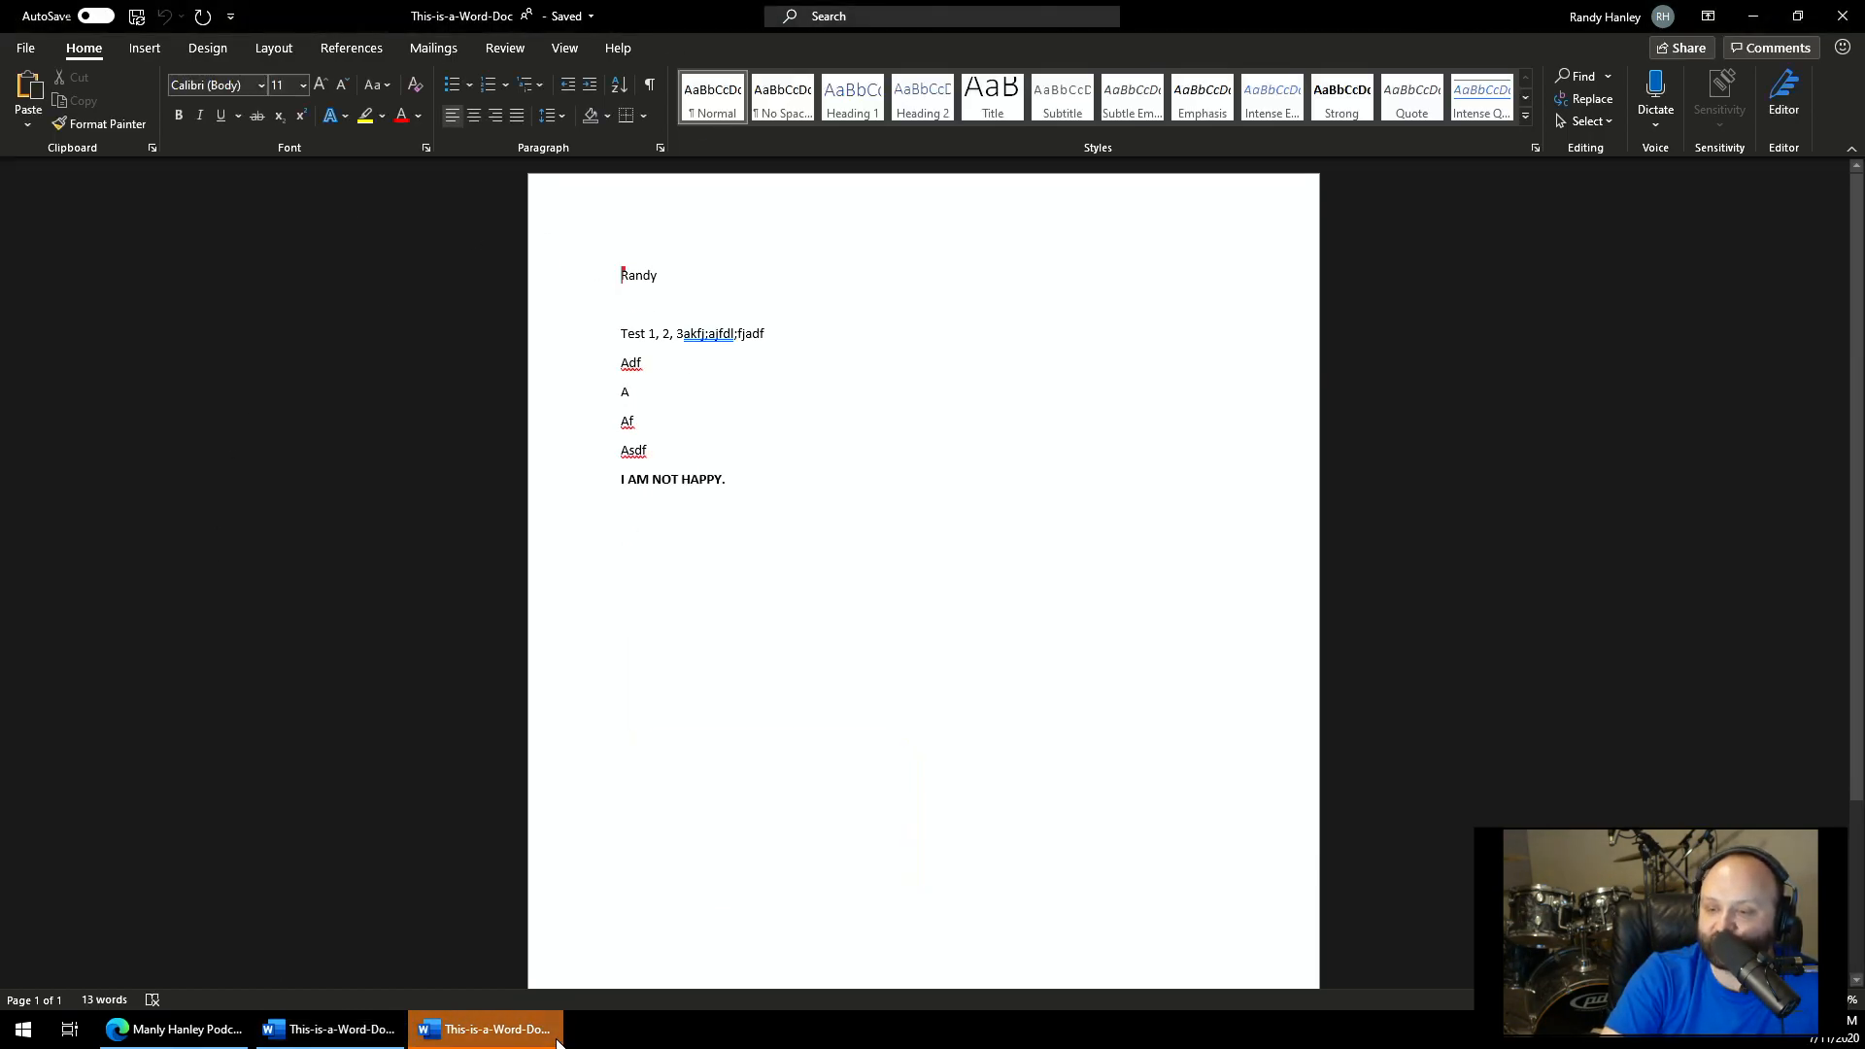
pyautogui.click(557, 1037)
pyautogui.click(556, 1034)
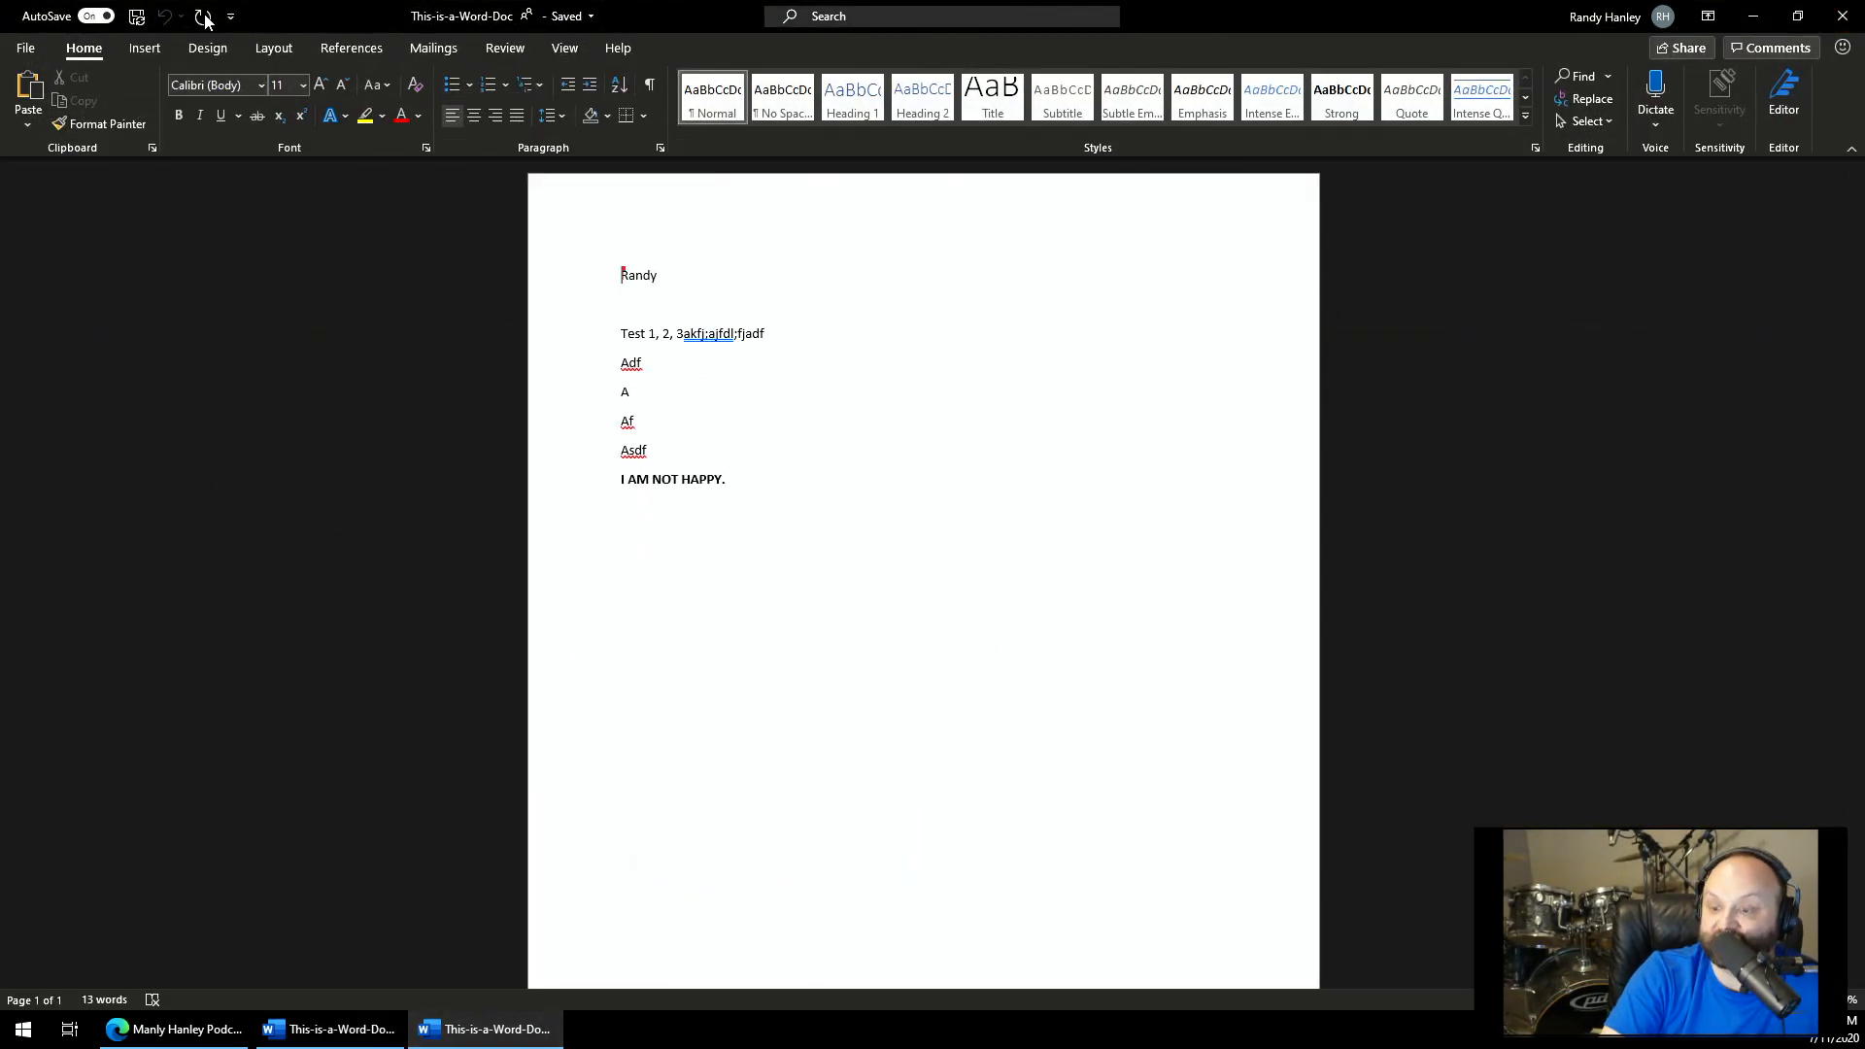
pyautogui.click(1844, 17)
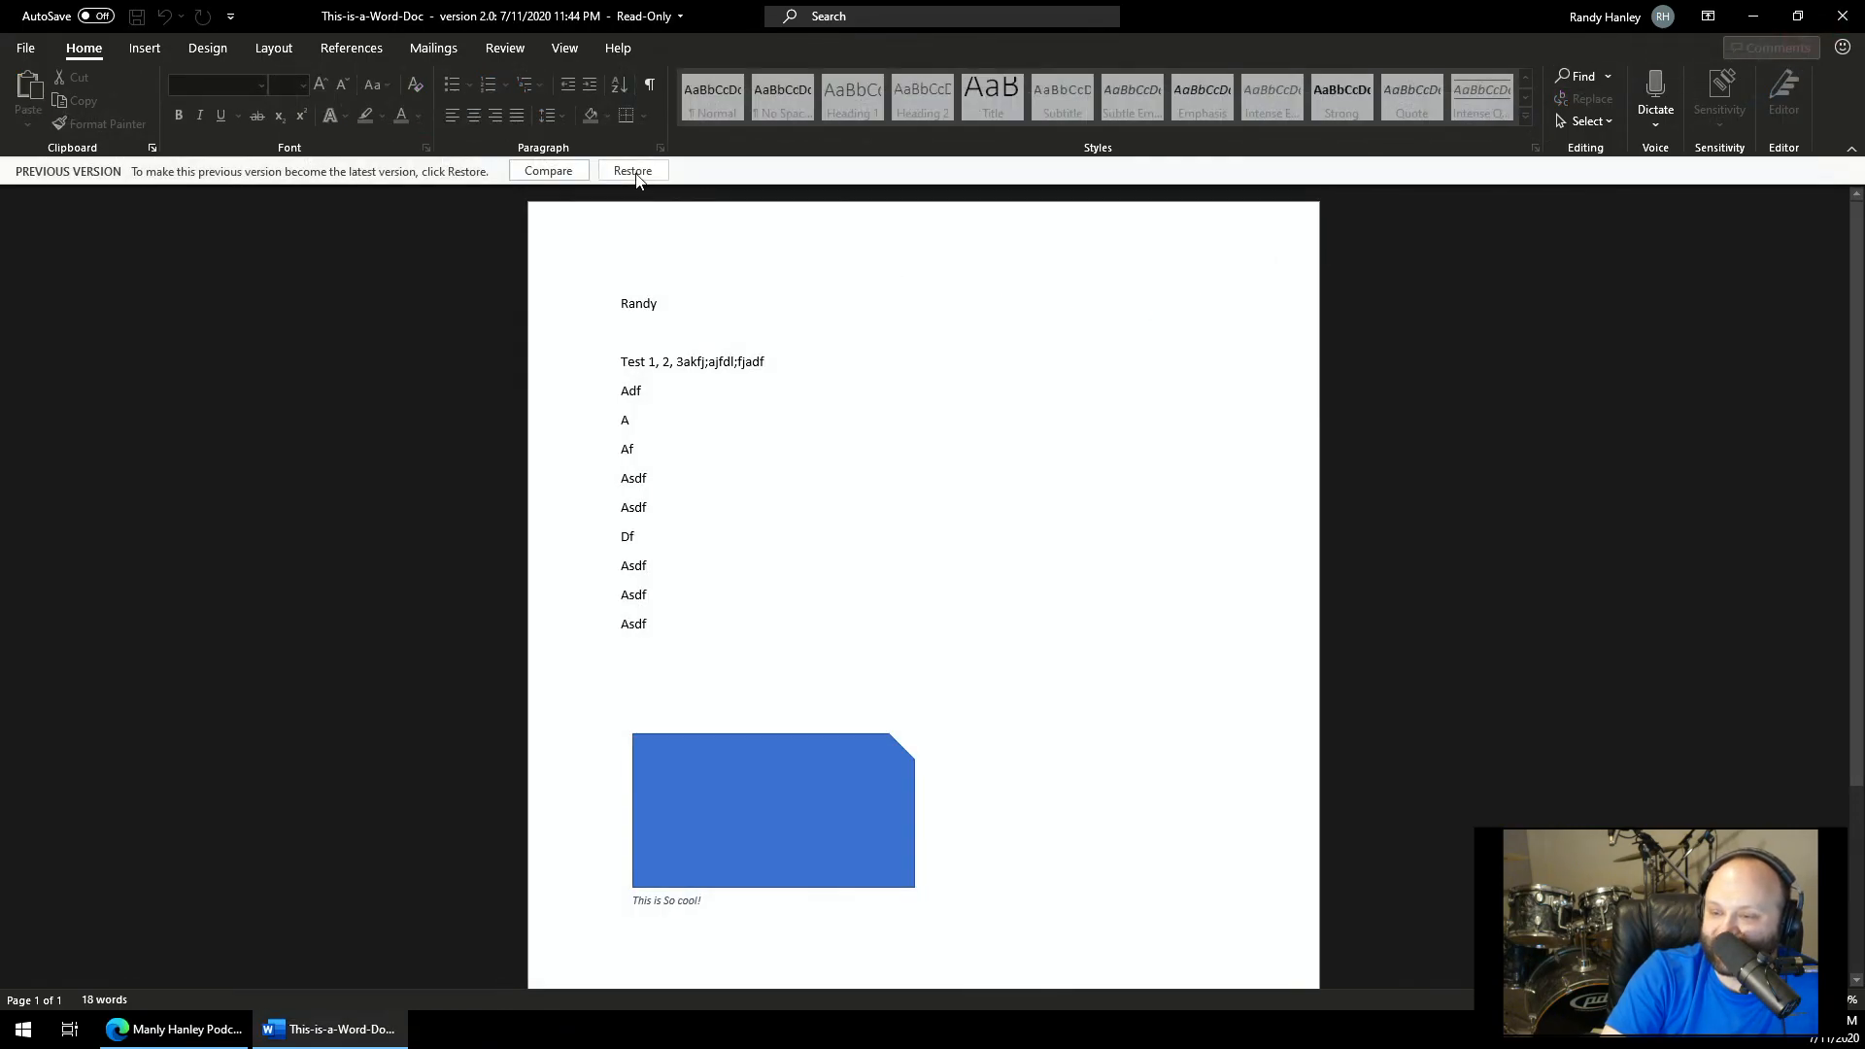
# - Try to restore version 2.0 of the document from desktop Word, dismiss the message and close the document
pyautogui.click(636, 173)
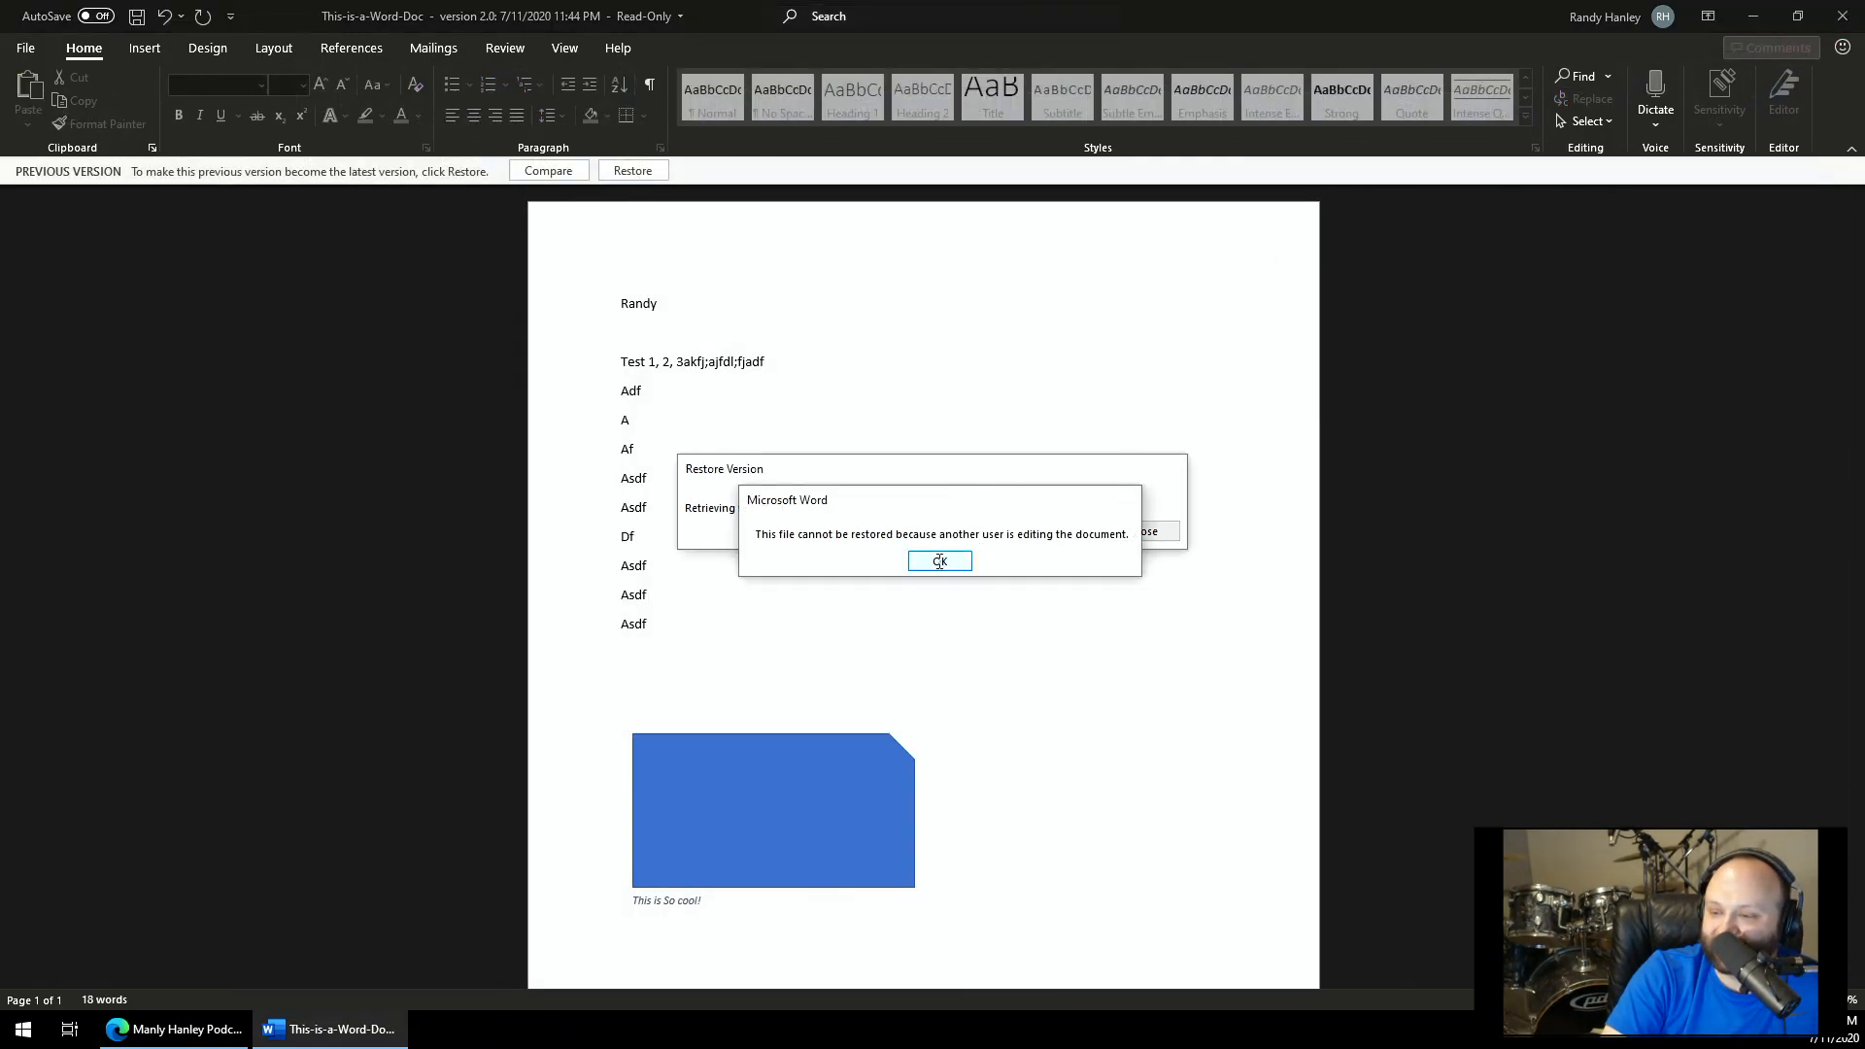
pyautogui.click(940, 562)
pyautogui.click(1844, 16)
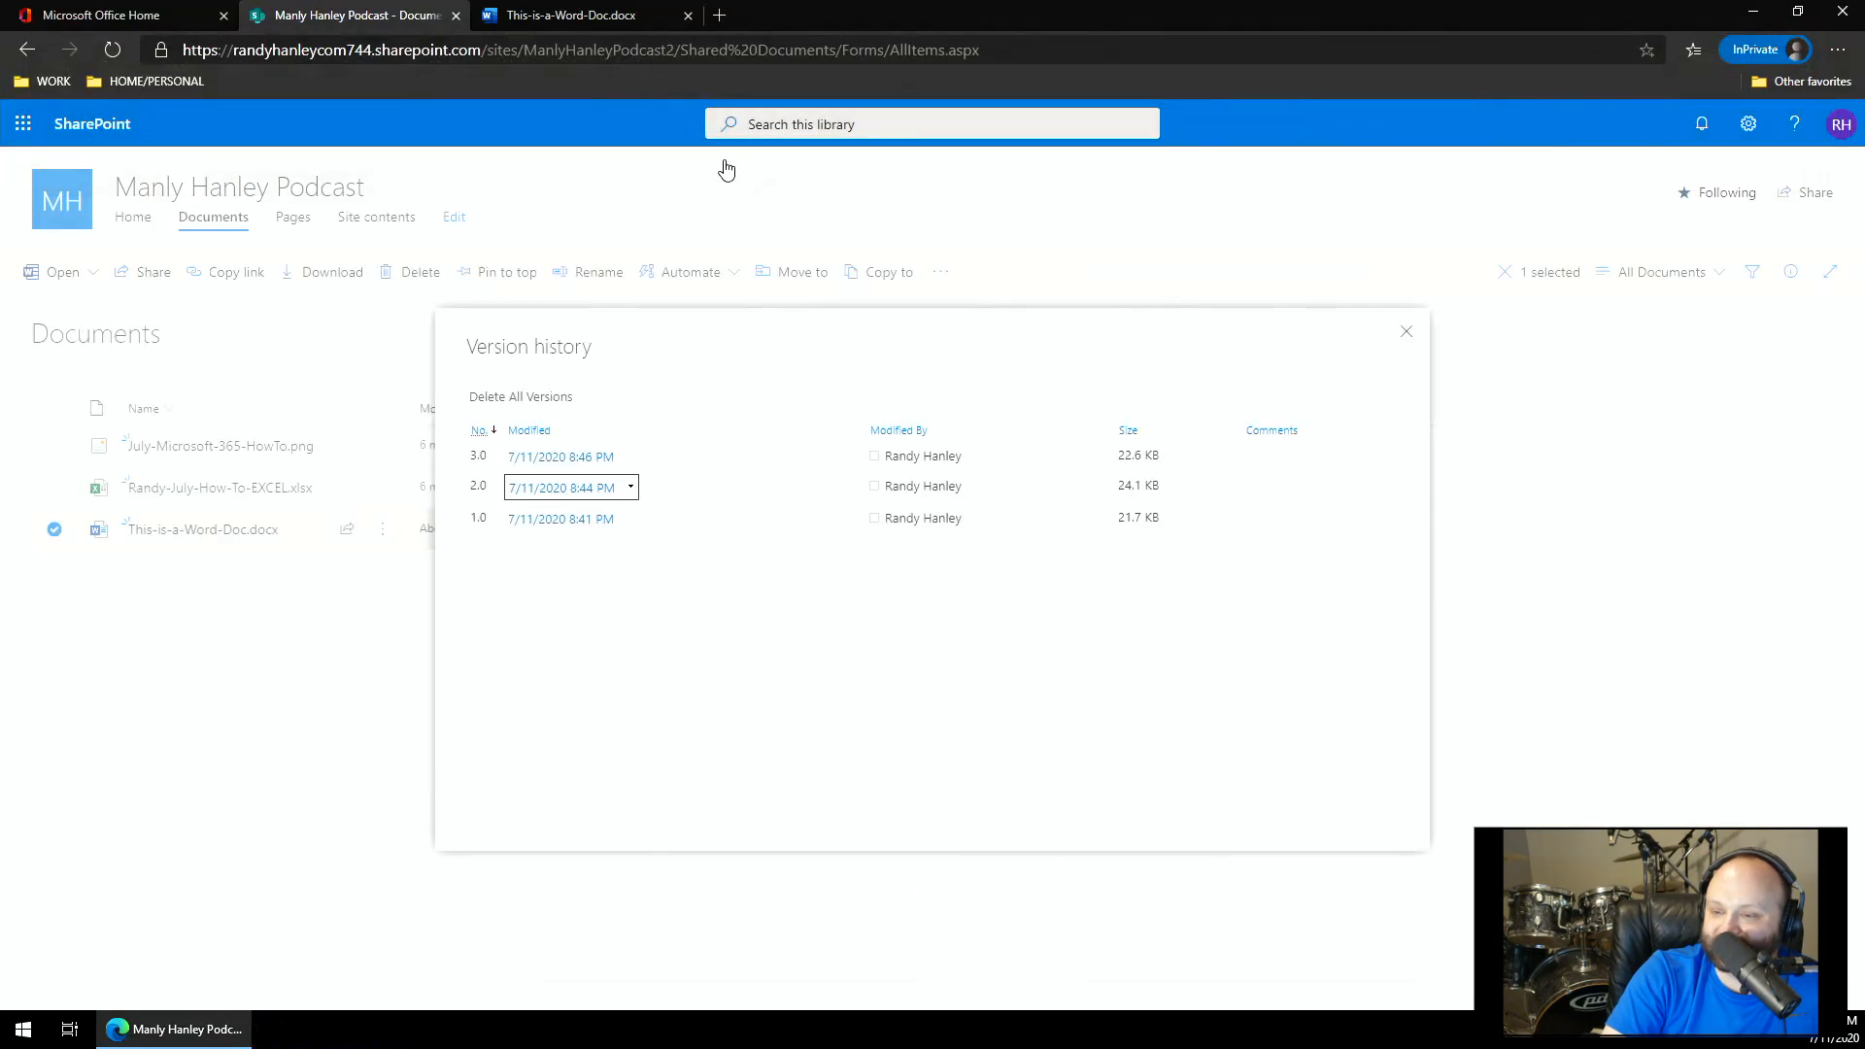
# - Close the version history, refresh the library, and open This-is-a-Word-Doc.docx in the browser to check its content before closing it
pyautogui.click(1407, 328)
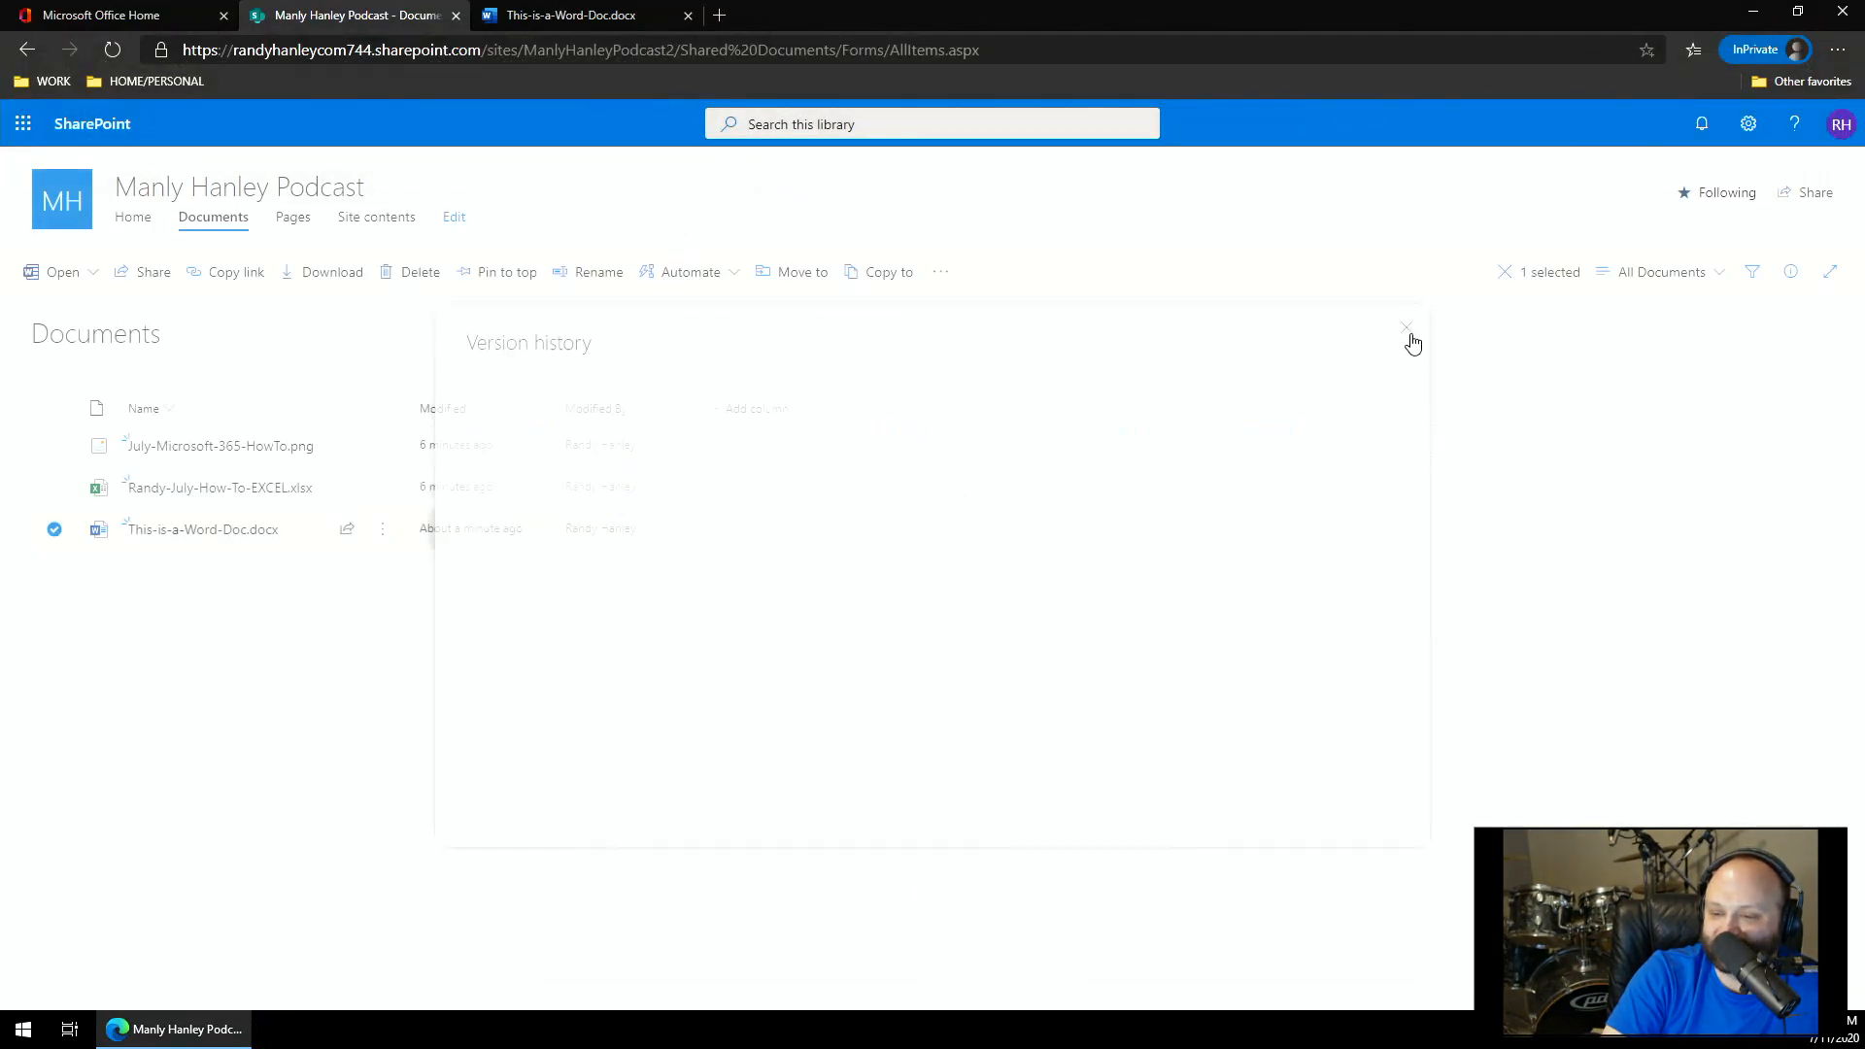
pyautogui.click(112, 49)
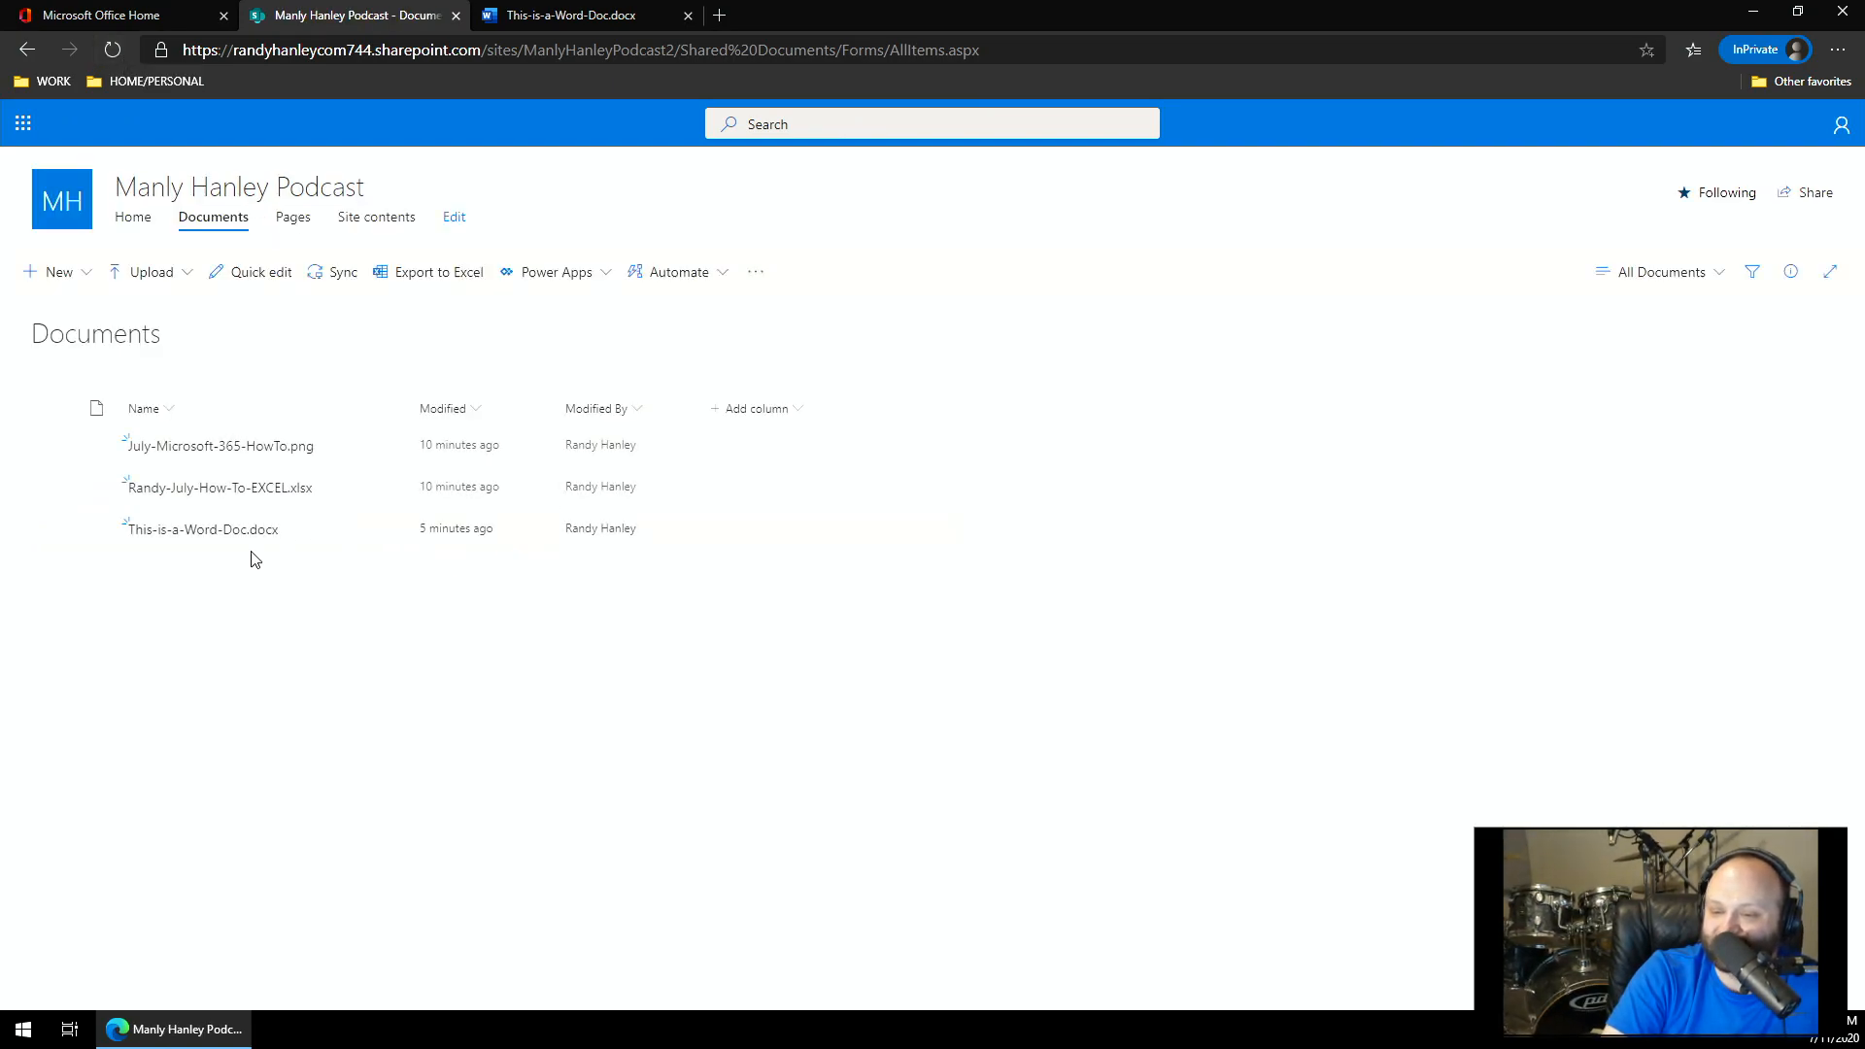
pyautogui.click(169, 529)
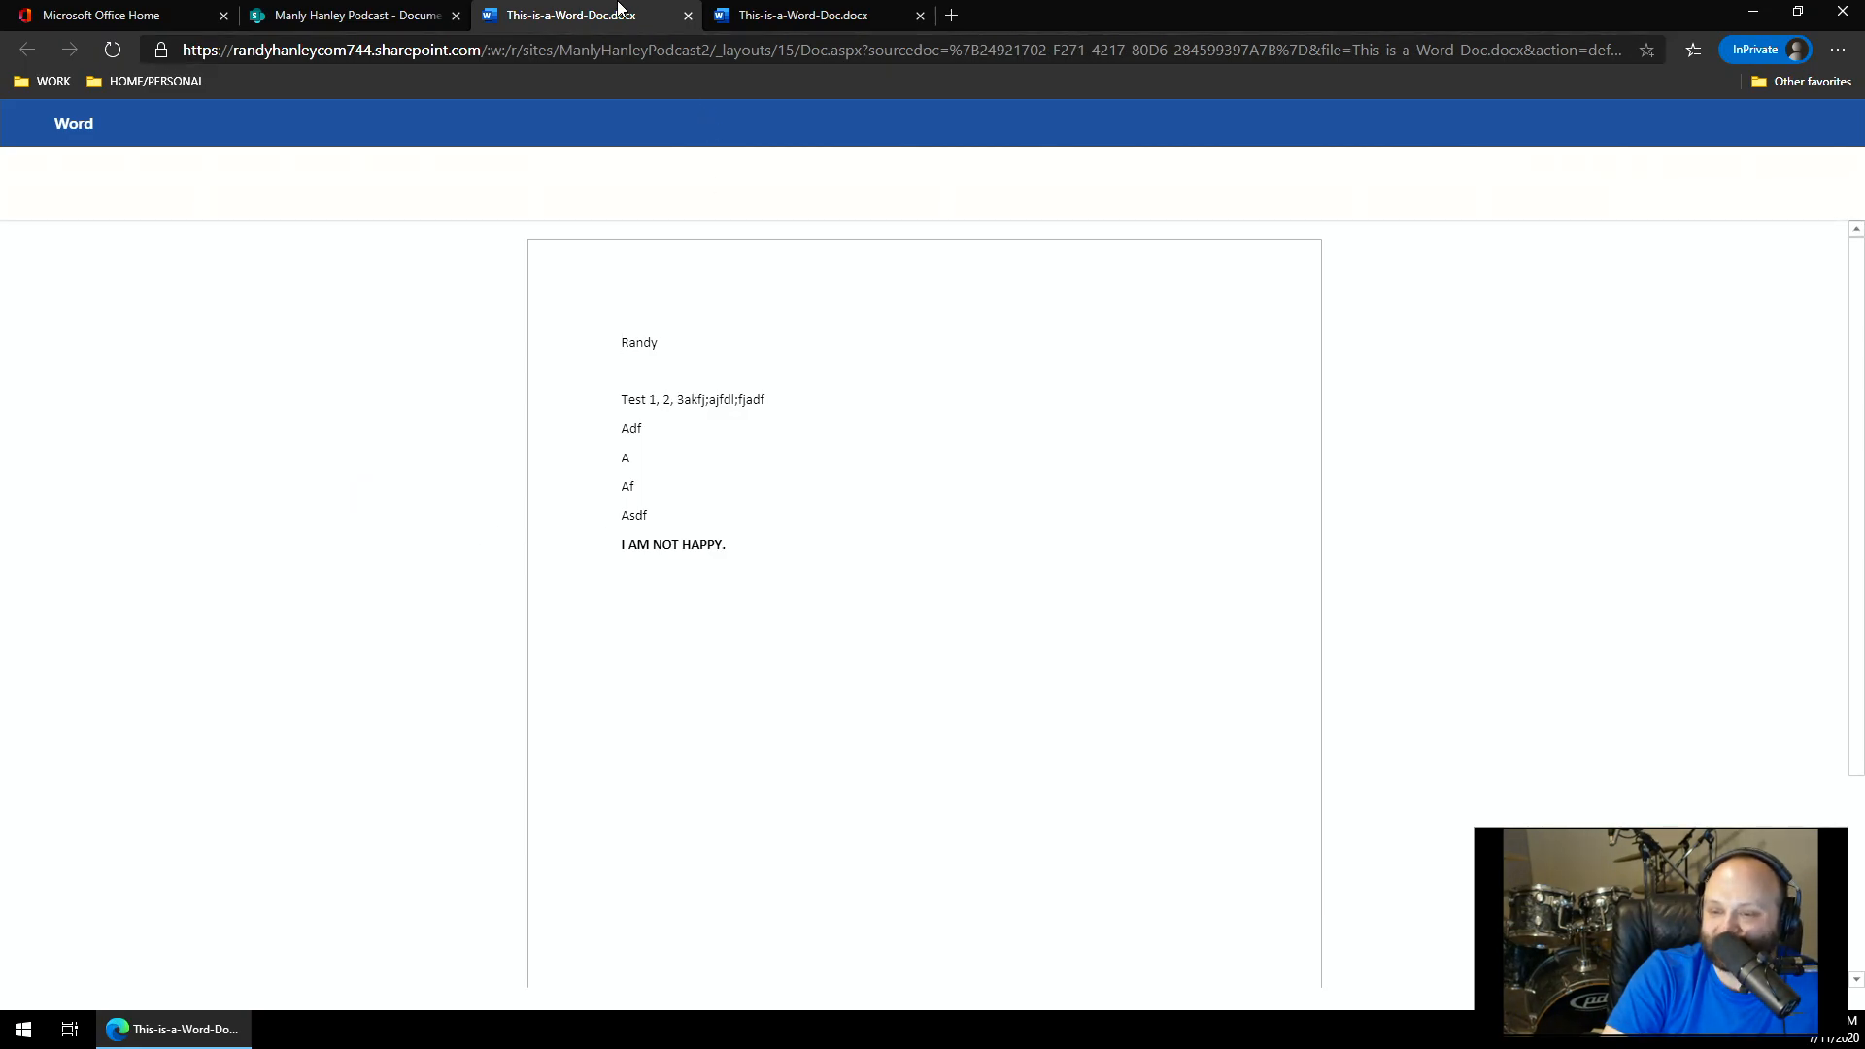
pyautogui.hotkey('ctrl', 'w')
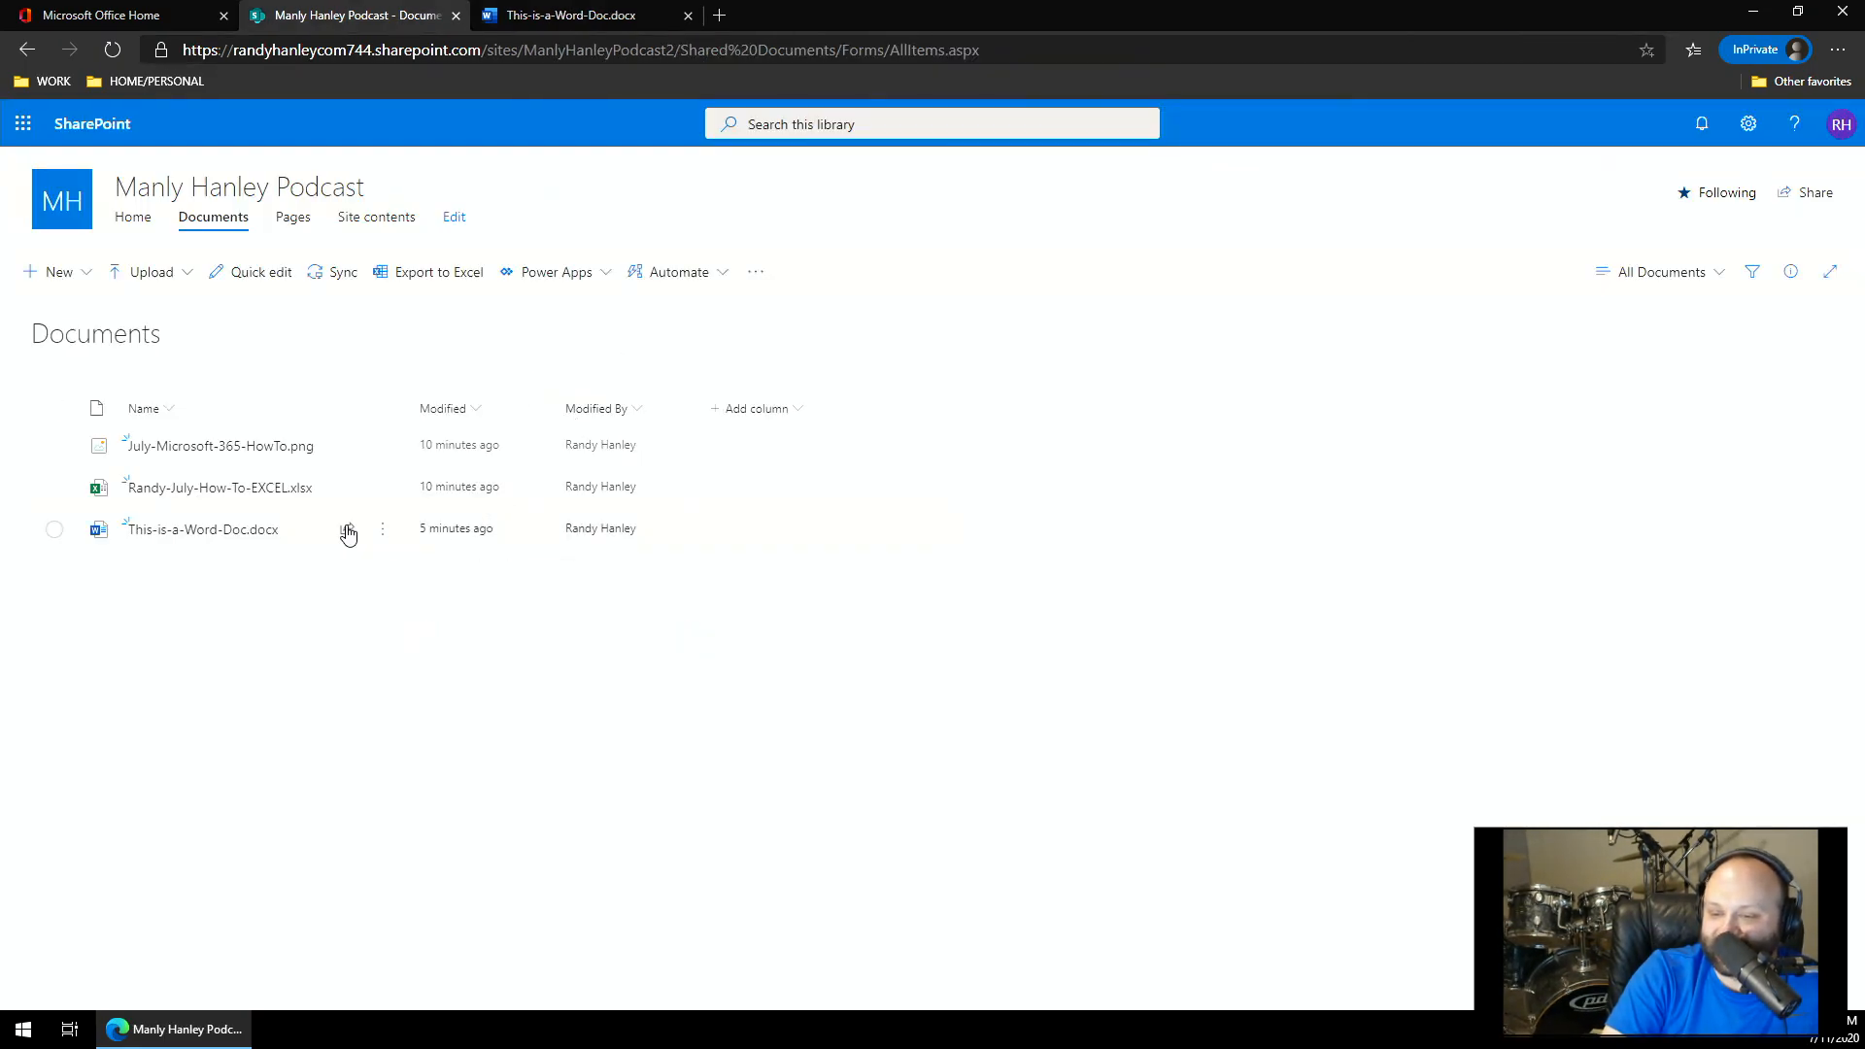
# - Try again to restore version 2.0 of This-is-a-Word-Doc.docx from the SharePoint version history, then return to the document library
pyautogui.click(383, 531)
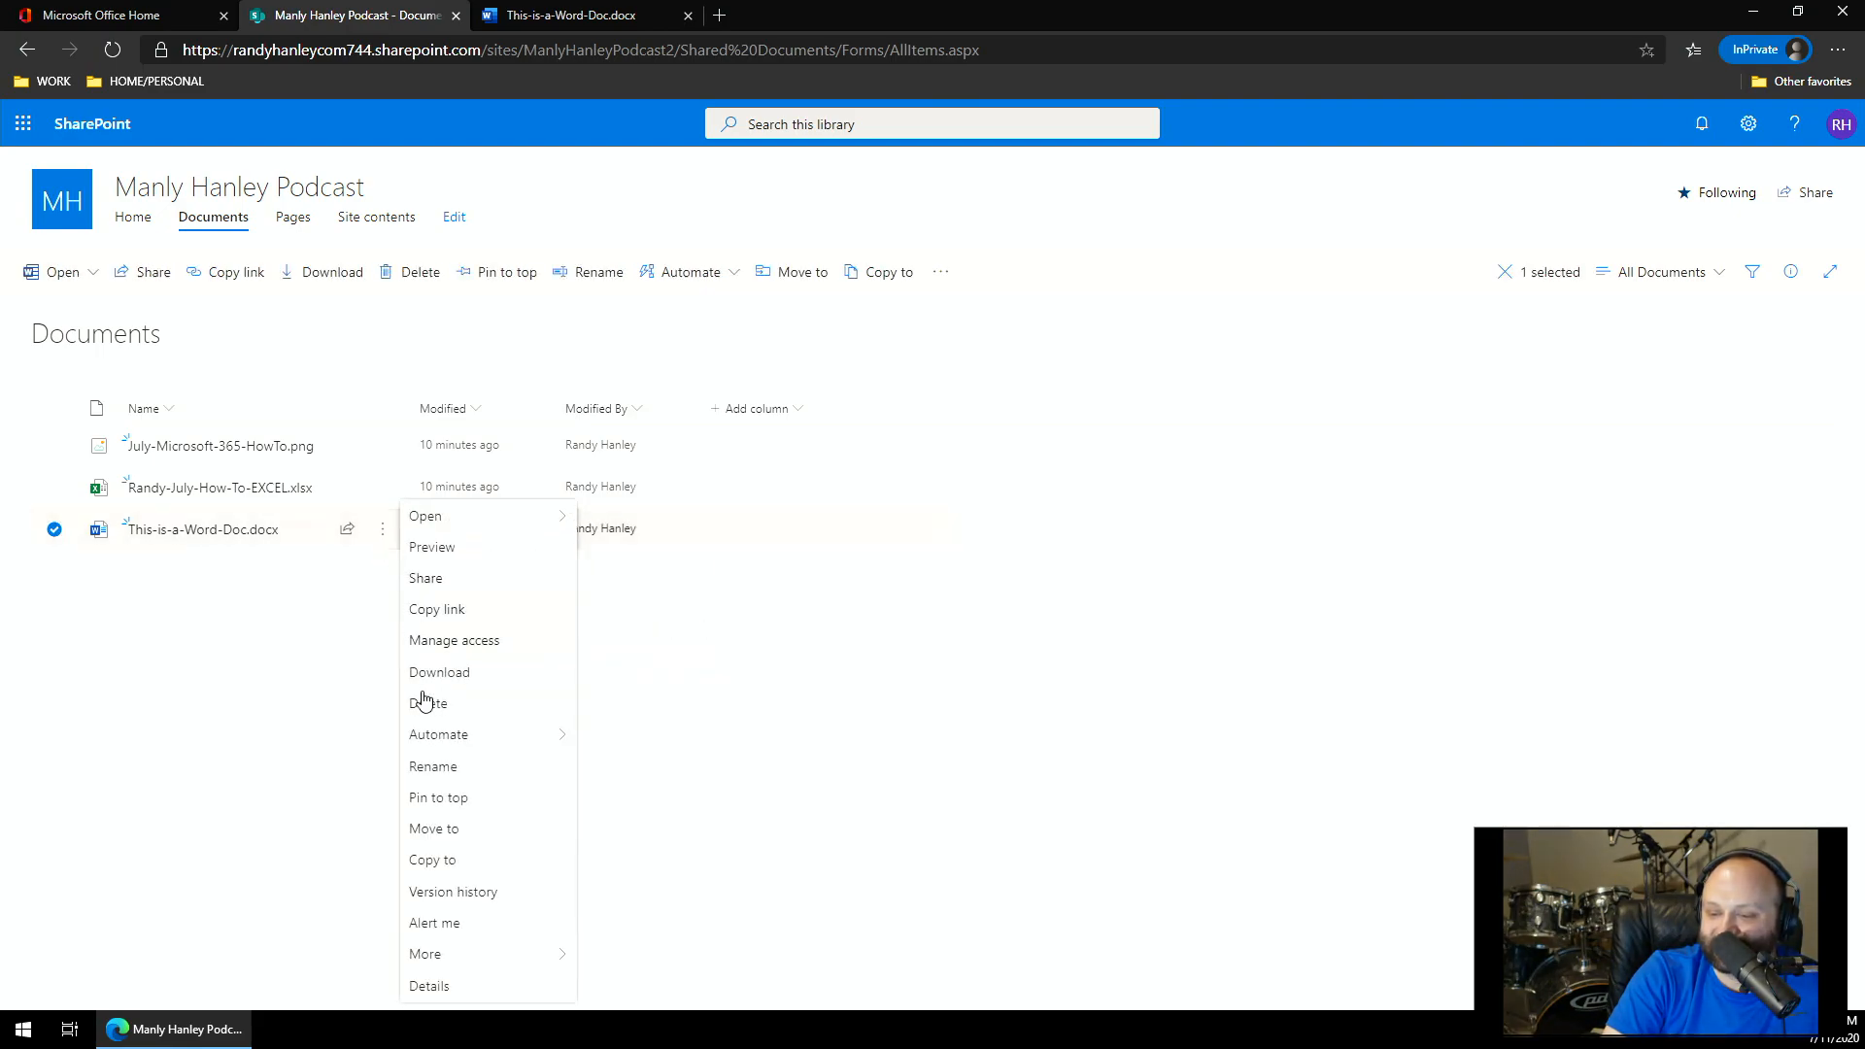
pyautogui.click(427, 893)
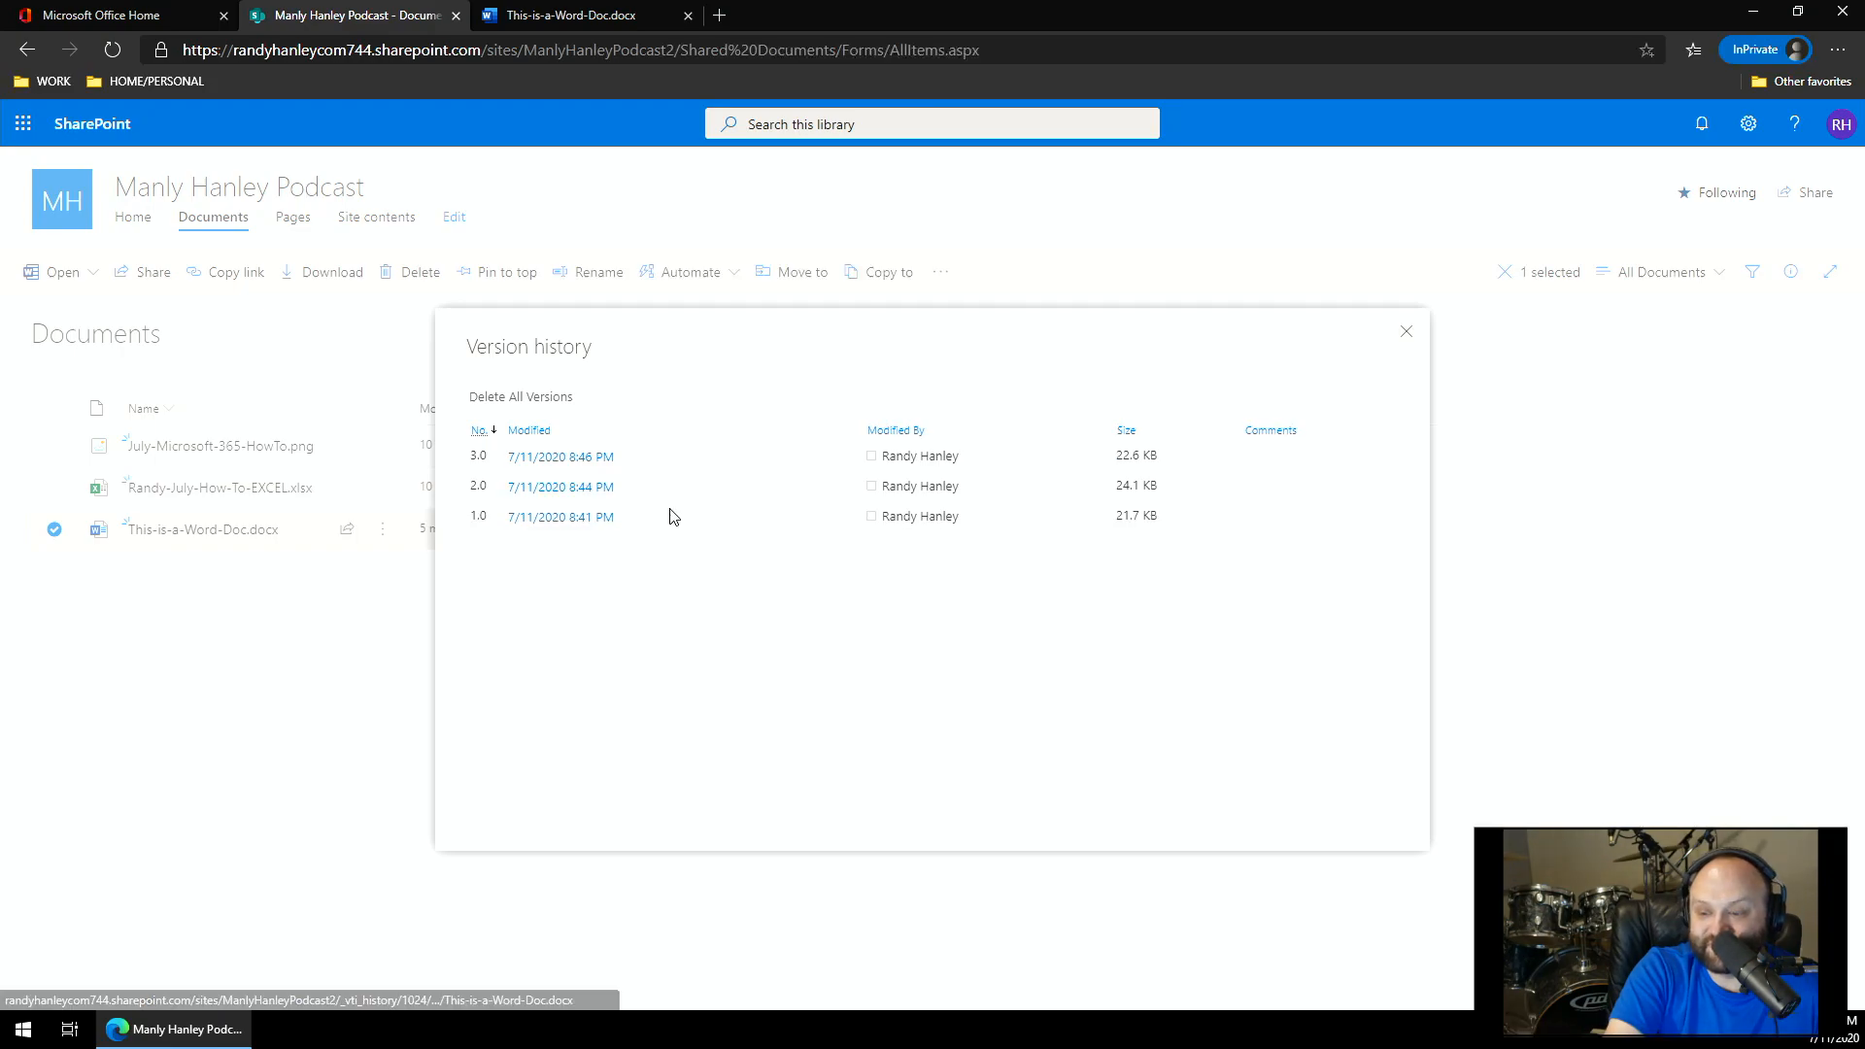
pyautogui.click(632, 491)
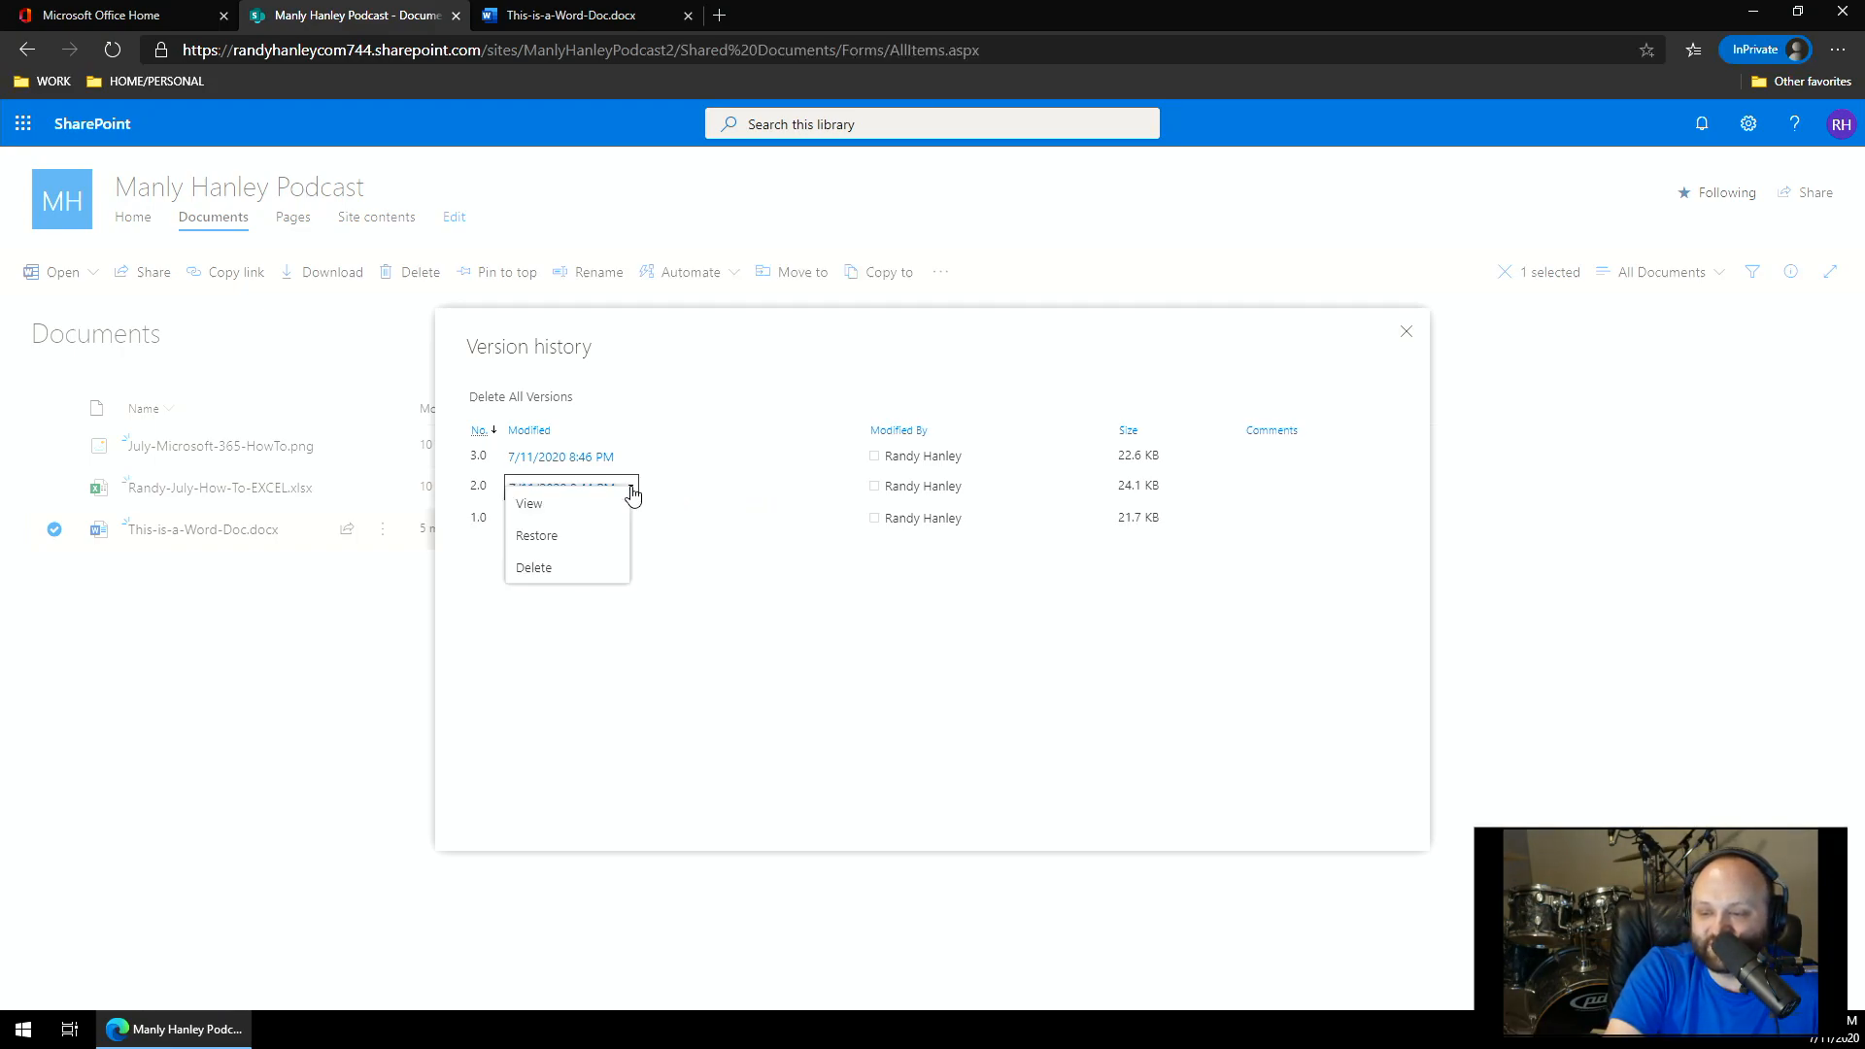
pyautogui.click(557, 546)
pyautogui.click(1029, 176)
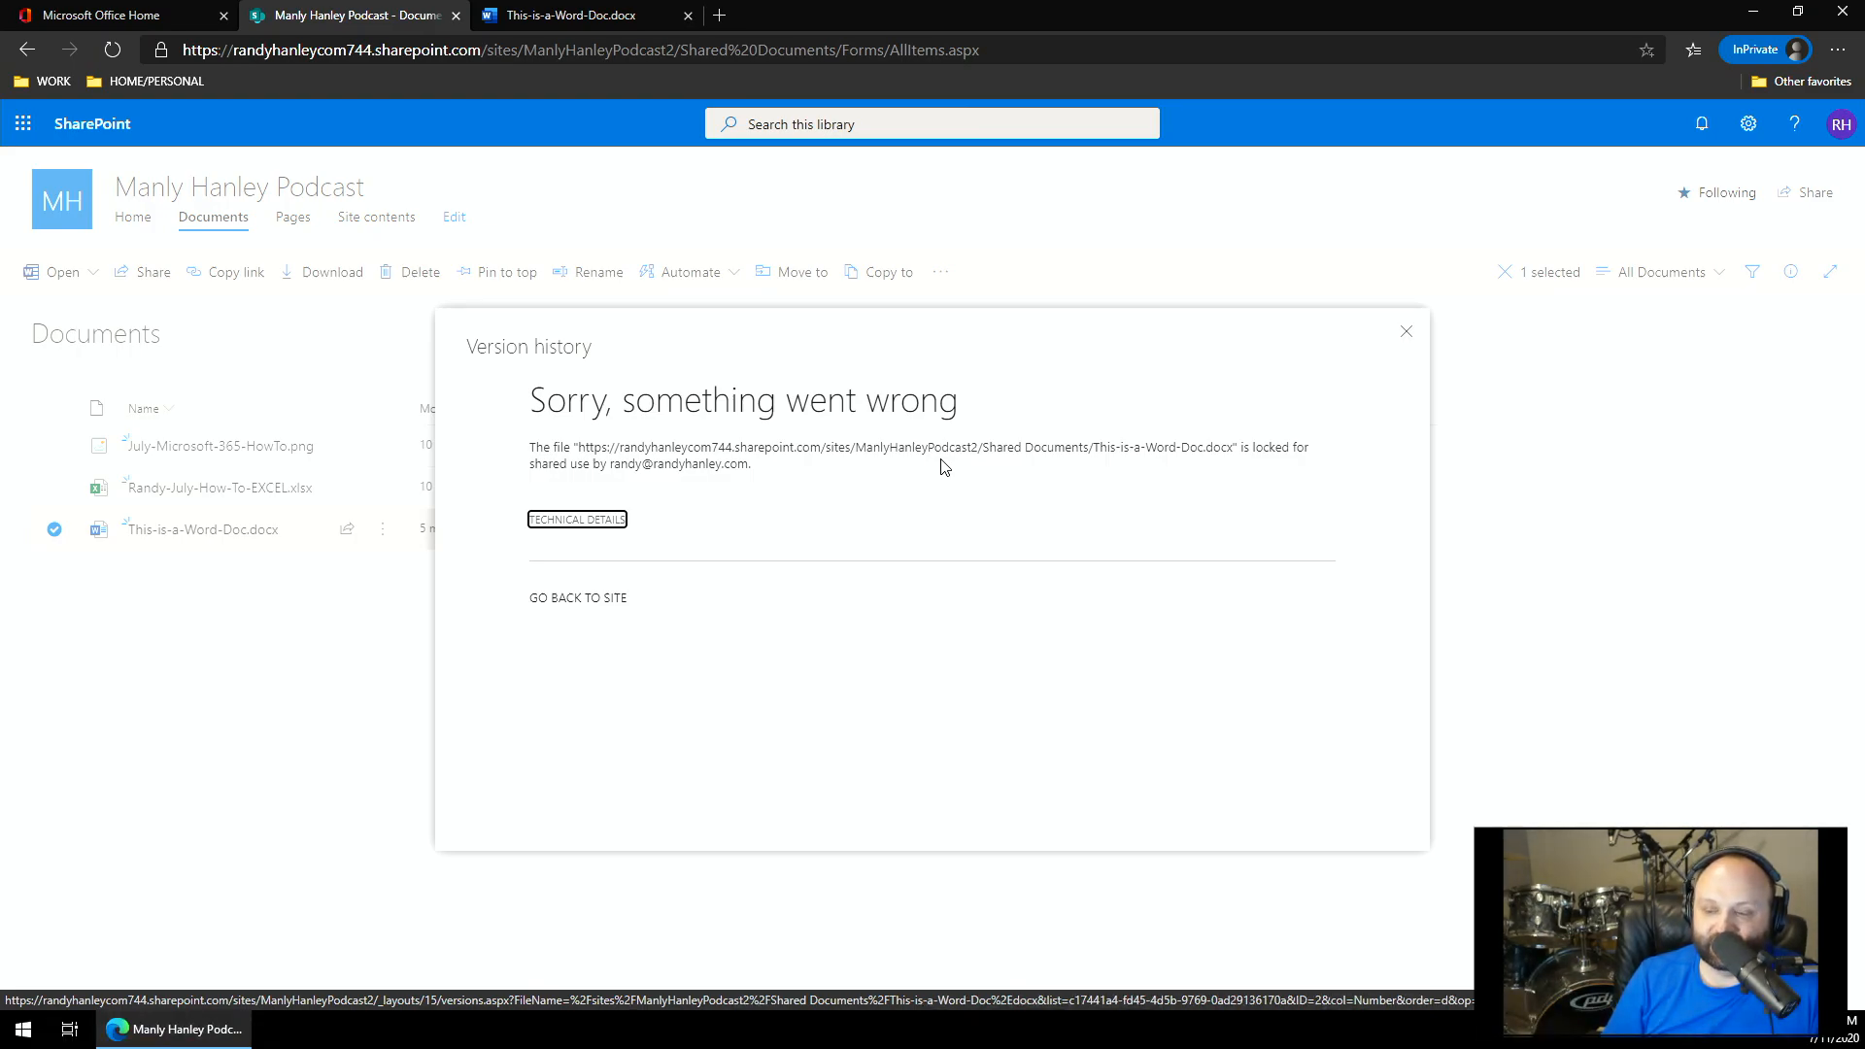
pyautogui.click(1406, 331)
pyautogui.rightClick(264, 550)
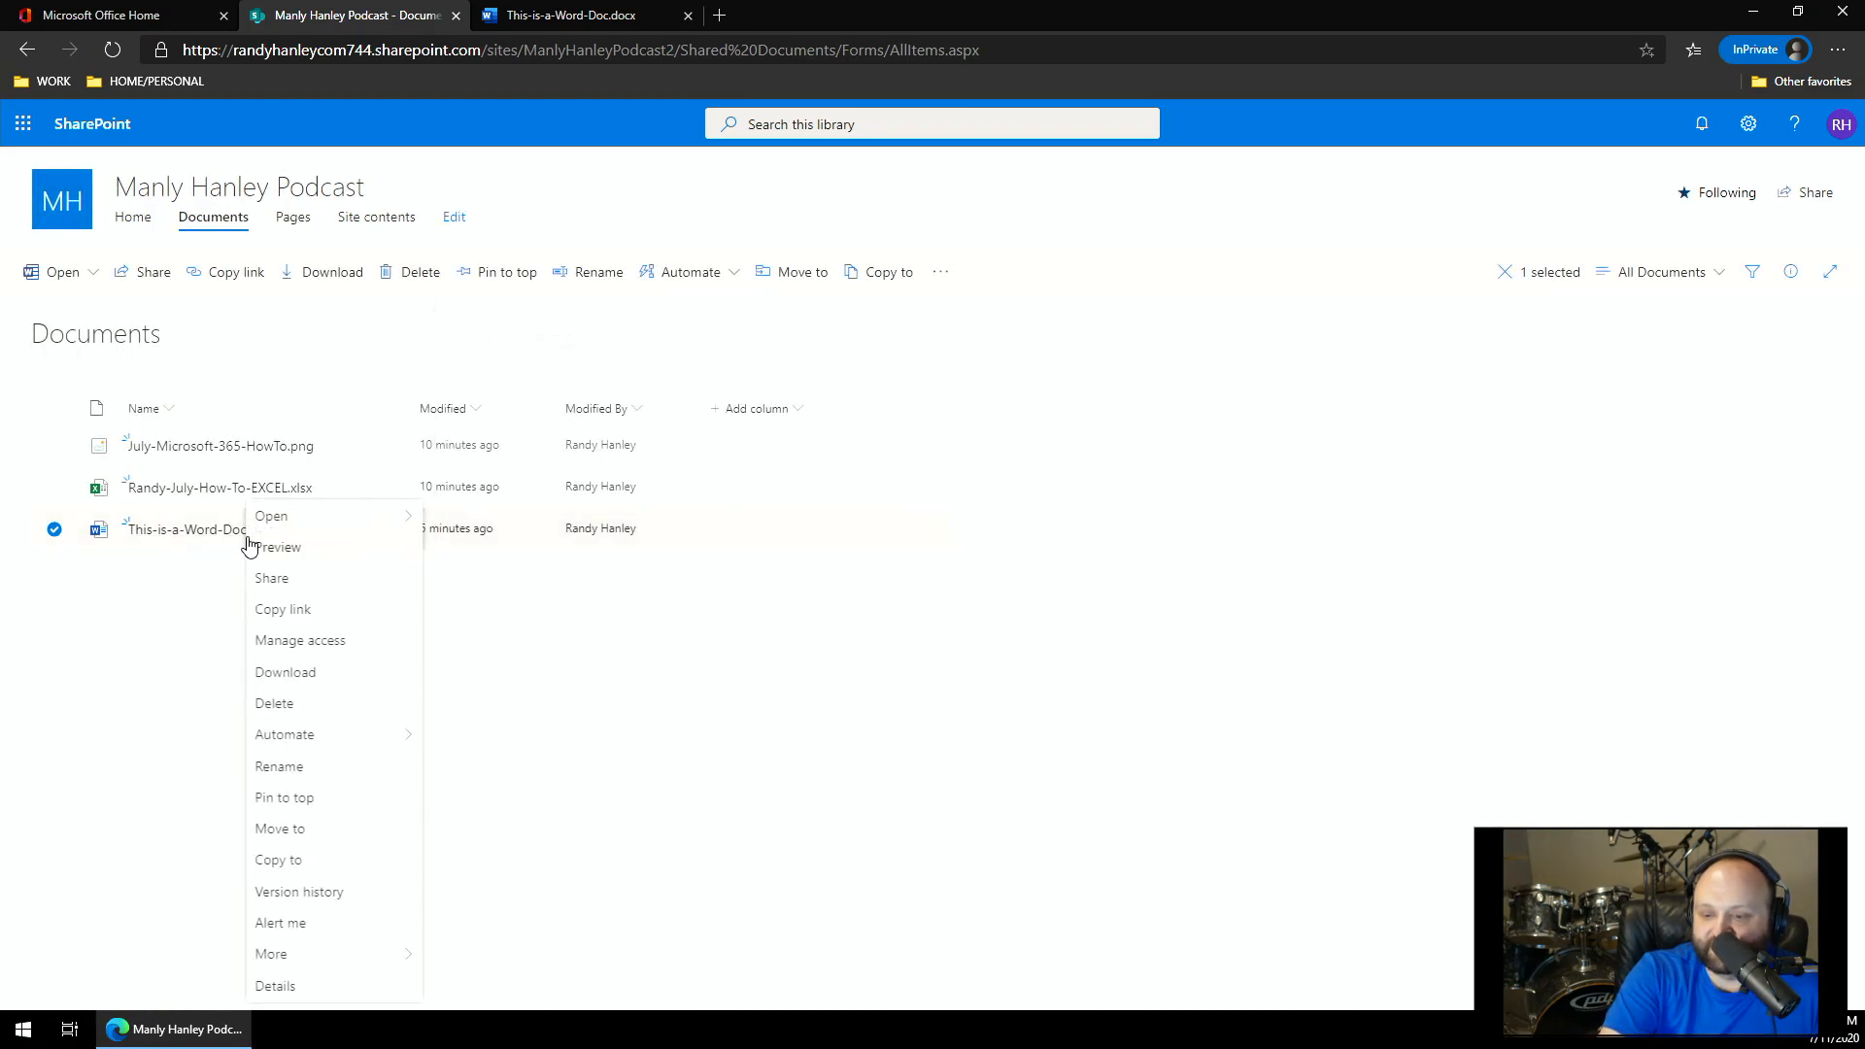
pyautogui.click(787, 696)
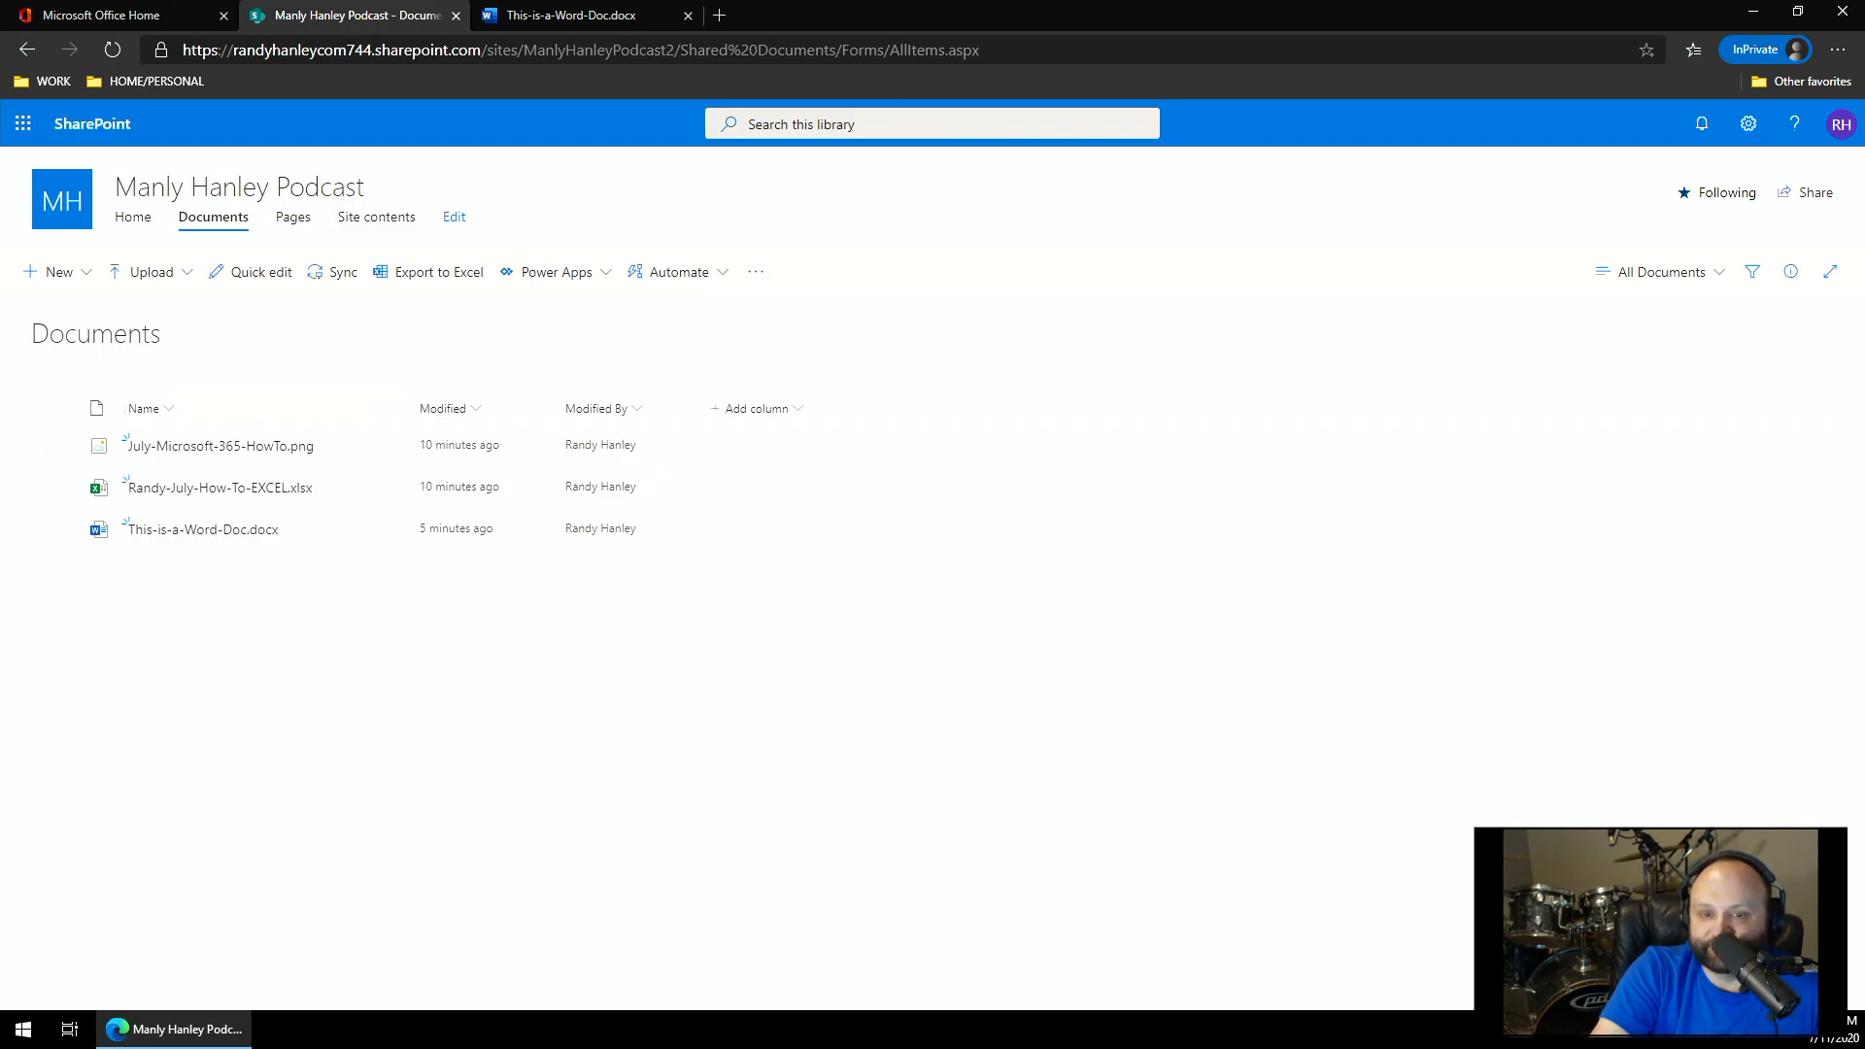
# - Open the How-To-EXCEL workbook from the library in the browser and enter 1 in each cell from D3 to D15
pyautogui.click(171, 491)
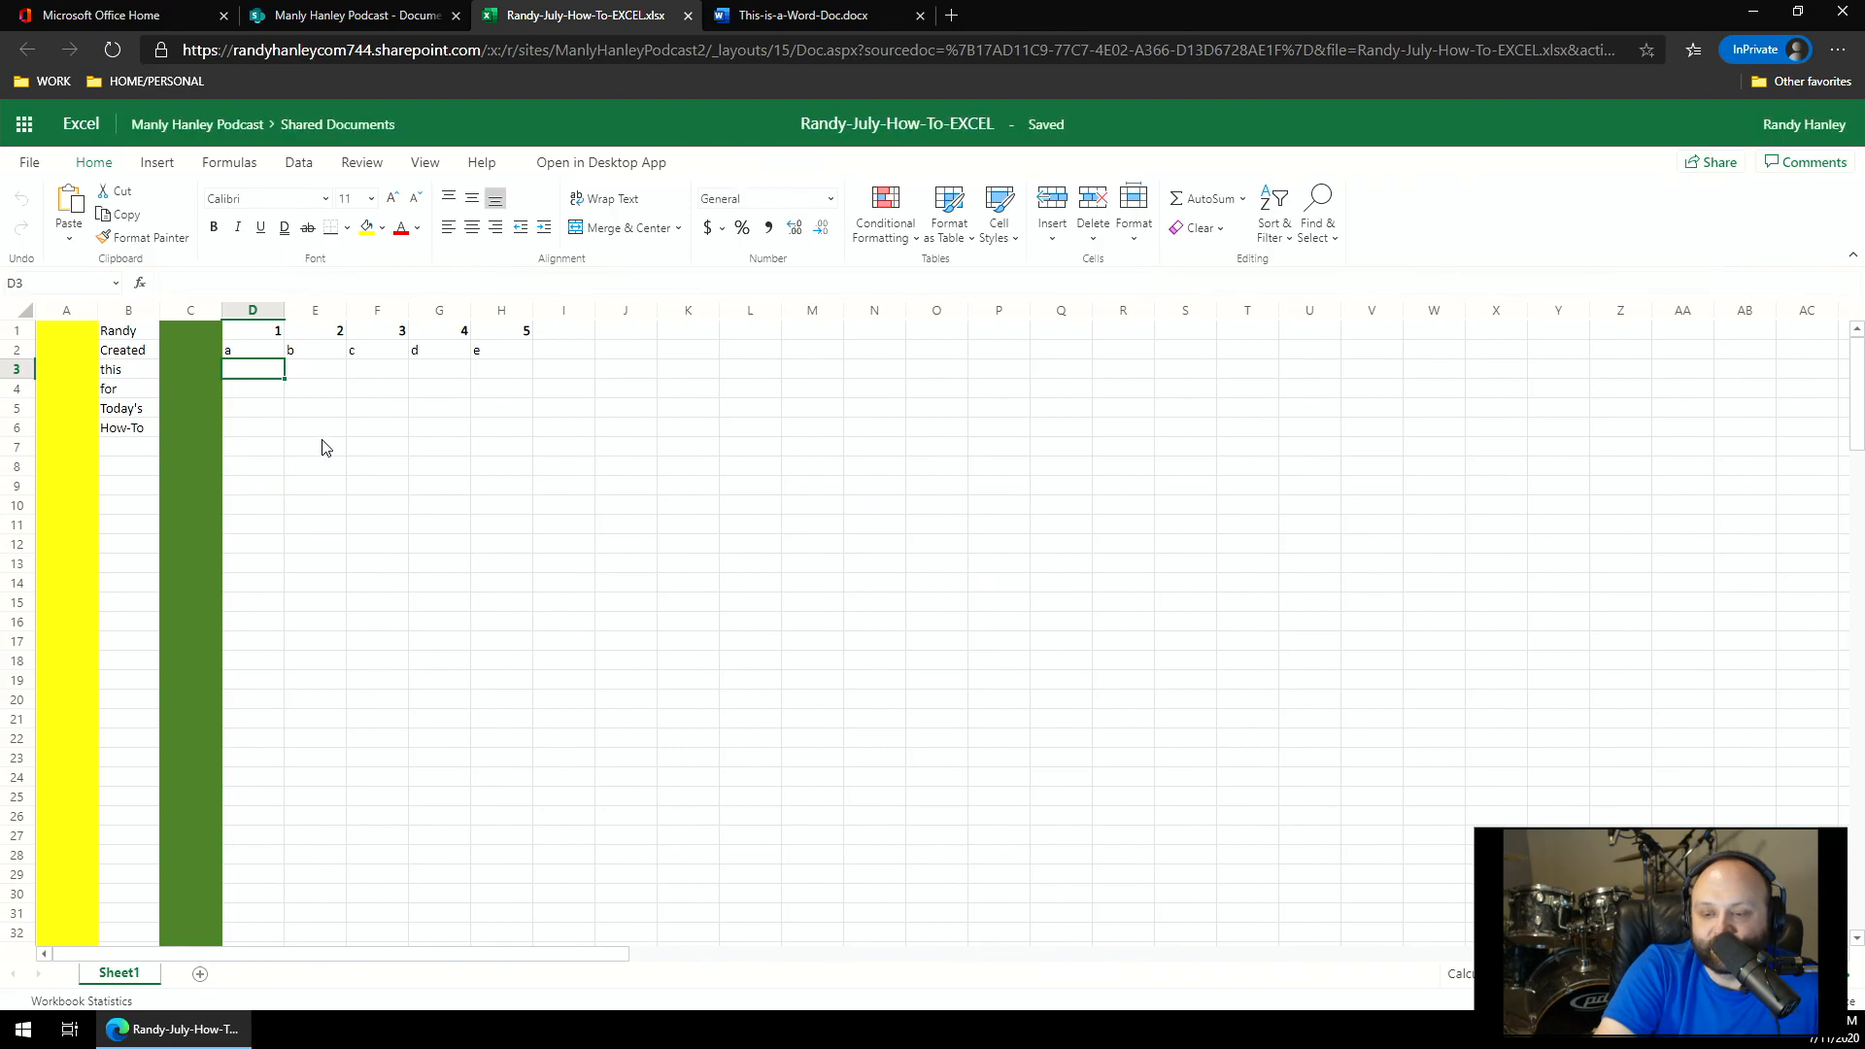
pyautogui.click(254, 372)
pyautogui.write('1')
pyautogui.press('Return')
pyautogui.write('1')
pyautogui.press('Return')
pyautogui.write('1')
pyautogui.press('Return')
pyautogui.write('1 1 1 1 1 1 1 1 1 1 1')
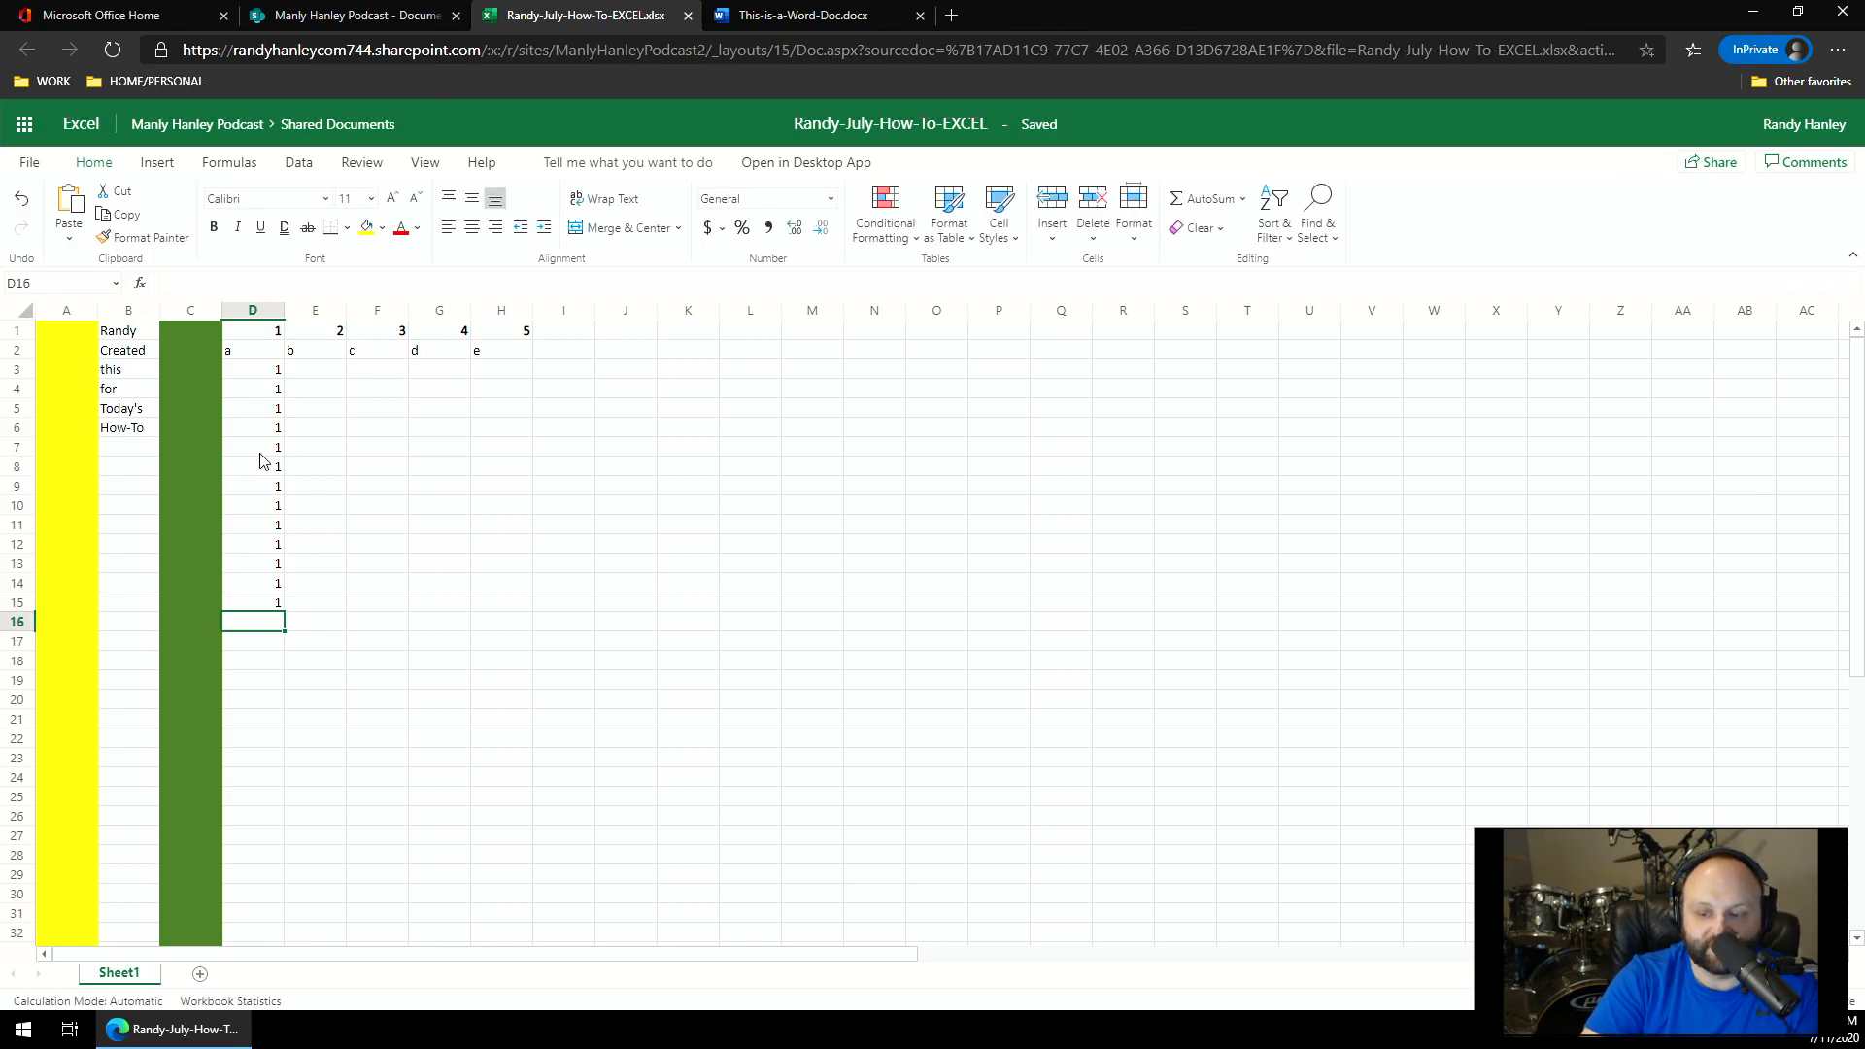
pyautogui.click(314, 448)
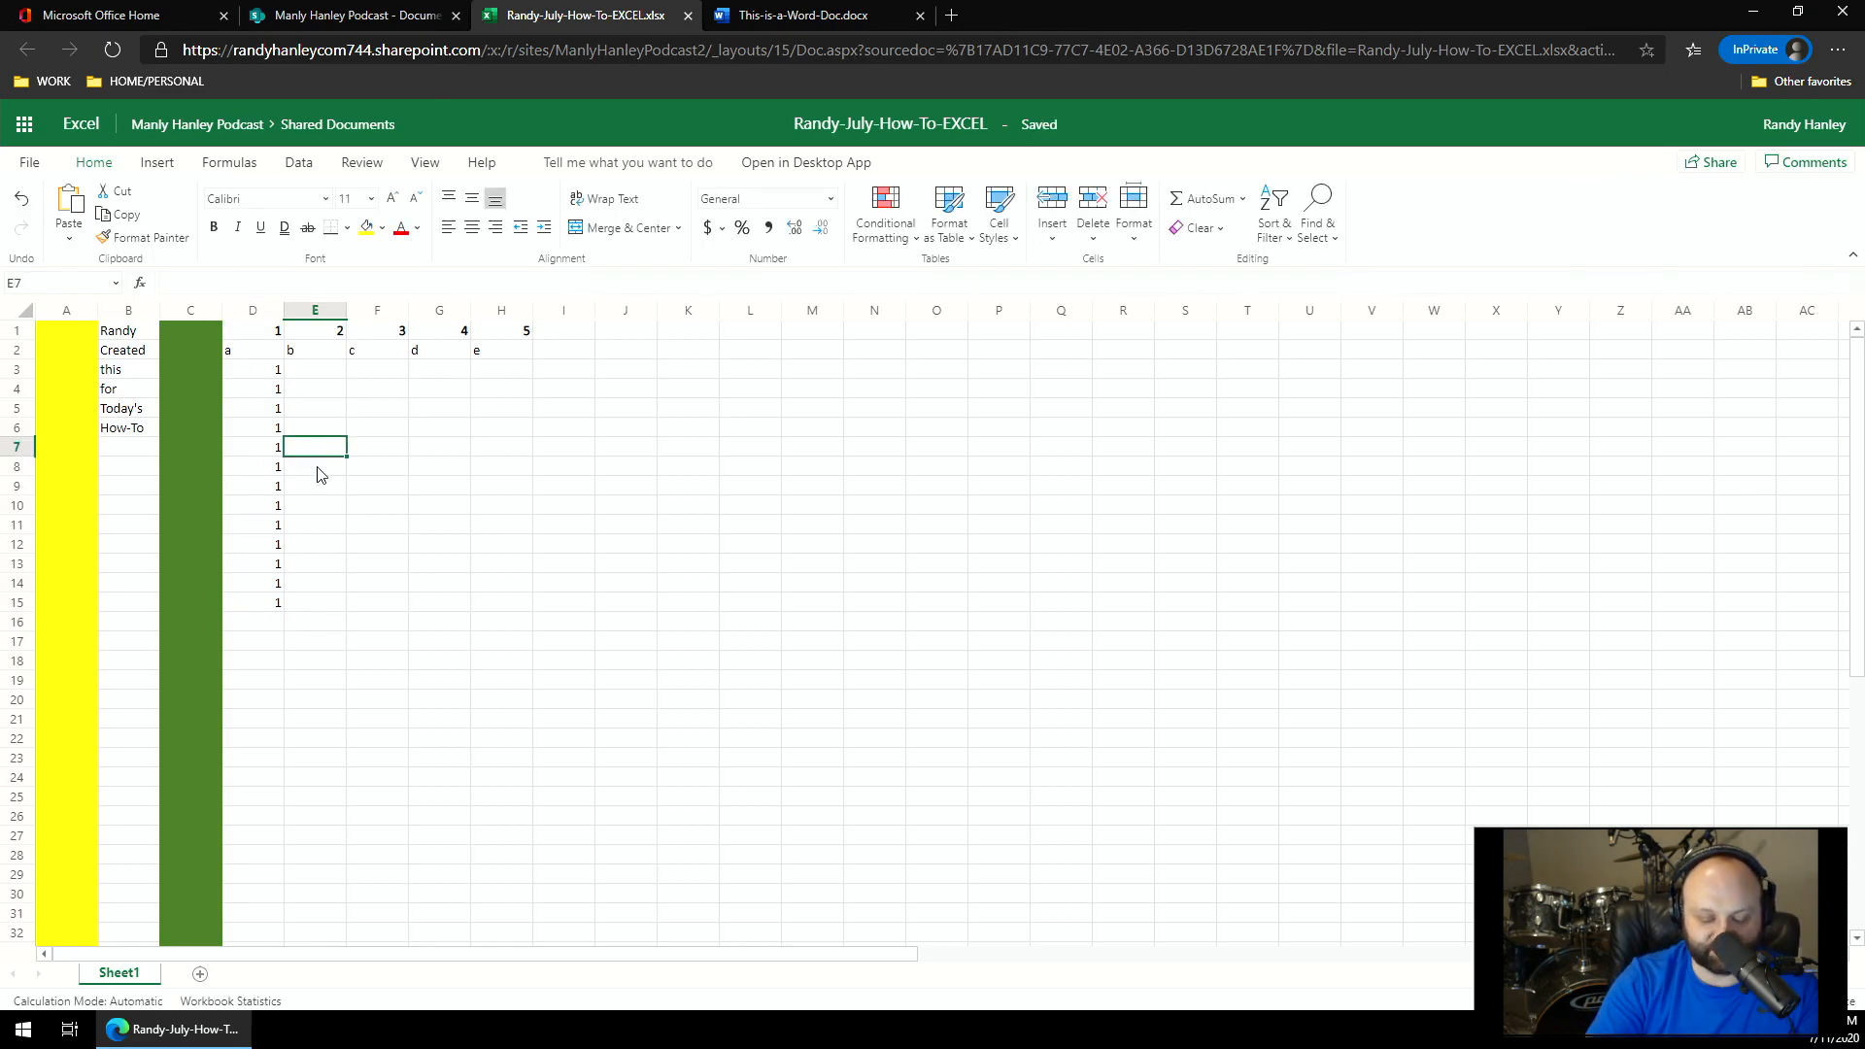
pyautogui.write("'")
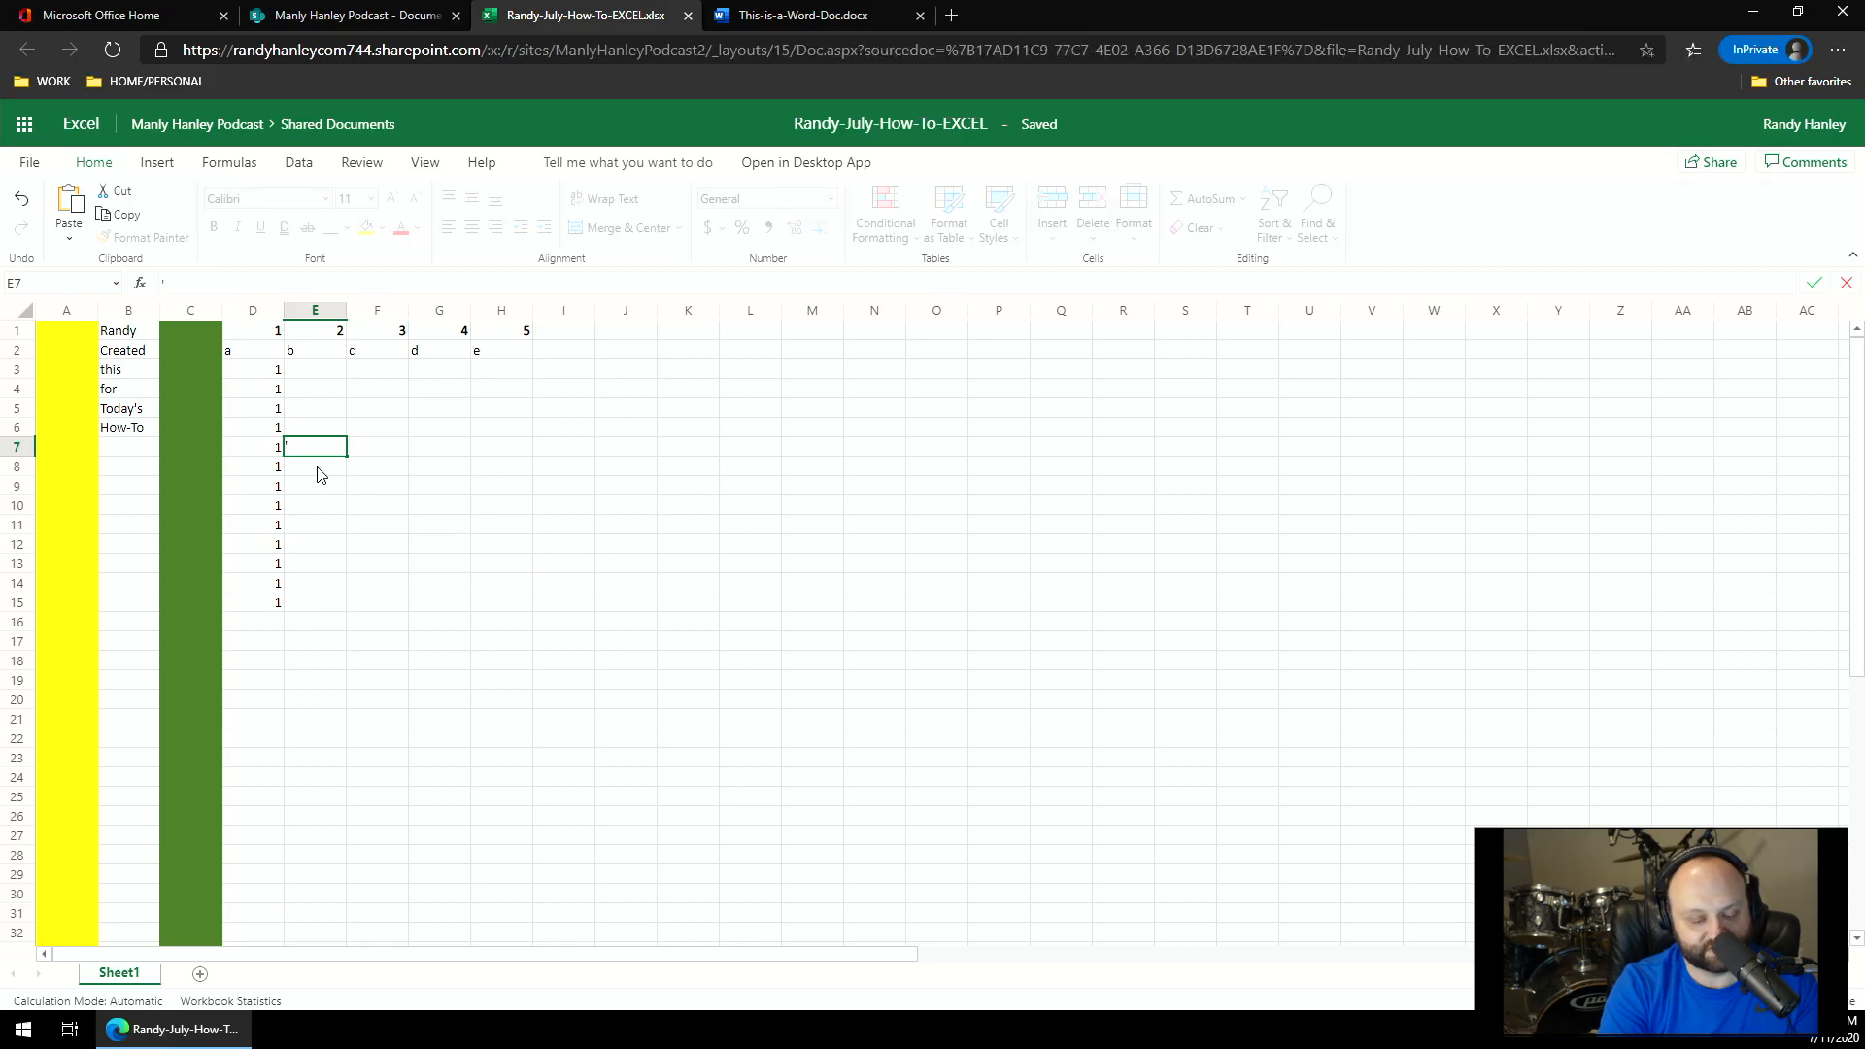
pyautogui.write('3932082043820423048234')
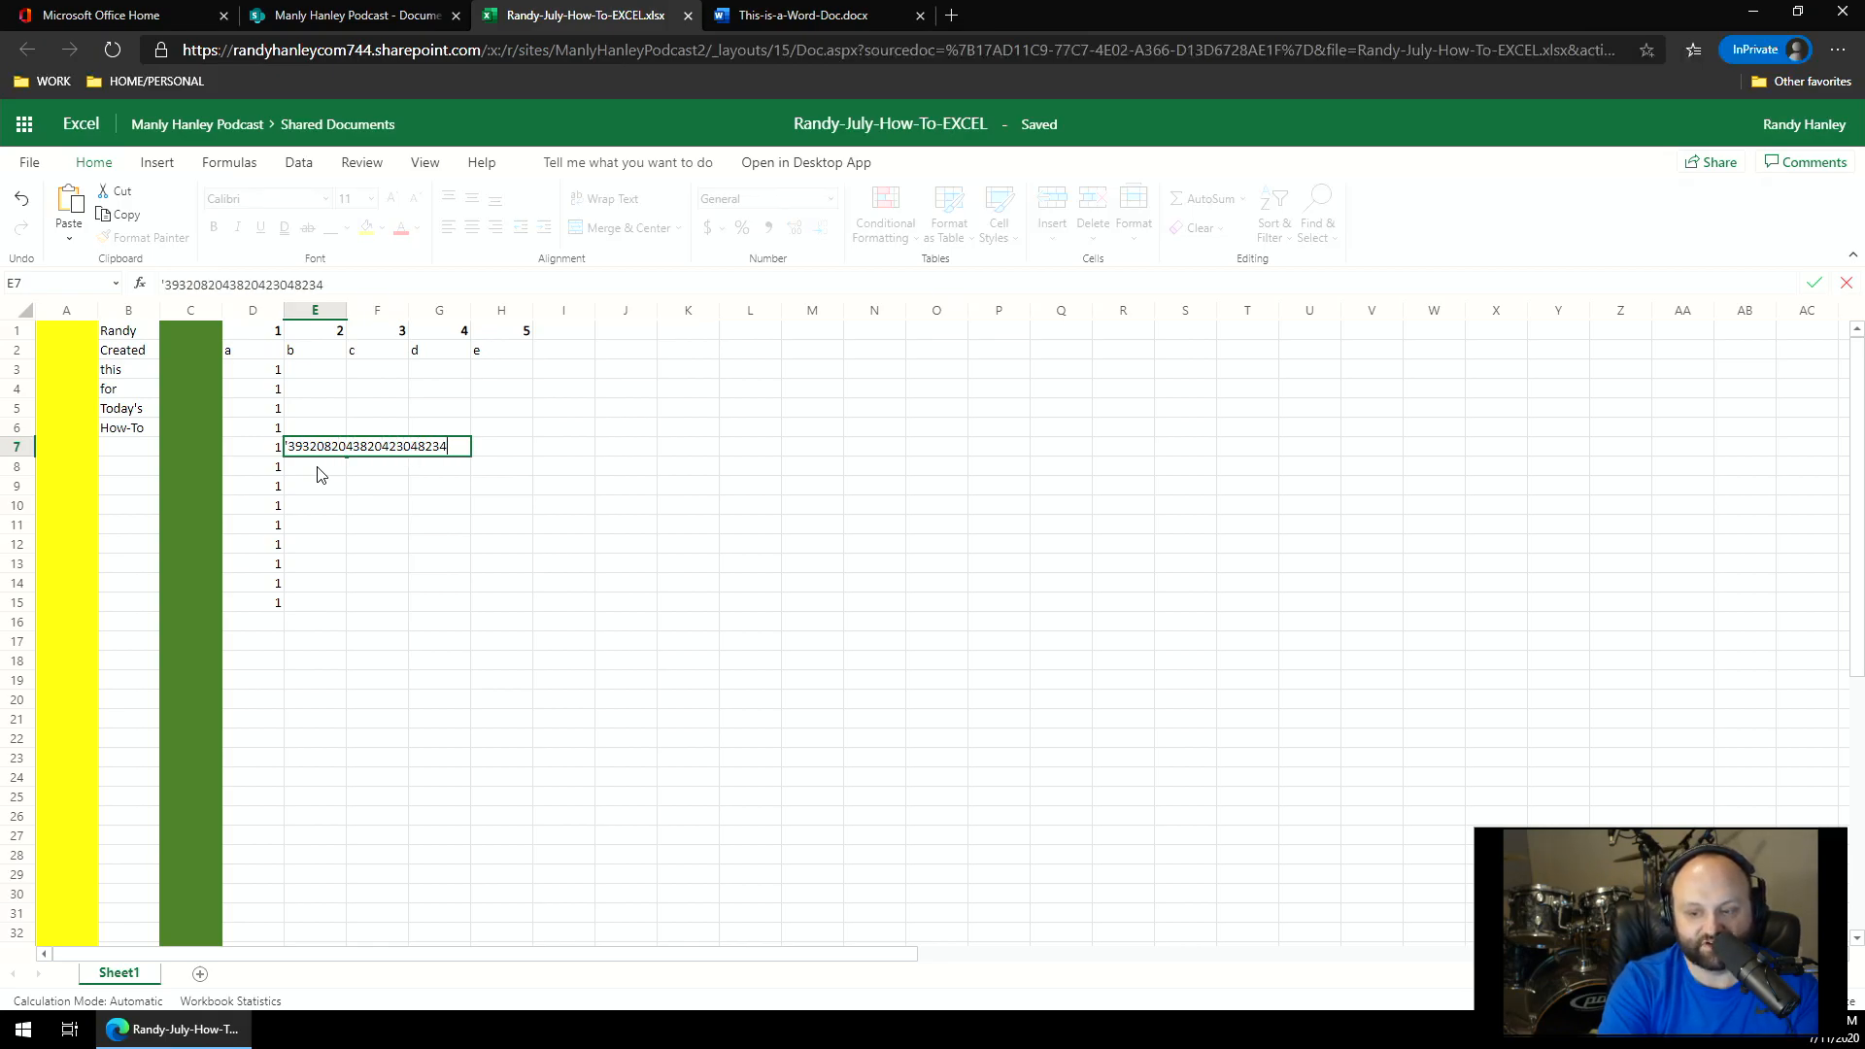
pyautogui.press('Return')
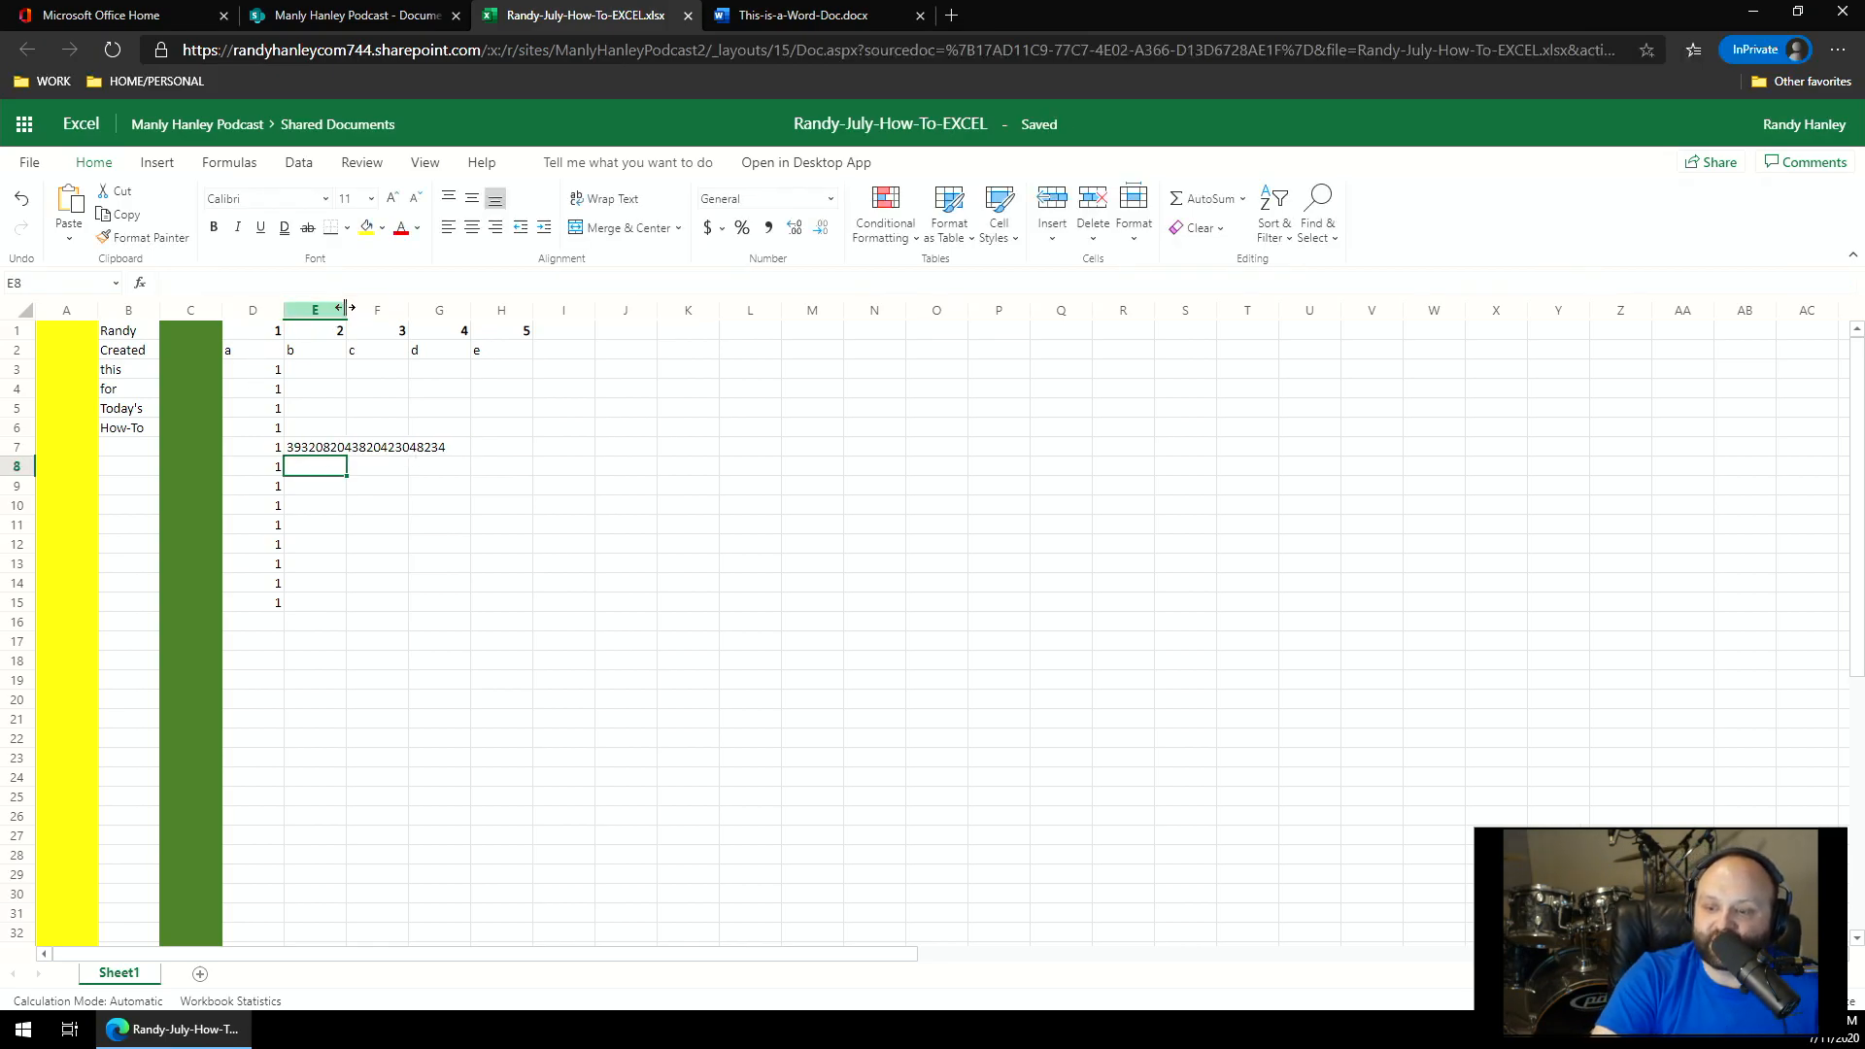
pyautogui.moveTo(345, 308); pyautogui.dragTo(550, 308)
pyautogui.click(461, 449)
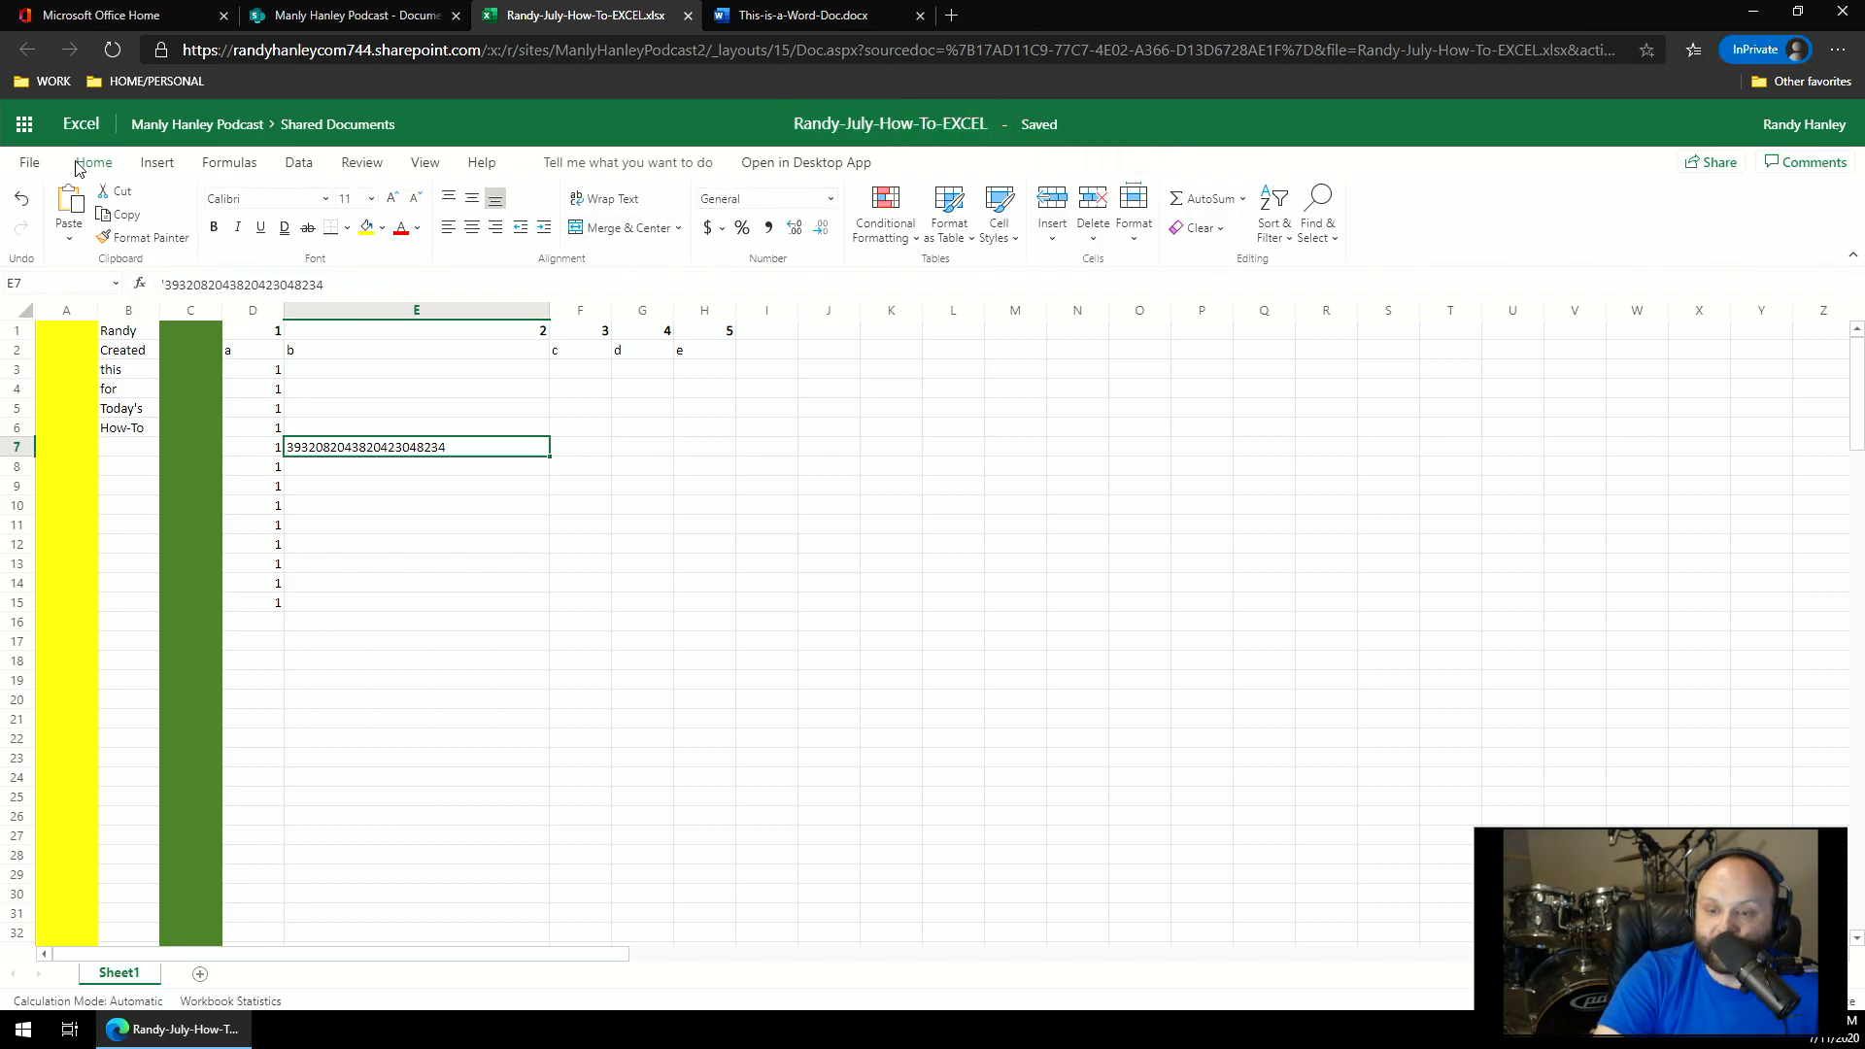
# - Close the workbook and show the version history of the How-To-EXCEL workbook in the document library
pyautogui.click(687, 14)
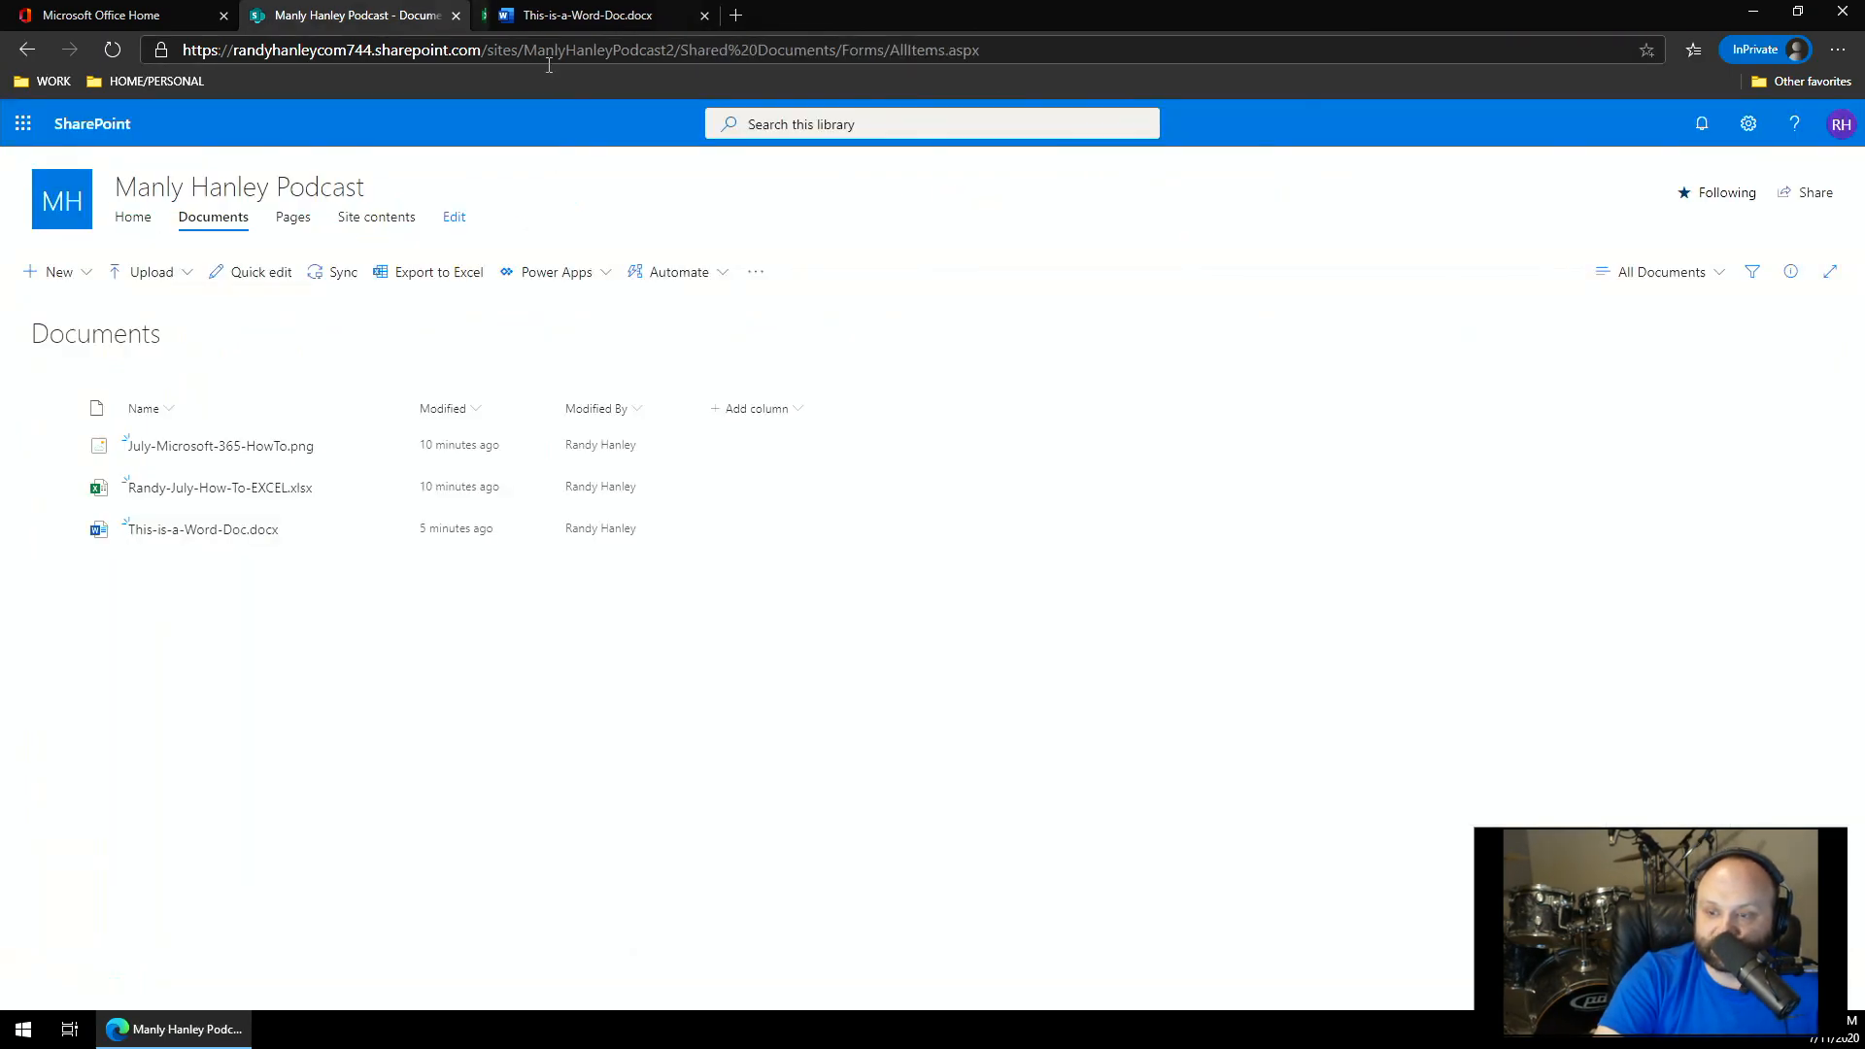
pyautogui.moveTo(271, 487)
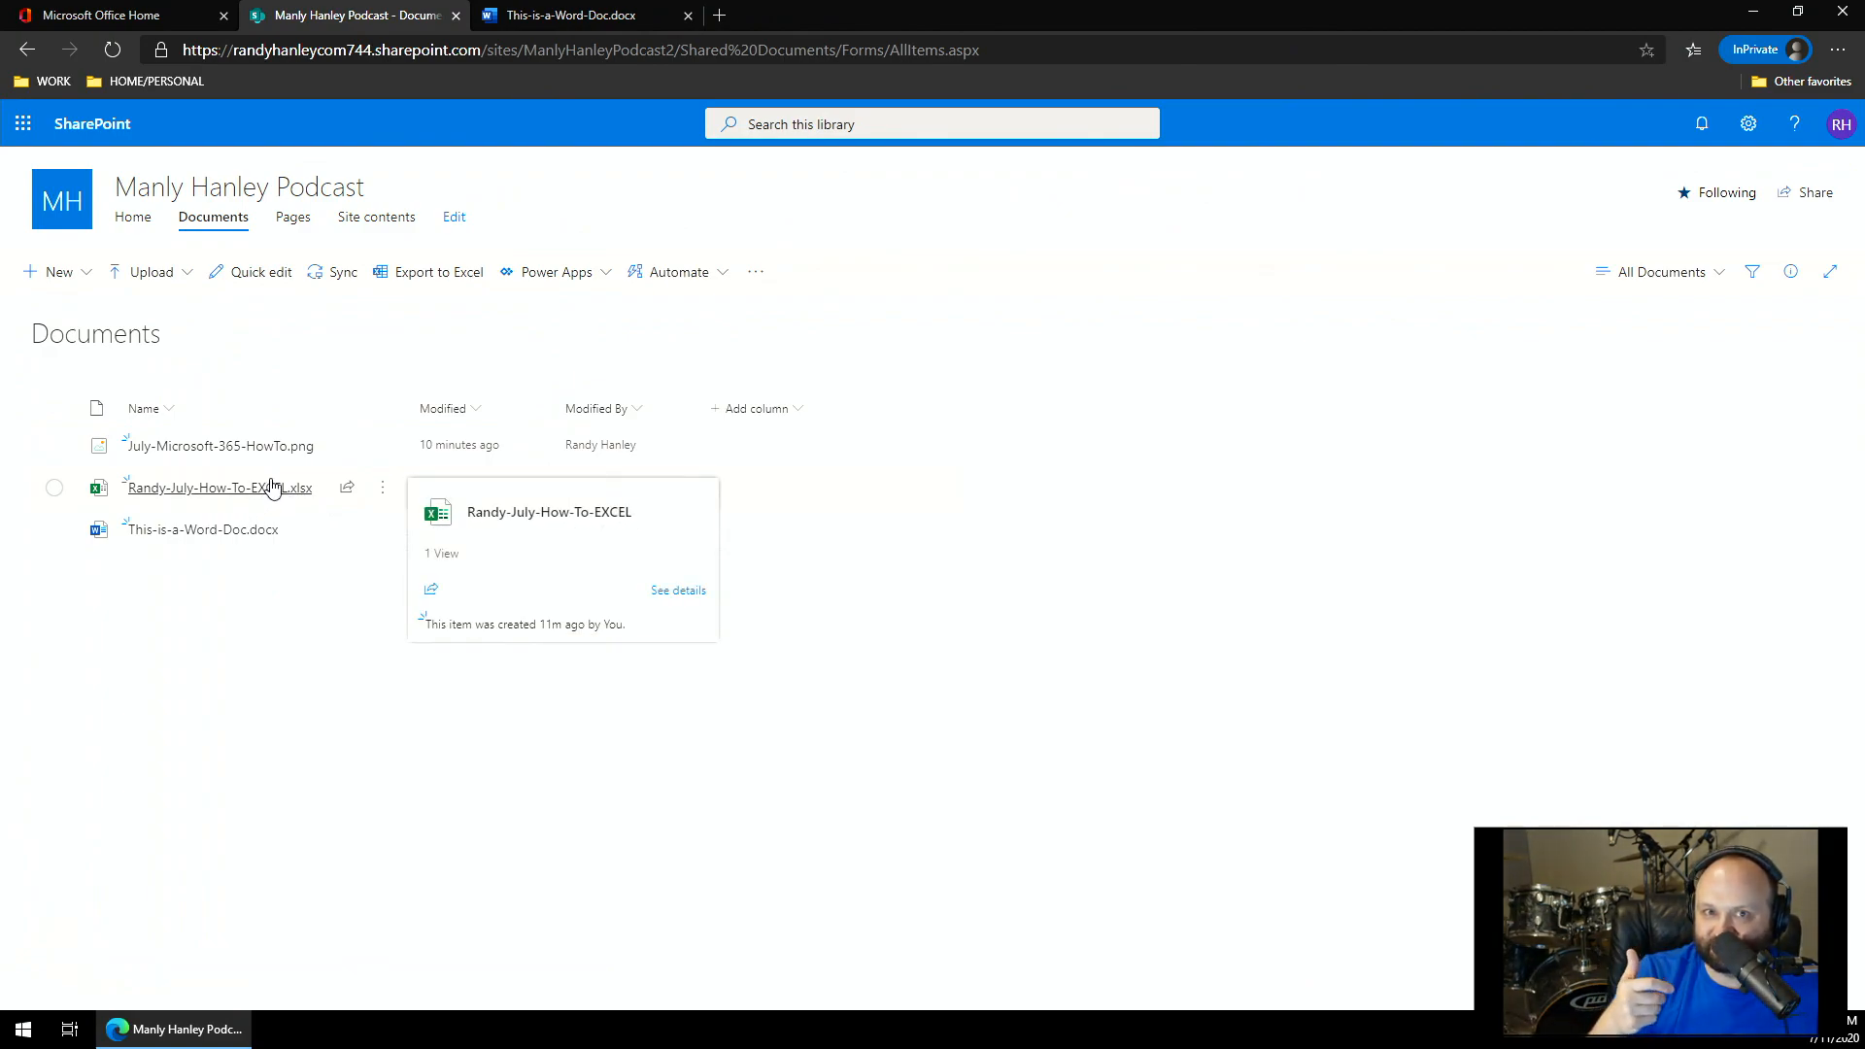
pyautogui.click(382, 486)
pyautogui.click(449, 865)
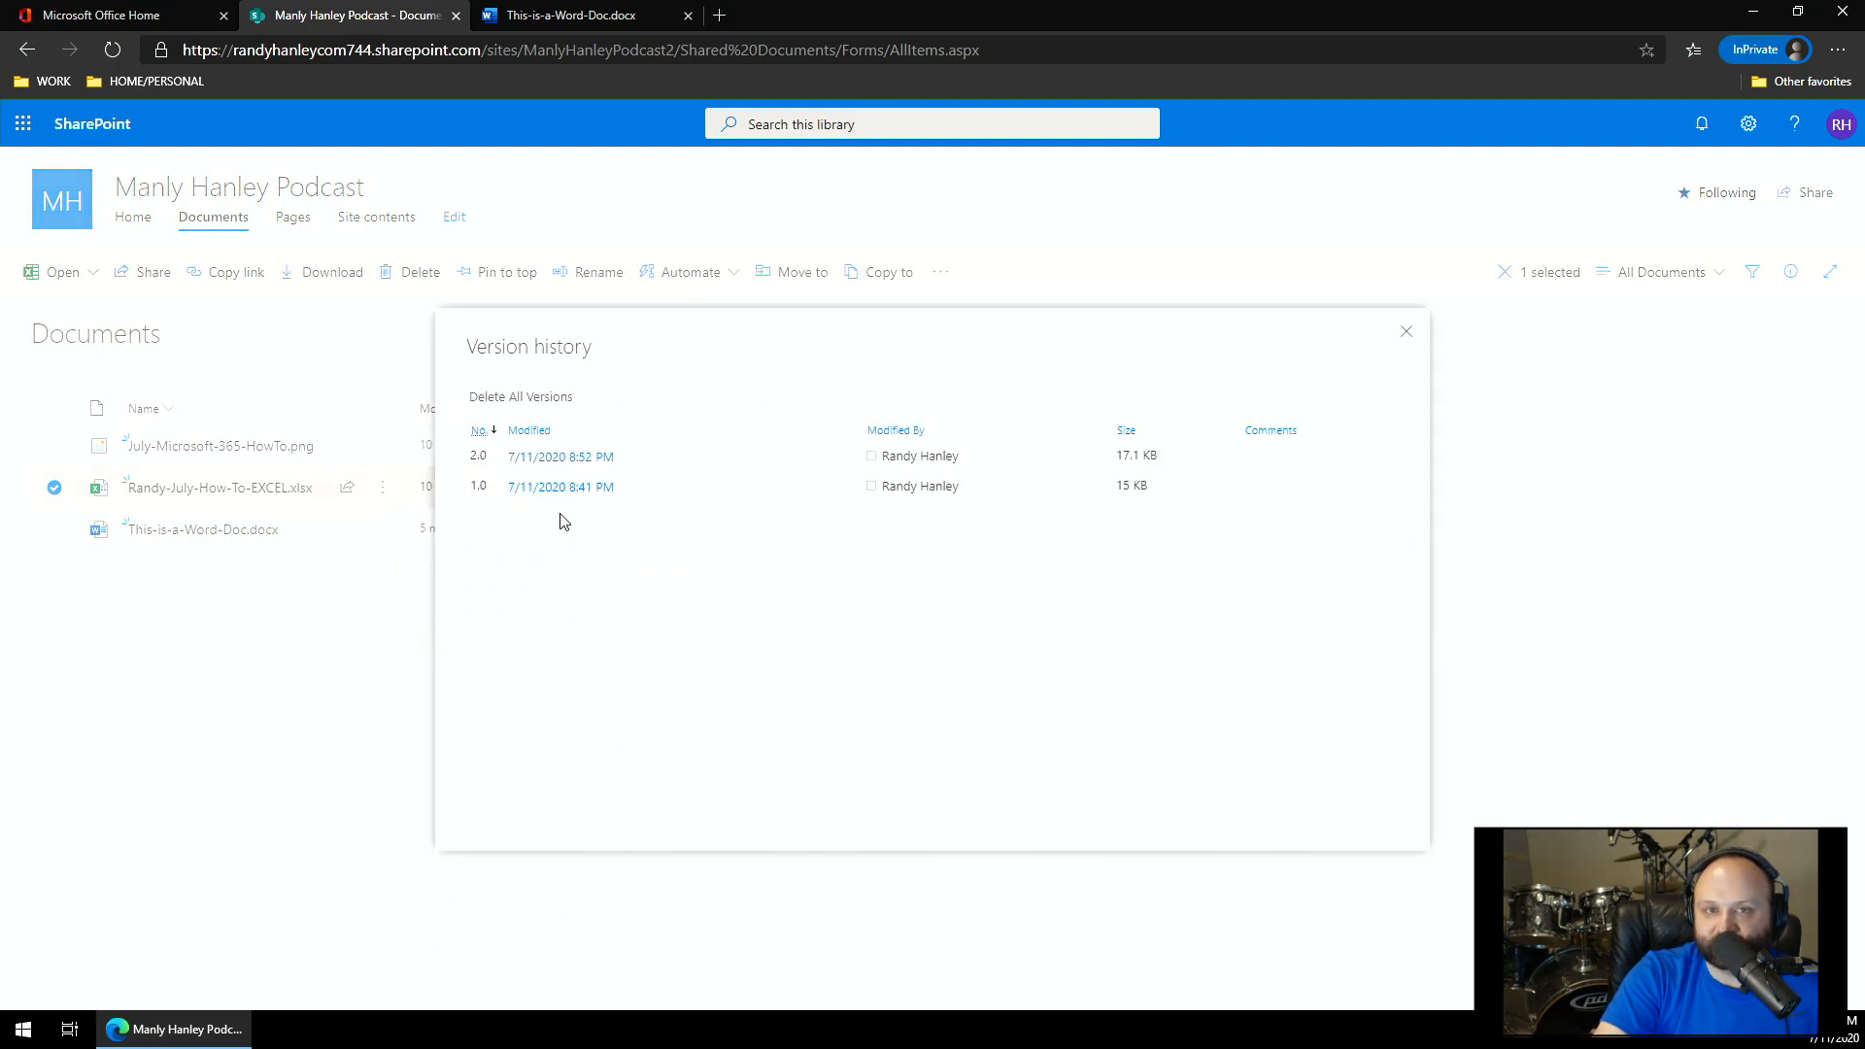
pyautogui.moveTo(572, 492)
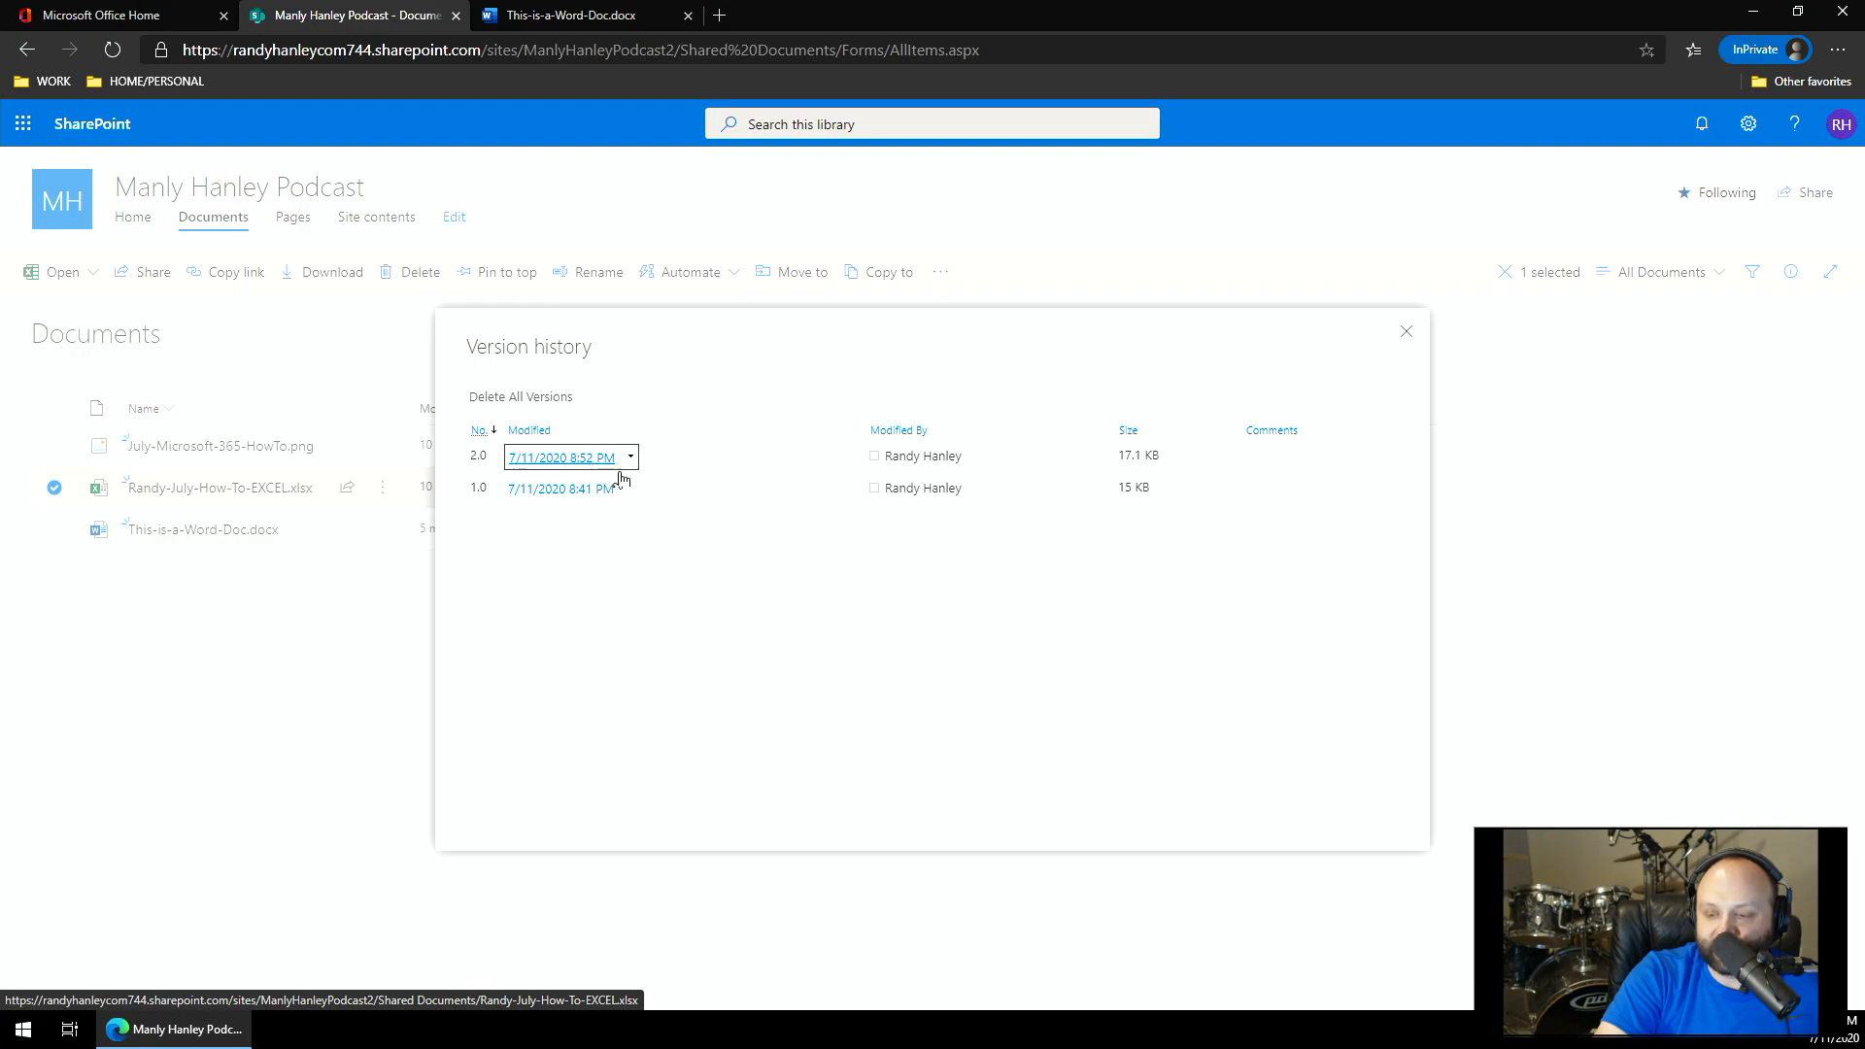
# - Restore version 1.0 of the How-To-EXCEL workbook from its version history and open the newest version in desktop Excel
pyautogui.click(632, 491)
pyautogui.click(556, 540)
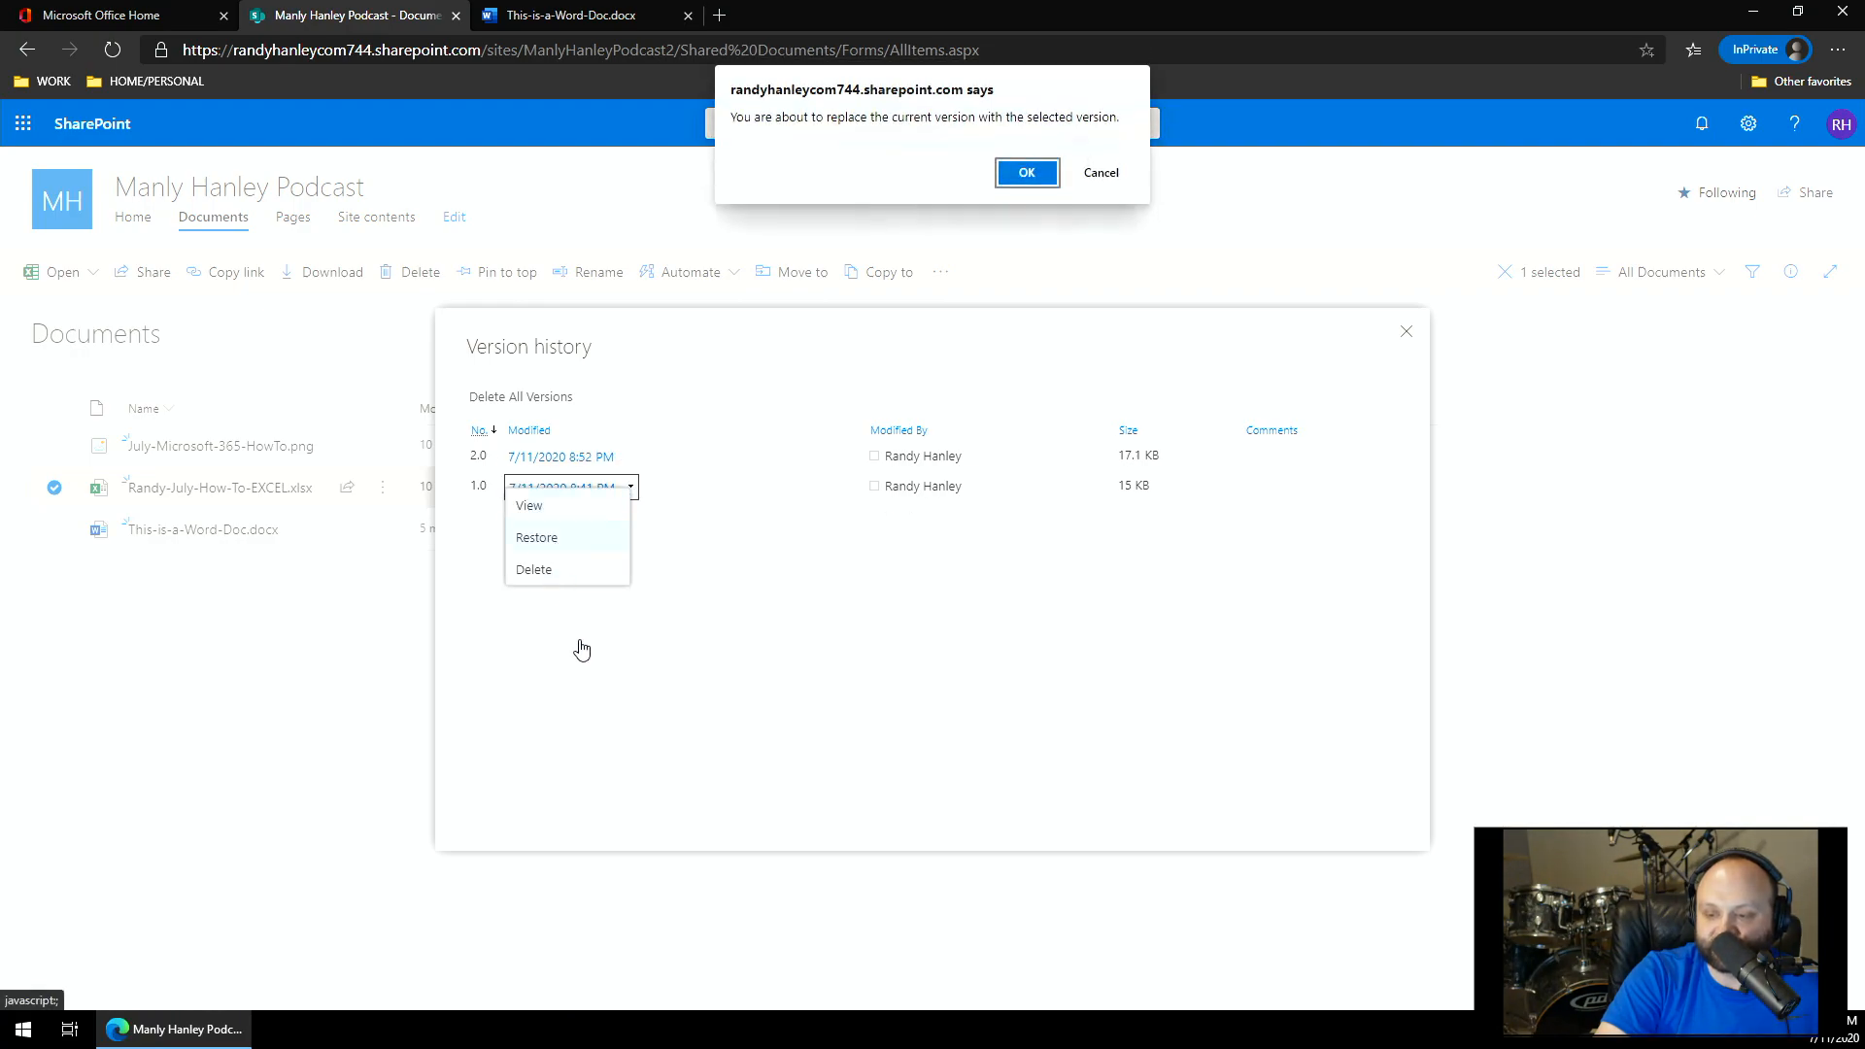
pyautogui.click(1031, 188)
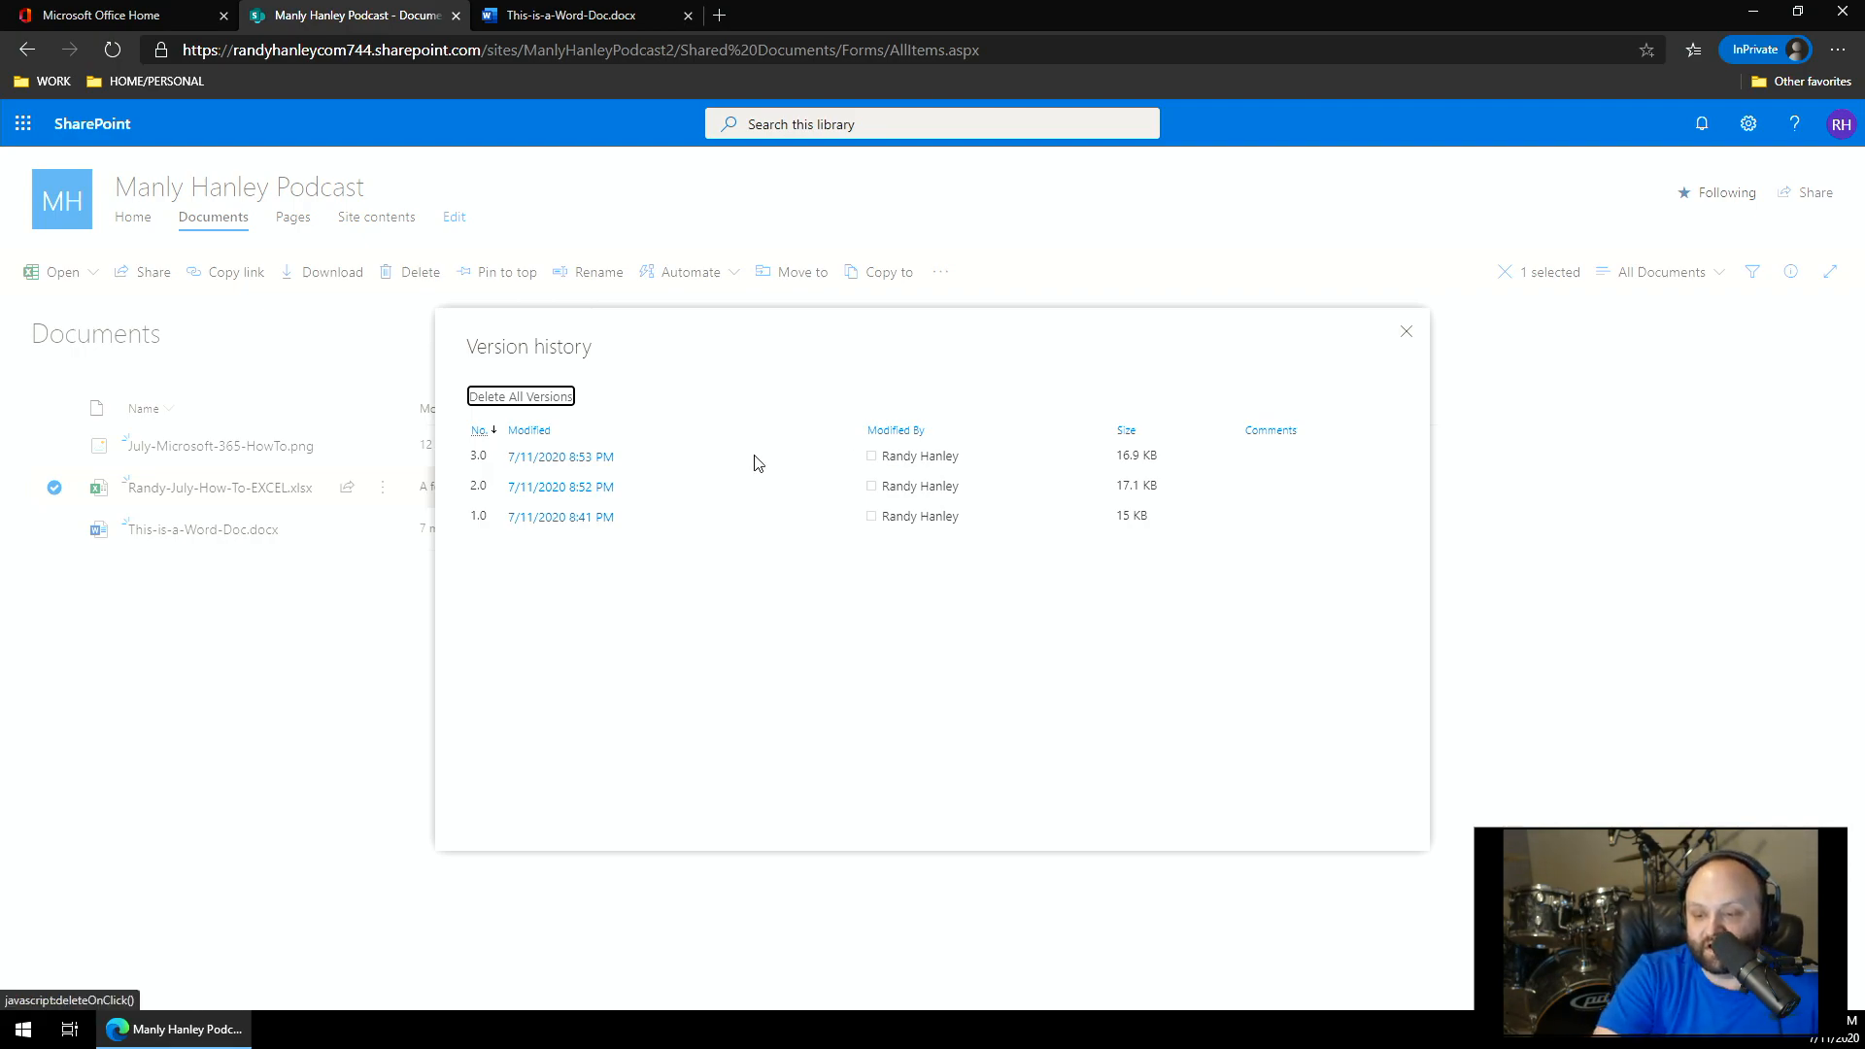
pyautogui.click(555, 463)
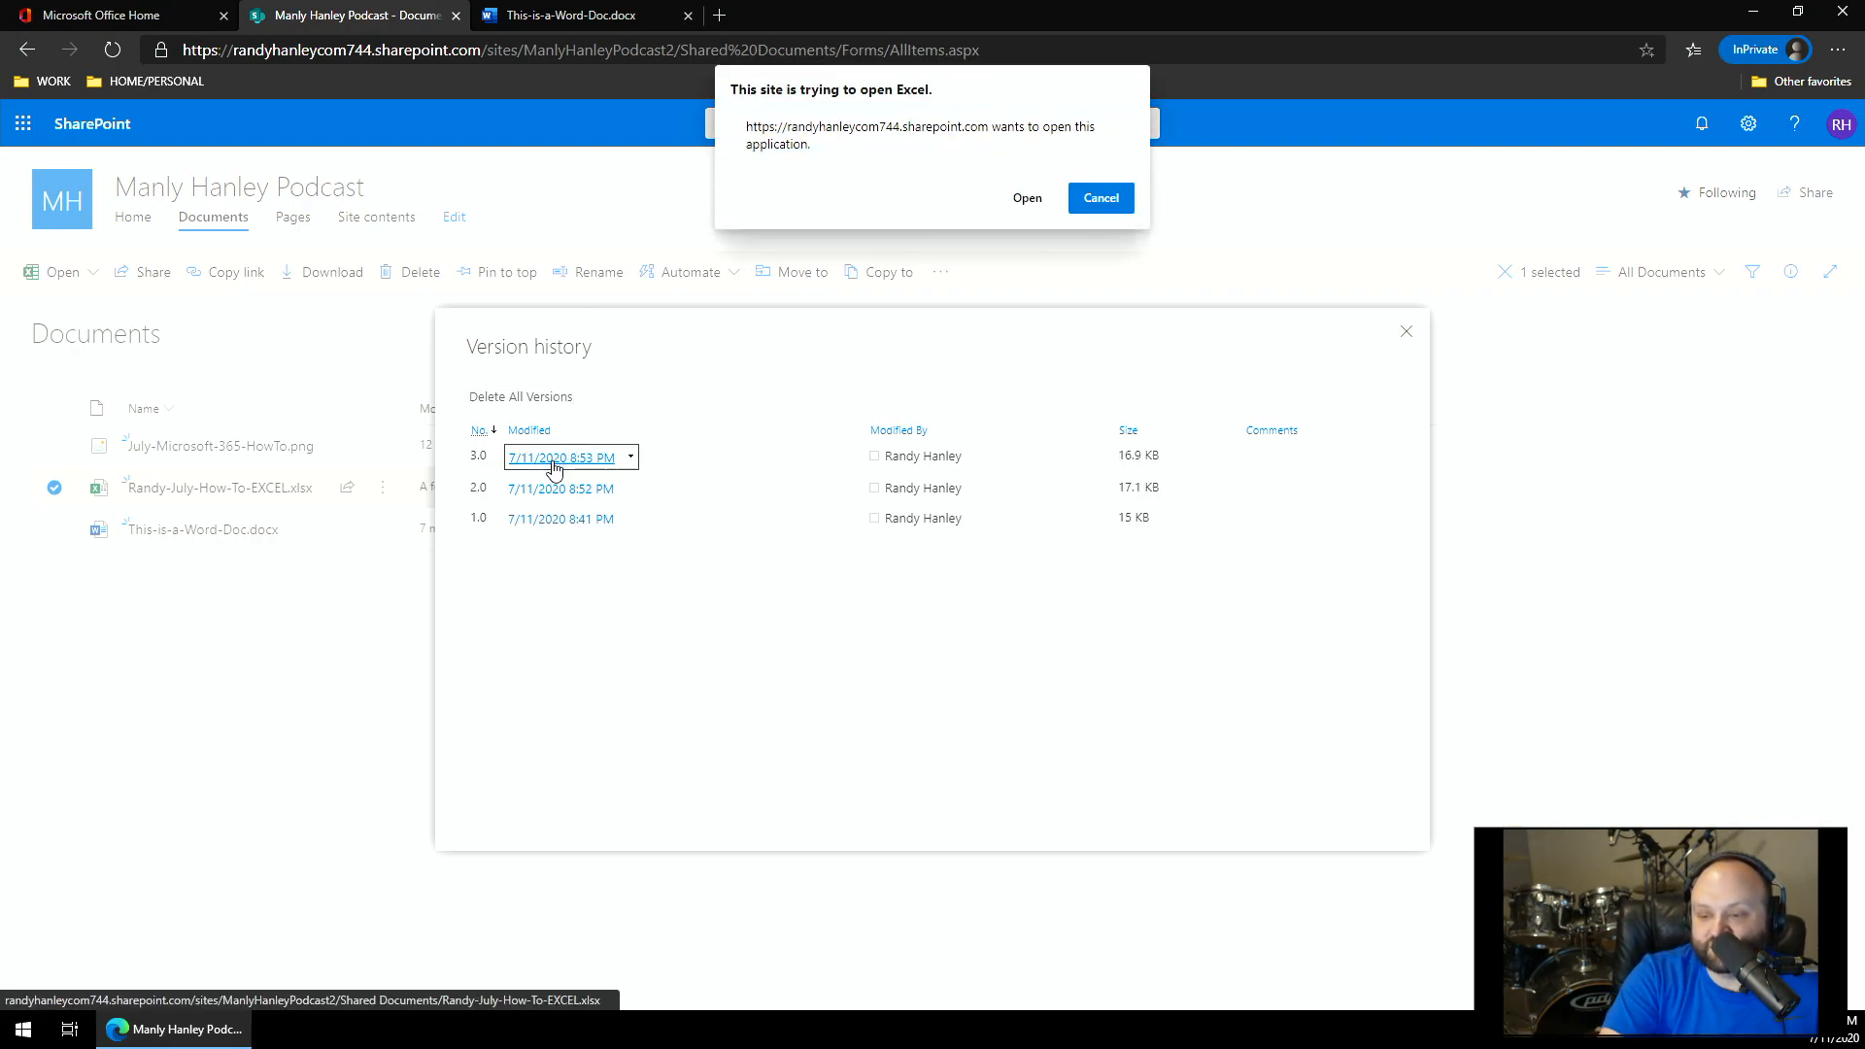
pyautogui.click(1025, 201)
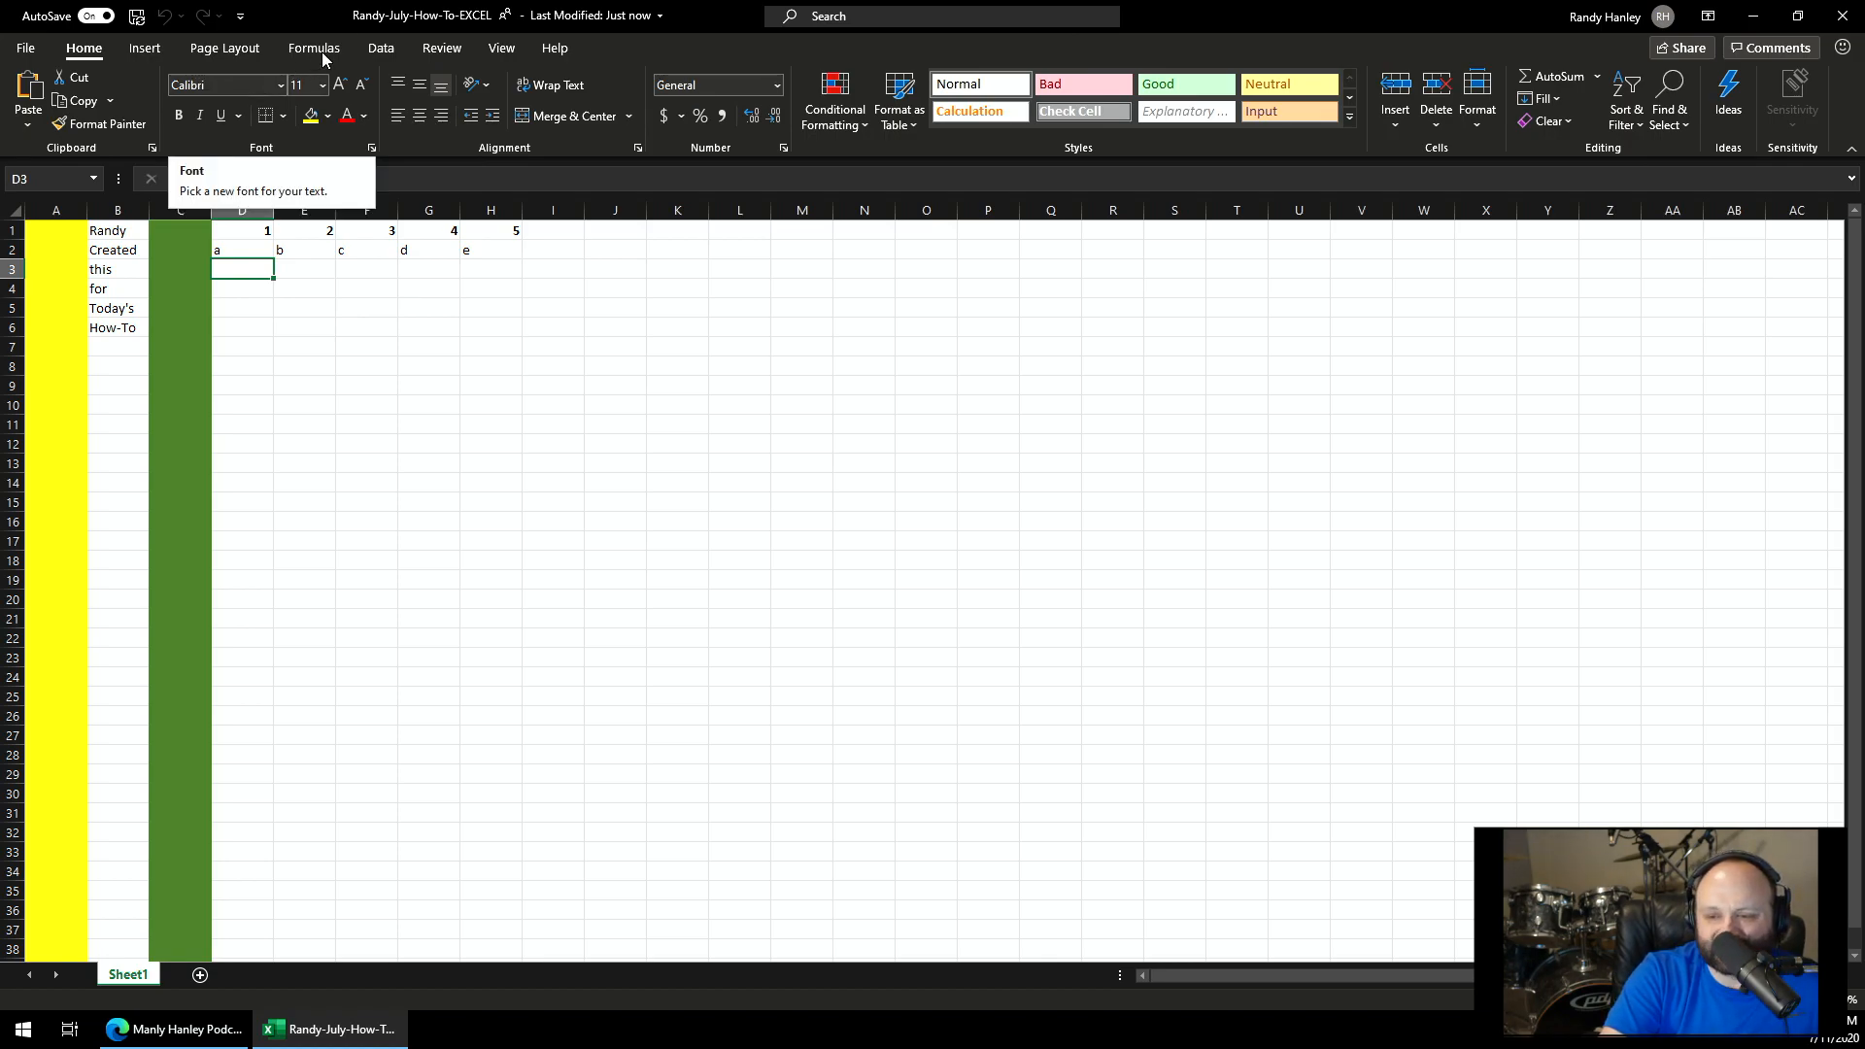
# - Add a note to cell D3 reading "Test note" with "Poop" on a new line, and show all notes on the sheet
pyautogui.click(450, 59)
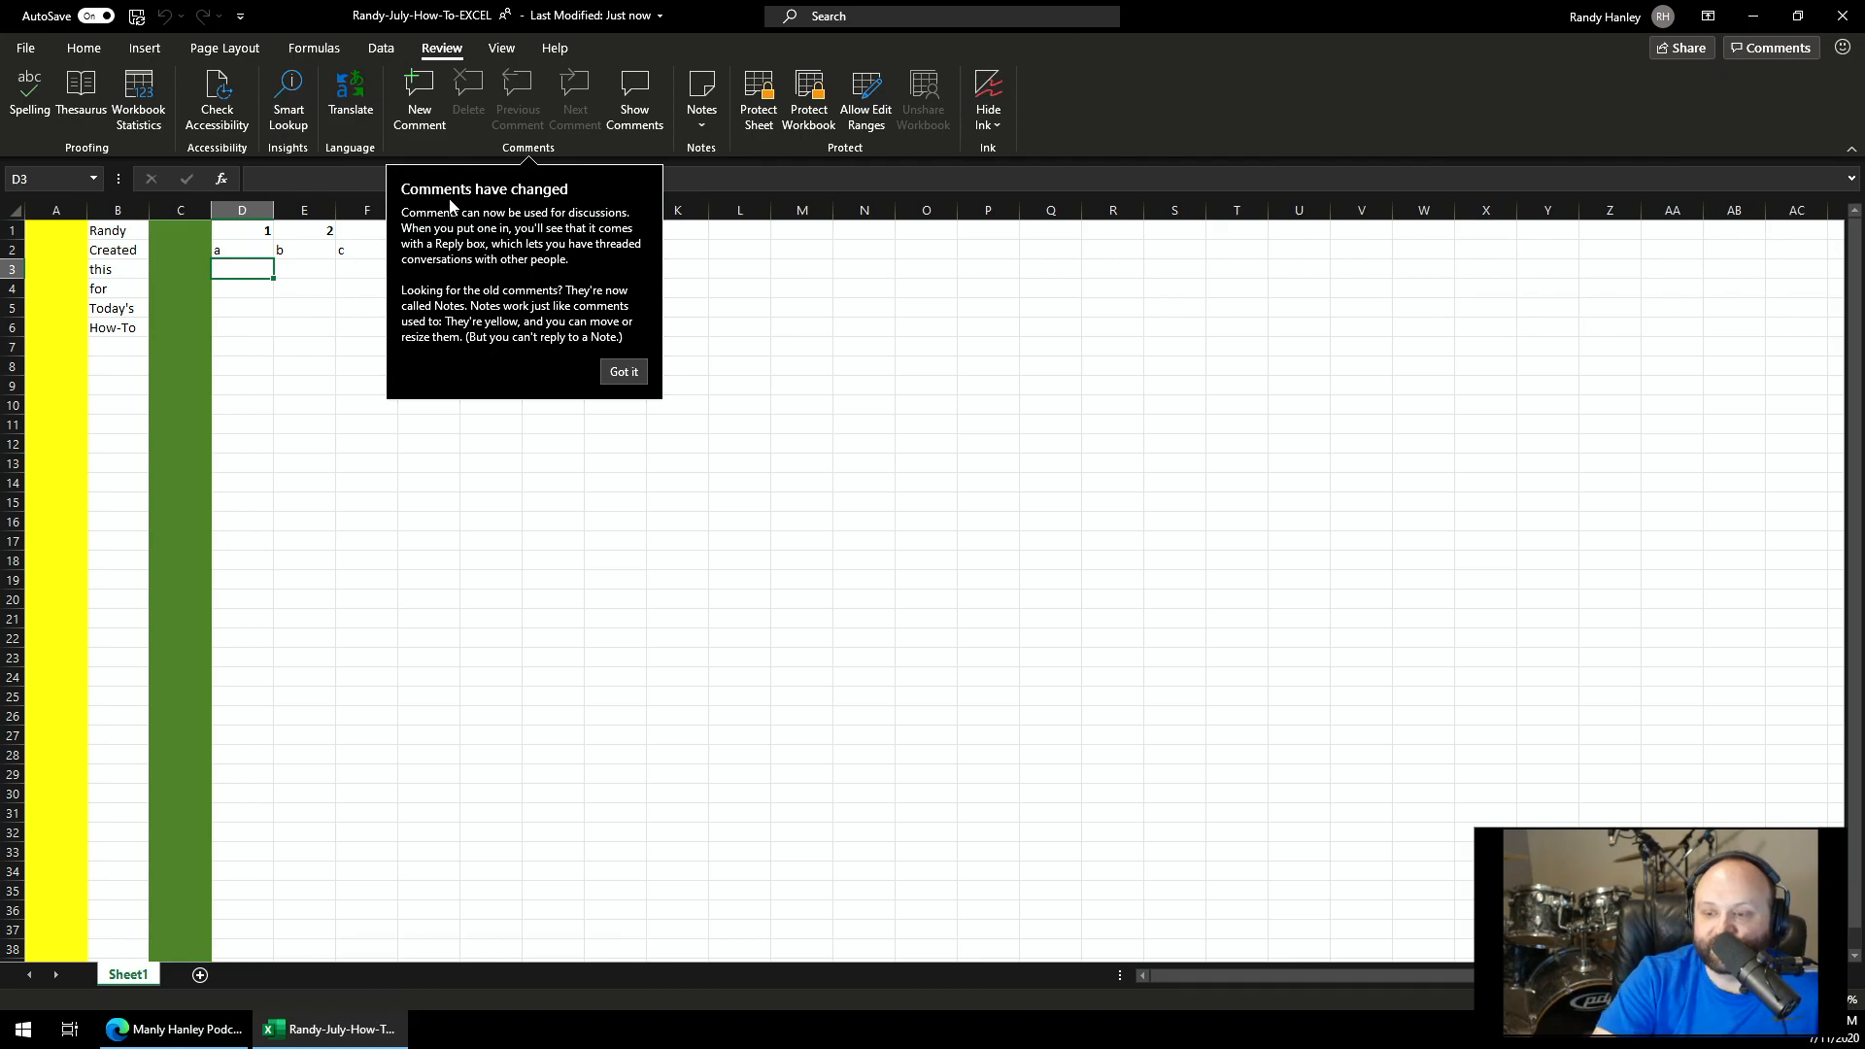
pyautogui.click(640, 369)
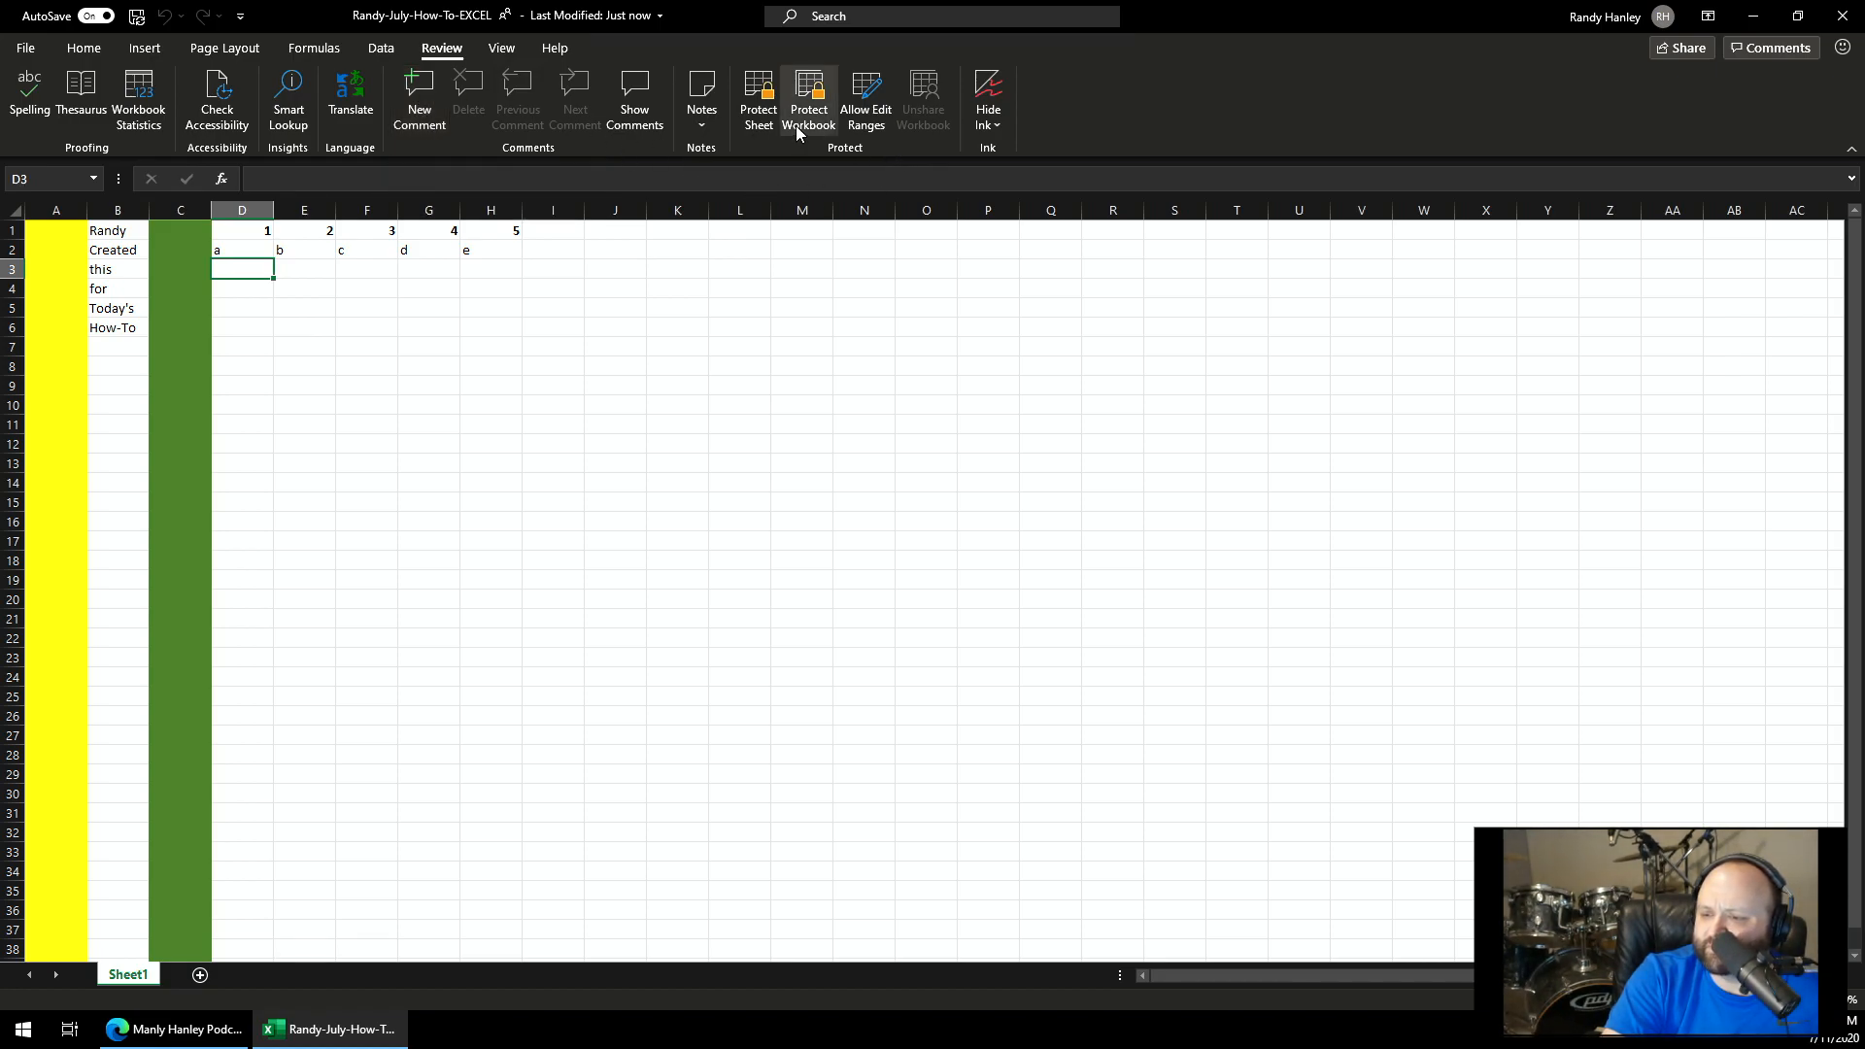
pyautogui.click(700, 121)
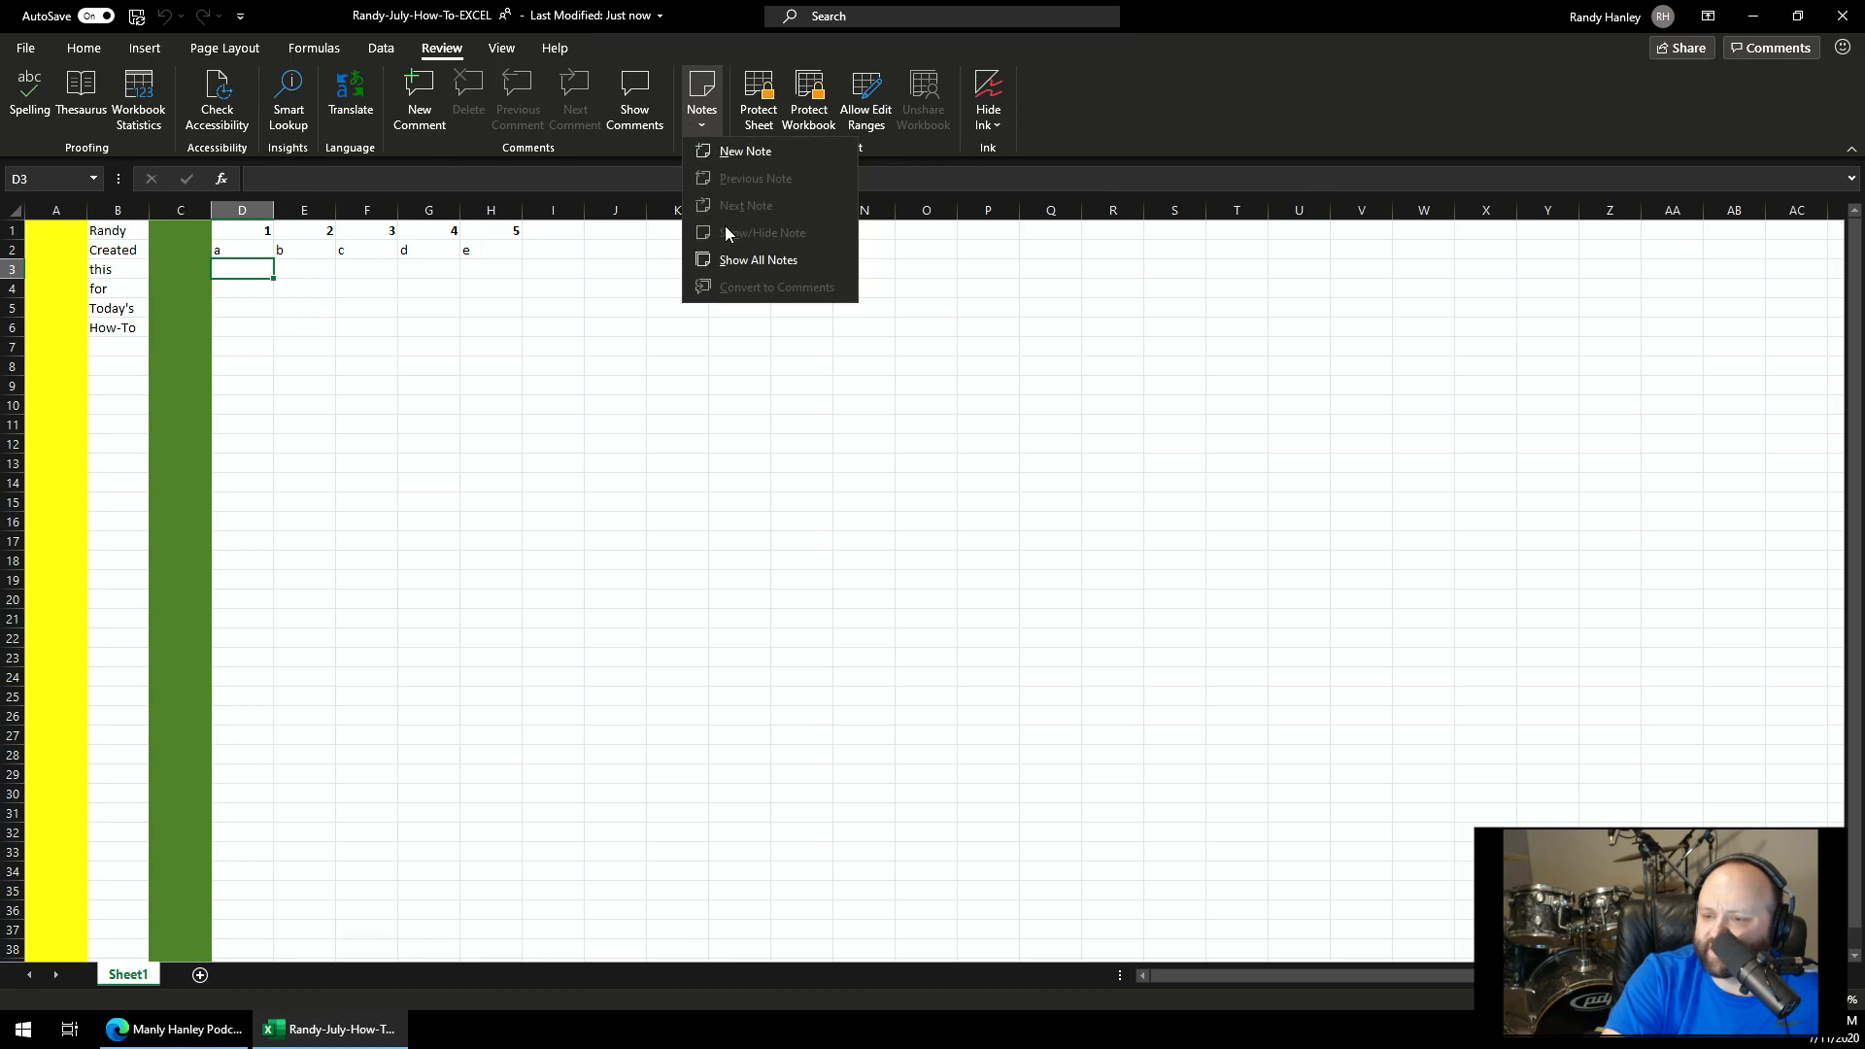
pyautogui.click(736, 155)
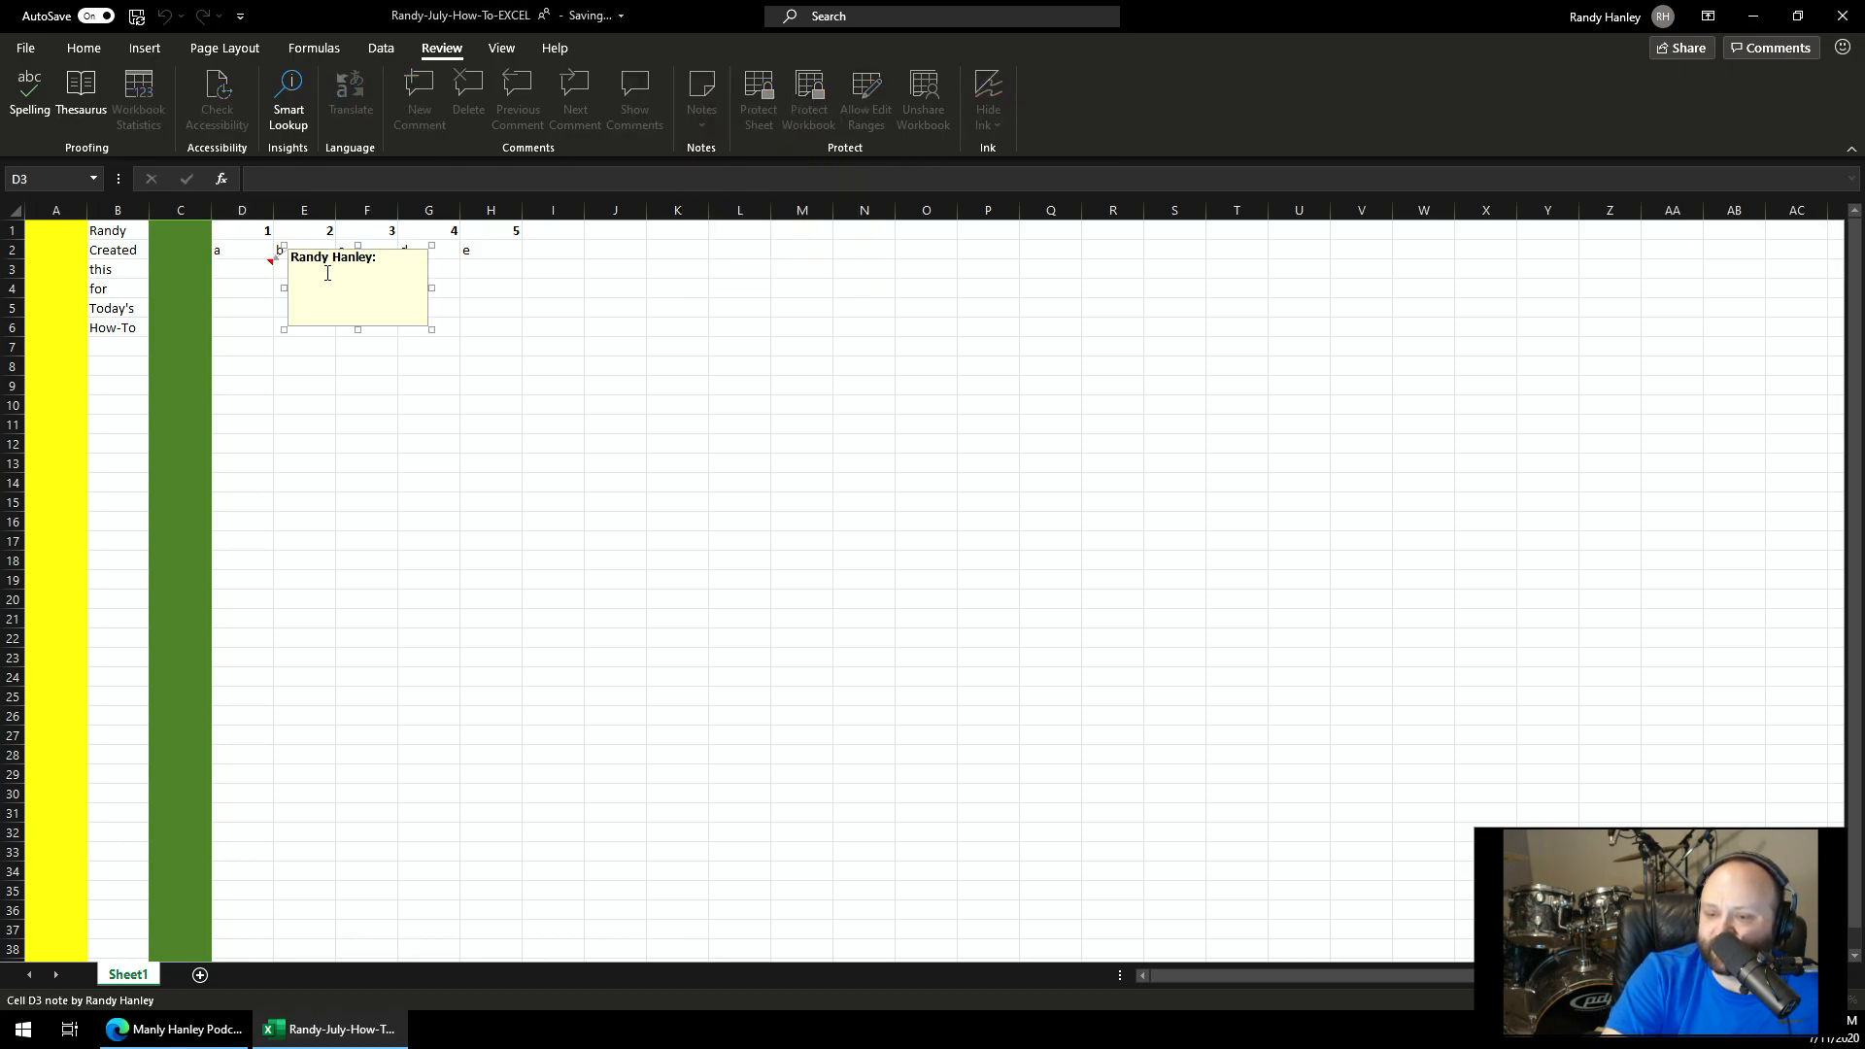
pyautogui.click(433, 328)
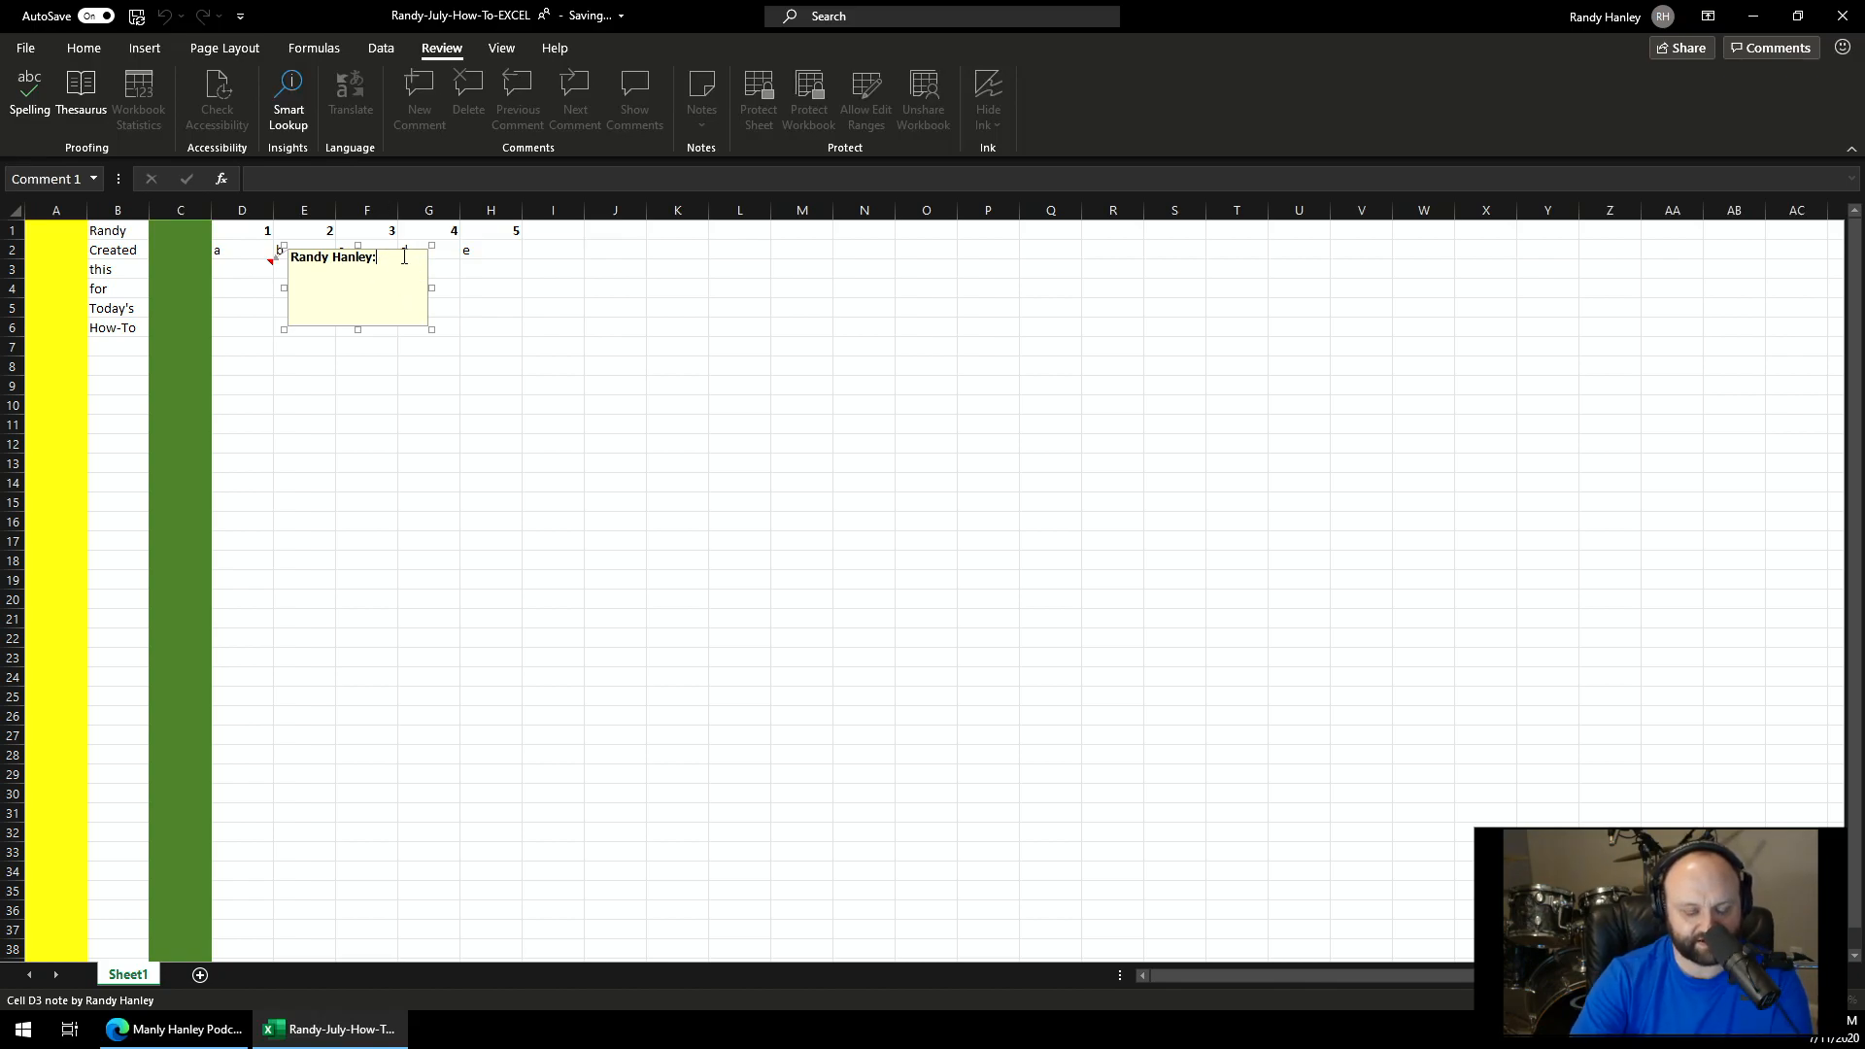
pyautogui.write('Test note Poop')
pyautogui.press('Return')
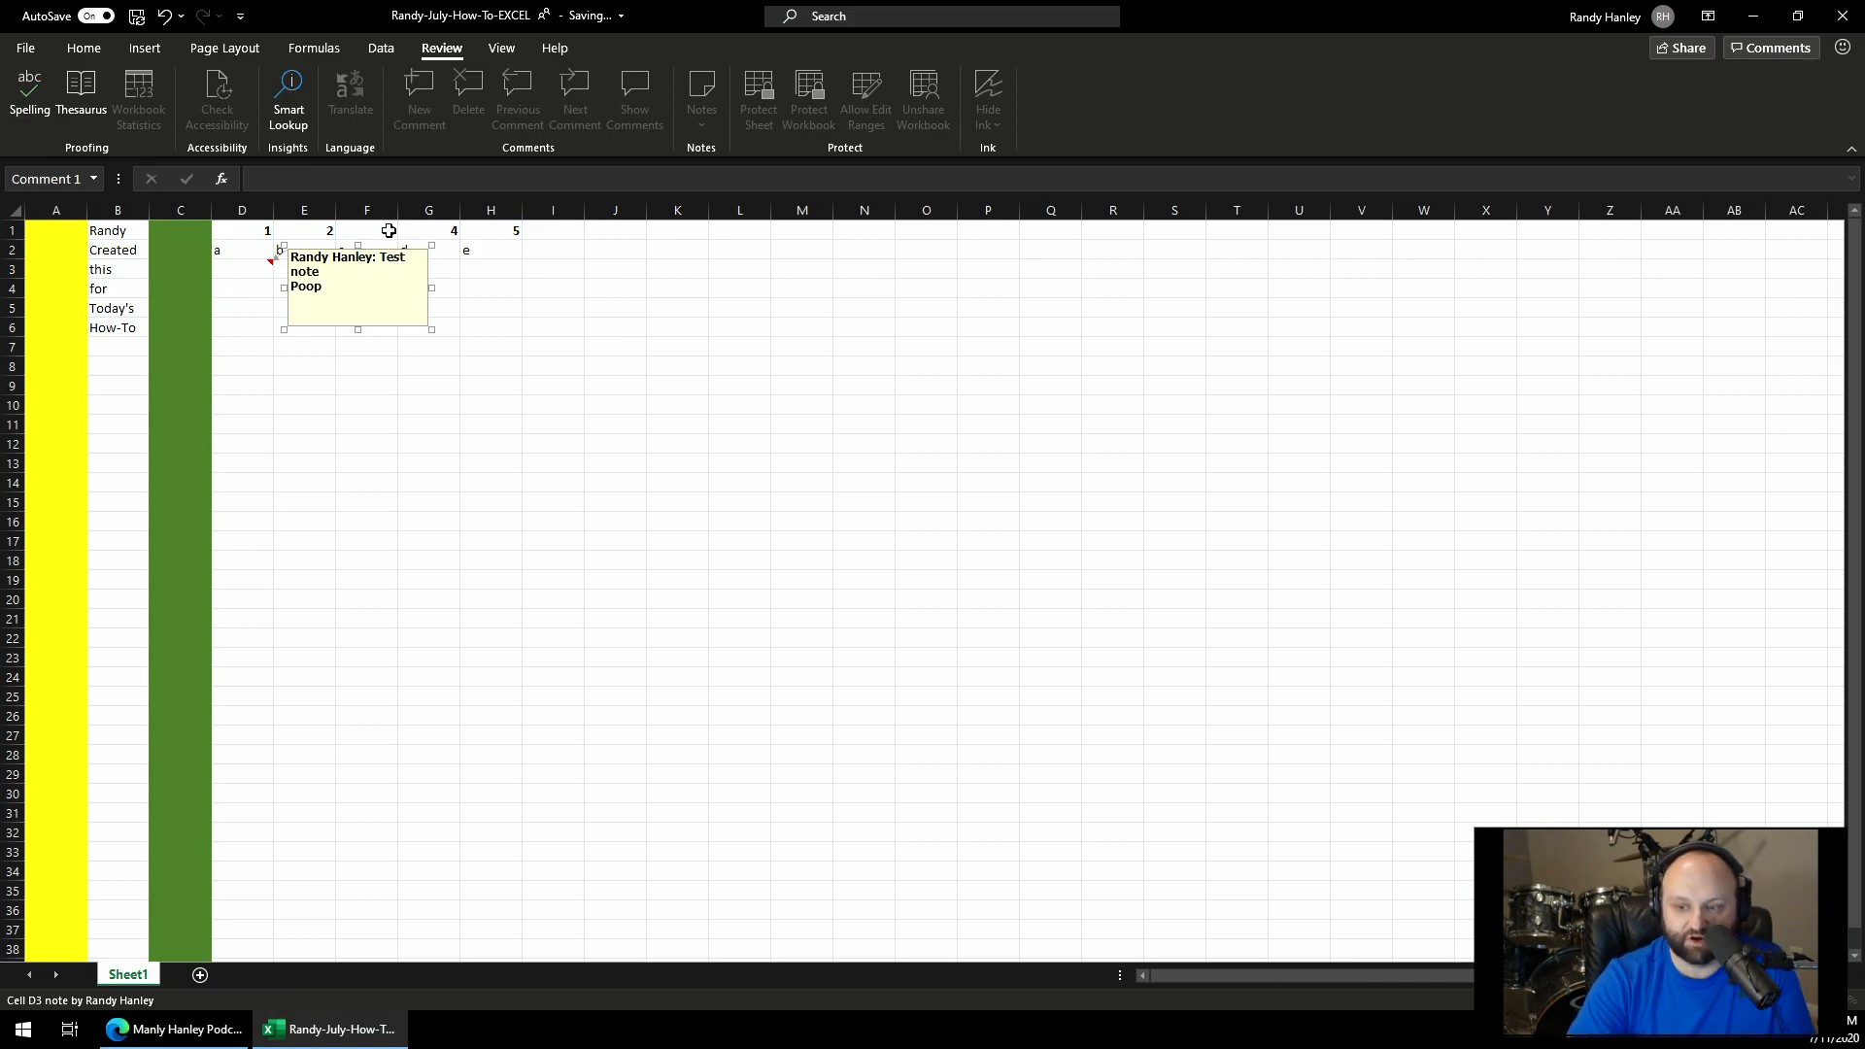
pyautogui.click(587, 339)
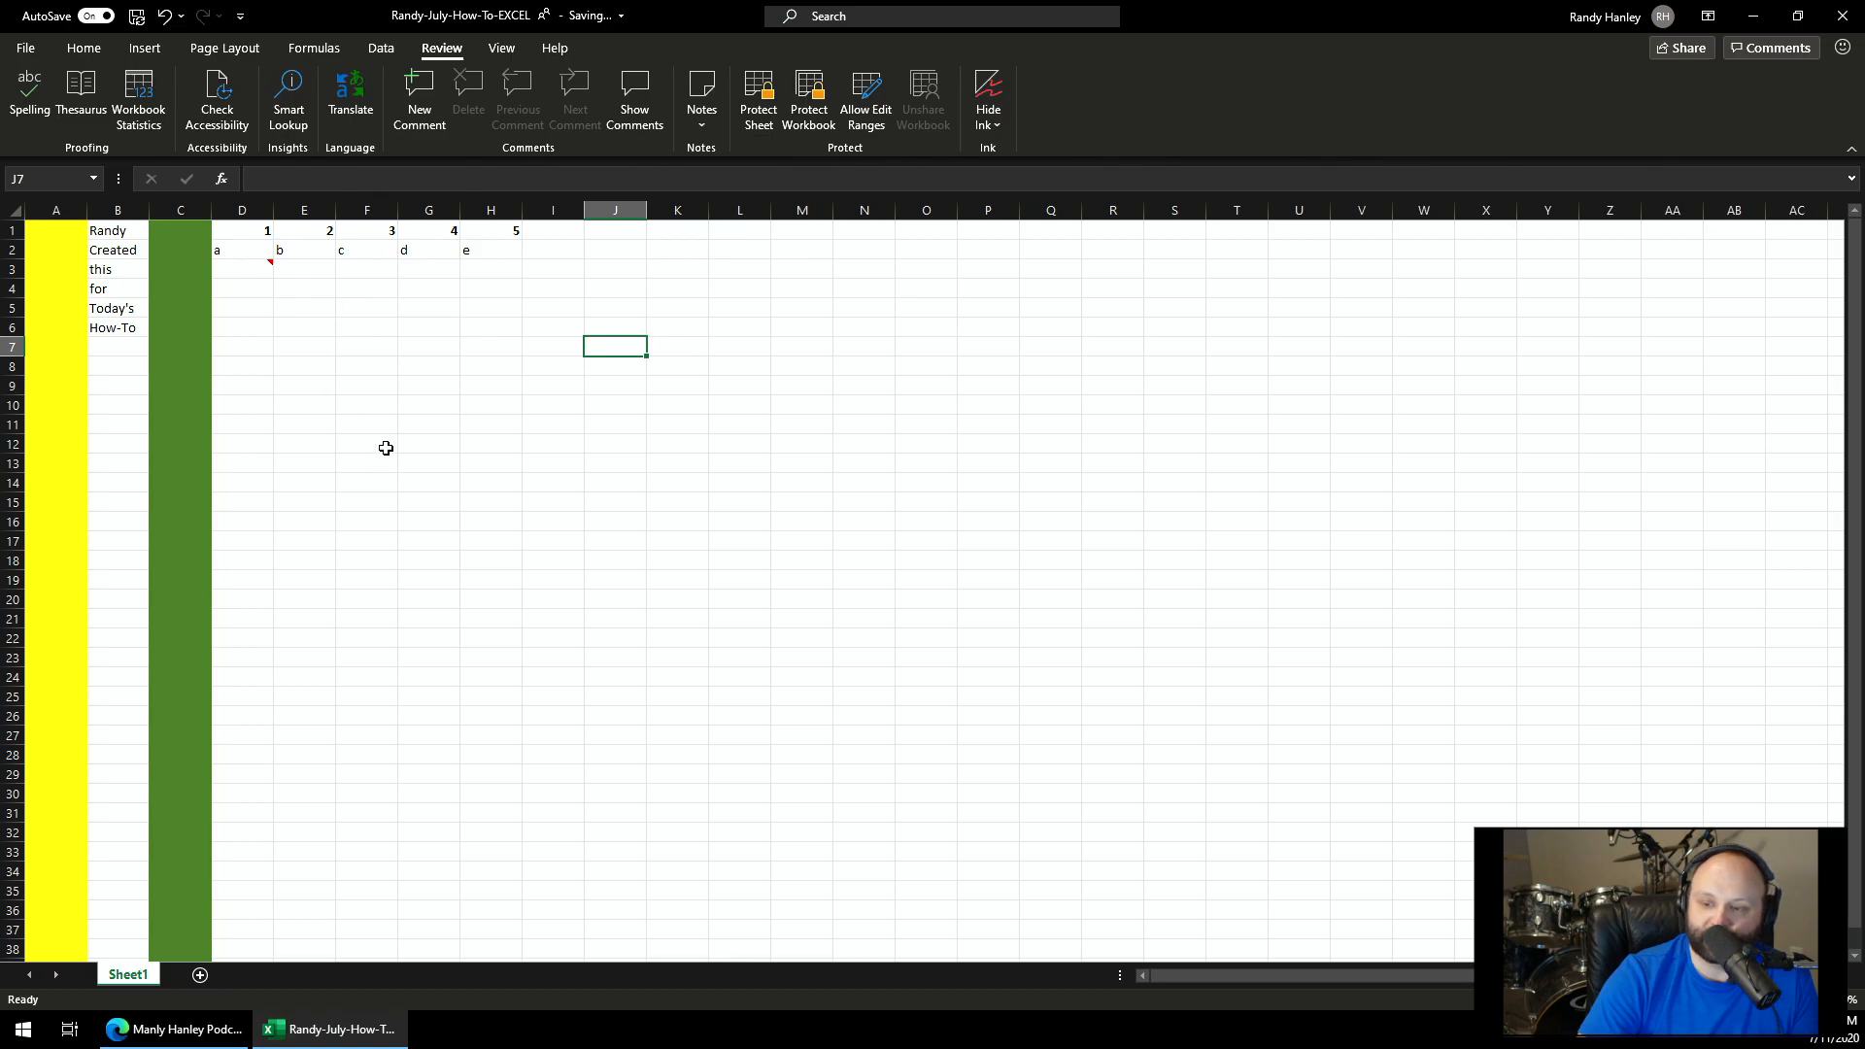
pyautogui.click(701, 107)
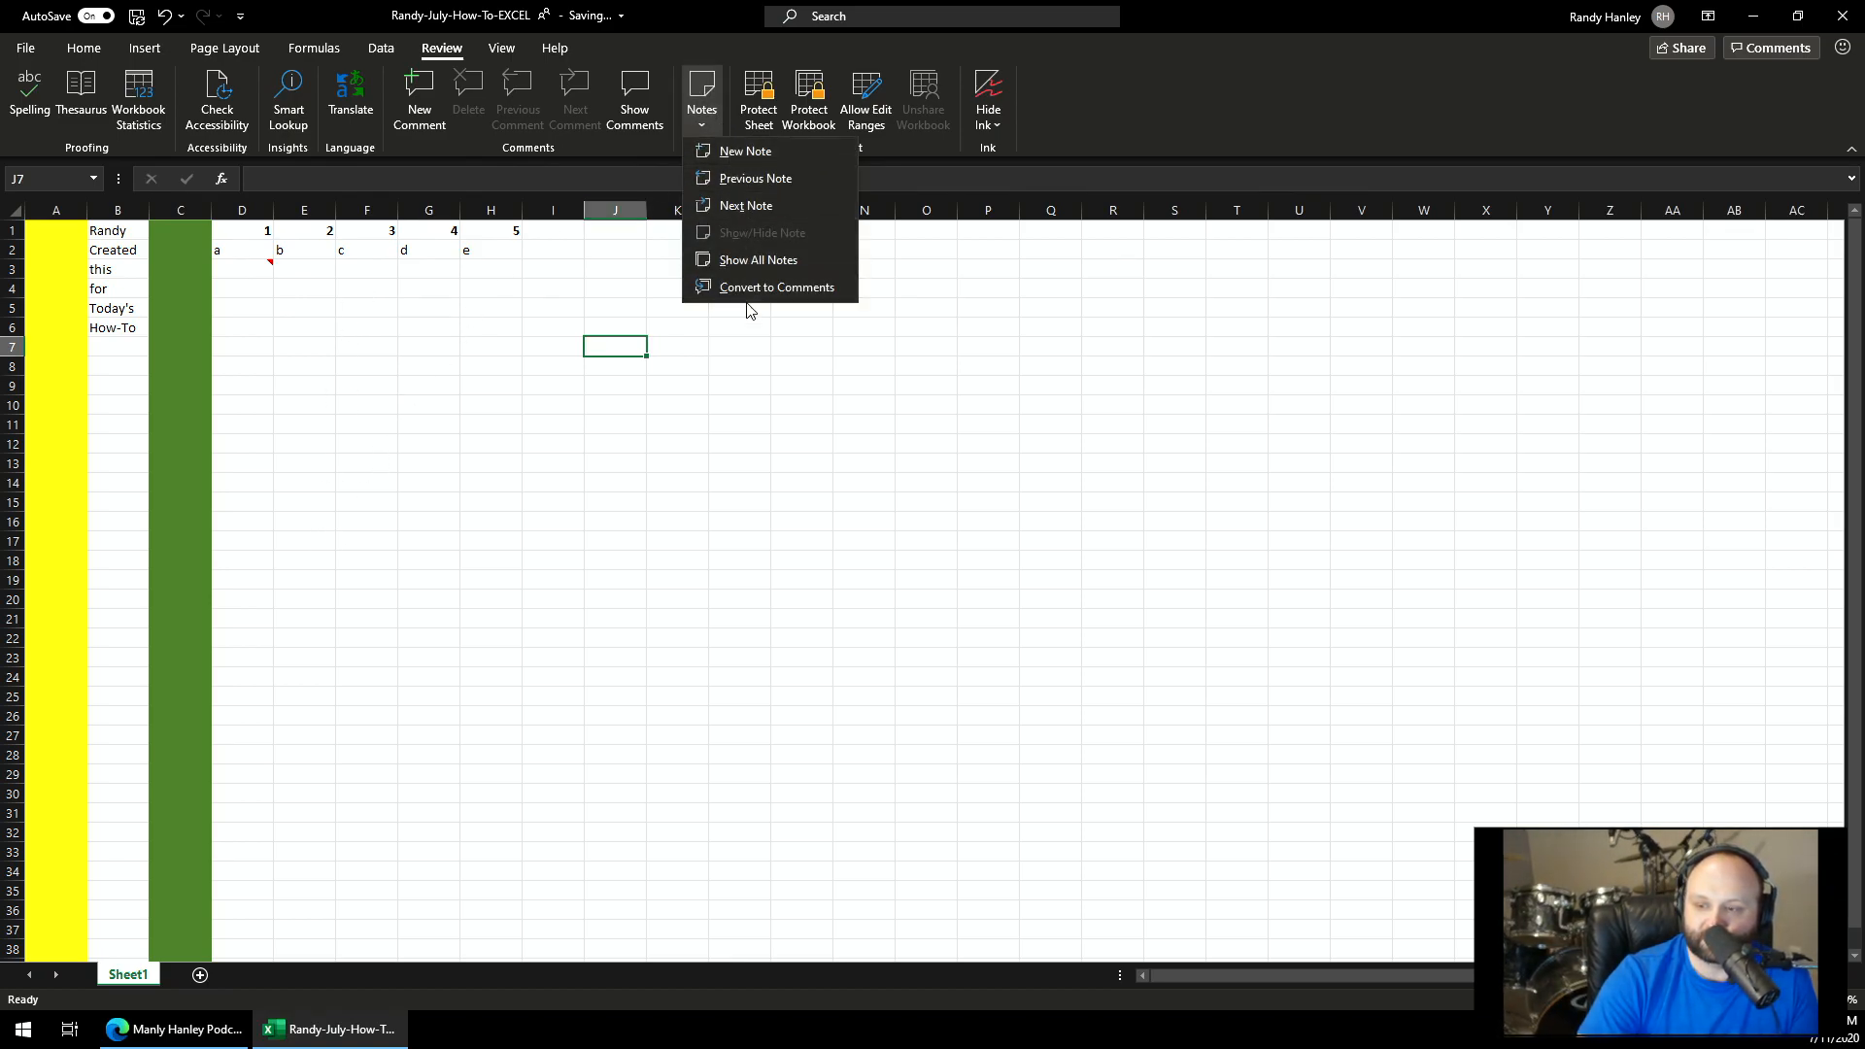
pyautogui.click(768, 261)
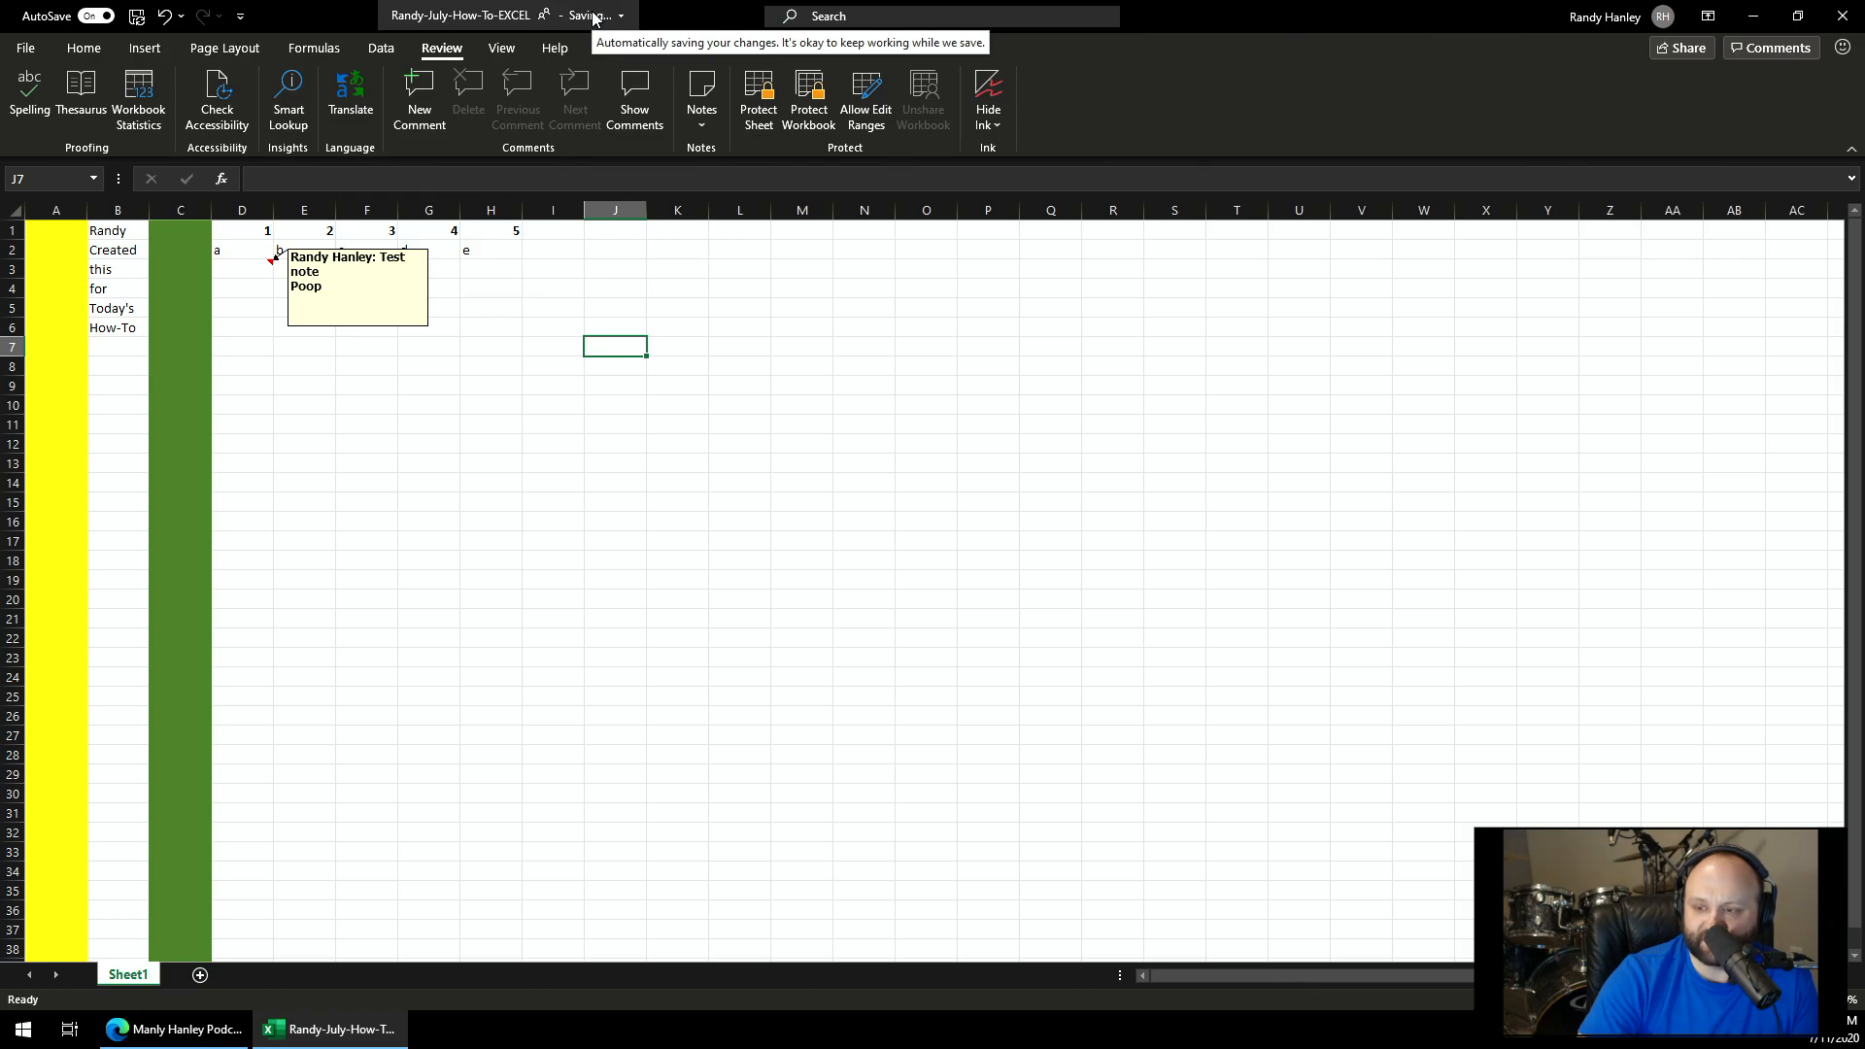
# - Close desktop Excel and the version history dialog, and refresh the document library
pyautogui.click(1843, 15)
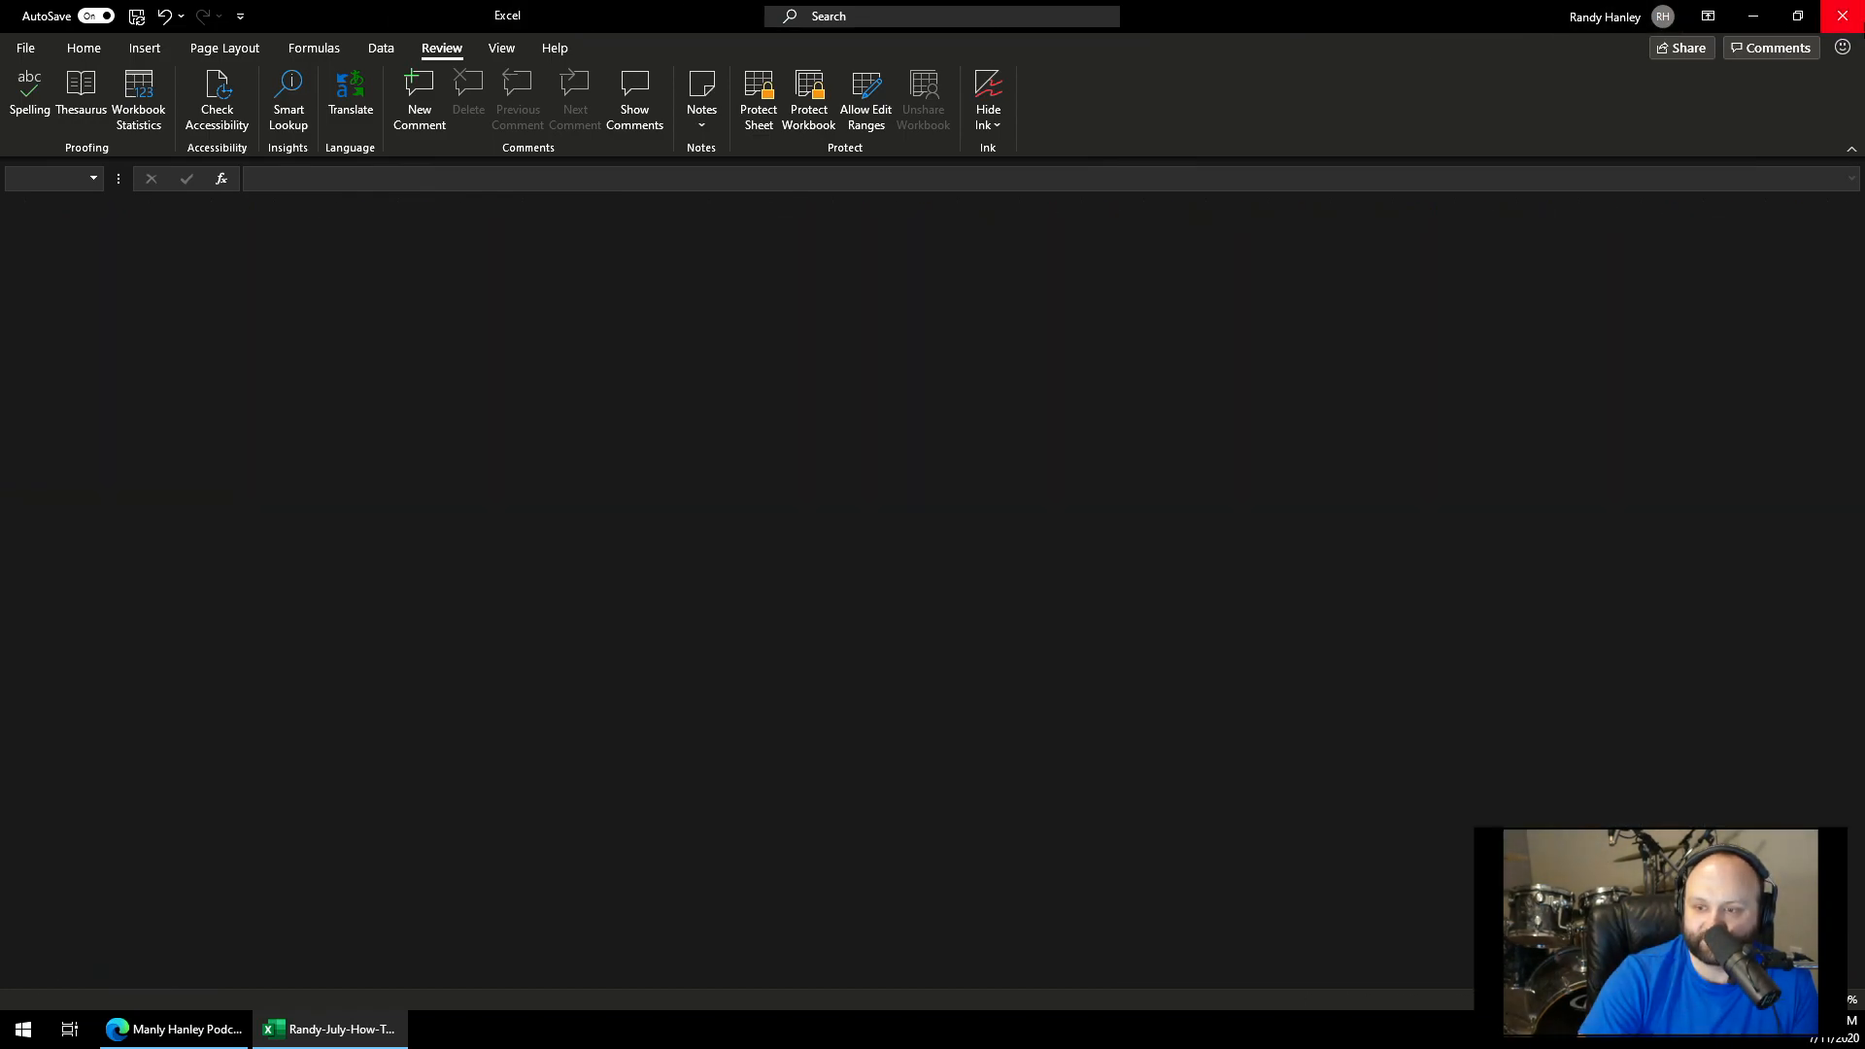
pyautogui.click(1843, 15)
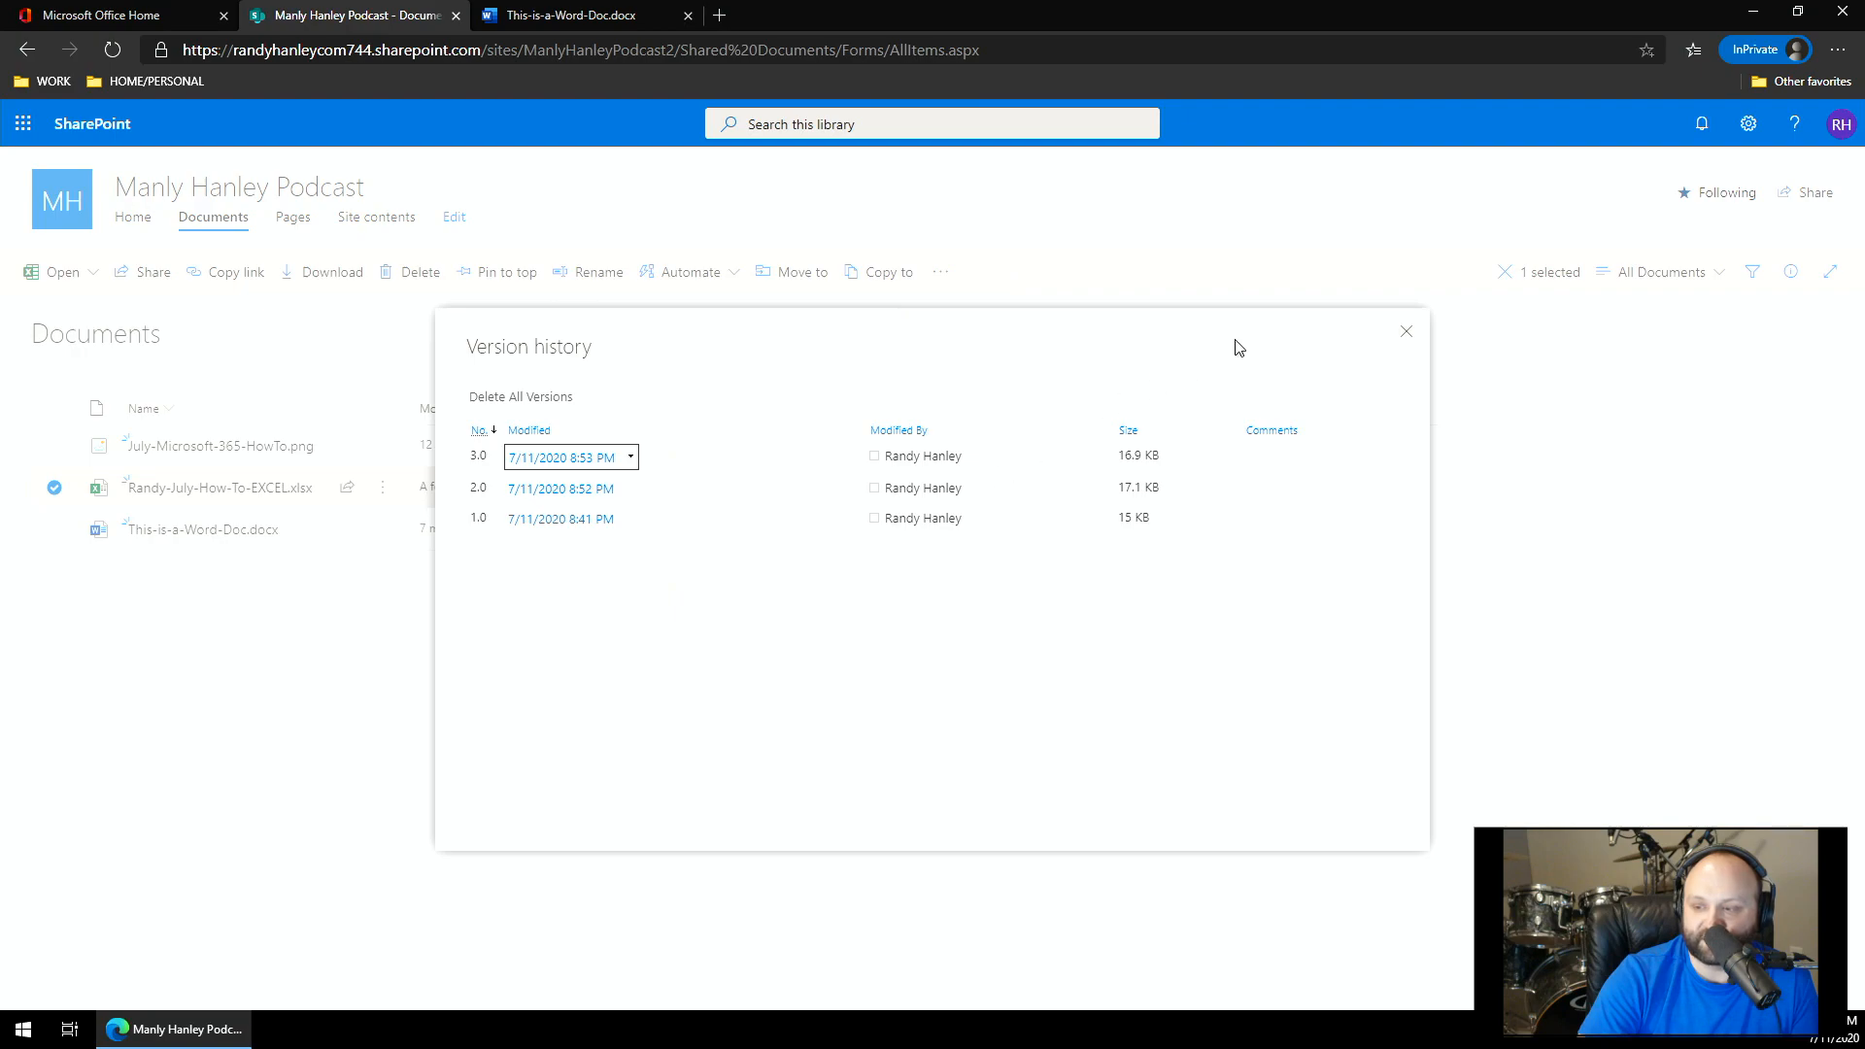
pyautogui.click(1405, 339)
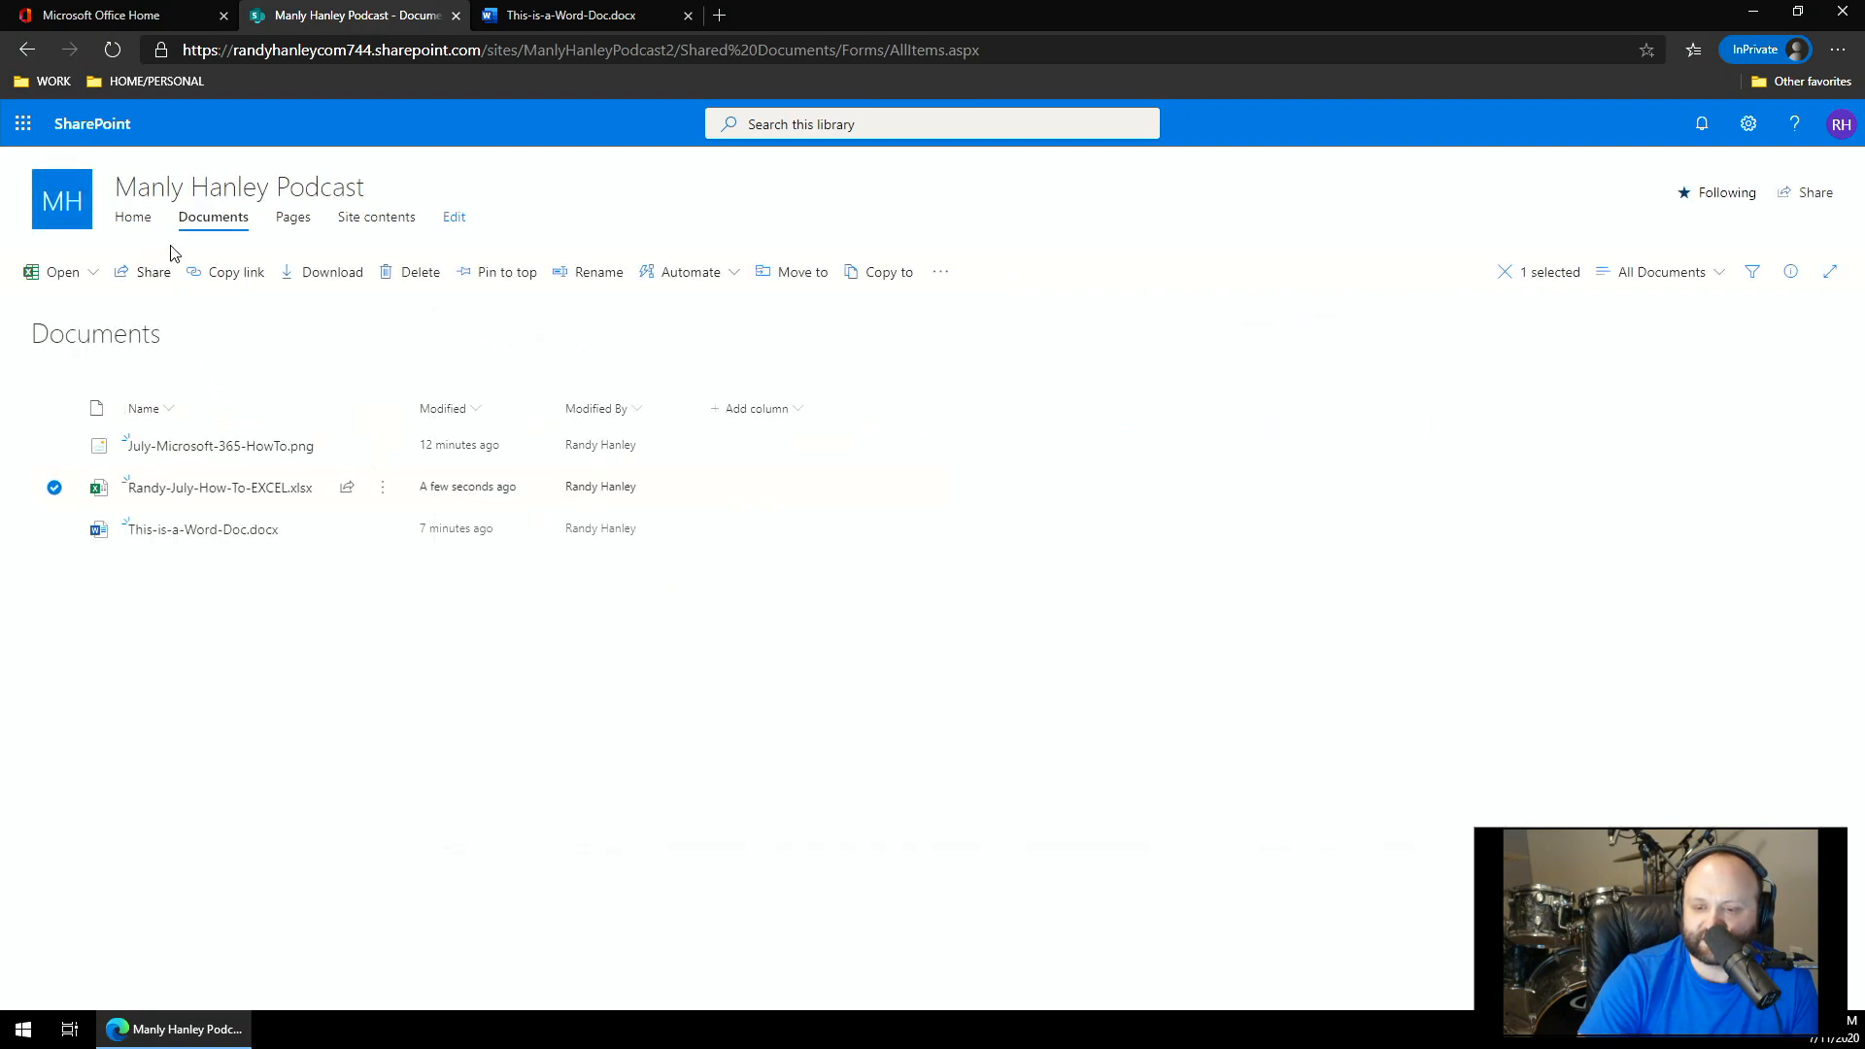
pyautogui.click(107, 48)
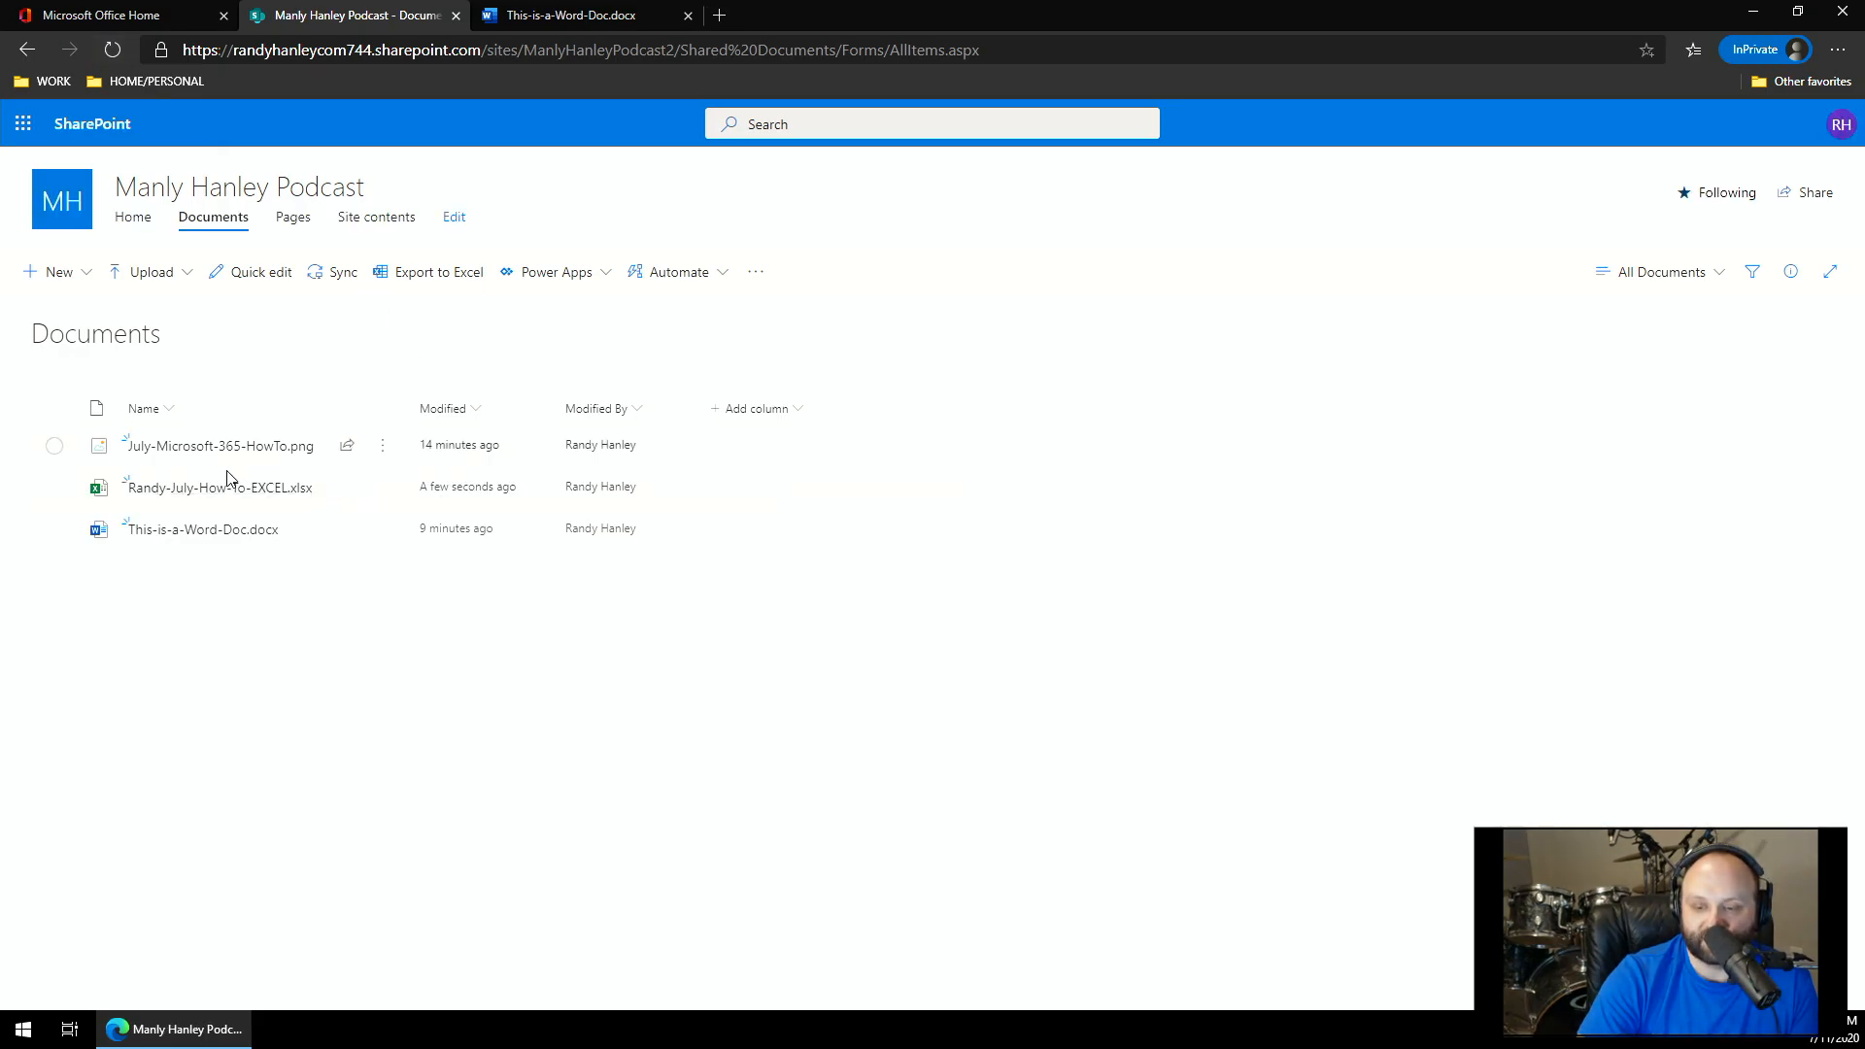
# - Open the How-To-EXCEL workbook from the library in the browser and show its comments
pyautogui.click(217, 494)
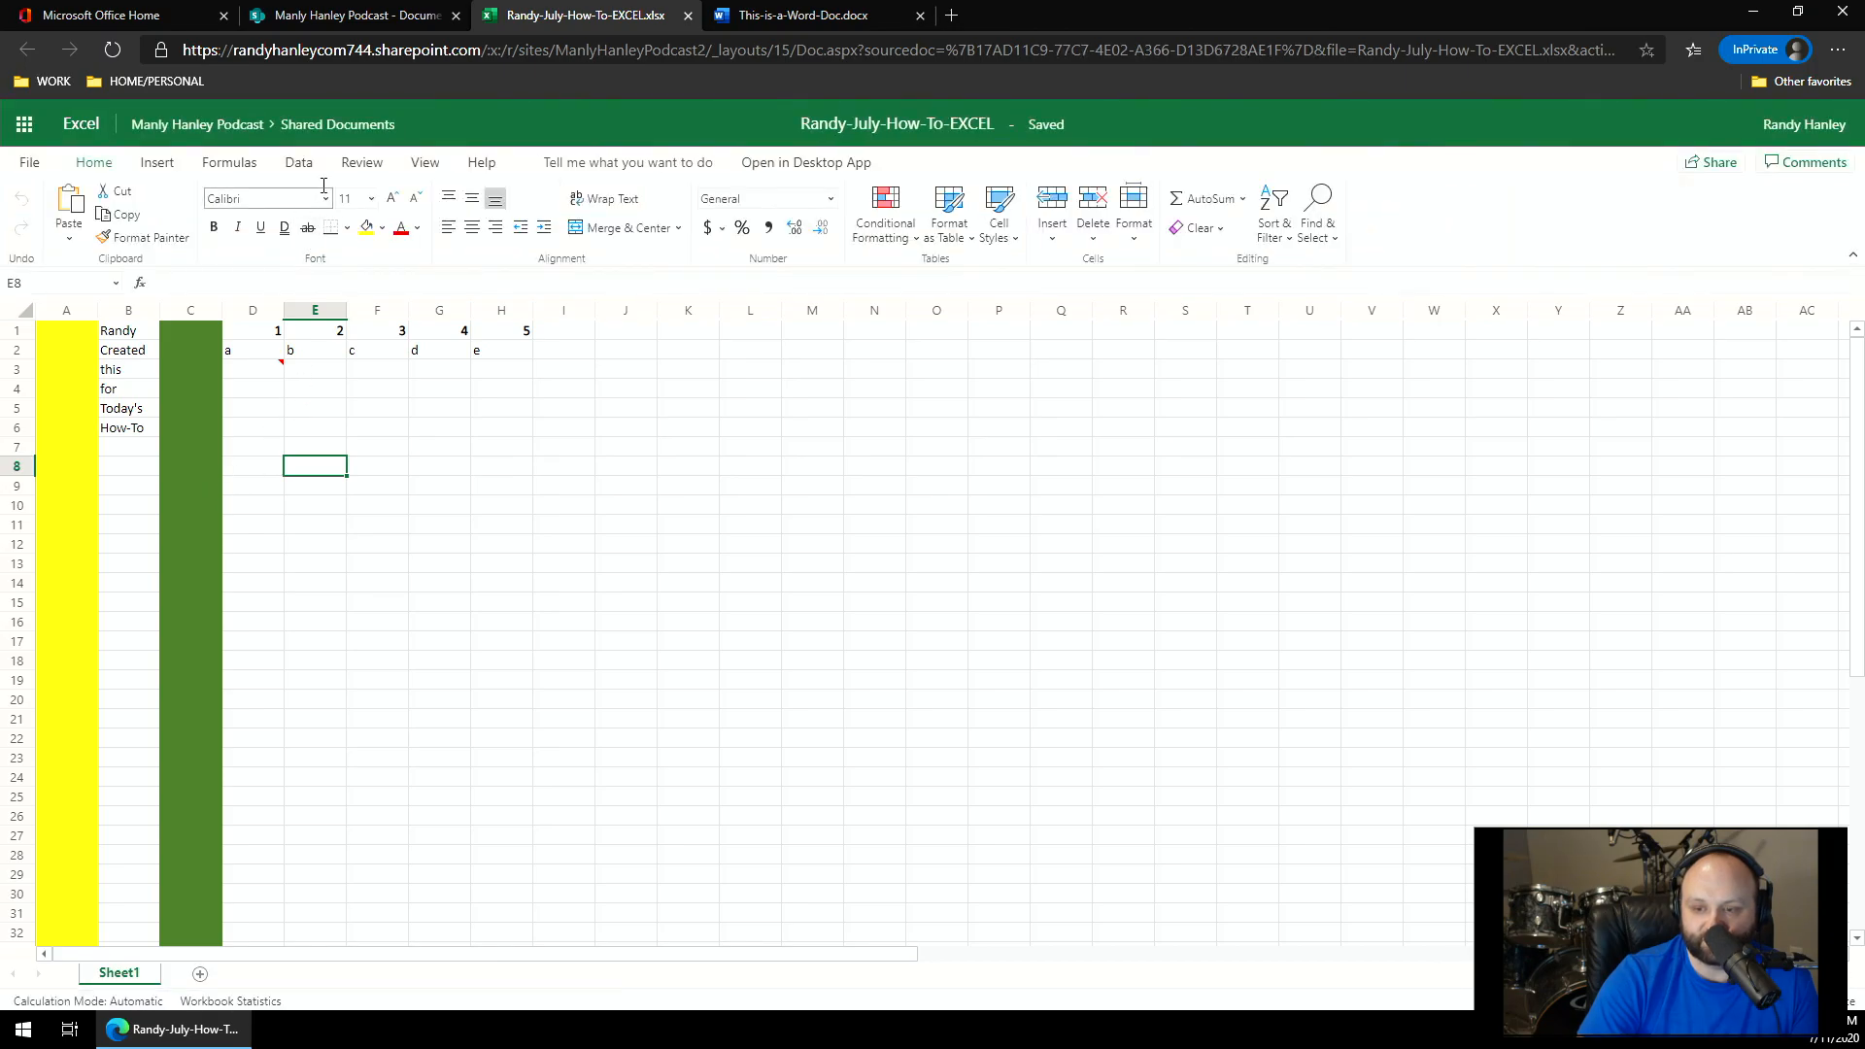
pyautogui.click(356, 165)
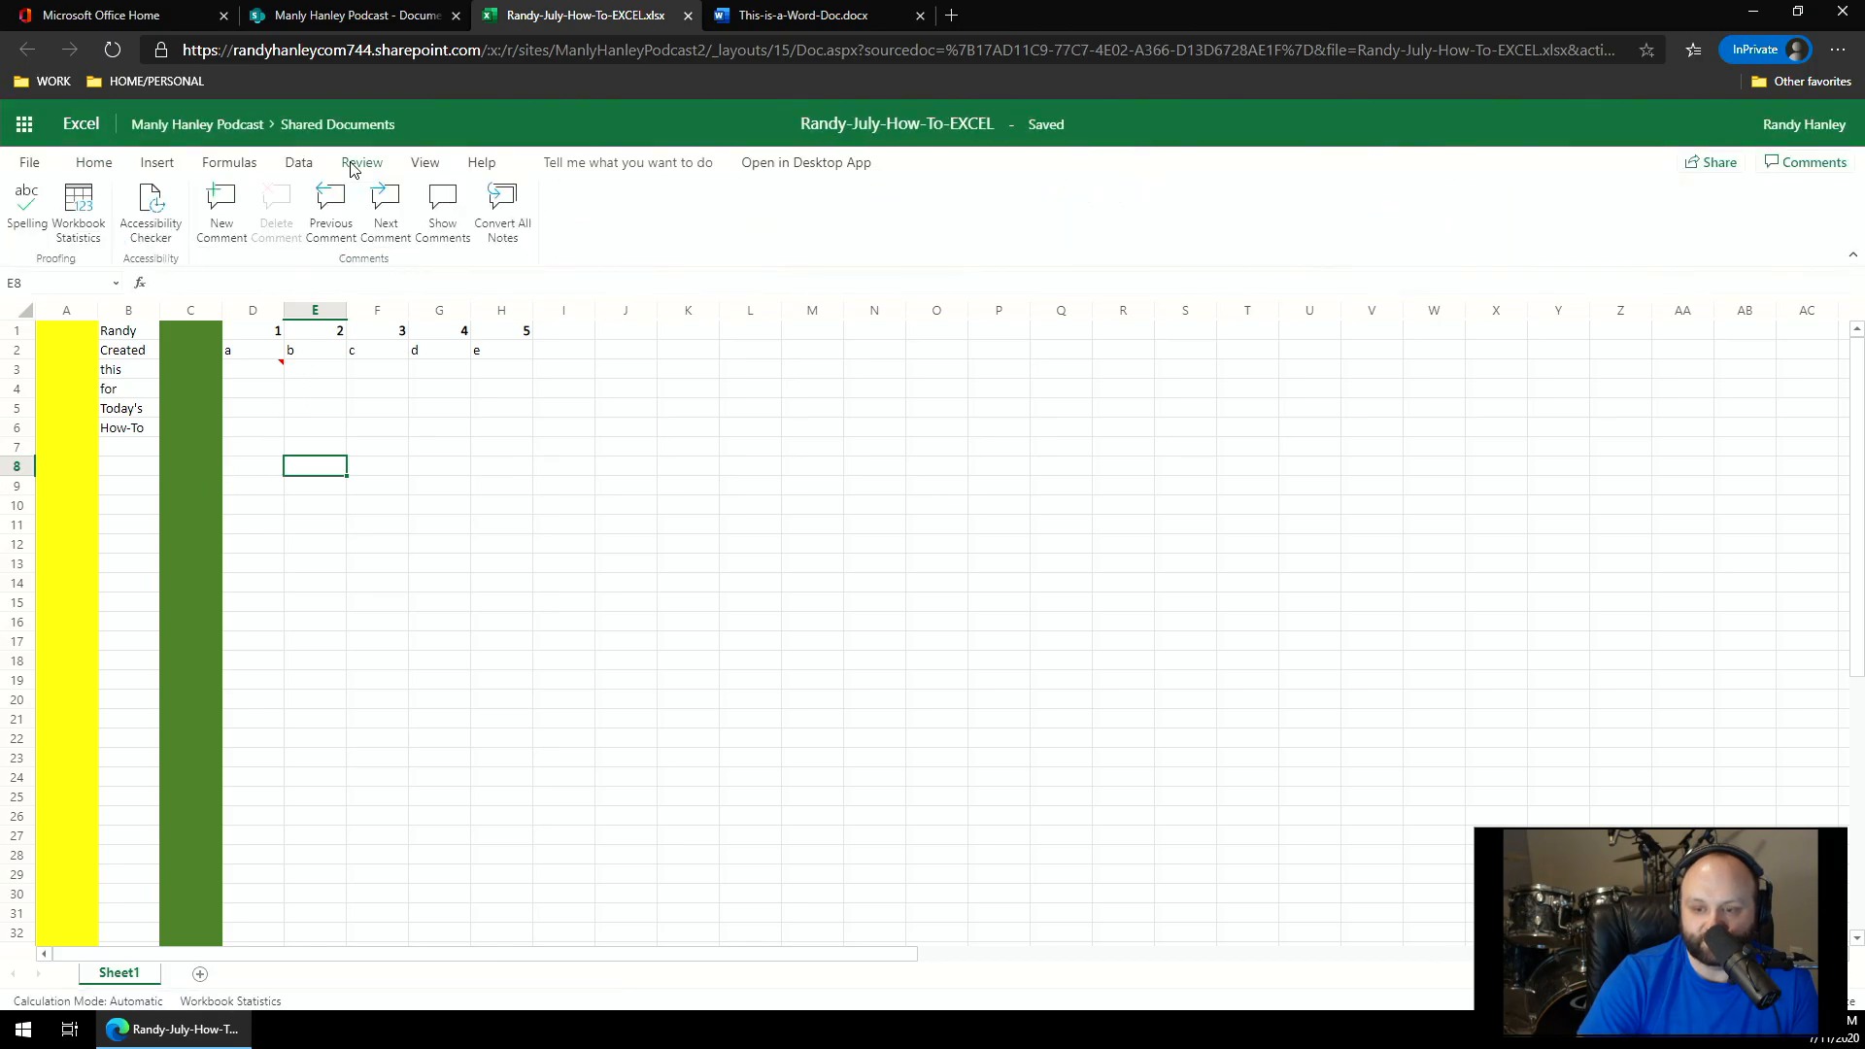
pyautogui.click(439, 222)
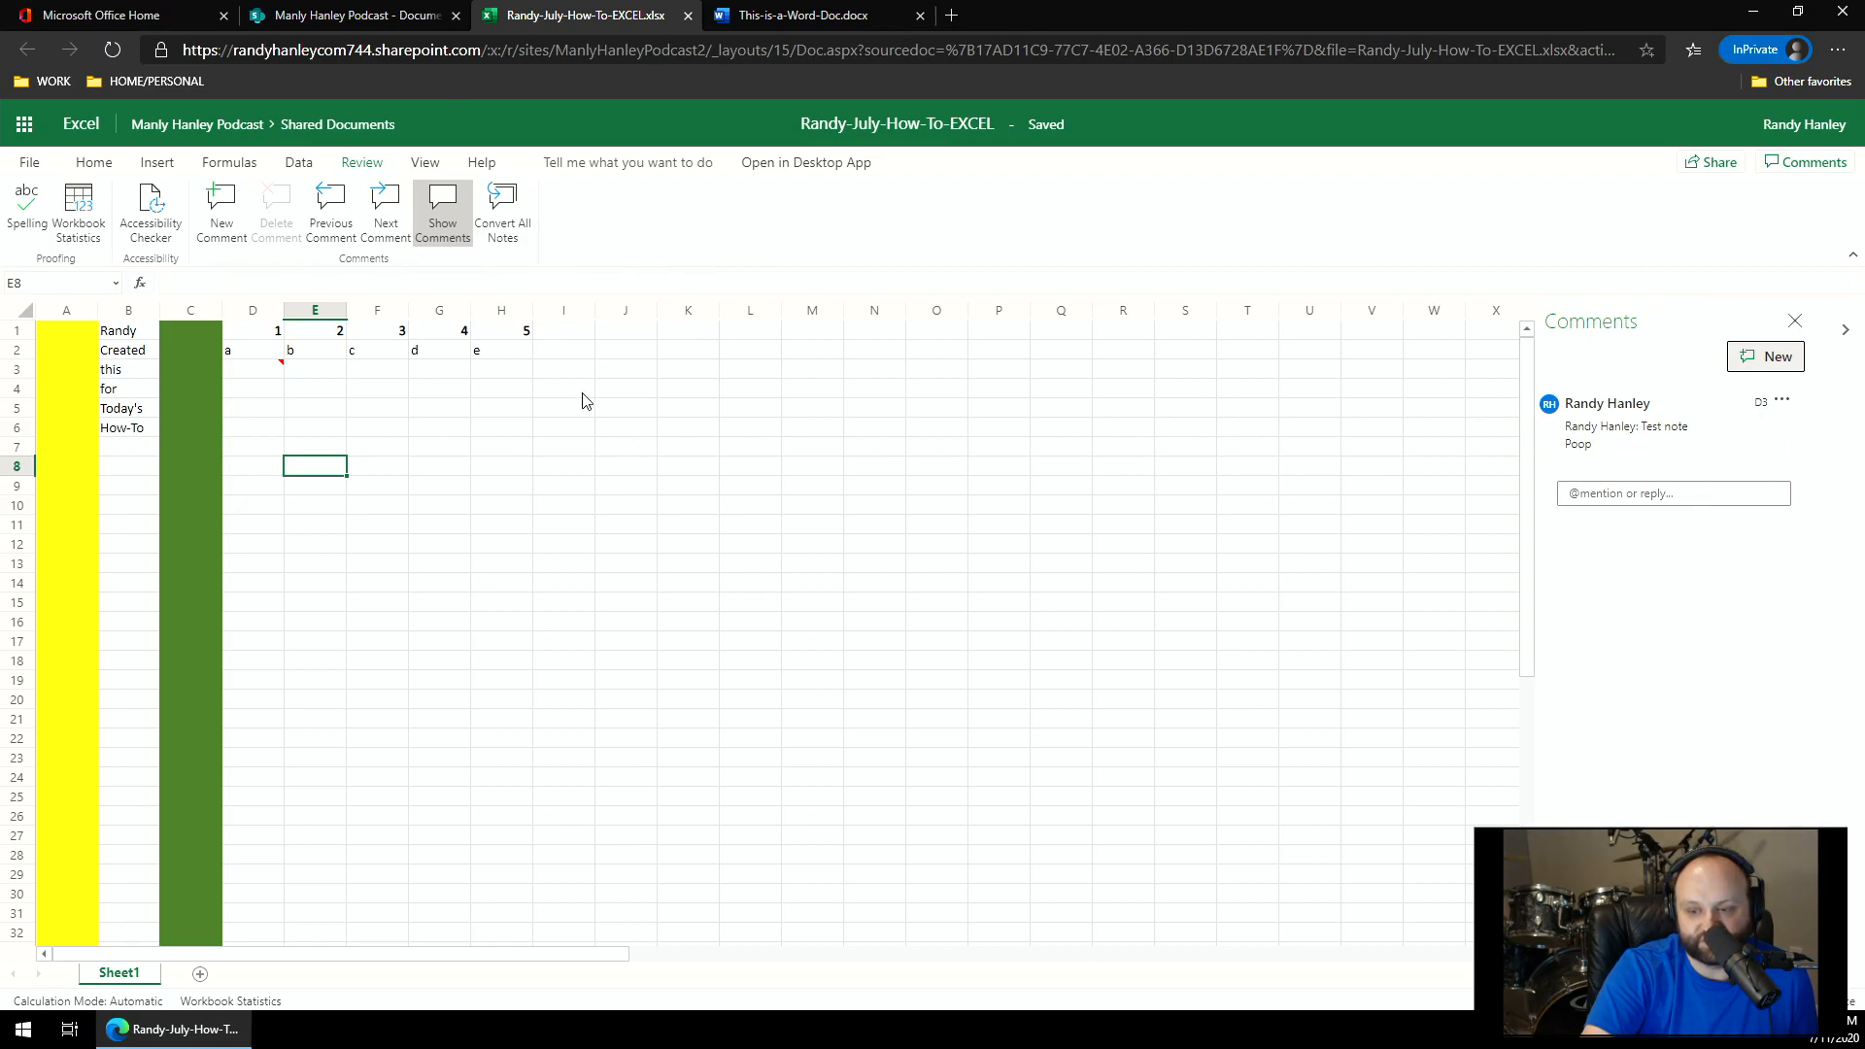
pyautogui.click(547, 412)
pyautogui.click(561, 512)
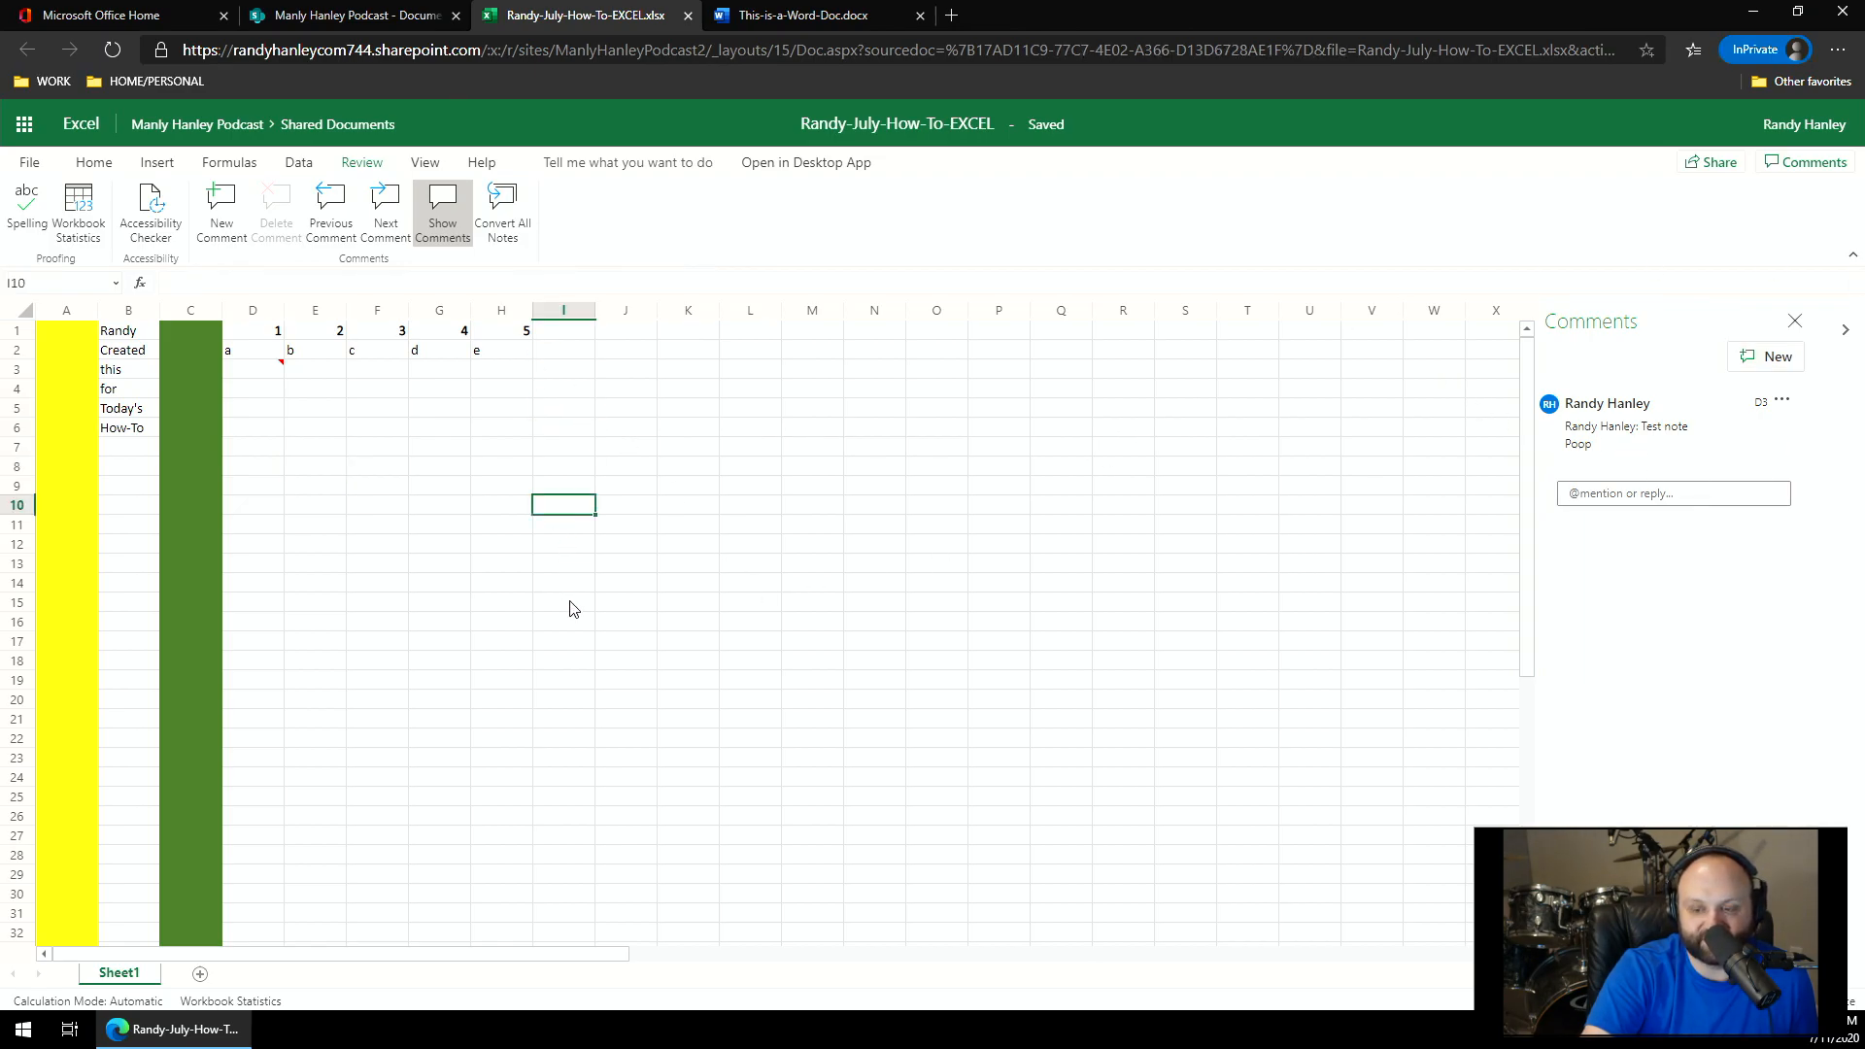
pyautogui.click(604, 503)
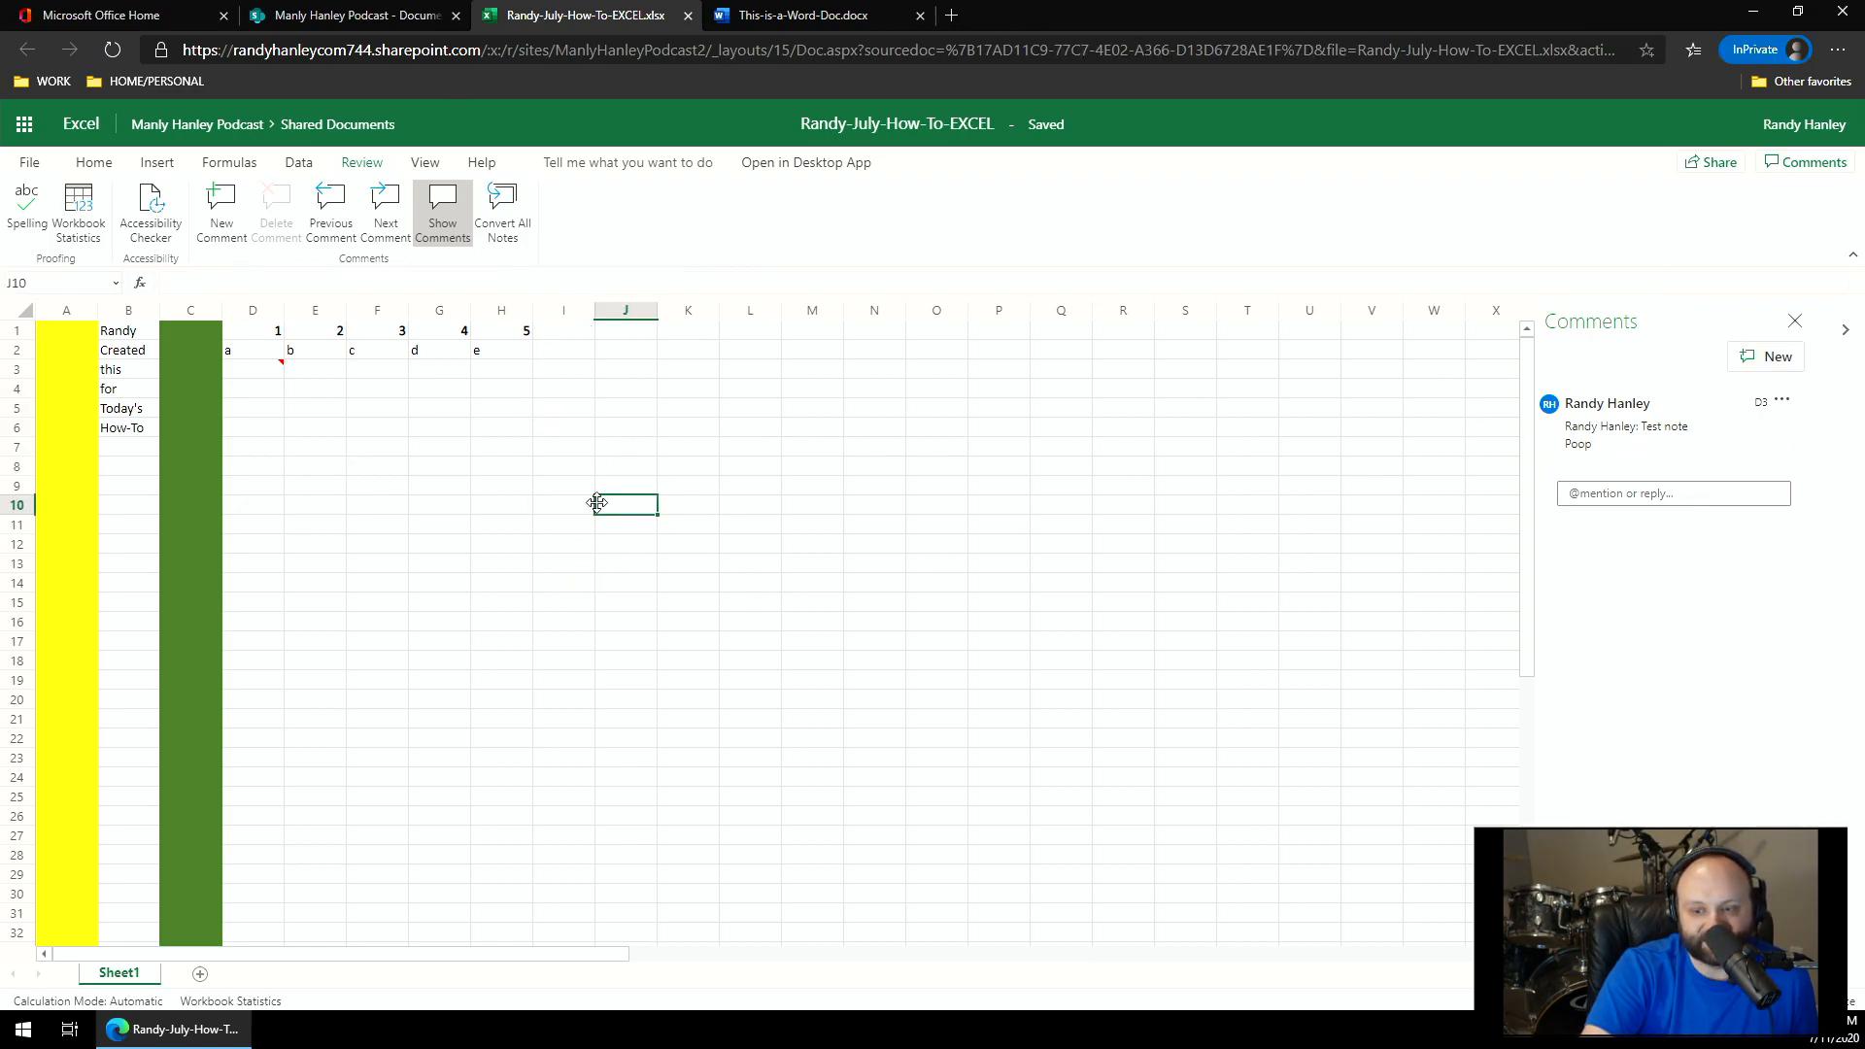
pyautogui.click(673, 520)
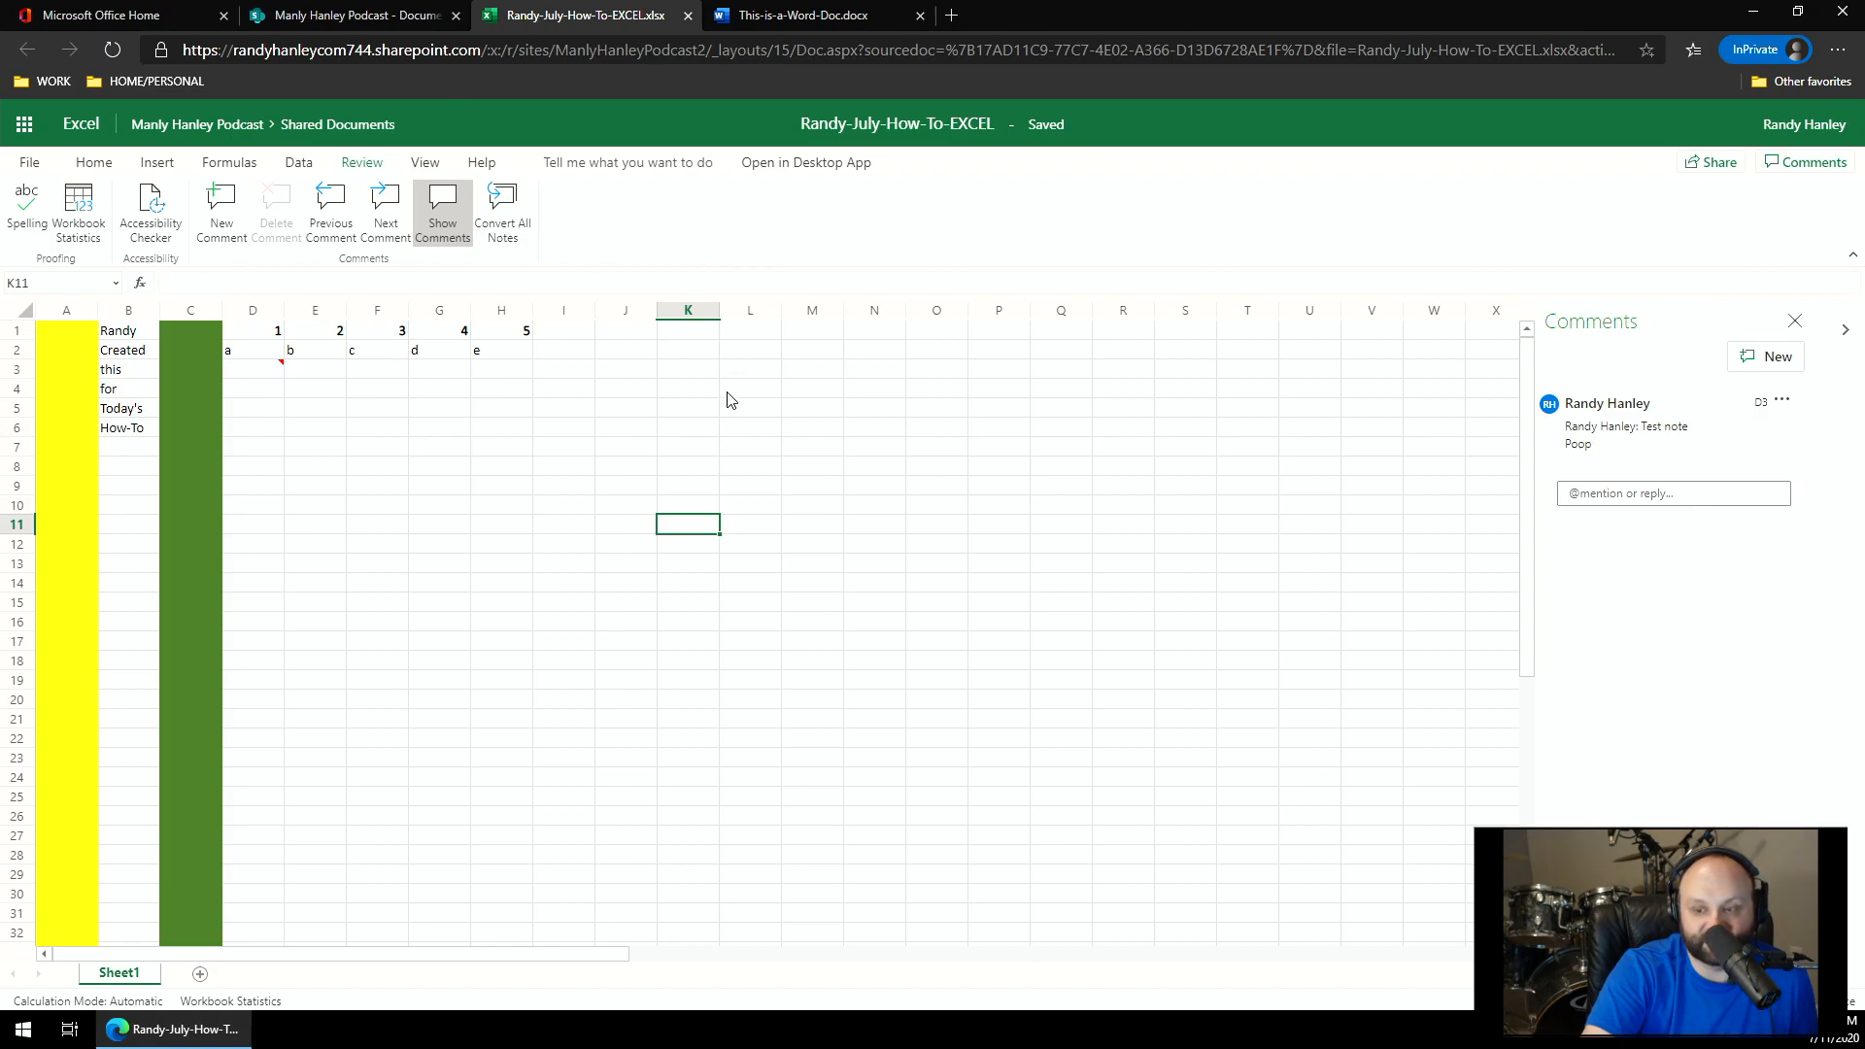
pyautogui.press('super+d')
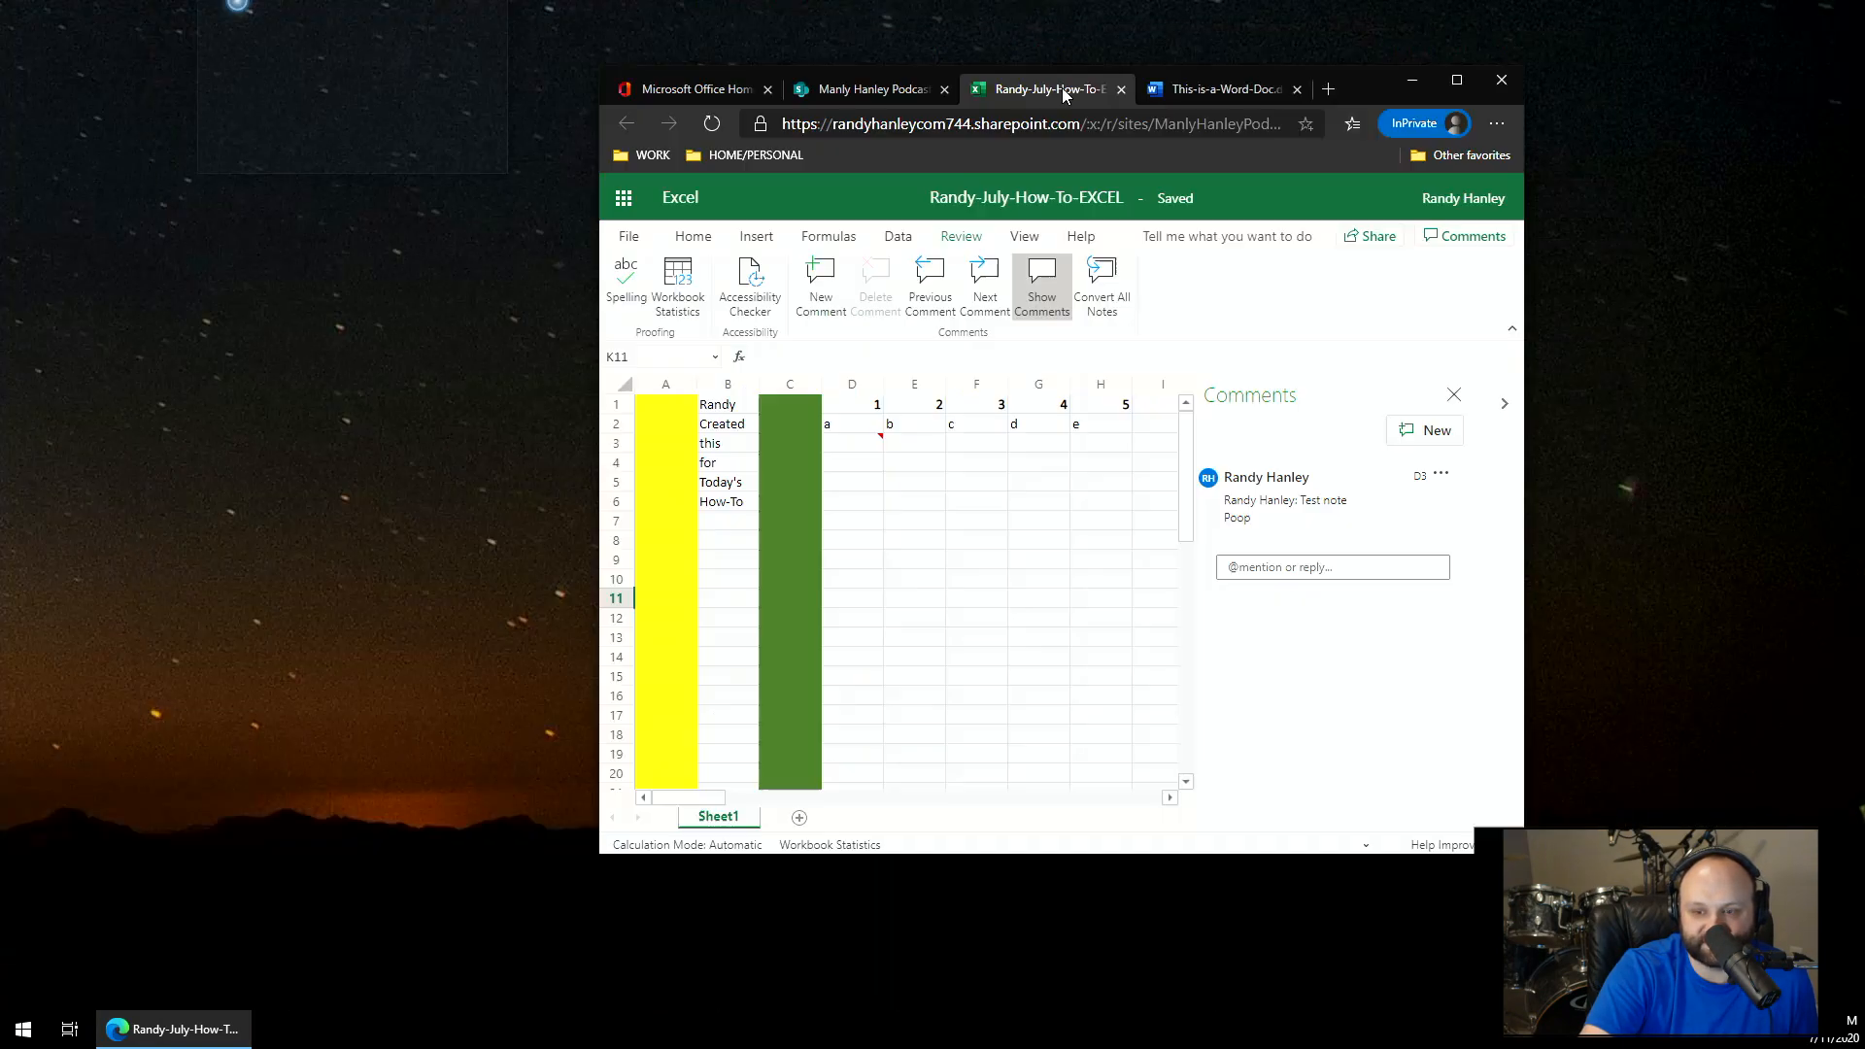
pyautogui.press('super+d')
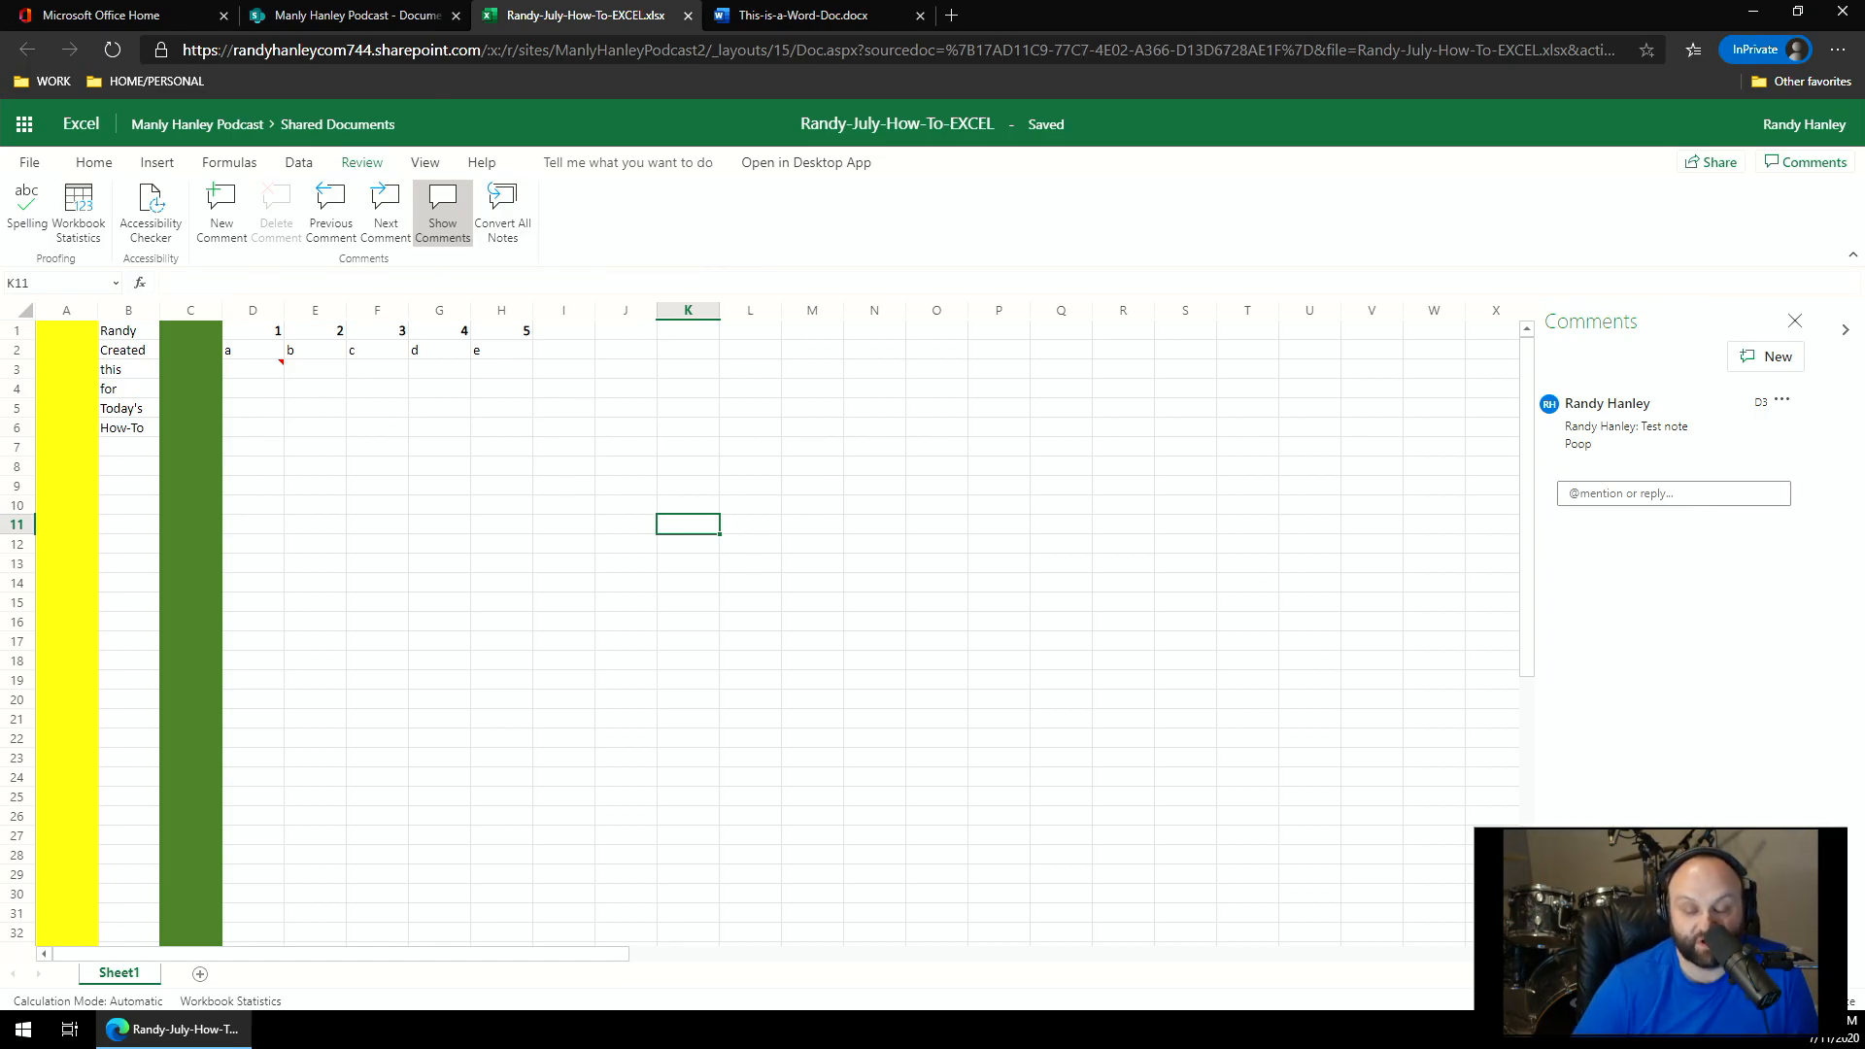
# - Try turning off Allow editing in the workbook's sharing link settings, and close the dialog without applying it
pyautogui.click(1732, 164)
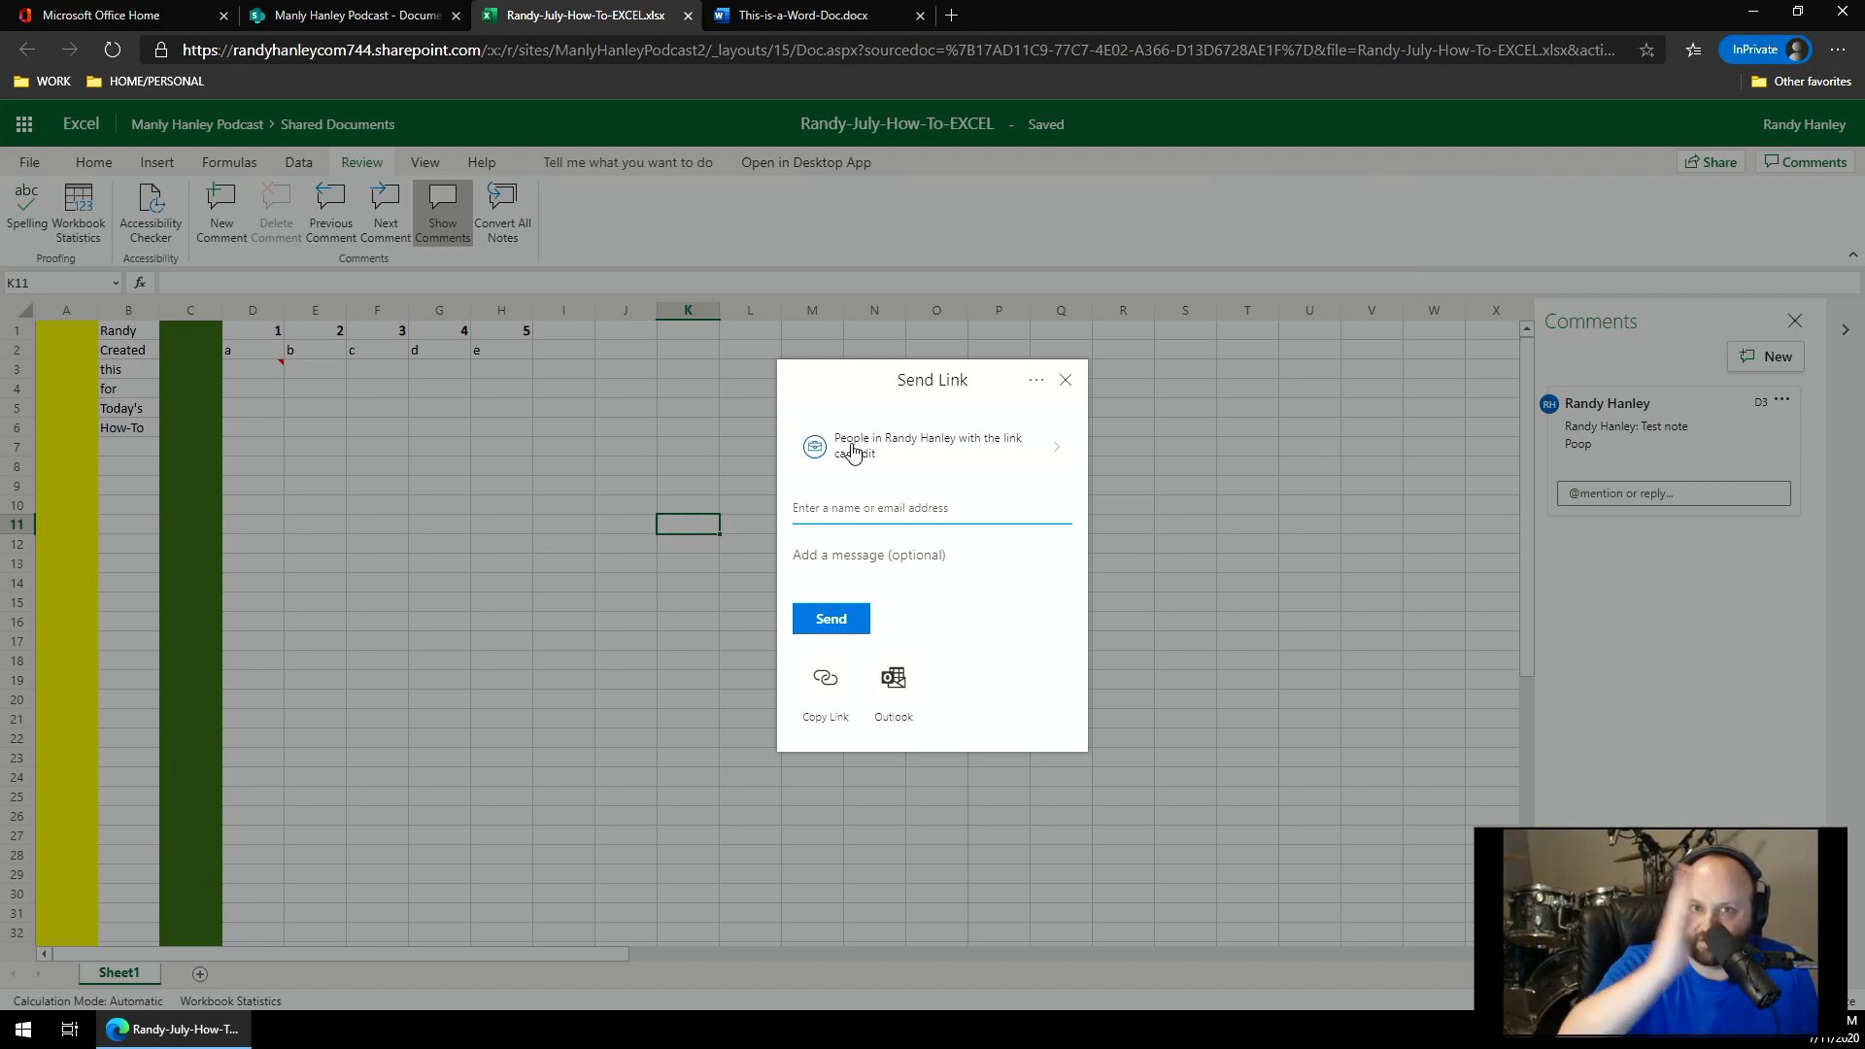
pyautogui.click(947, 444)
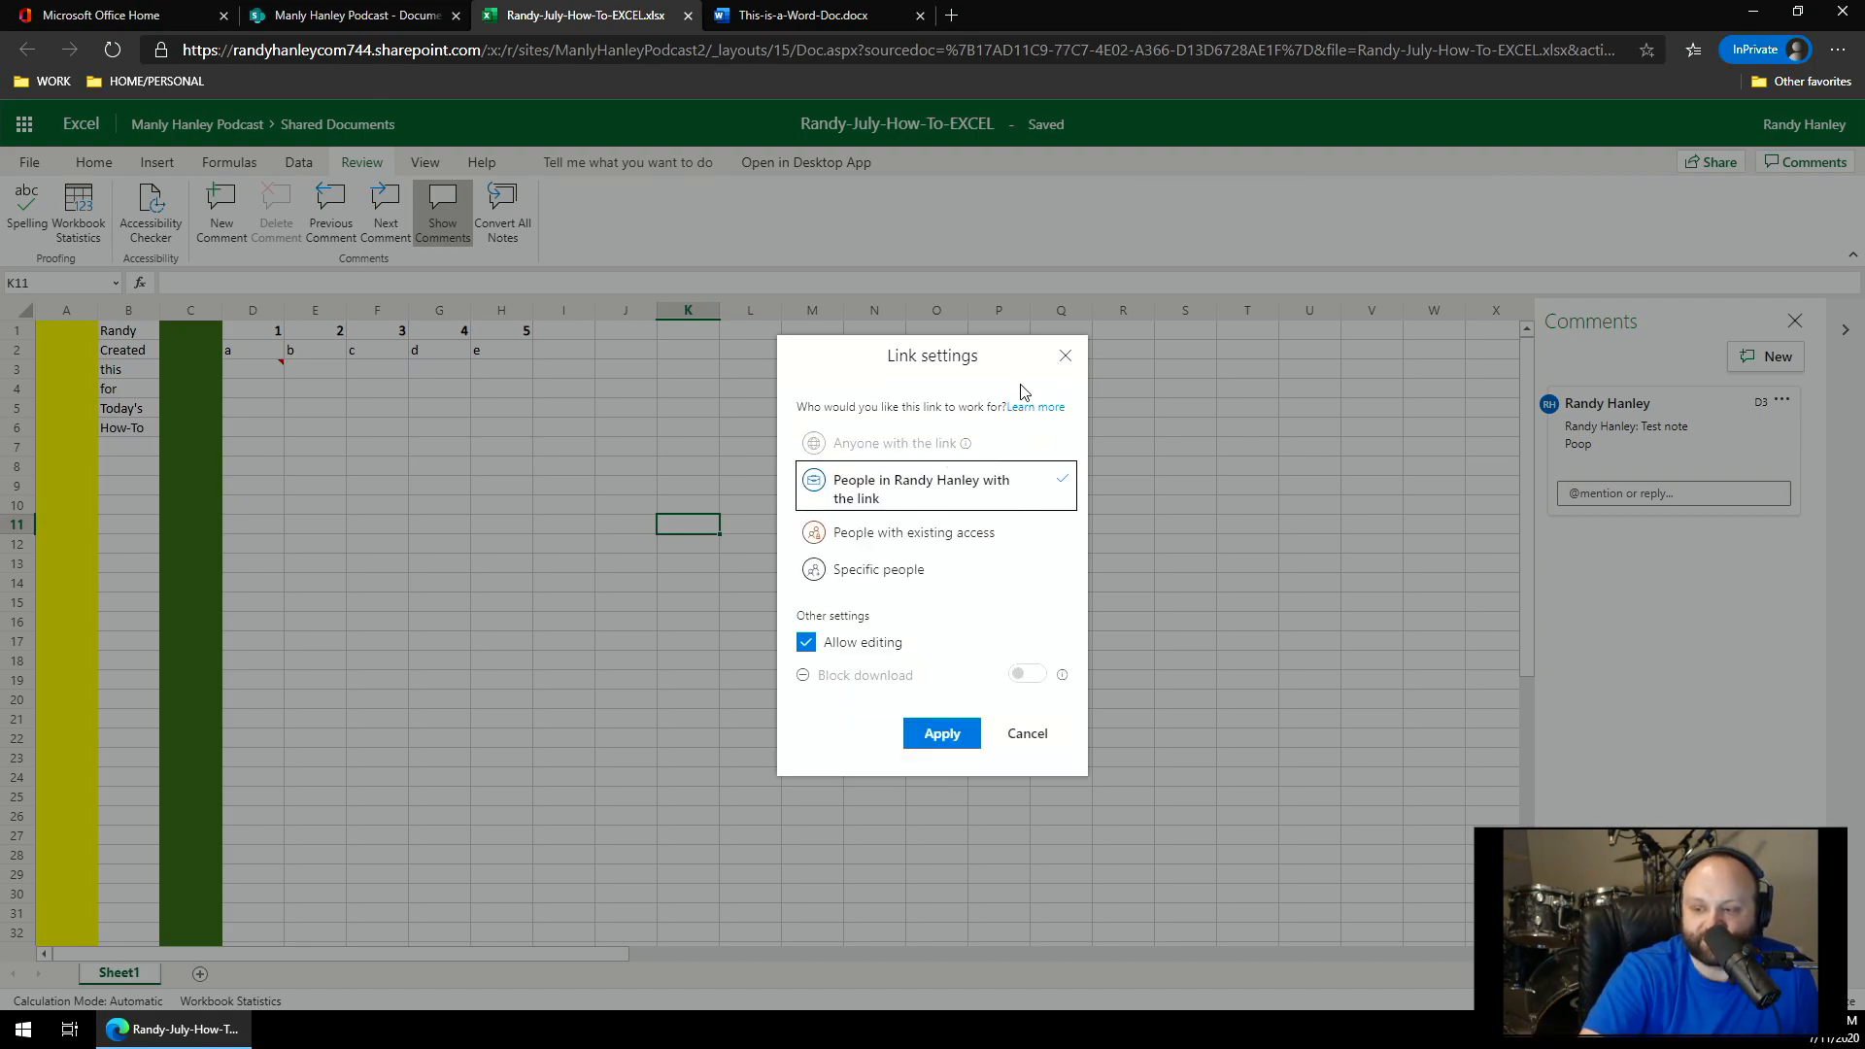
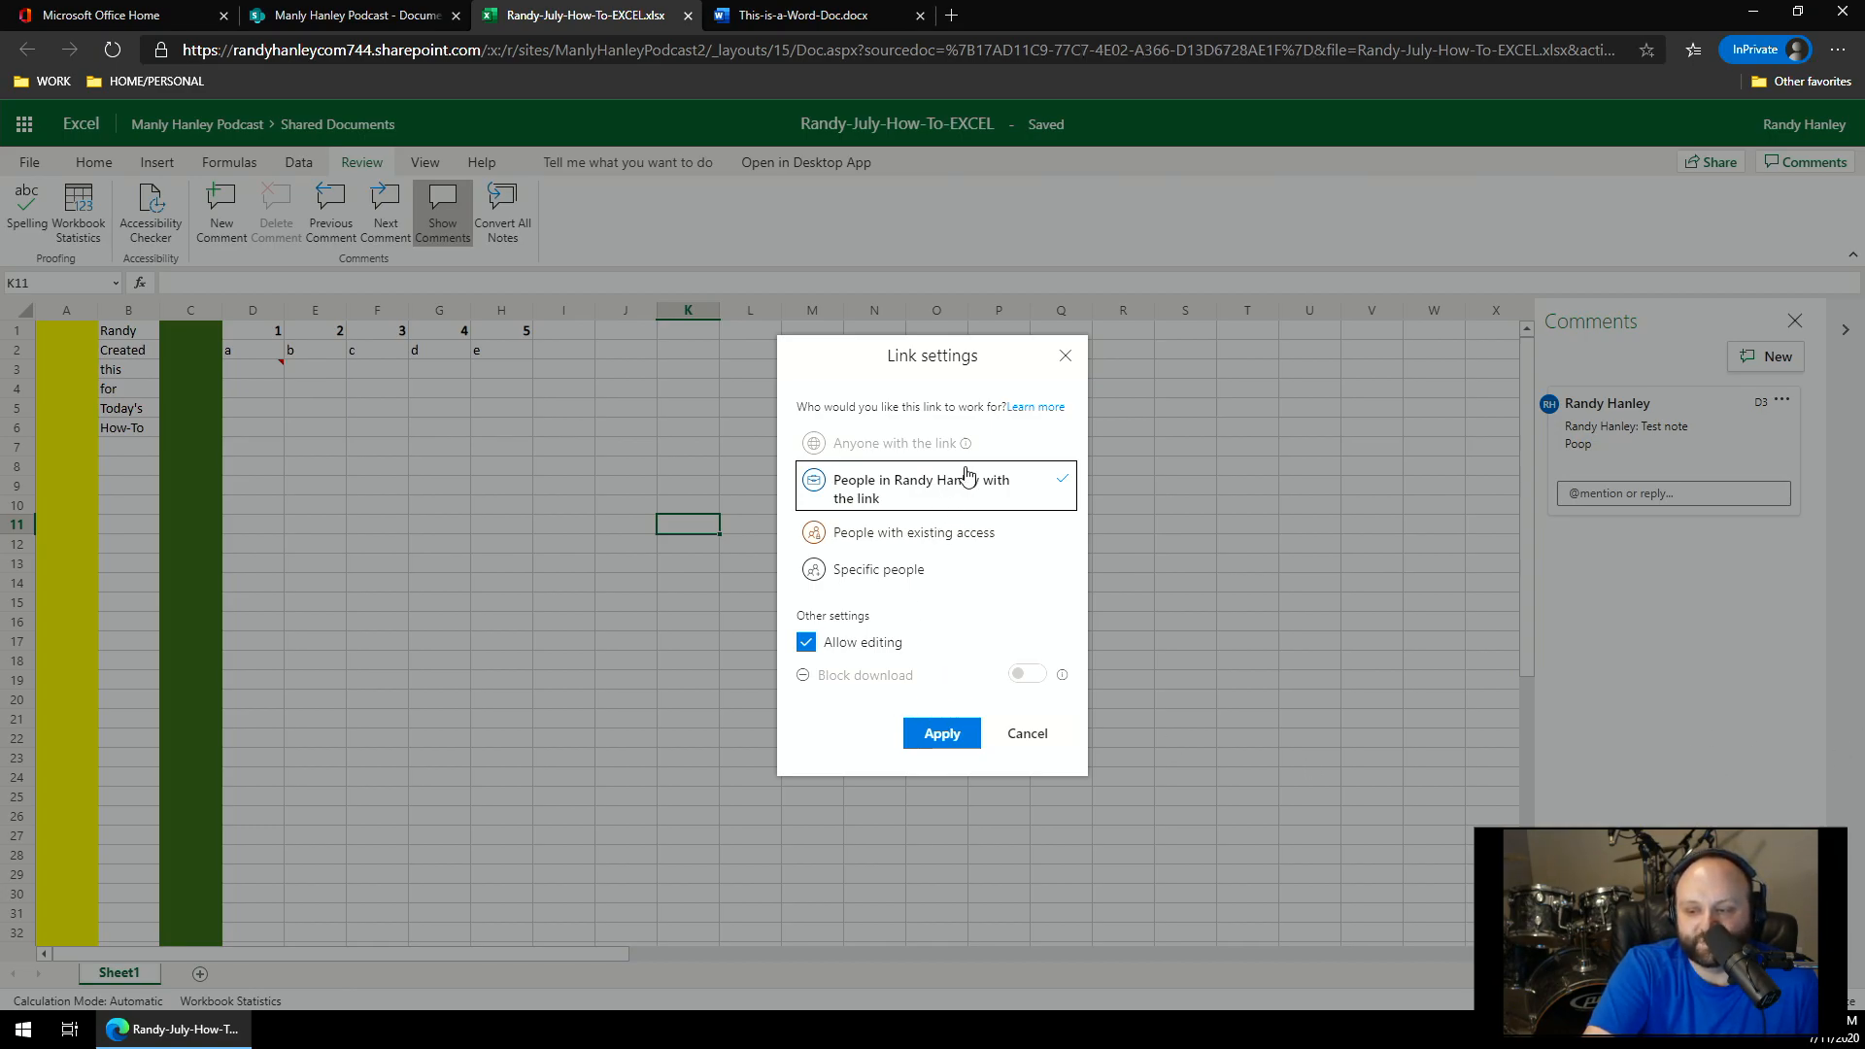
pyautogui.click(835, 645)
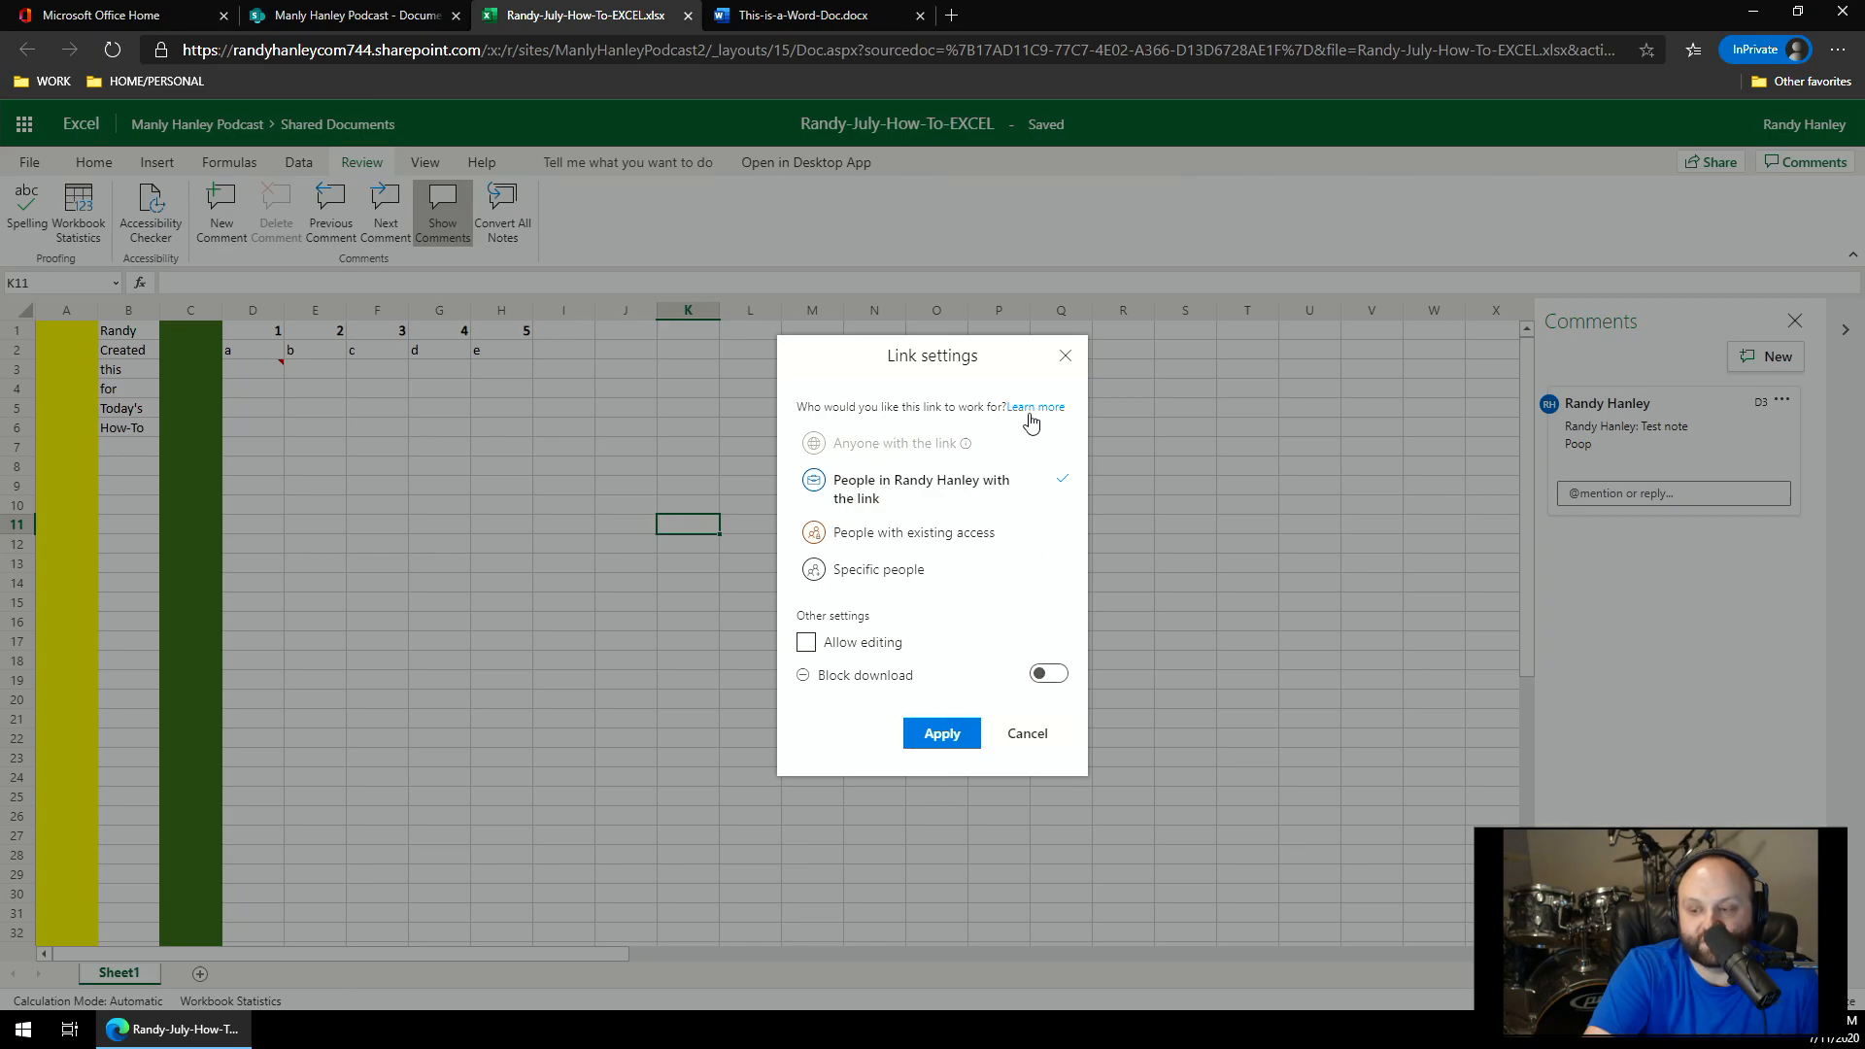
pyautogui.click(1066, 356)
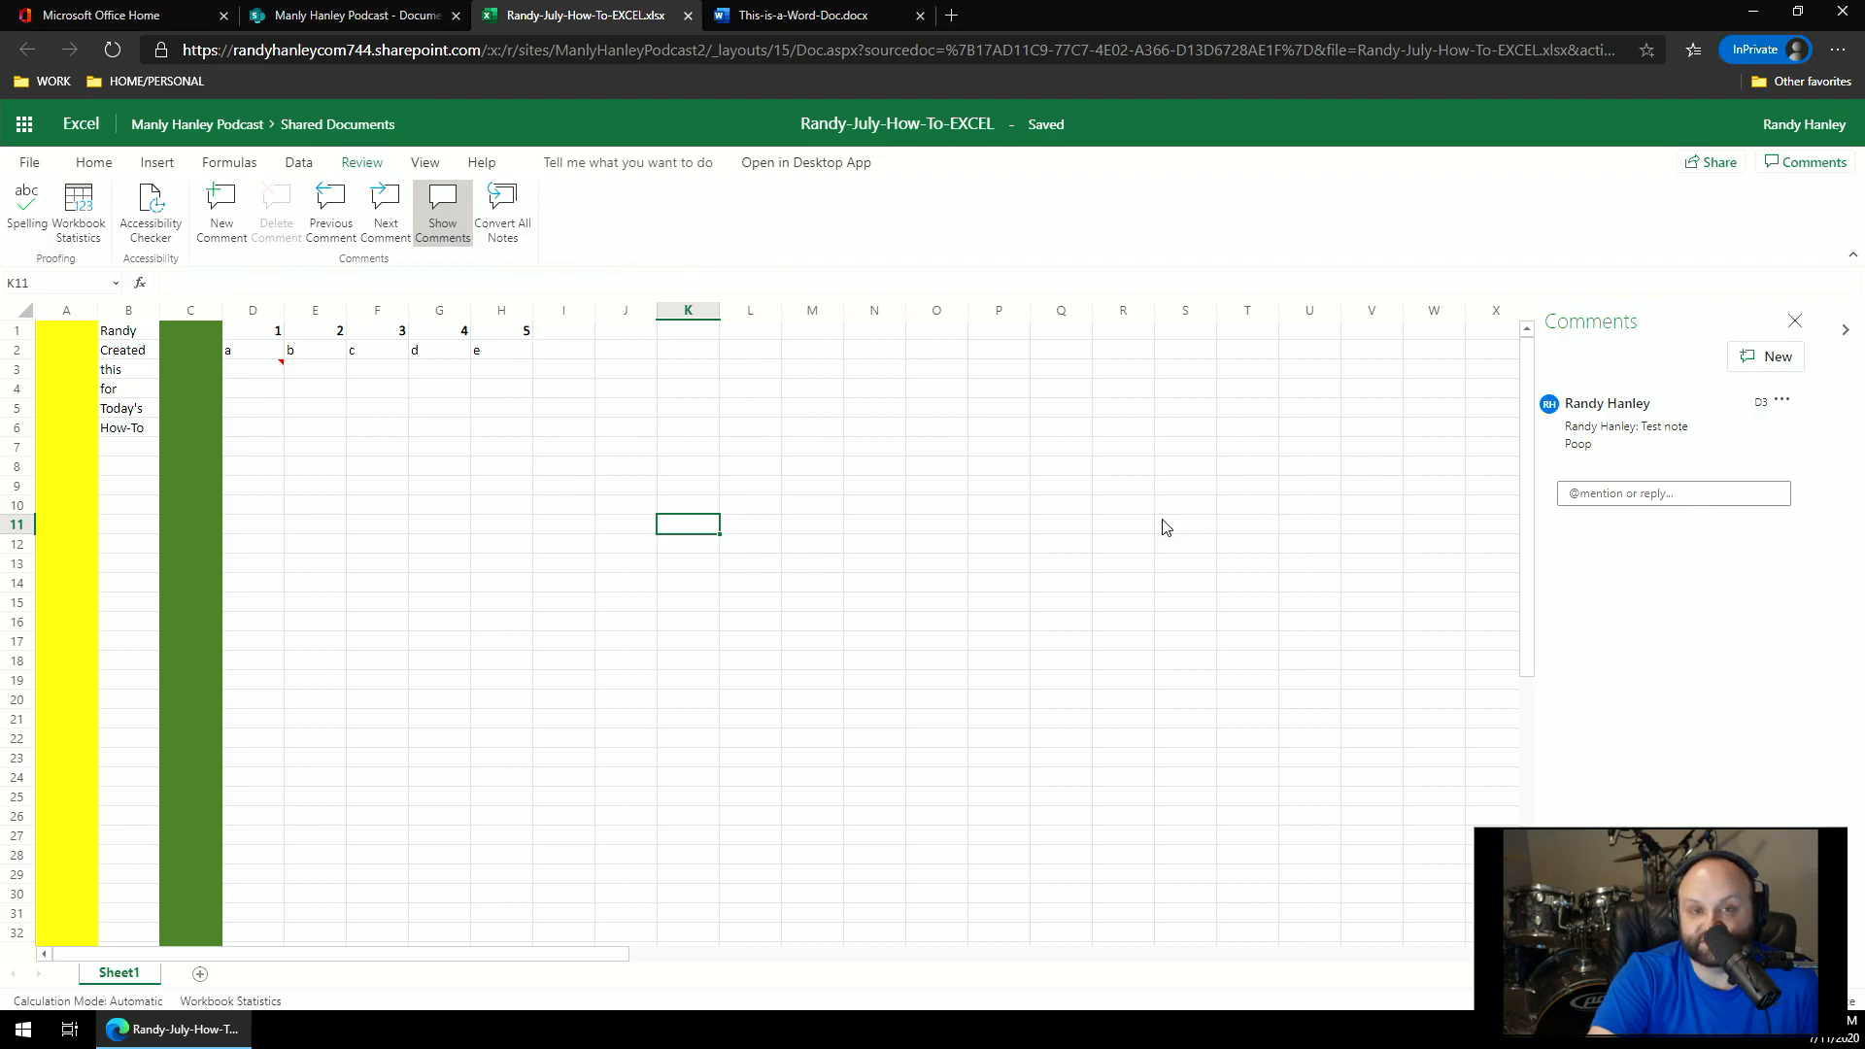
# - Close the comments and open the workbook in the desktop Excel app
pyautogui.click(1793, 323)
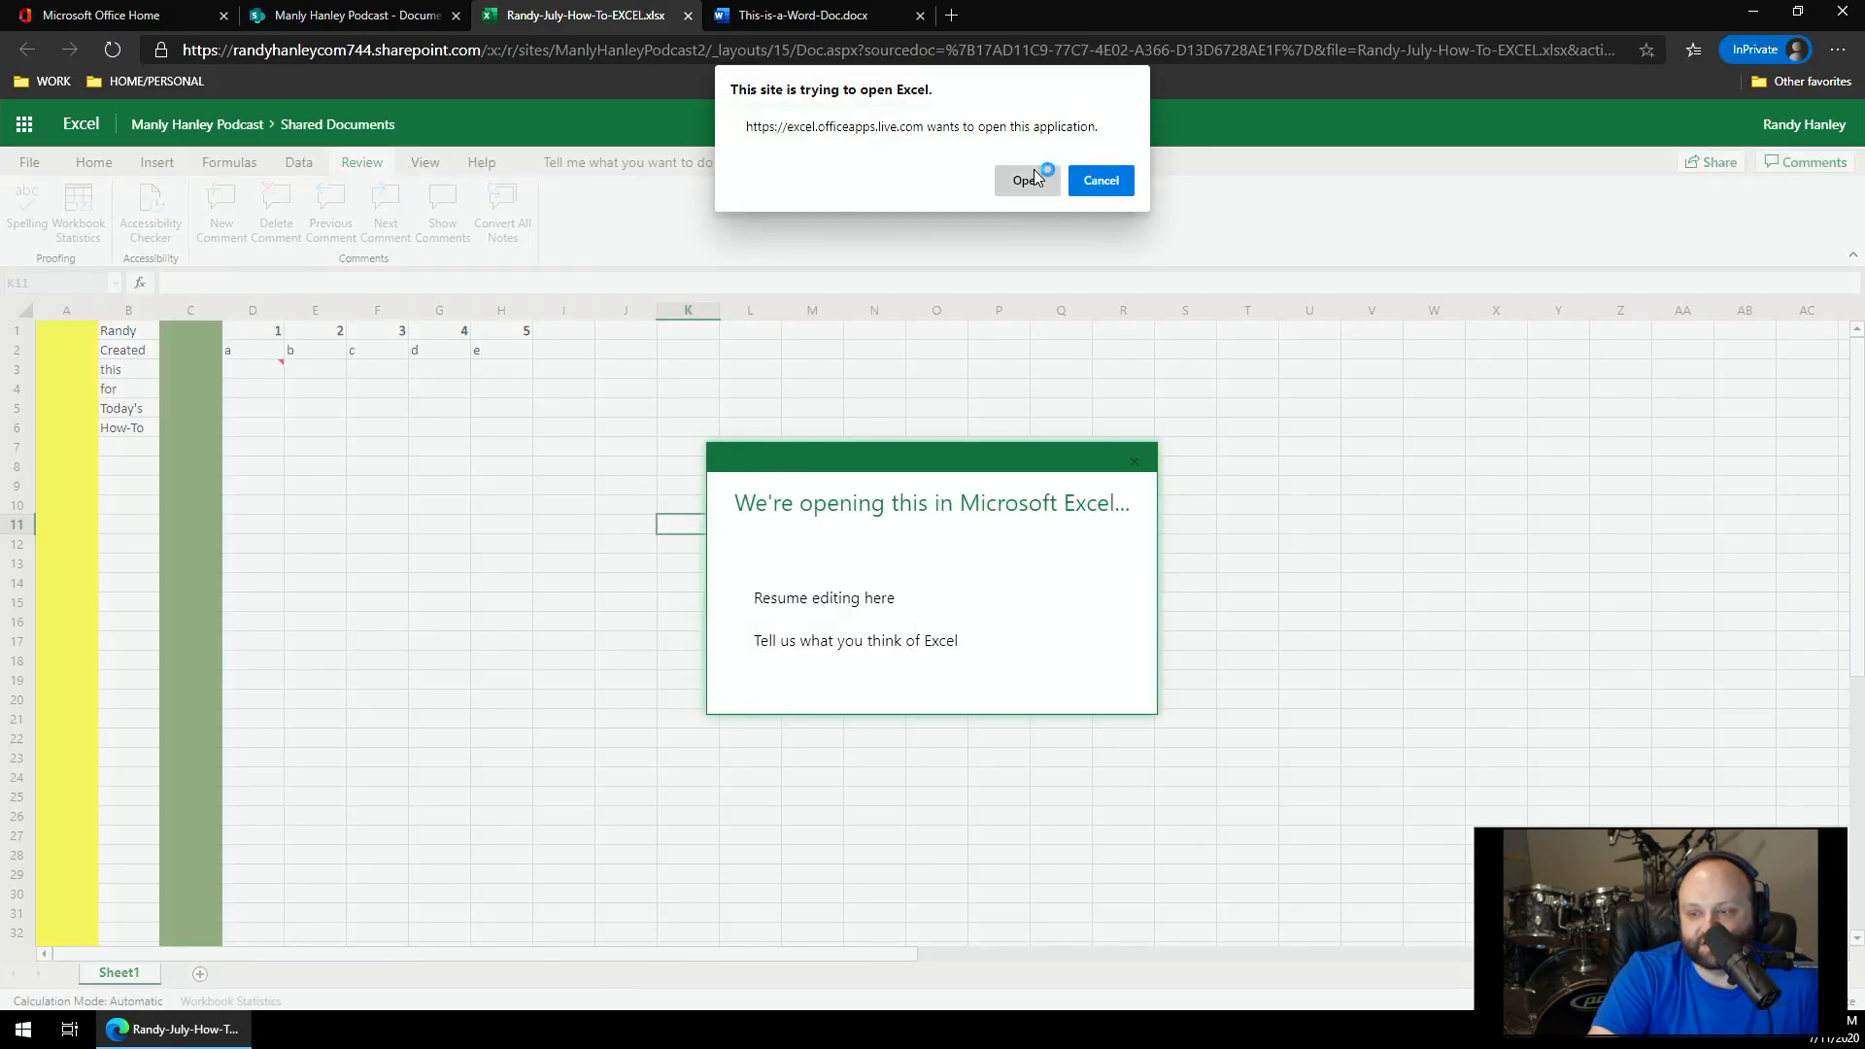
pyautogui.click(1027, 180)
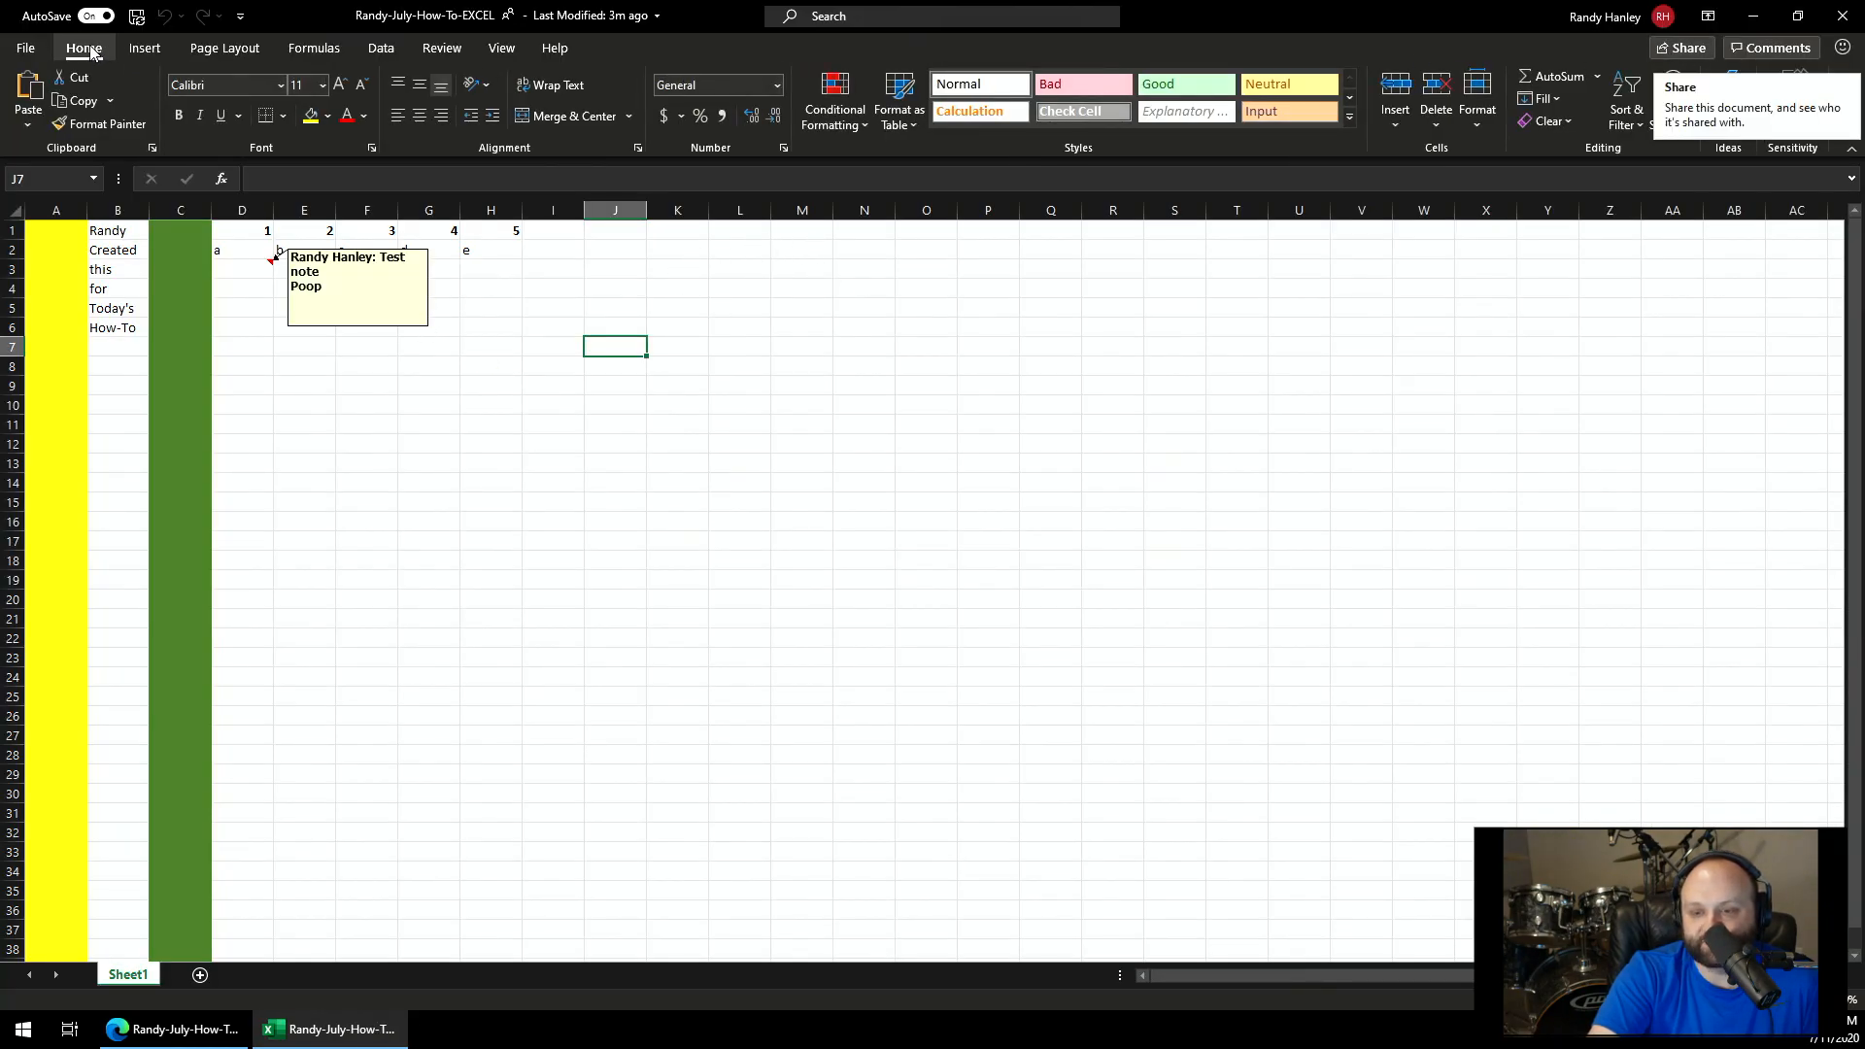
pyautogui.click(27, 47)
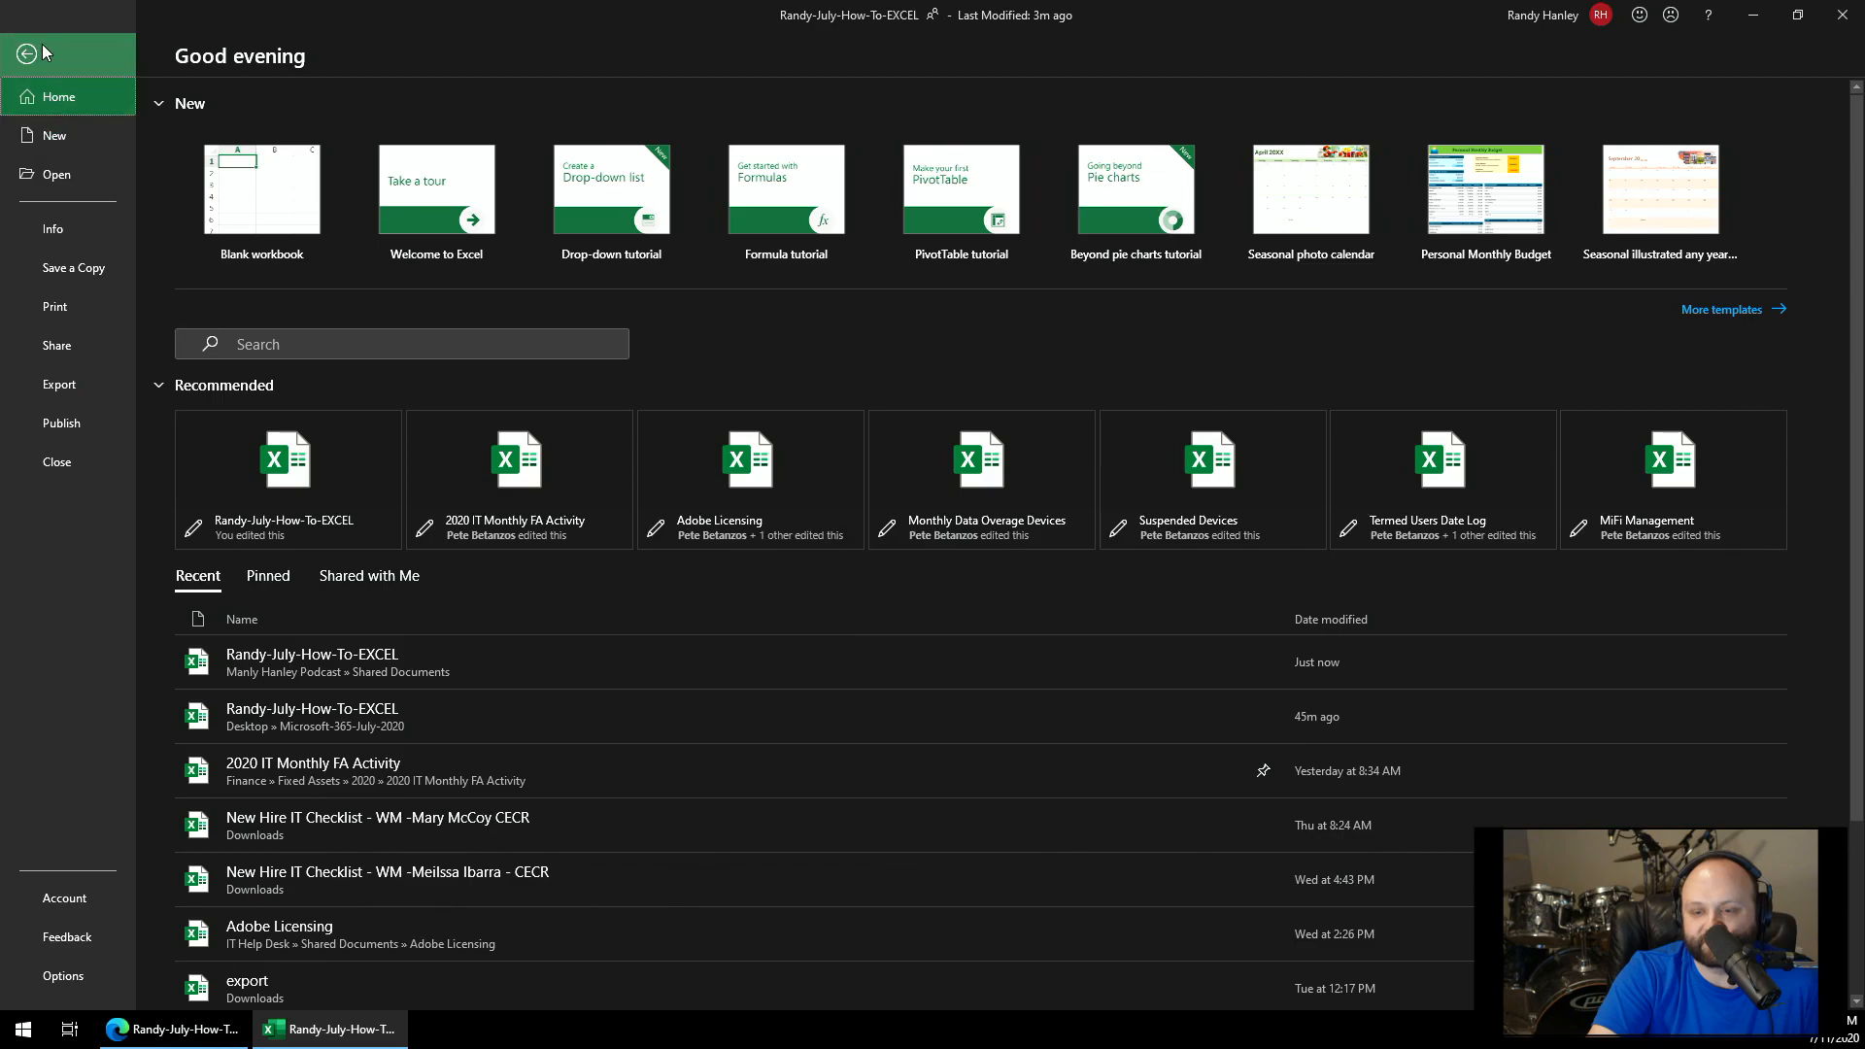
pyautogui.click(33, 53)
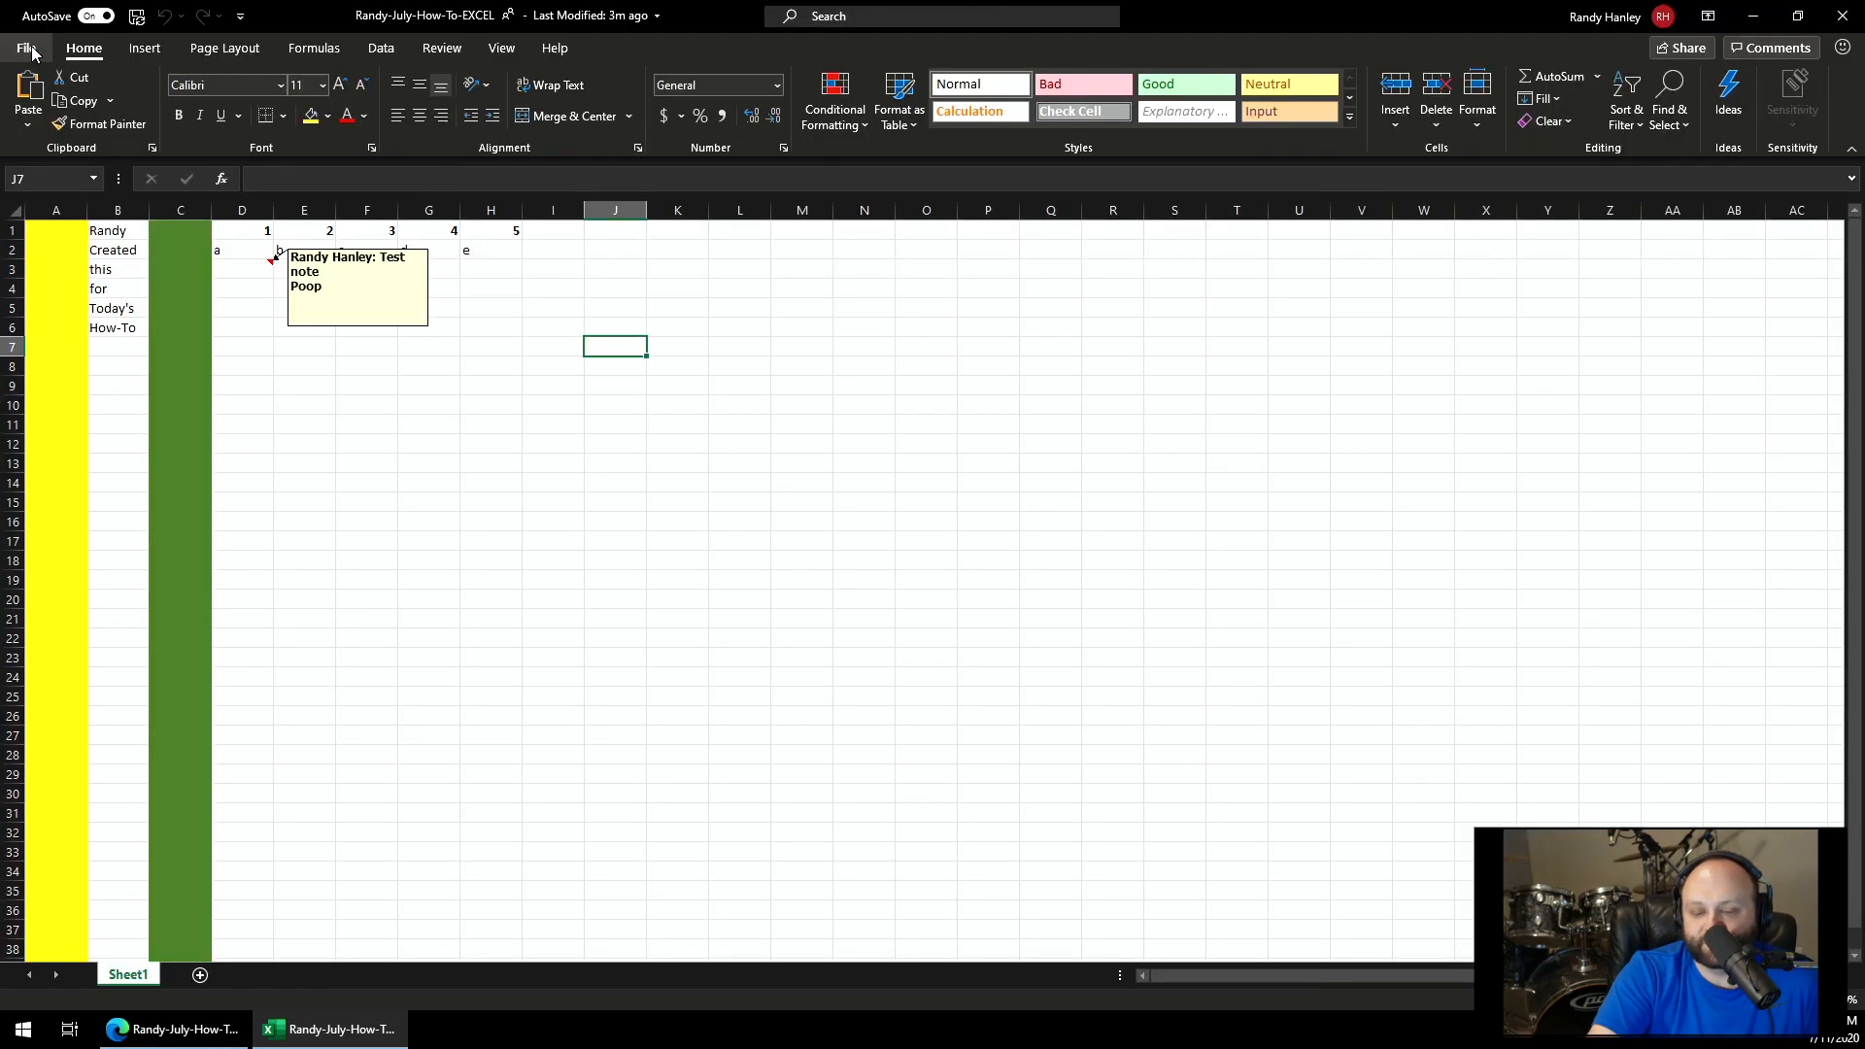
pyautogui.click(27, 49)
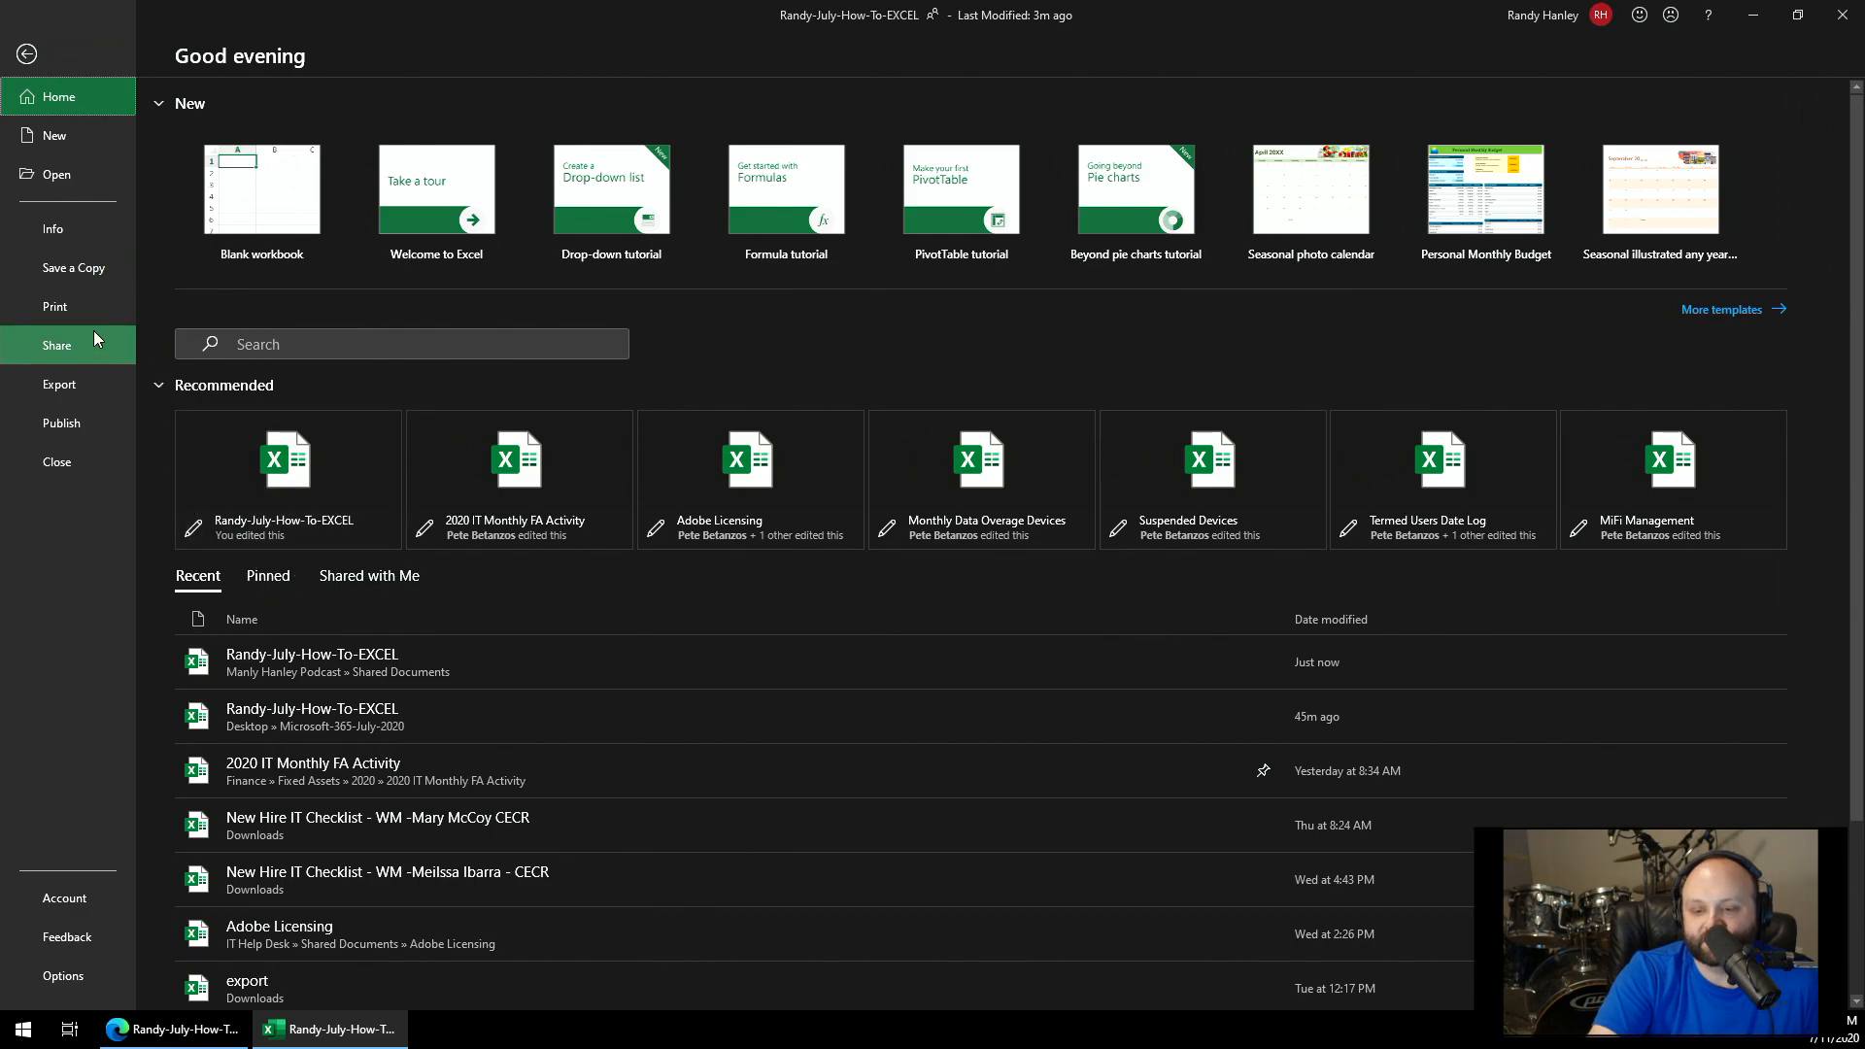
pyautogui.click(28, 54)
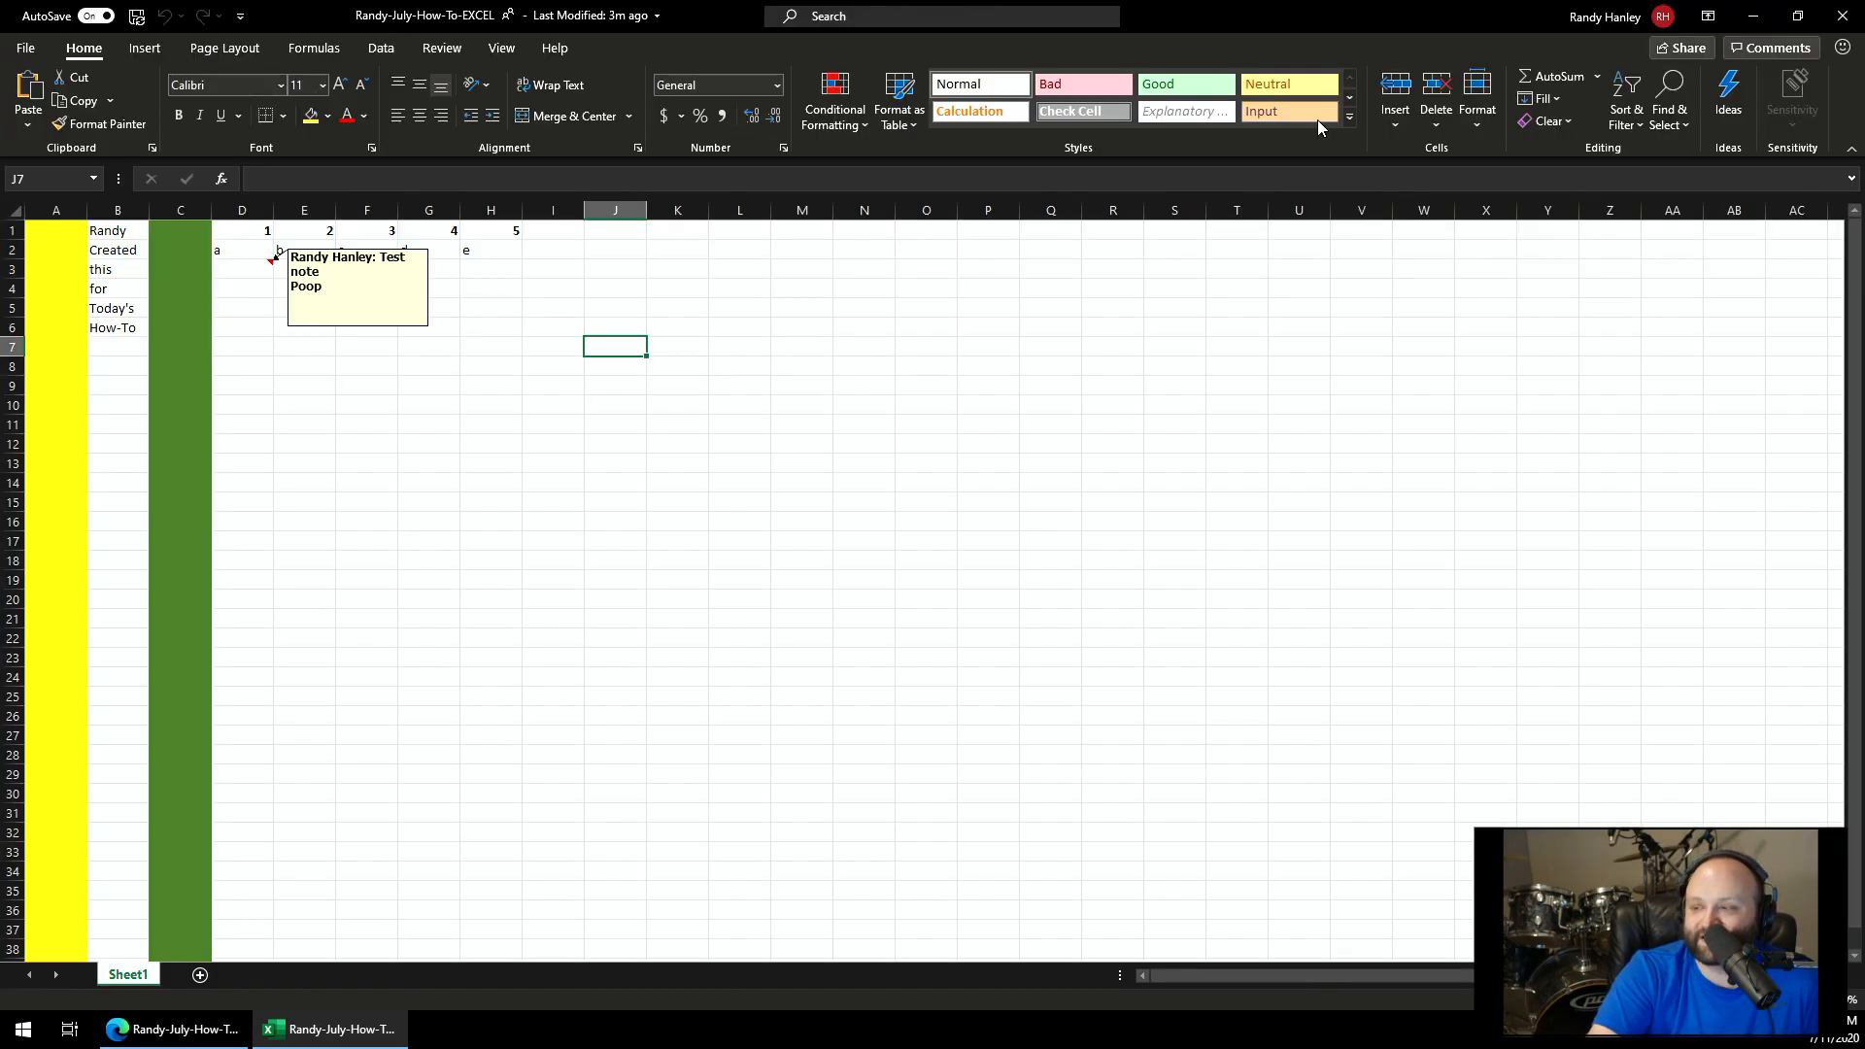
# - Try turning off Allow editing in desktop Excel's sharing link settings, cancel the change, and close the Send link dialog without sending
pyautogui.click(1686, 50)
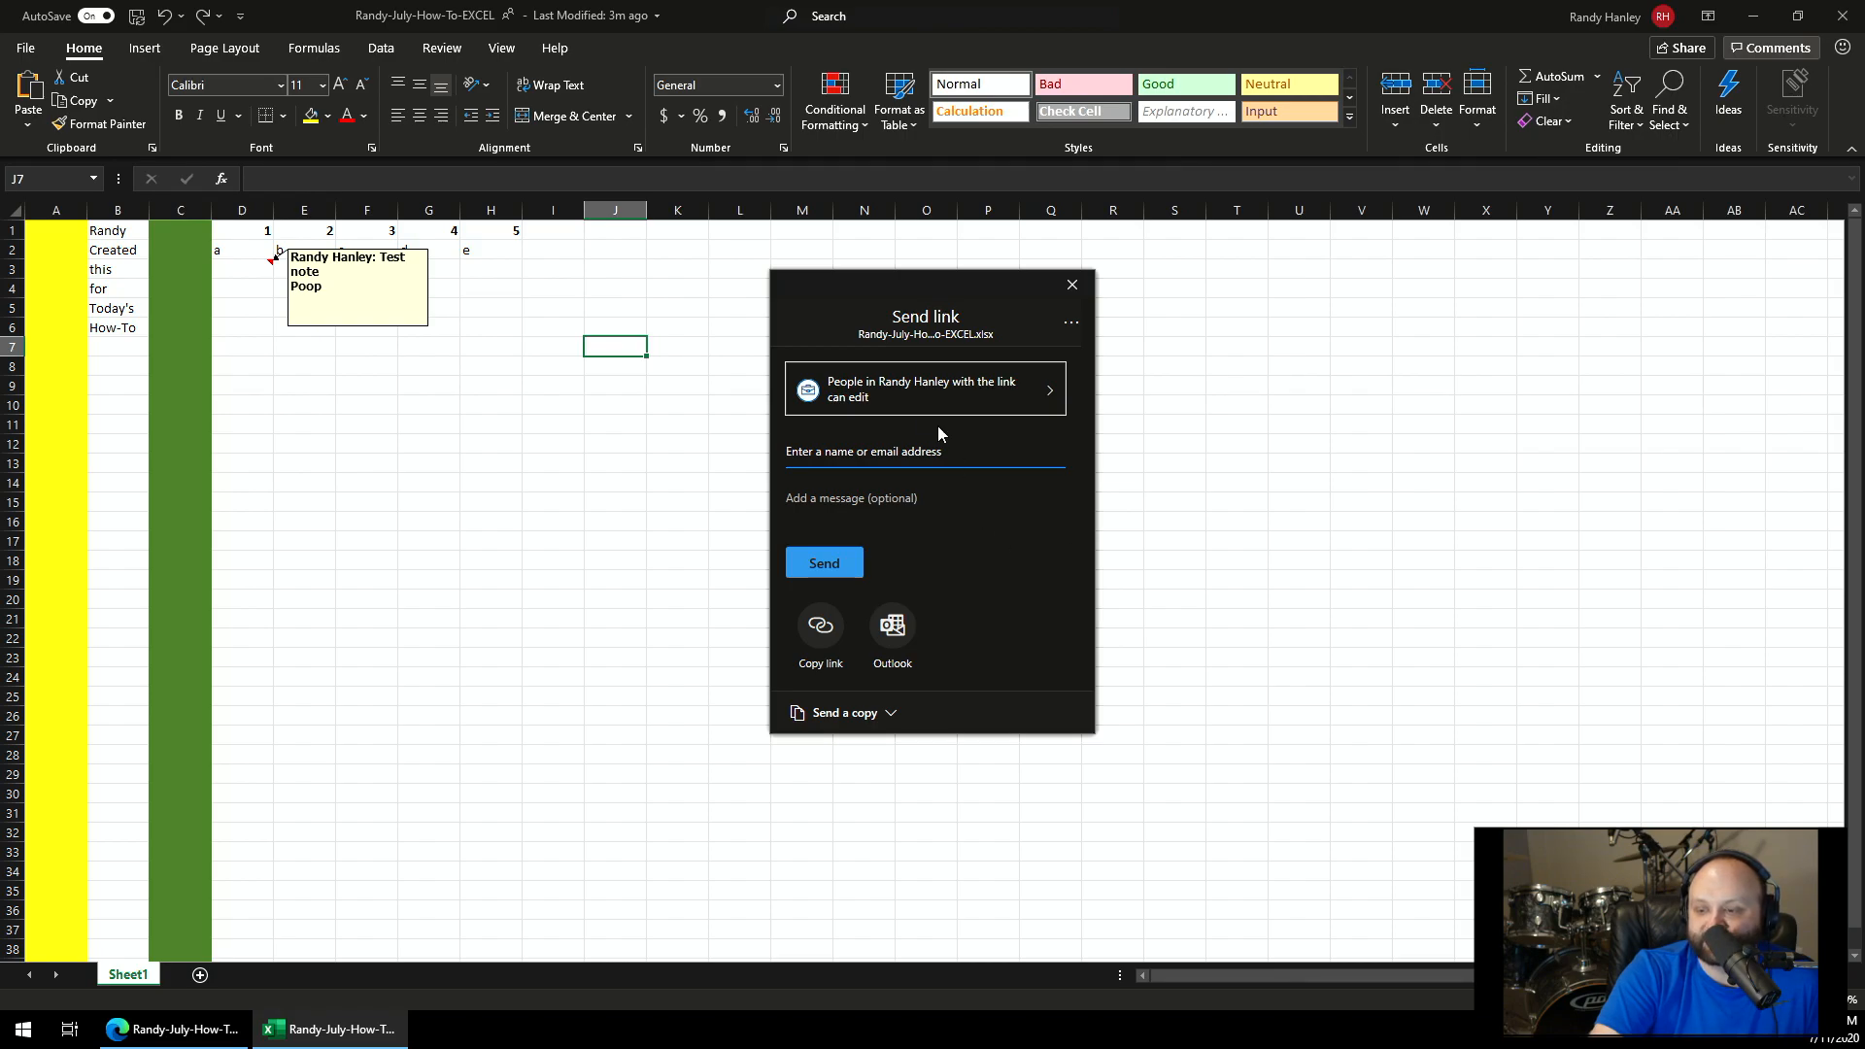
pyautogui.click(857, 406)
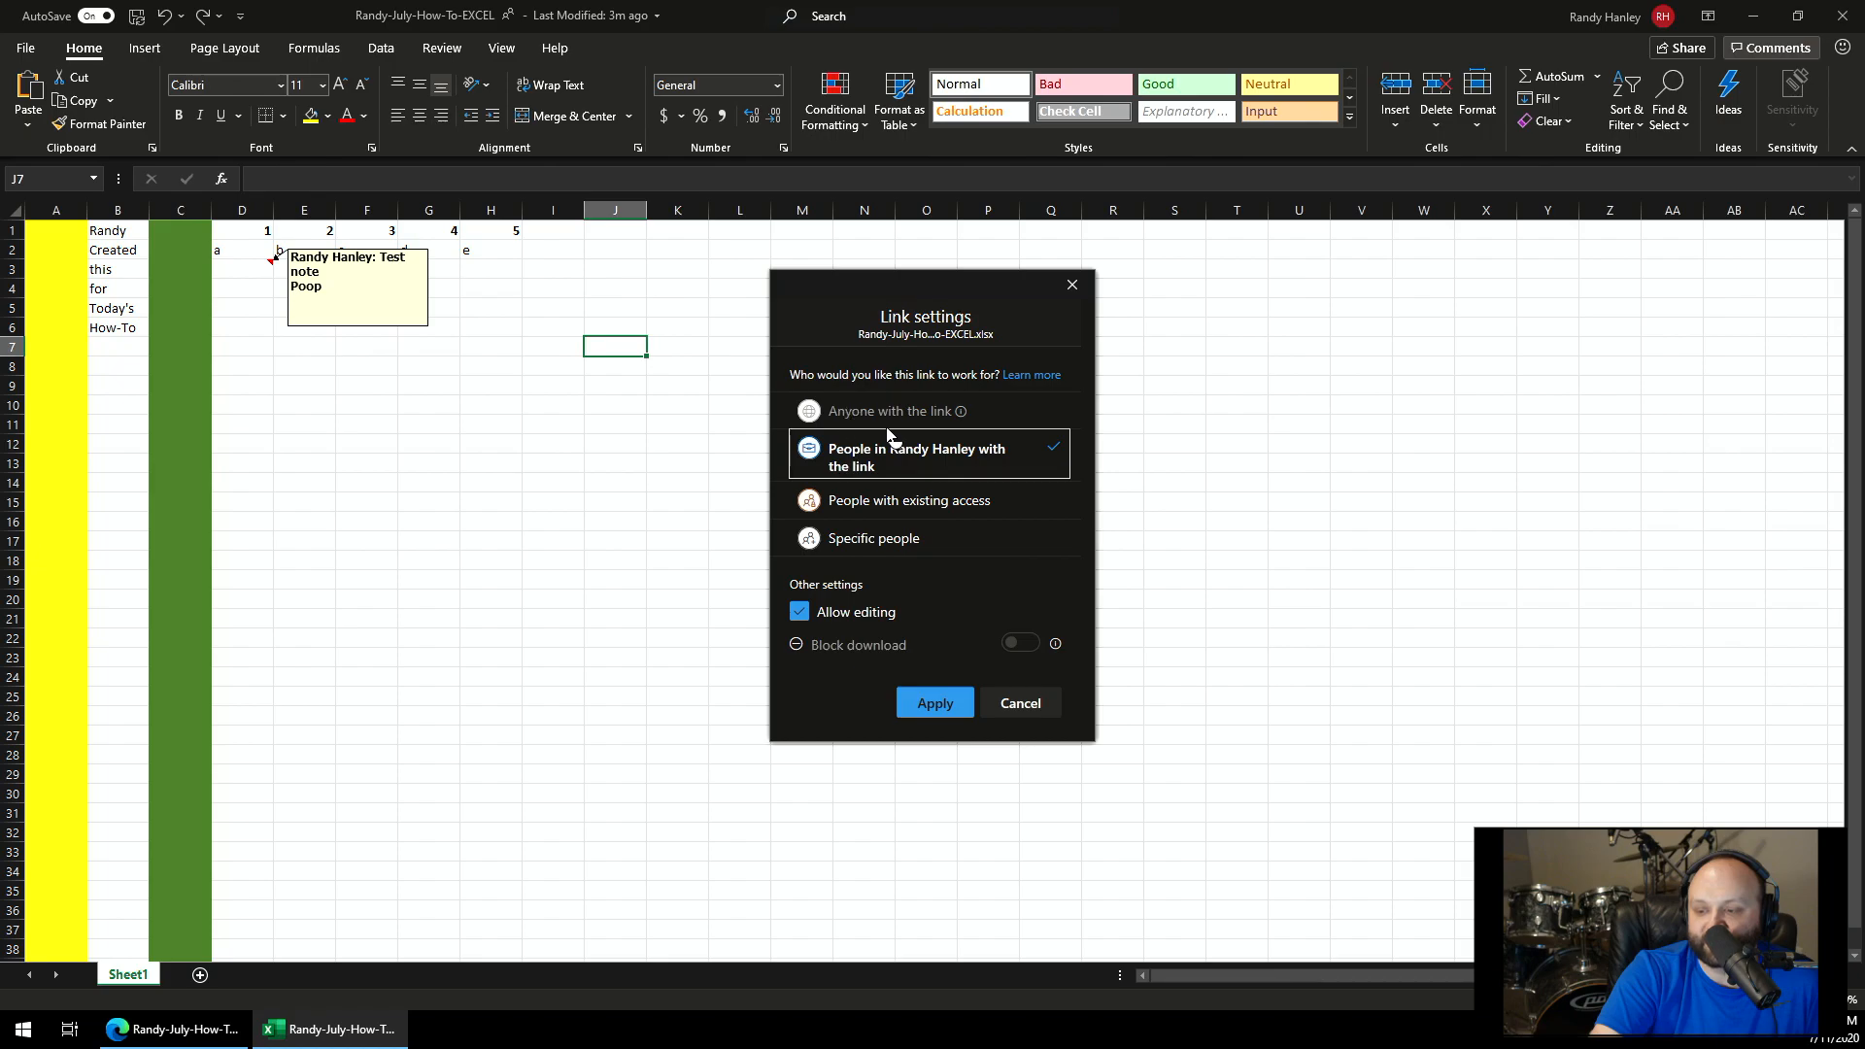
pyautogui.click(802, 613)
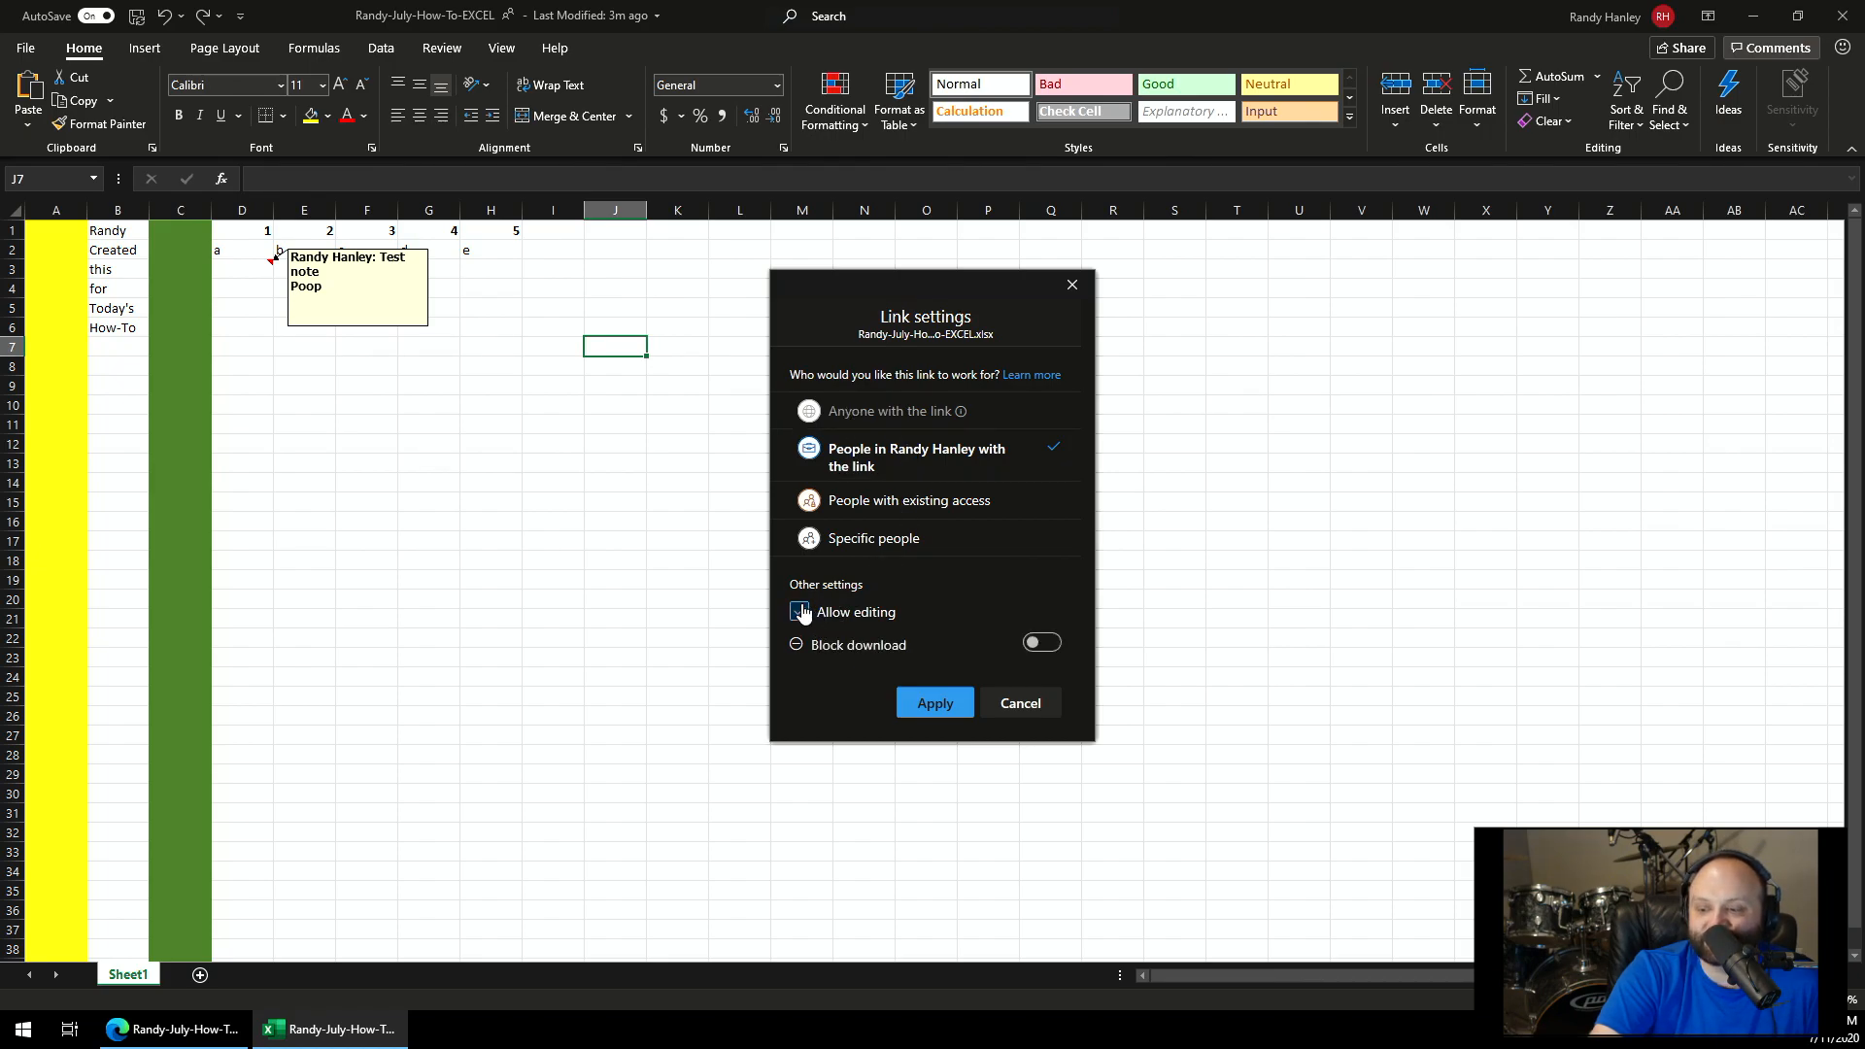
pyautogui.click(1010, 707)
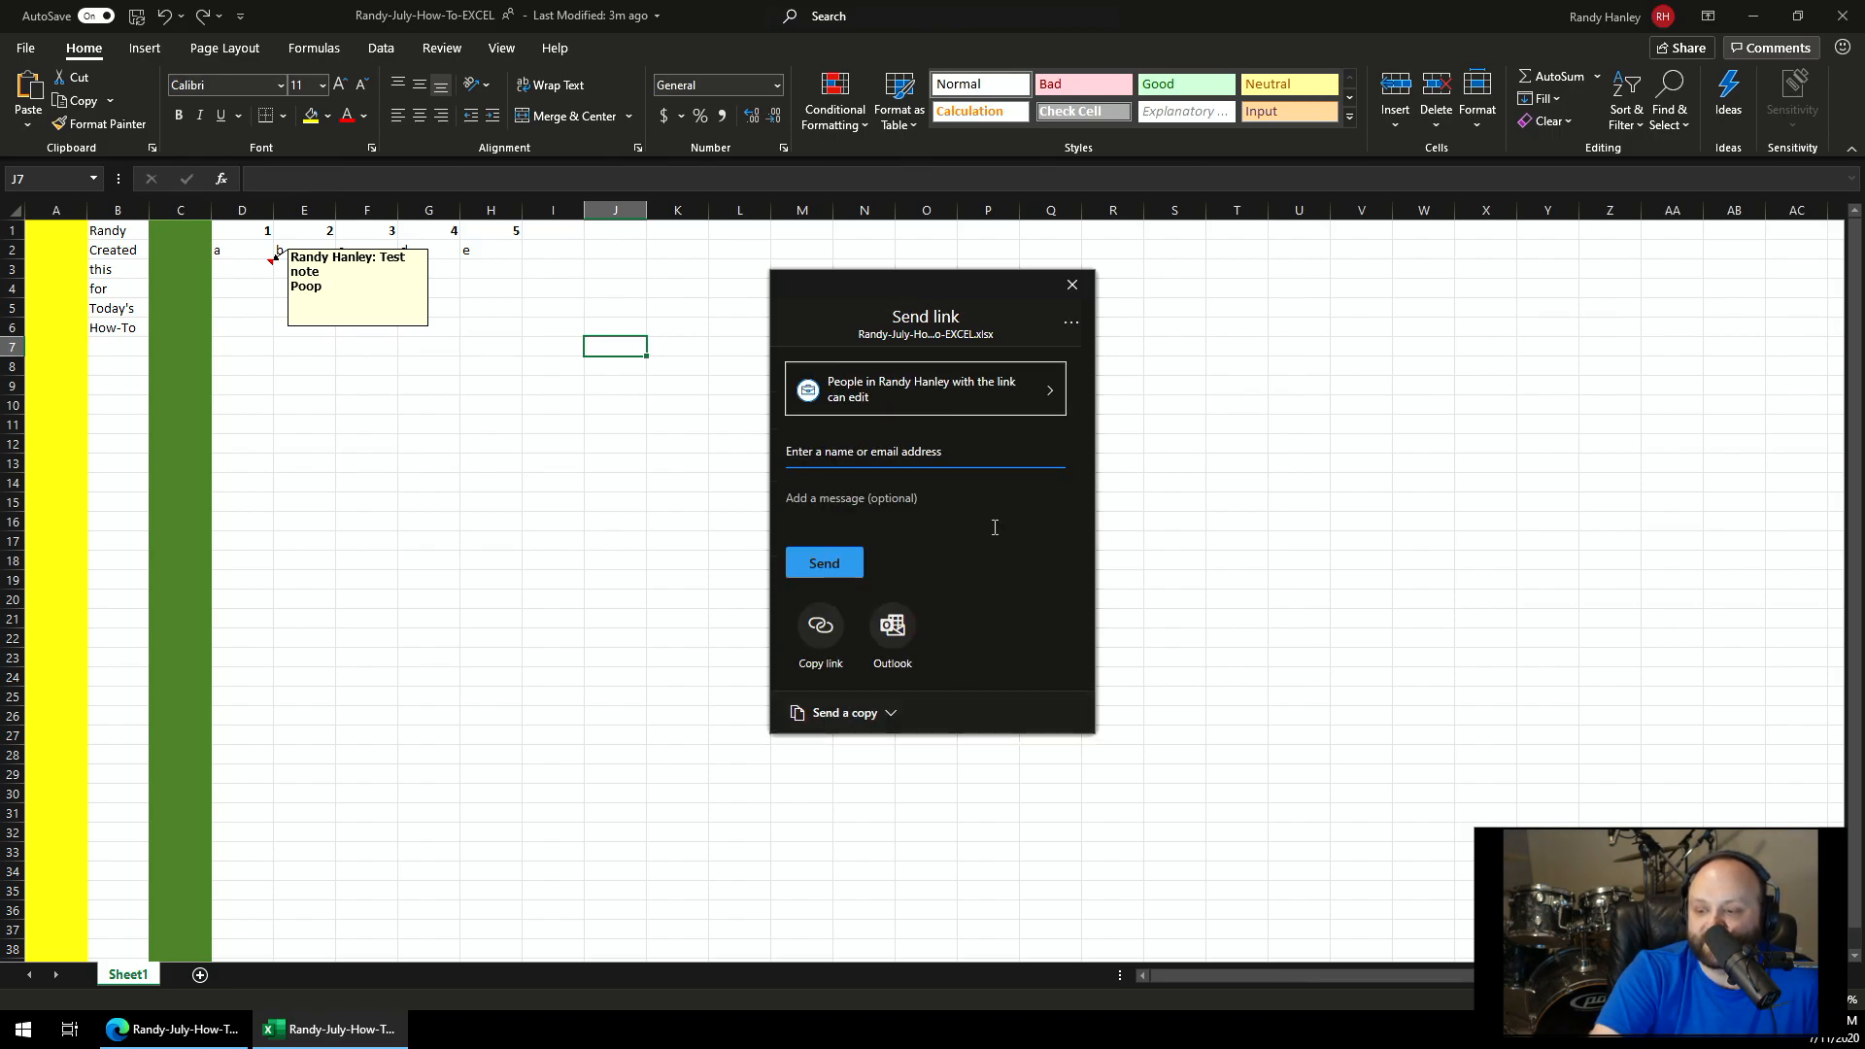
pyautogui.click(839, 448)
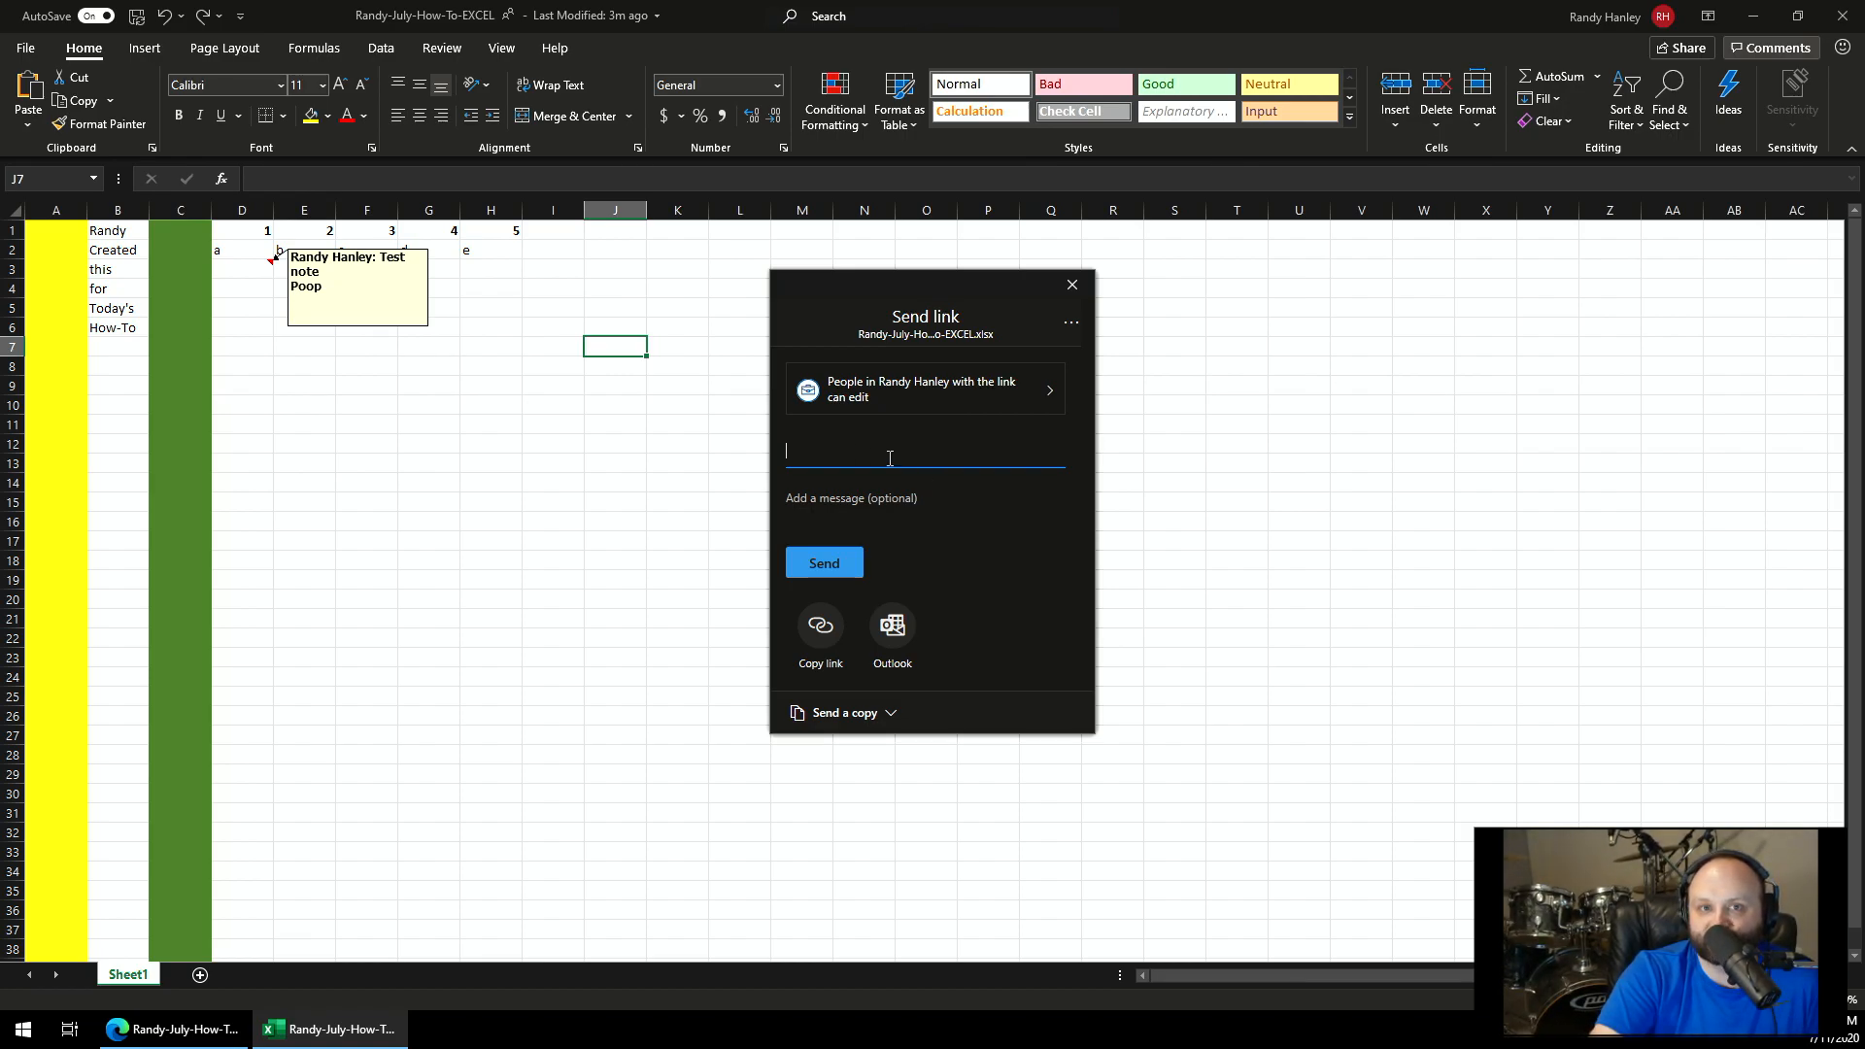
pyautogui.click(1073, 284)
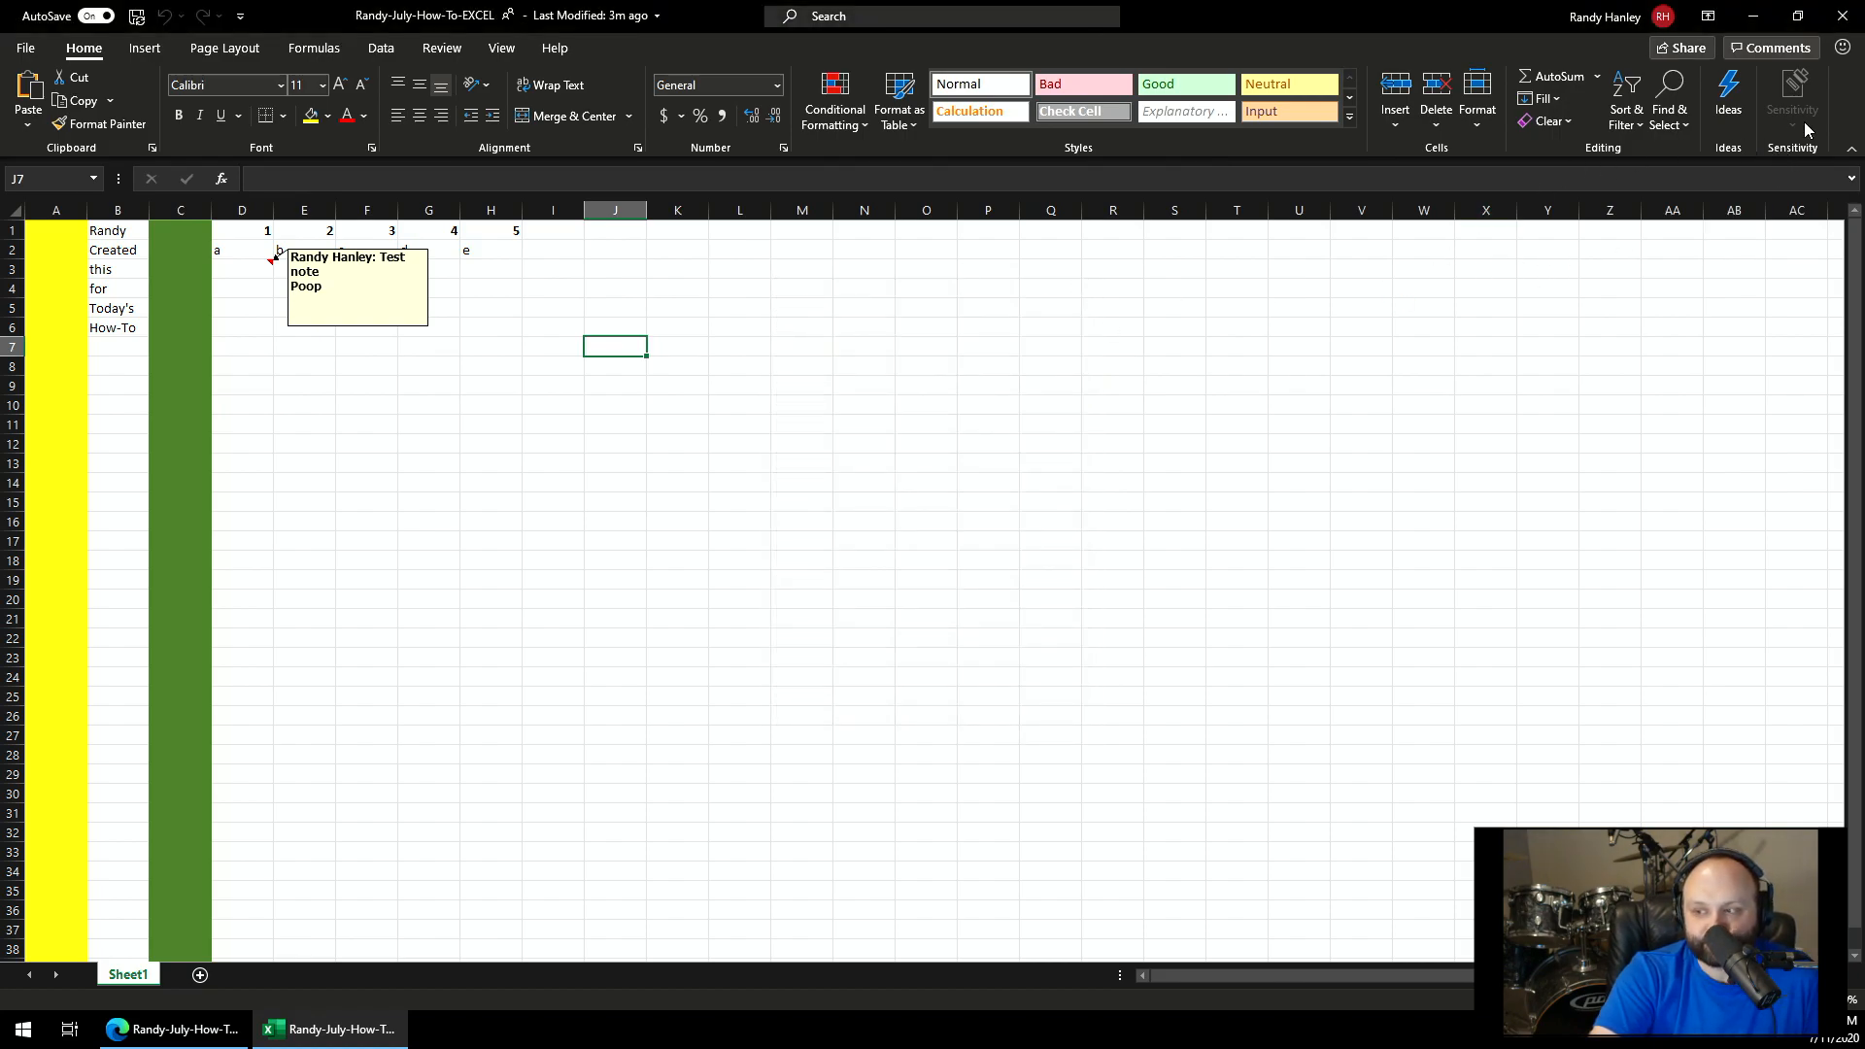
# - Close desktop Excel and bring the Outlook web mailbox window over the Office home page in the browser
pyautogui.click(1856, 32)
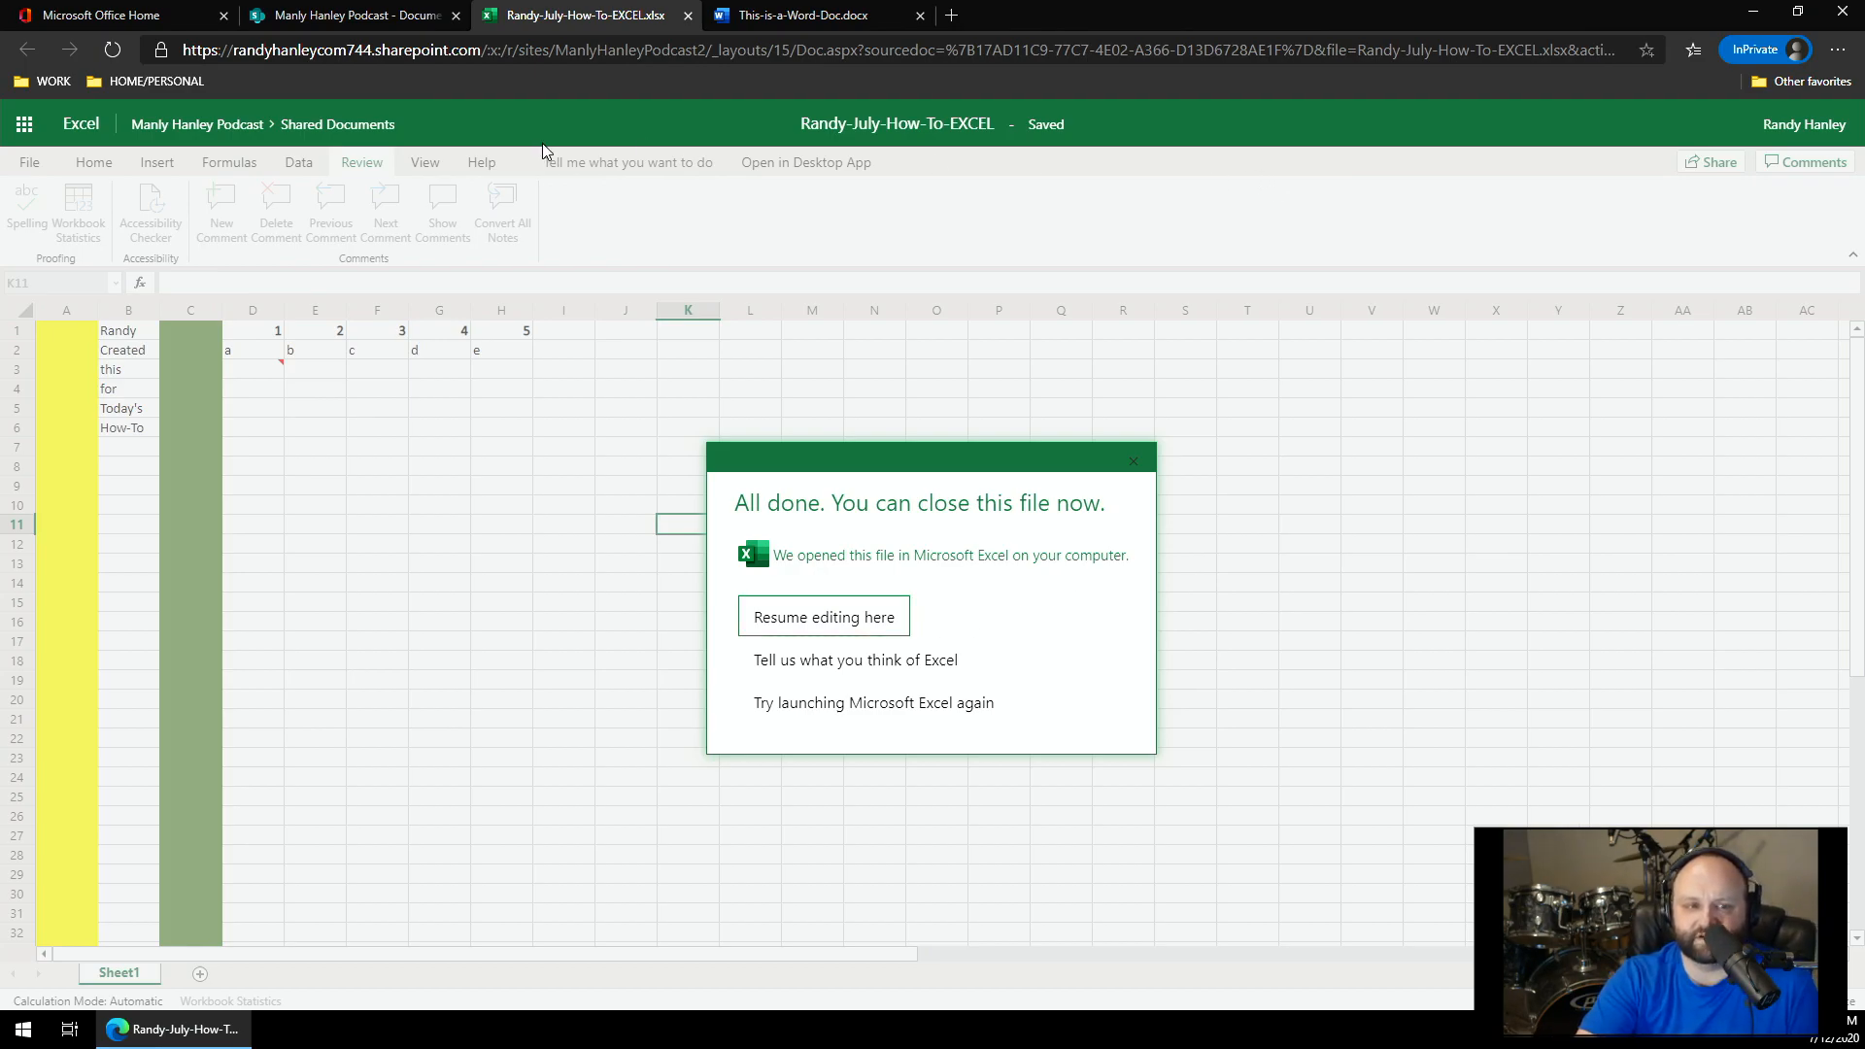
pyautogui.click(942, 21)
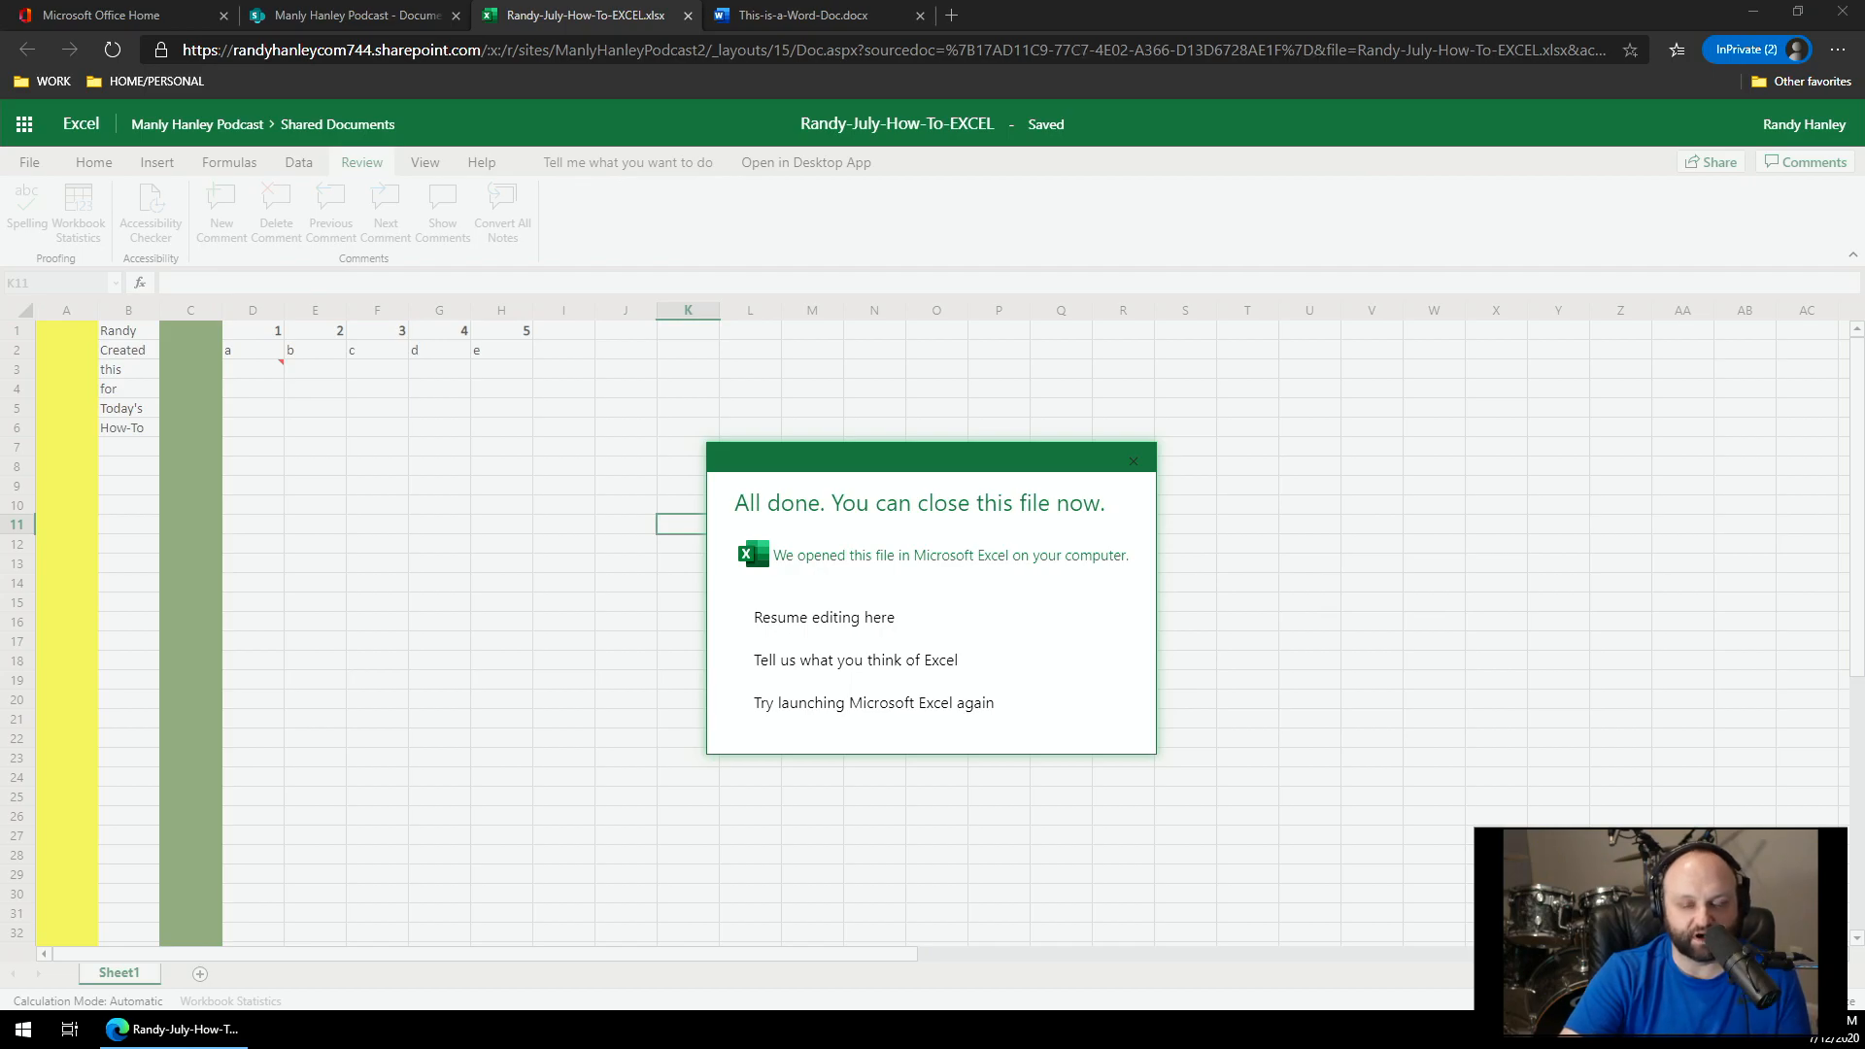
pyautogui.click(58, 14)
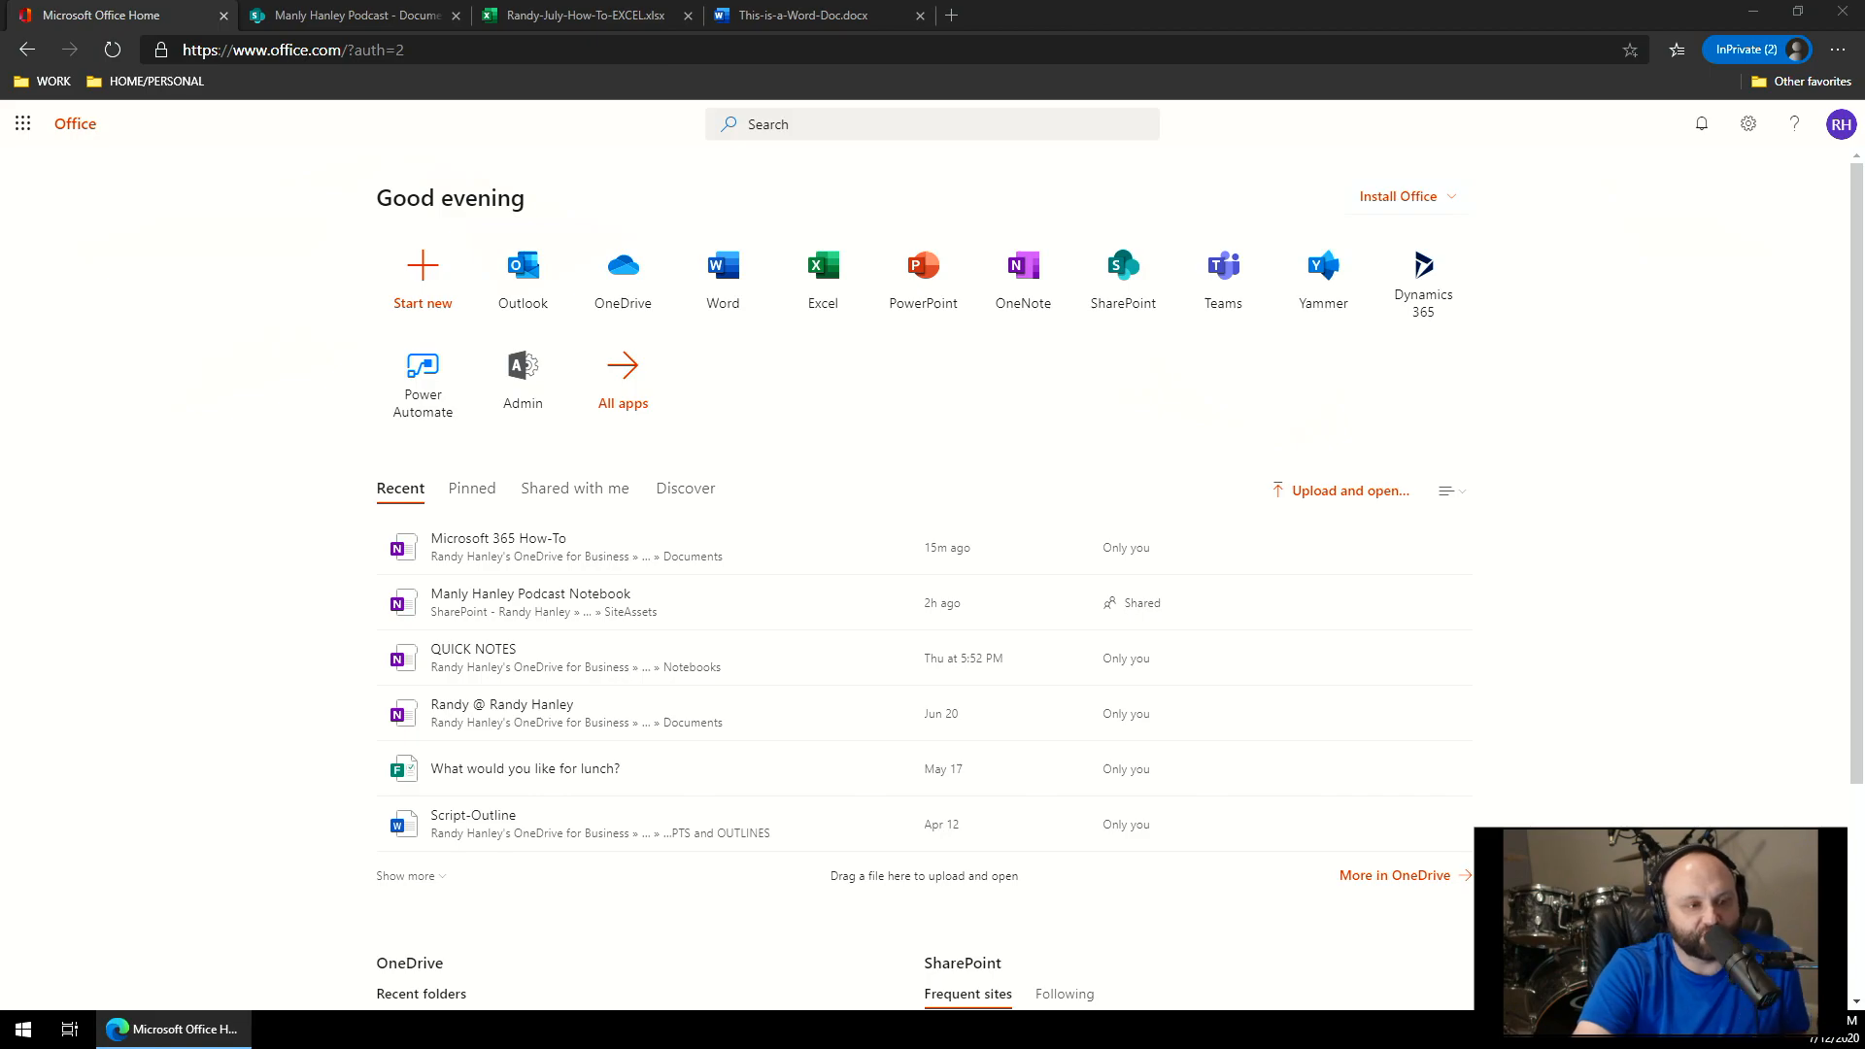
pyautogui.moveTo(175, 506); pyautogui.dragTo(892, 194)
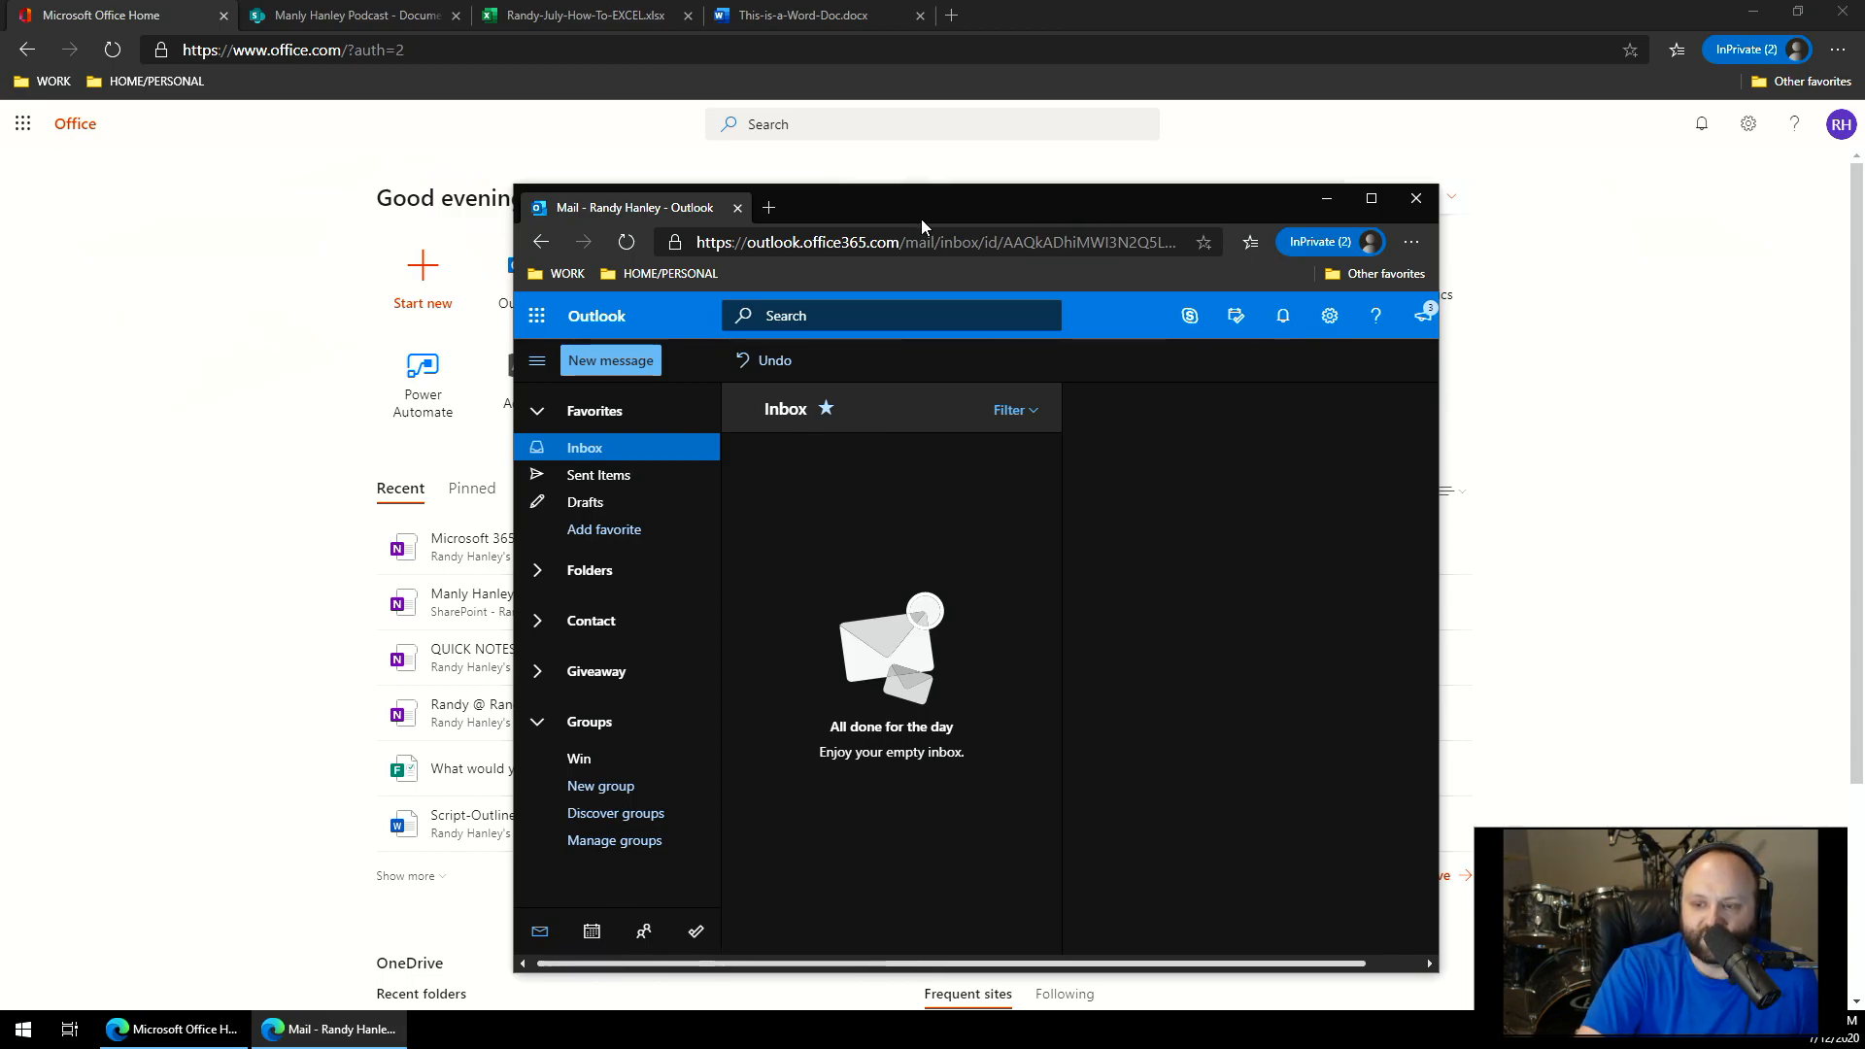
# - Switch from the SharePoint document library to the Outlook mailbox and start a new email in the maximized window
pyautogui.click(392, 29)
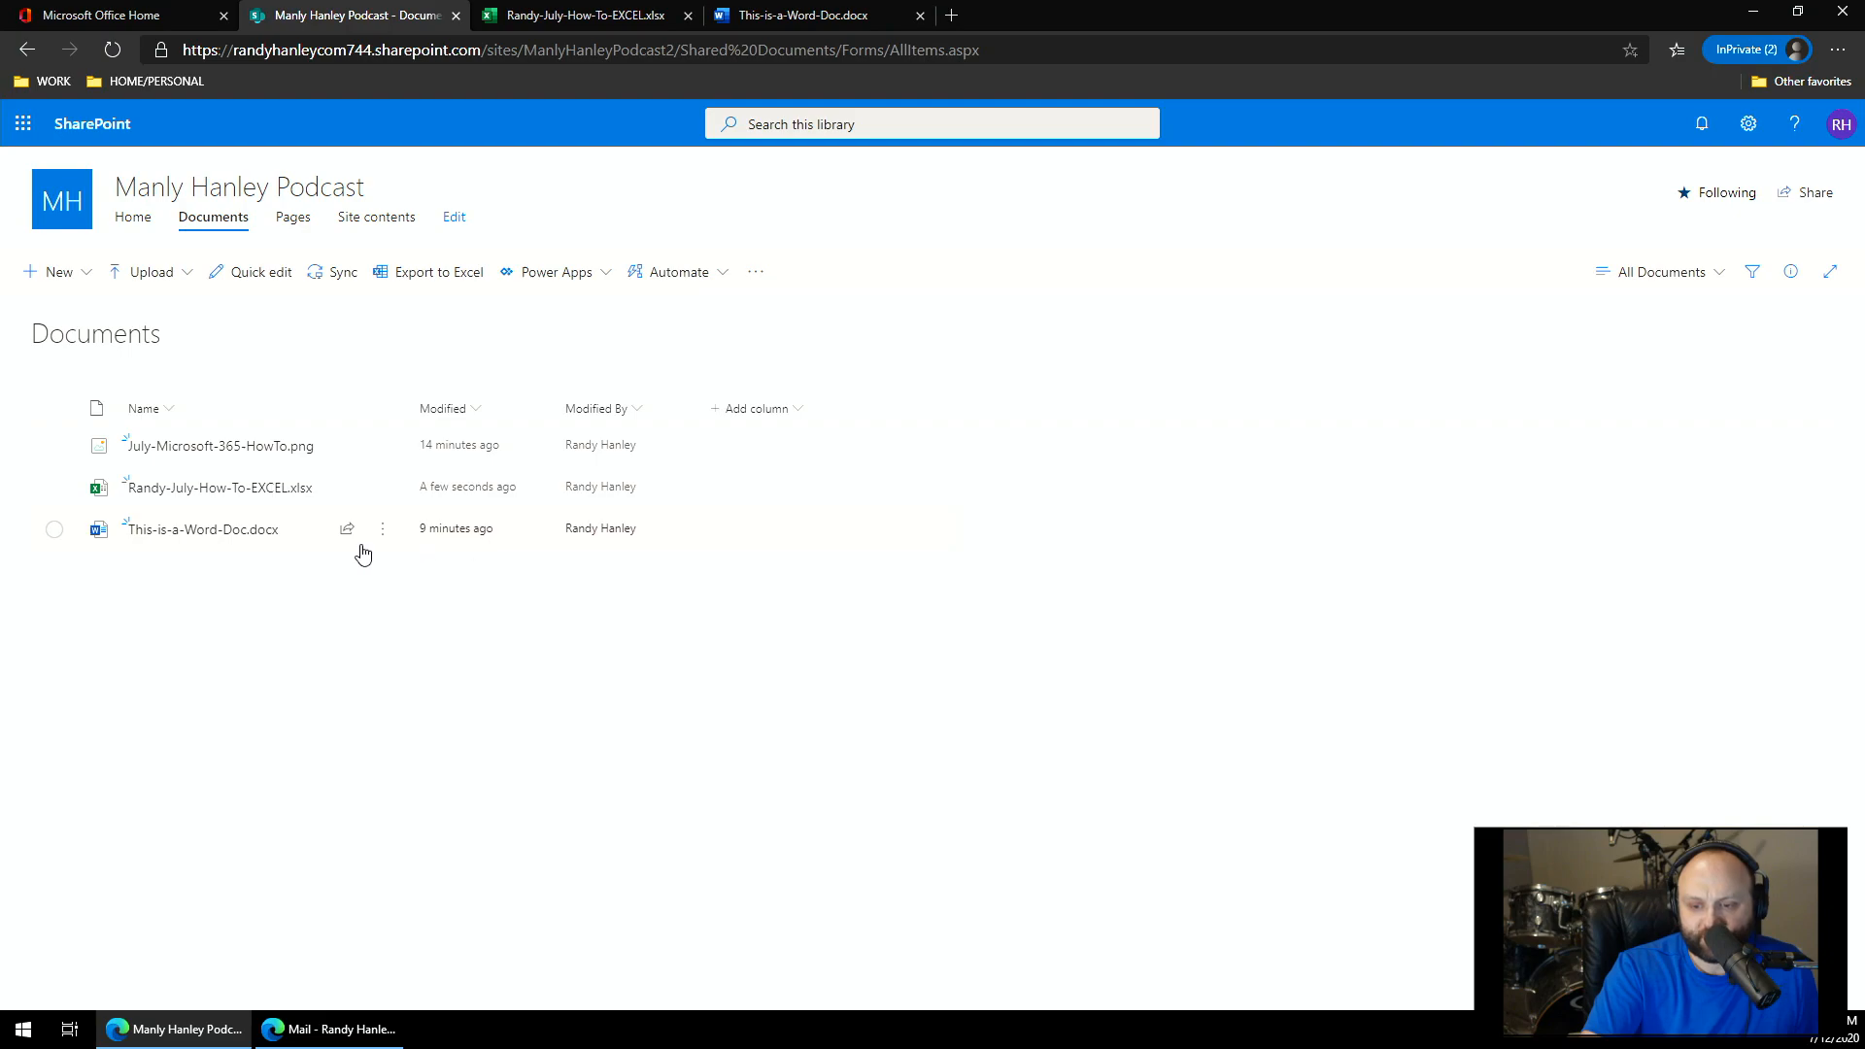
pyautogui.moveTo(352, 546)
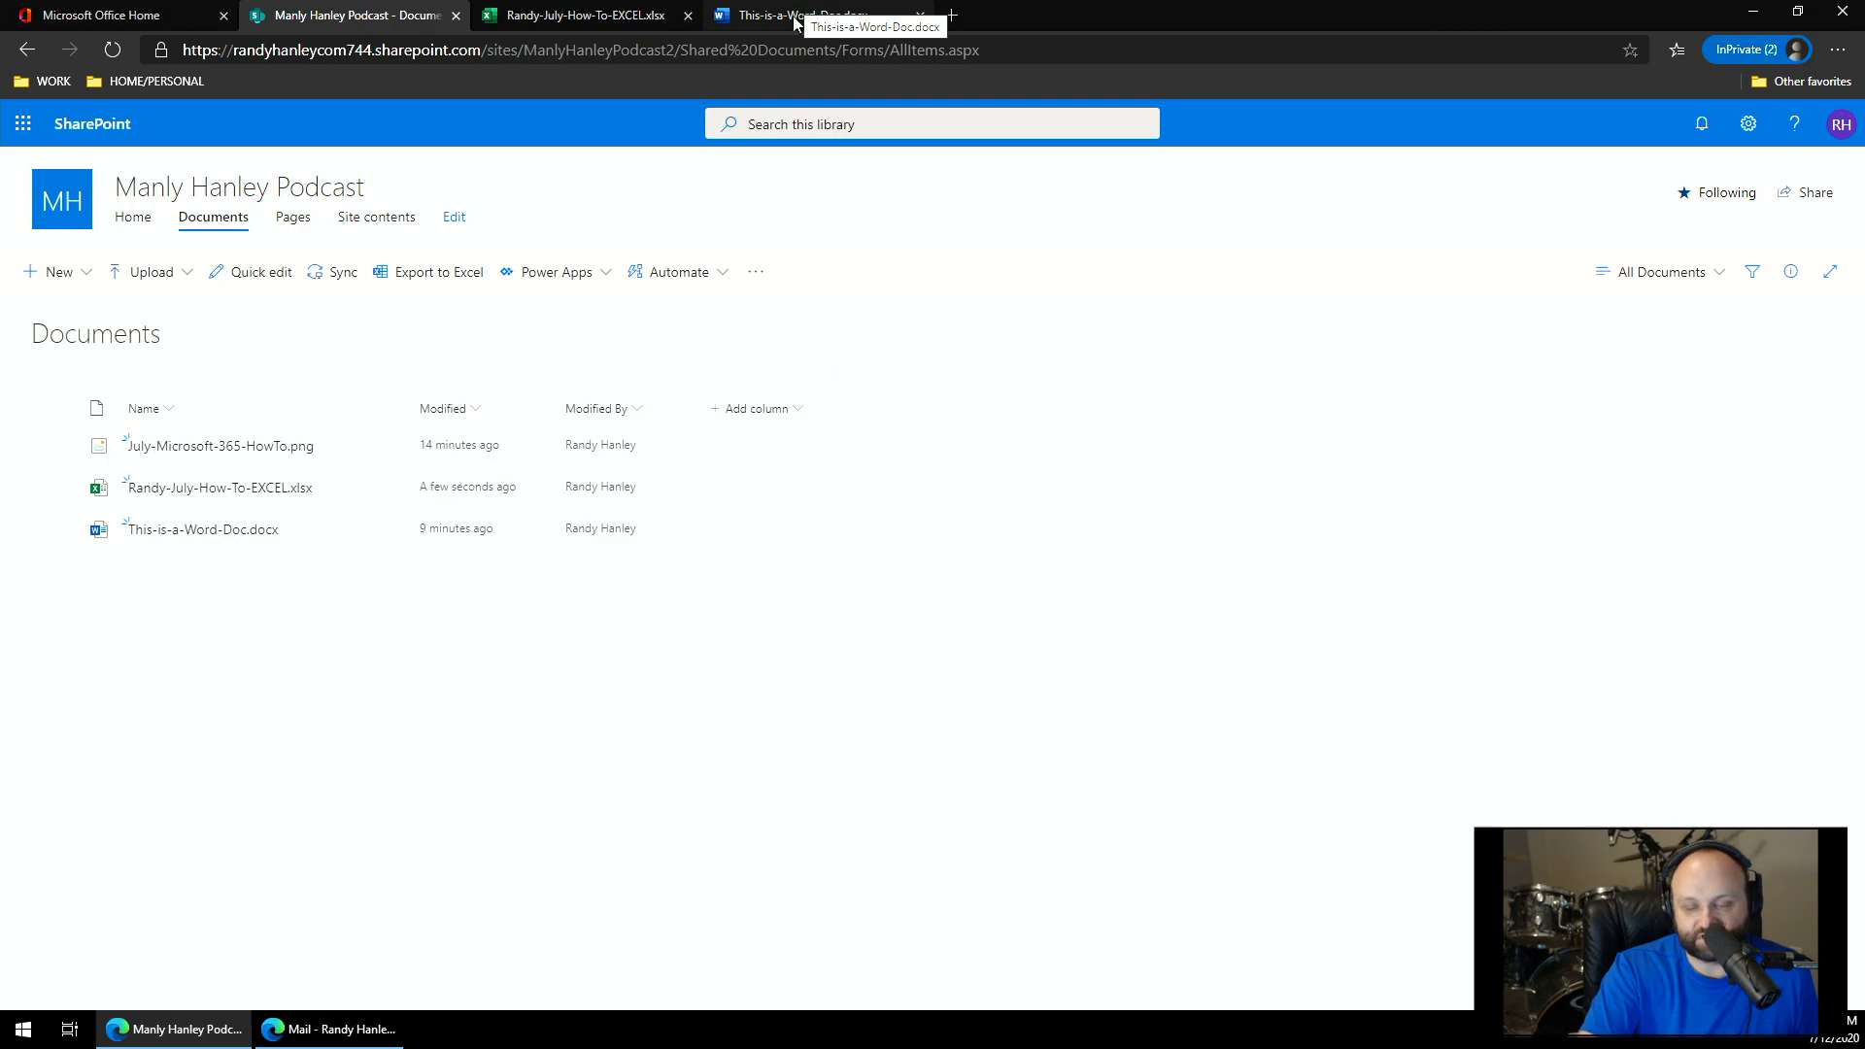
pyautogui.click(295, 1031)
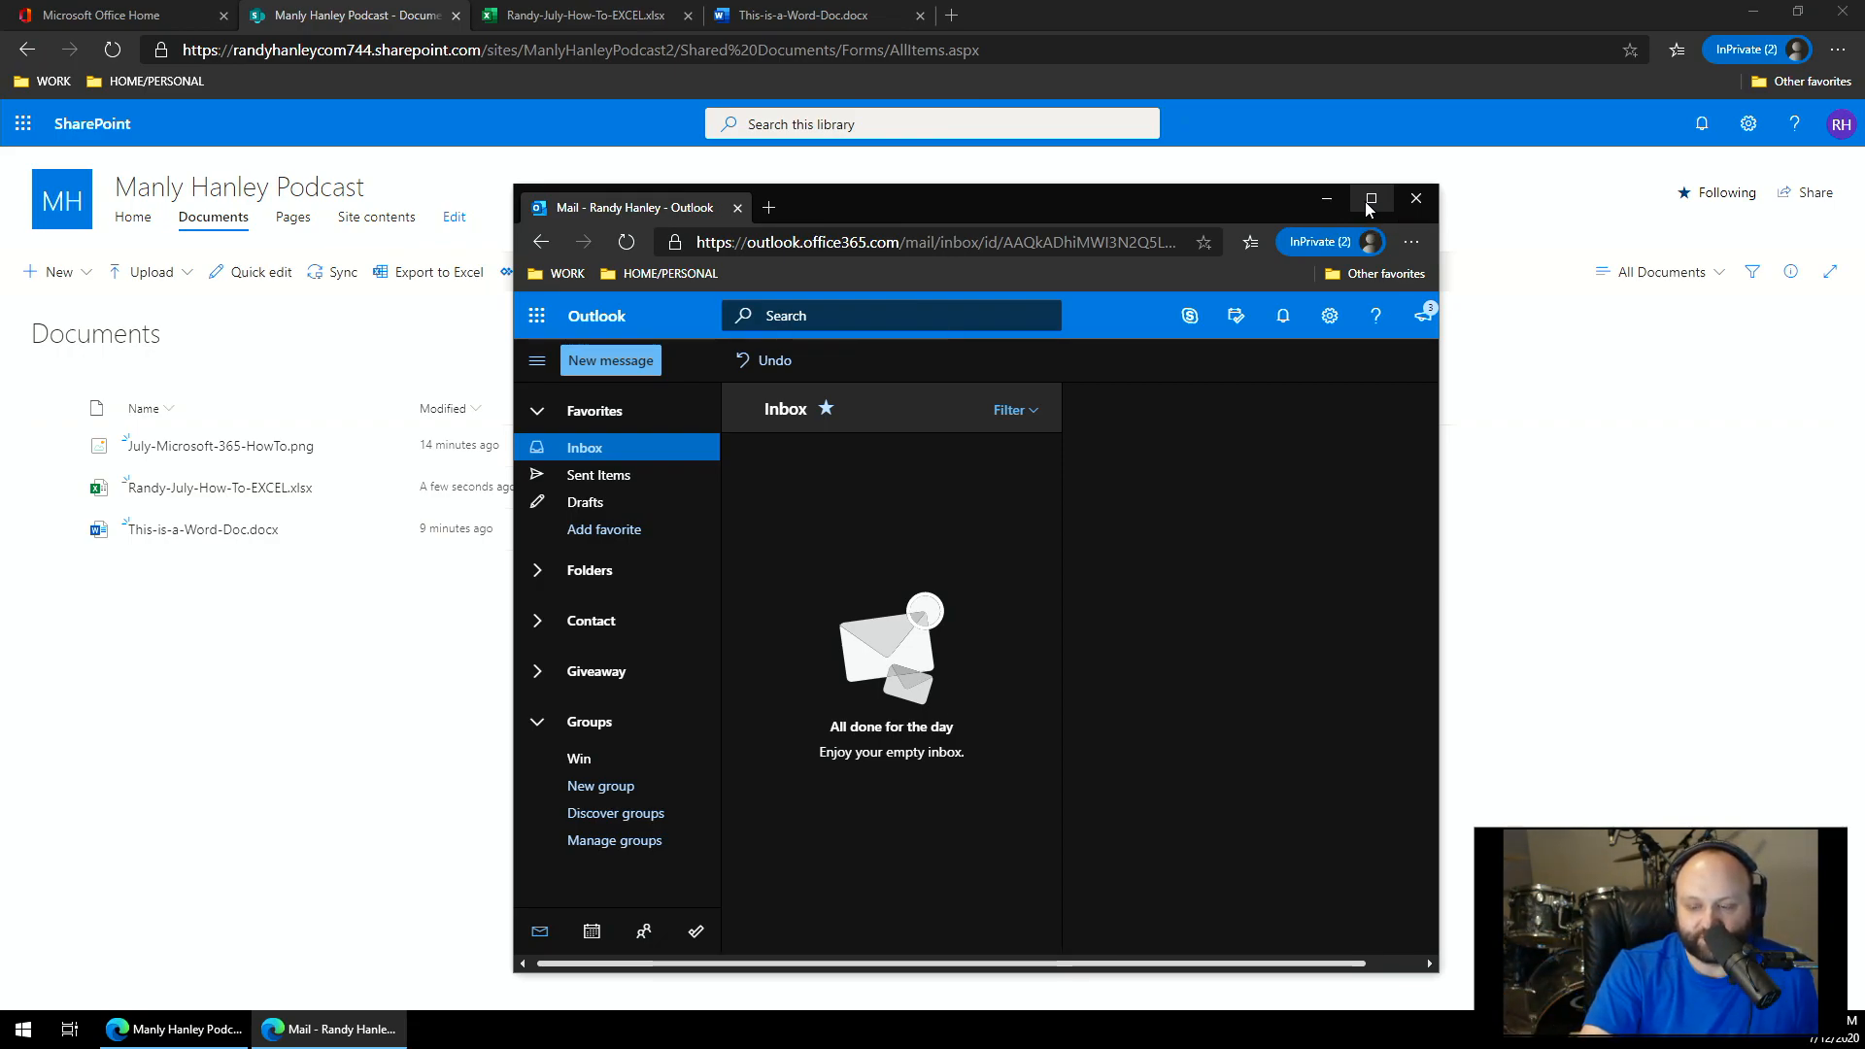
pyautogui.click(610, 360)
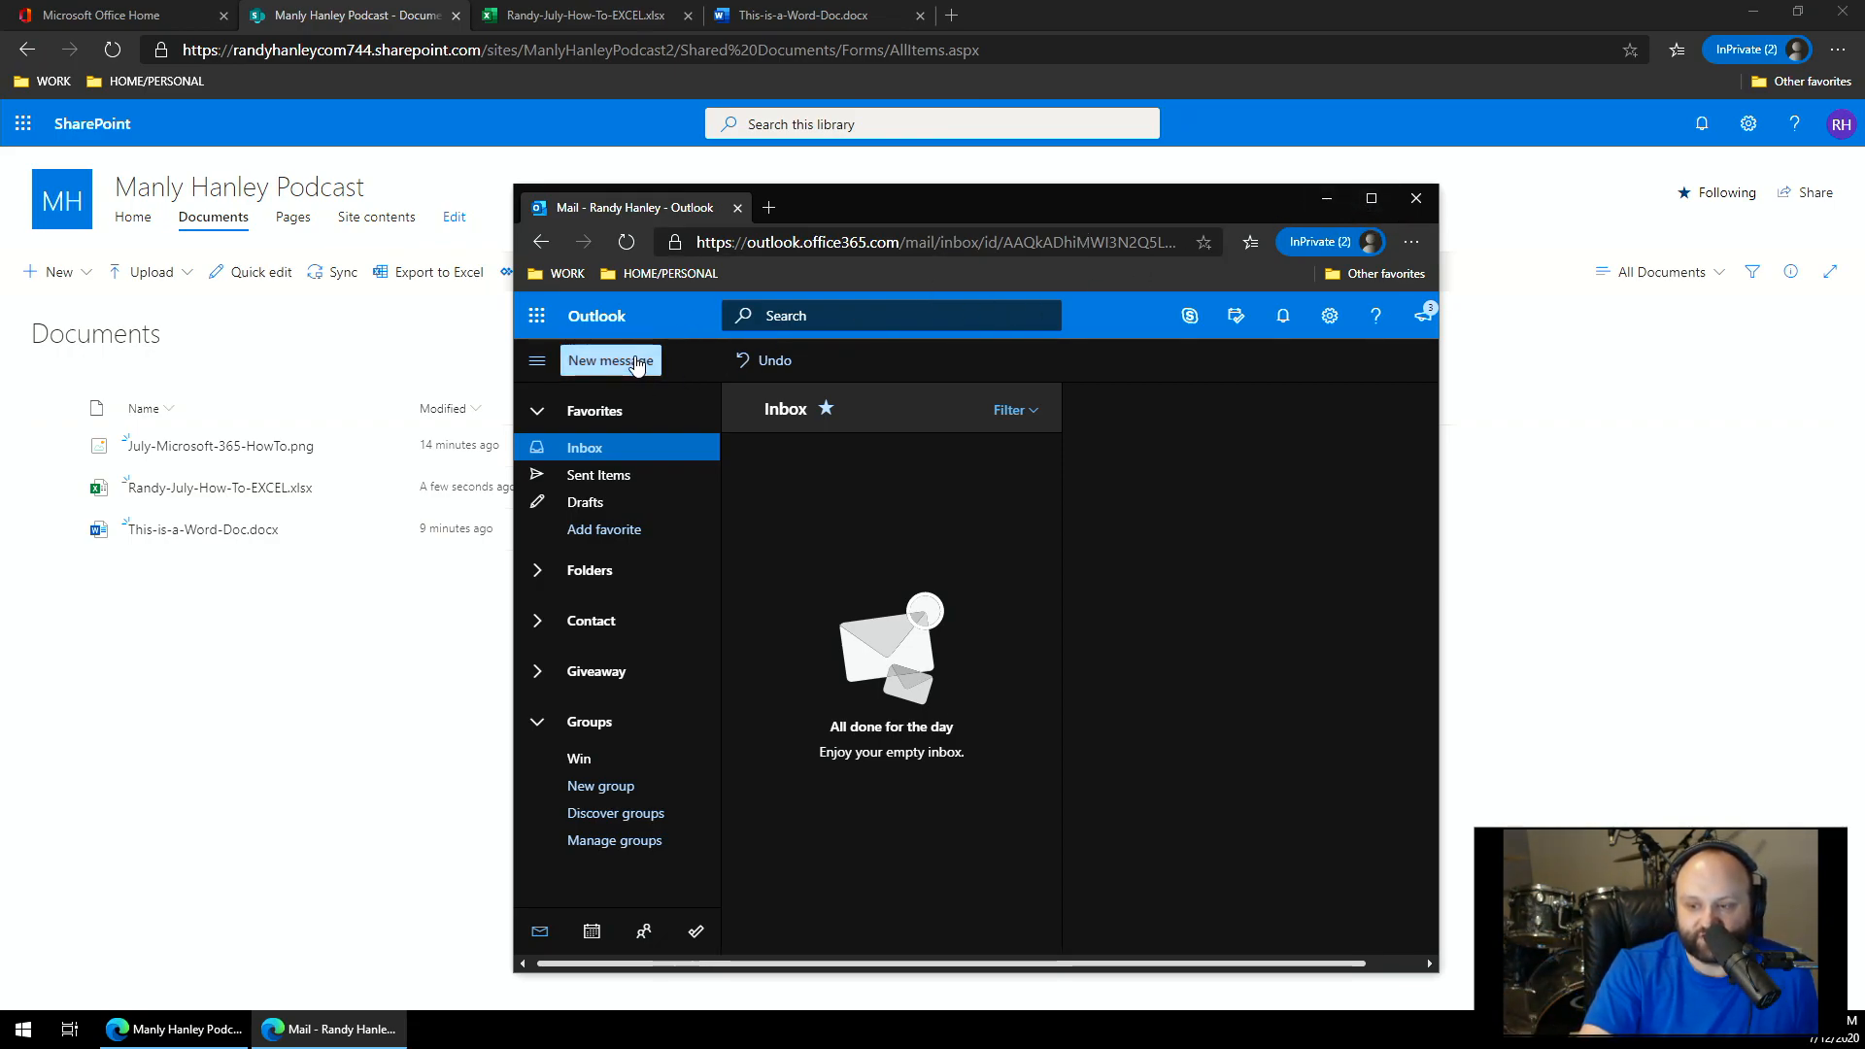
pyautogui.moveTo(1160, 202); pyautogui.dragTo(923, 5)
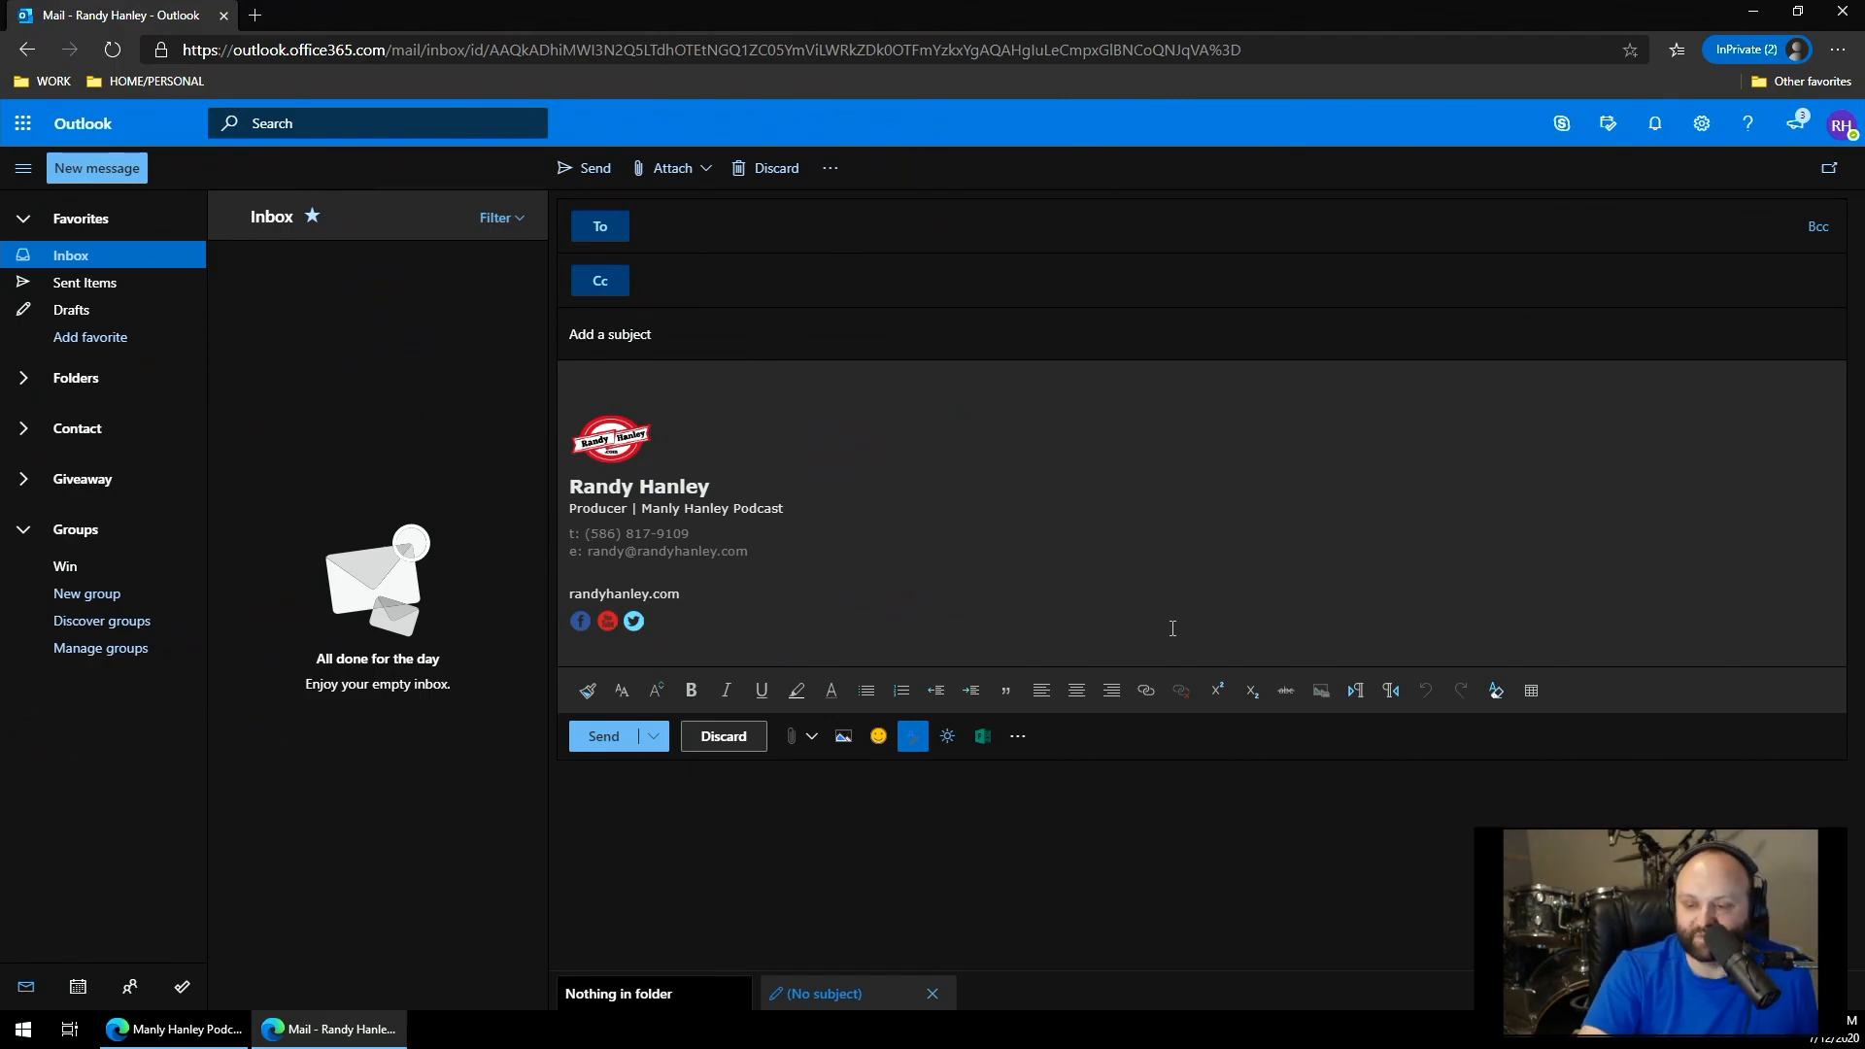
pyautogui.moveTo(932, 14); pyautogui.dragTo(1150, 206)
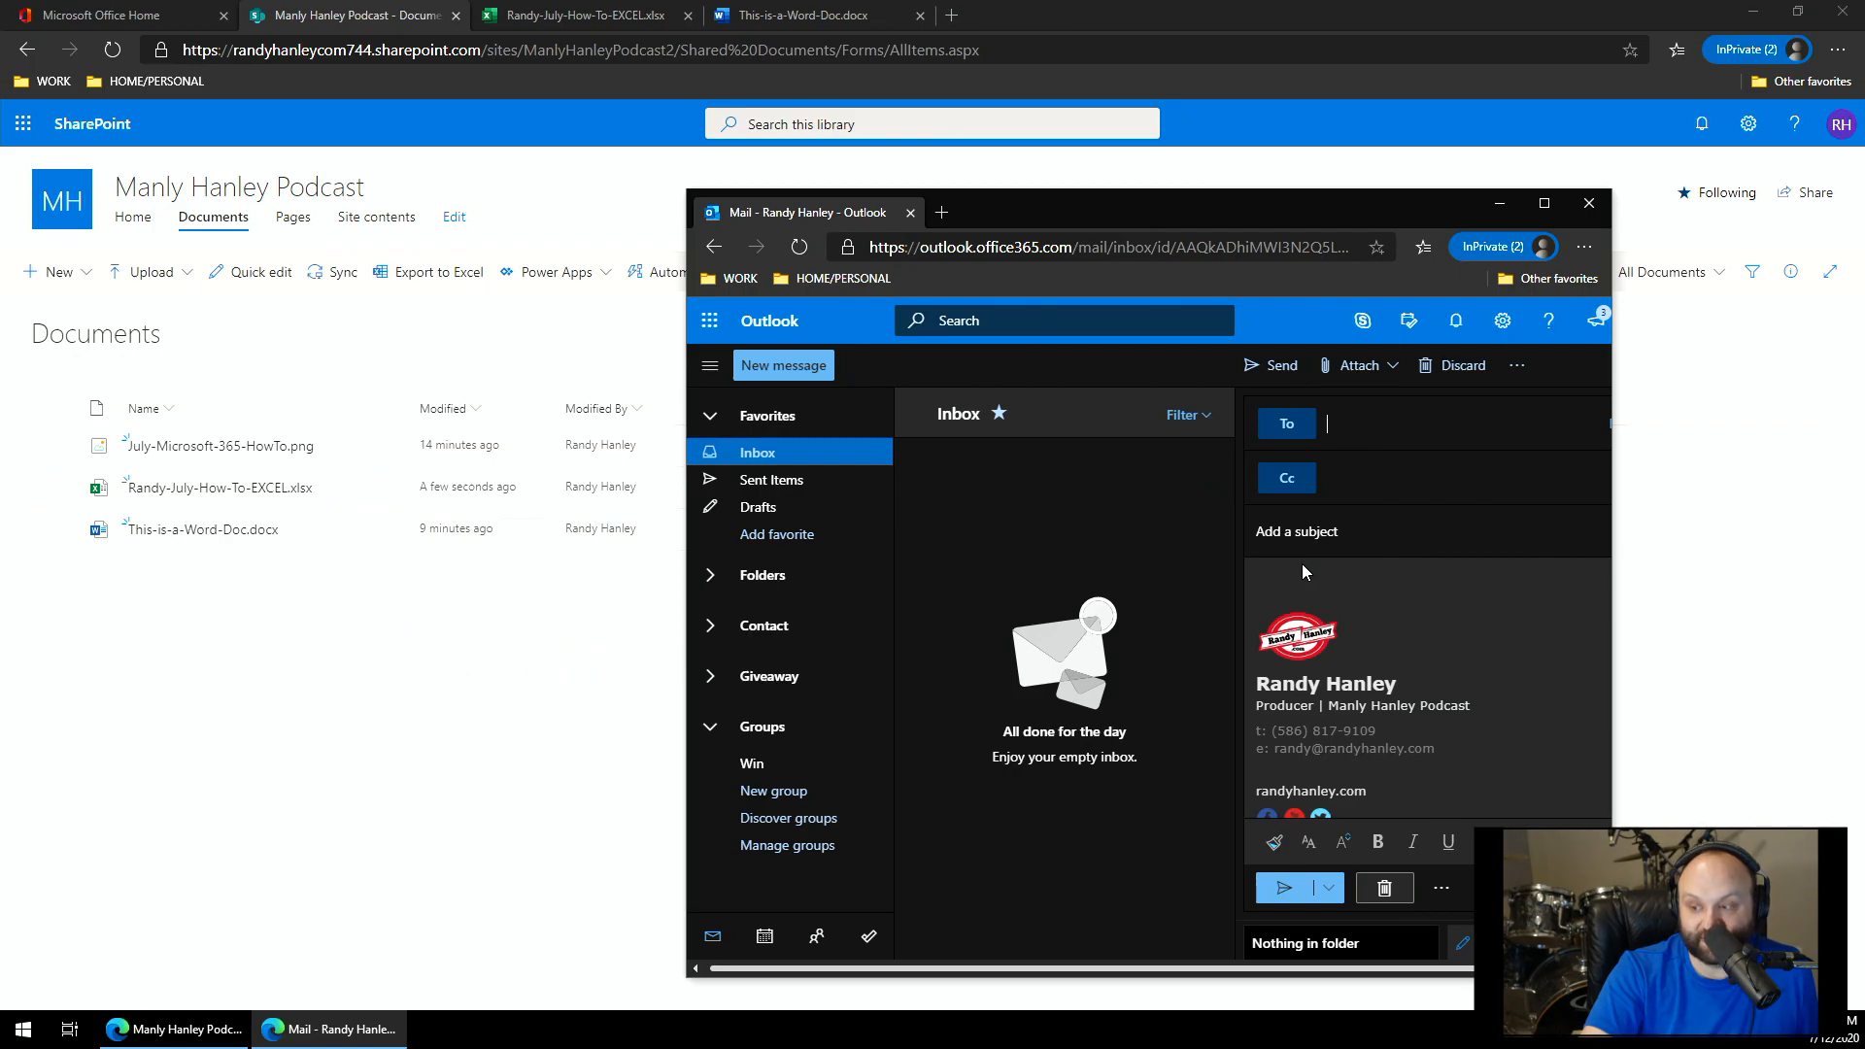
pyautogui.doubleClick(1265, 204)
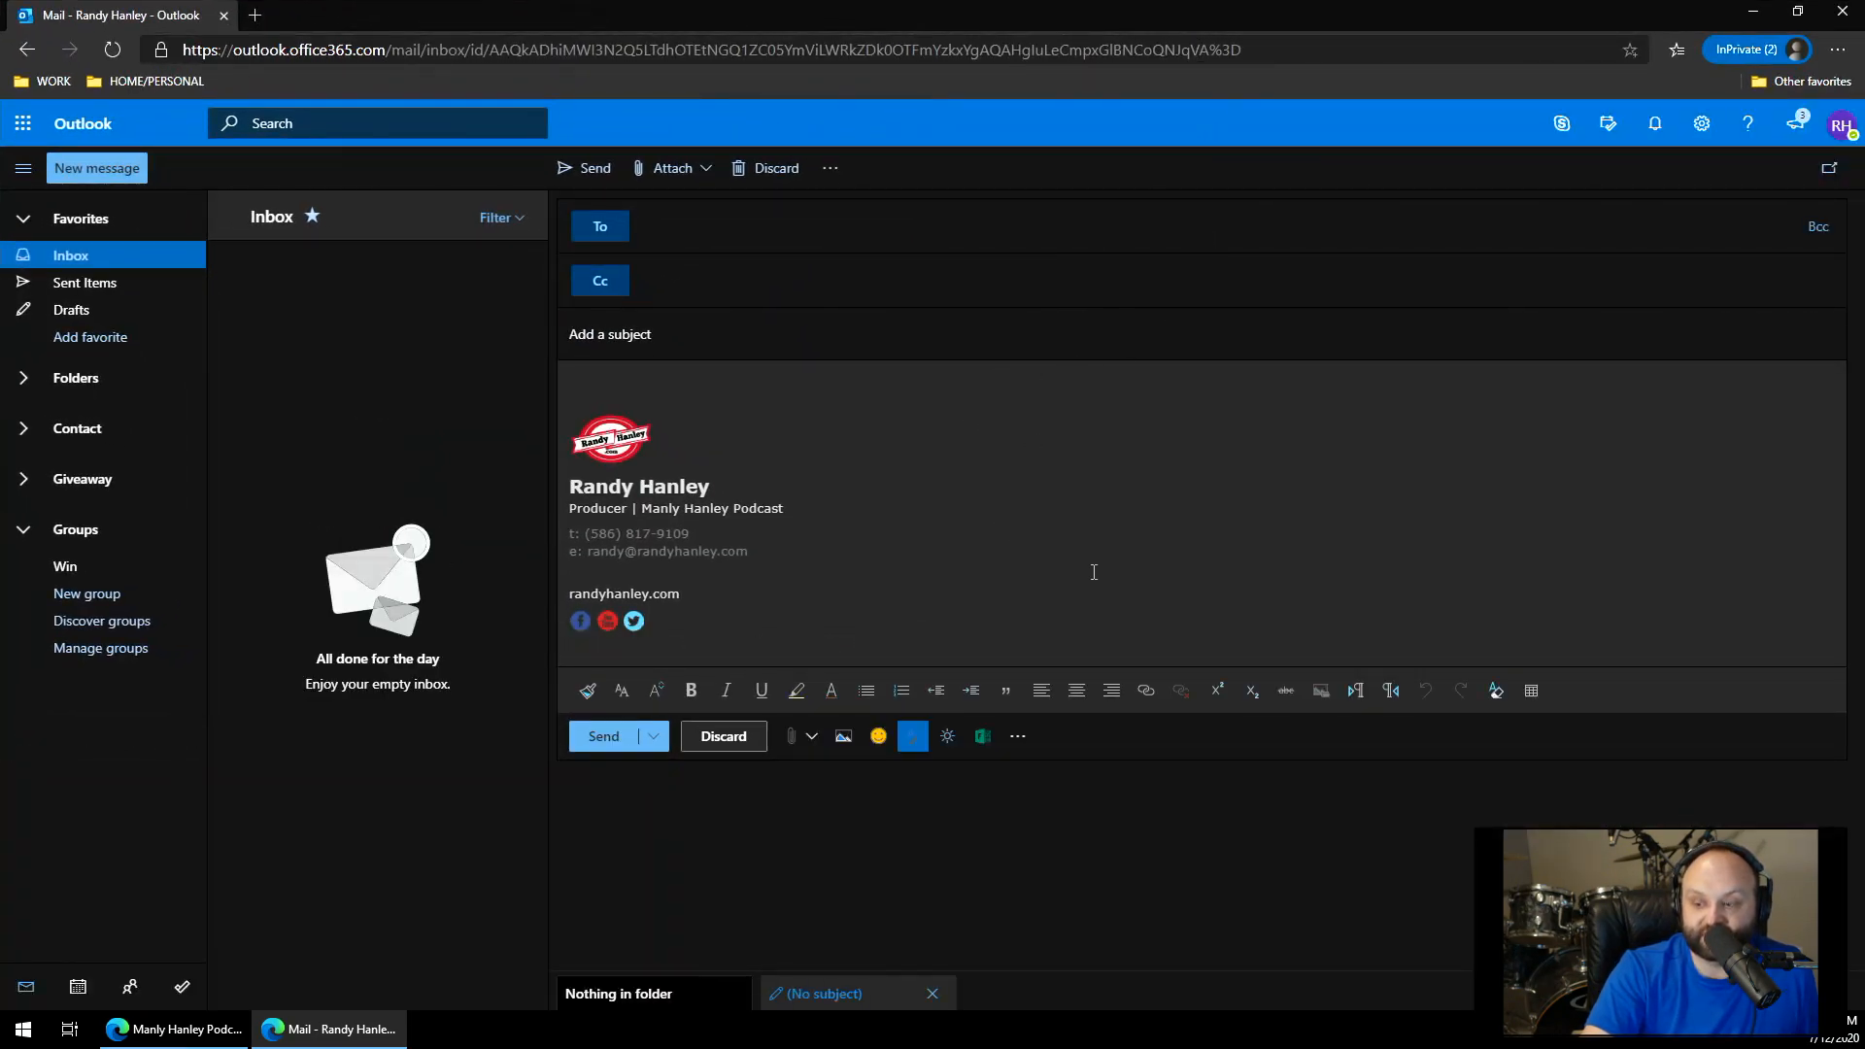
# - Browse the cloud locations for an attachment, including recent OneDrive files and the podcast group's General folder, and cancel without picking a file
pyautogui.click(672, 170)
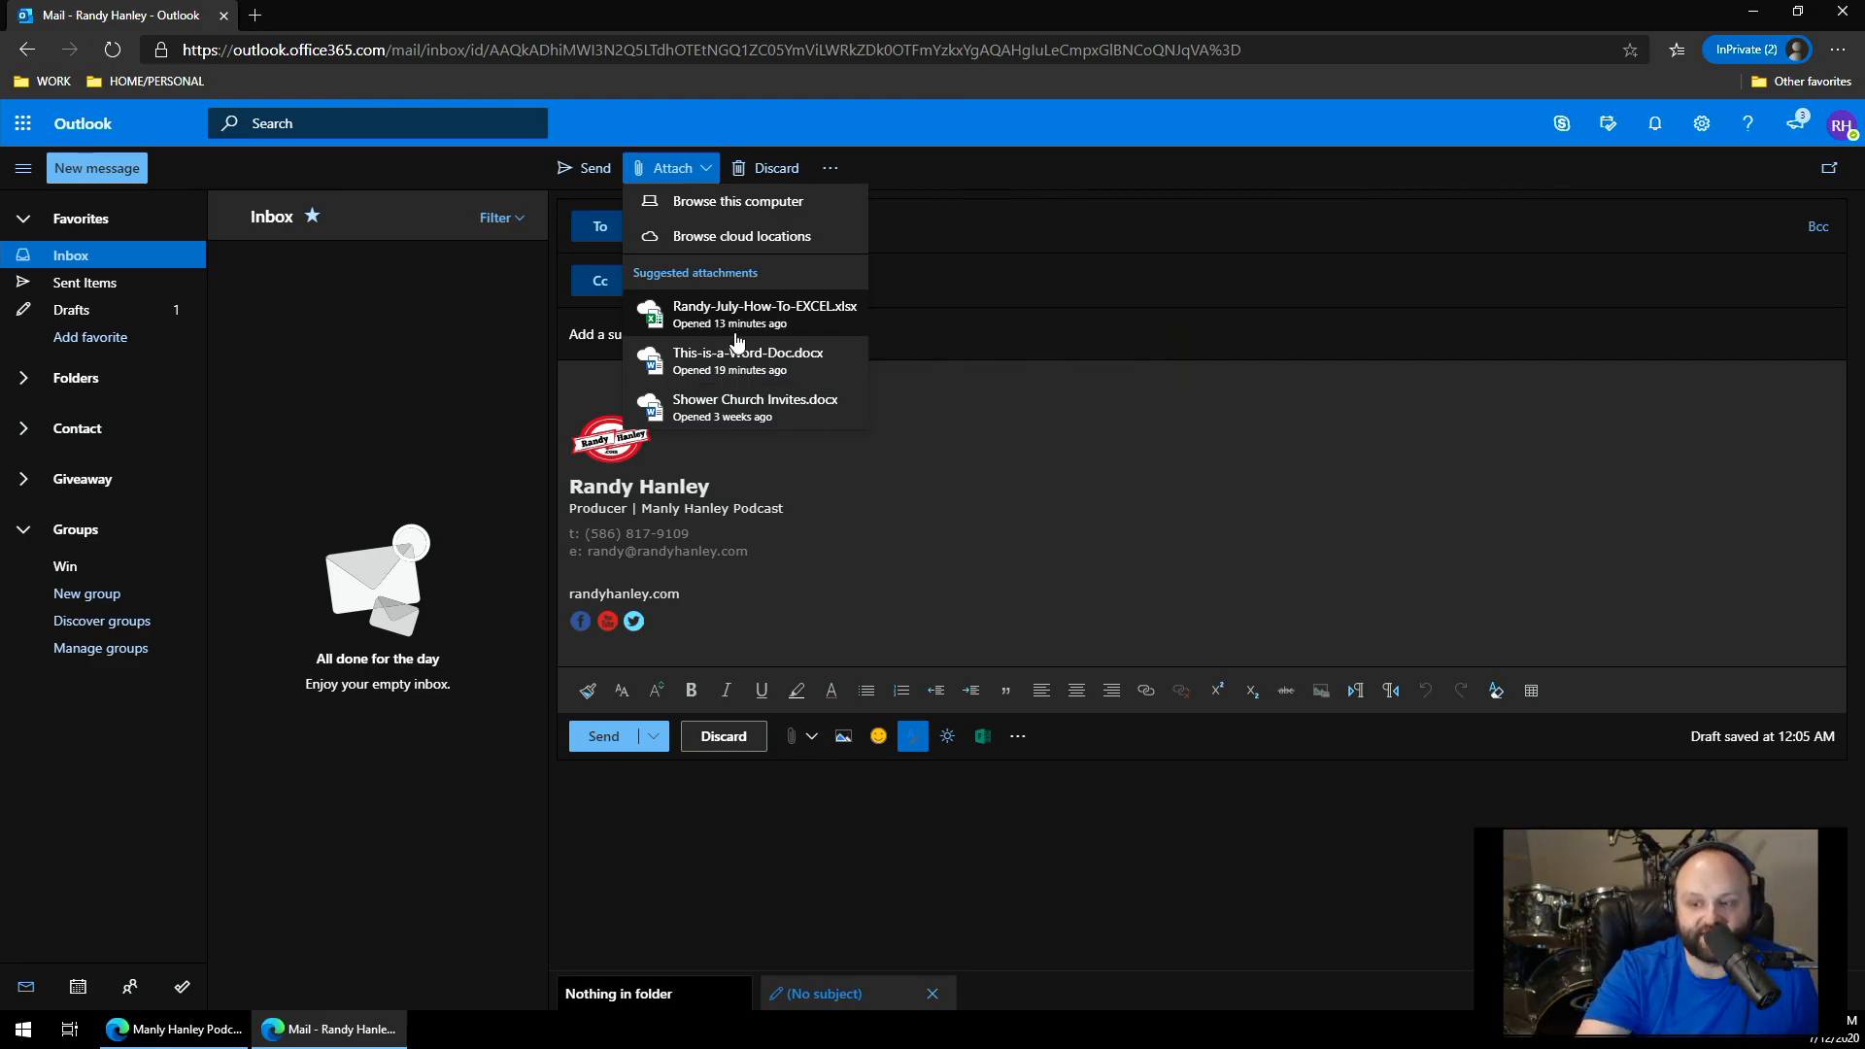
pyautogui.click(750, 239)
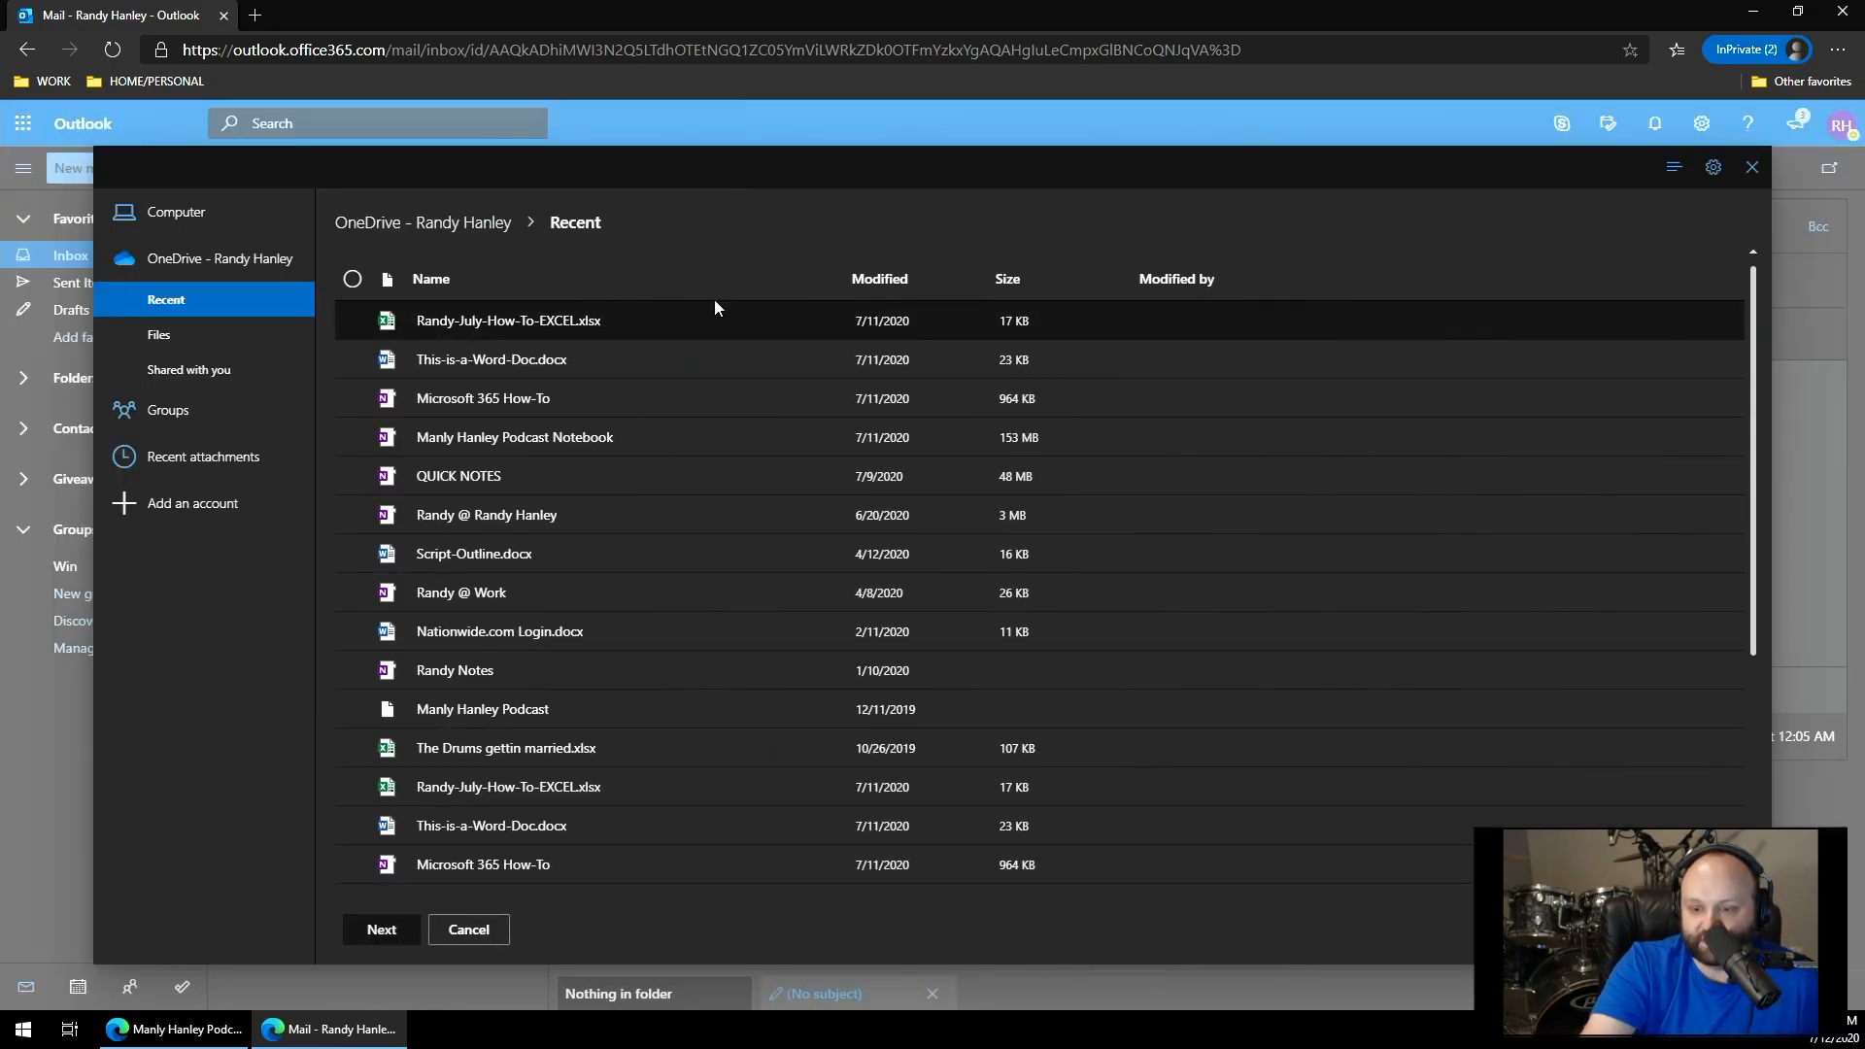
pyautogui.scroll(-3, 529, 559)
pyautogui.scroll(-2, 533, 563)
pyautogui.scroll(-1, 571, 554)
pyautogui.scroll(3, 571, 551)
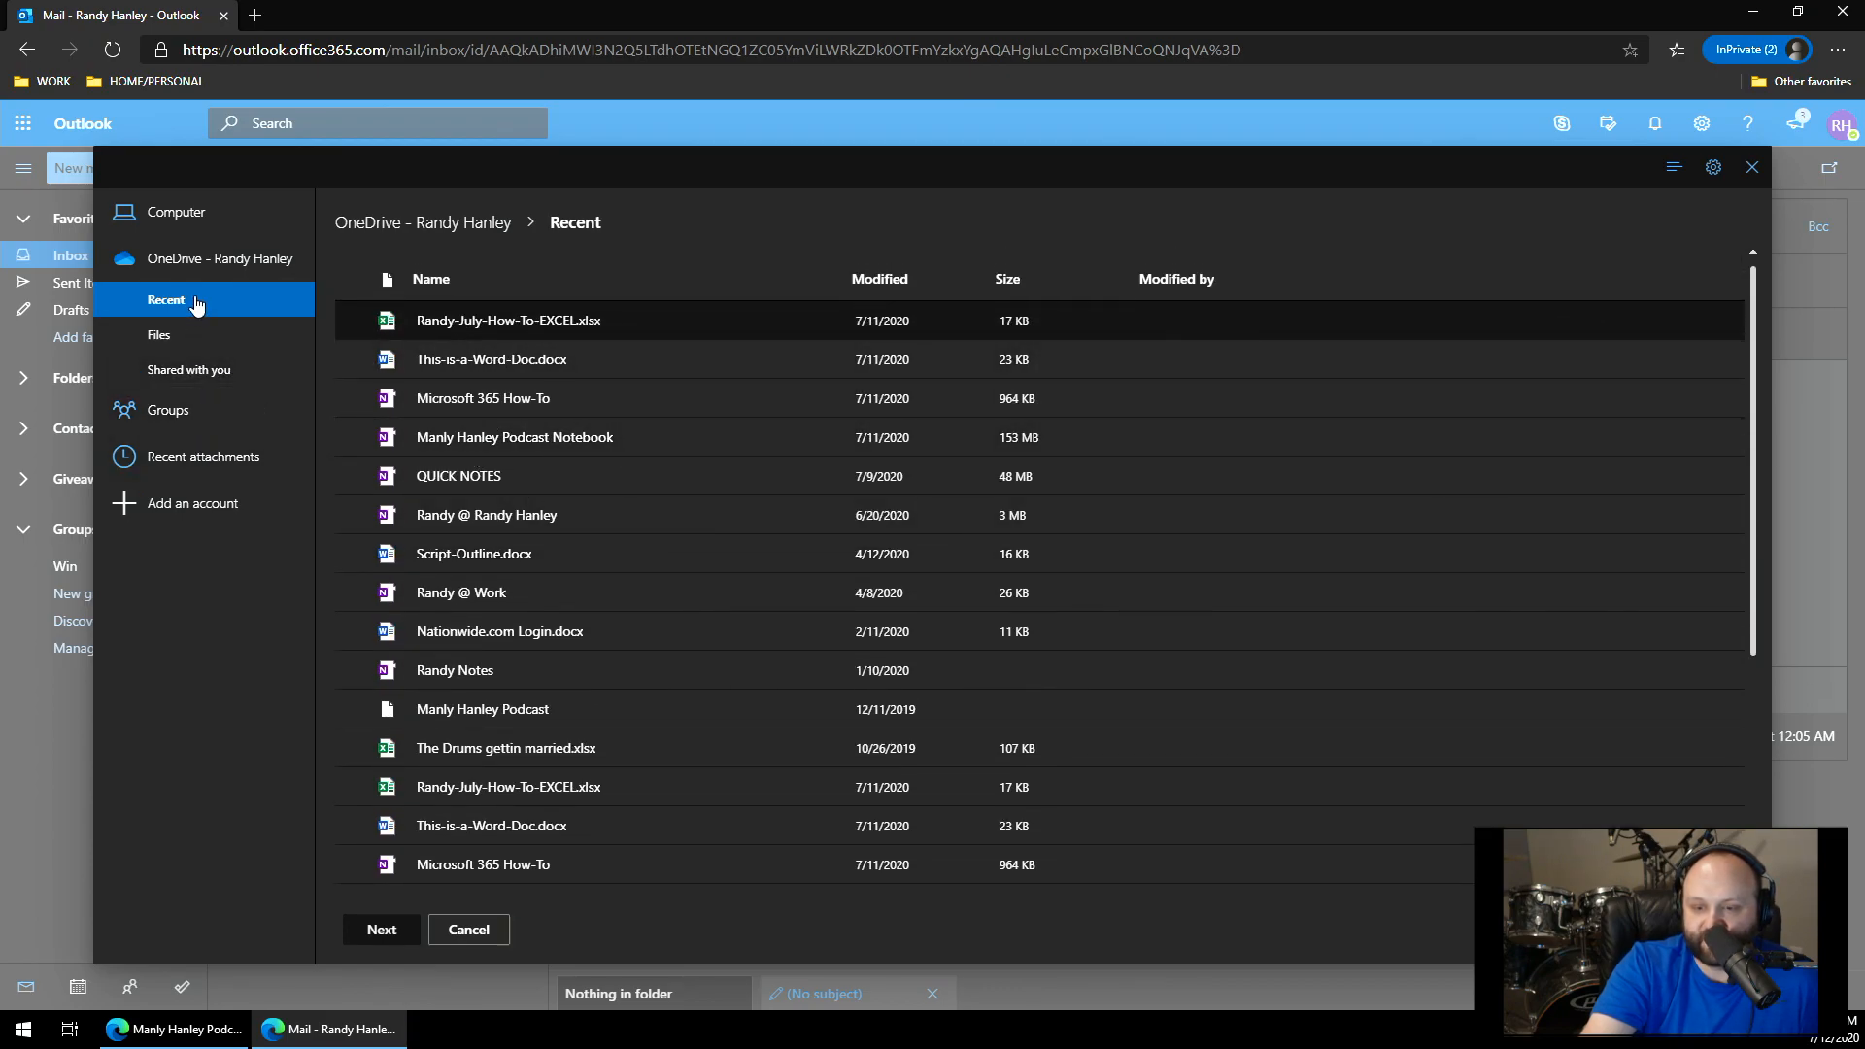
pyautogui.click(208, 408)
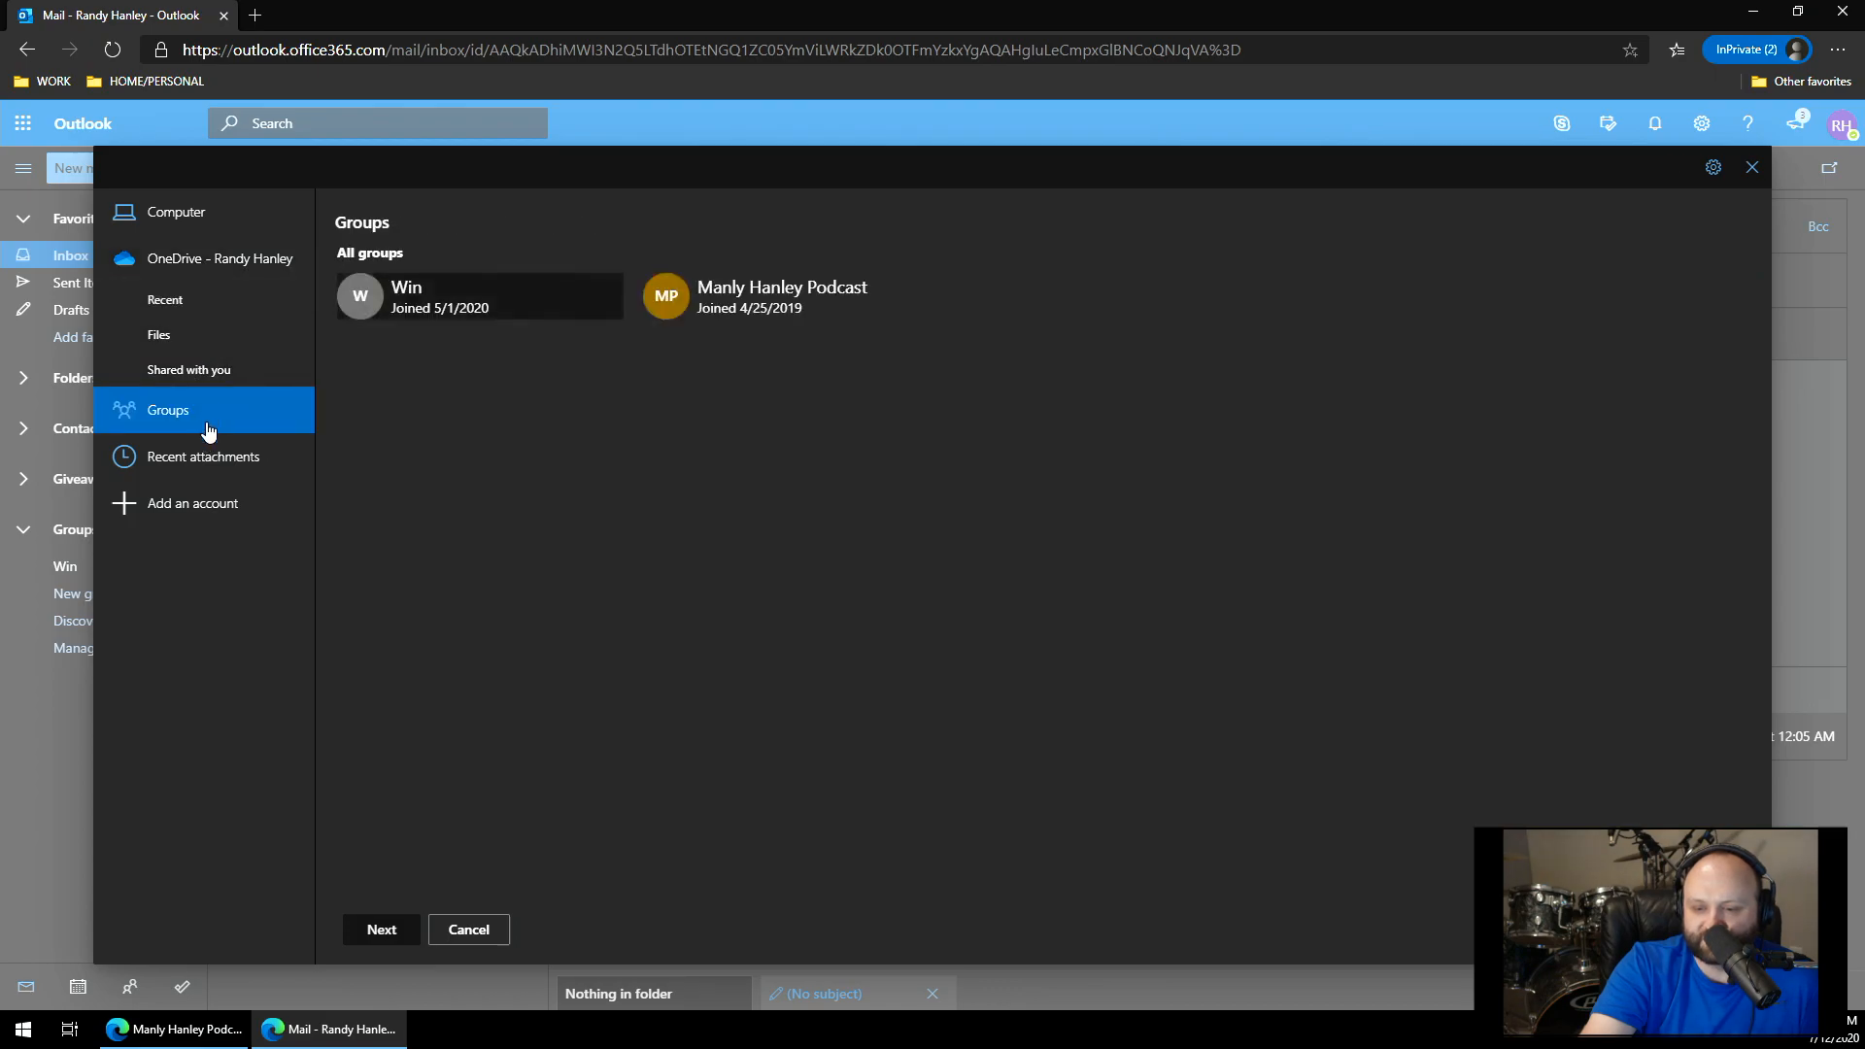
pyautogui.click(736, 309)
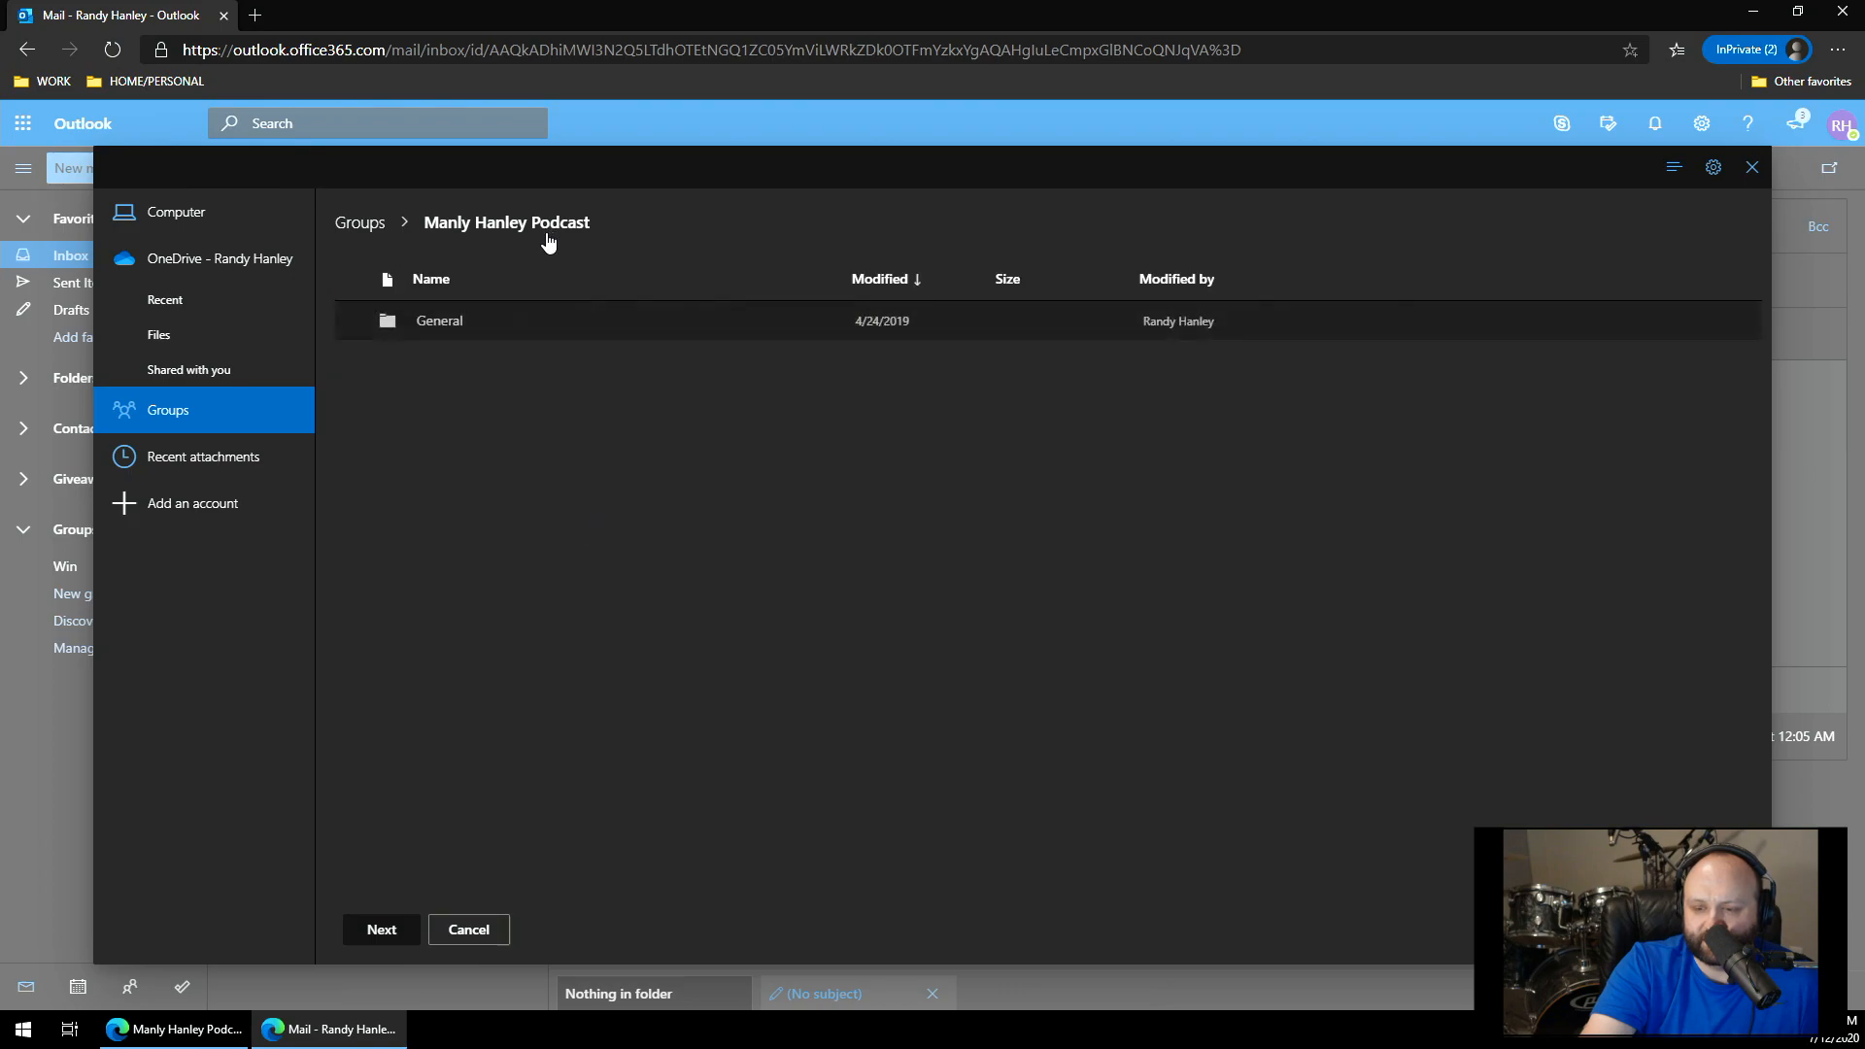
pyautogui.click(531, 319)
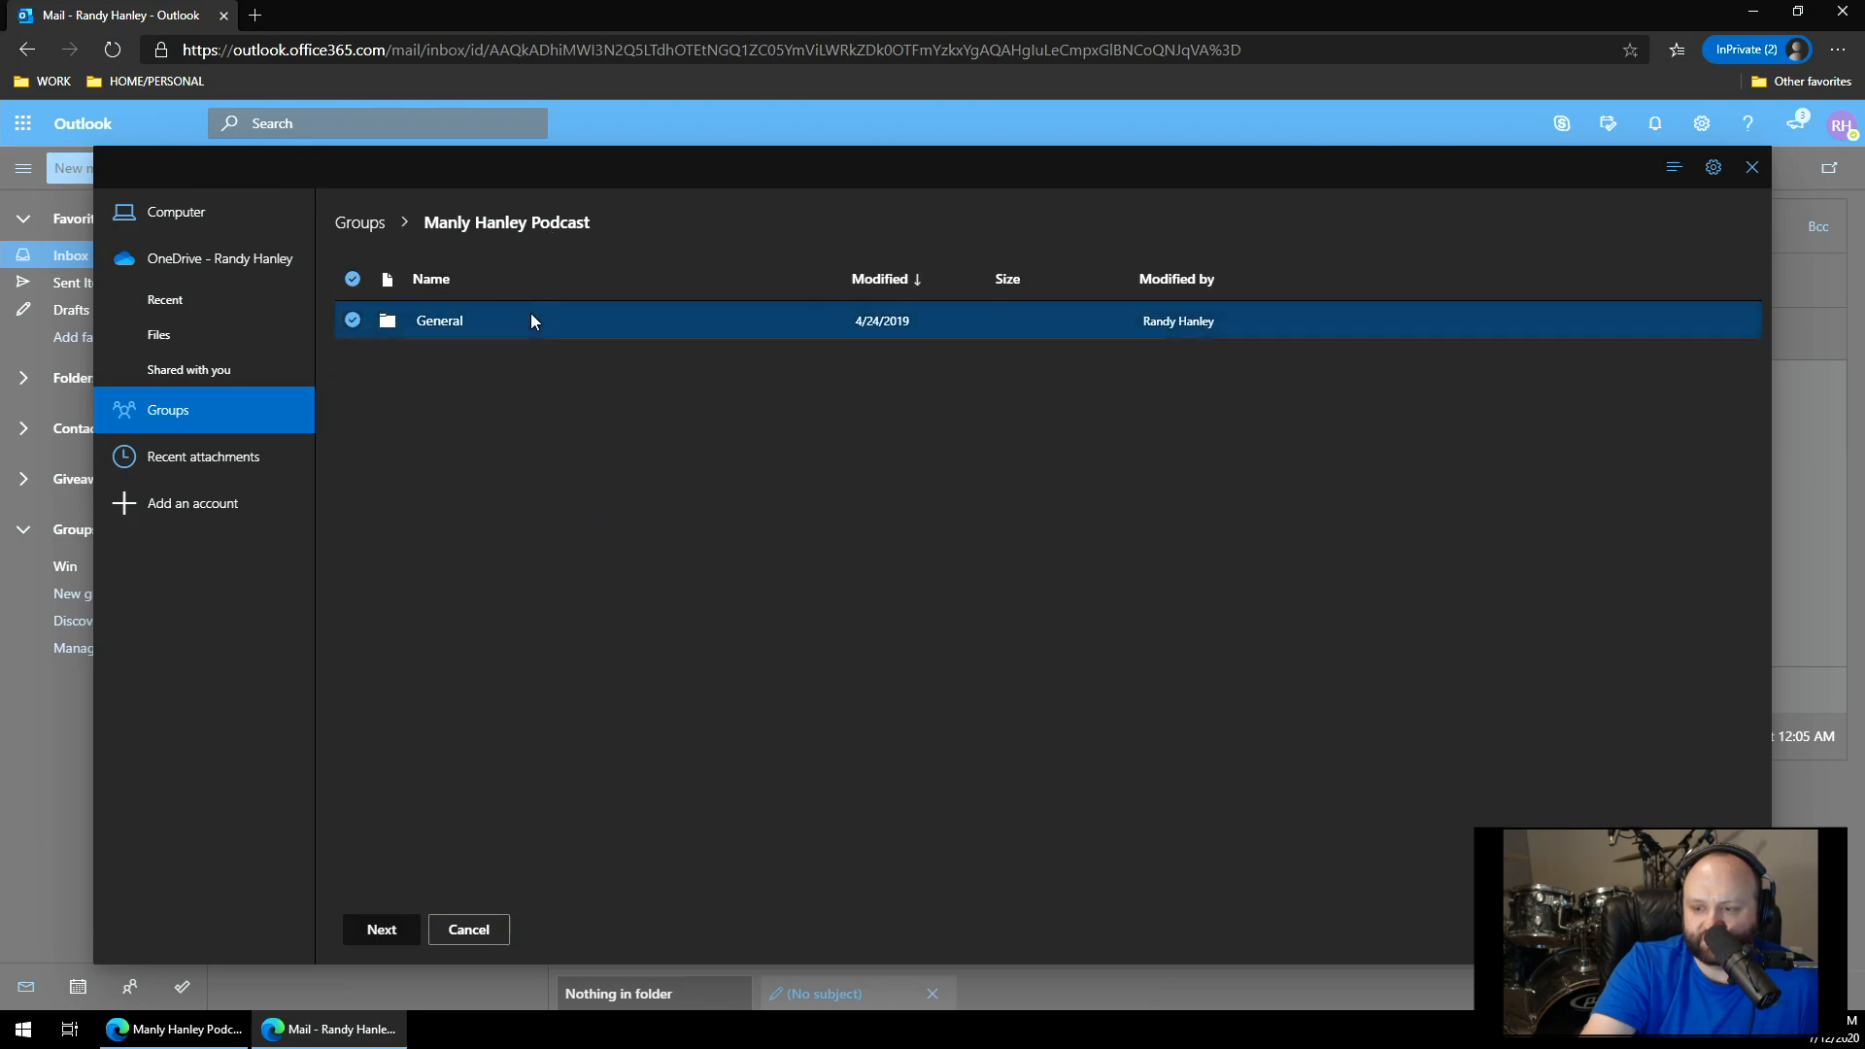
pyautogui.click(440, 323)
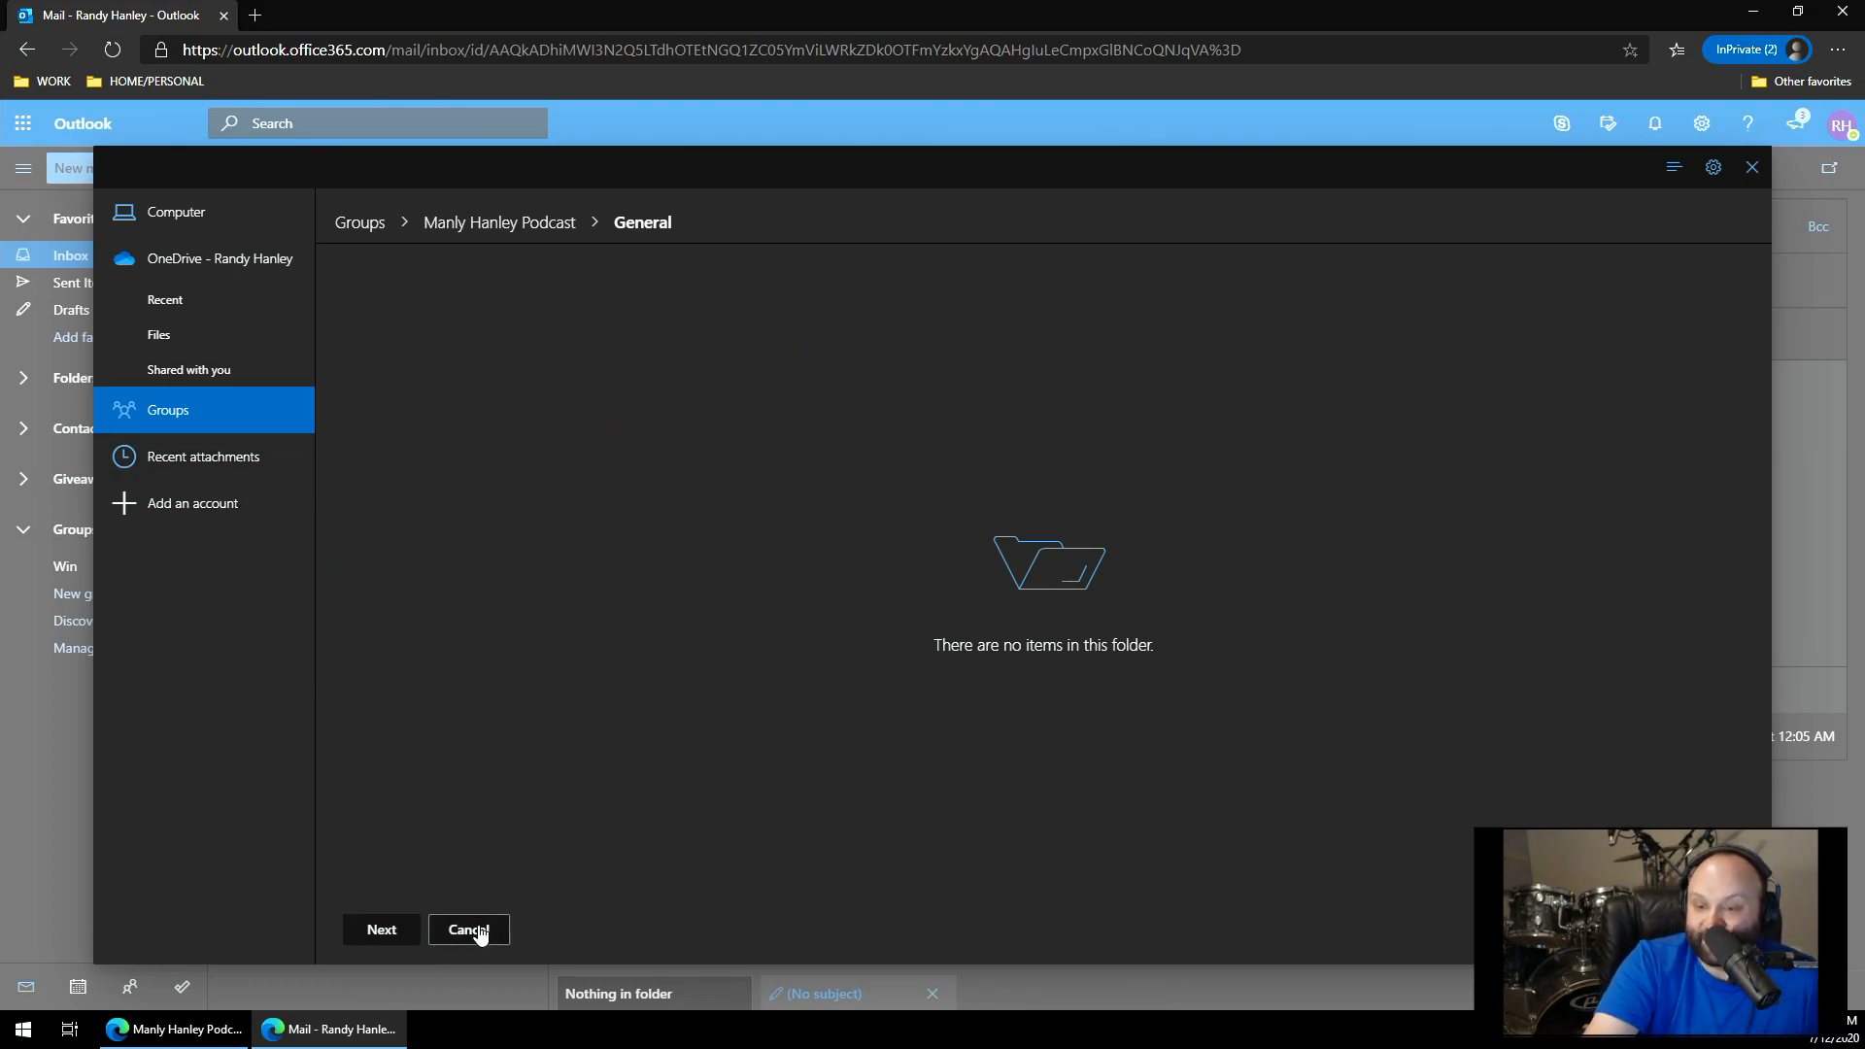
pyautogui.click(176, 295)
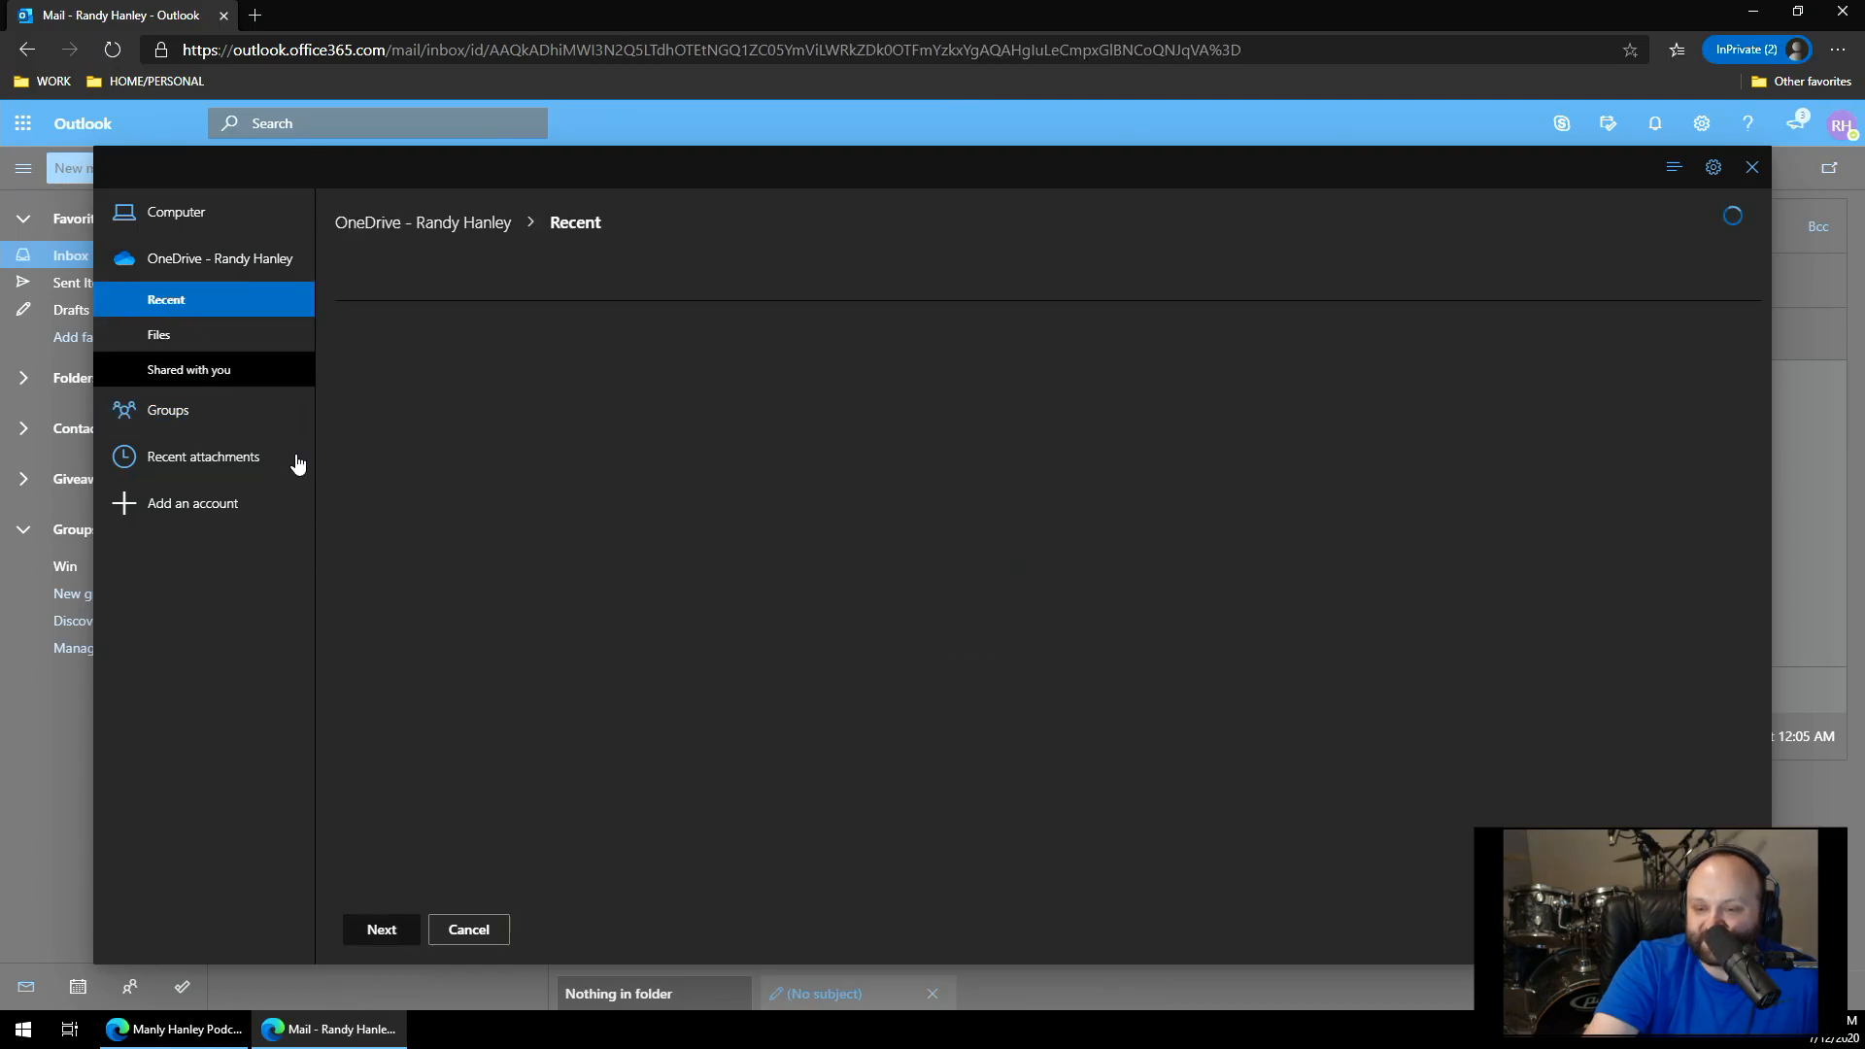
pyautogui.click(459, 930)
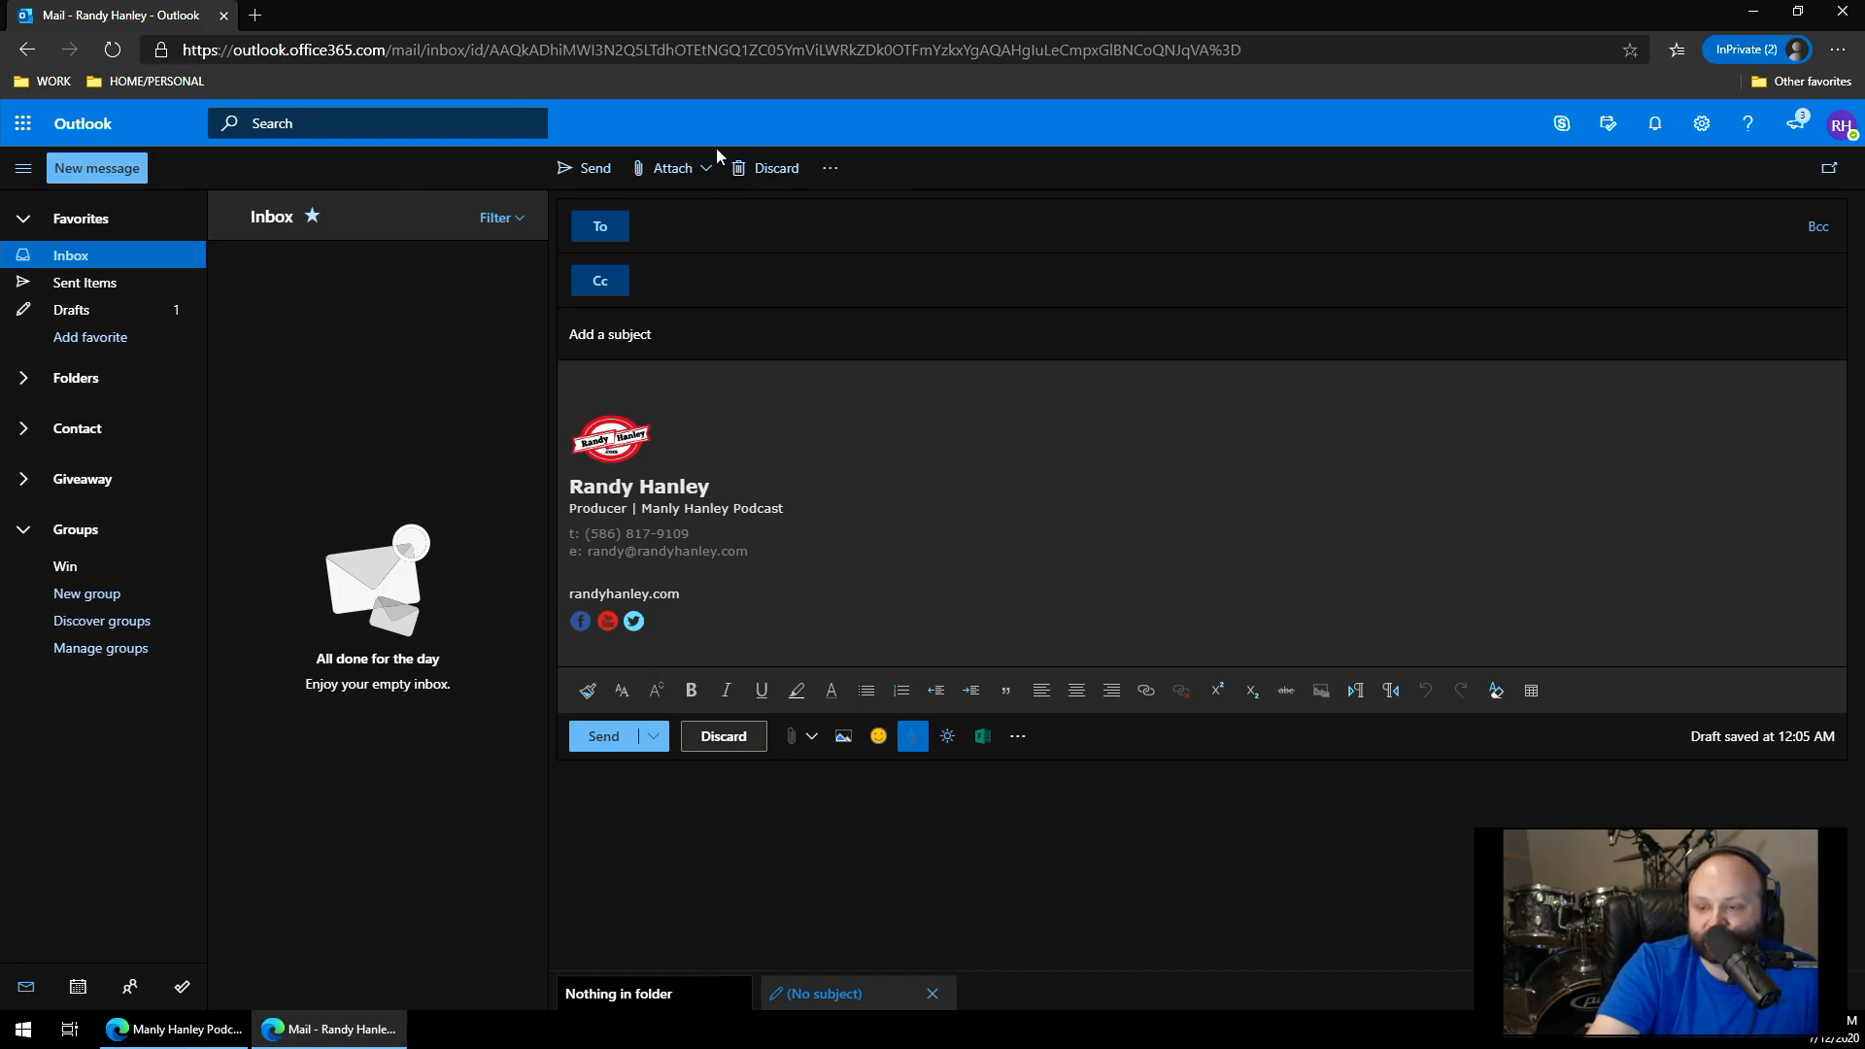
# - Attach the suggested How-To-EXCEL workbook to the email and set its access to Recipients can view
pyautogui.click(683, 167)
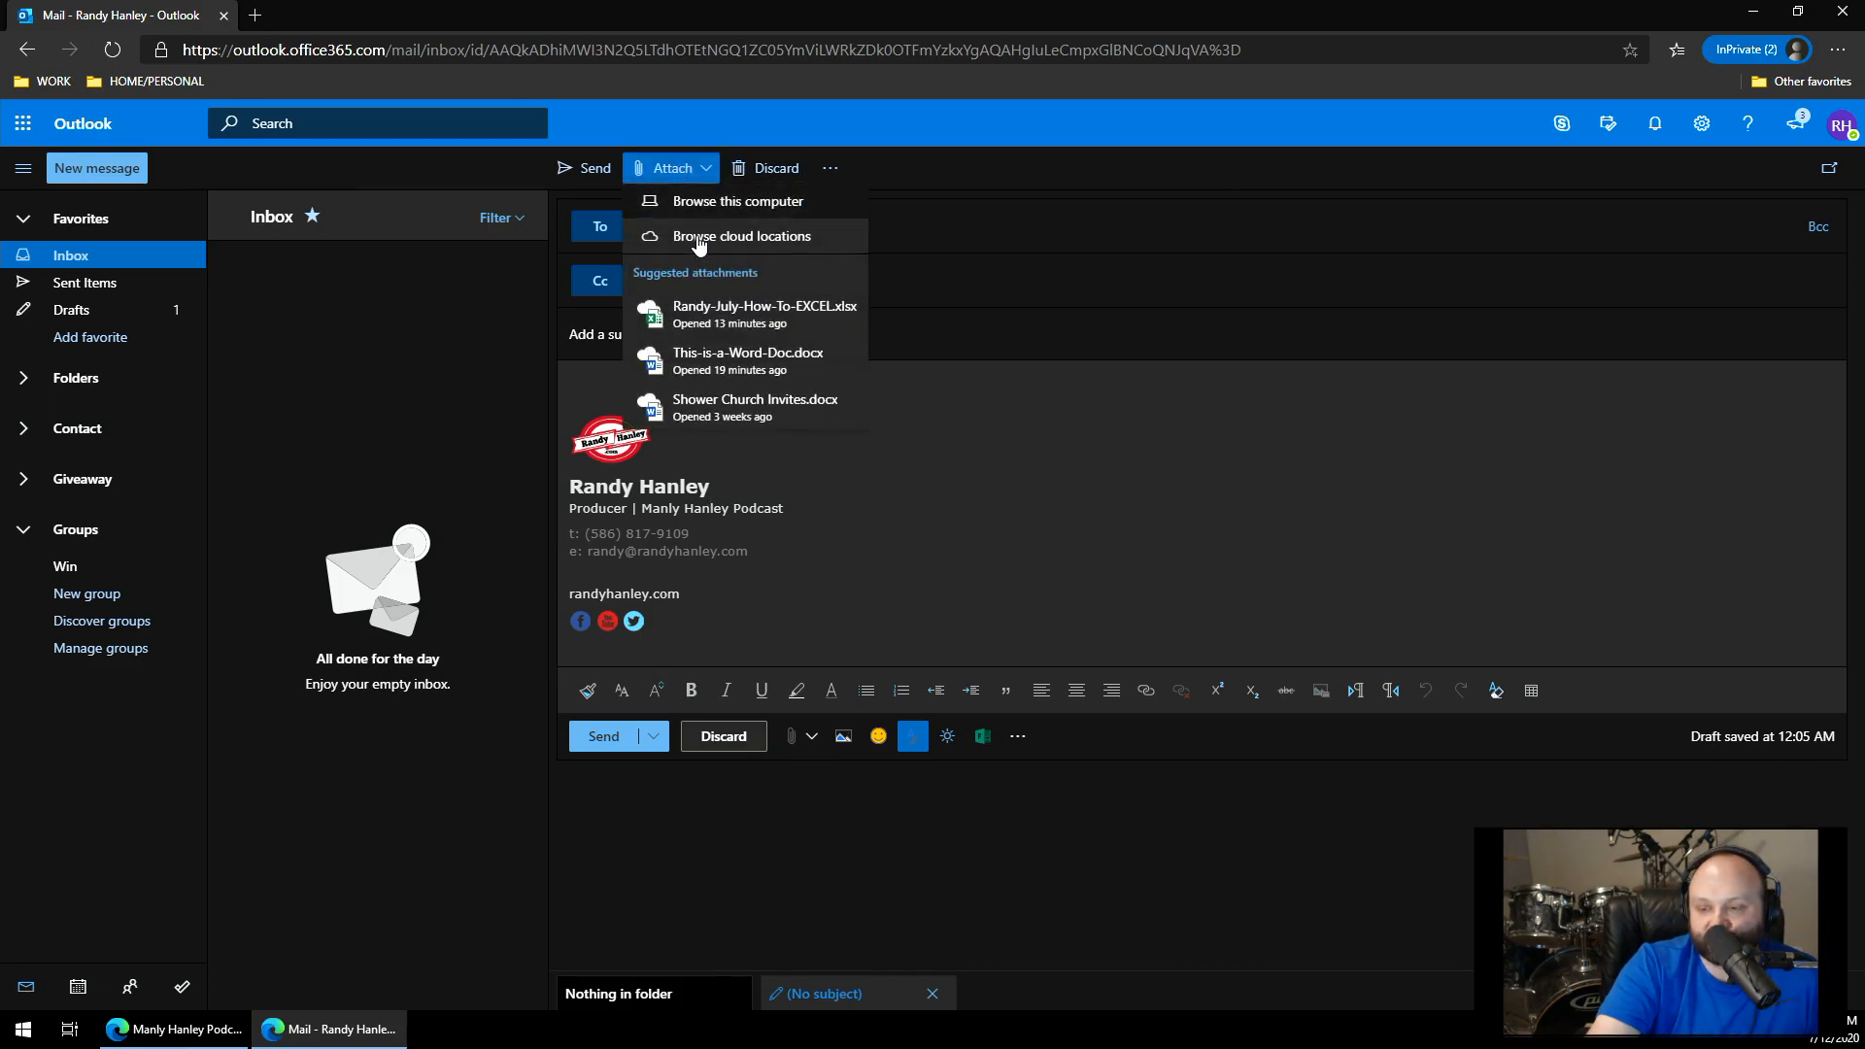
pyautogui.click(724, 320)
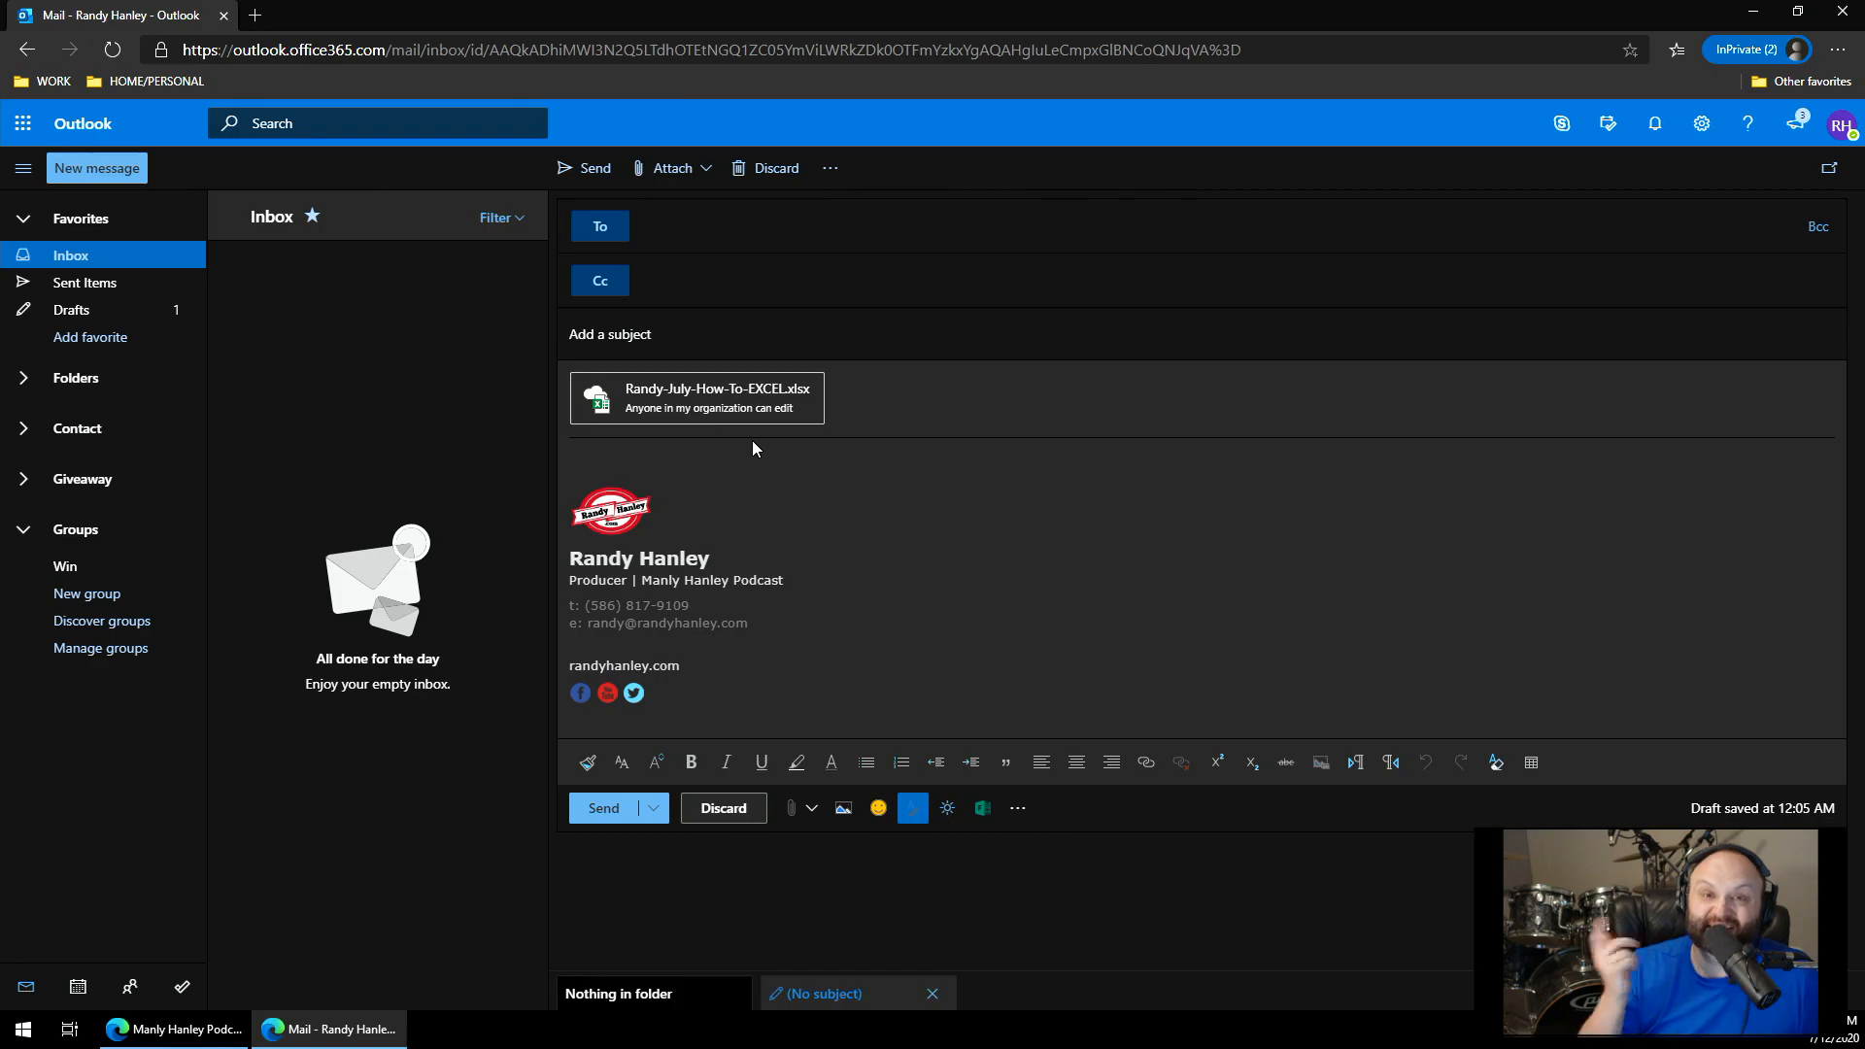
pyautogui.moveTo(742, 392)
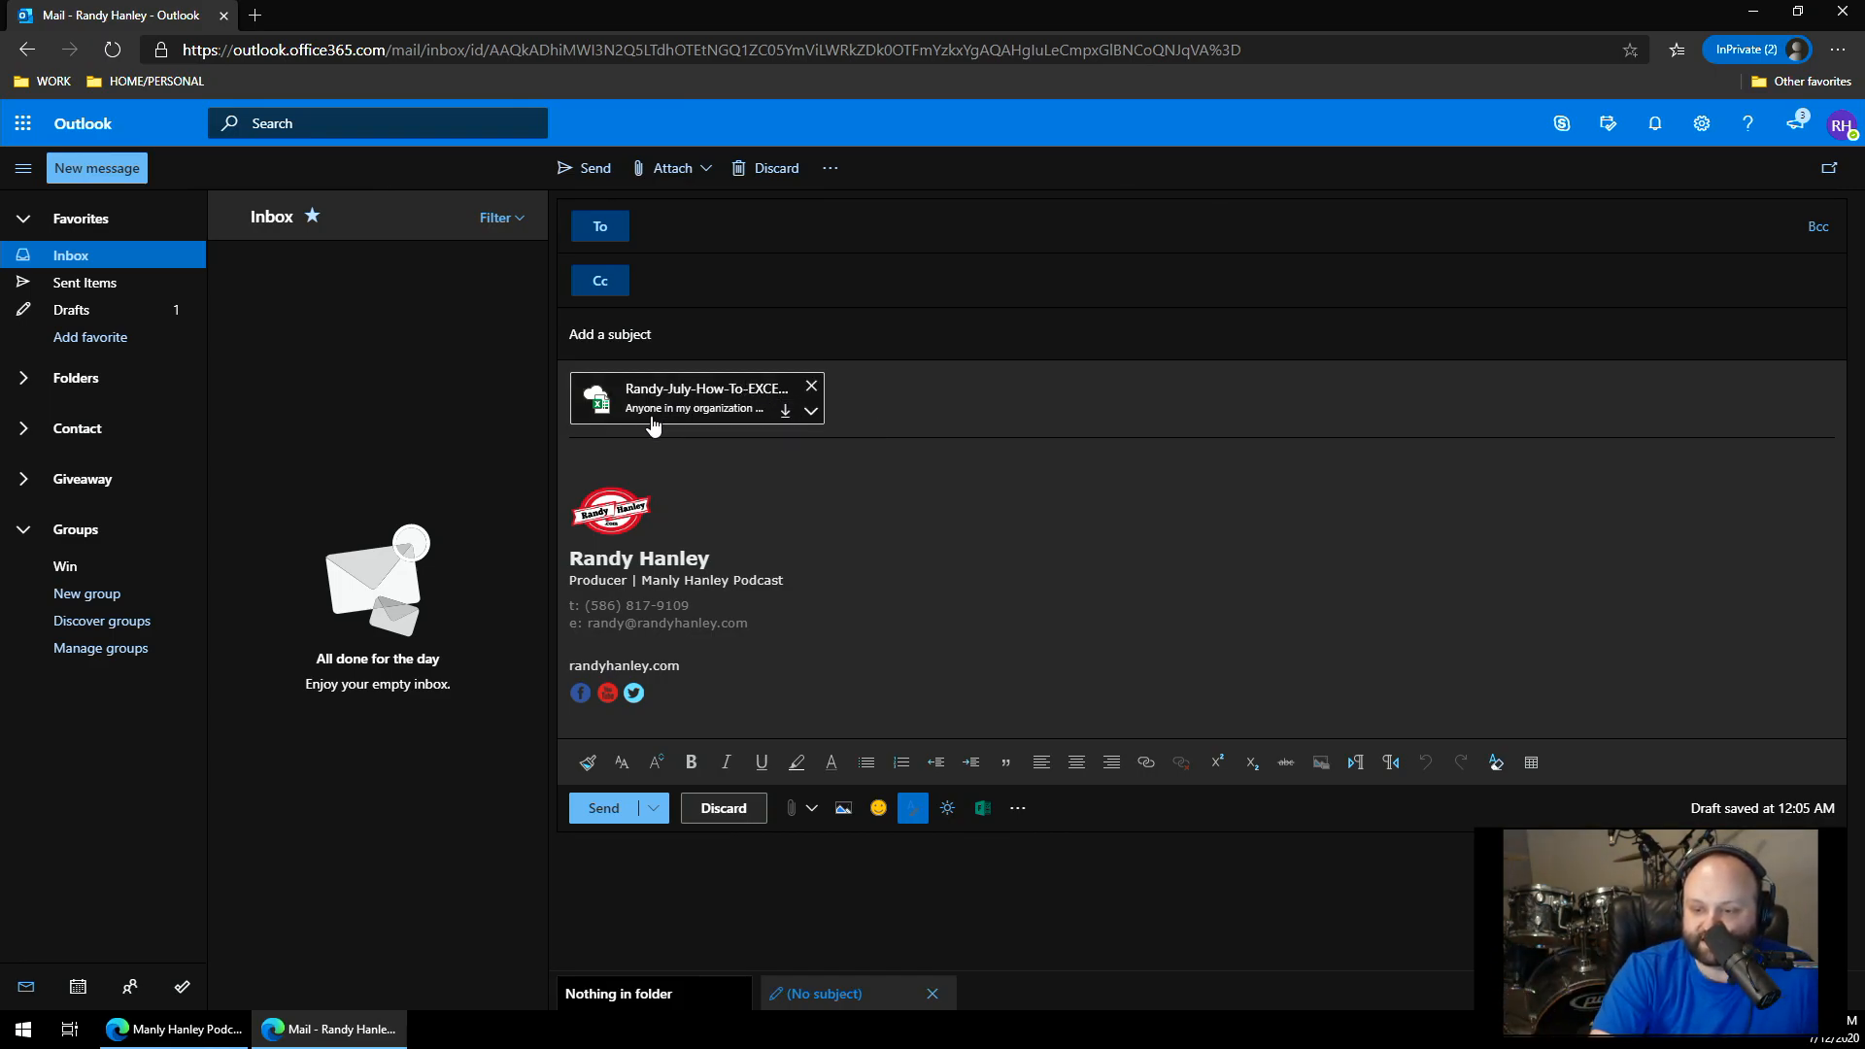
pyautogui.click(812, 418)
pyautogui.moveTo(777, 498)
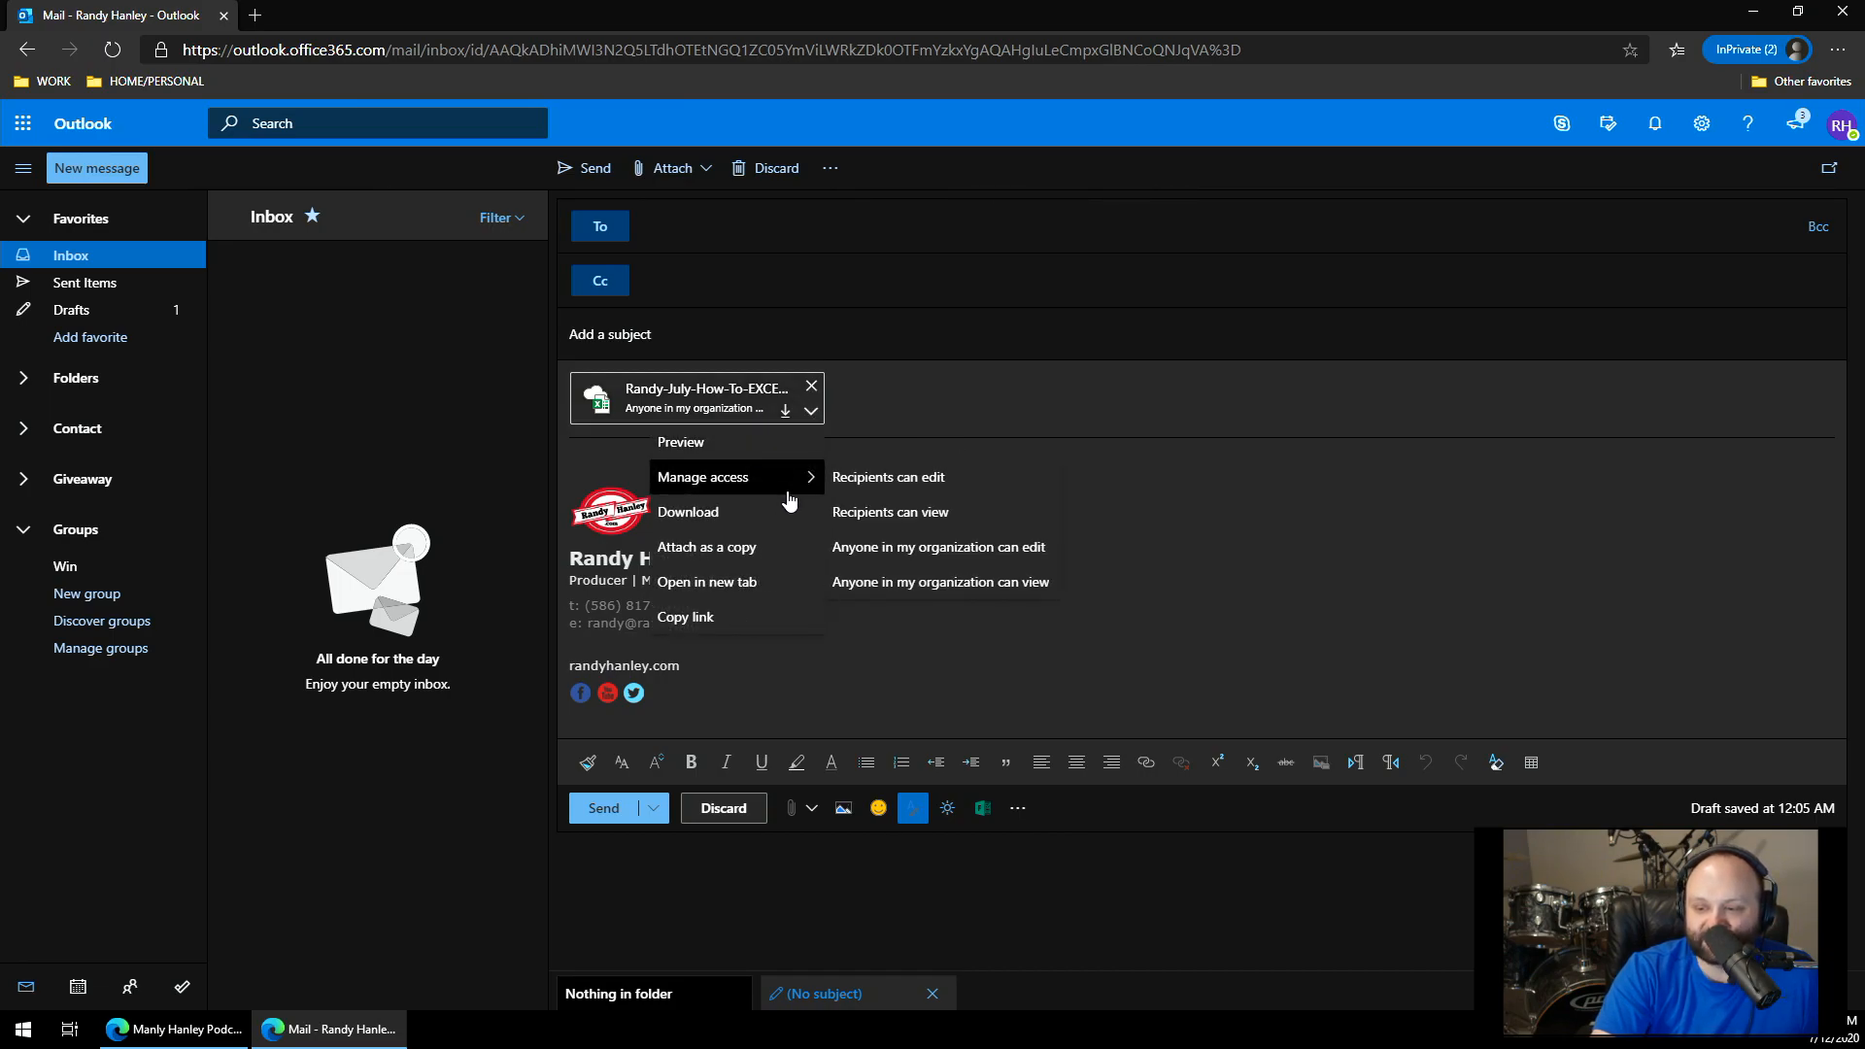
pyautogui.click(885, 512)
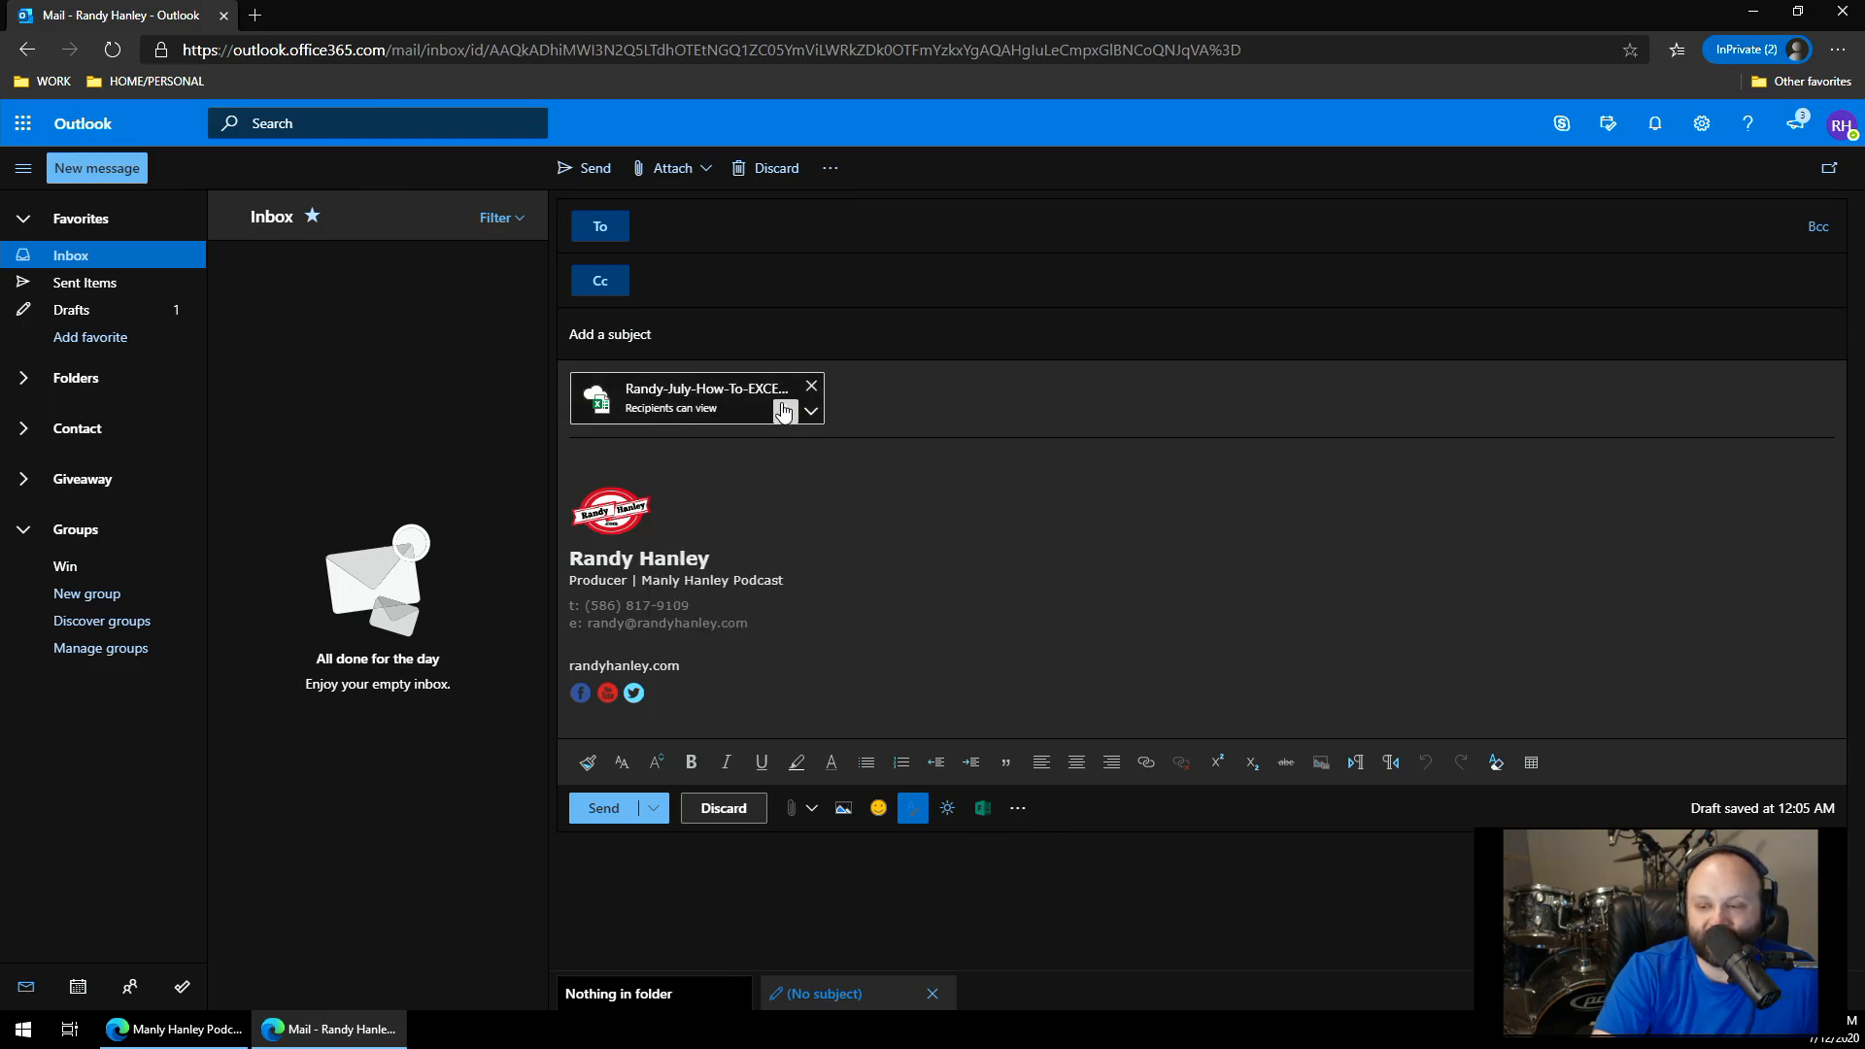
# - Replace the email's linked How-To-EXCEL workbook with an attached copy and return to the SharePoint document library
pyautogui.click(811, 411)
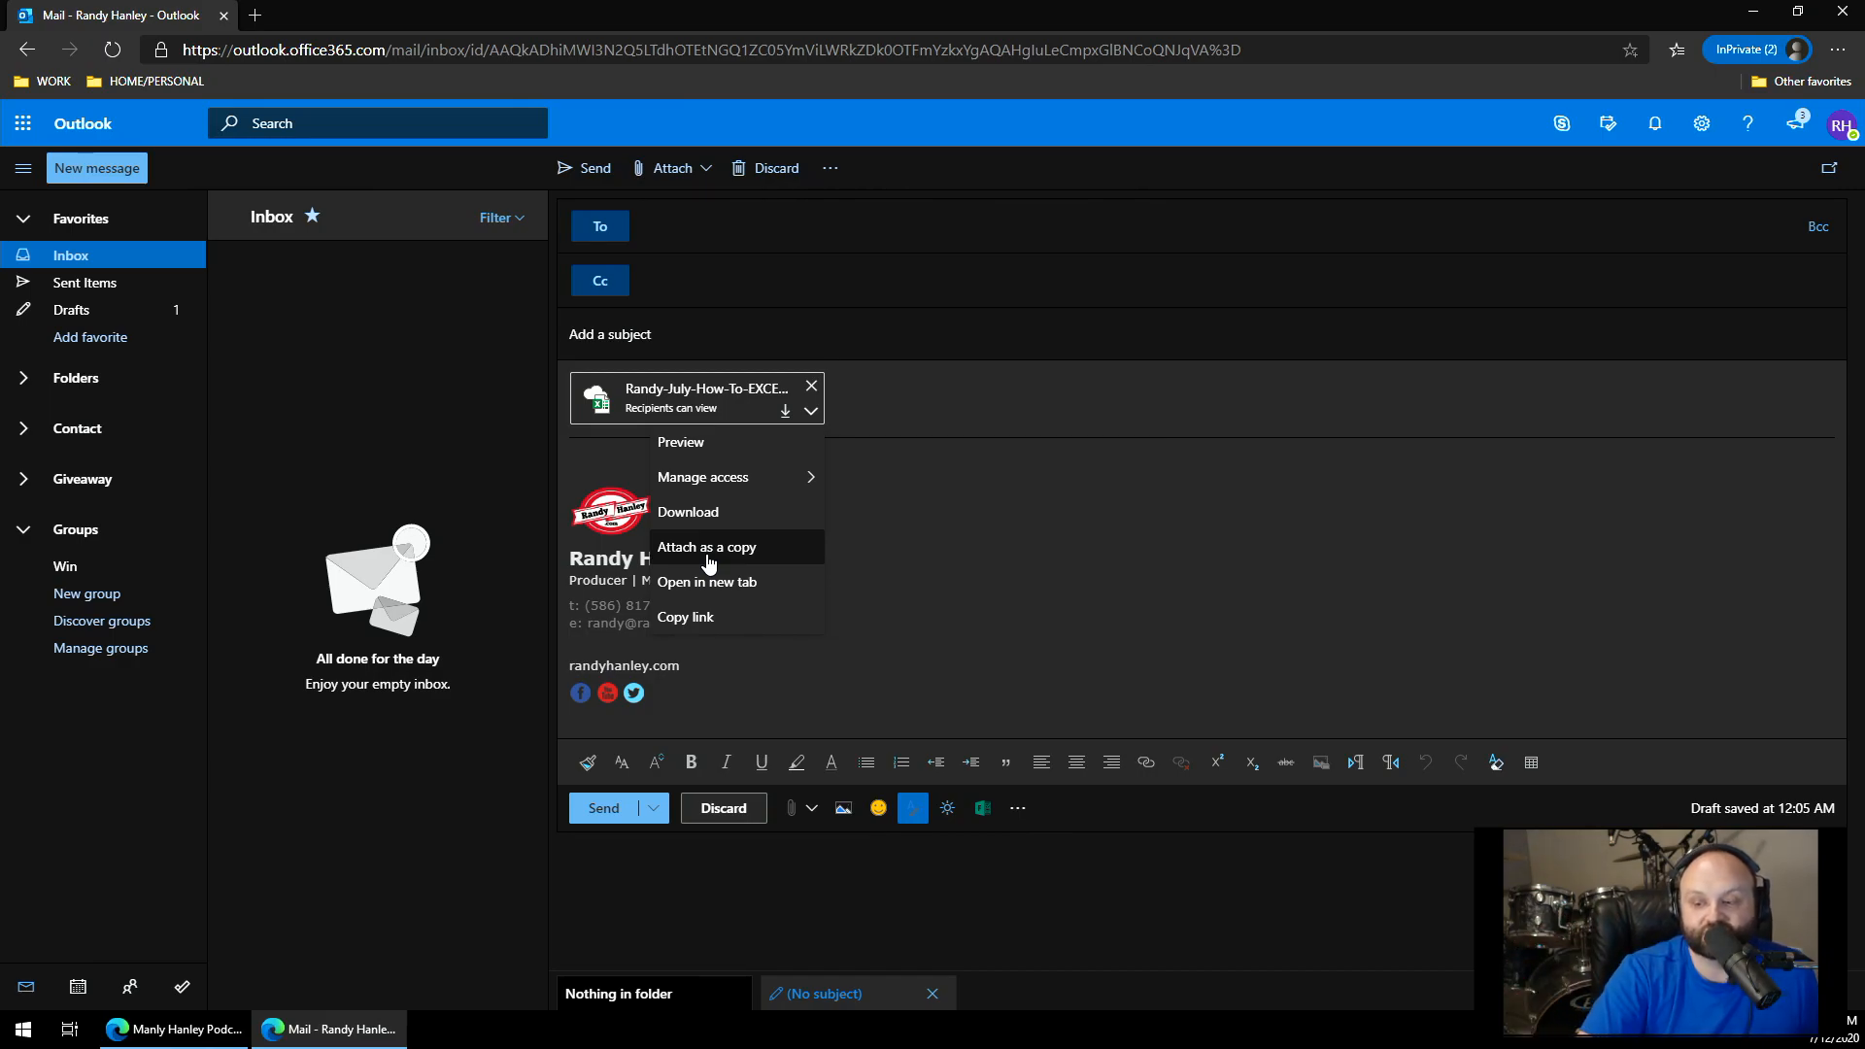
pyautogui.click(708, 549)
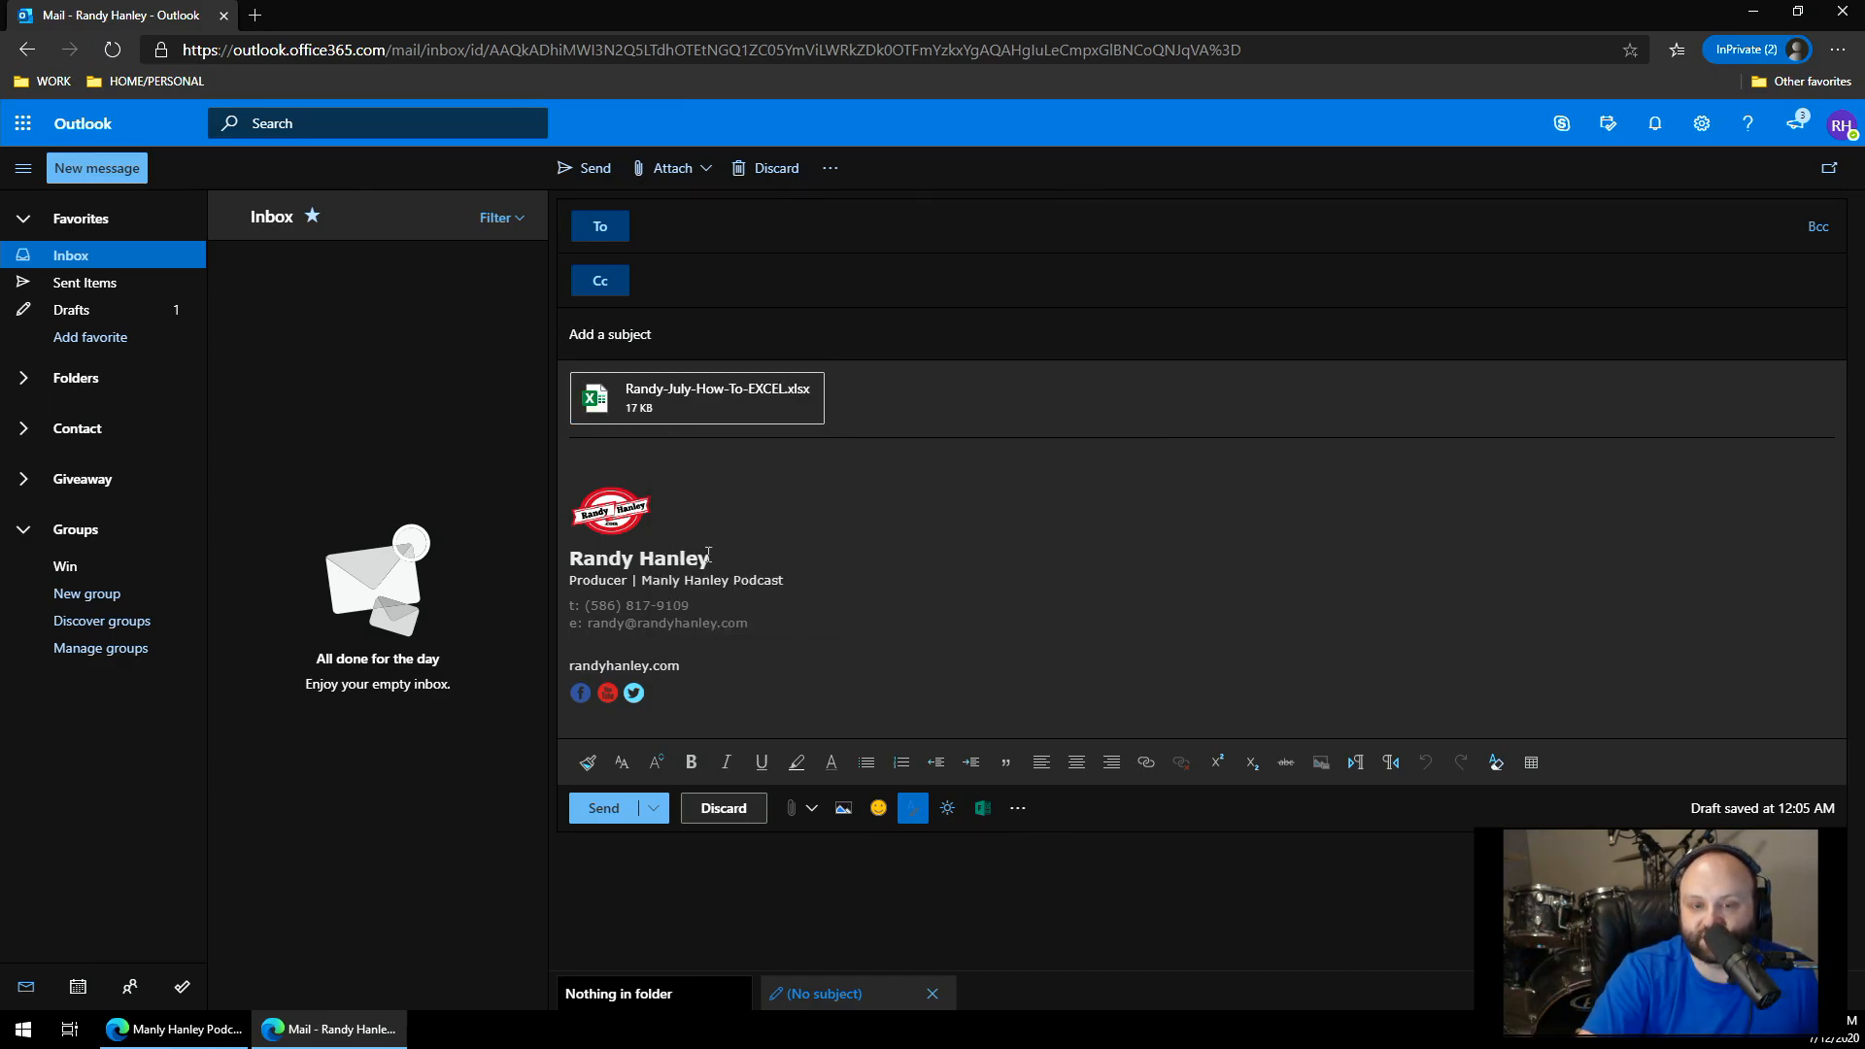
pyautogui.moveTo(595, 420)
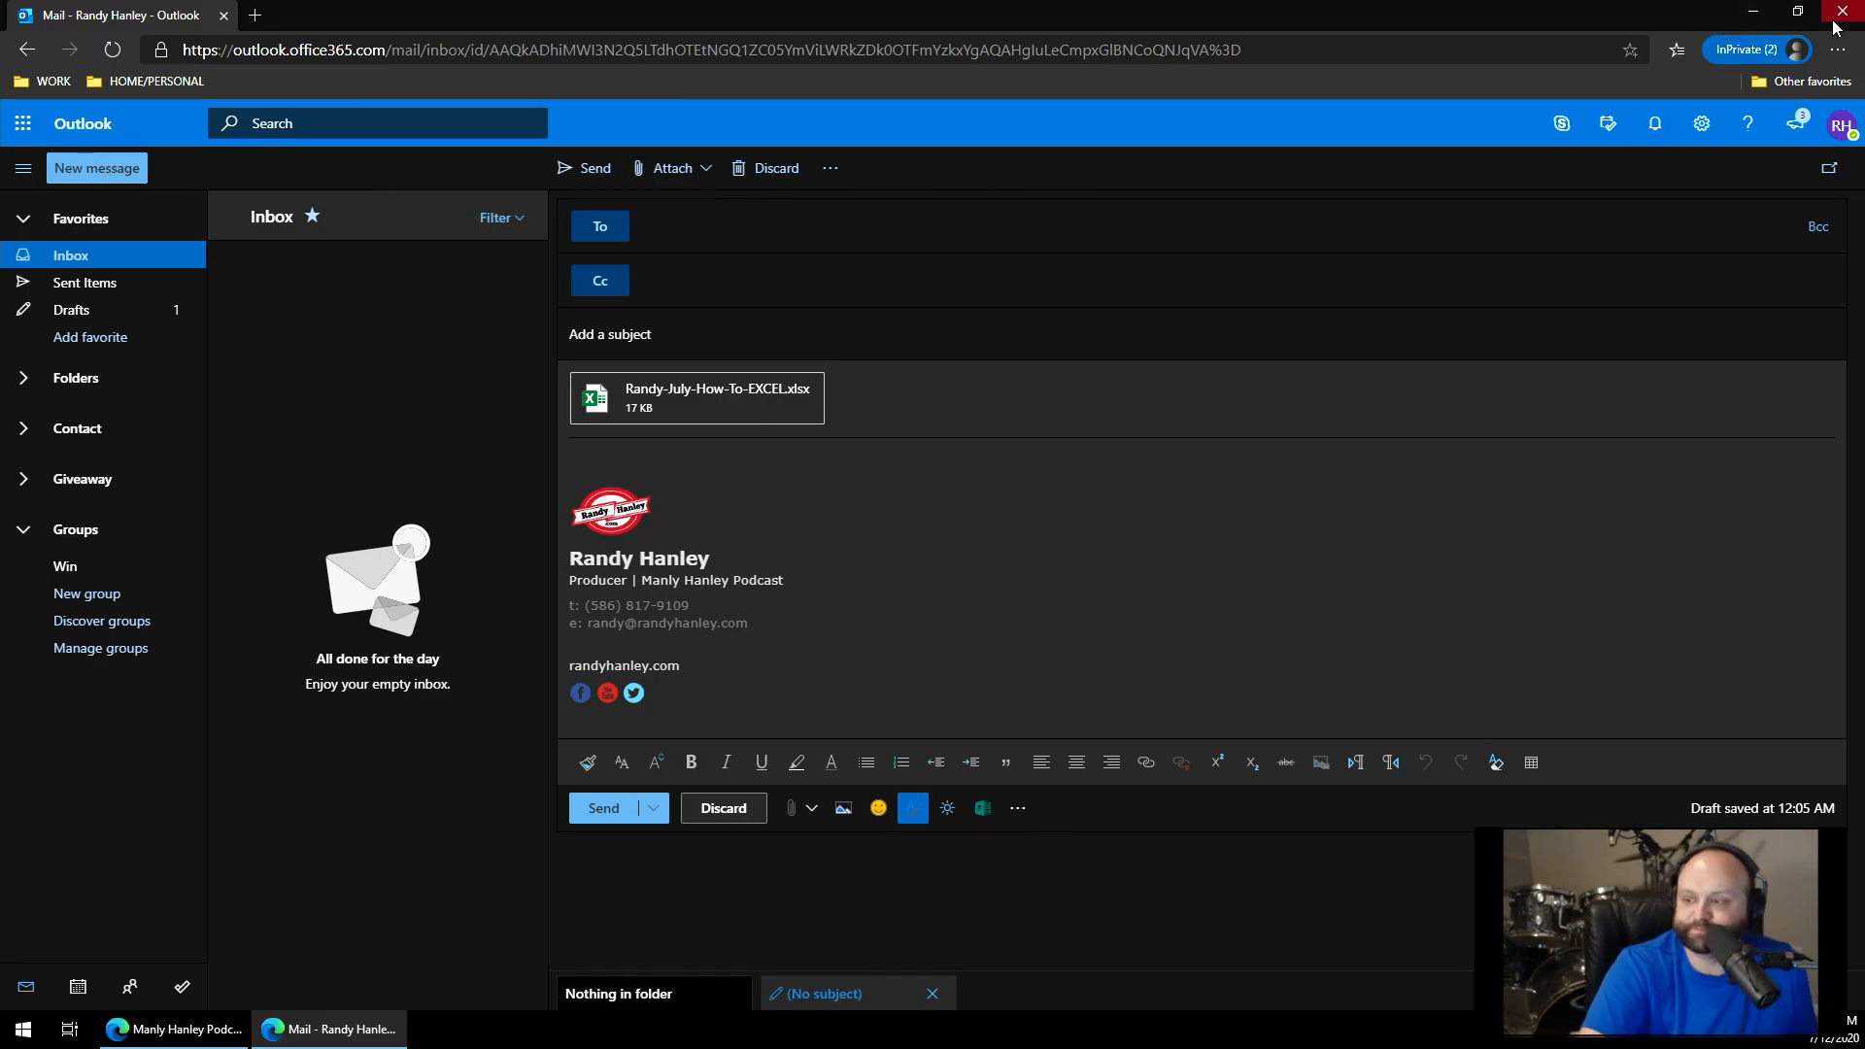
pyautogui.click(1754, 12)
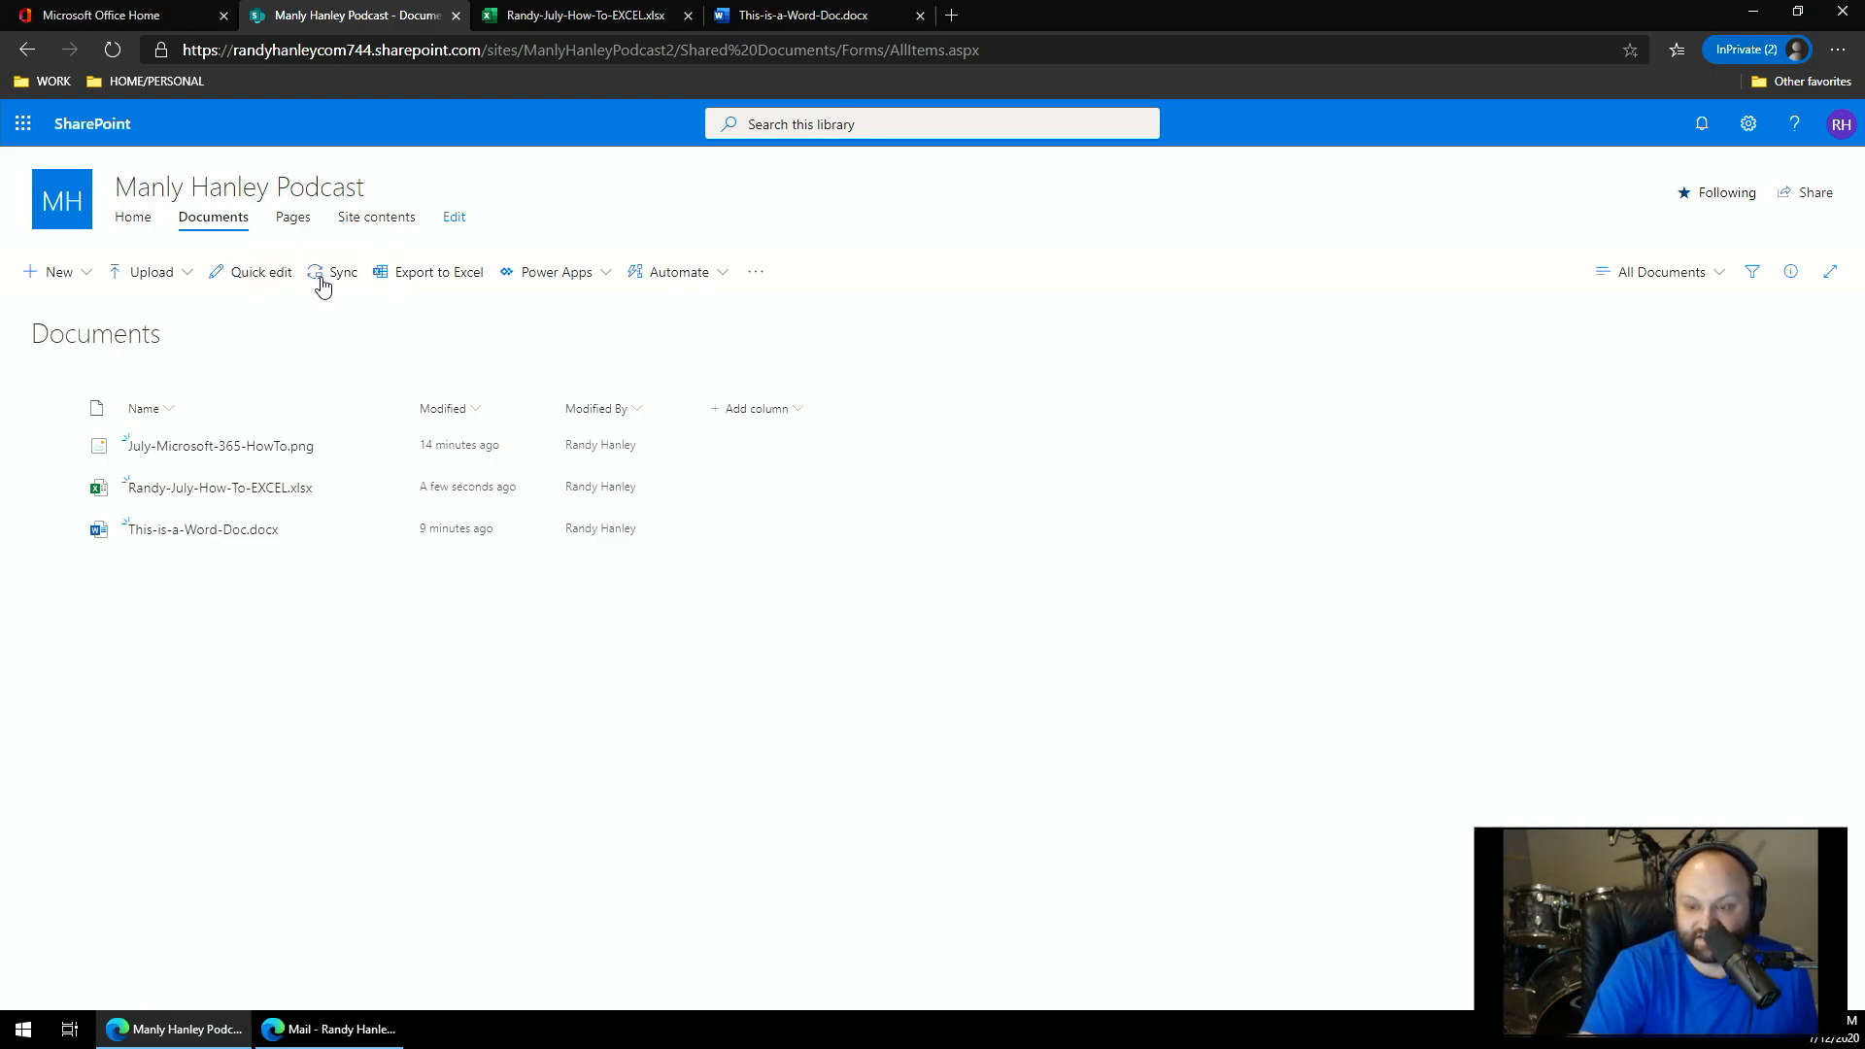
# - Sync the podcast site's Documents library to the computer through OneDrive, and close the Greenshot image editor
pyautogui.click(328, 274)
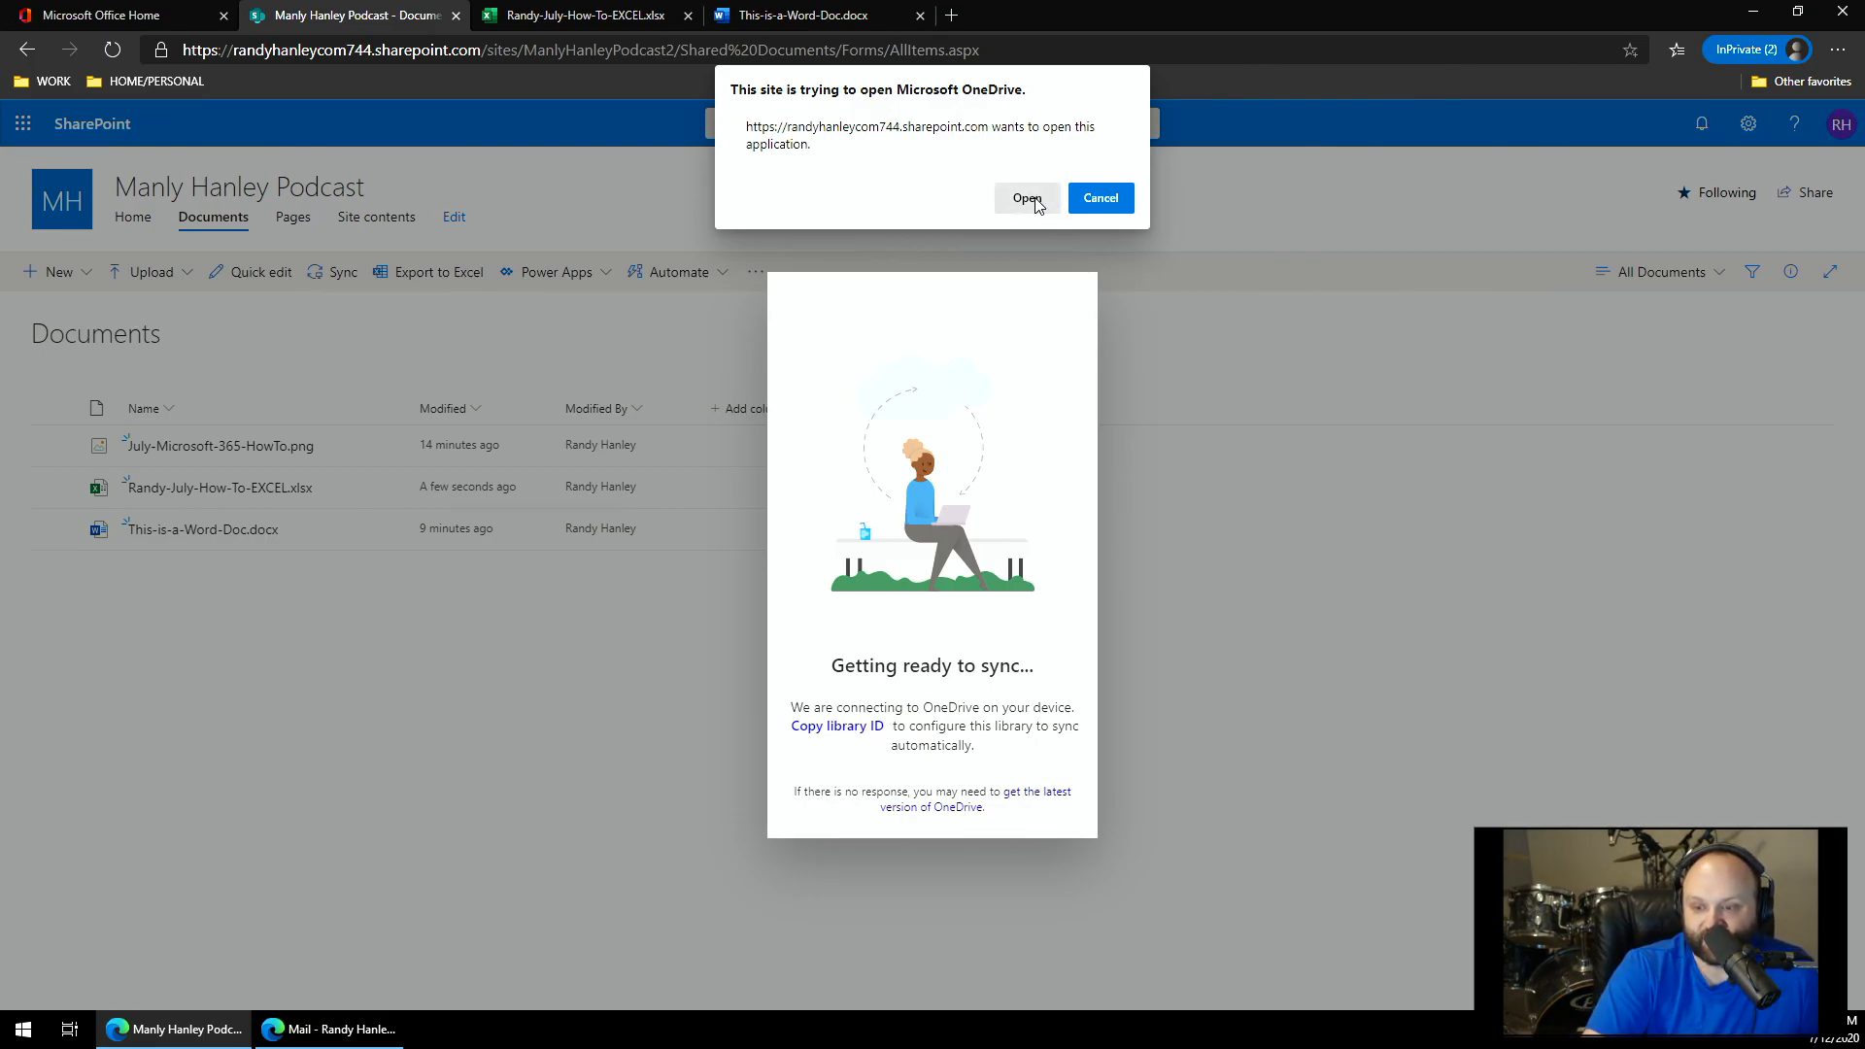
pyautogui.click(1027, 197)
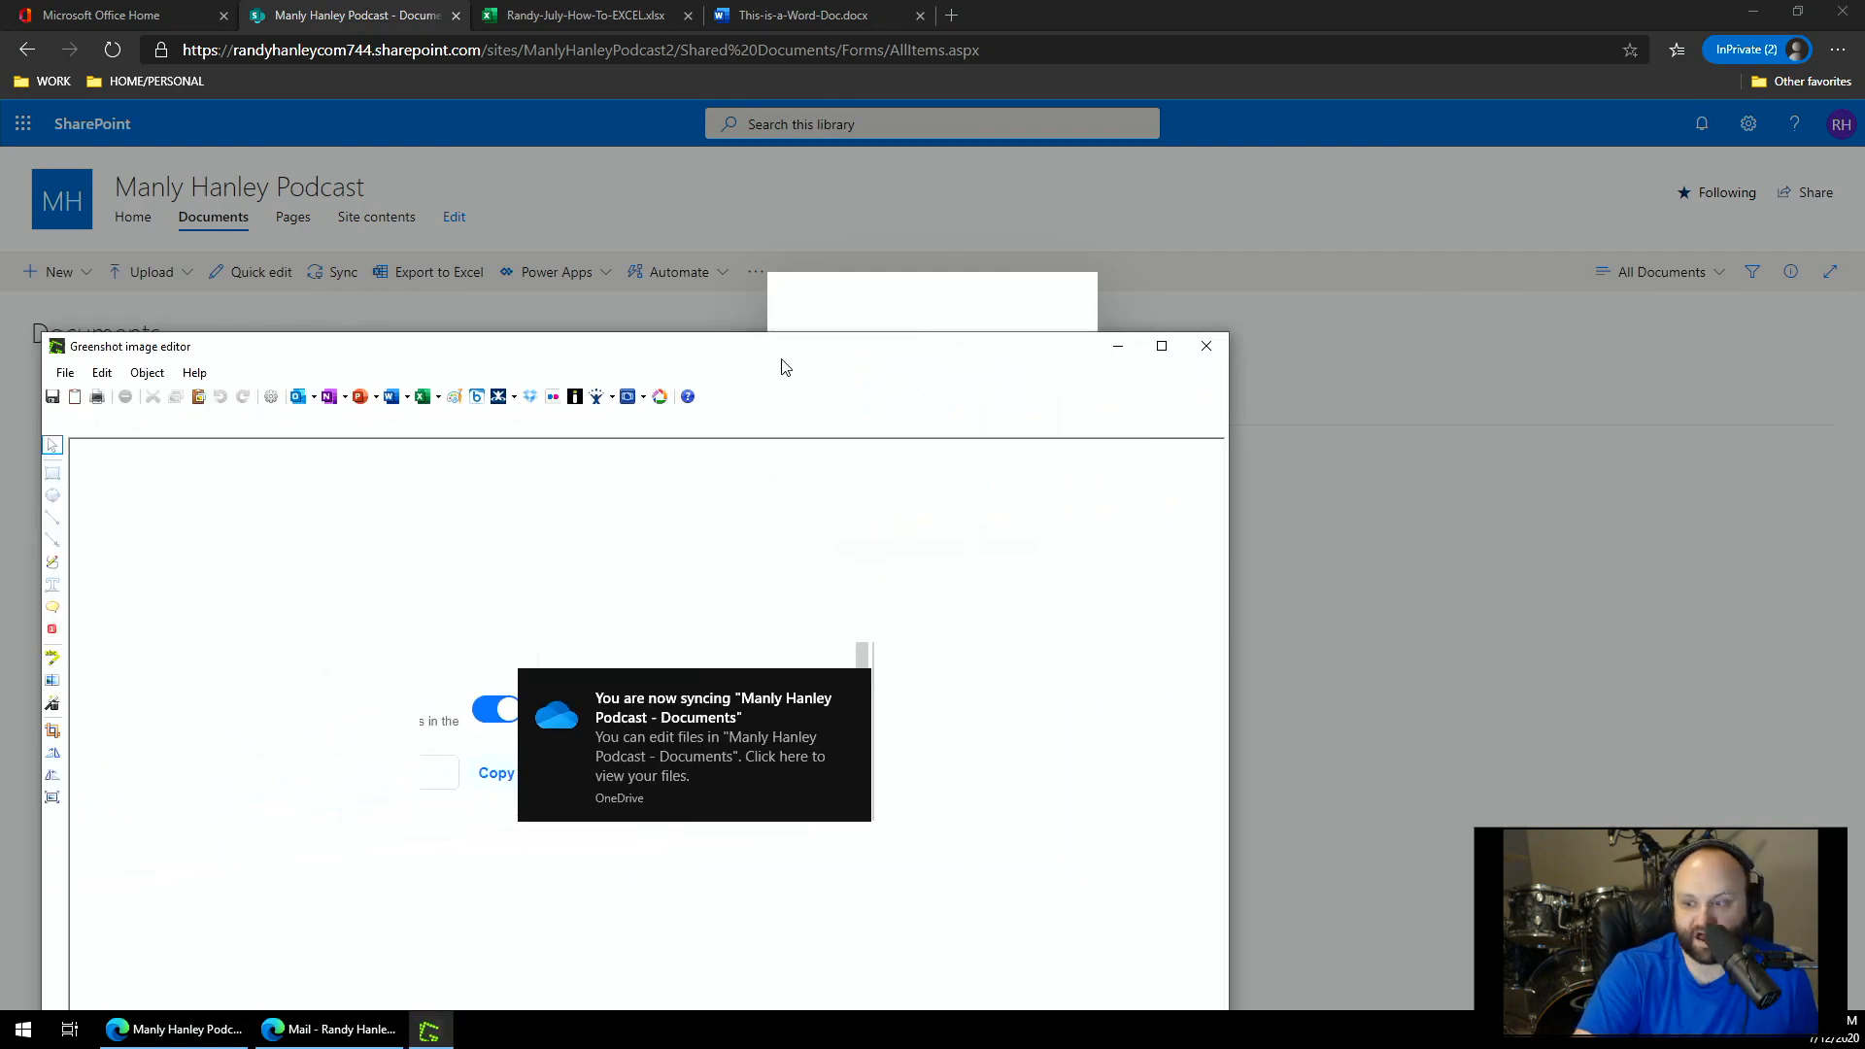
pyautogui.moveTo(785, 366); pyautogui.dragTo(988, 251)
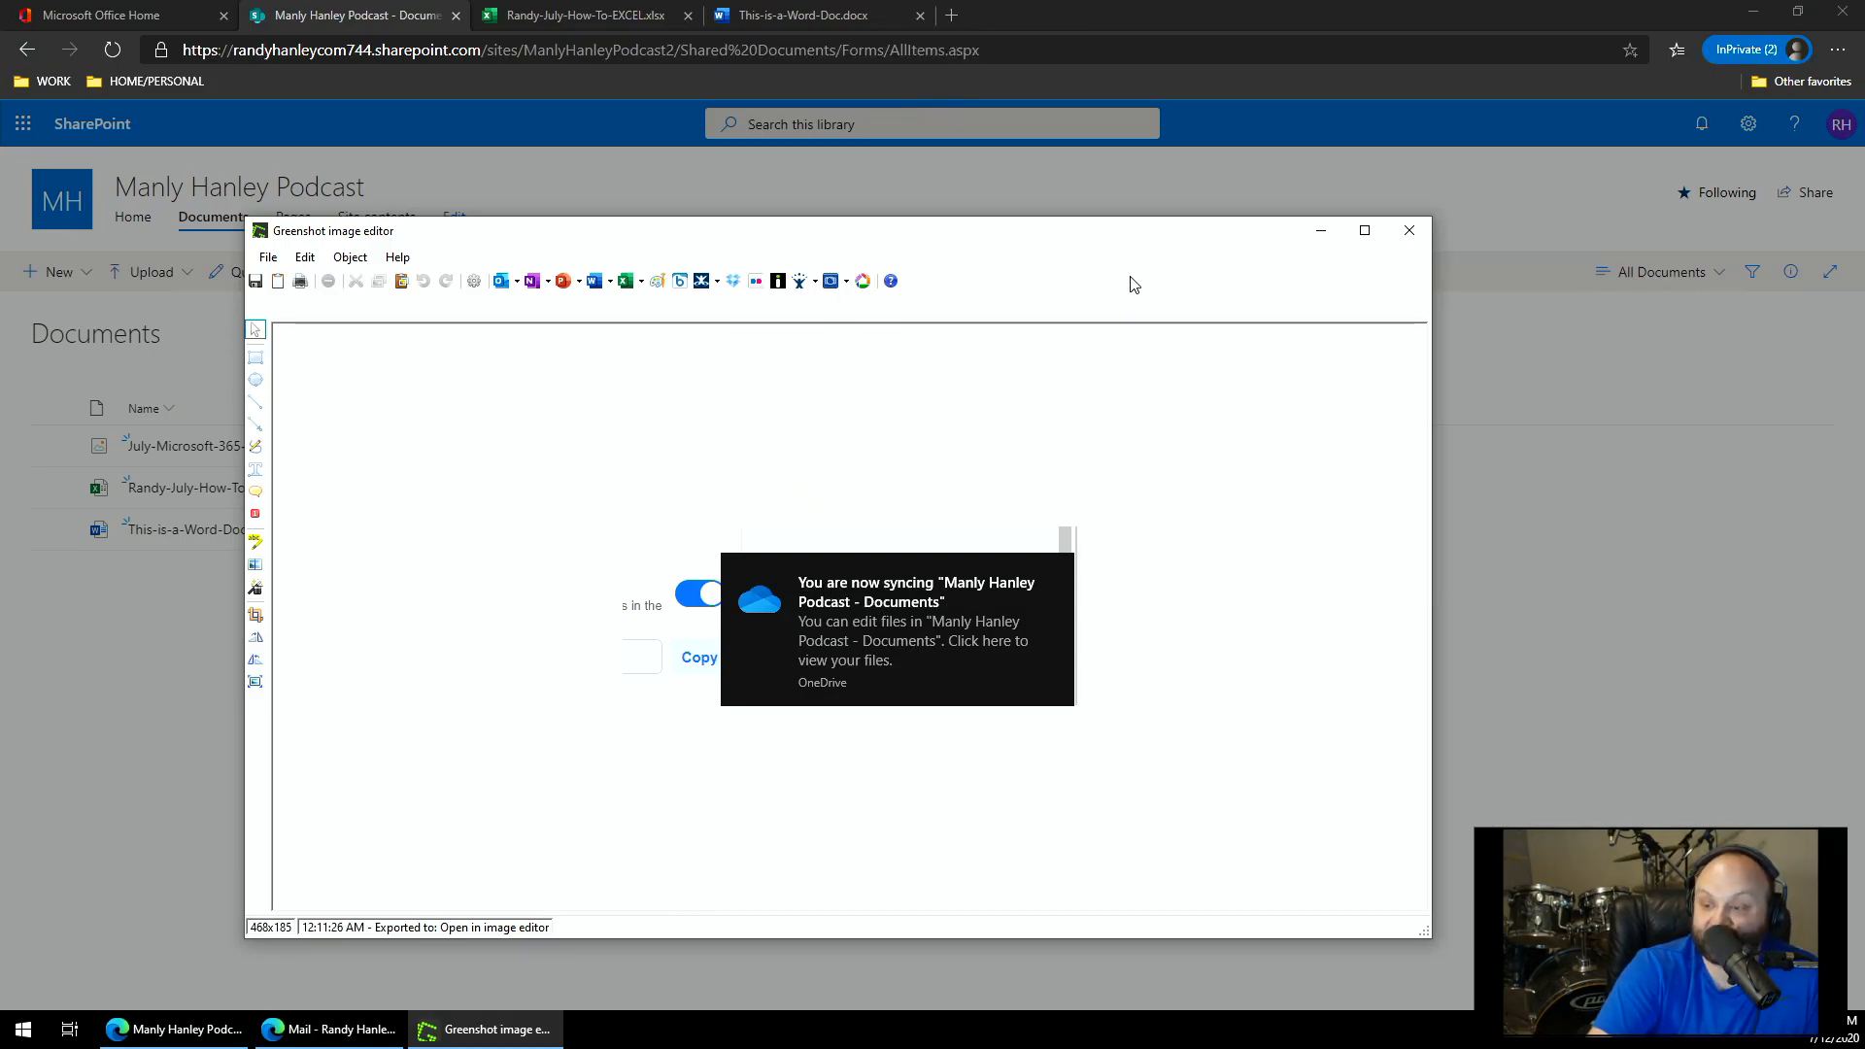
pyautogui.moveTo(1130, 282); pyautogui.dragTo(820, 259)
pyautogui.hotkey('alt', 'F4')
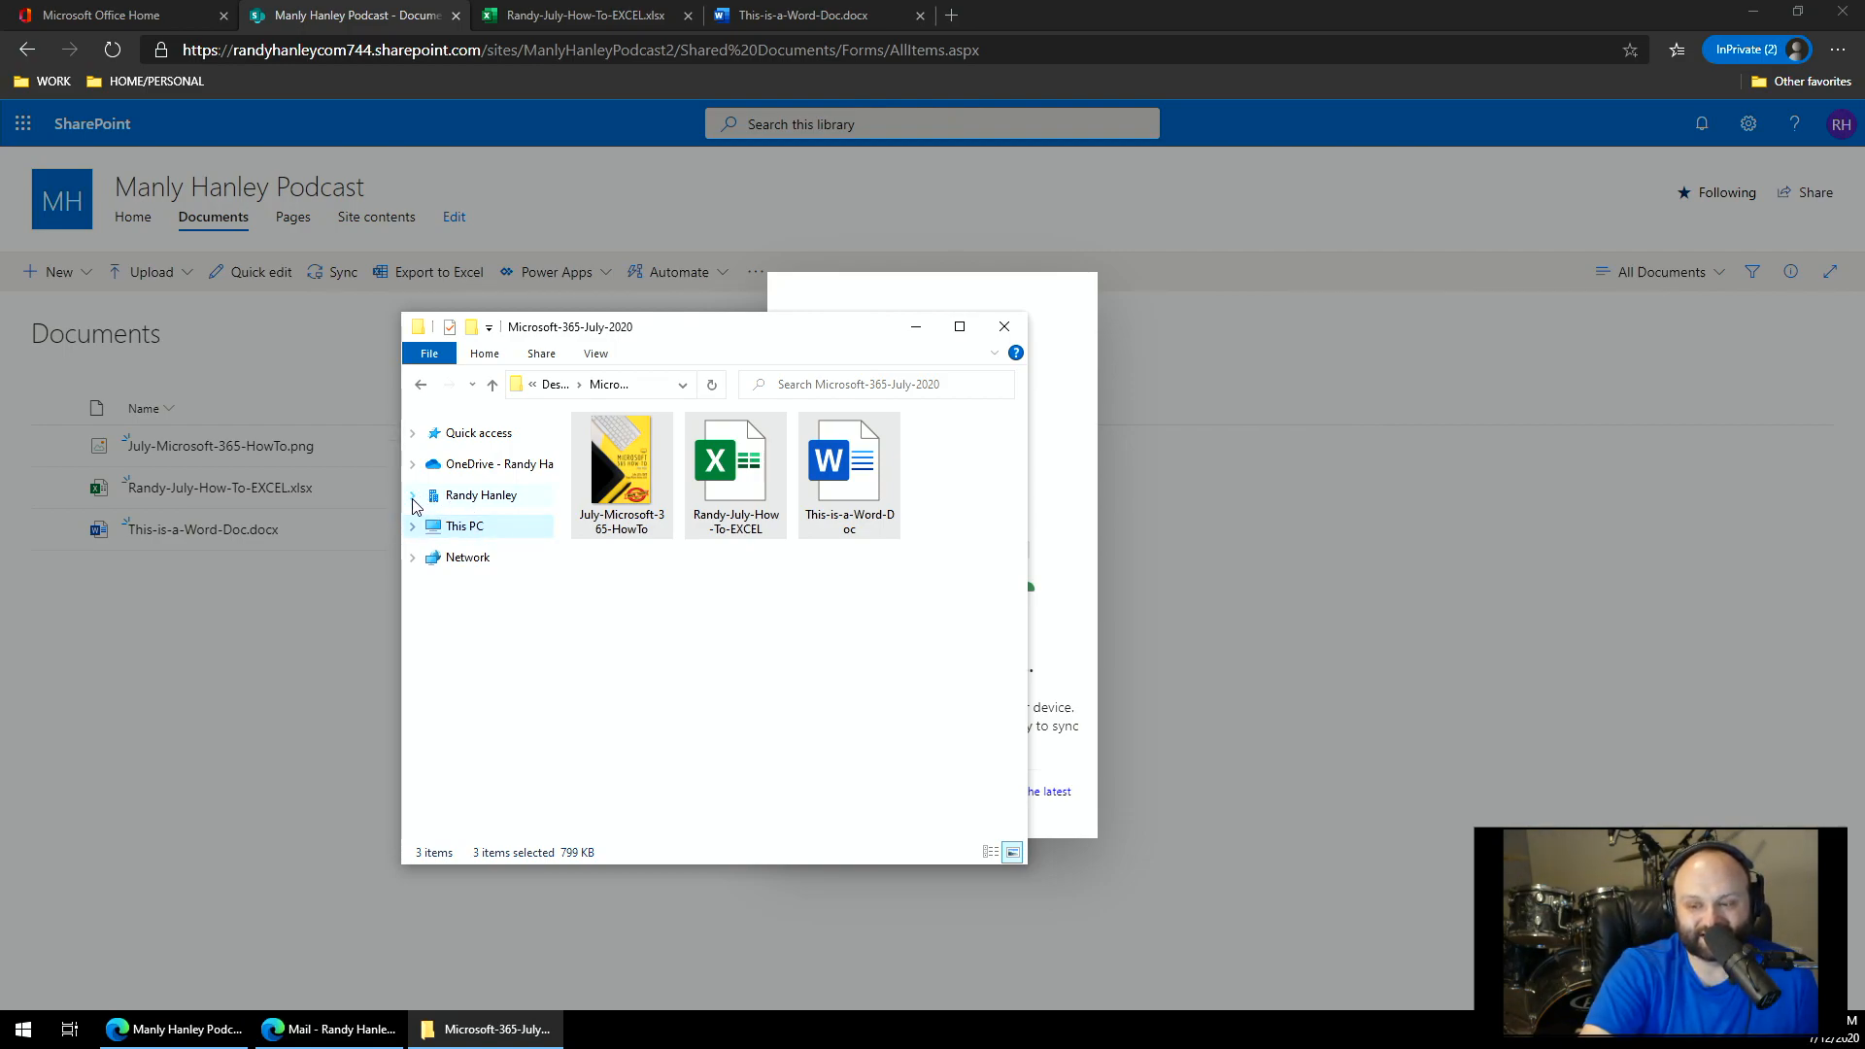
# - Browse to the synced podcast Documents folder in File Explorer and open This-is-a-Word-Doc in desktop Word
pyautogui.click(413, 505)
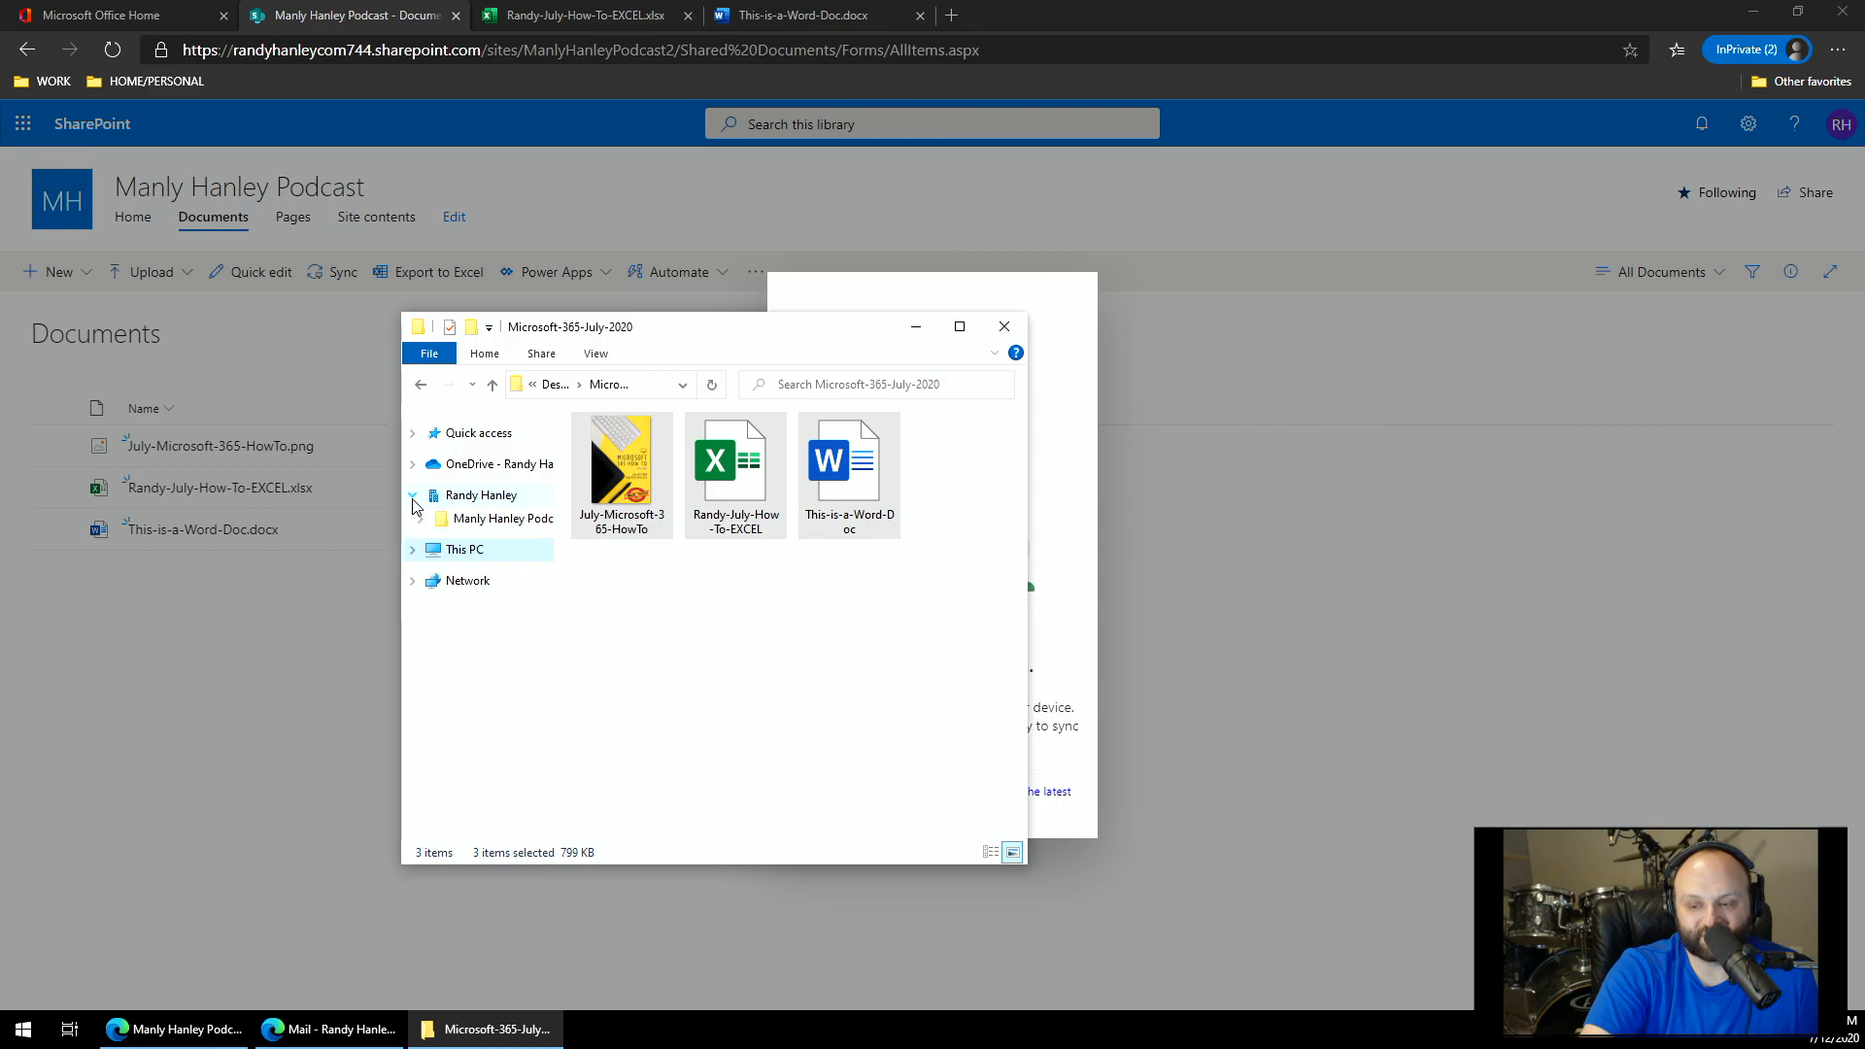
pyautogui.click(490, 525)
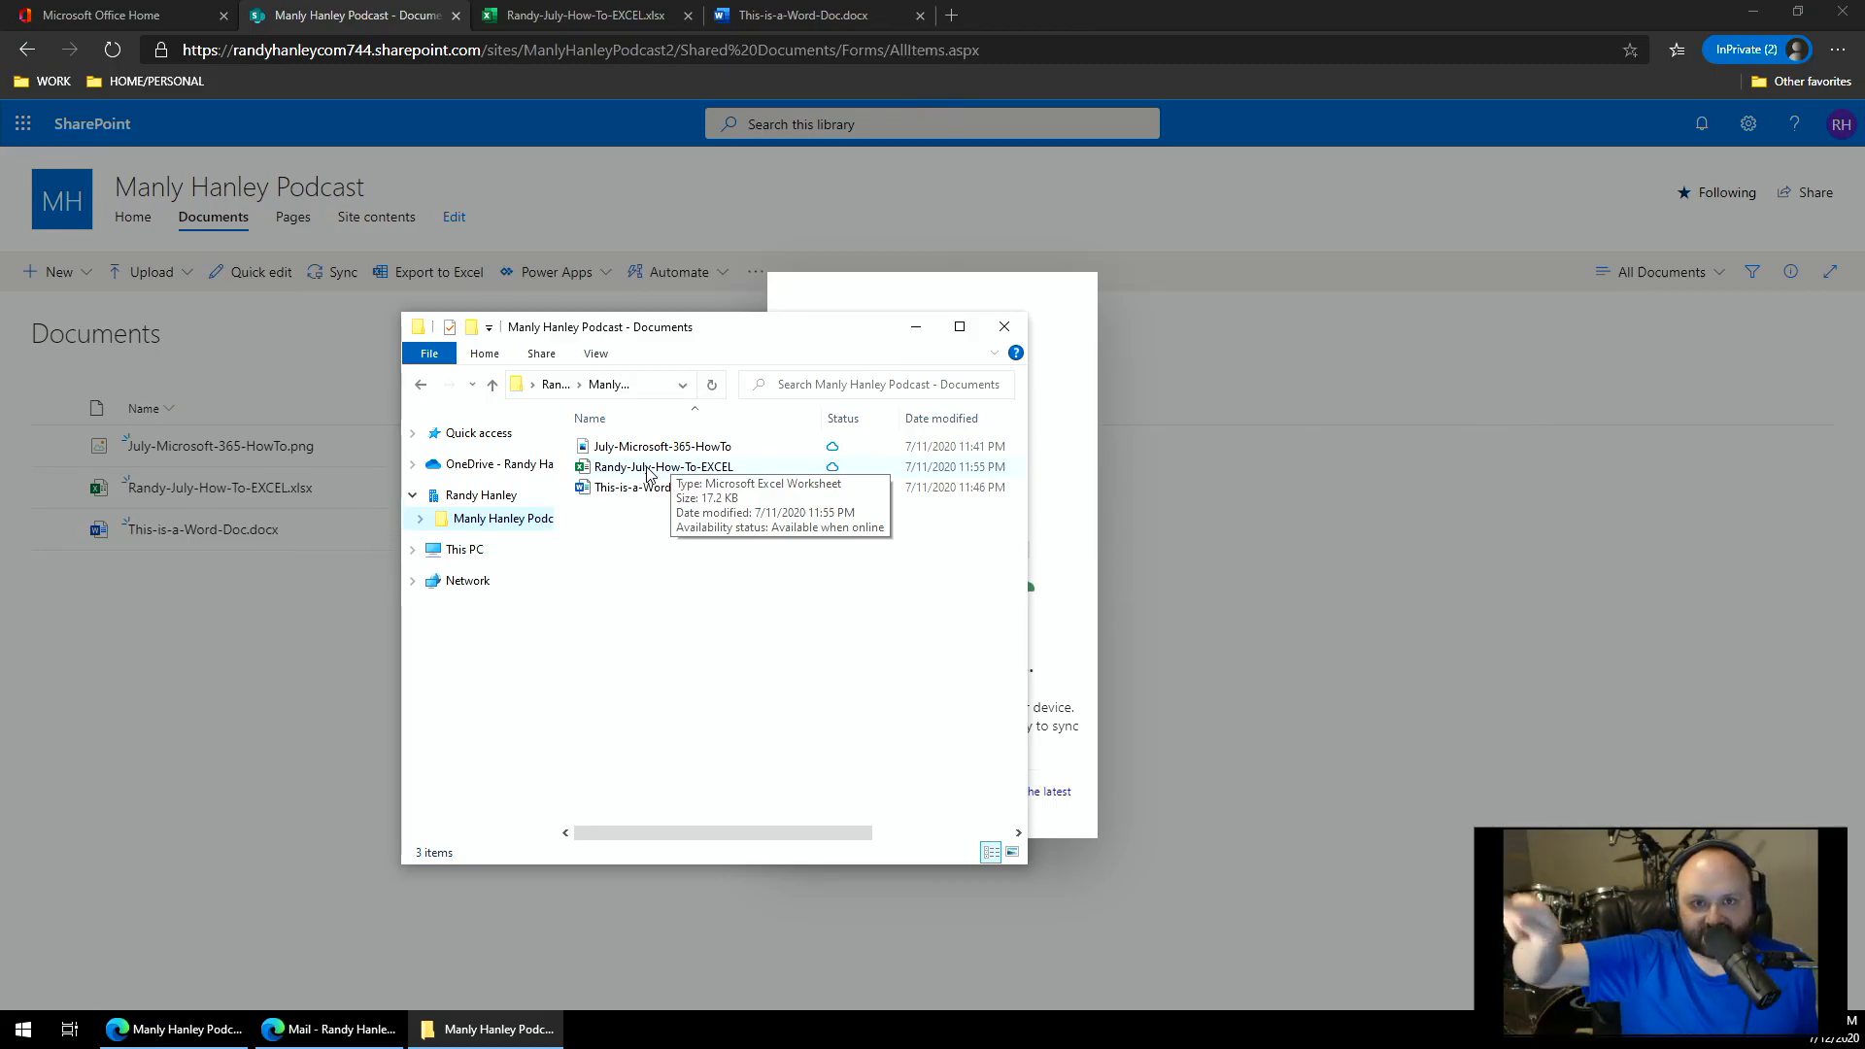
pyautogui.moveTo(661, 487)
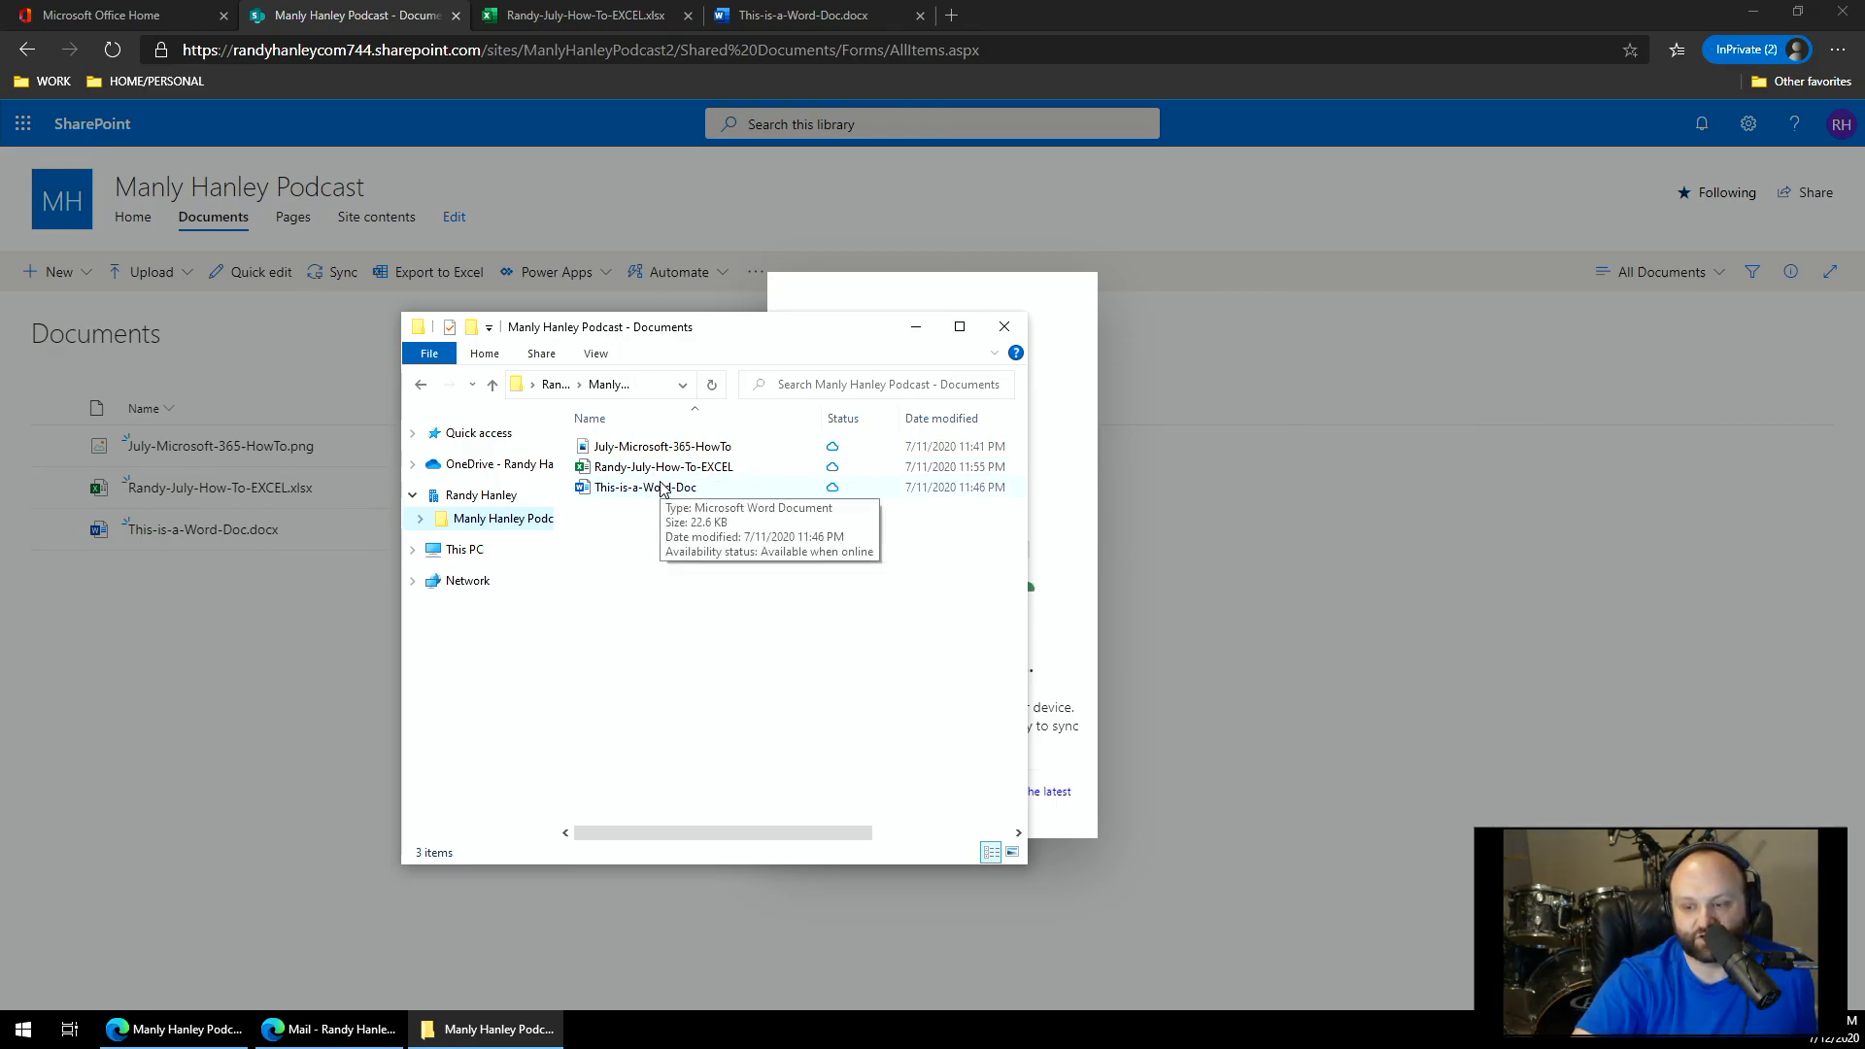
pyautogui.doubleClick(663, 487)
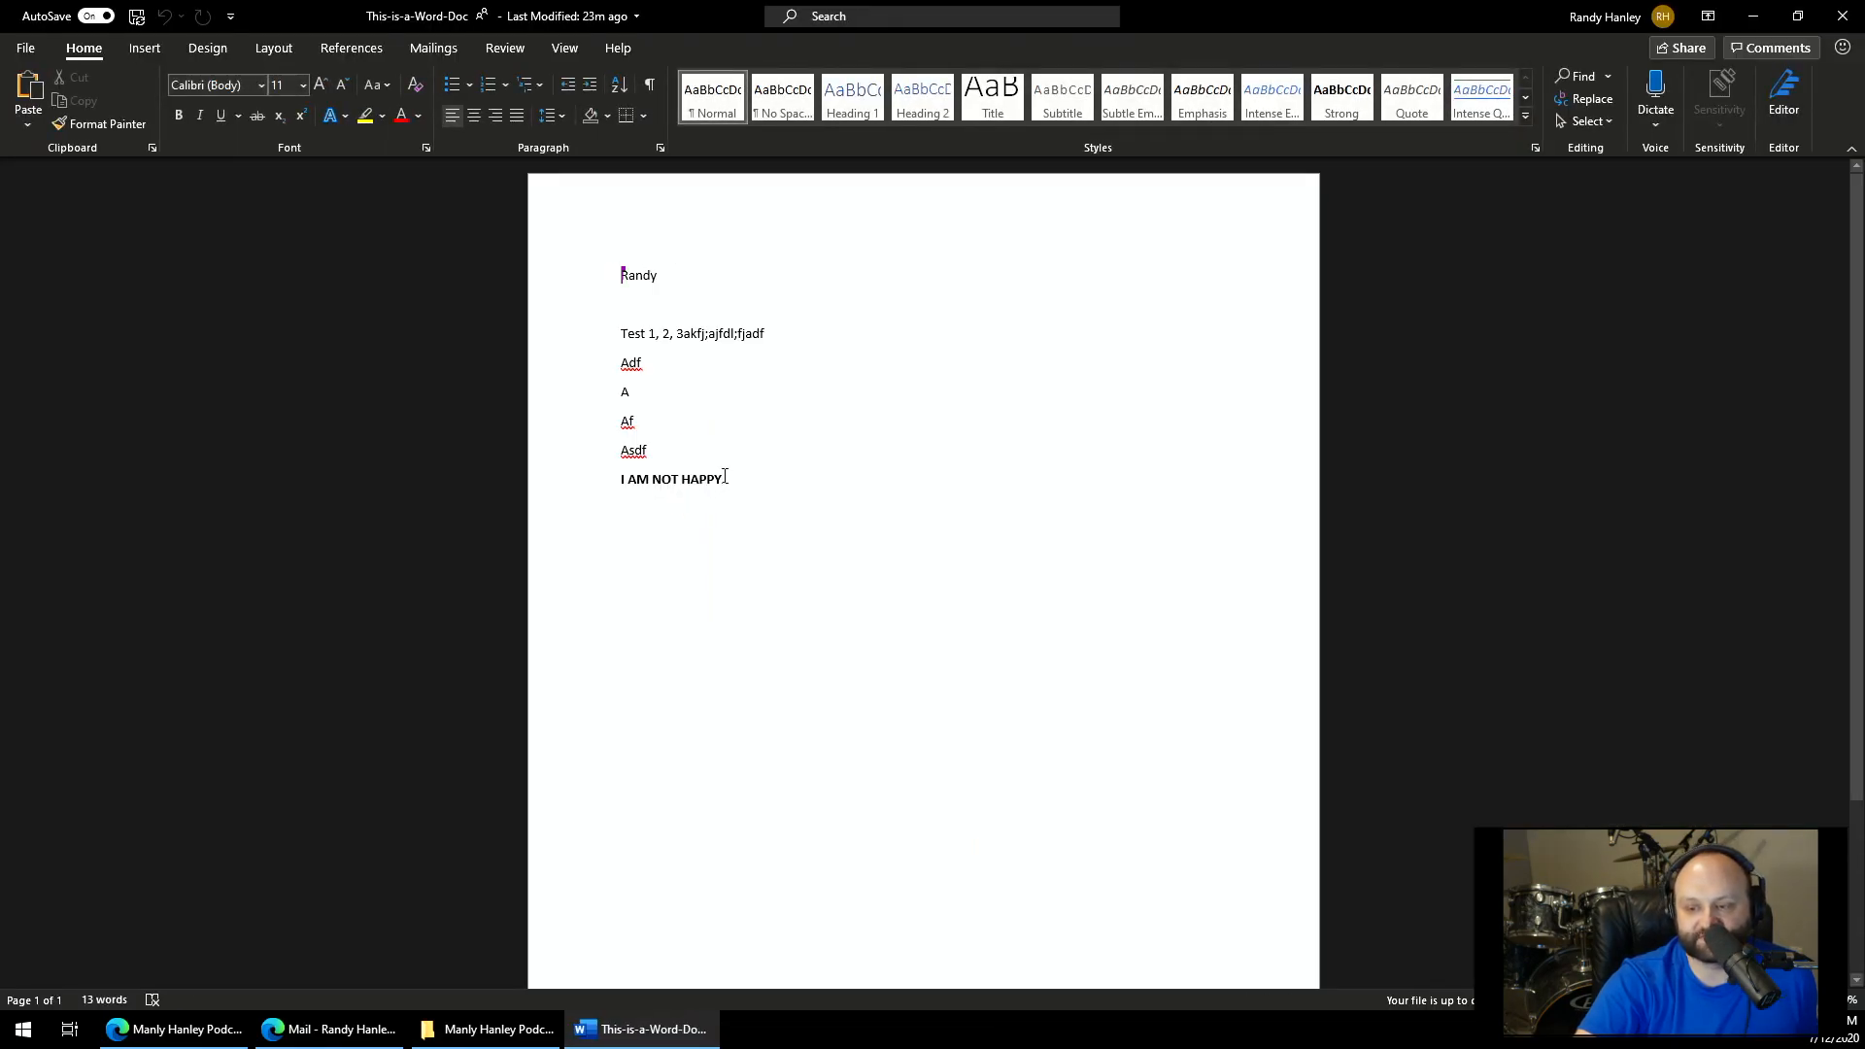
# - Delete the bold line "I AM NOT HAPPY" from the Word document and close it
pyautogui.moveTo(739, 477); pyautogui.dragTo(611, 480)
pyautogui.press('BackSpace')
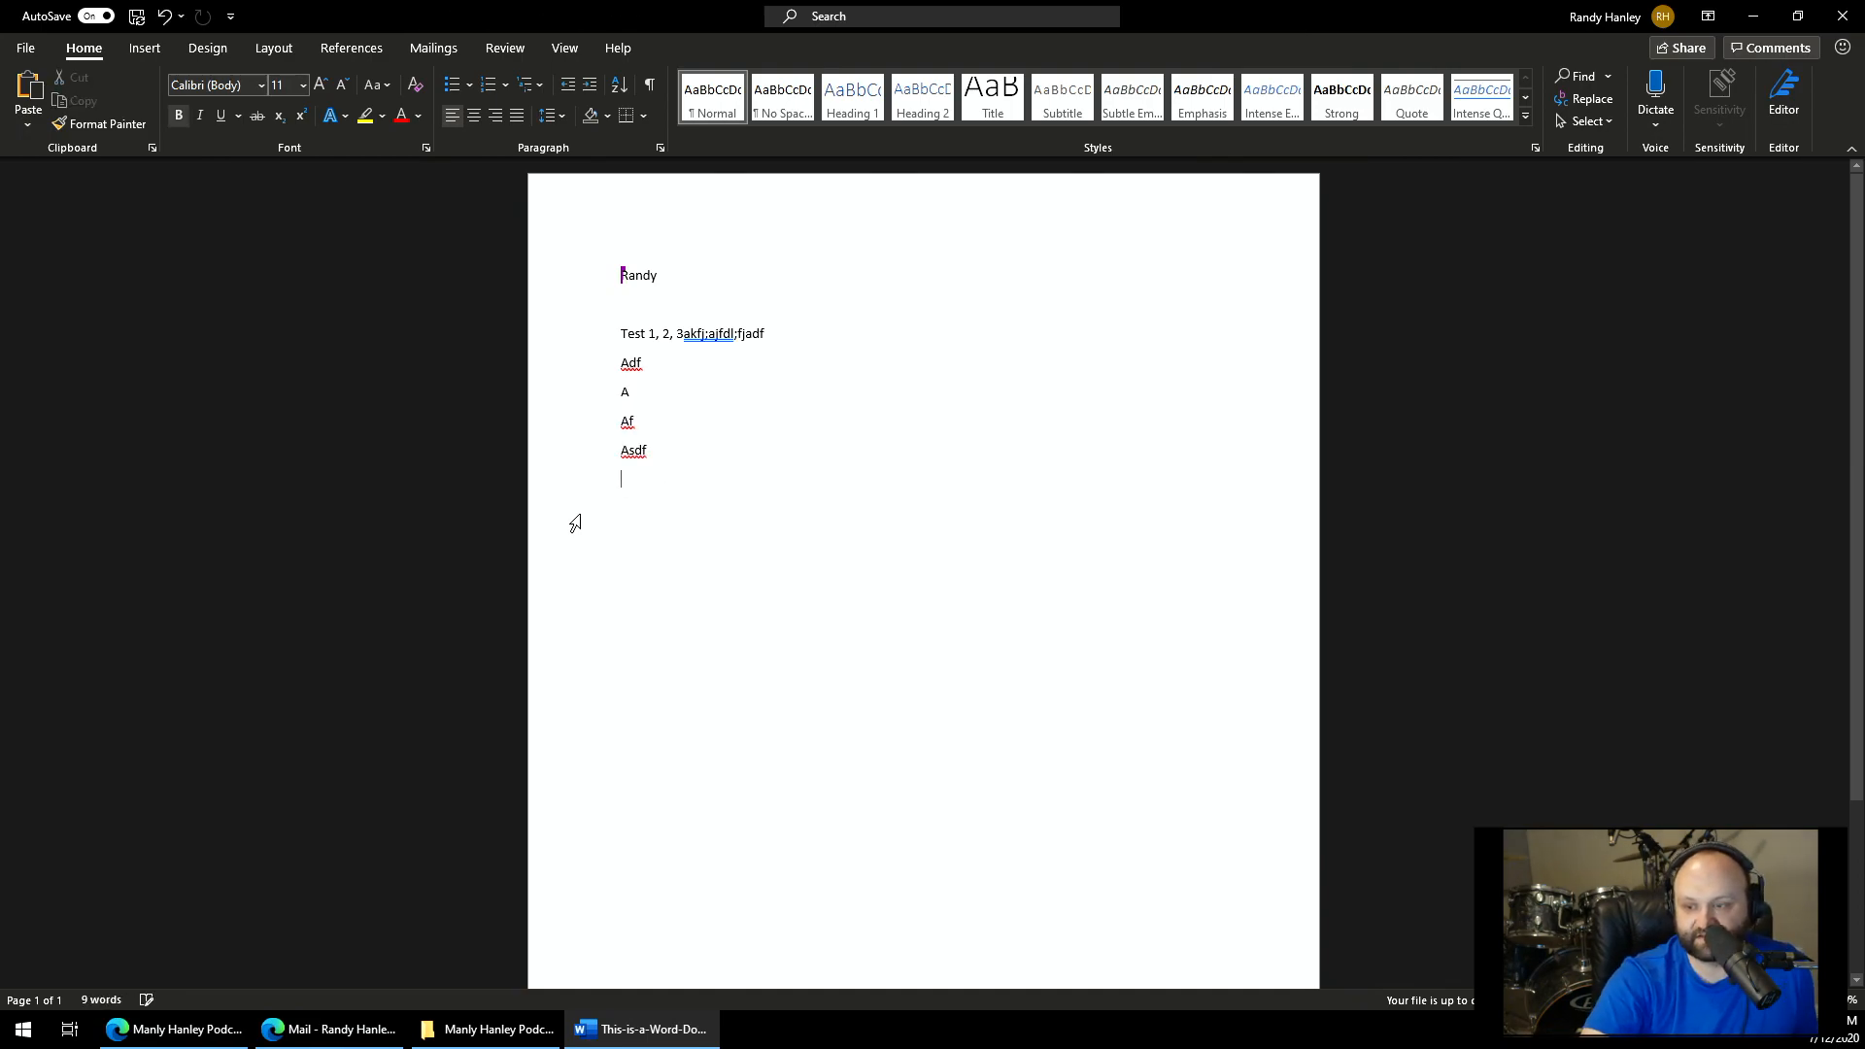
pyautogui.click(1844, 17)
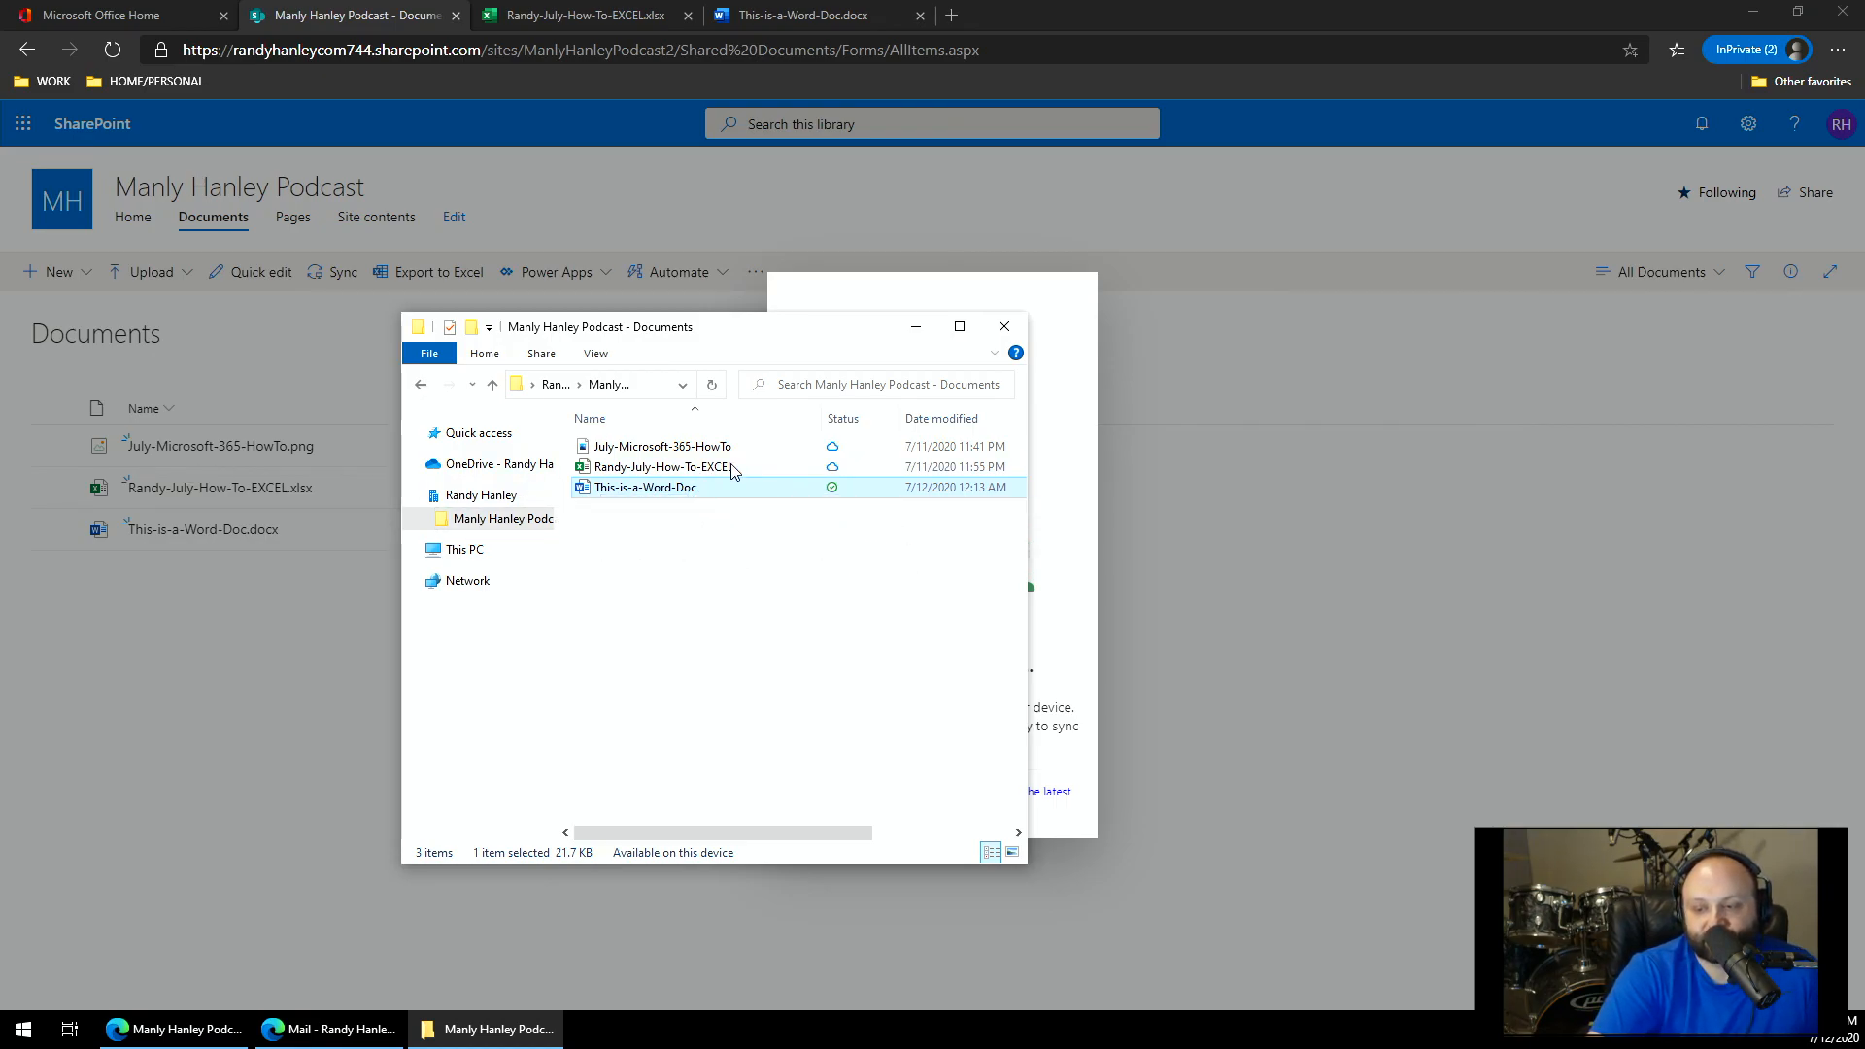
# - Refresh the SharePoint document library, check the edited text of This-is-a-Word-Doc.docx in the browser, and close its tab
pyautogui.moveTo(760, 329); pyautogui.dragTo(1172, 332)
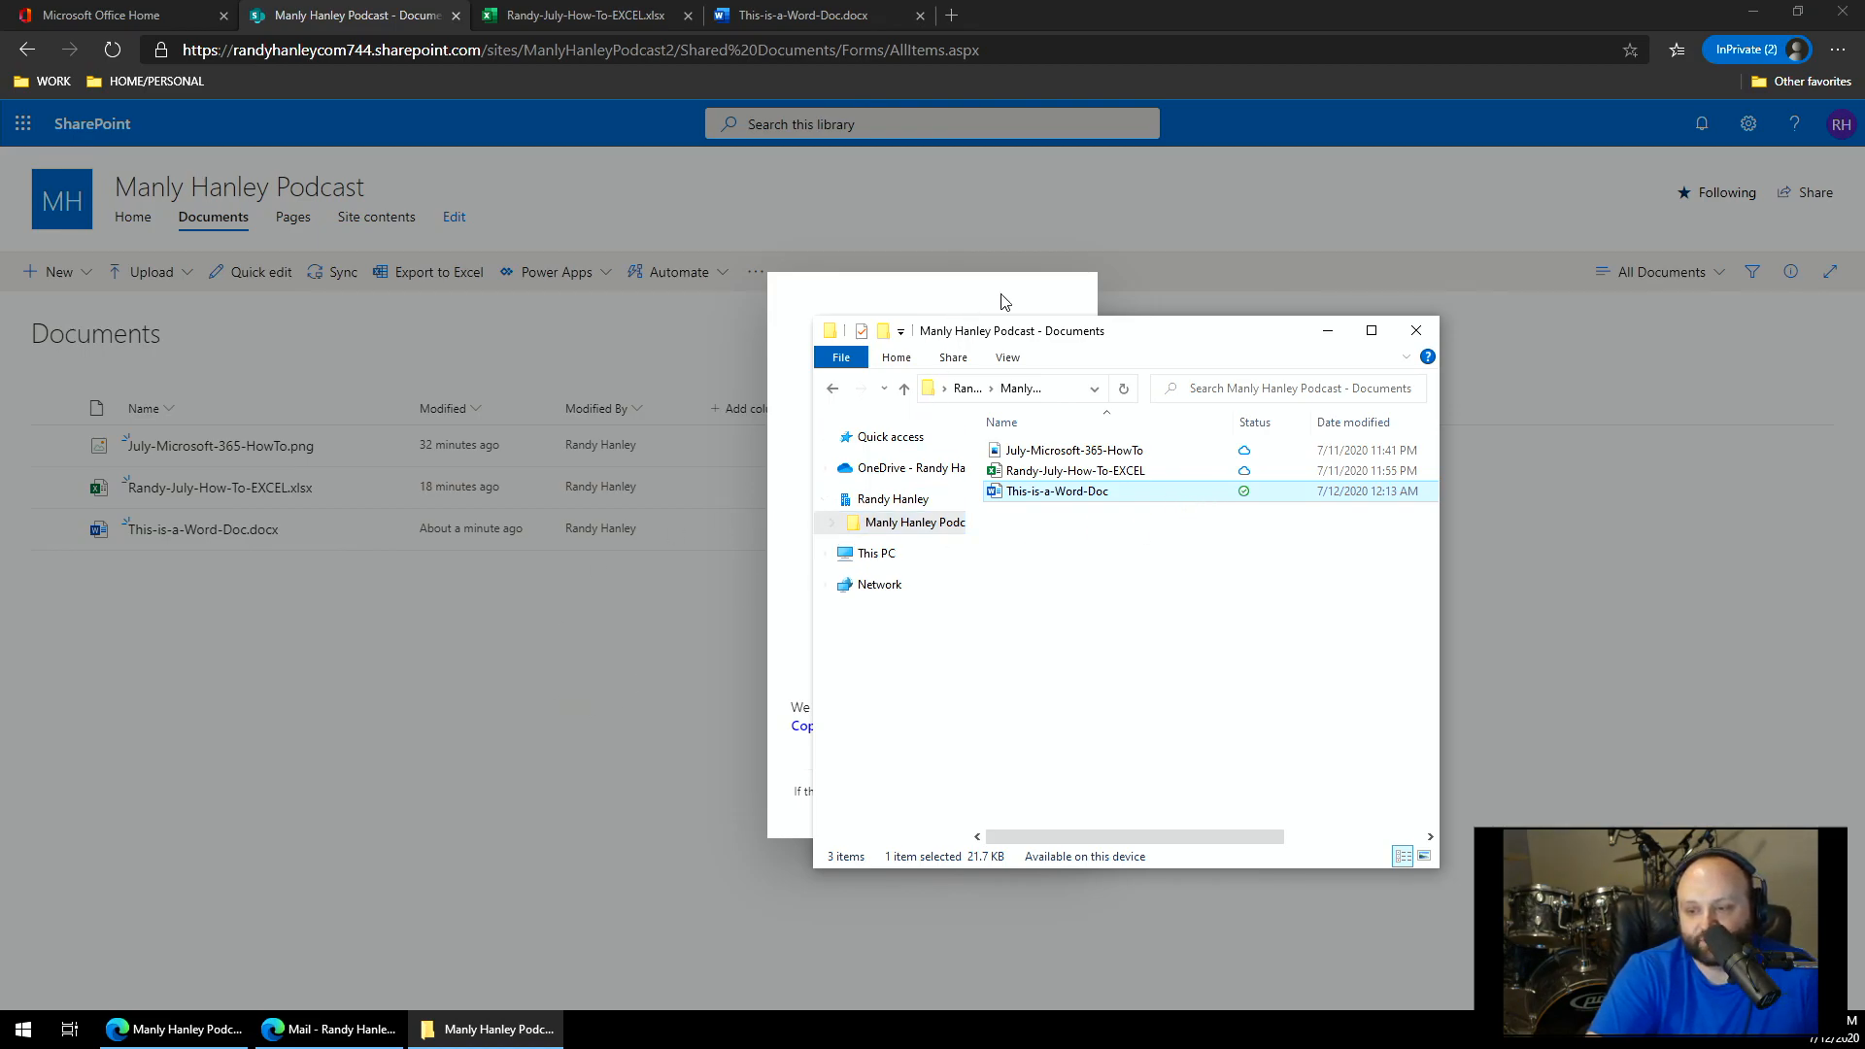
pyautogui.click(1248, 291)
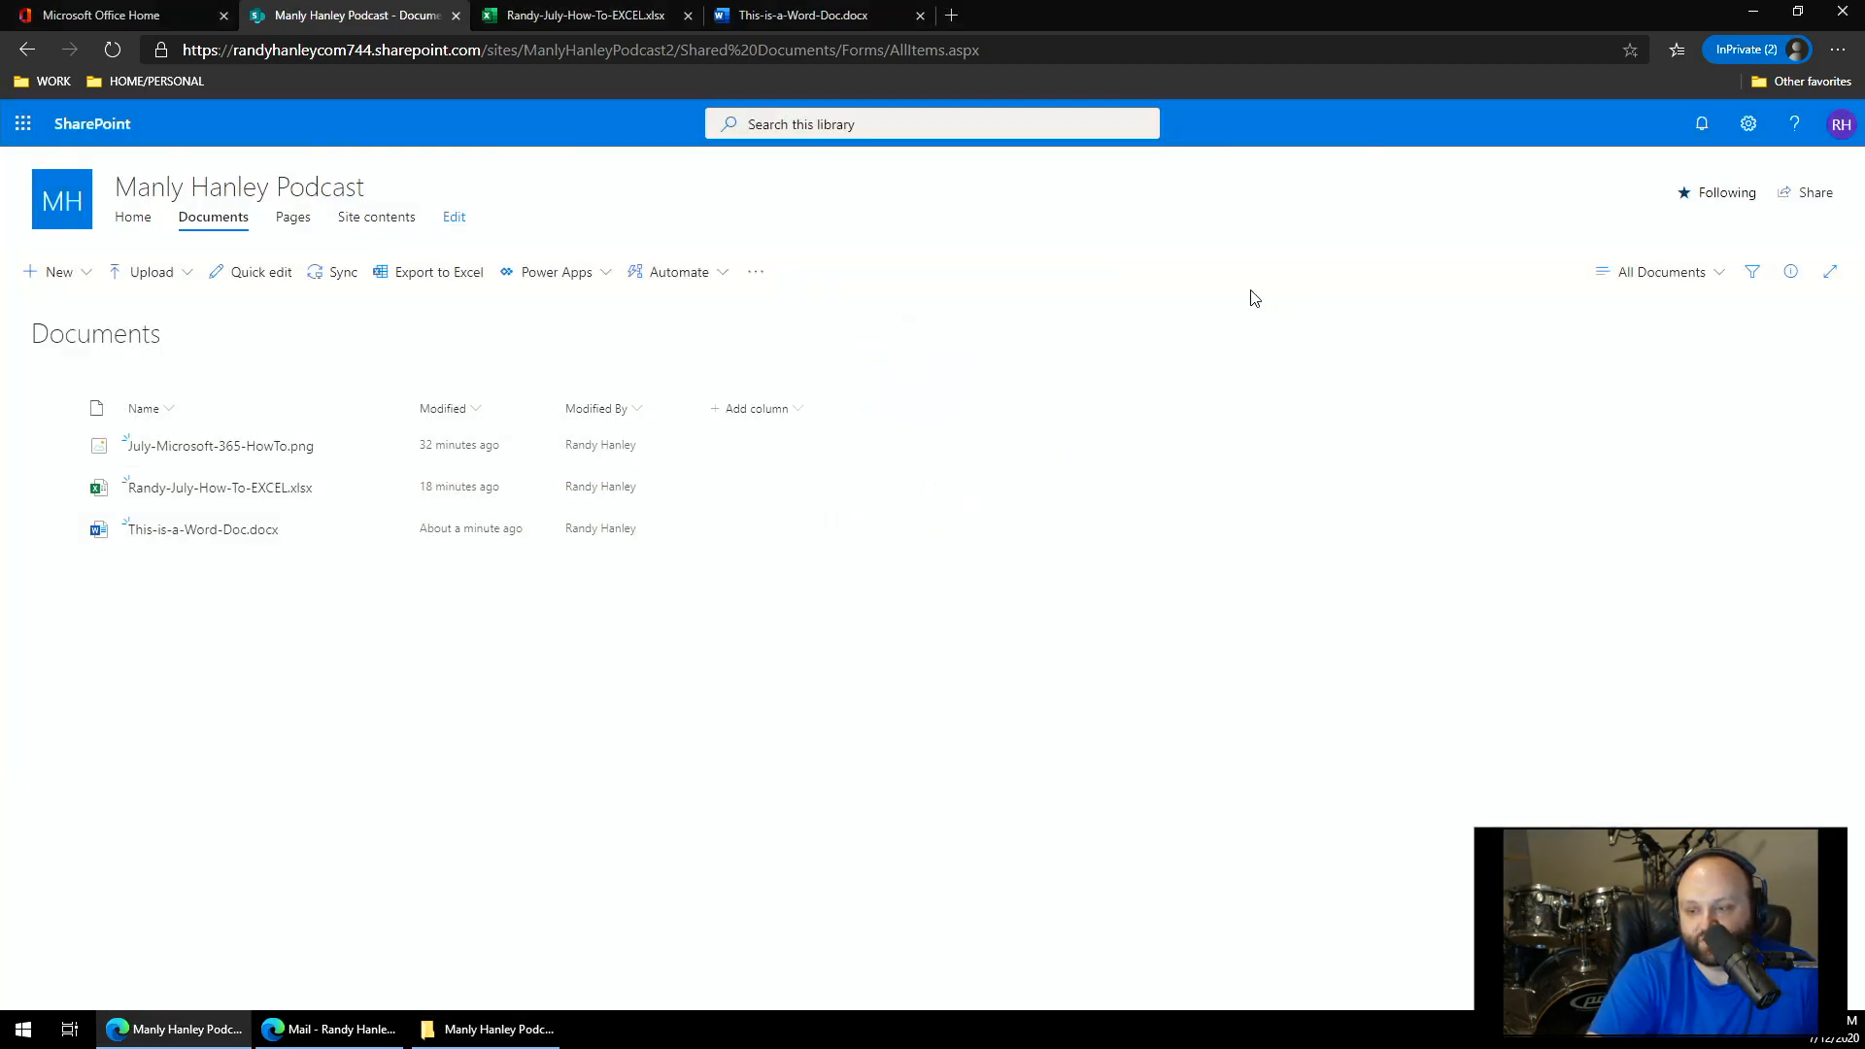
pyautogui.click(115, 53)
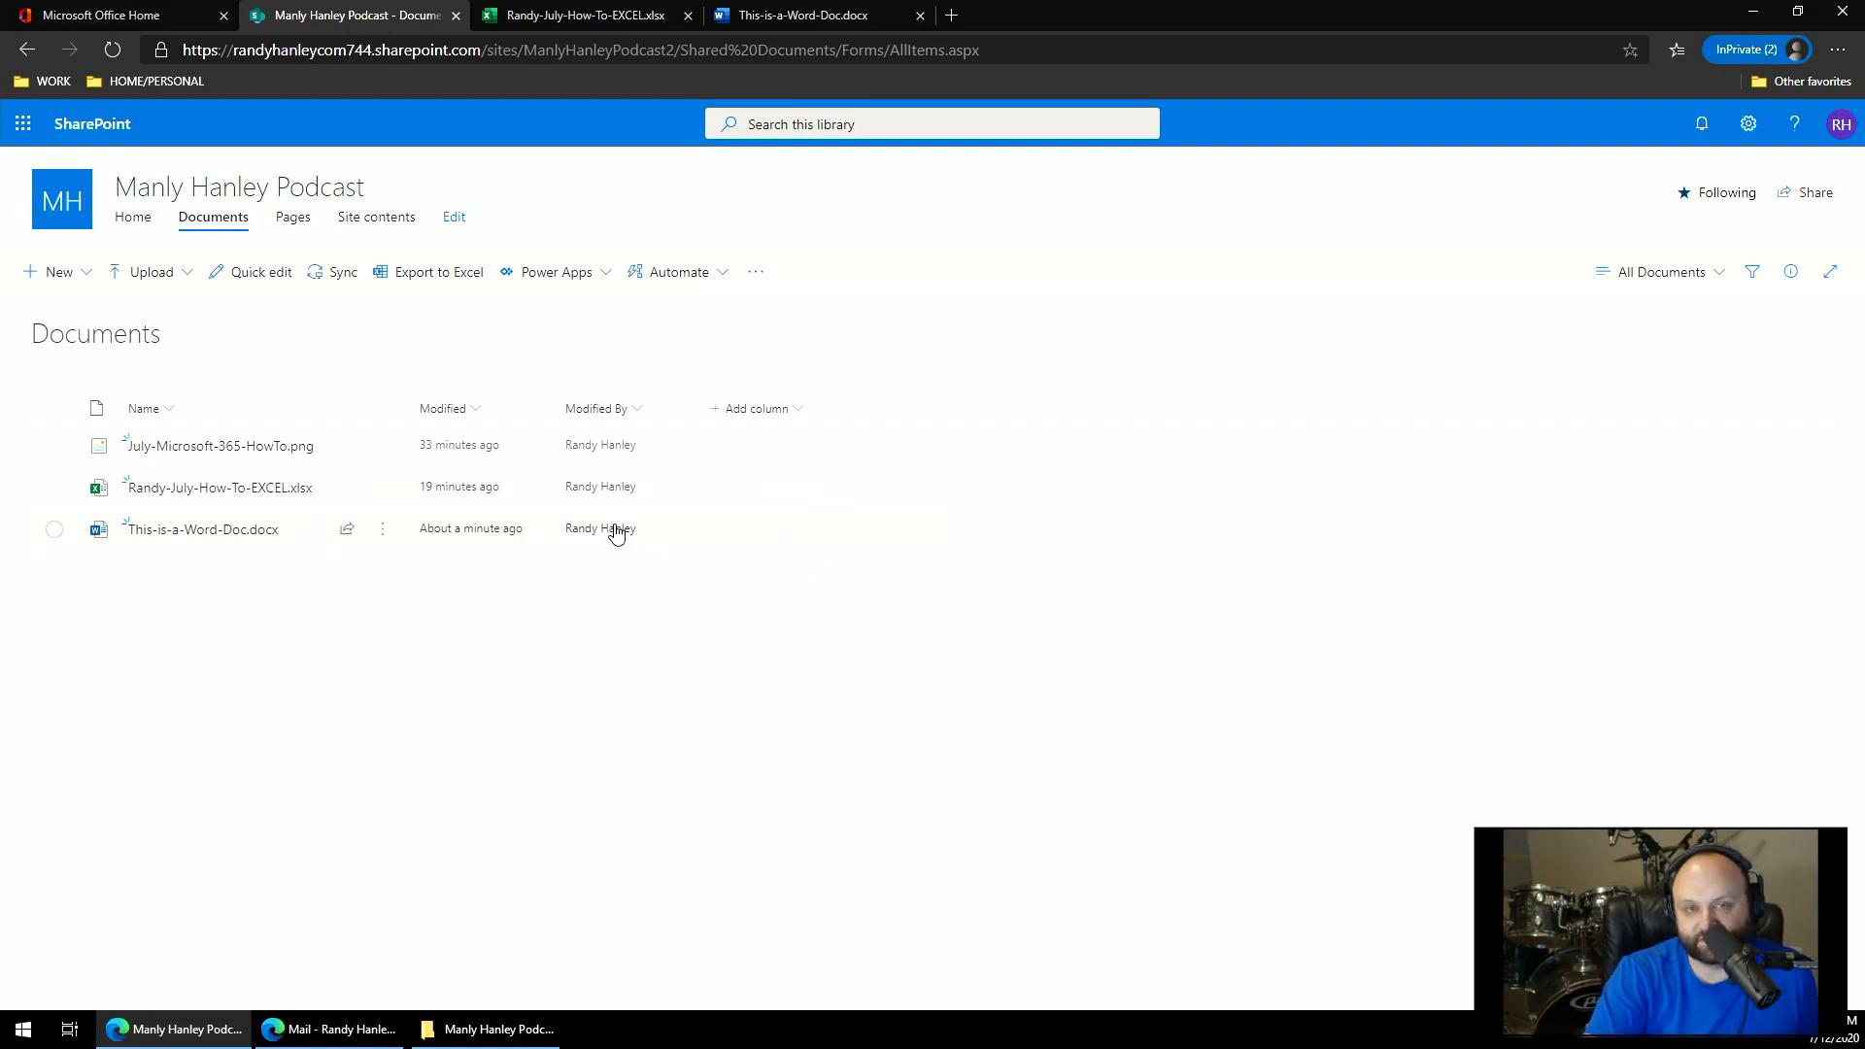
pyautogui.moveTo(615, 533)
pyautogui.click(221, 531)
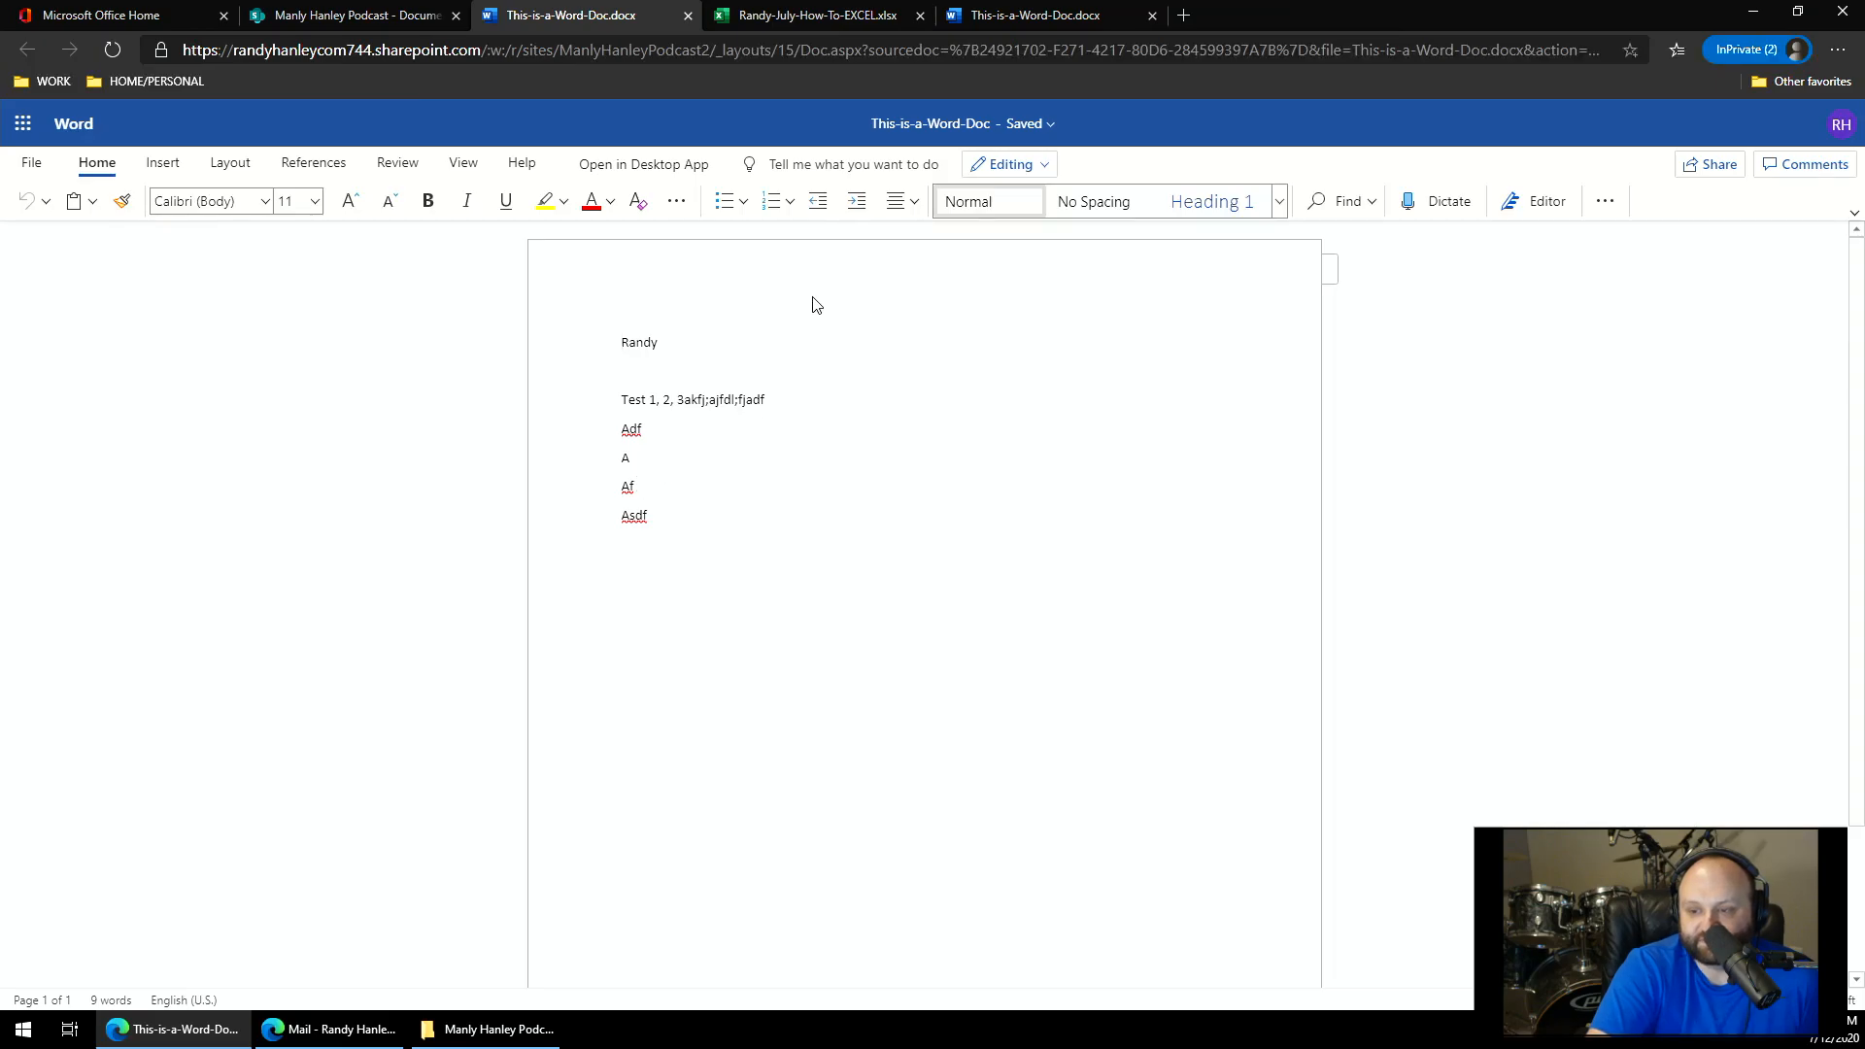
pyautogui.middleClick(633, 14)
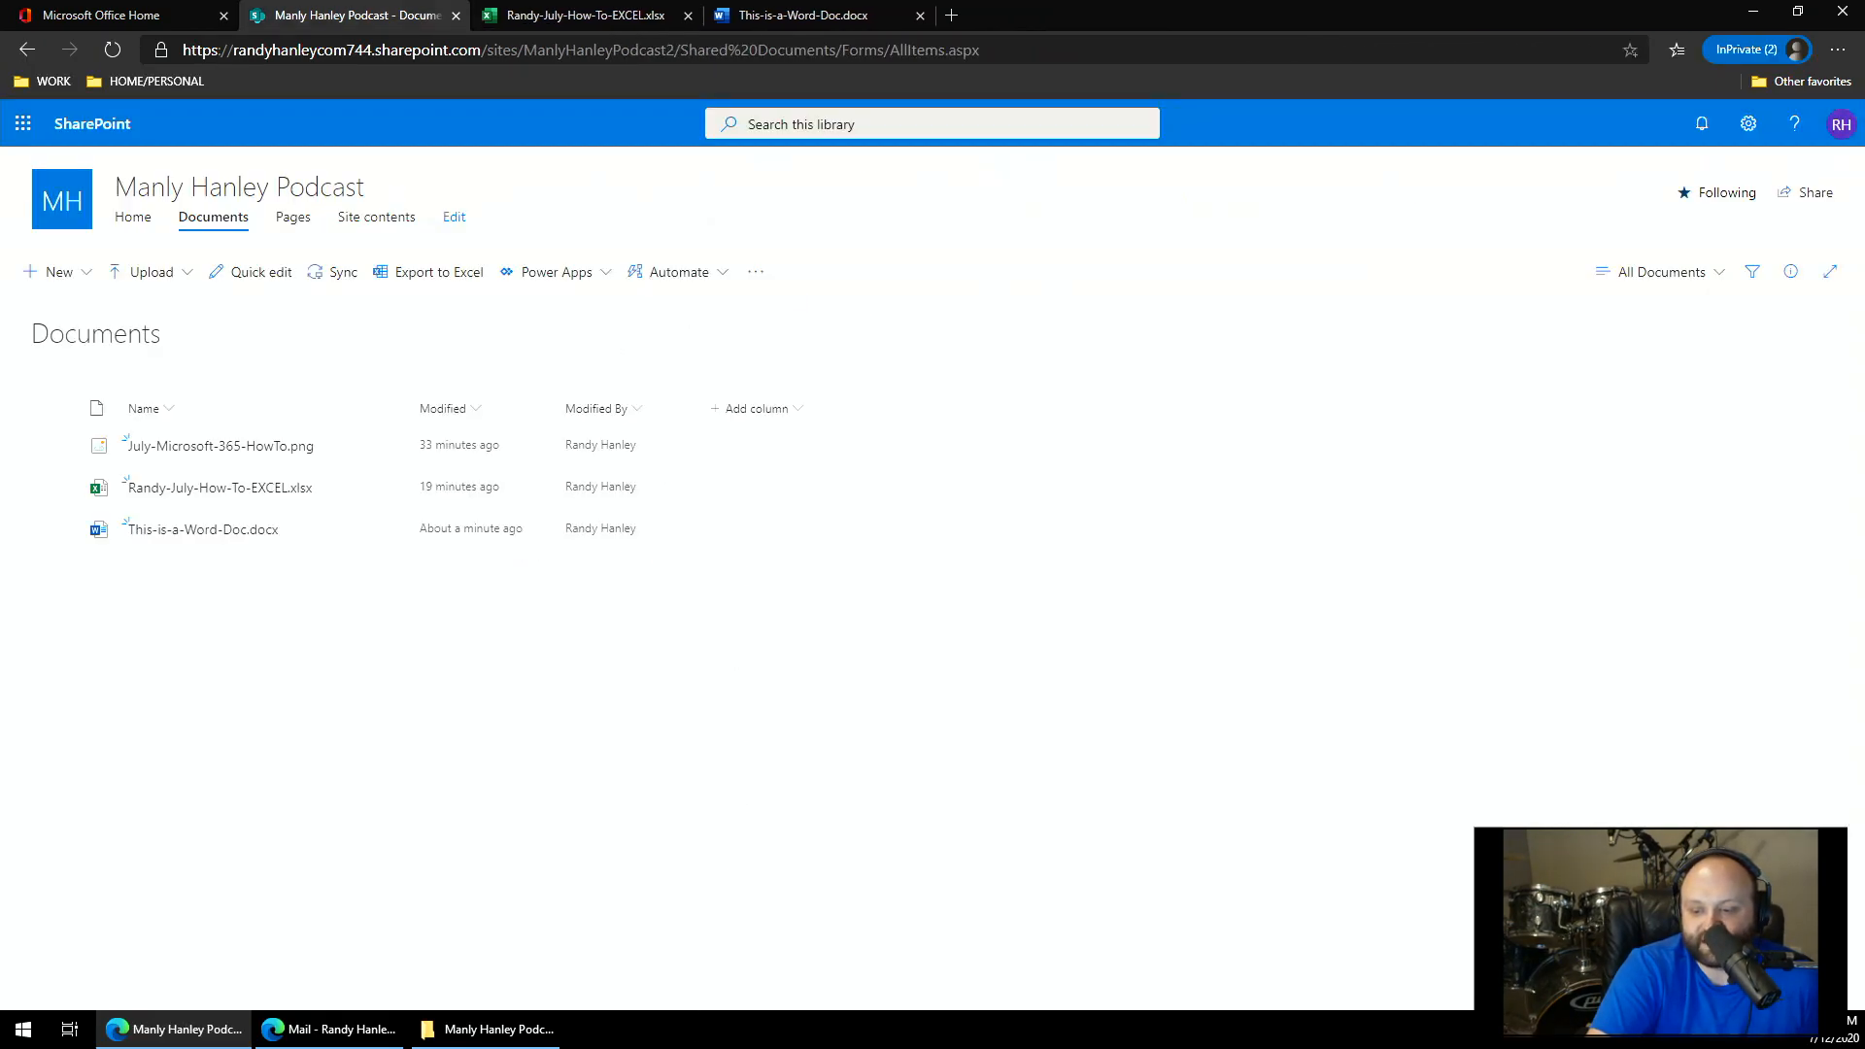
# - Create a new Microsoft Word document in the synced podcast Documents folder and name it Sunday-whatever
pyautogui.click(496, 1029)
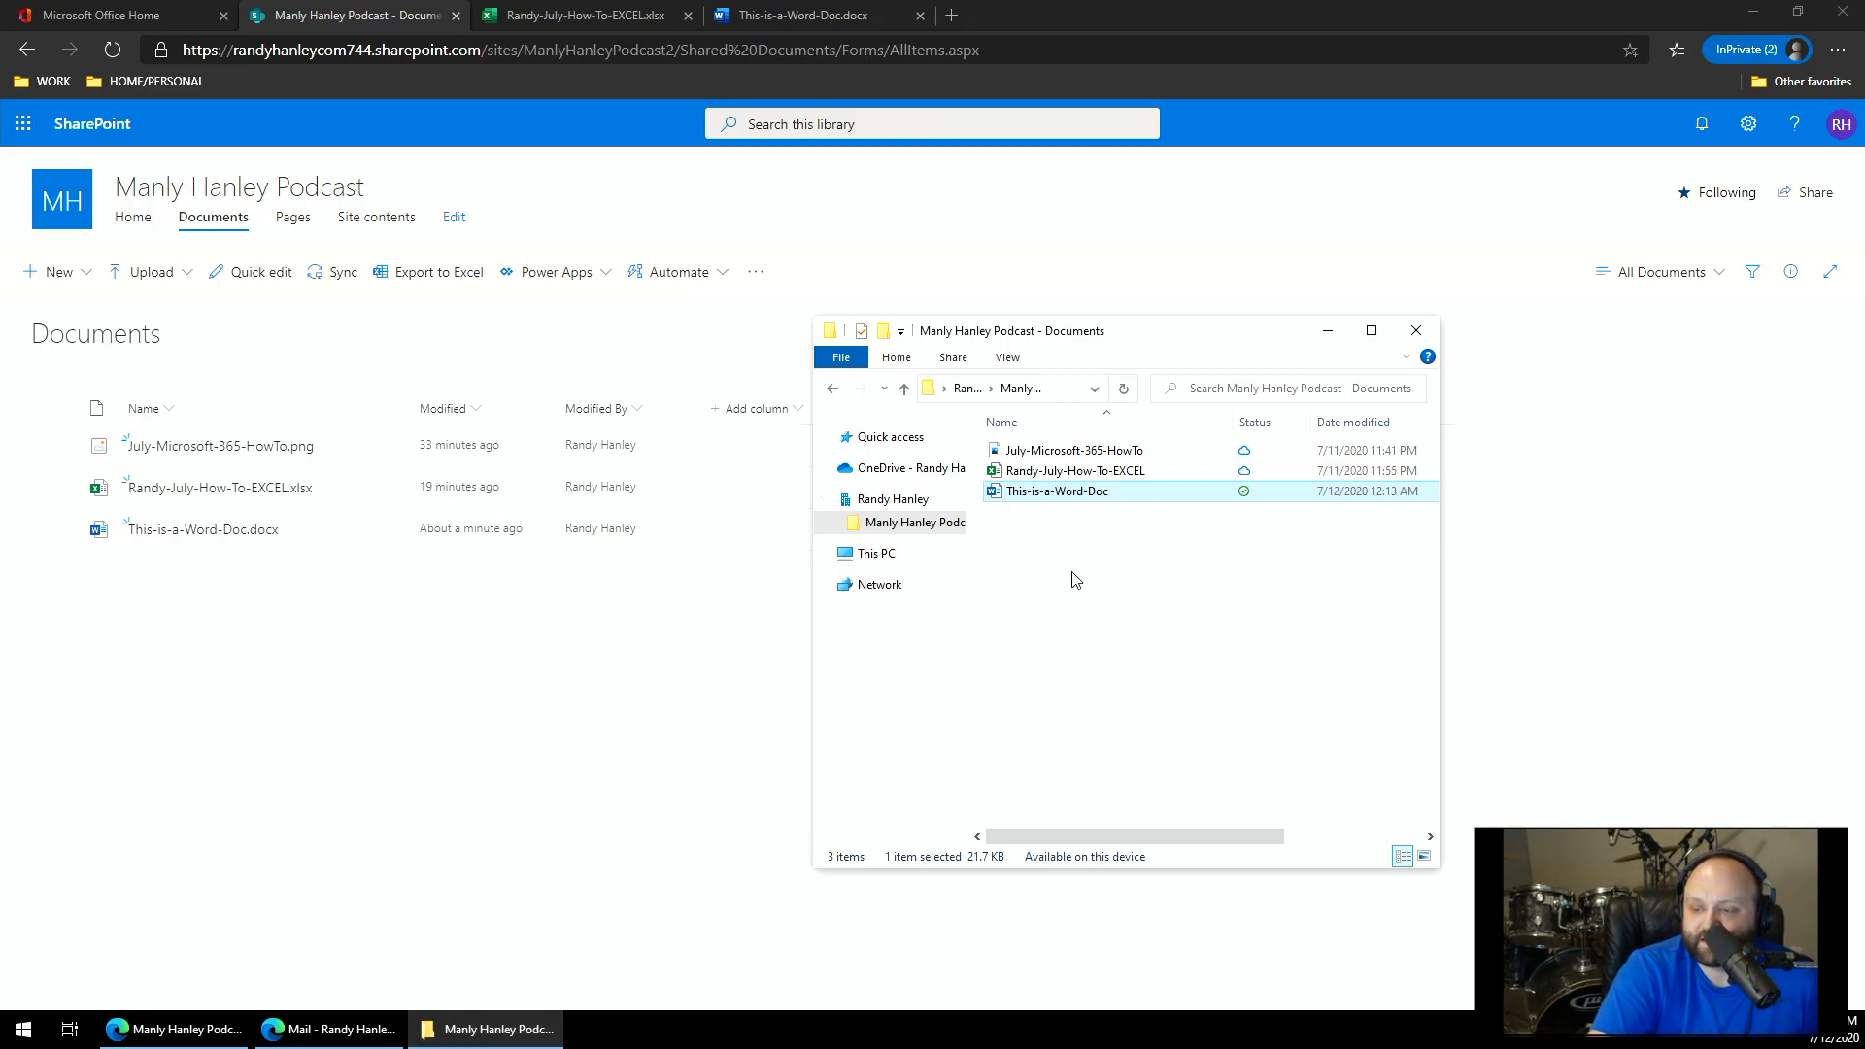
pyautogui.rightClick(1075, 539)
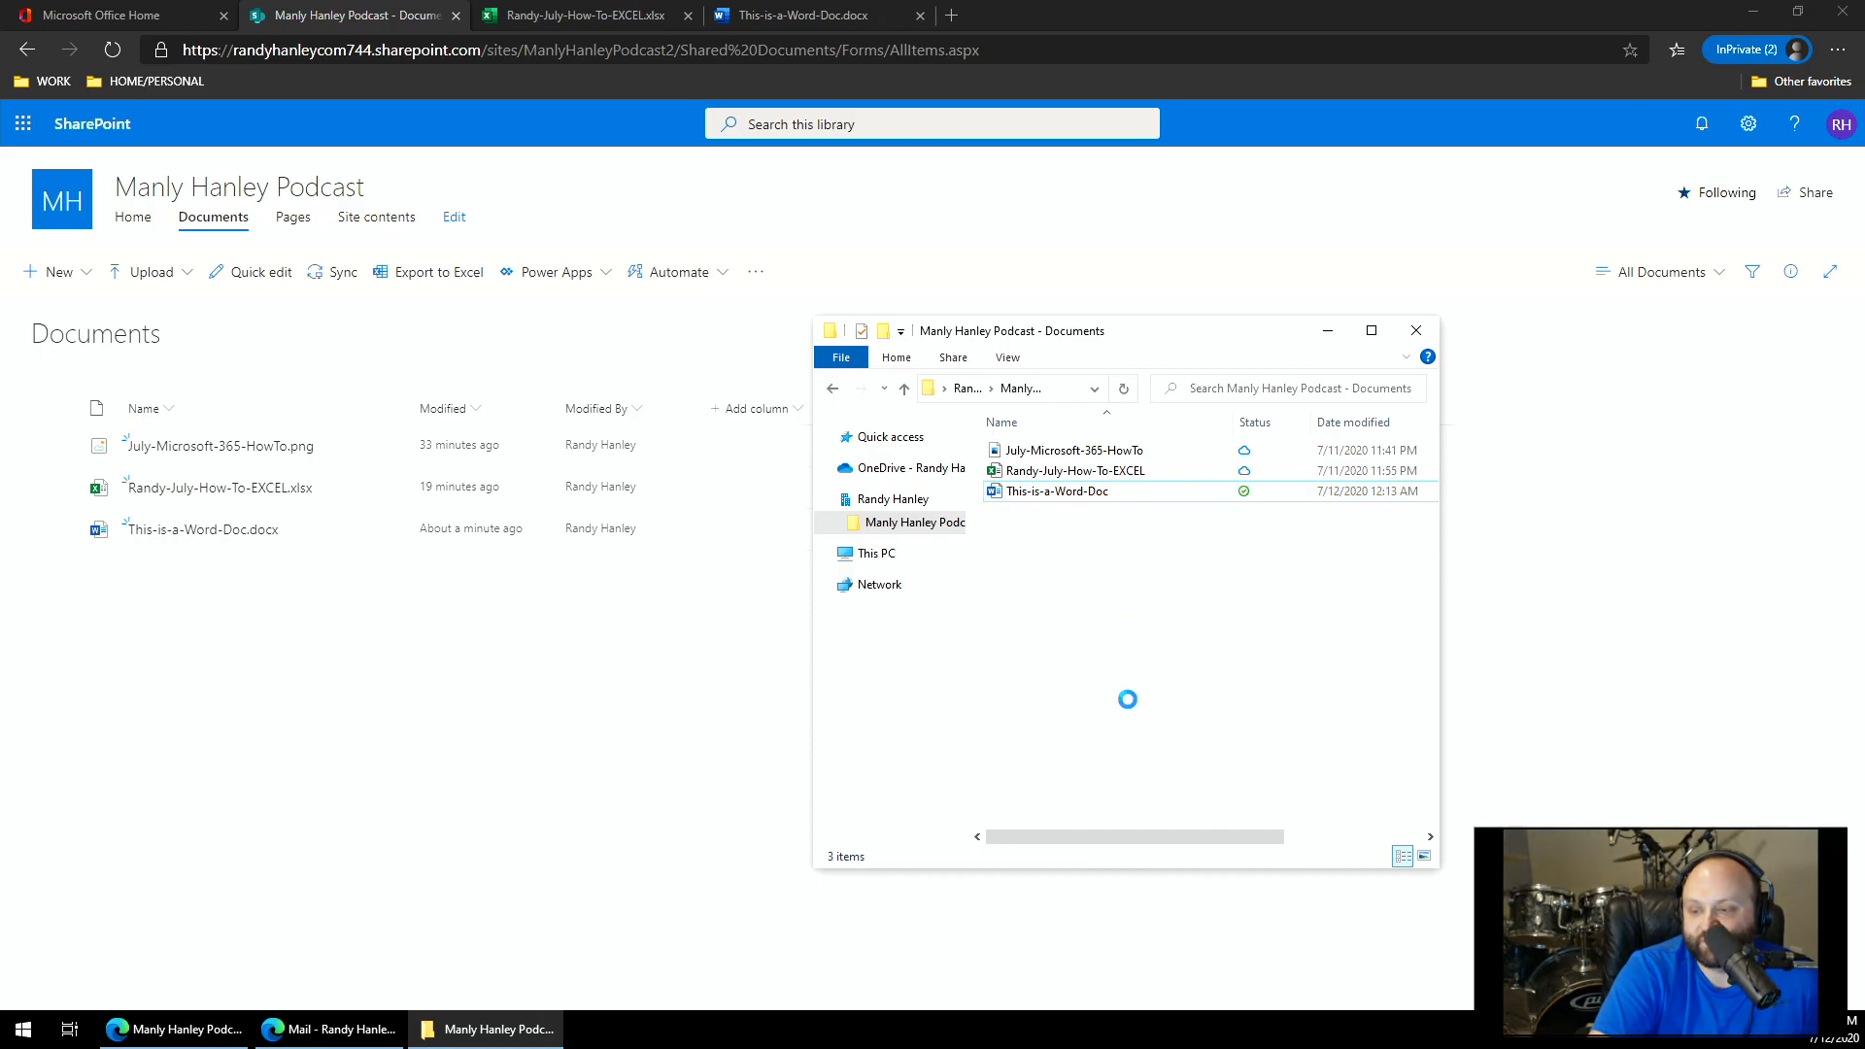
pyautogui.click(1035, 573)
pyautogui.rightClick(1074, 574)
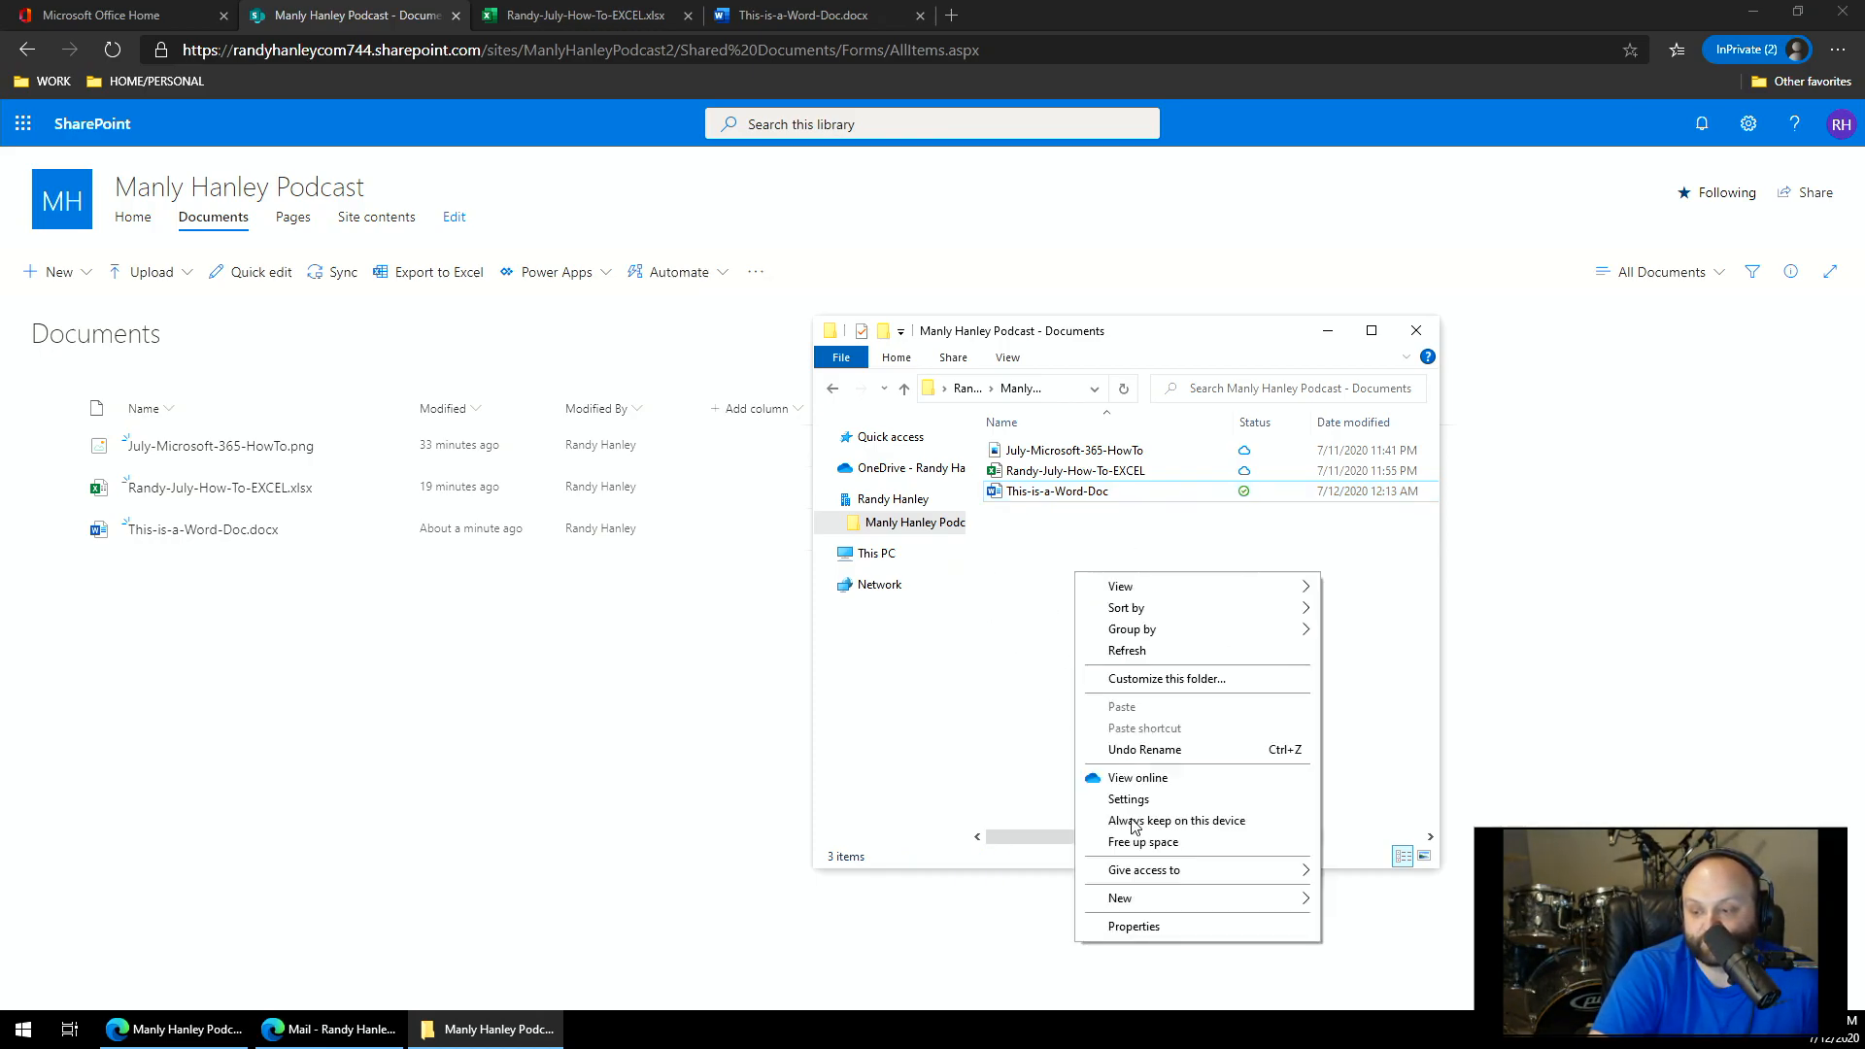
pyautogui.moveTo(1133, 899)
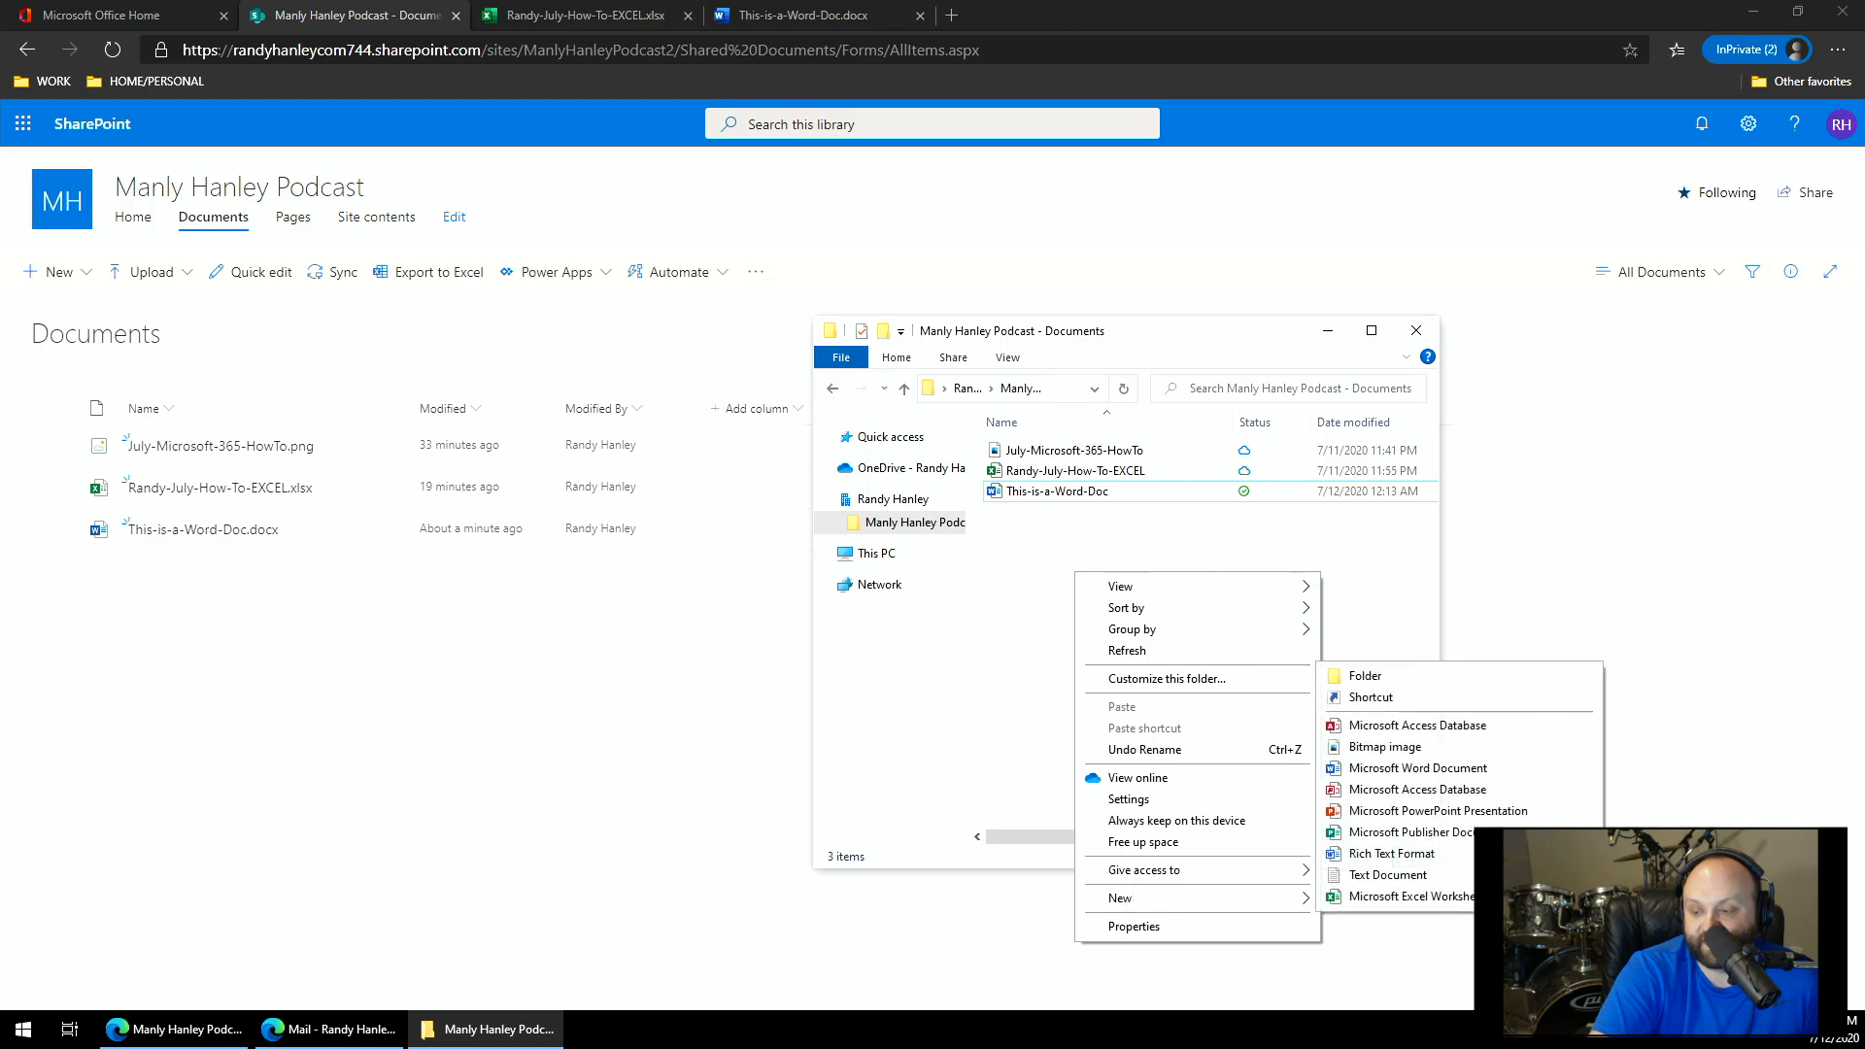
pyautogui.click(1457, 770)
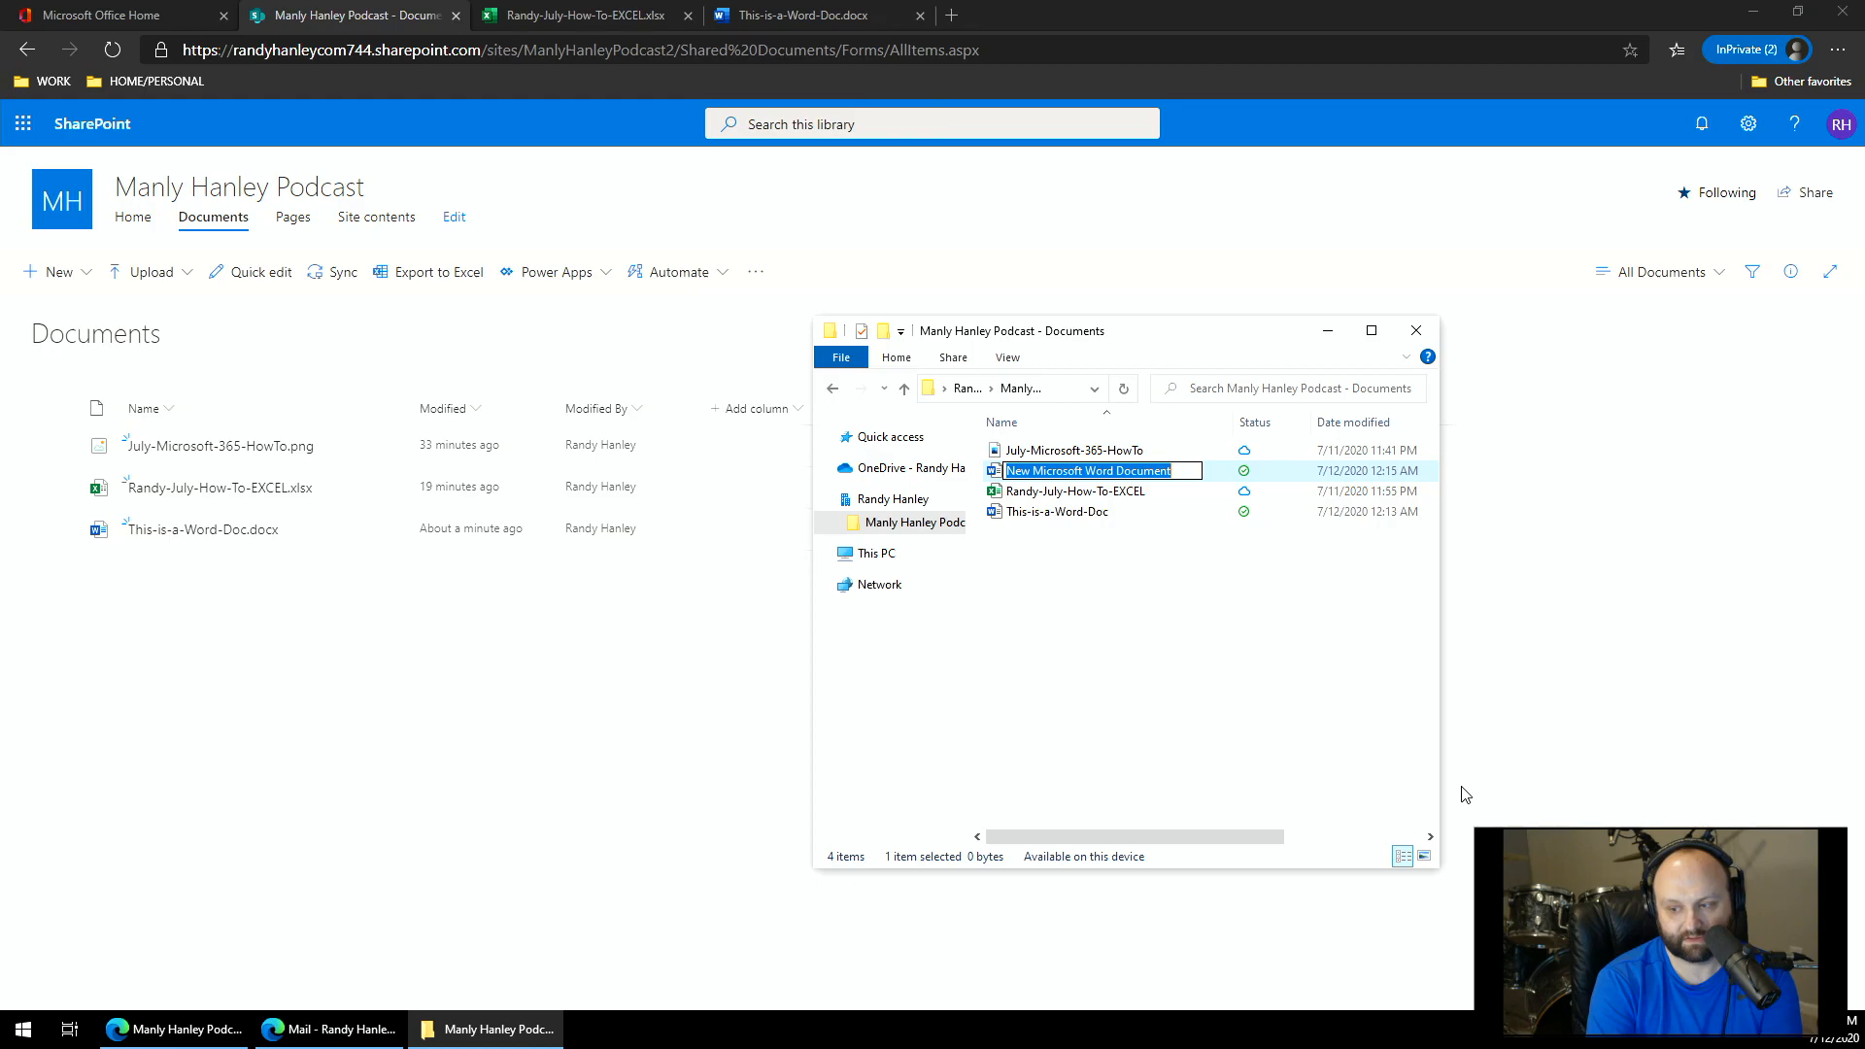
pyautogui.write('Sunday')
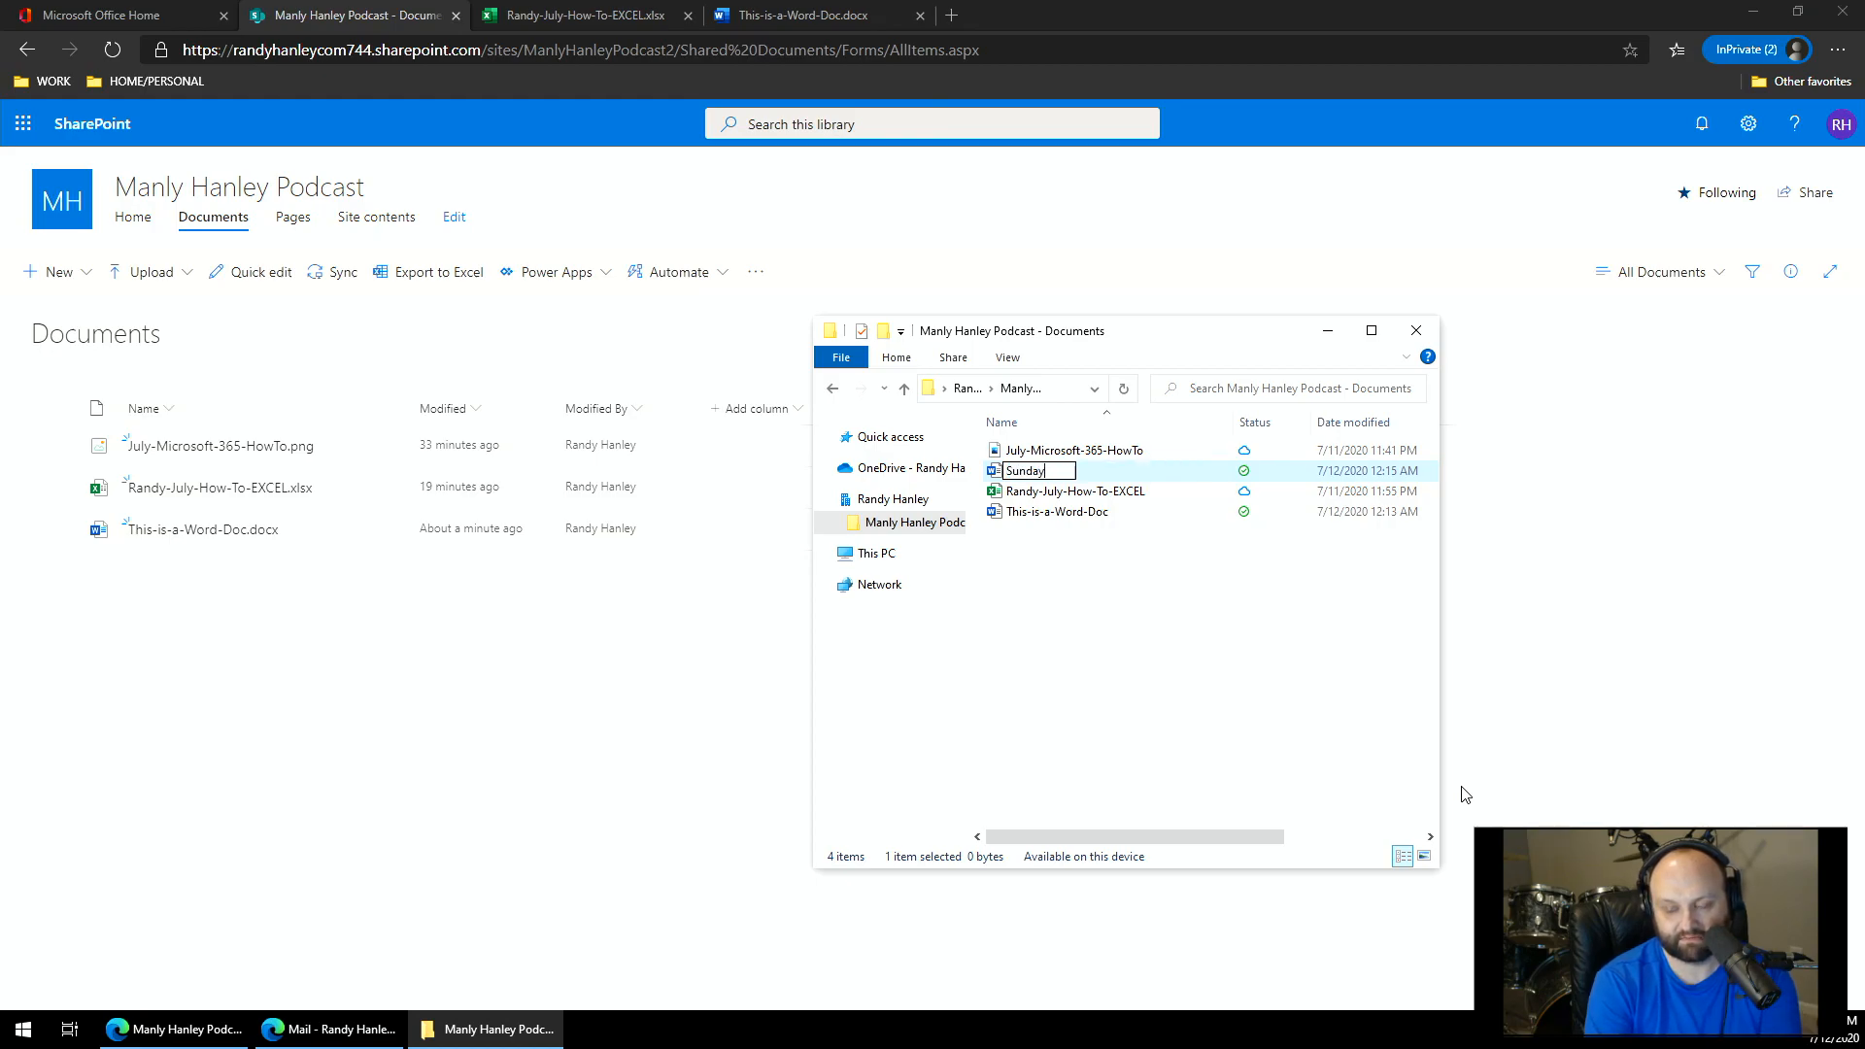
pyautogui.write('-whatever')
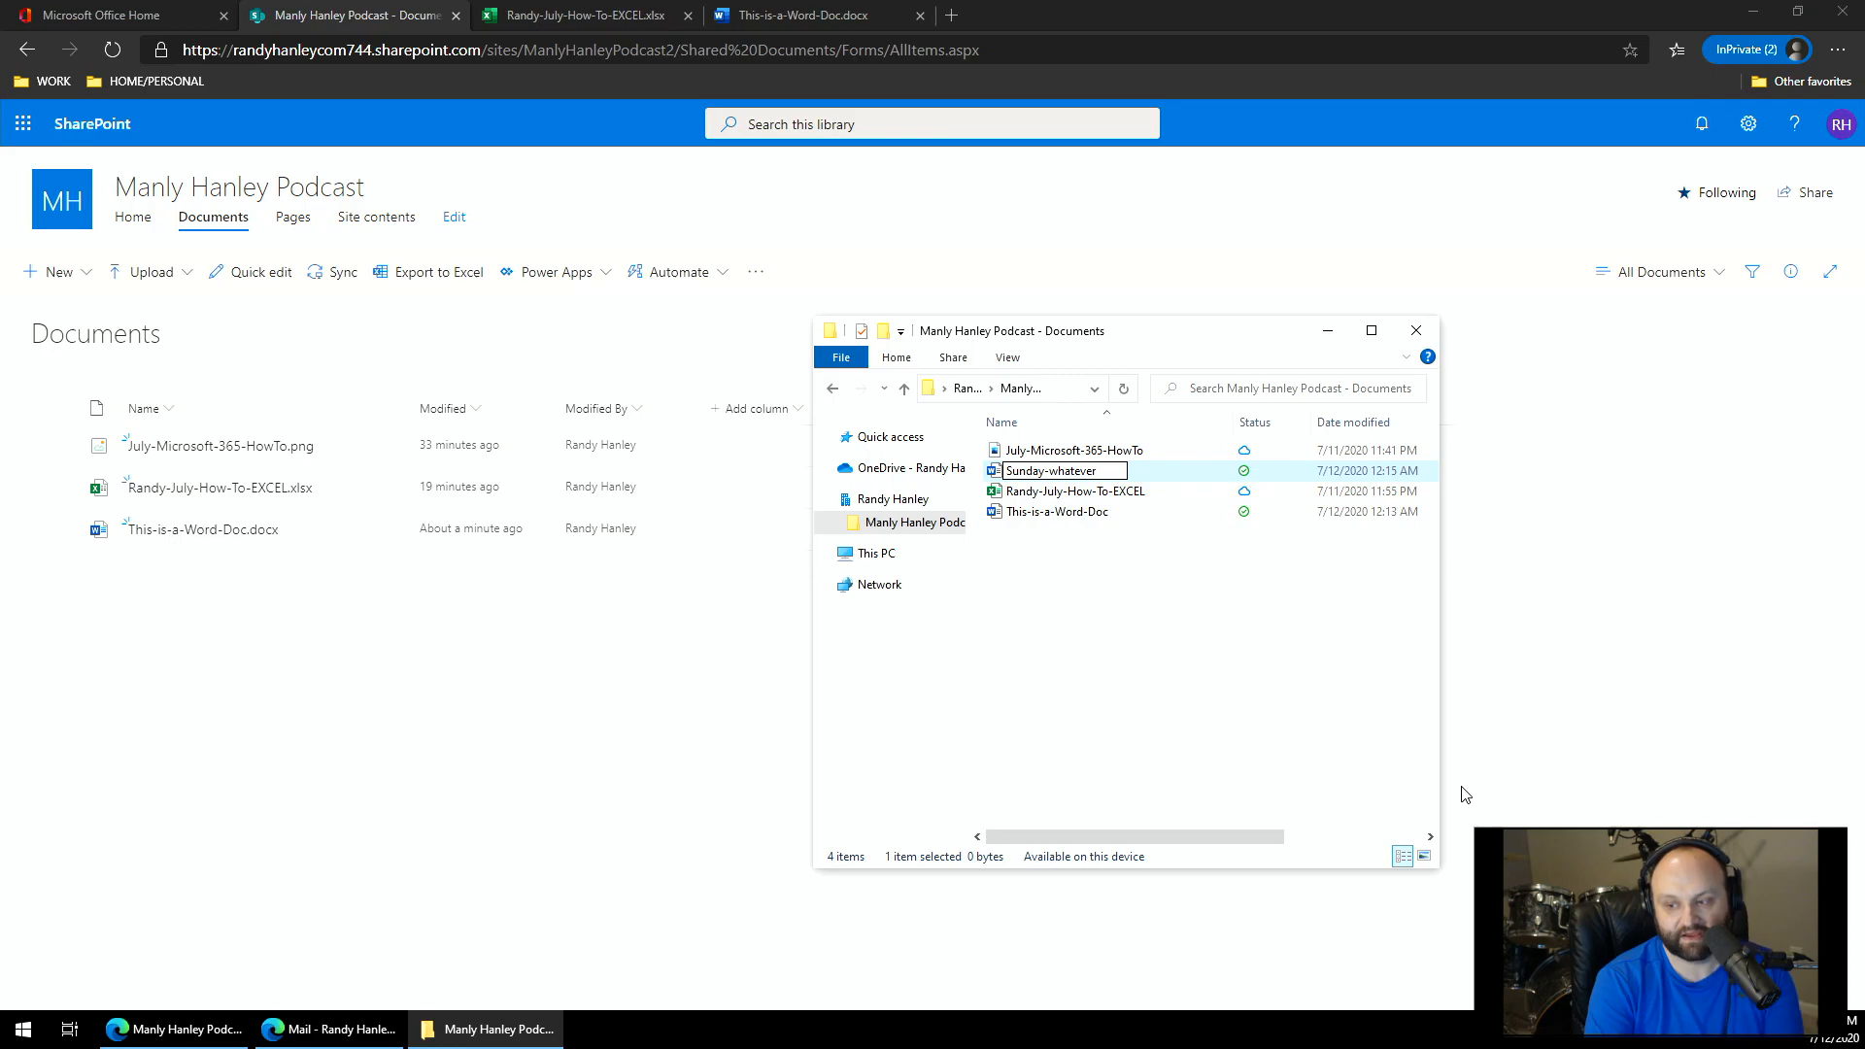
pyautogui.press('Return')
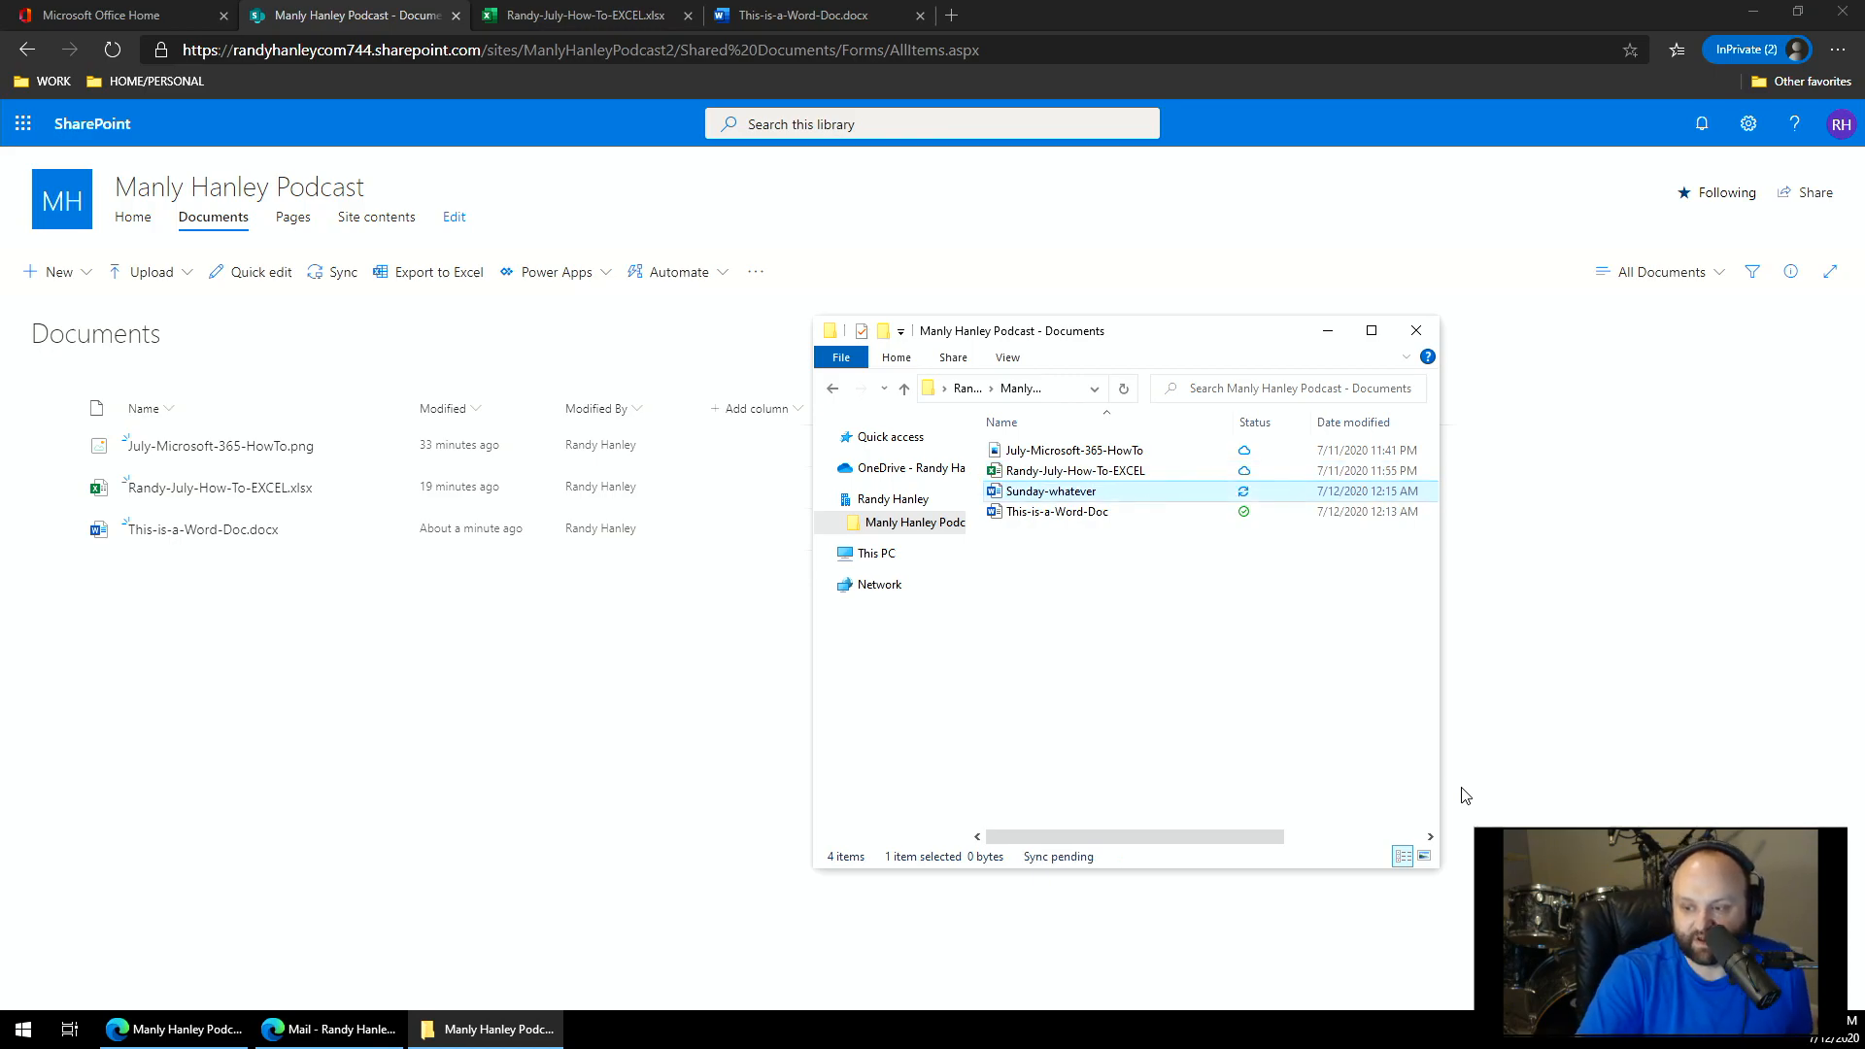
# - Open Sunday-whatever in desktop Word, enter the text "This is a document." and close it
pyautogui.doubleClick(1070, 492)
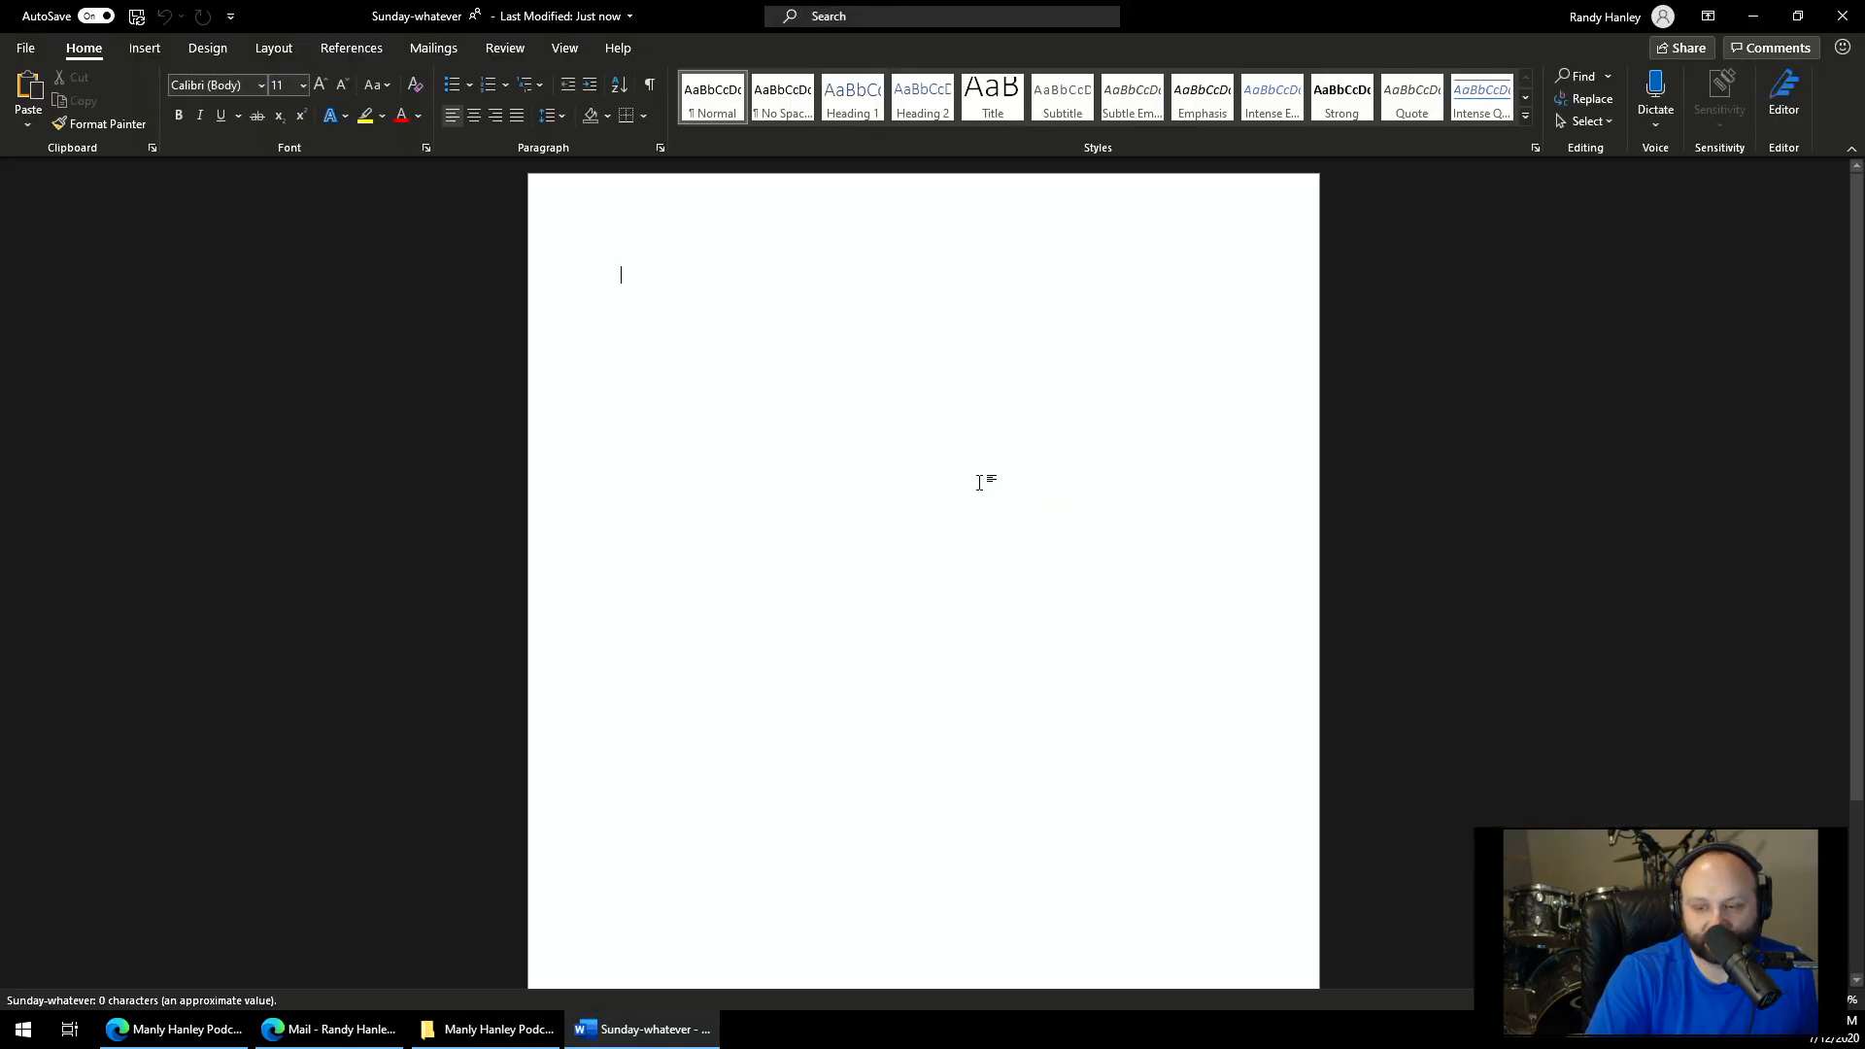
pyautogui.write('This is a p')
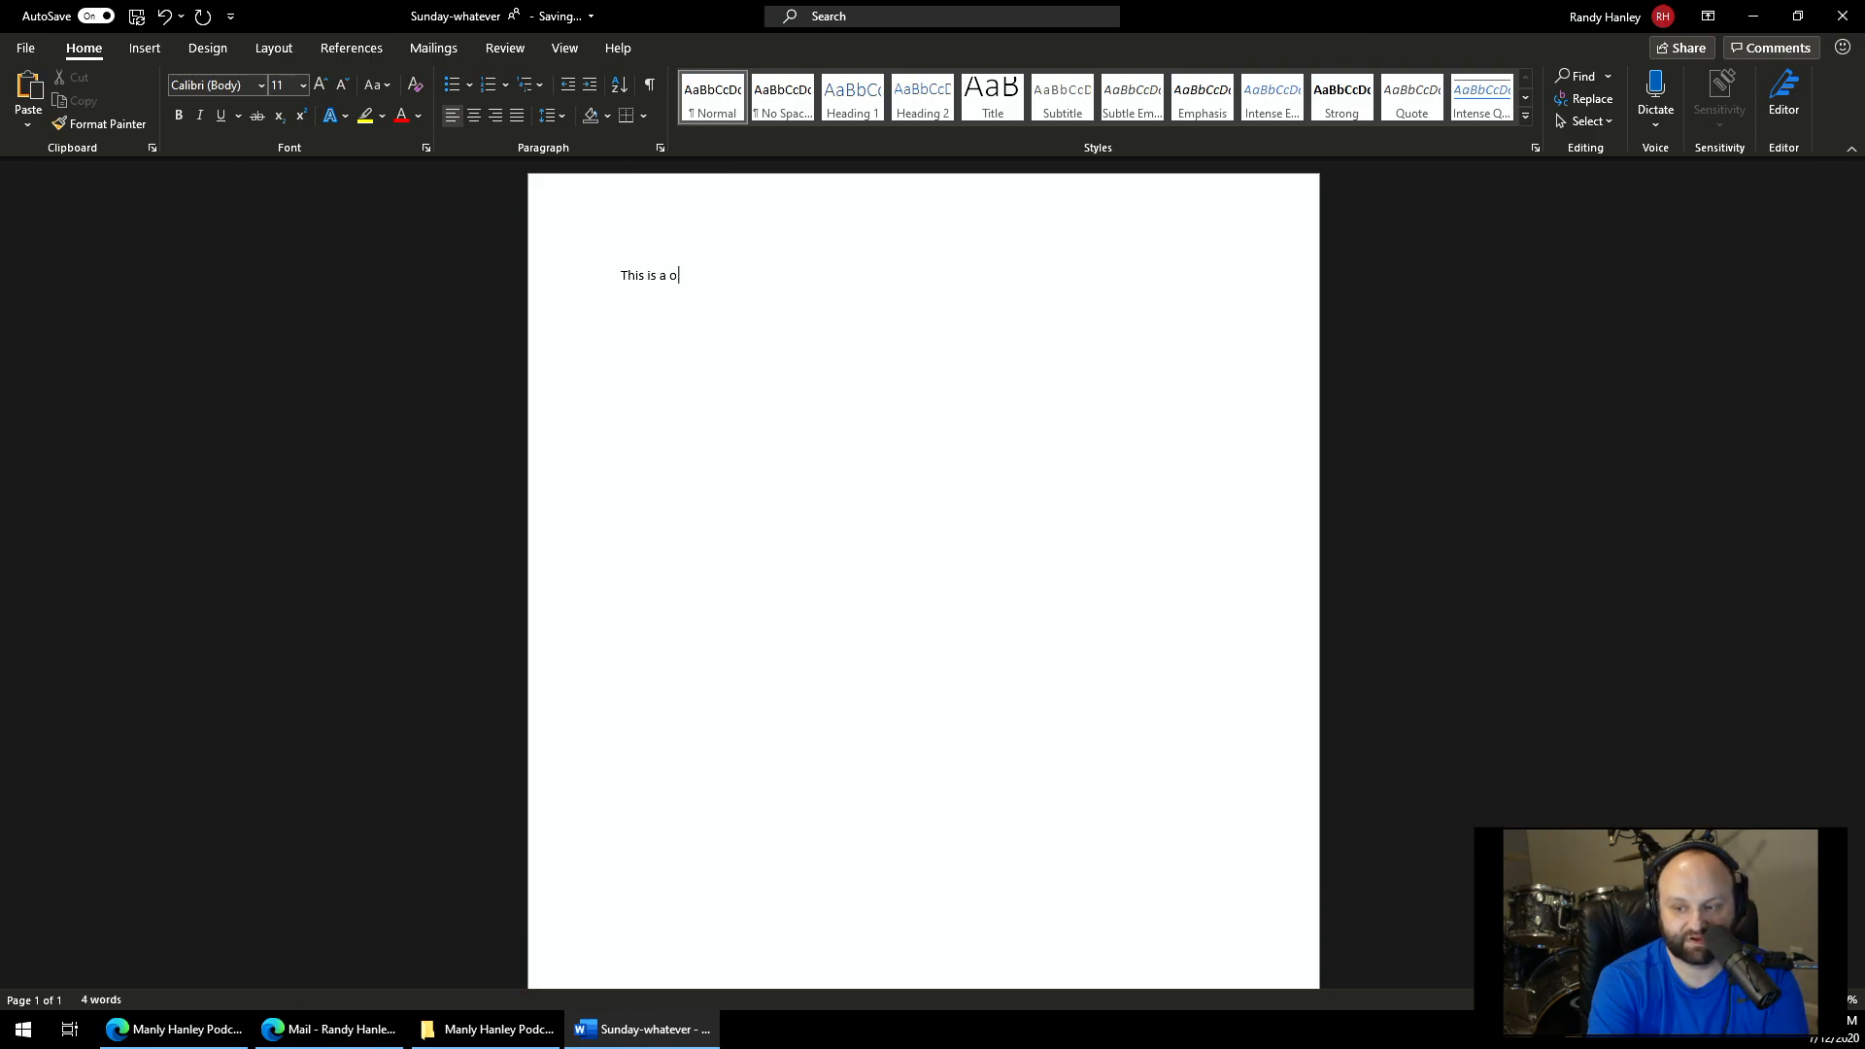
pyautogui.write('ocument.')
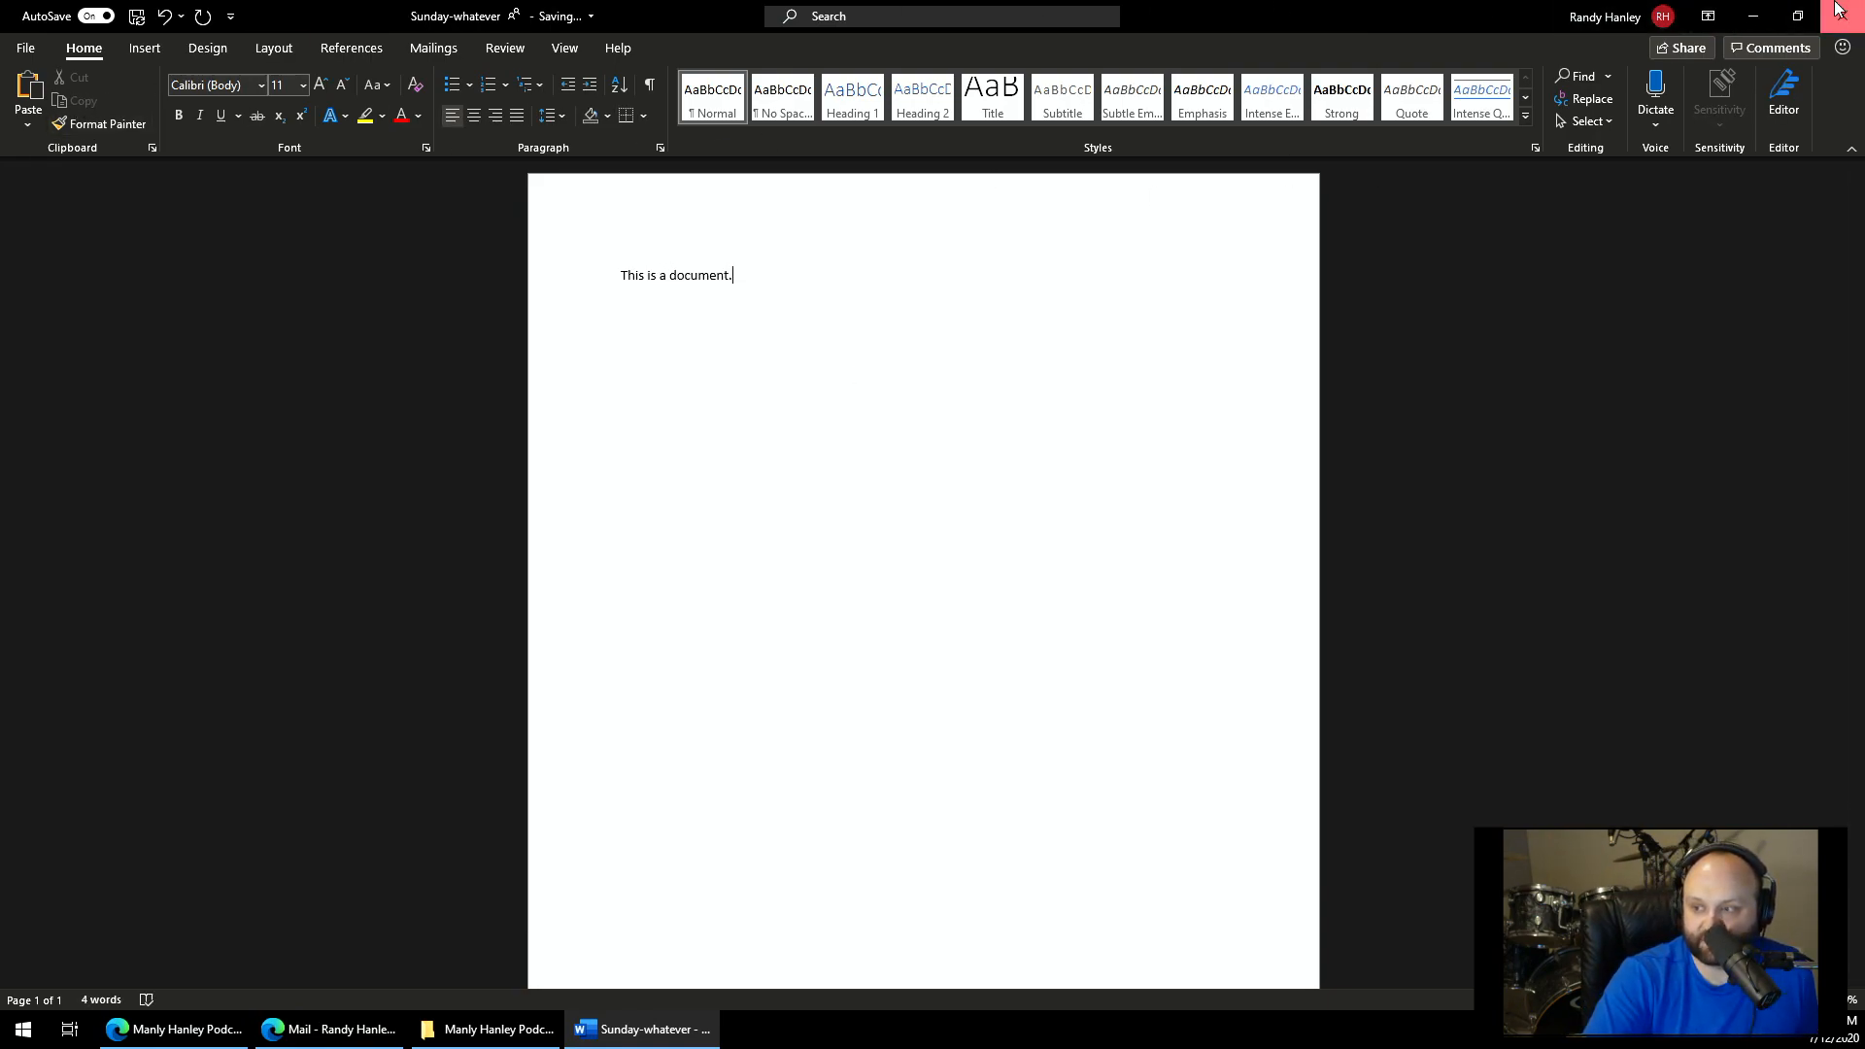
pyautogui.click(1843, 16)
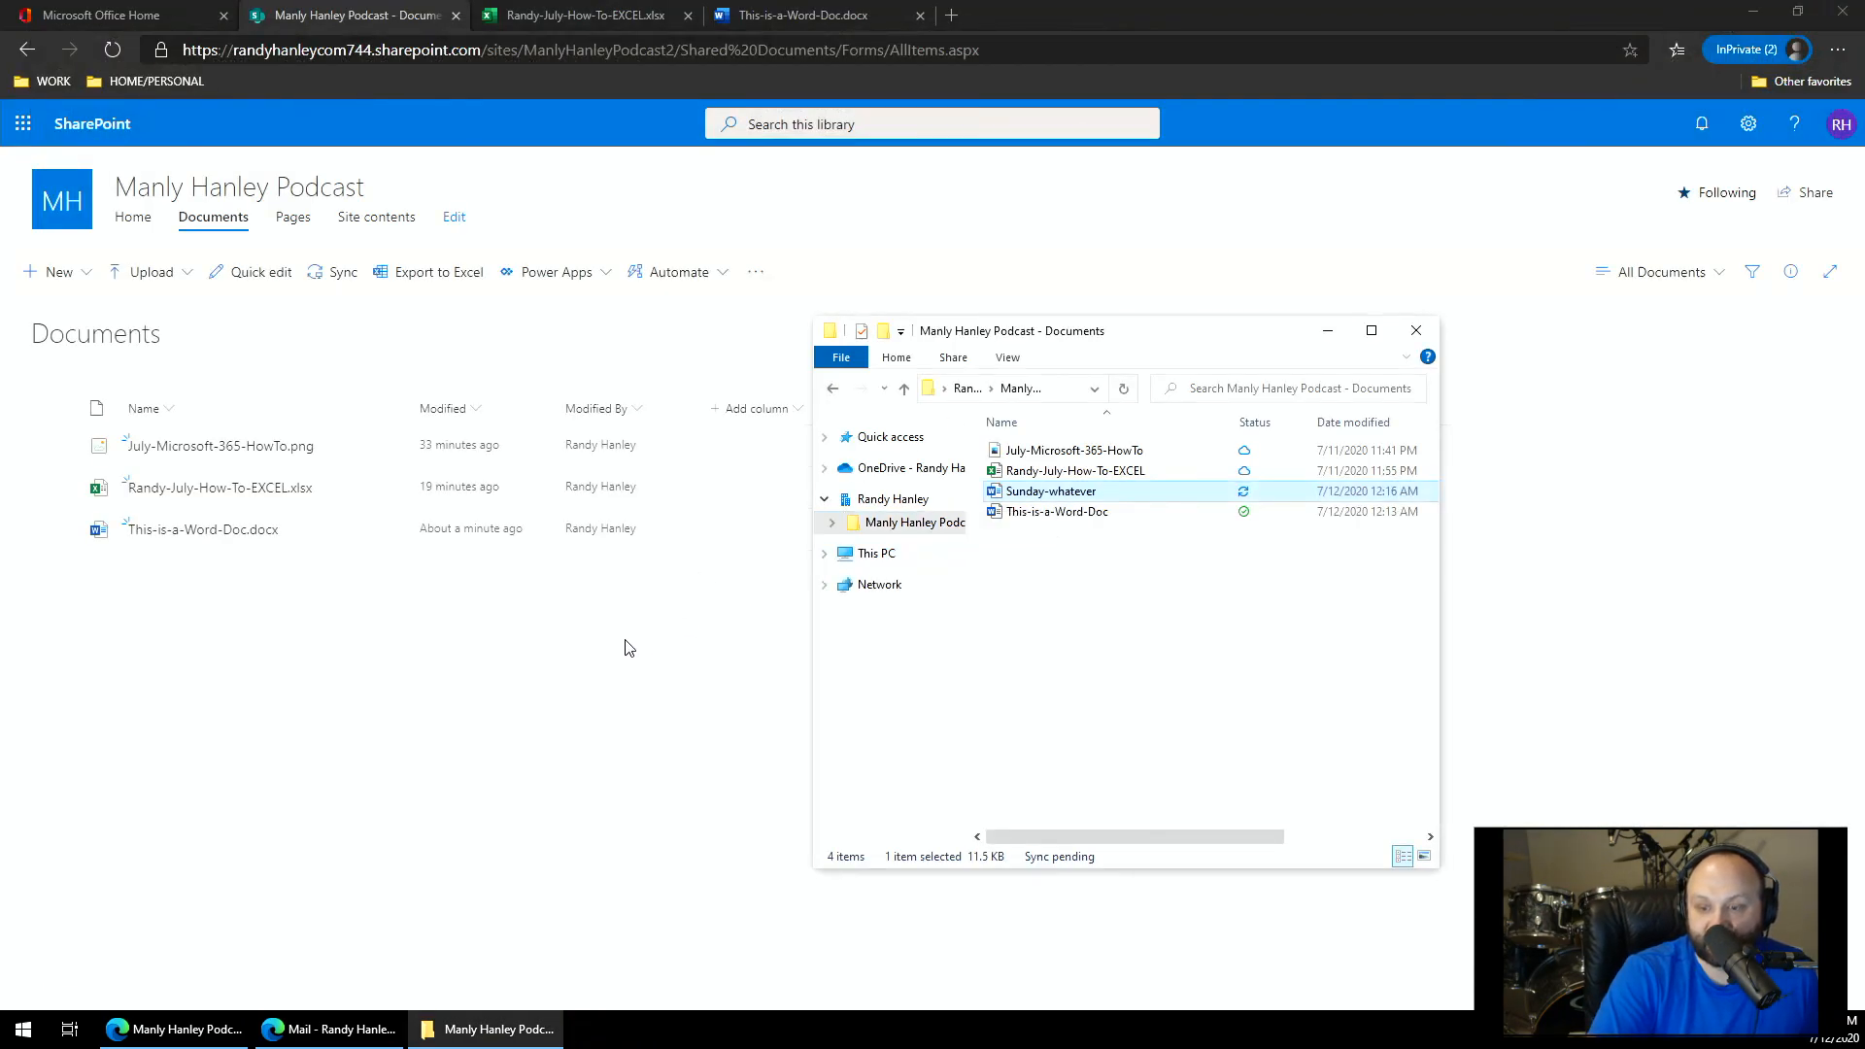
# - Refresh the SharePoint document library, view Sunday-whatever.docx in the browser to check its text, and close its tab
pyautogui.click(562, 666)
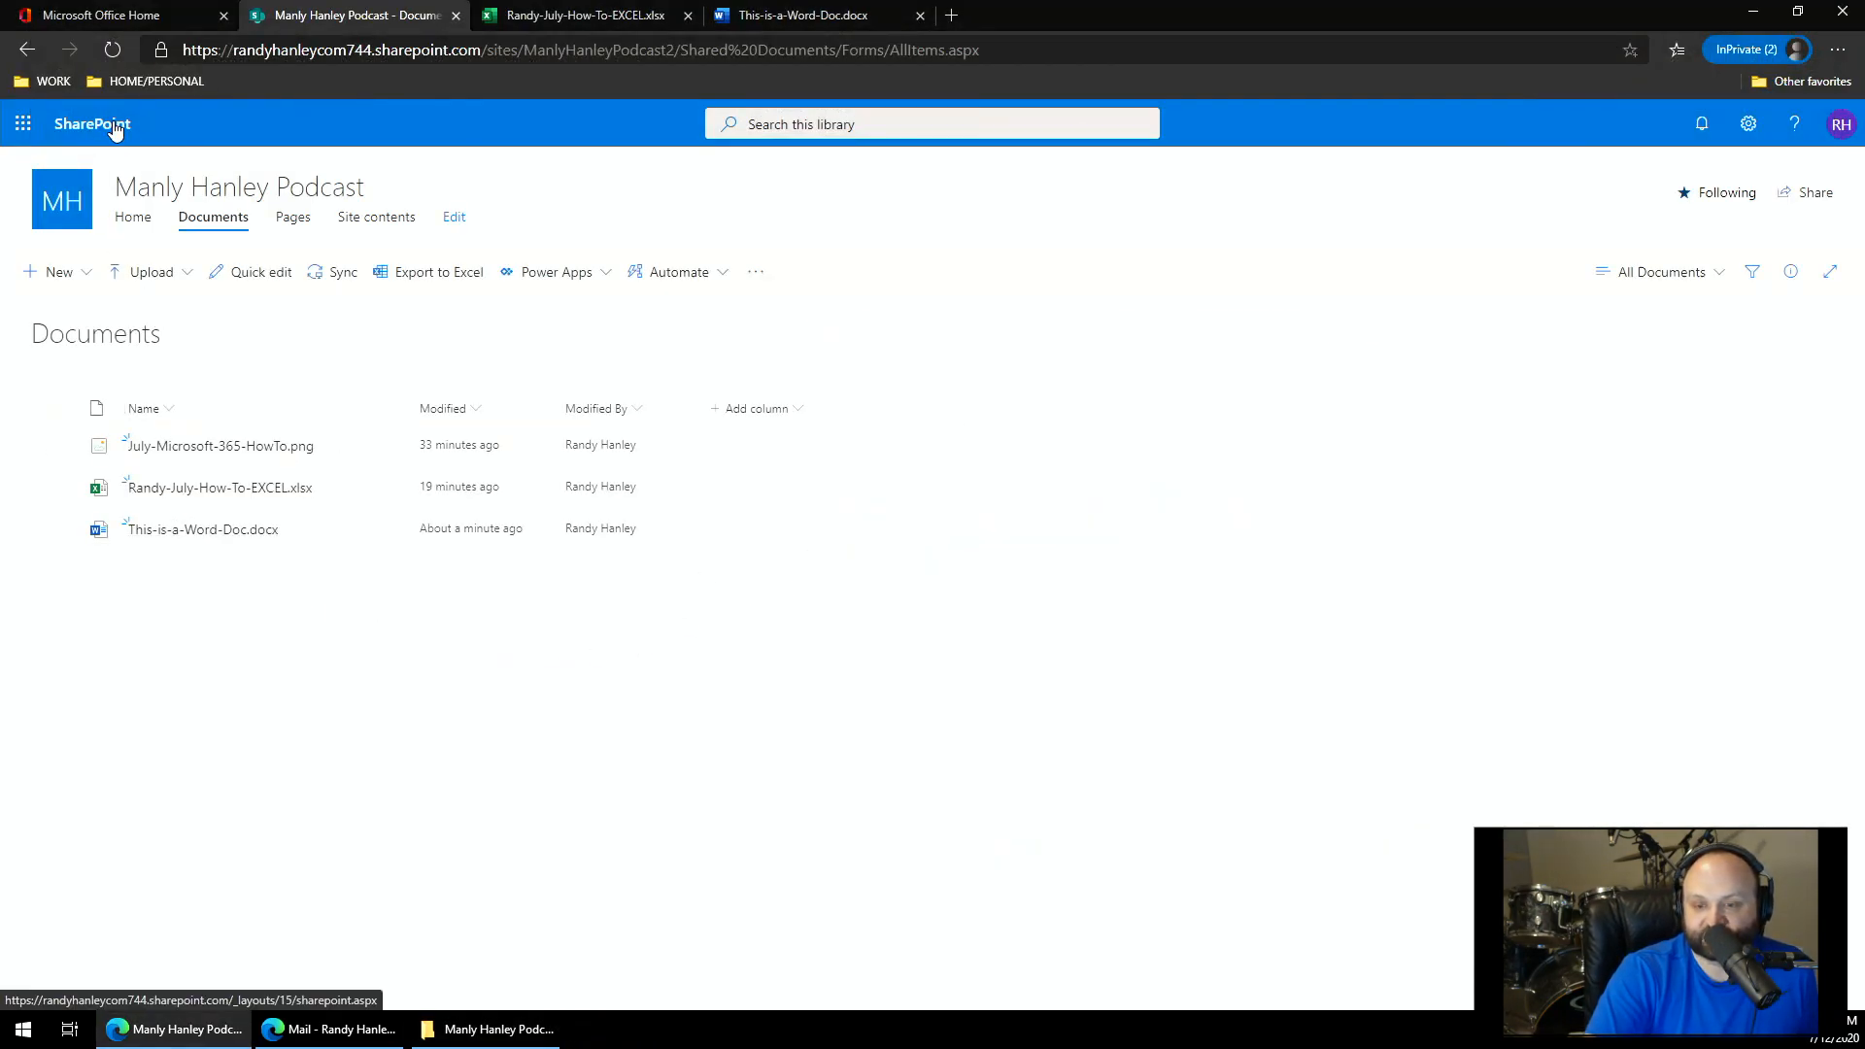
pyautogui.click(113, 49)
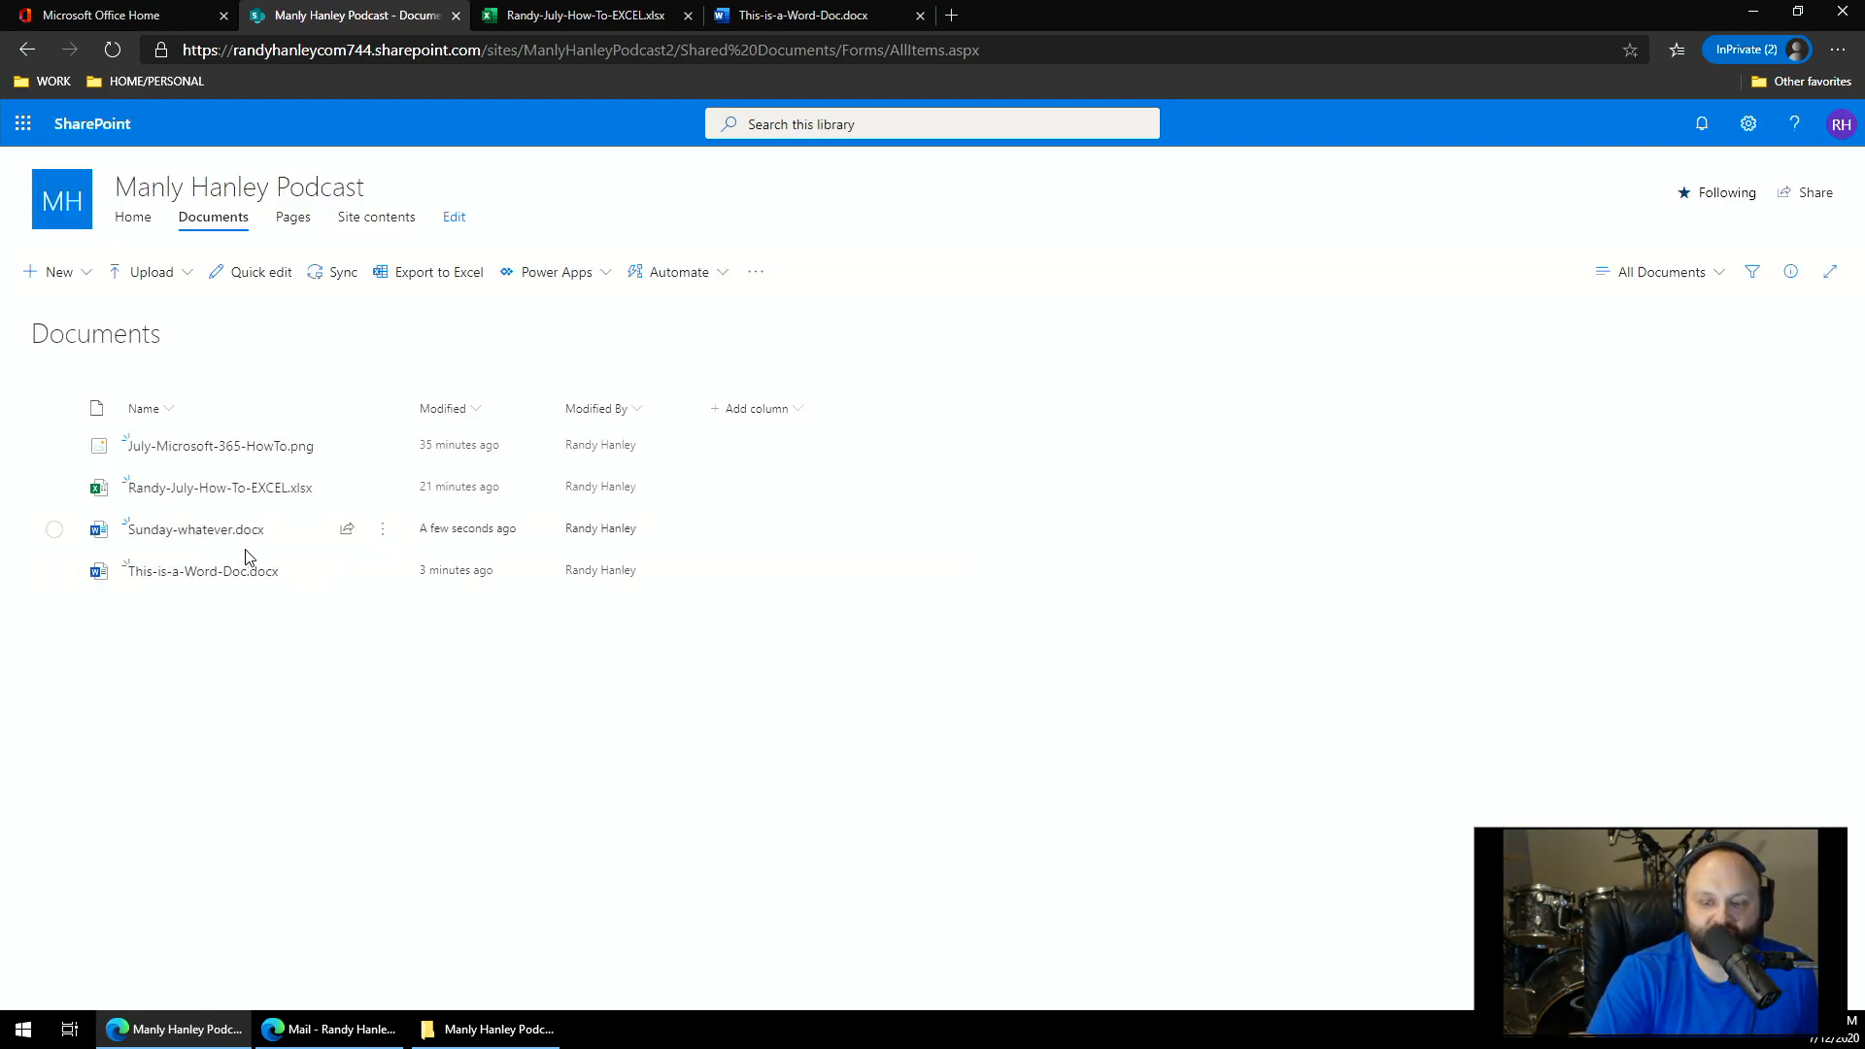
pyautogui.moveTo(248, 540)
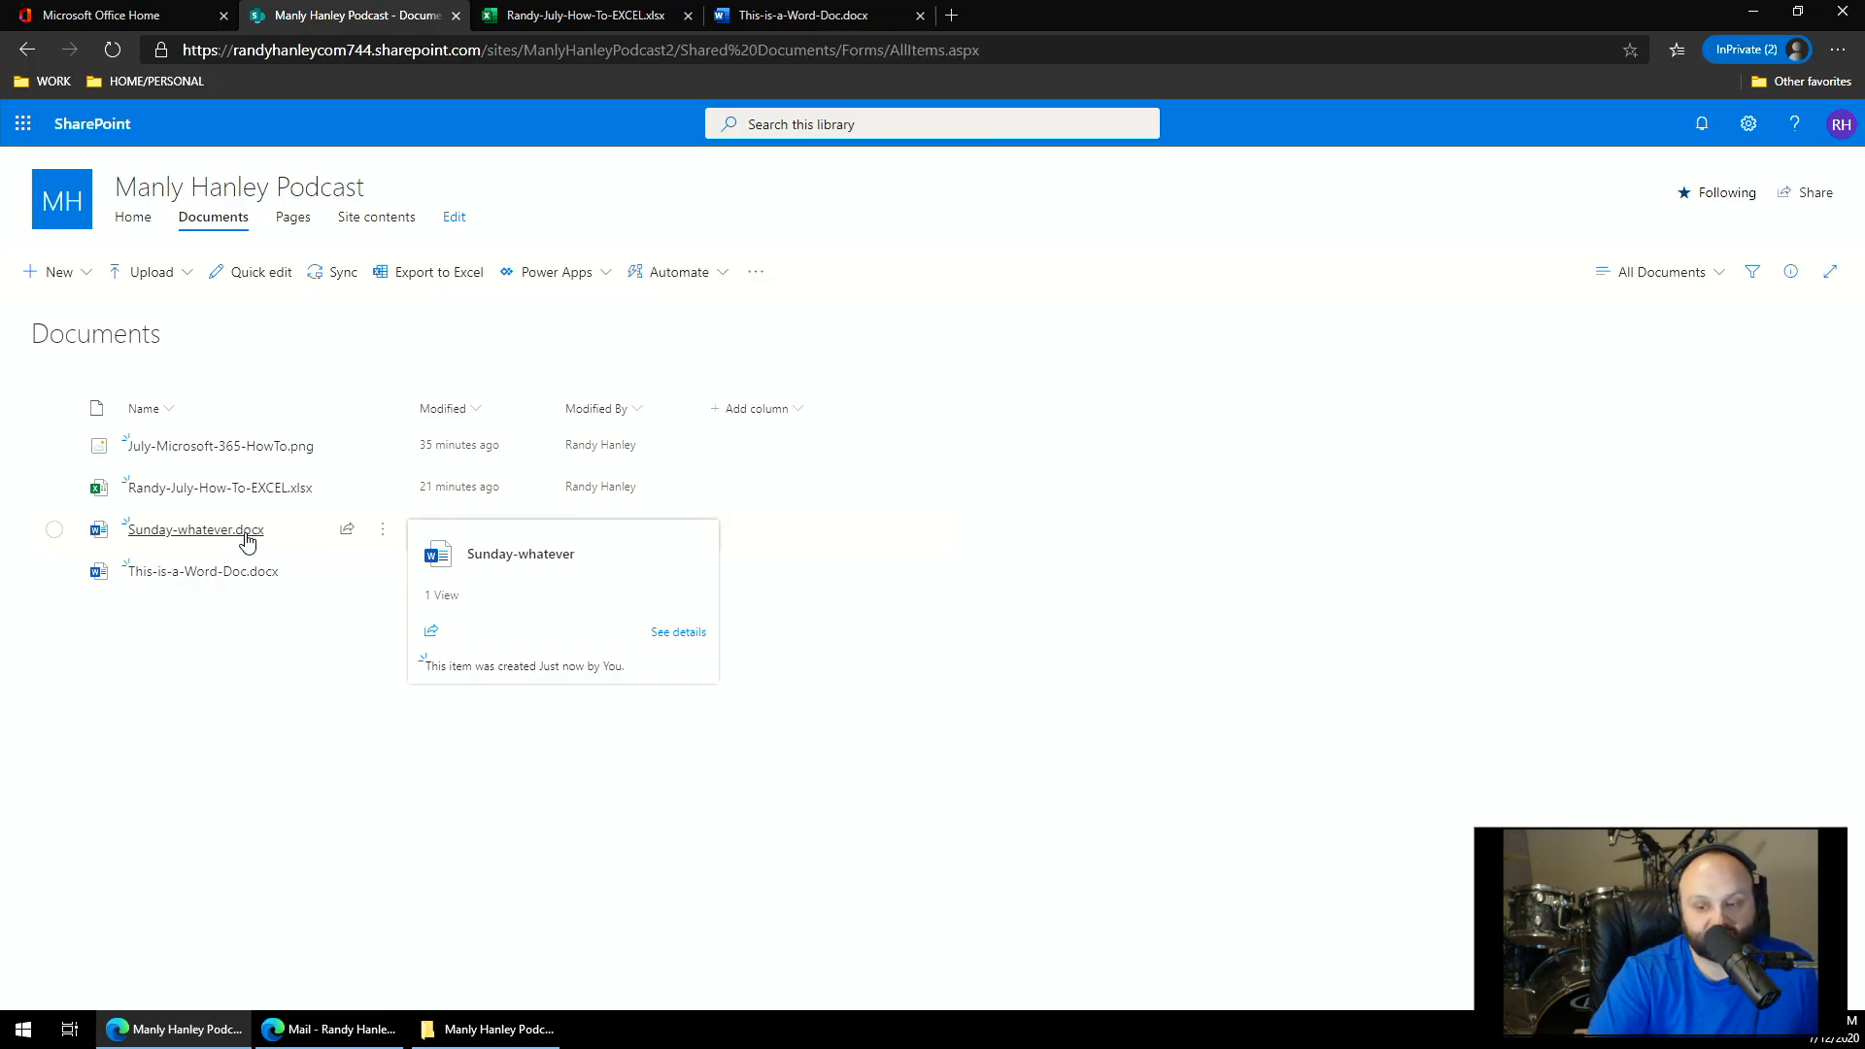
pyautogui.click(219, 534)
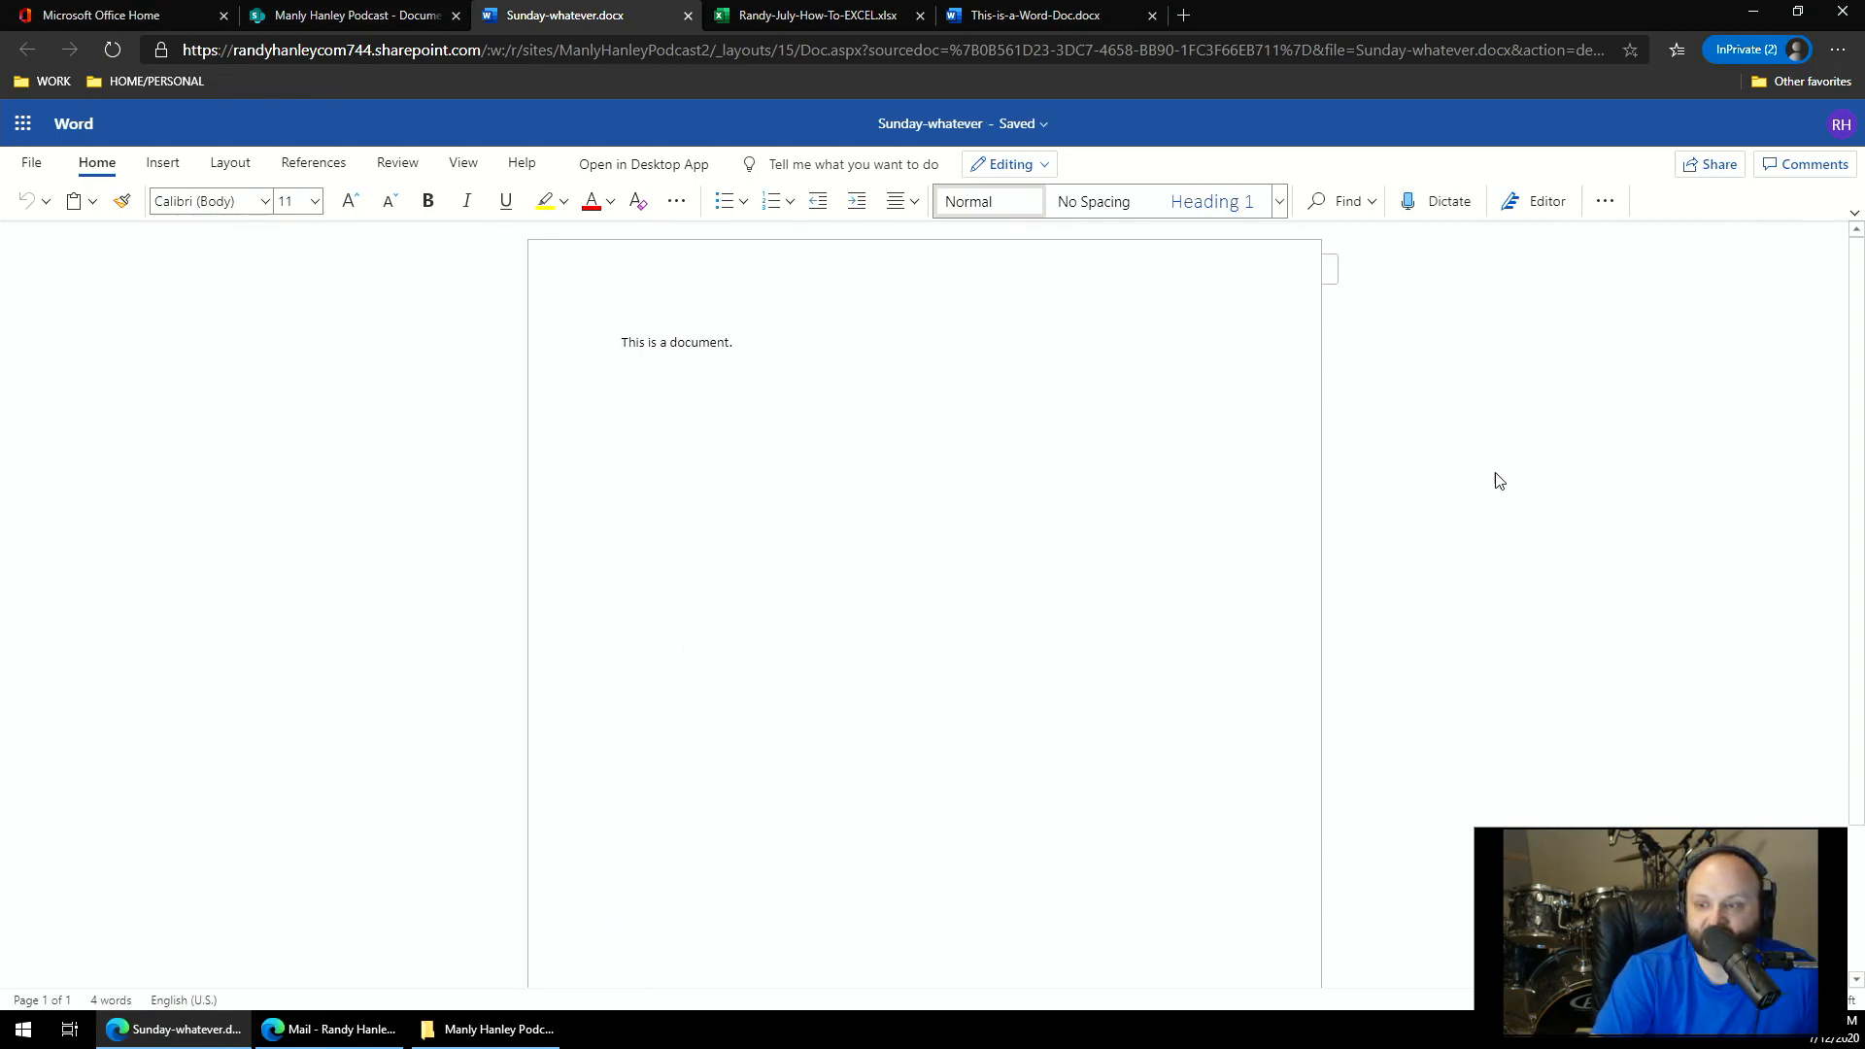
pyautogui.middleClick(609, 19)
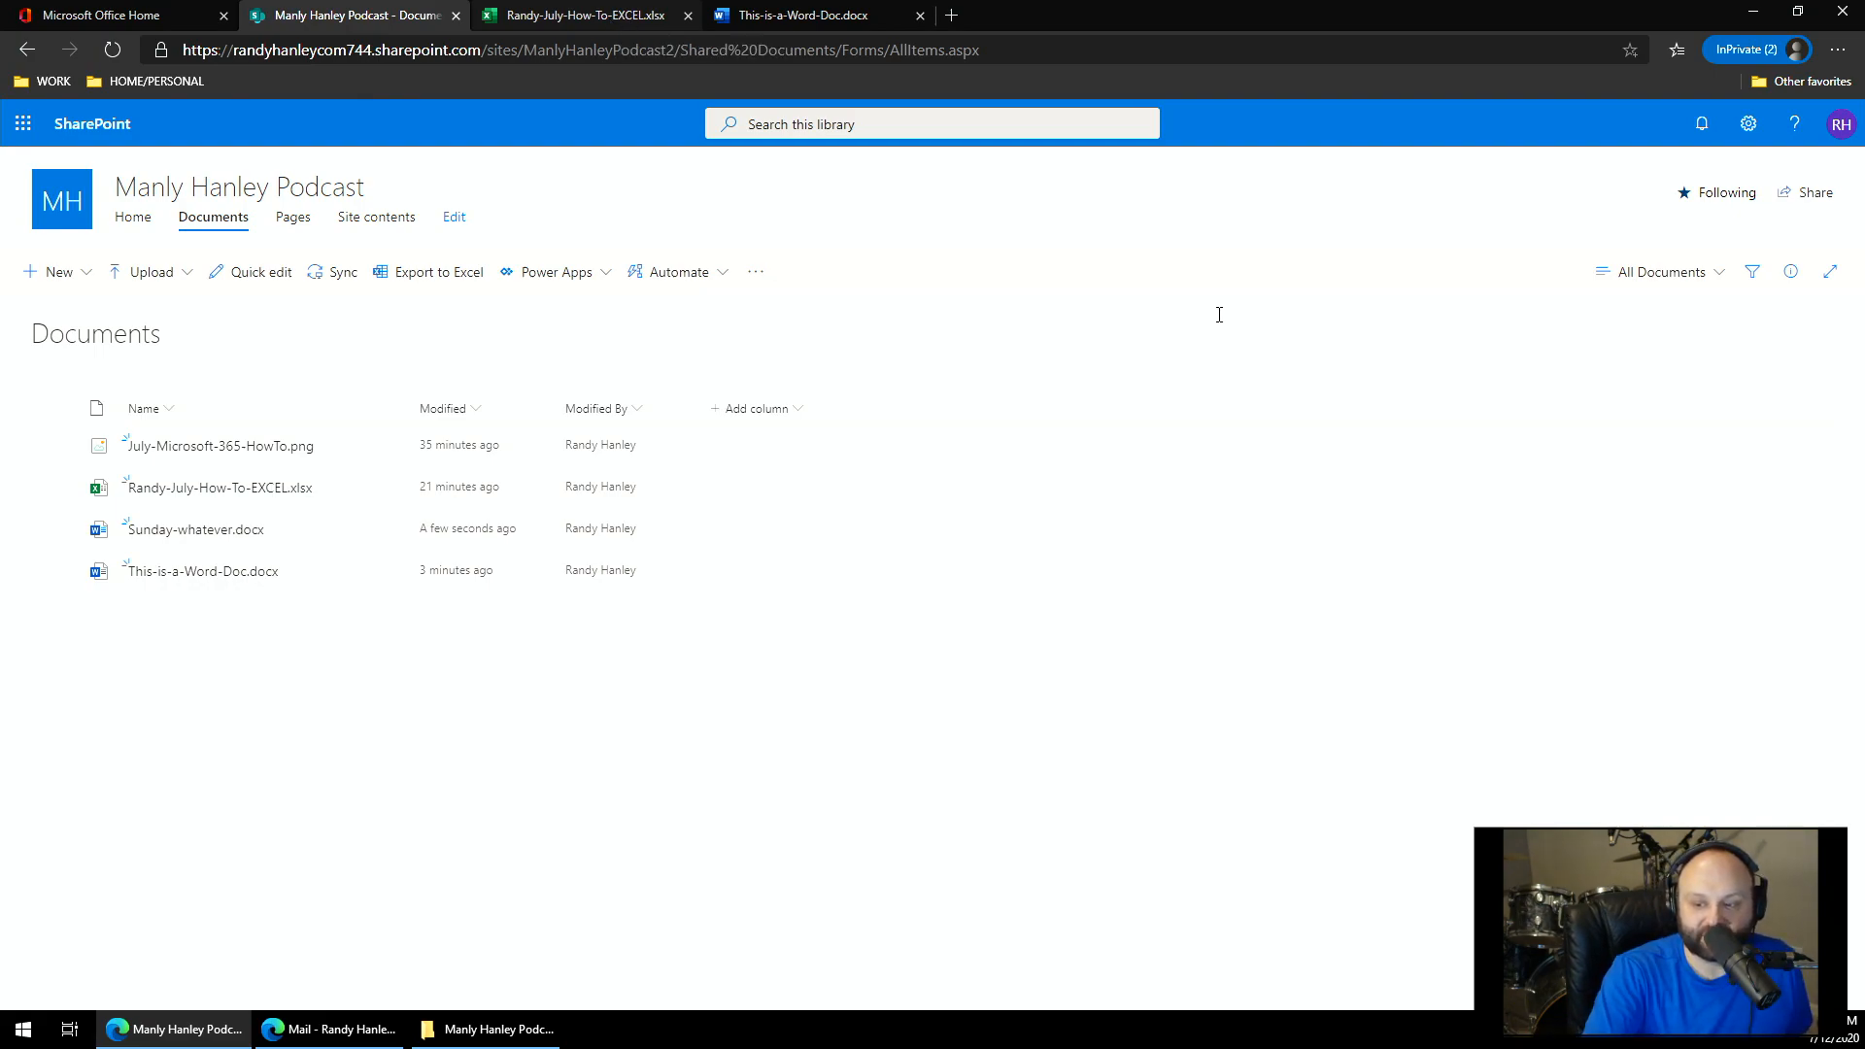
pyautogui.click(596, 282)
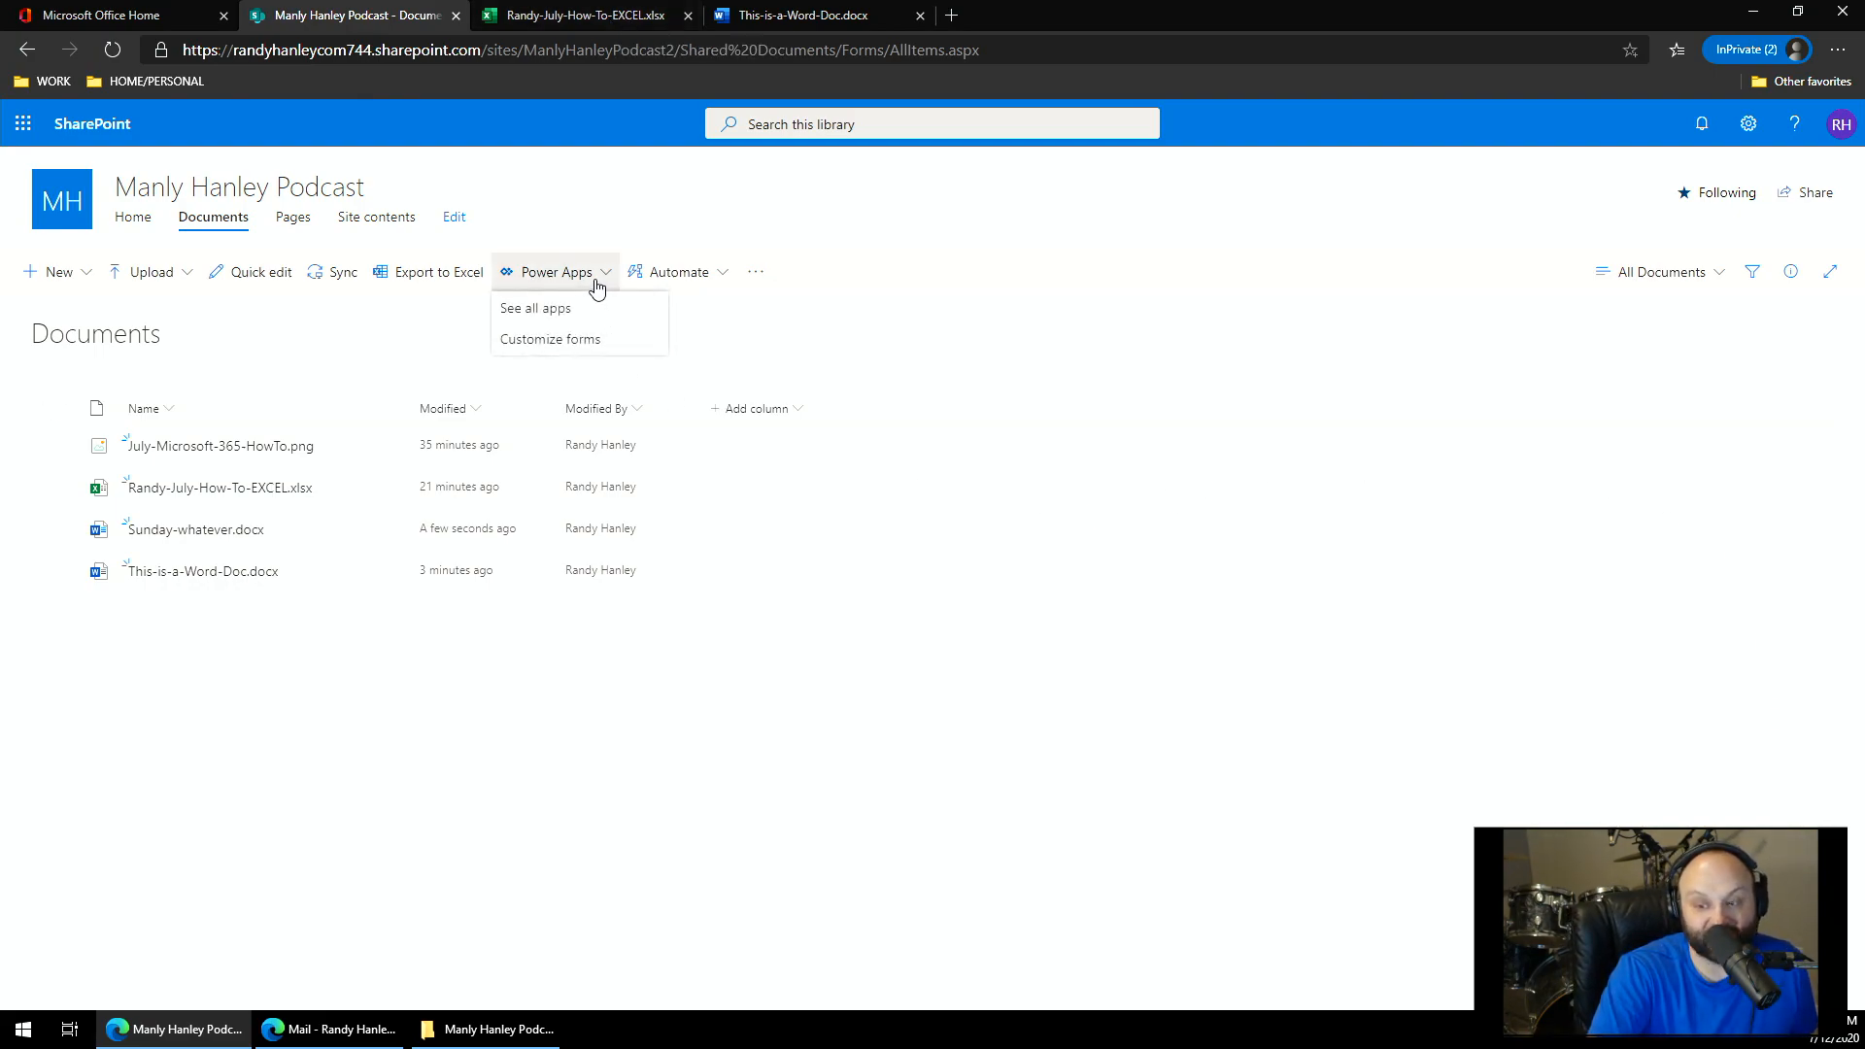
pyautogui.click(924, 308)
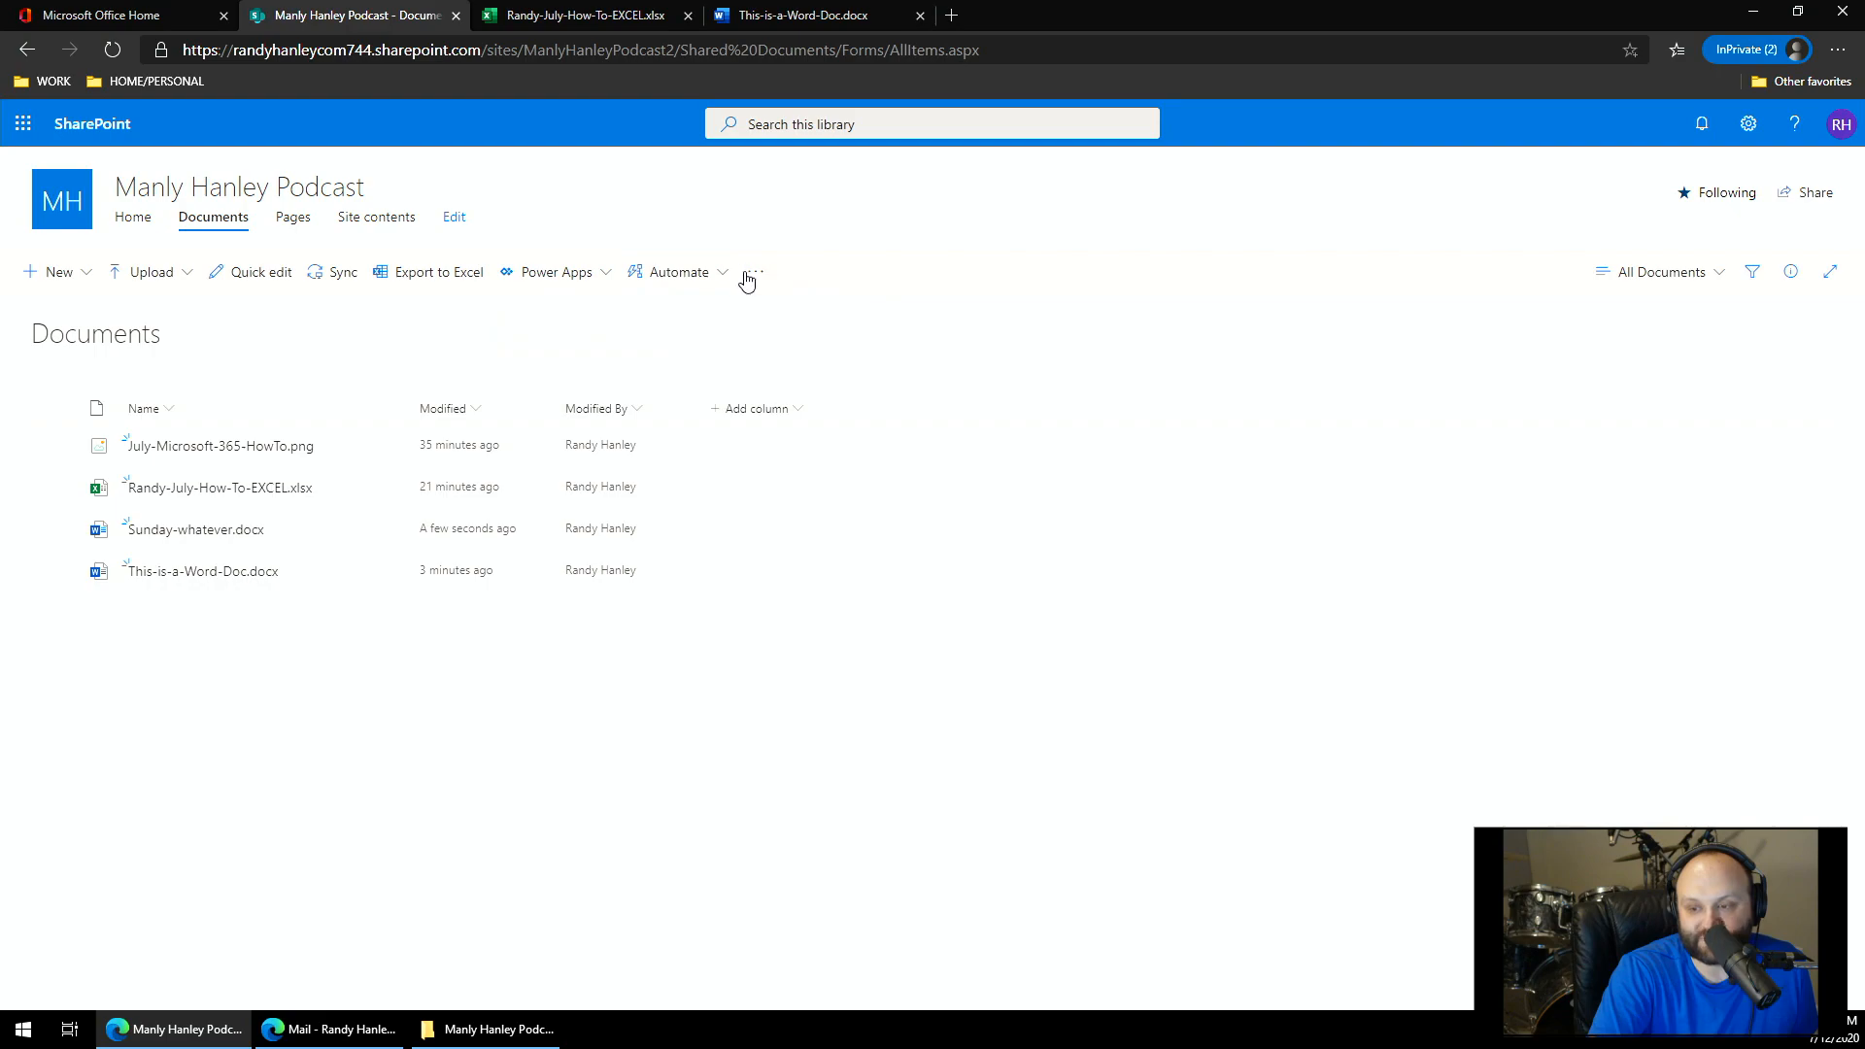
pyautogui.click(720, 275)
pyautogui.click(742, 237)
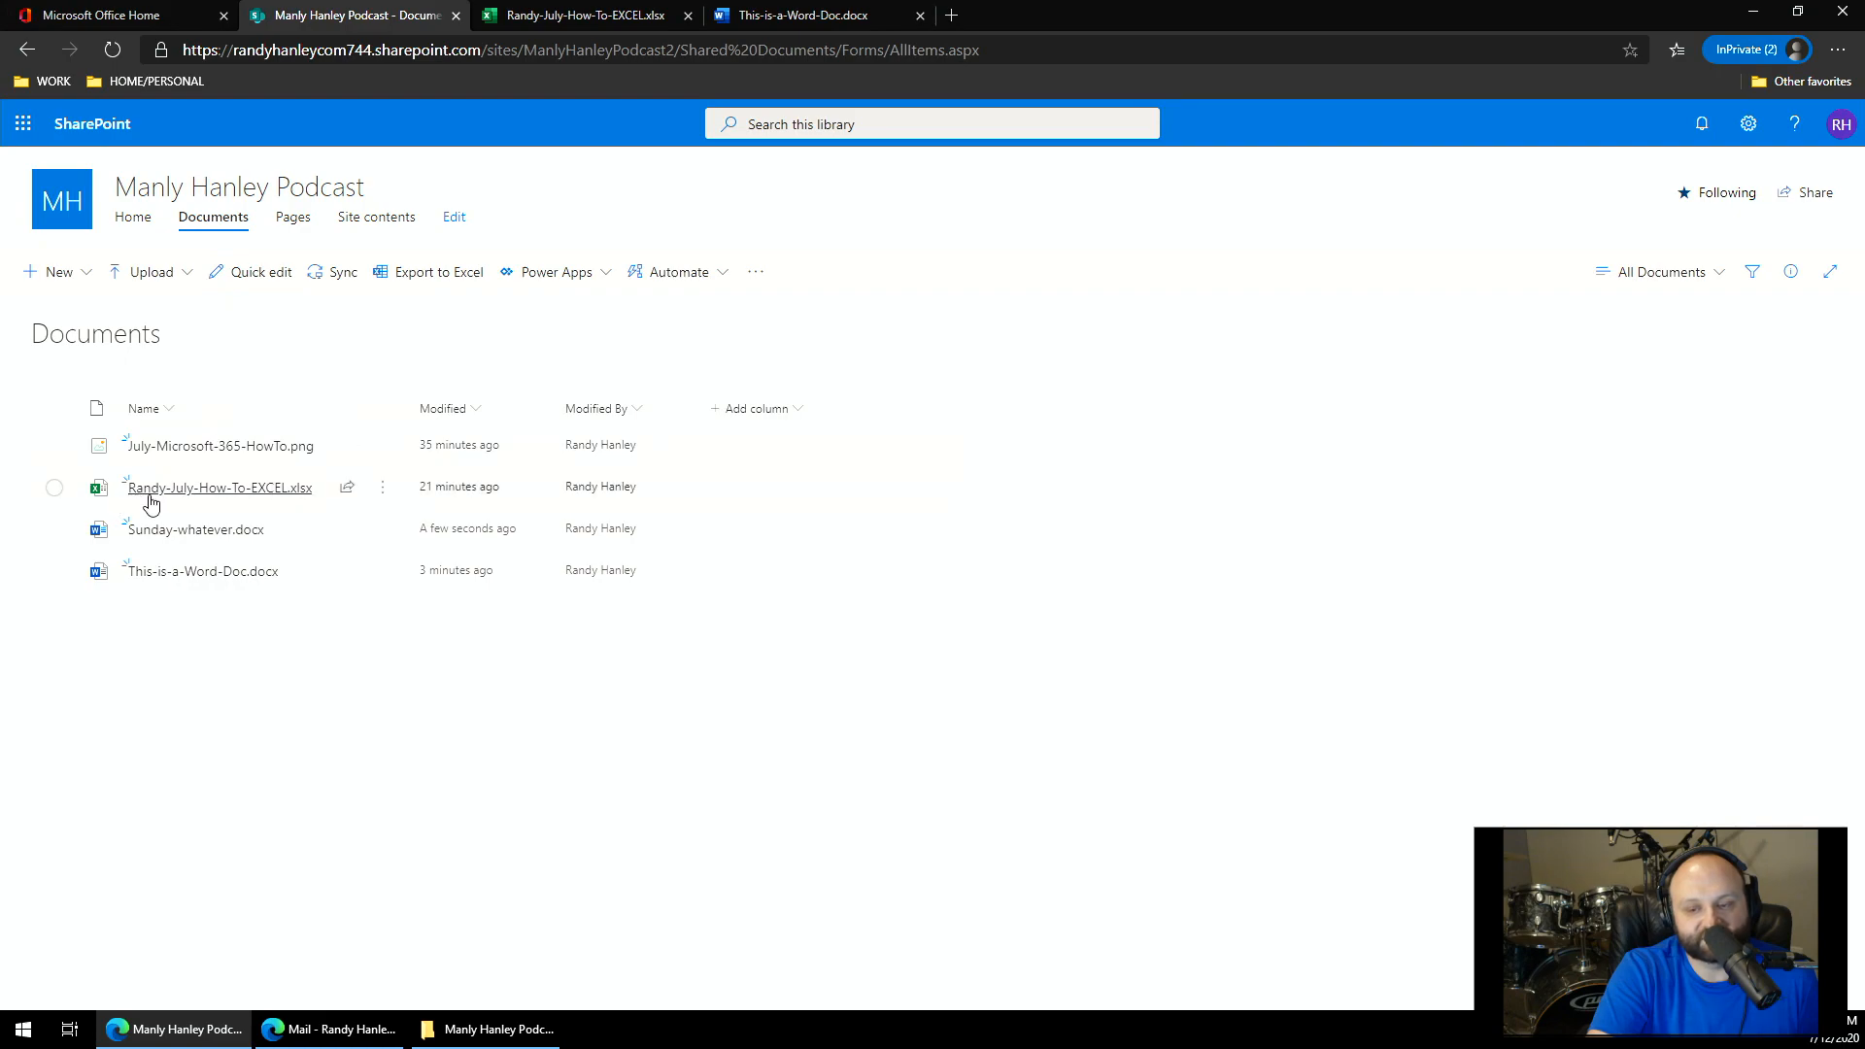
pyautogui.moveTo(185, 453)
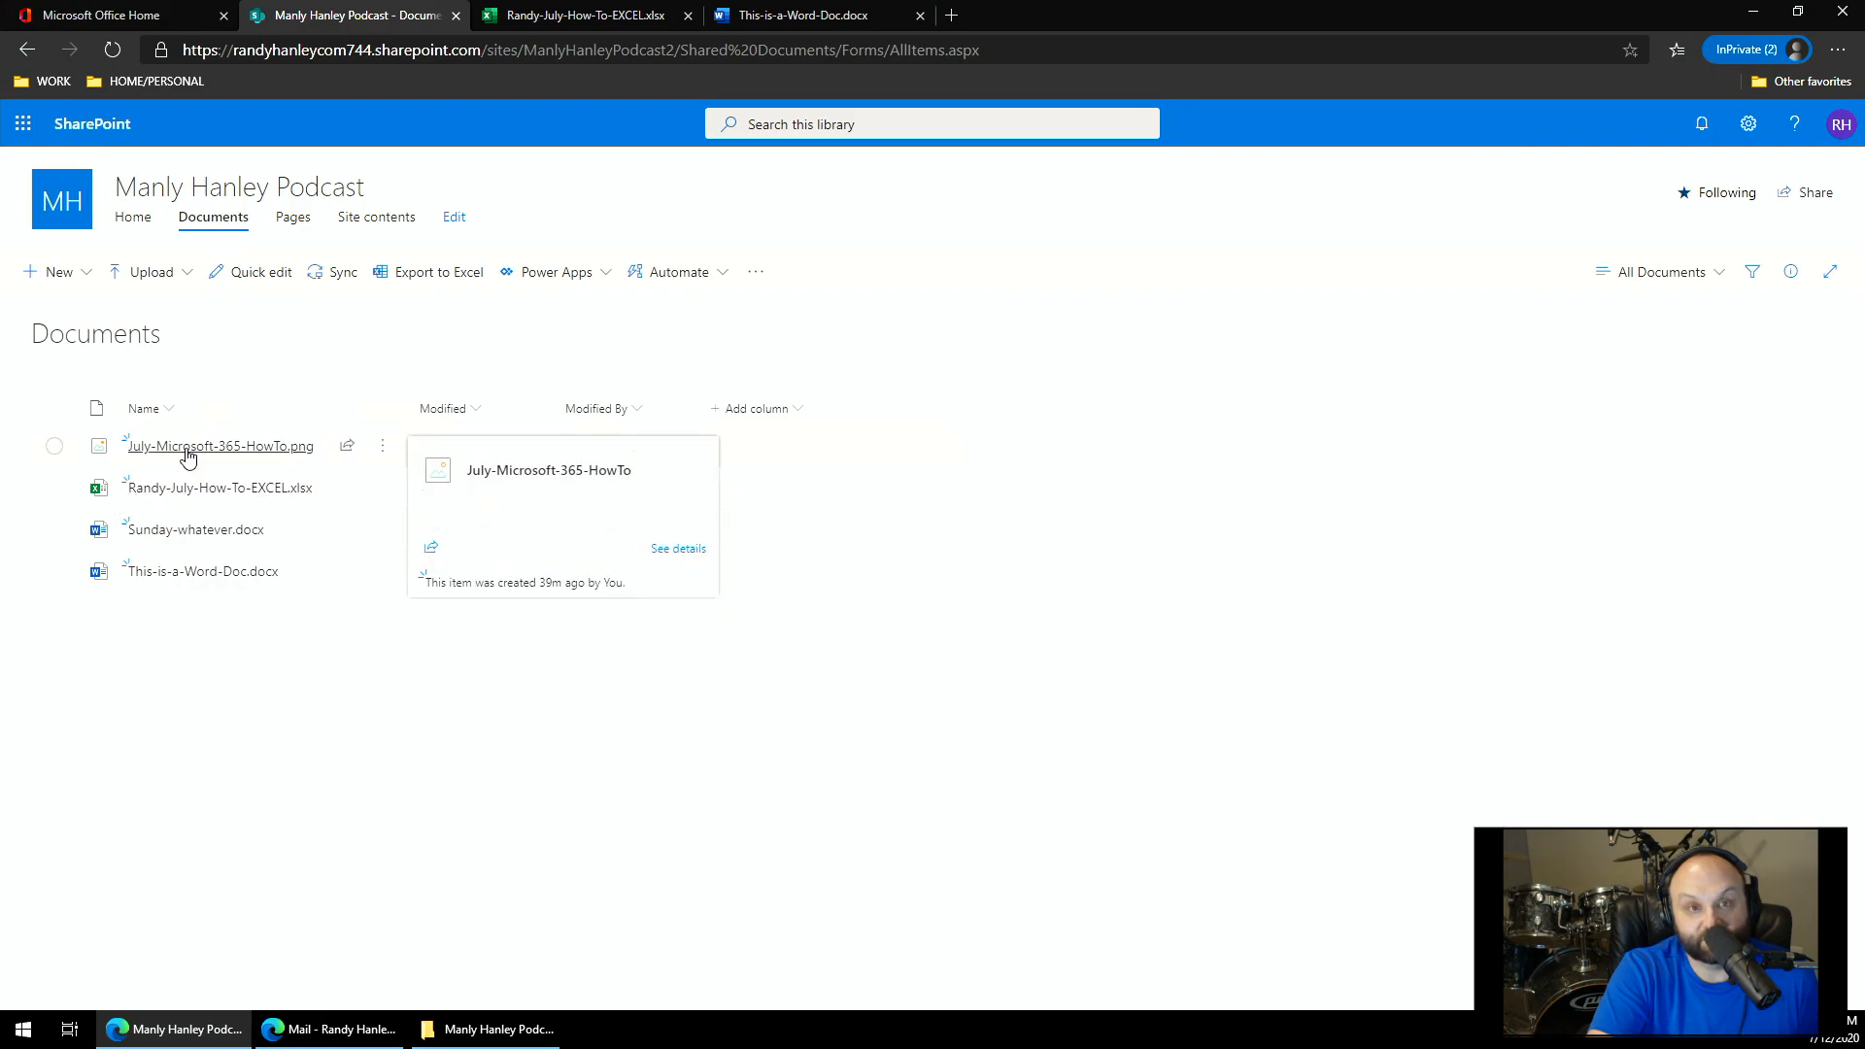